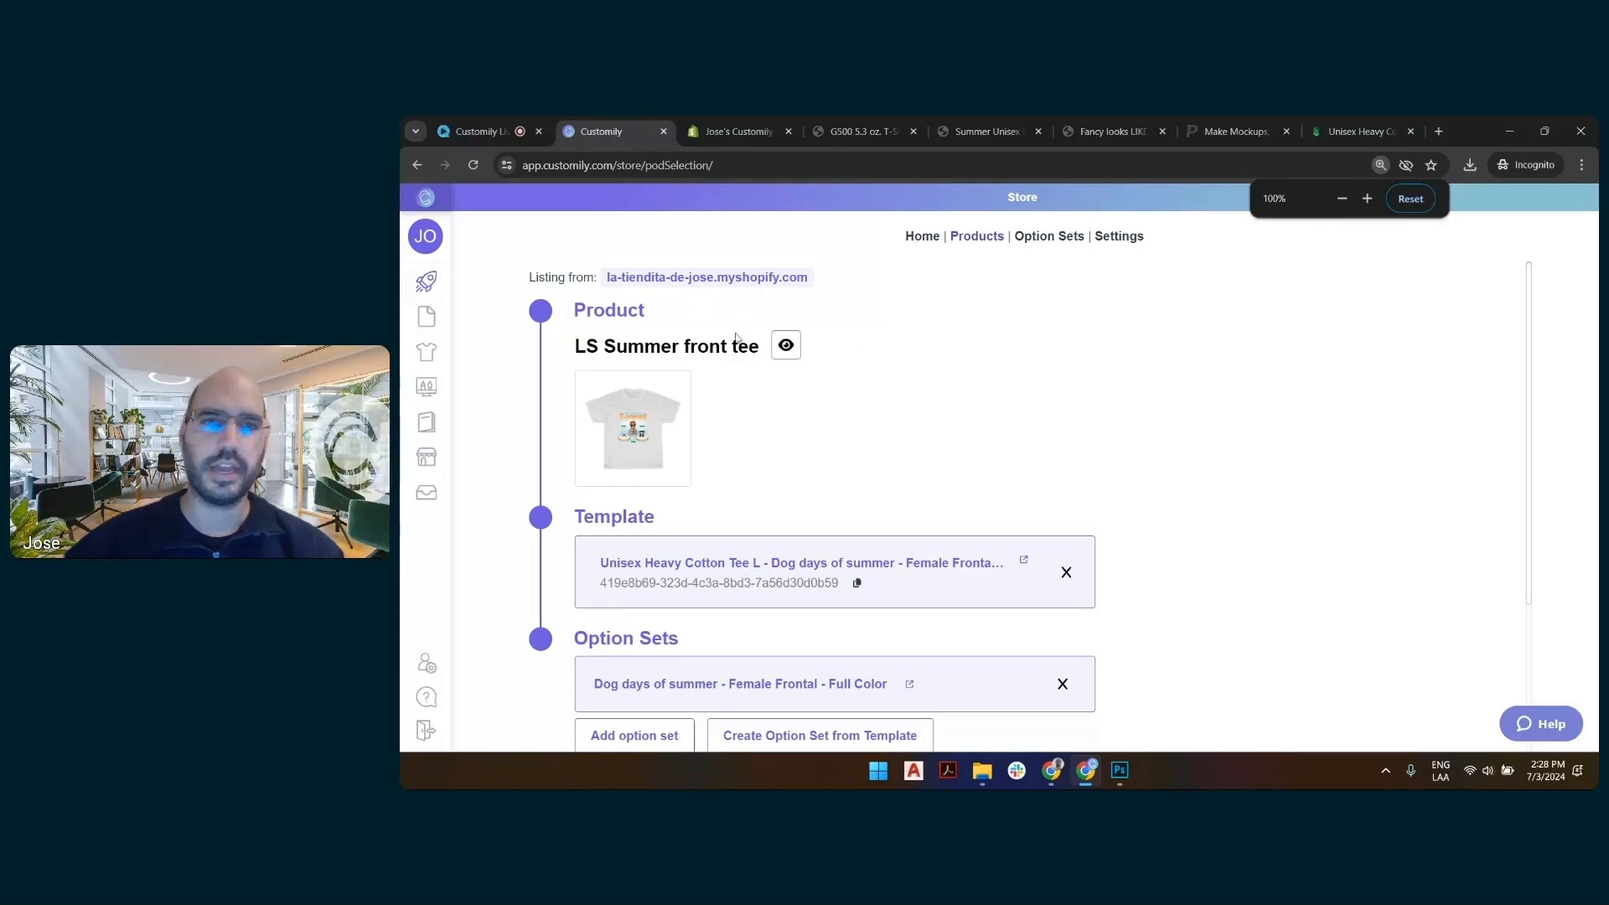
Preview the LS Summer front tee in the store, and open its linked template for editing at the preview settings
left_click(786, 347)
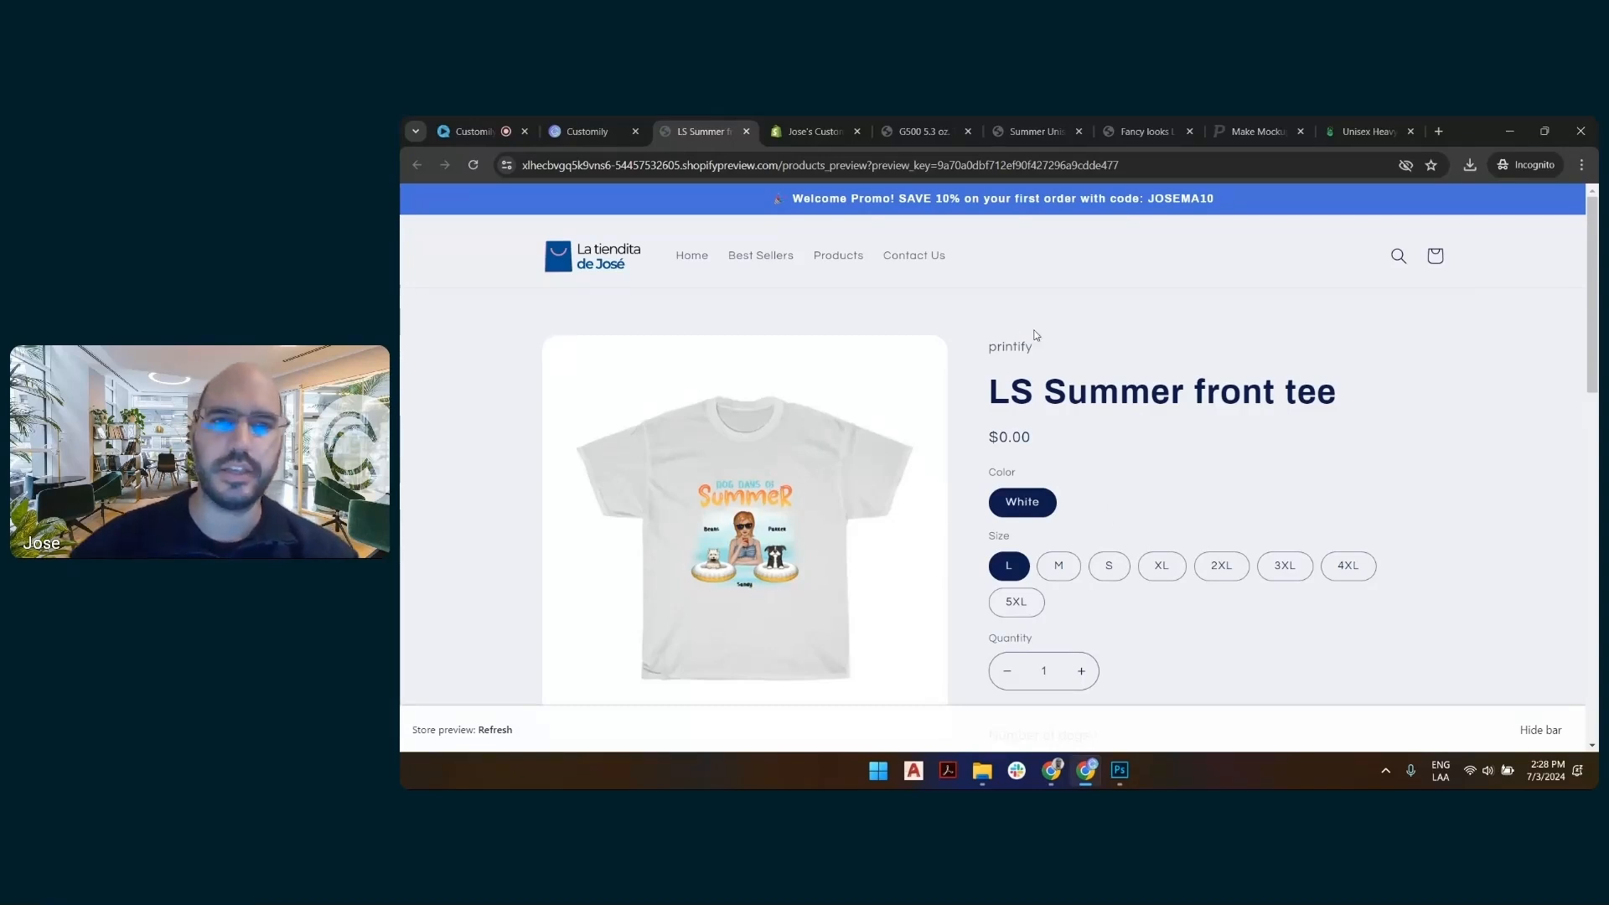
left_click(590, 131)
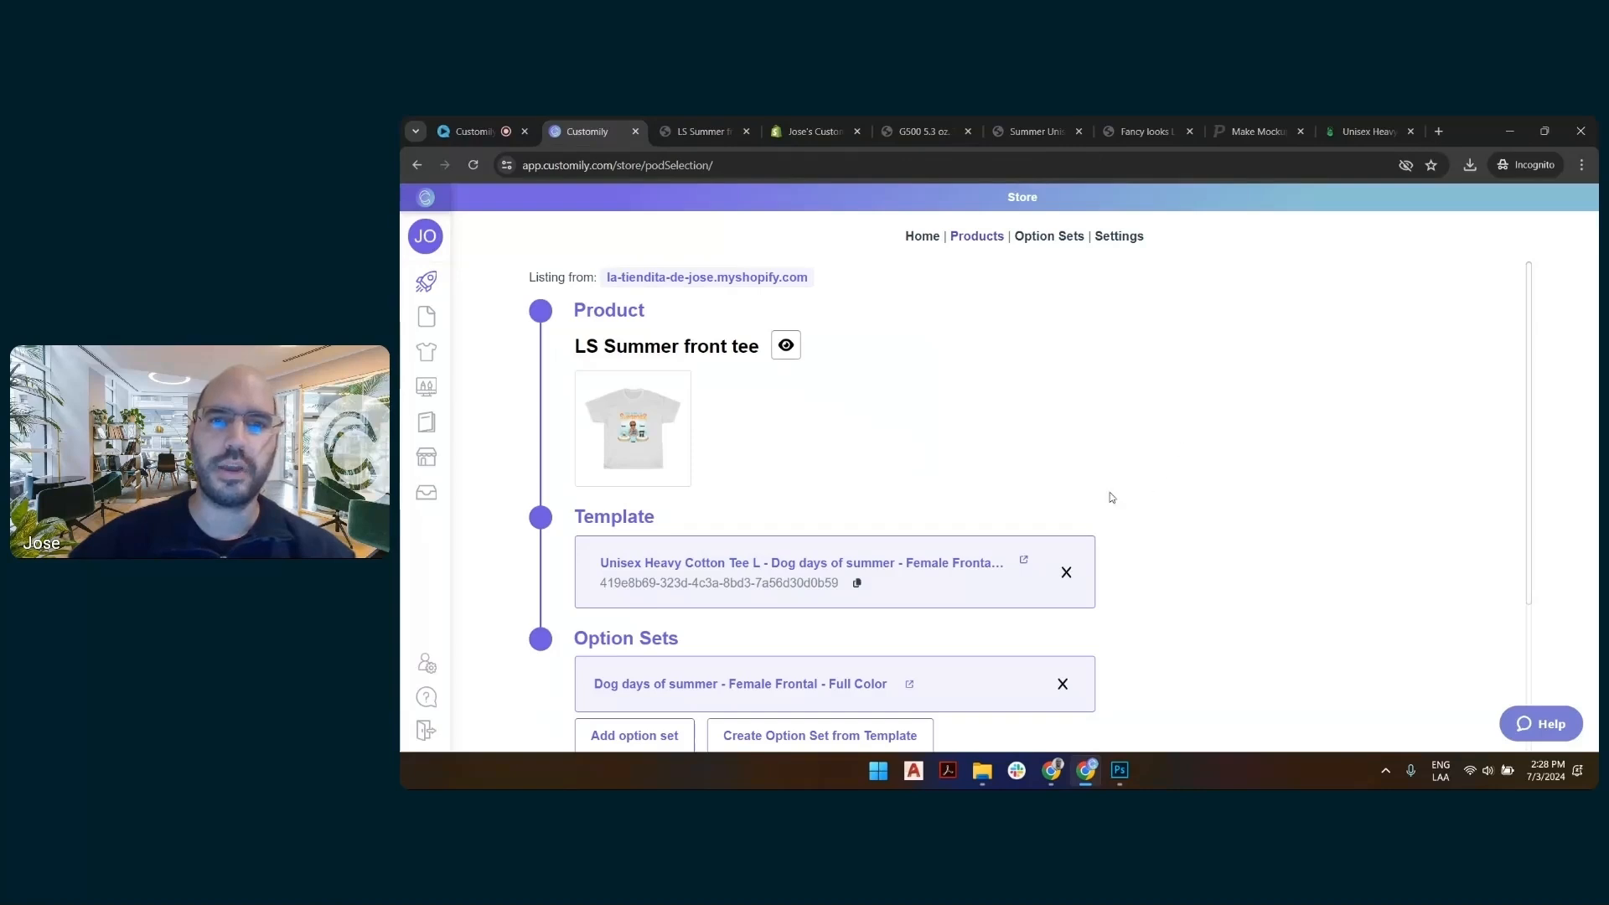
left_click(1020, 560)
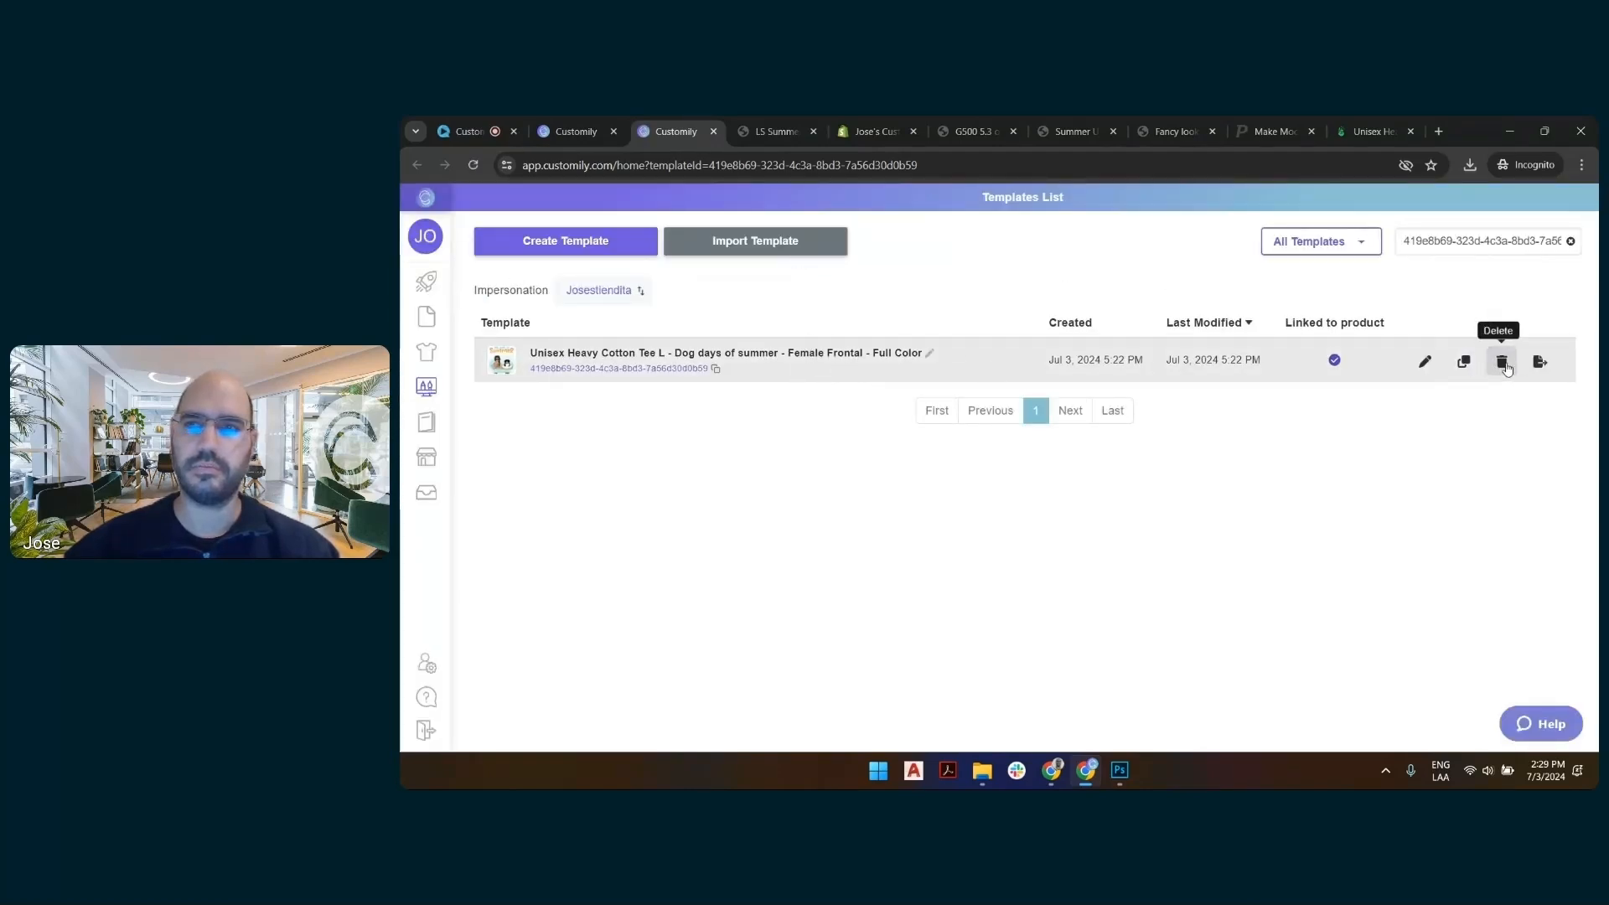
left_click(1425, 362)
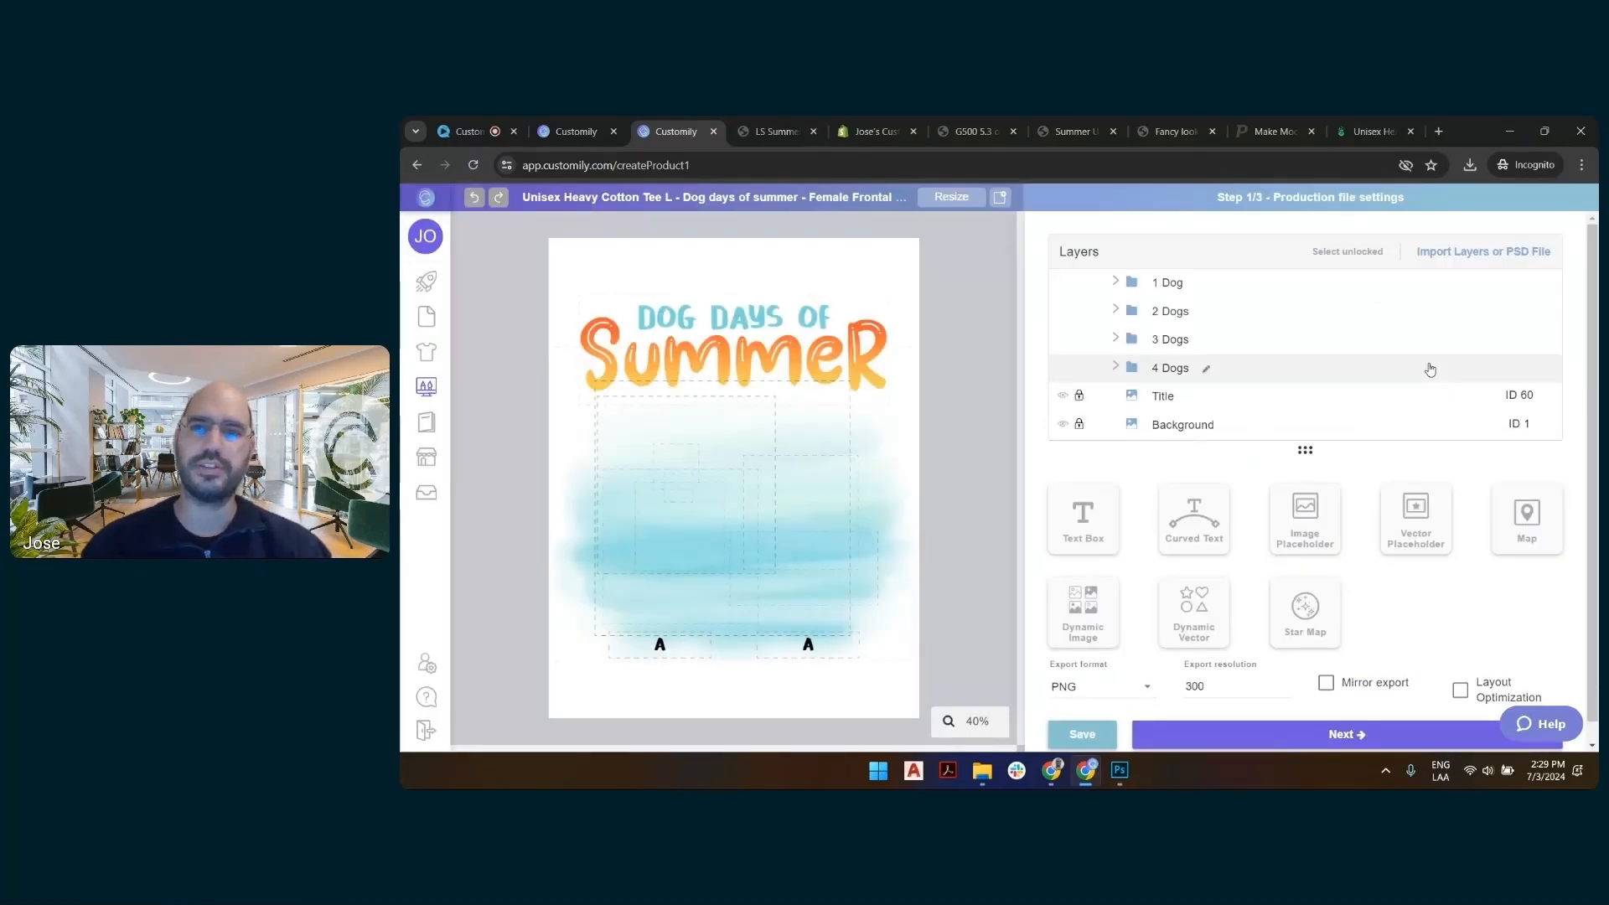
left_click(1355, 733)
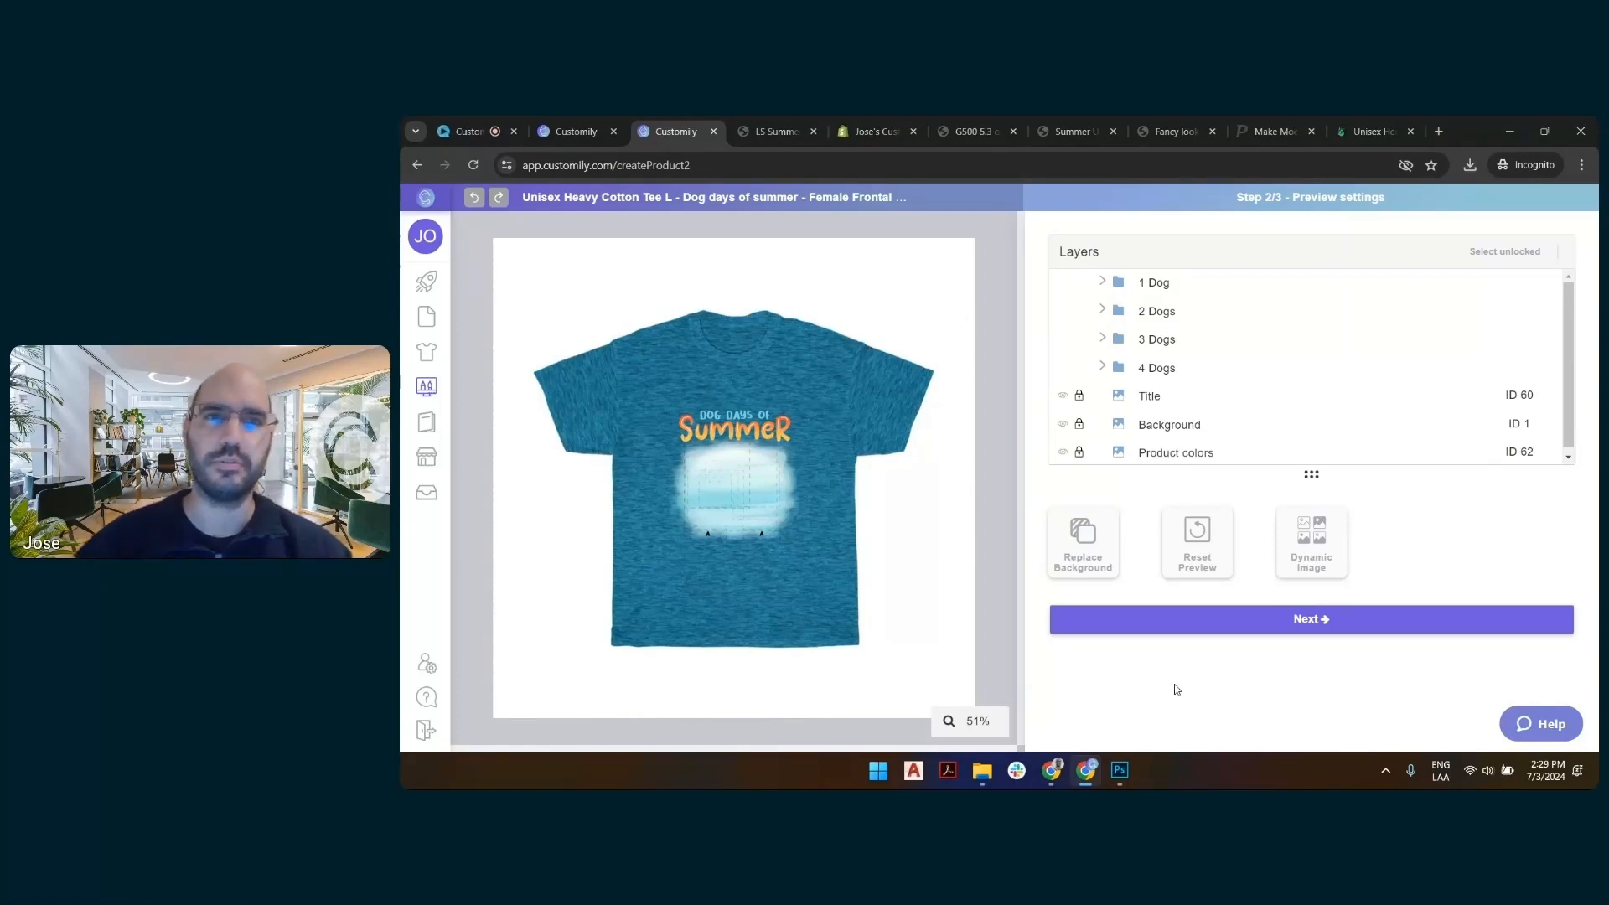
On the LS Summer front tee listing, expand the product variants and examine the Customily function assigned to the Color variant
left_click(590, 126)
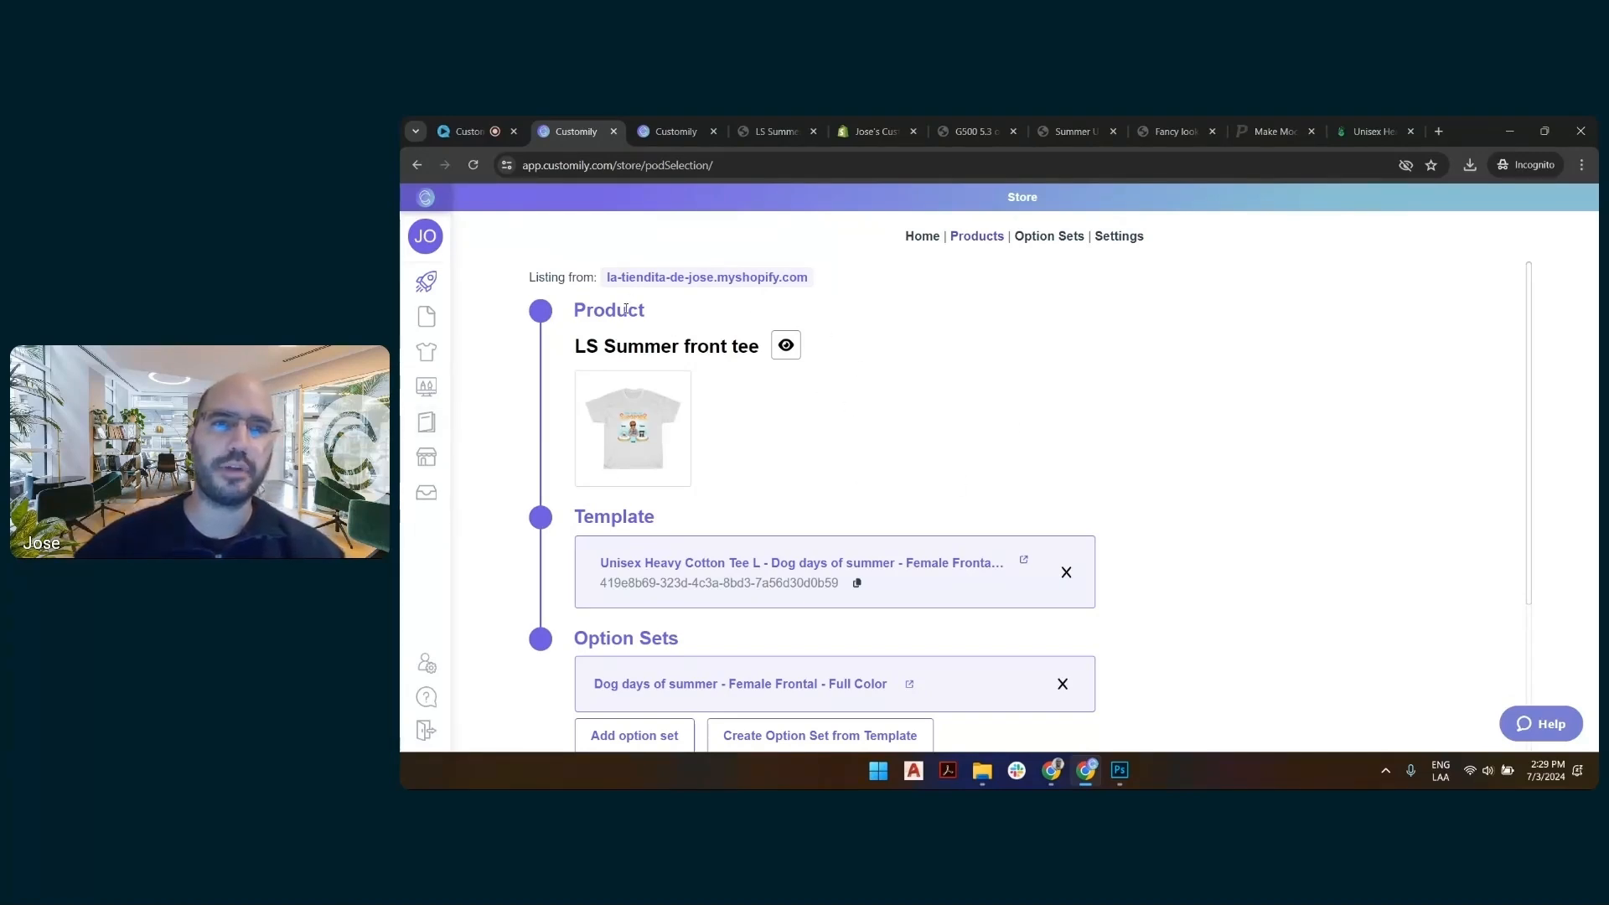
scroll(637, 368, "down", 2)
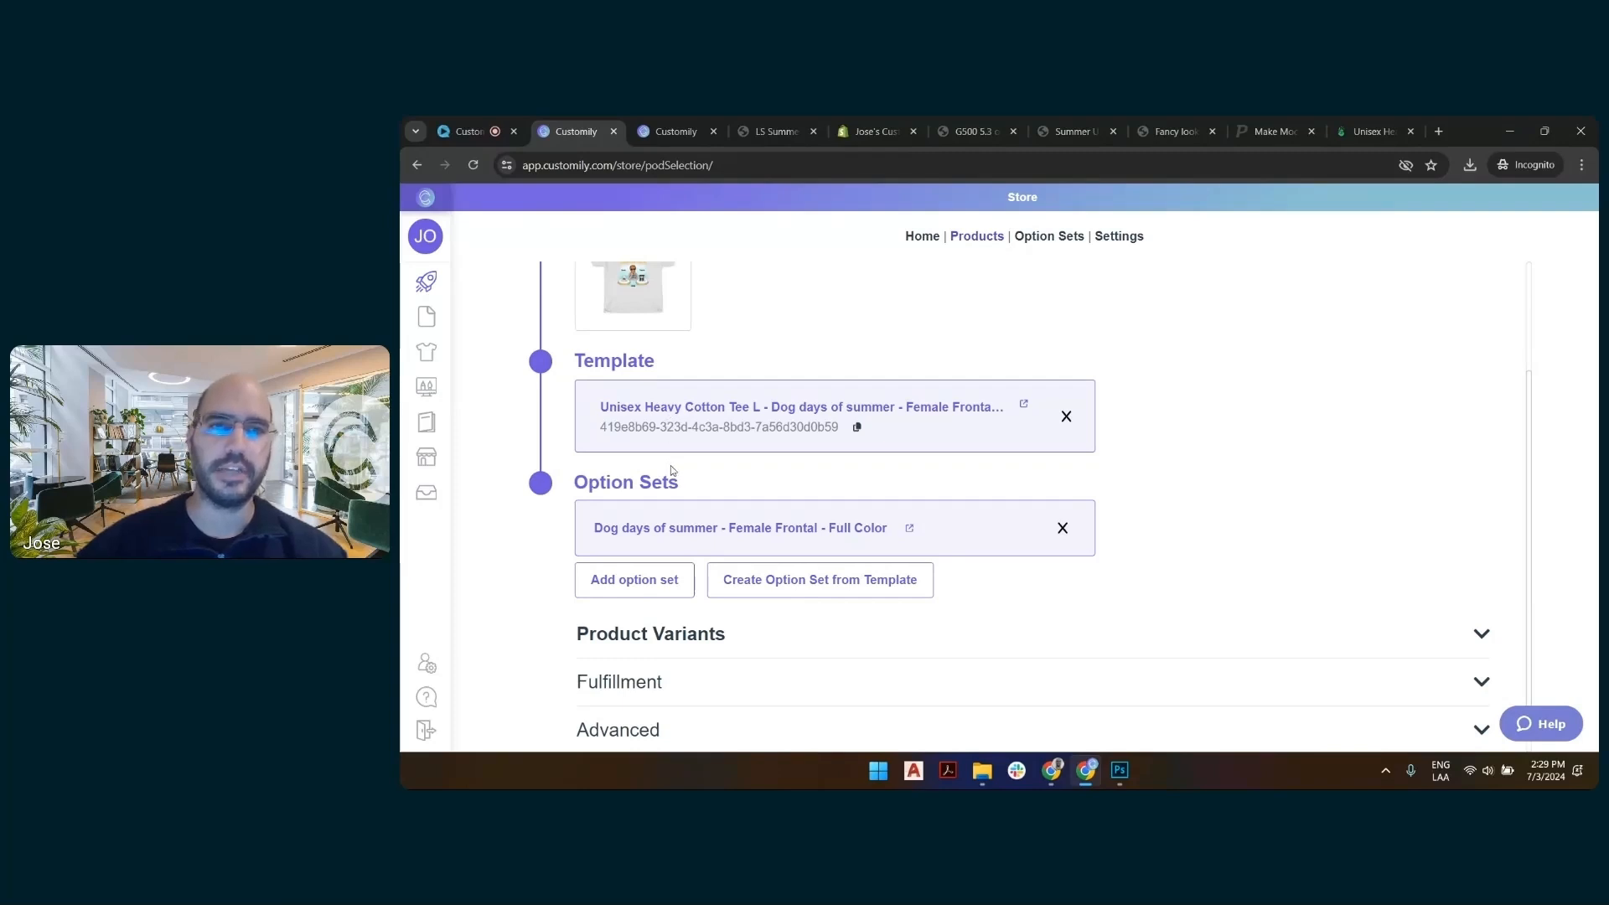
left_click(685, 635)
scroll(678, 503, "down", 4)
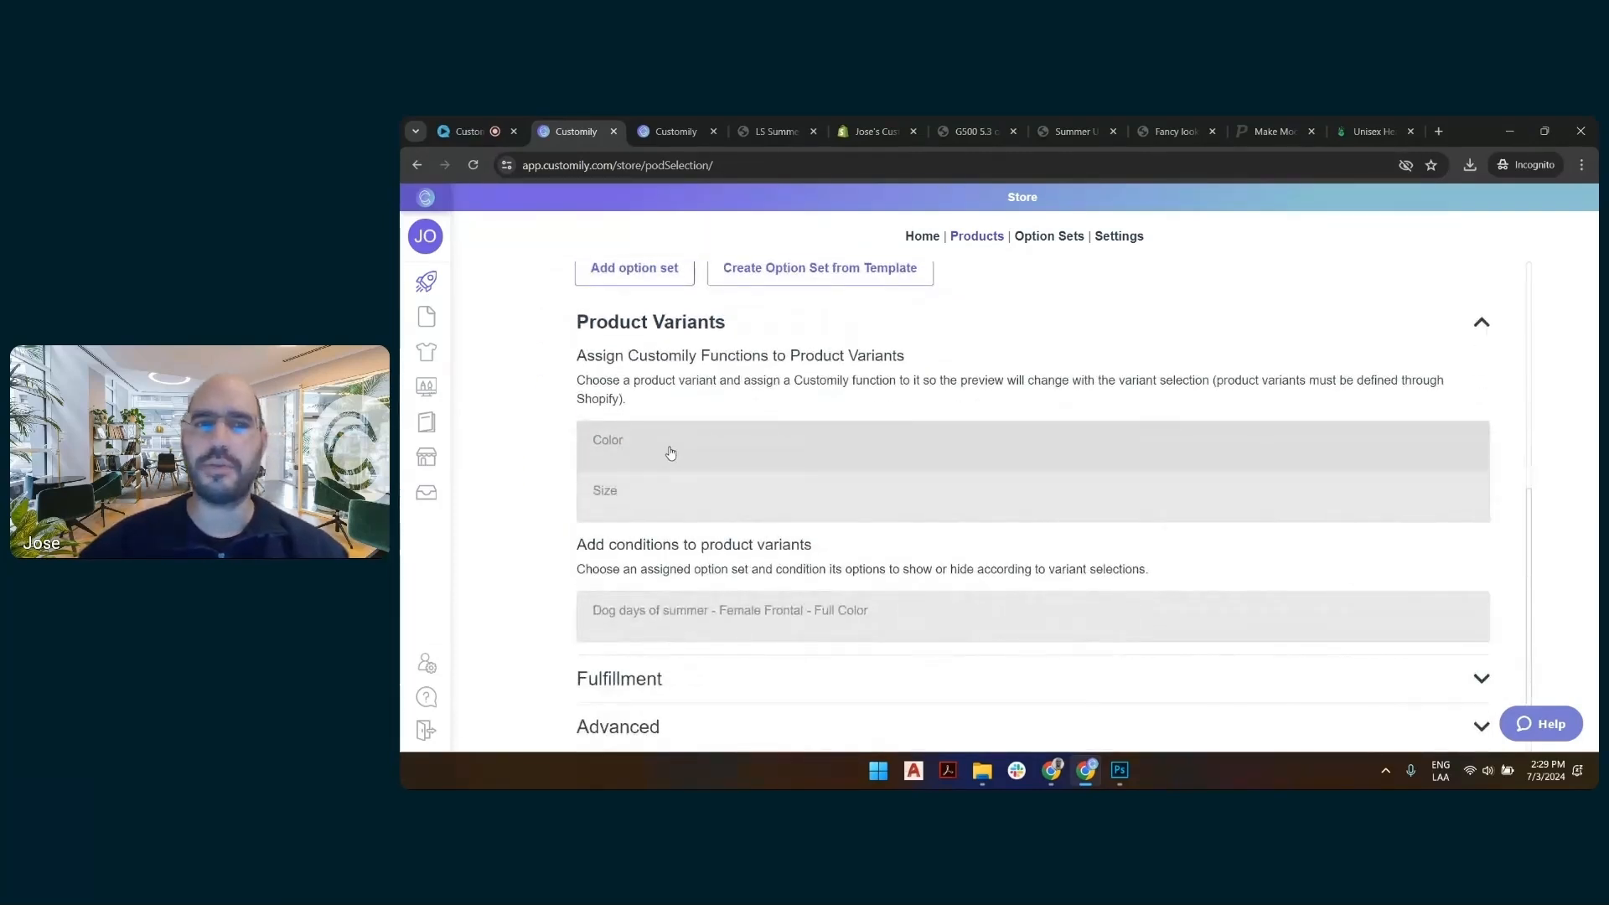
left_click(670, 452)
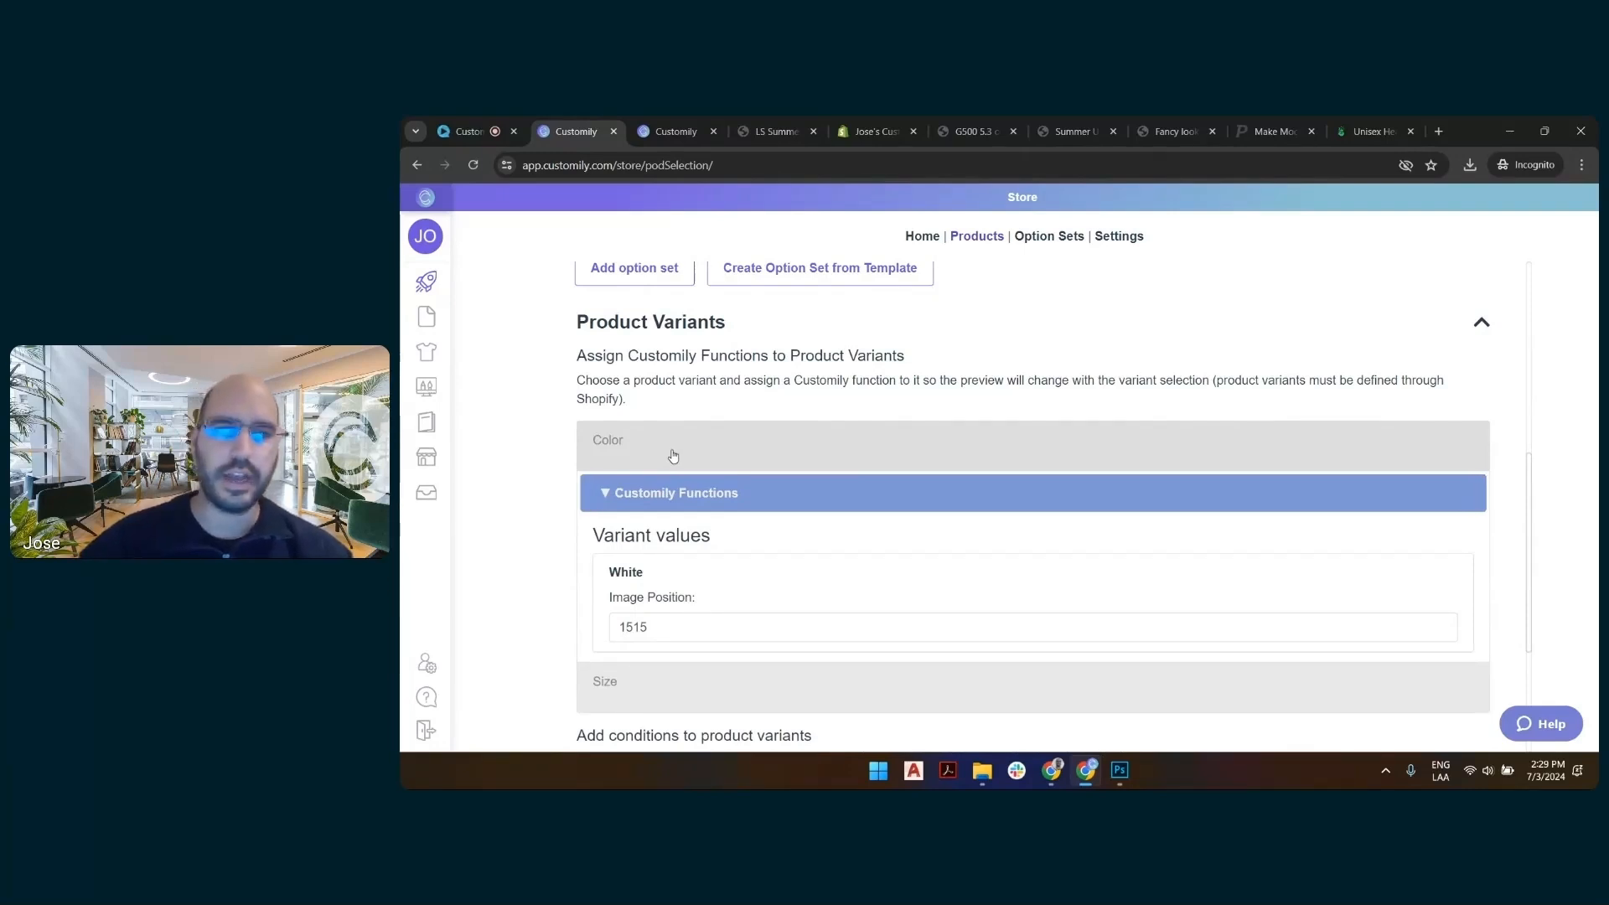
scroll(673, 455, "down", 2)
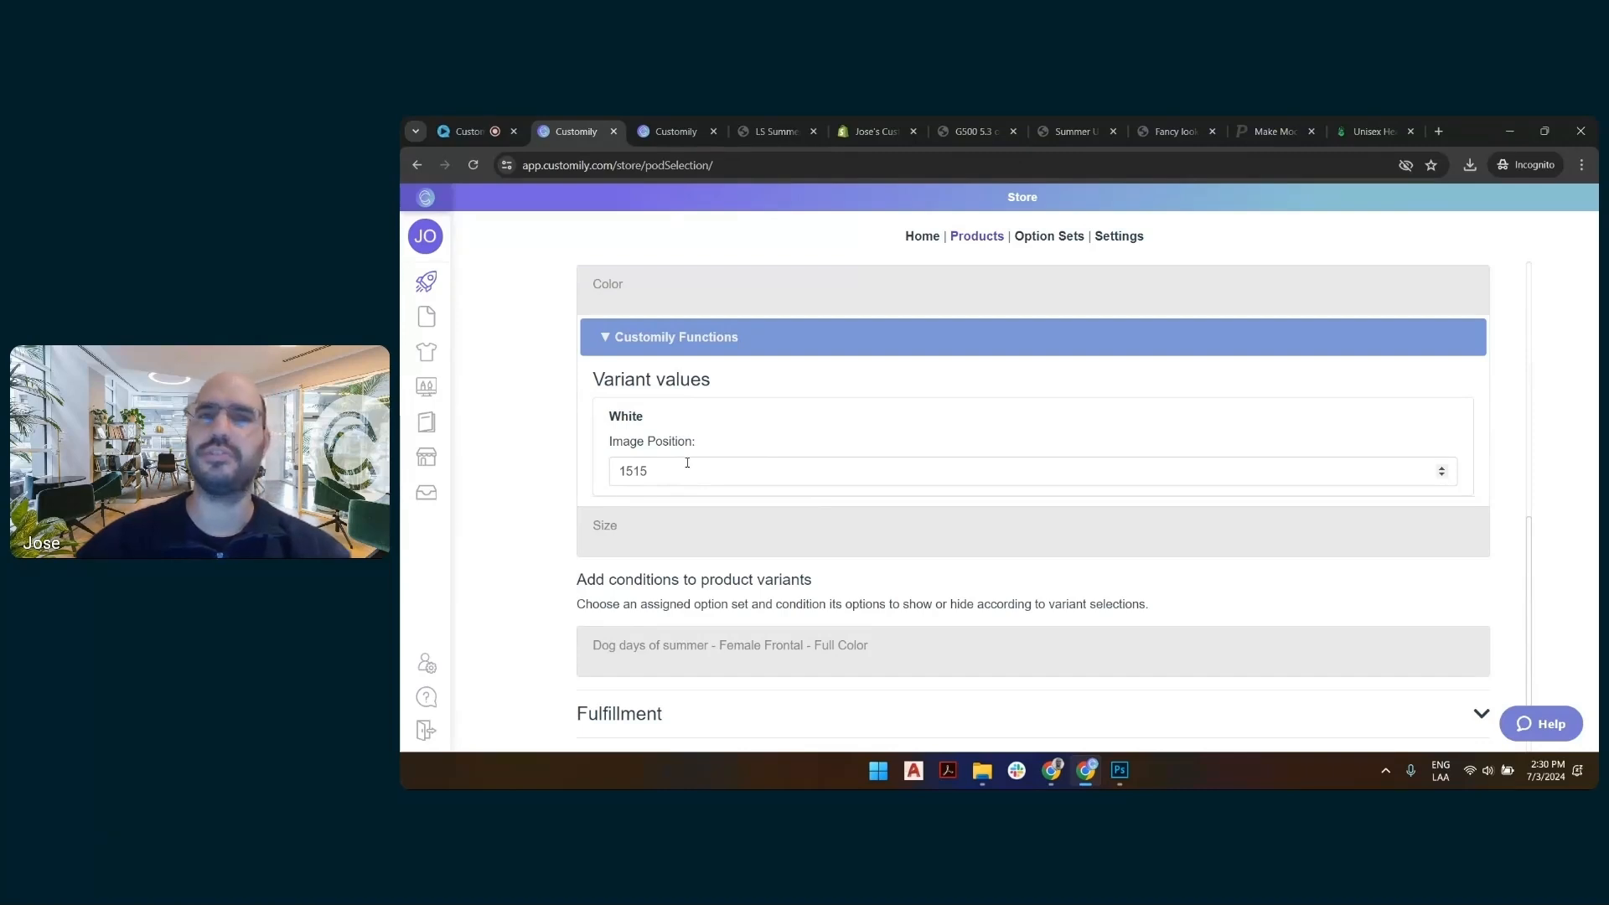
In the template's preview settings, unlock the Product colors layer and set its image option to 1515
left_click(682, 135)
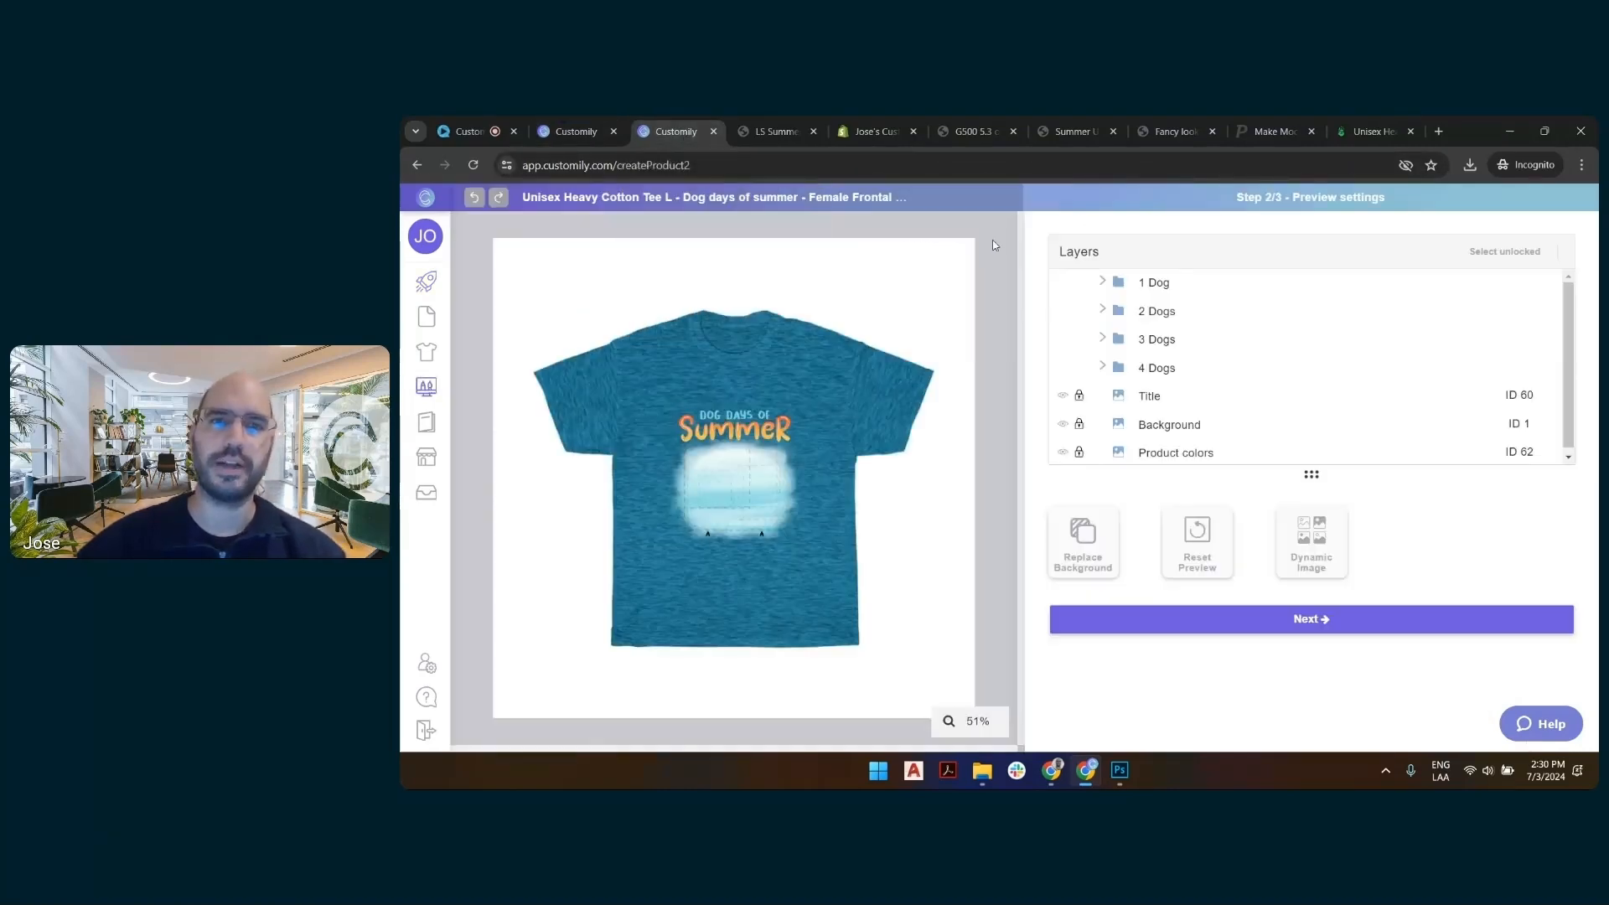
left_click(1206, 454)
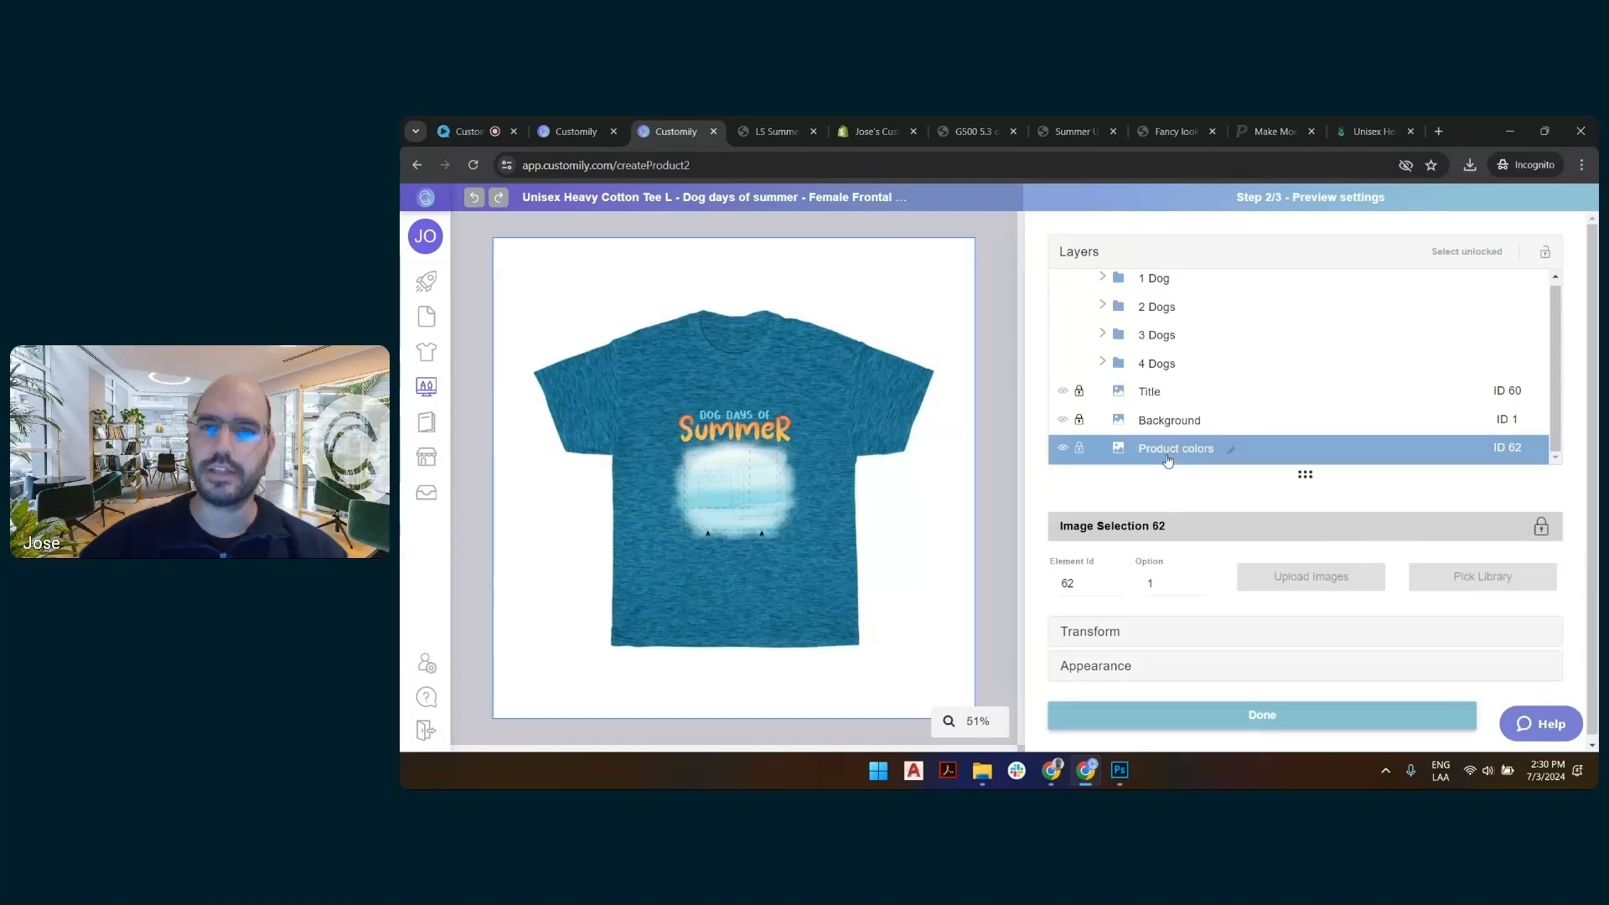
left_click(1080, 453)
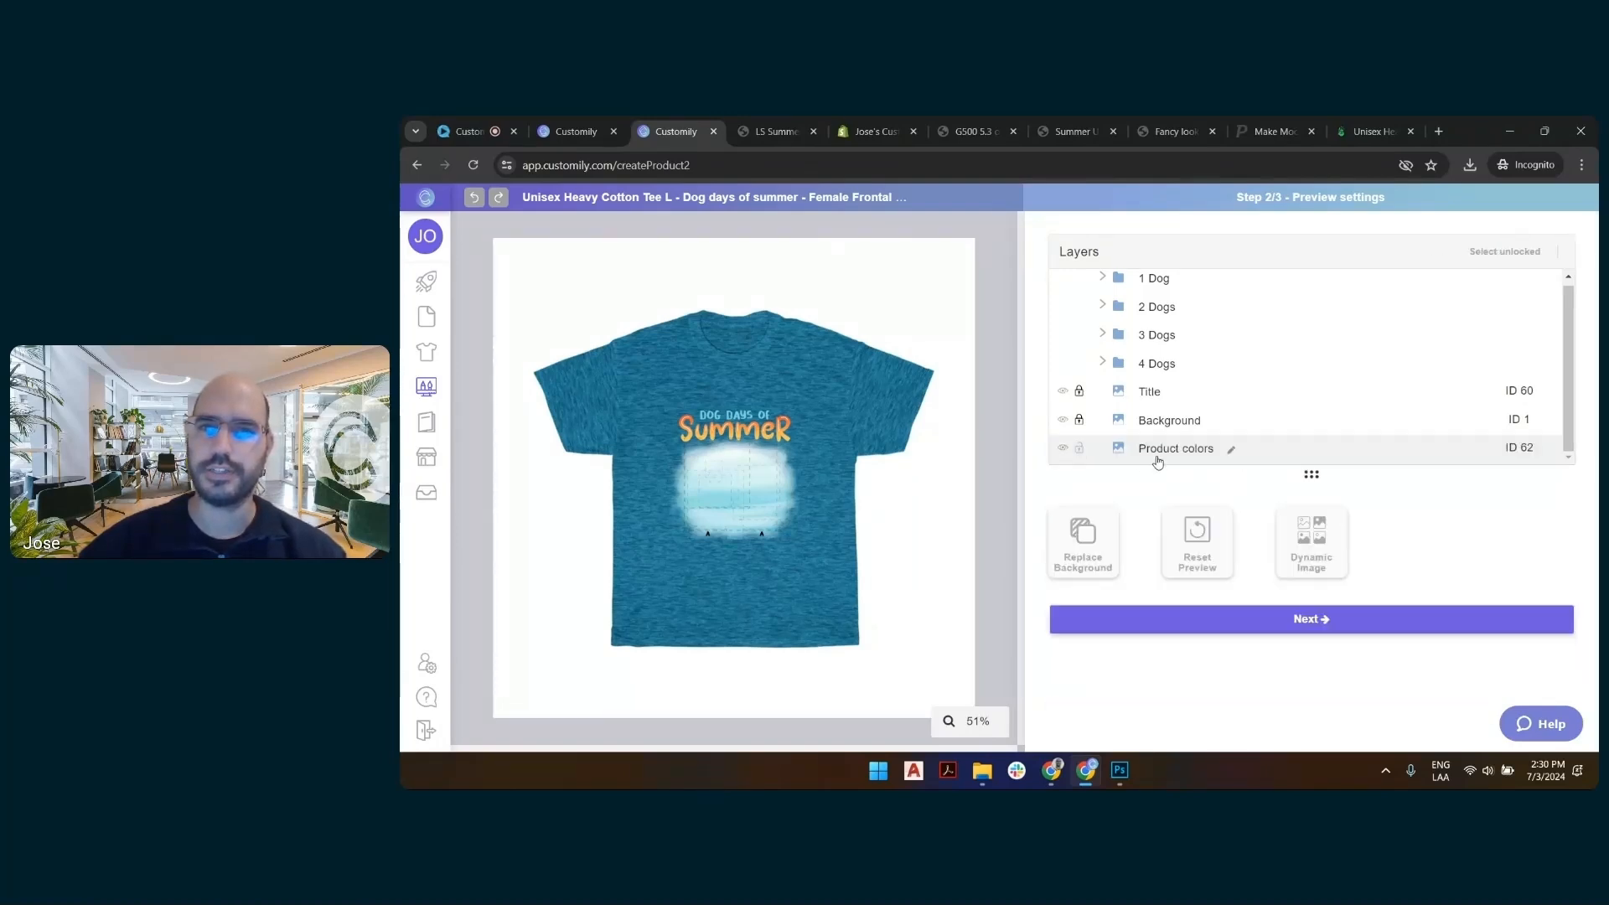
left_click(1171, 579)
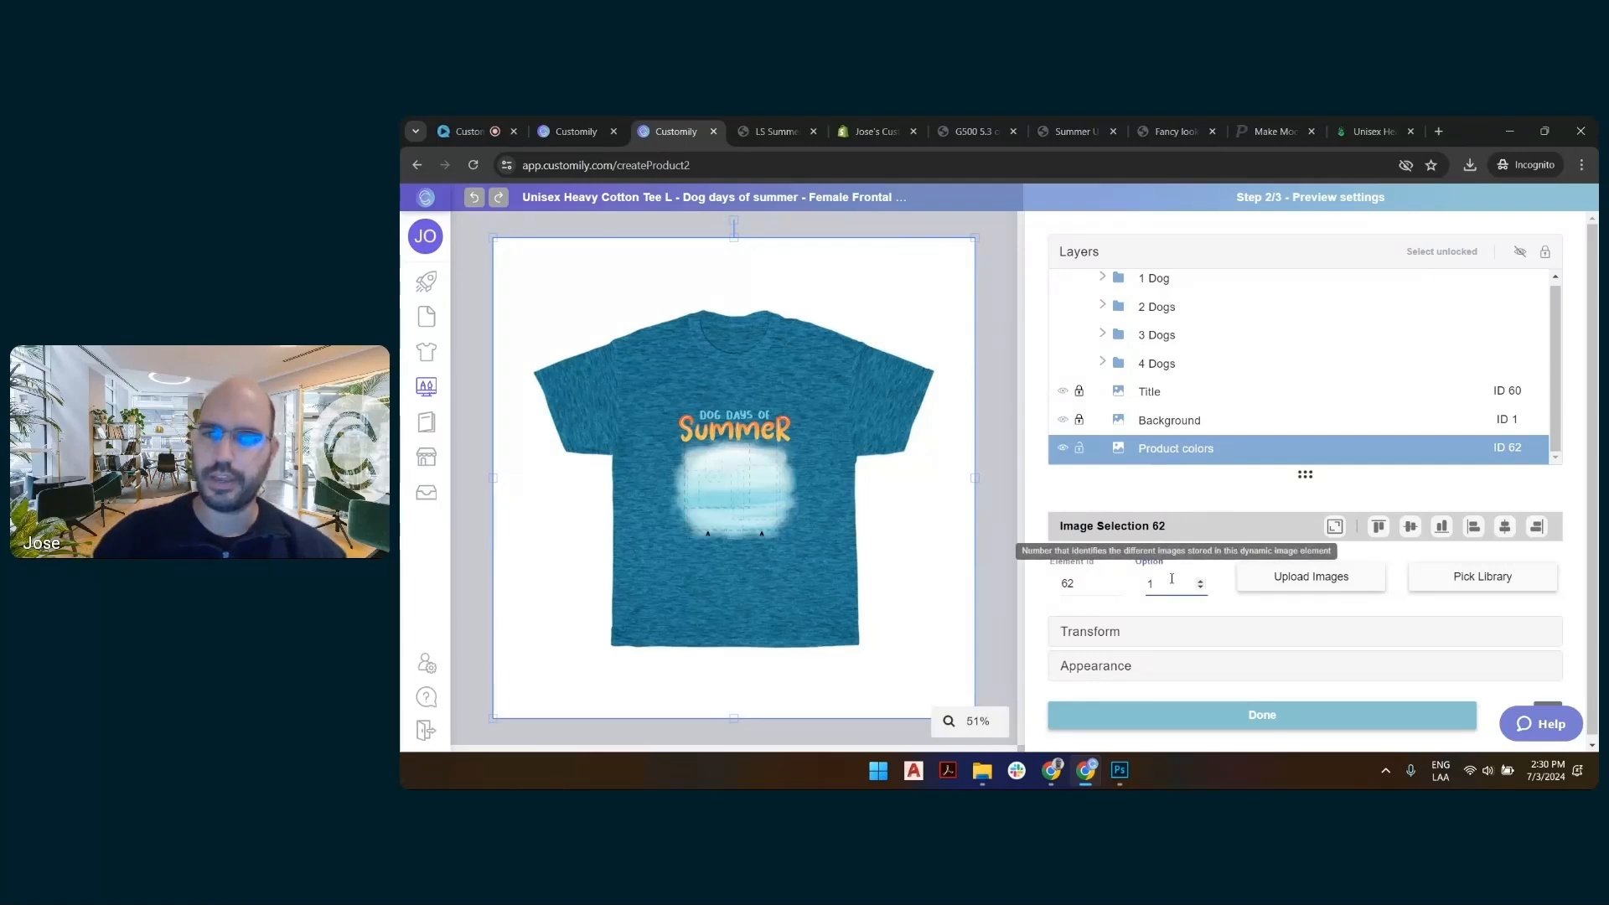
type("515")
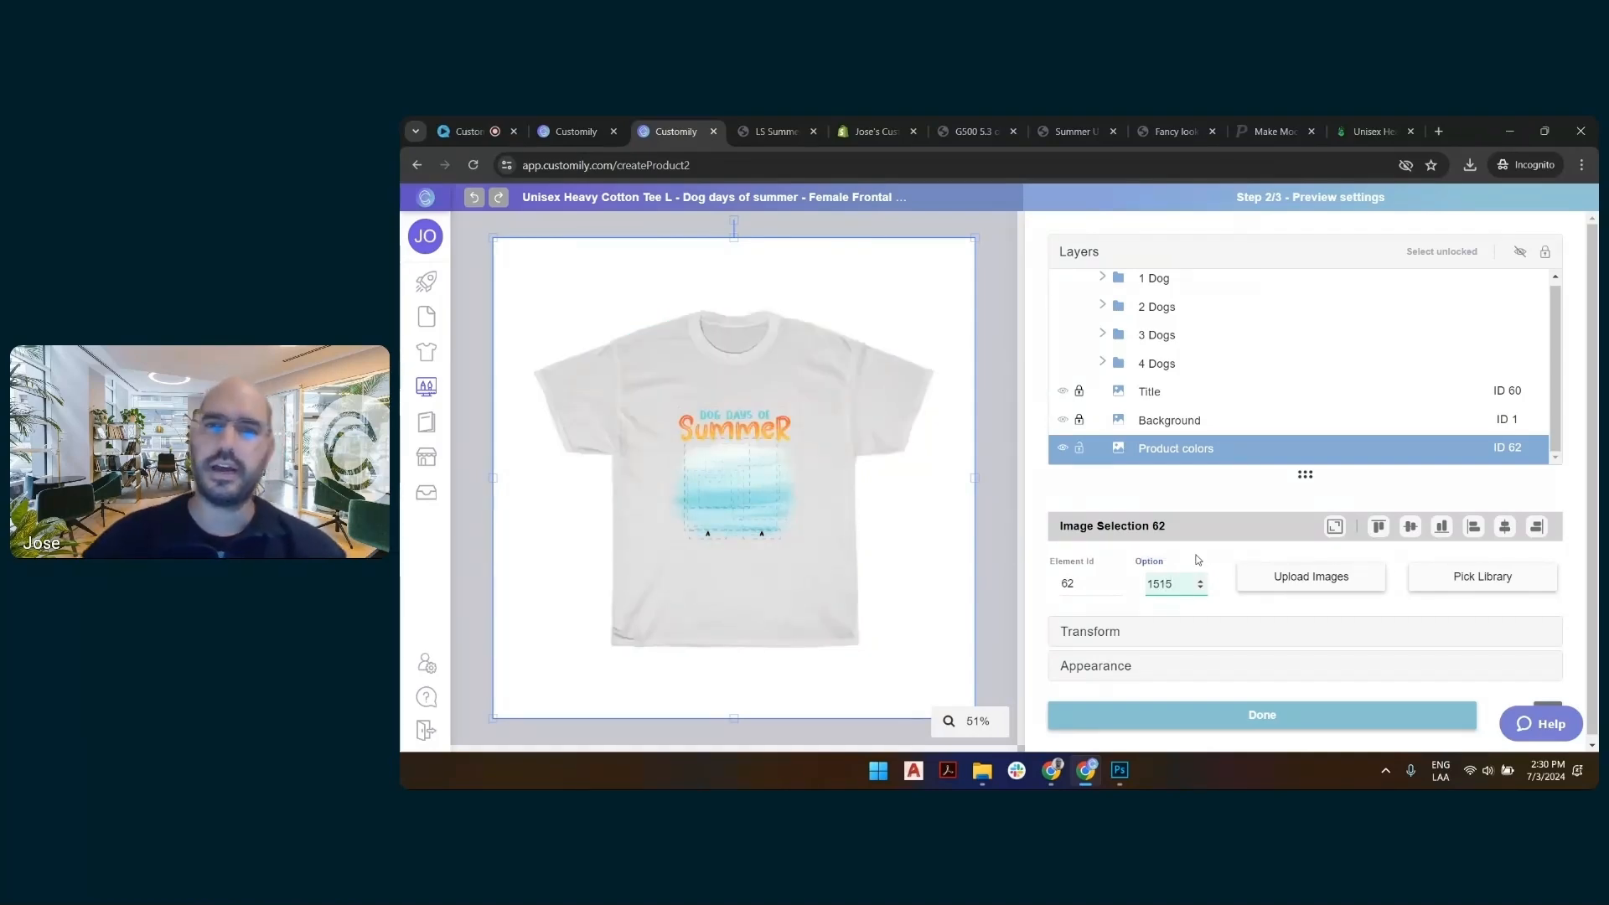
Upload LS front wrinkle base.png as the Product colors image for option 1515, accepting the scaling down
scroll(1171, 372, "up", 1)
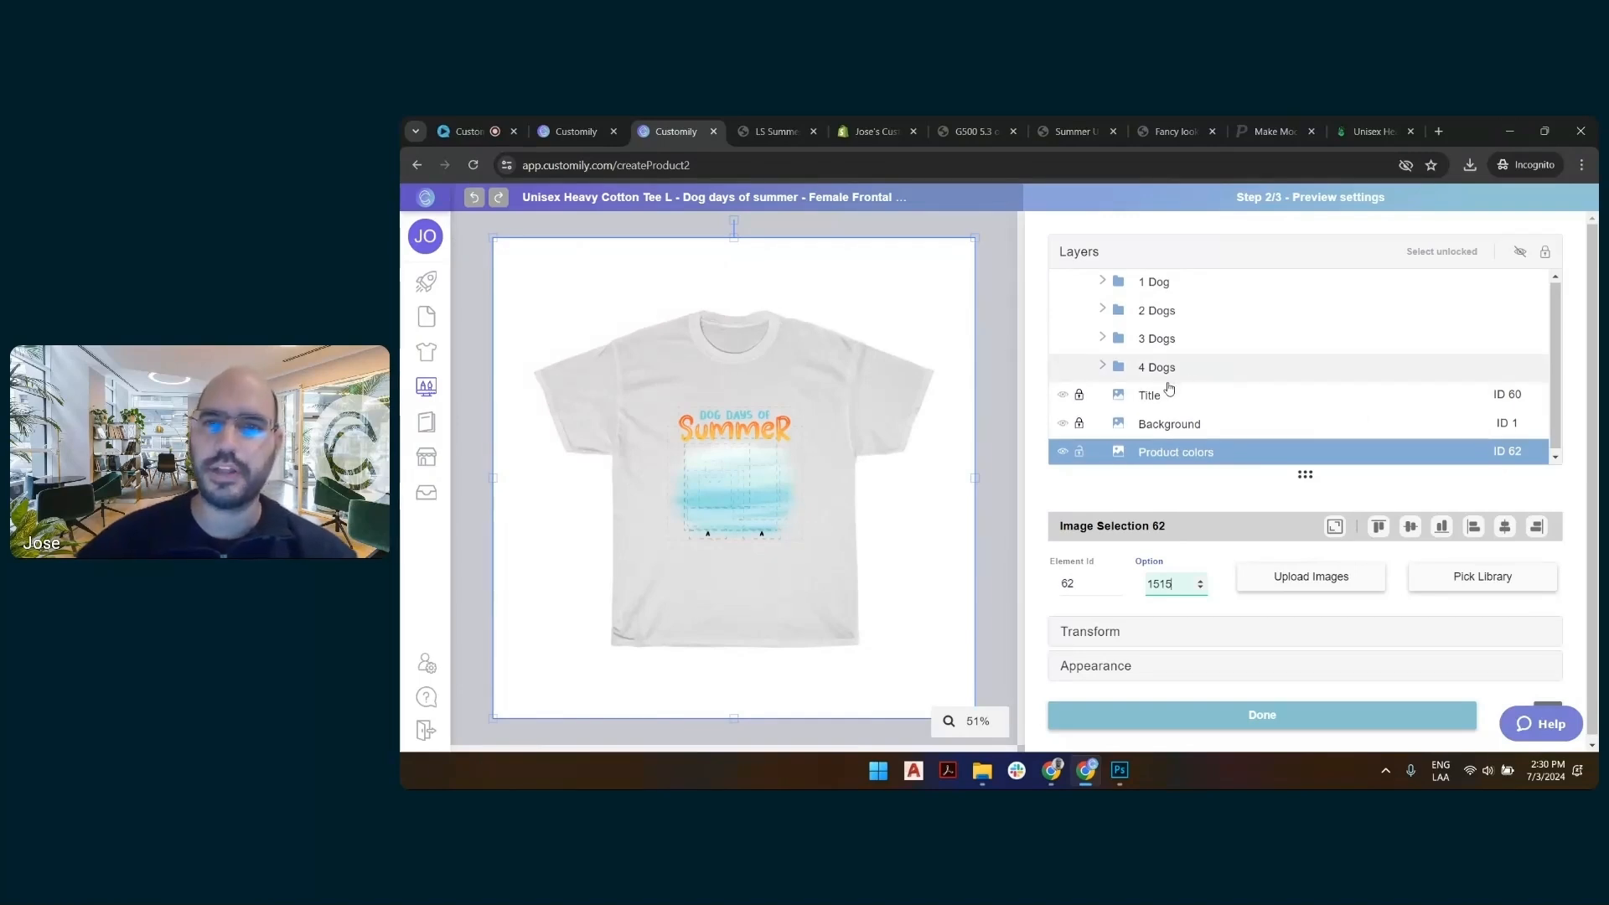
scroll(1169, 387, "down", 1)
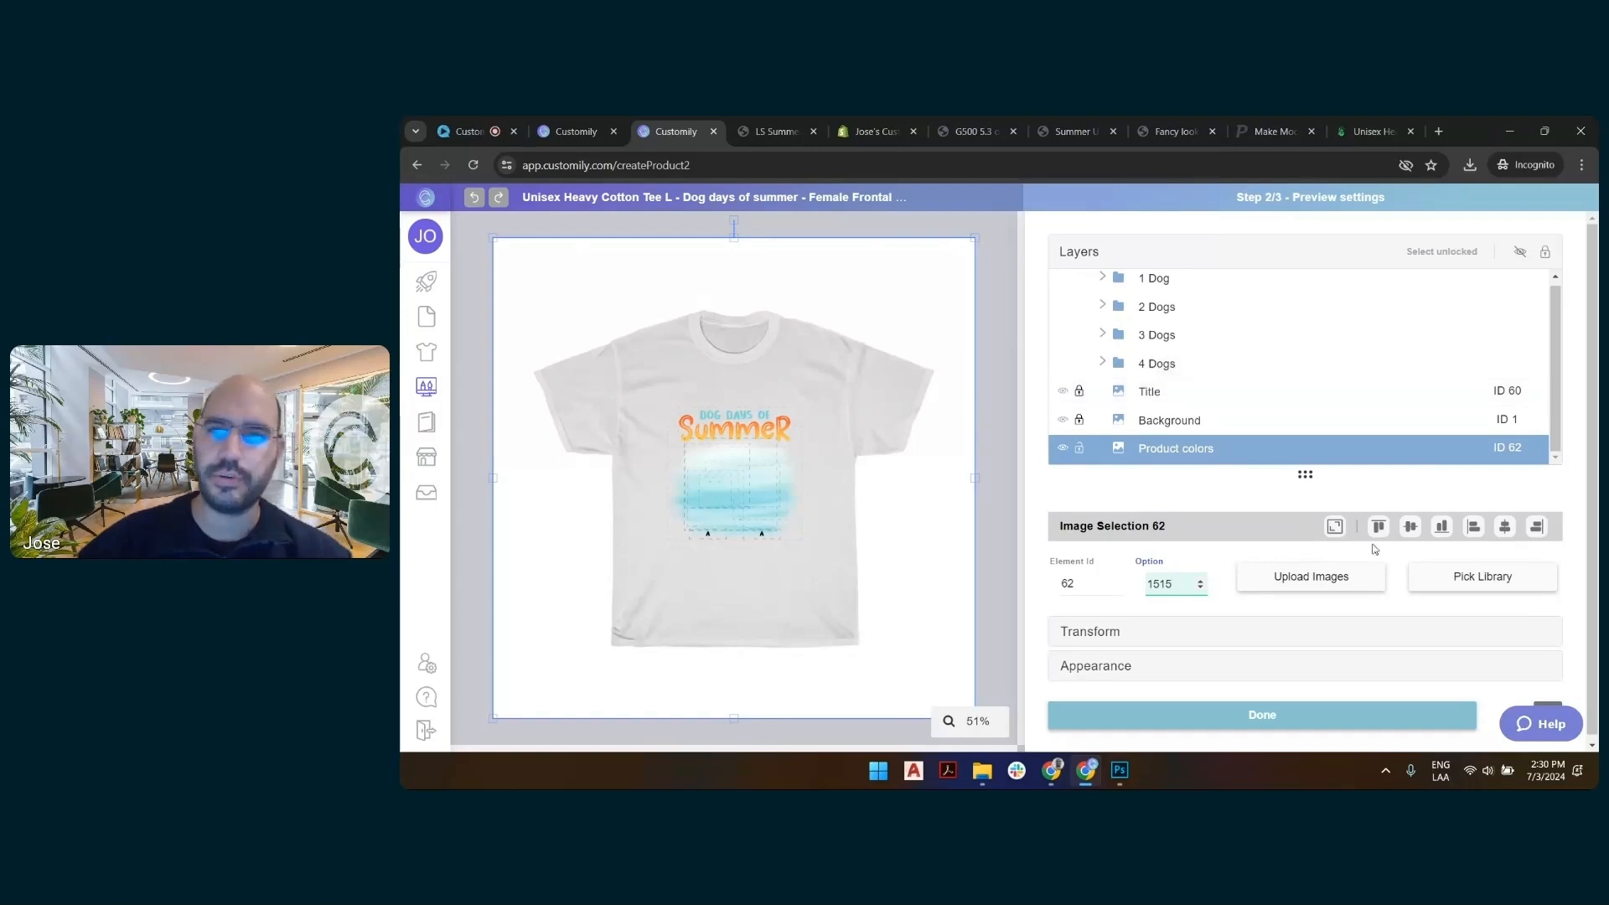
left_click(1299, 584)
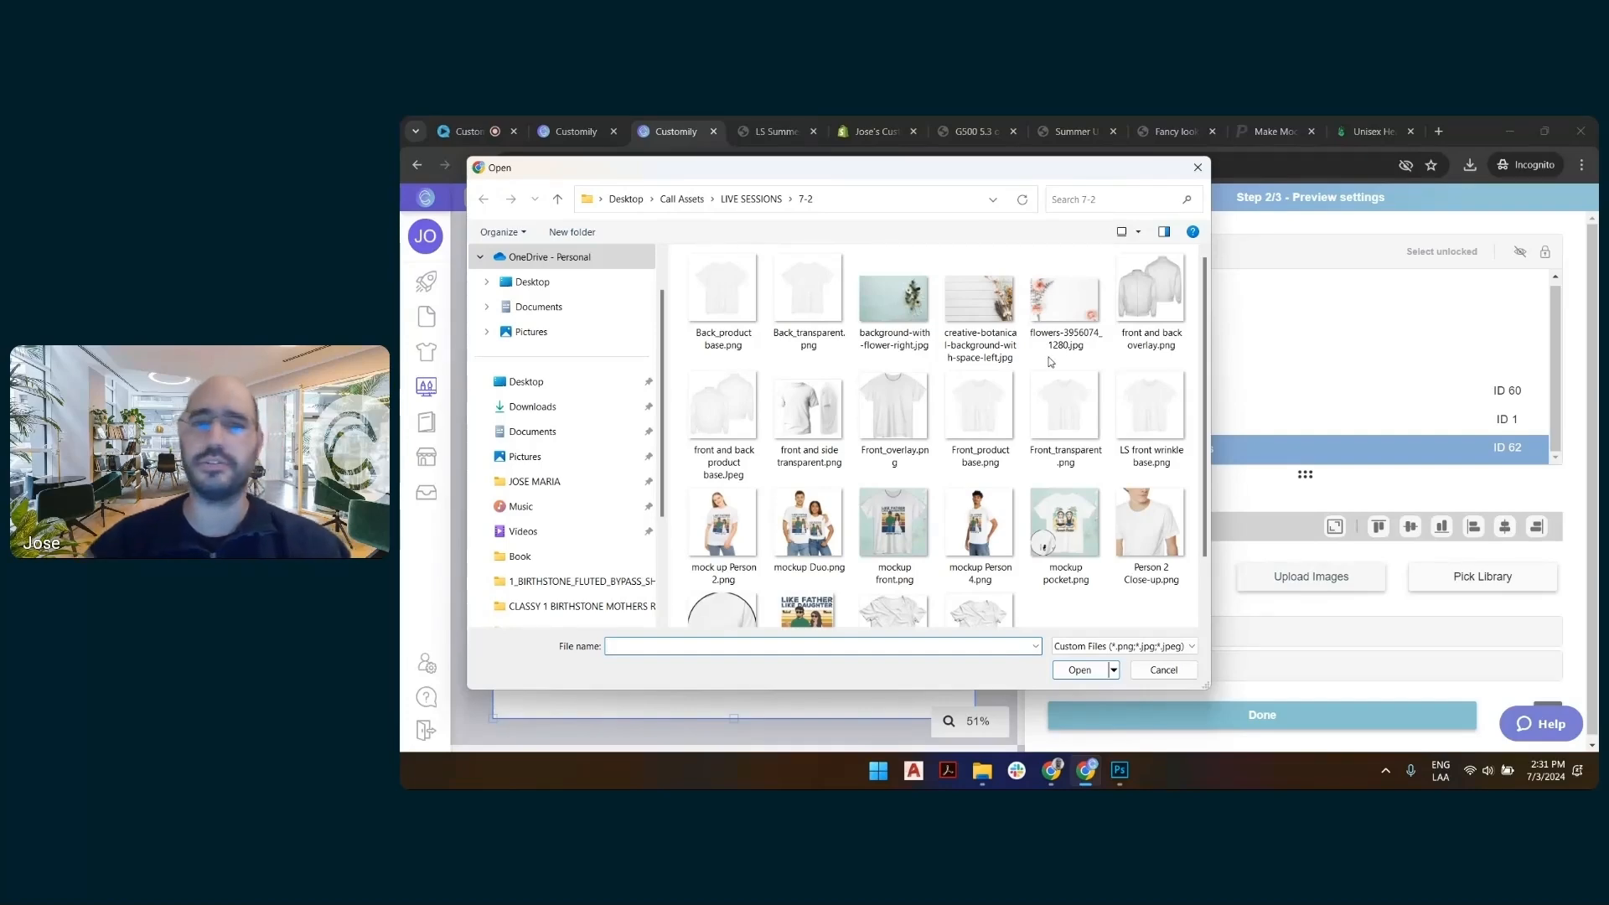
left_click(1159, 416)
double_click(1158, 416)
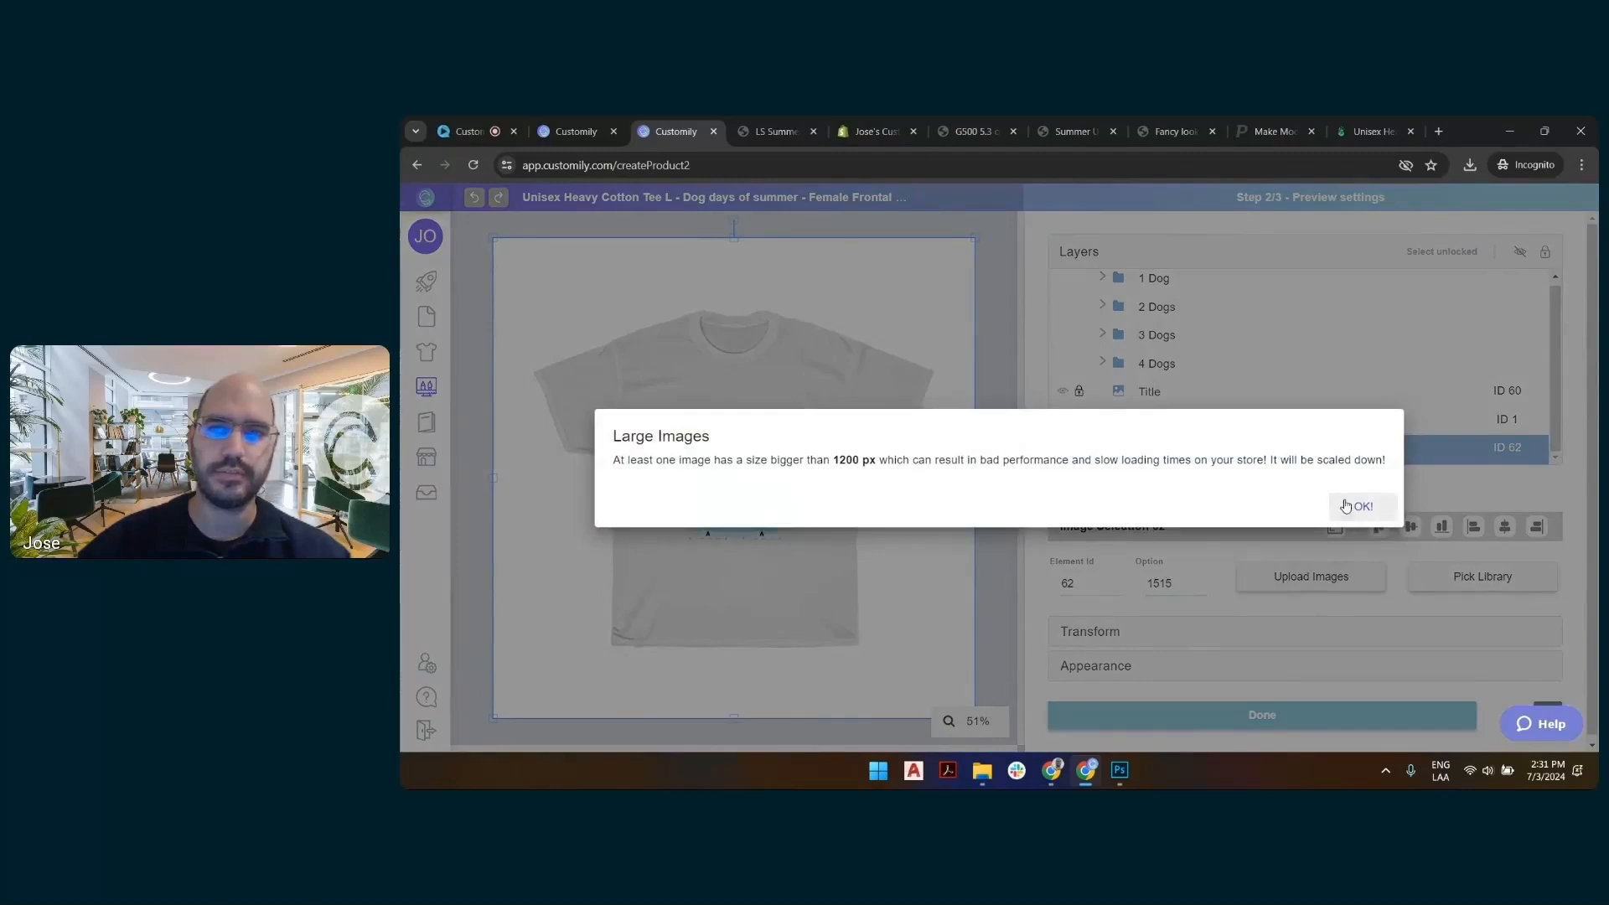
left_click(1351, 502)
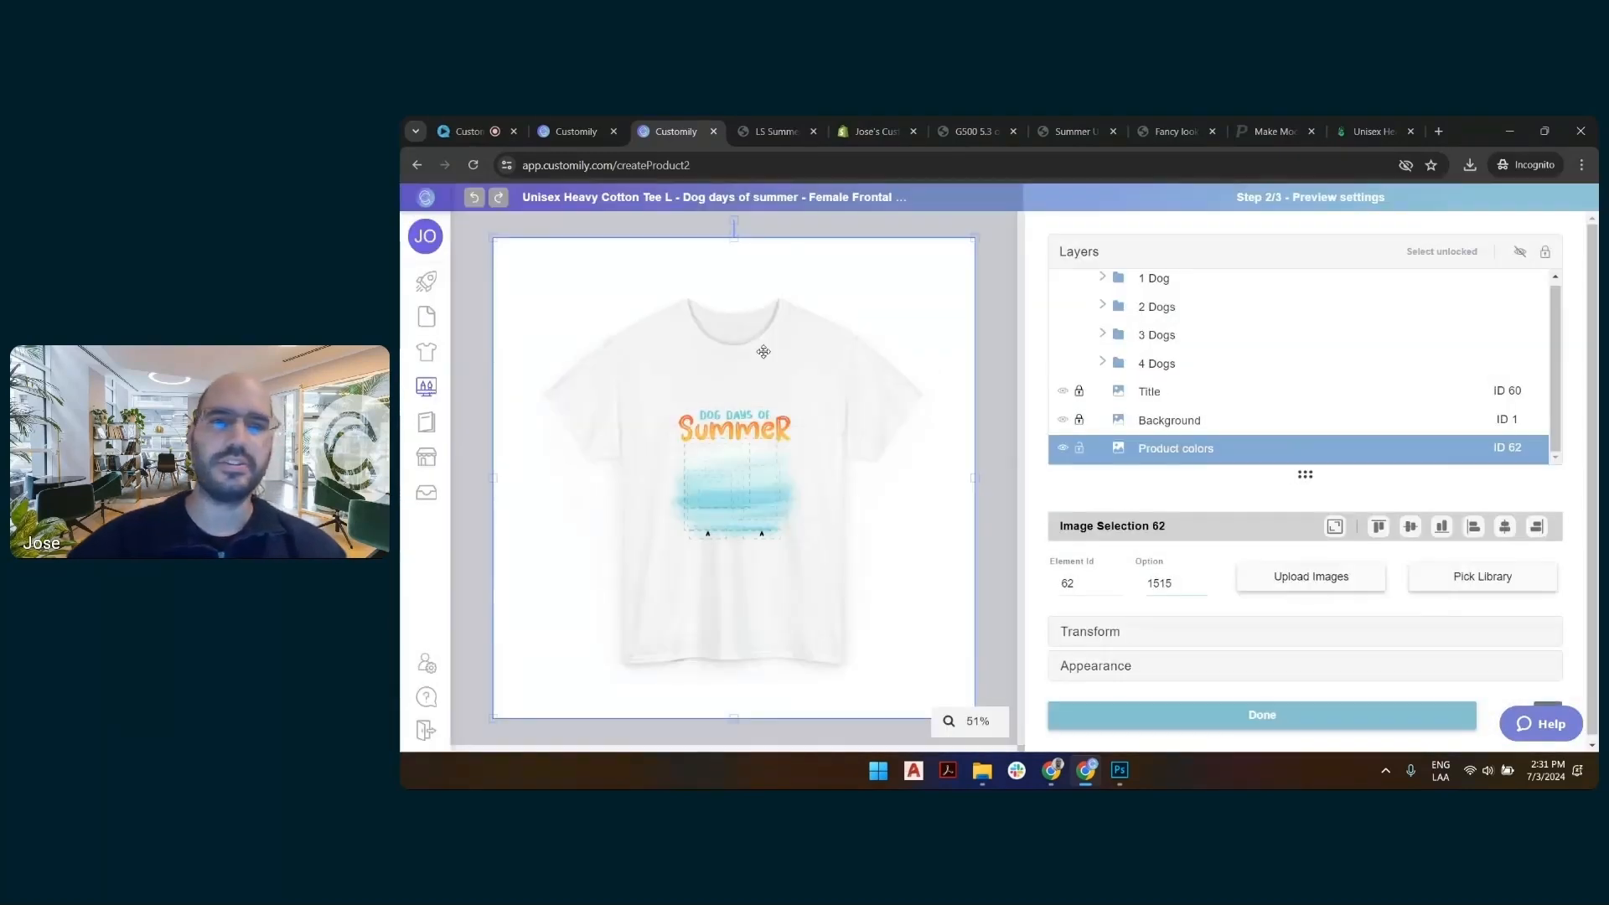
Unlock the Title and Background layers, and shift all layers except Product colors slightly upward on the shirt
left_click(1082, 394)
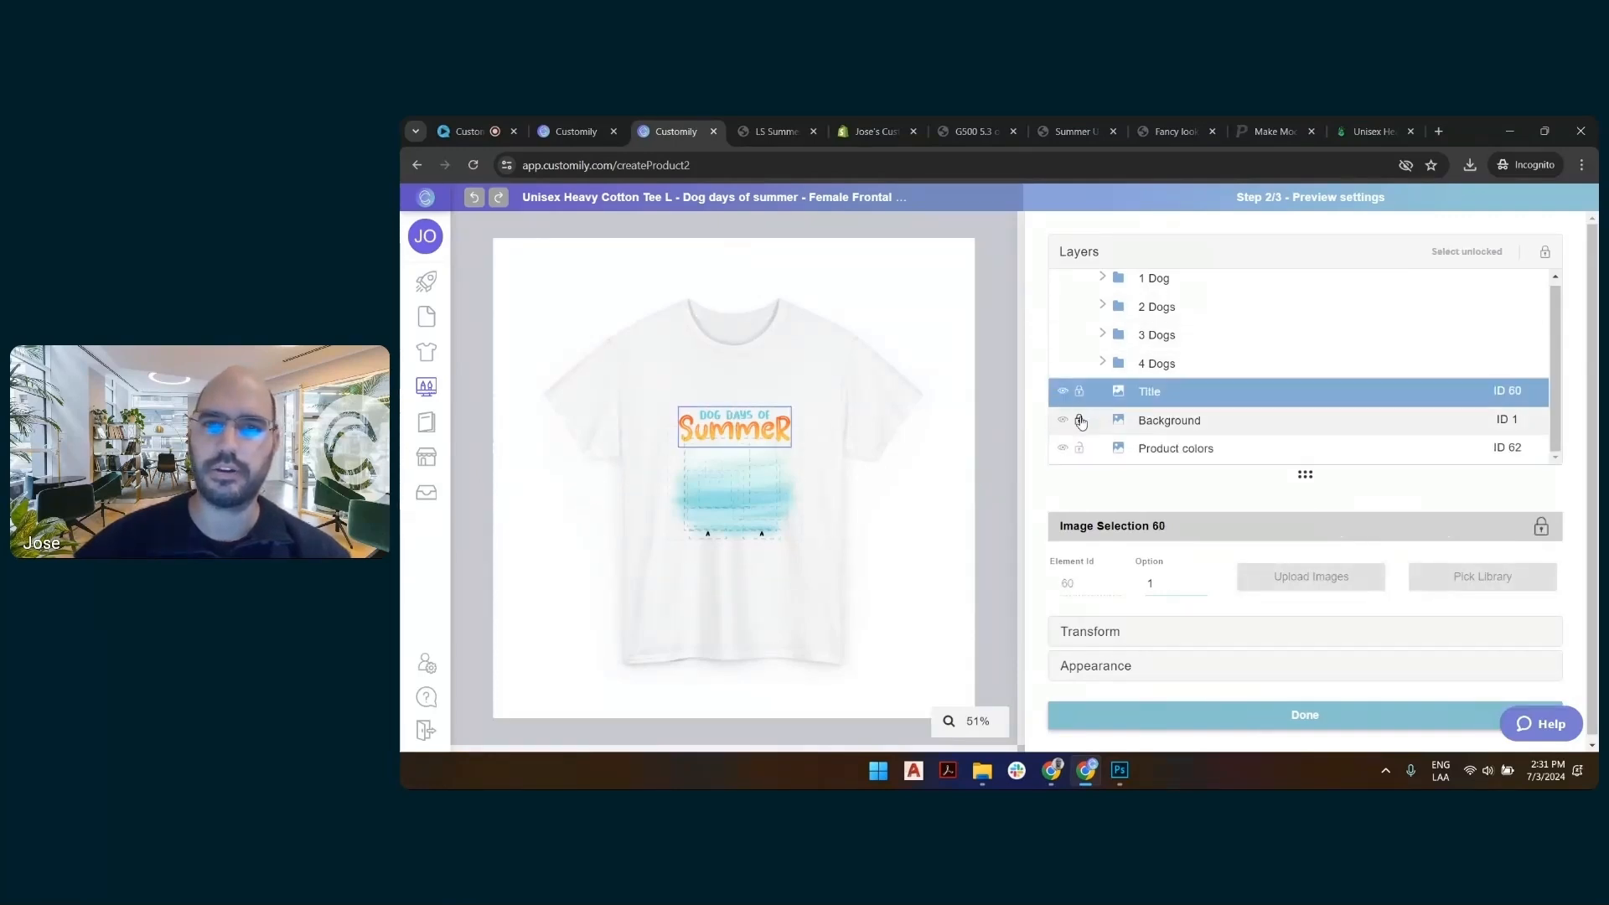
left_click(1072, 392)
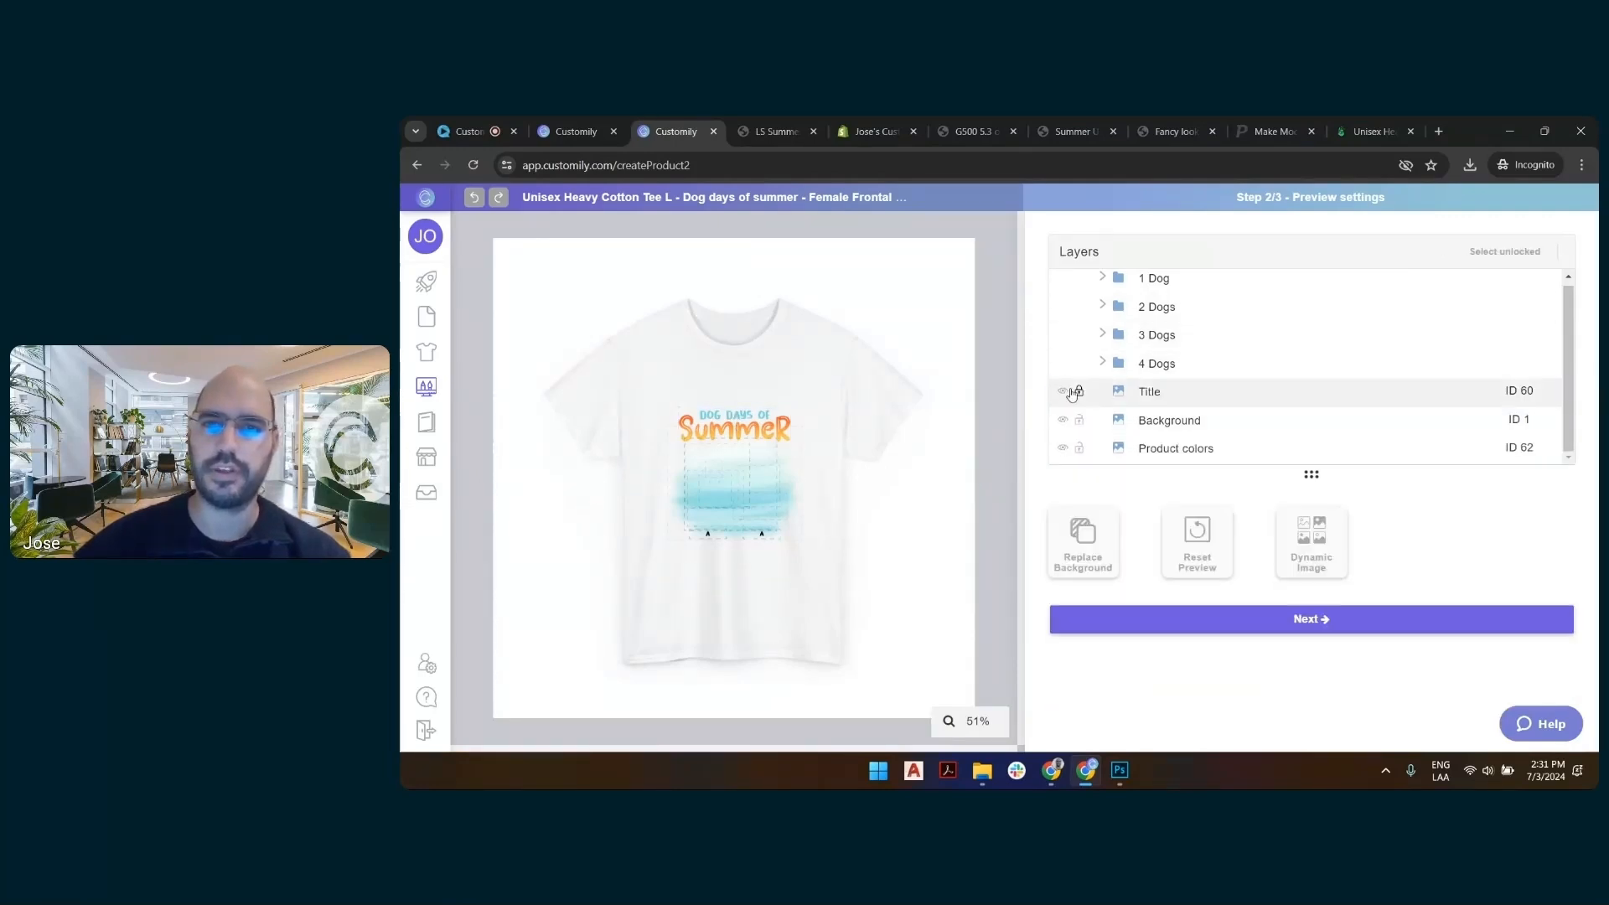
left_click(1500, 251)
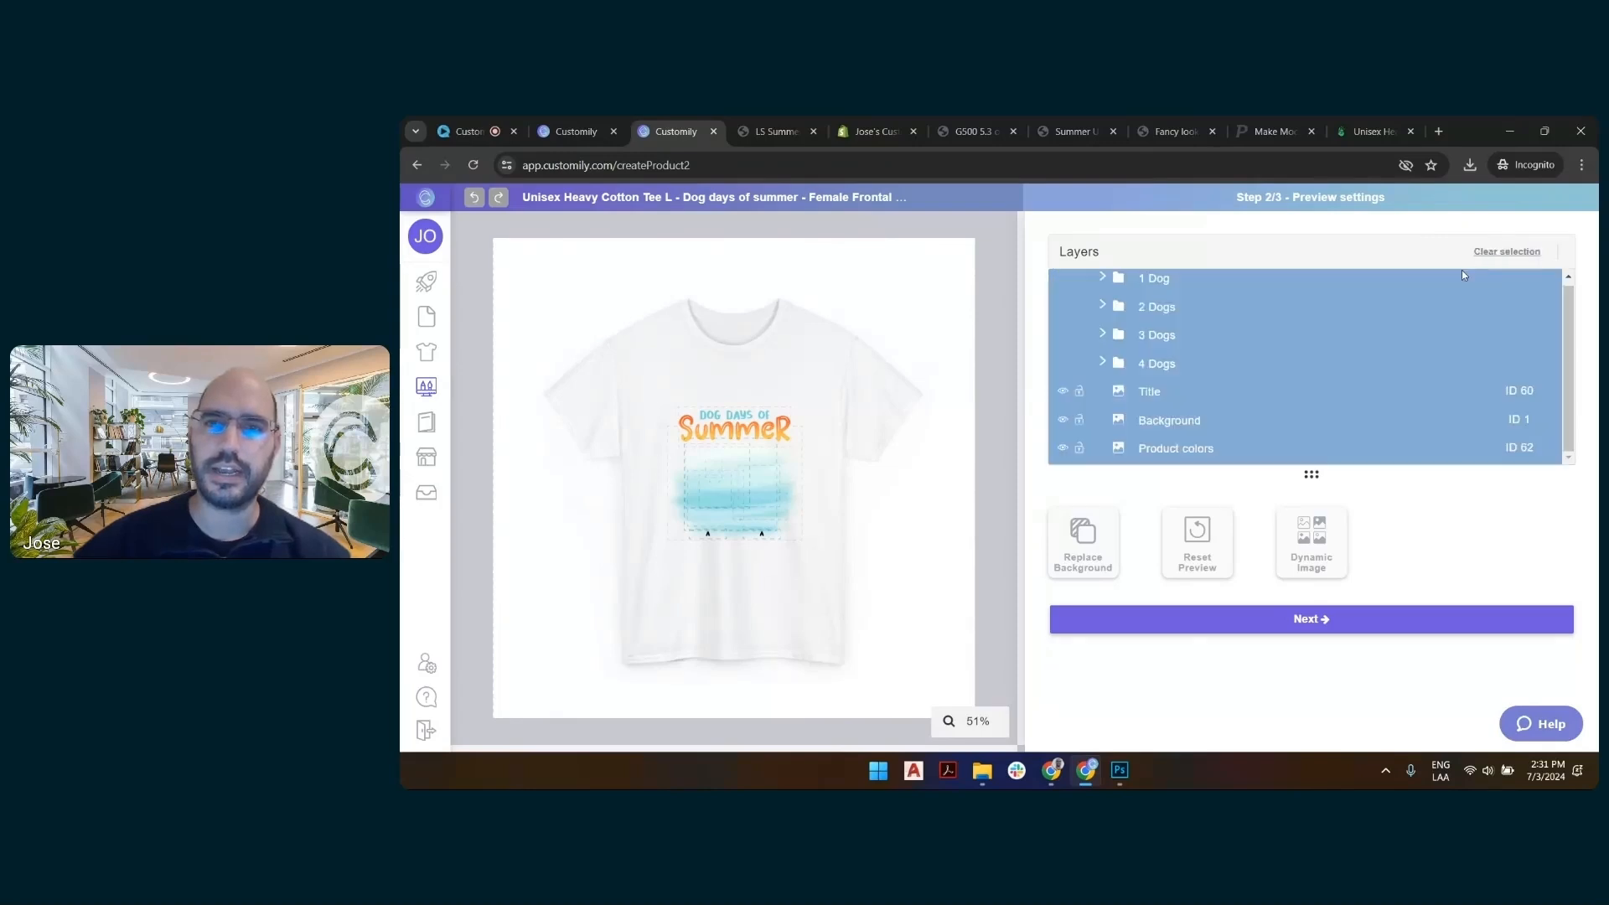
left_click(1163, 450, "ctrl")
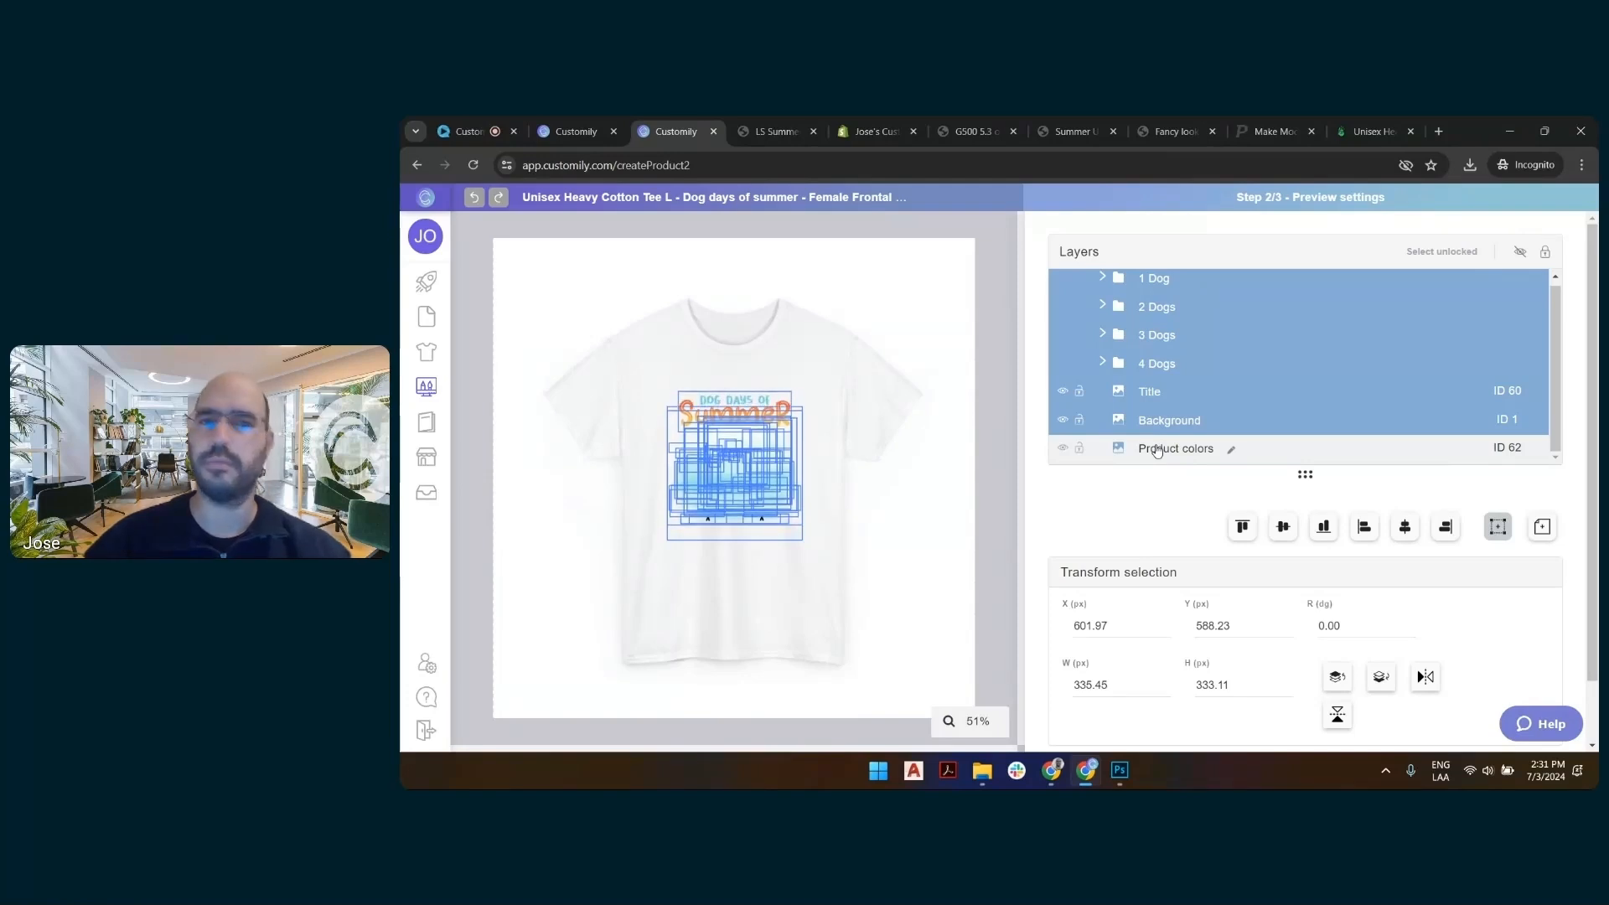
left_click(998, 263)
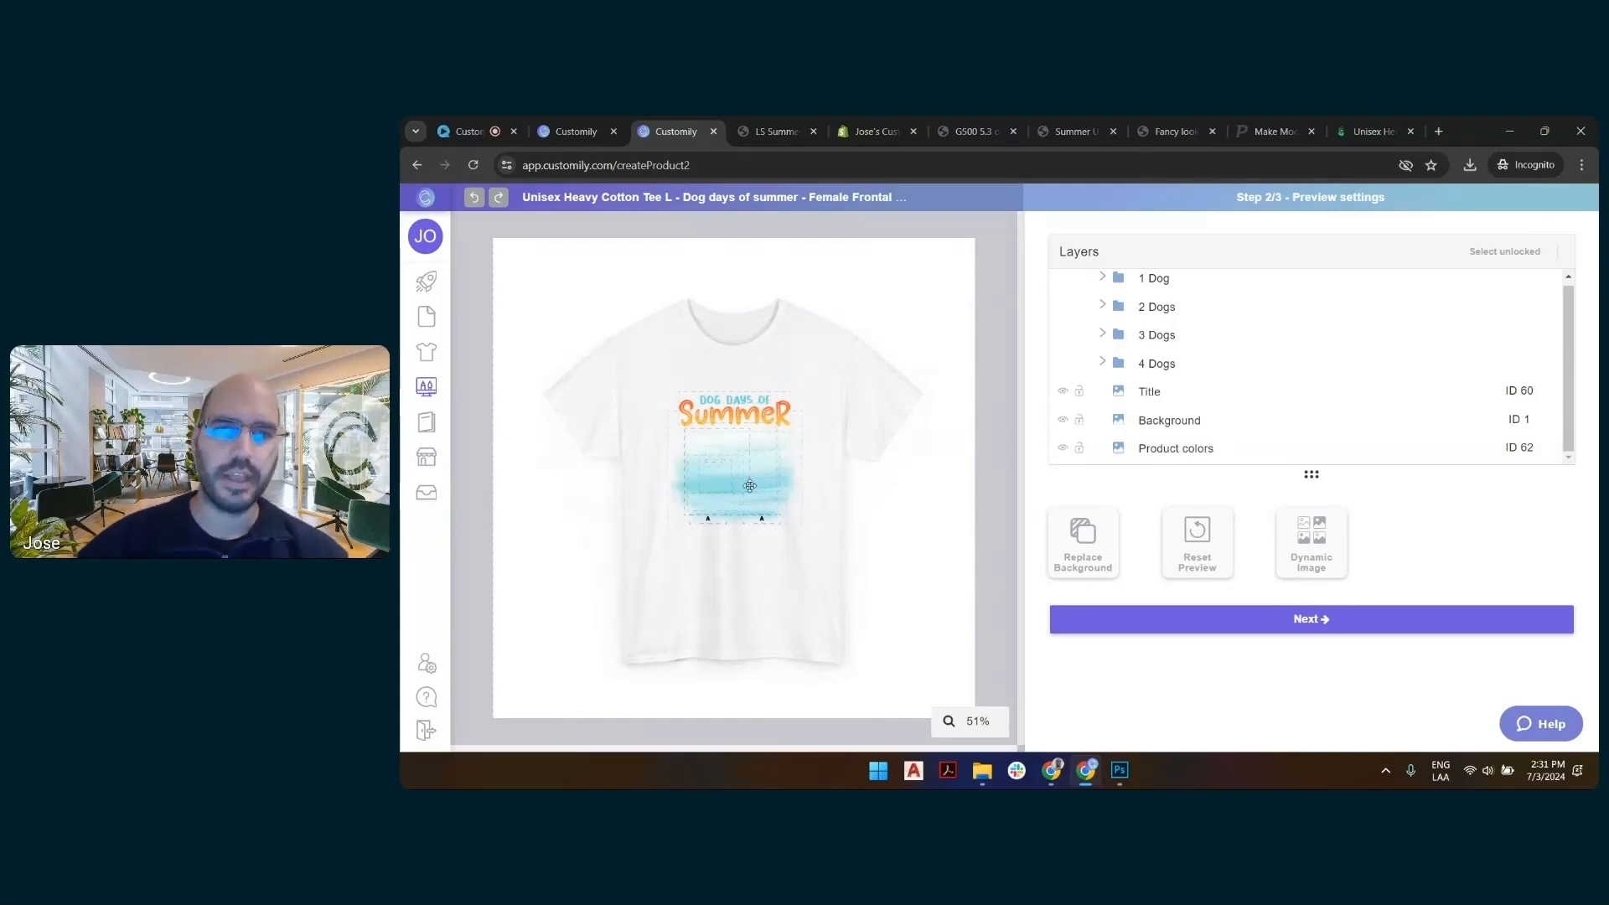
scroll(755, 479, "up", 6)
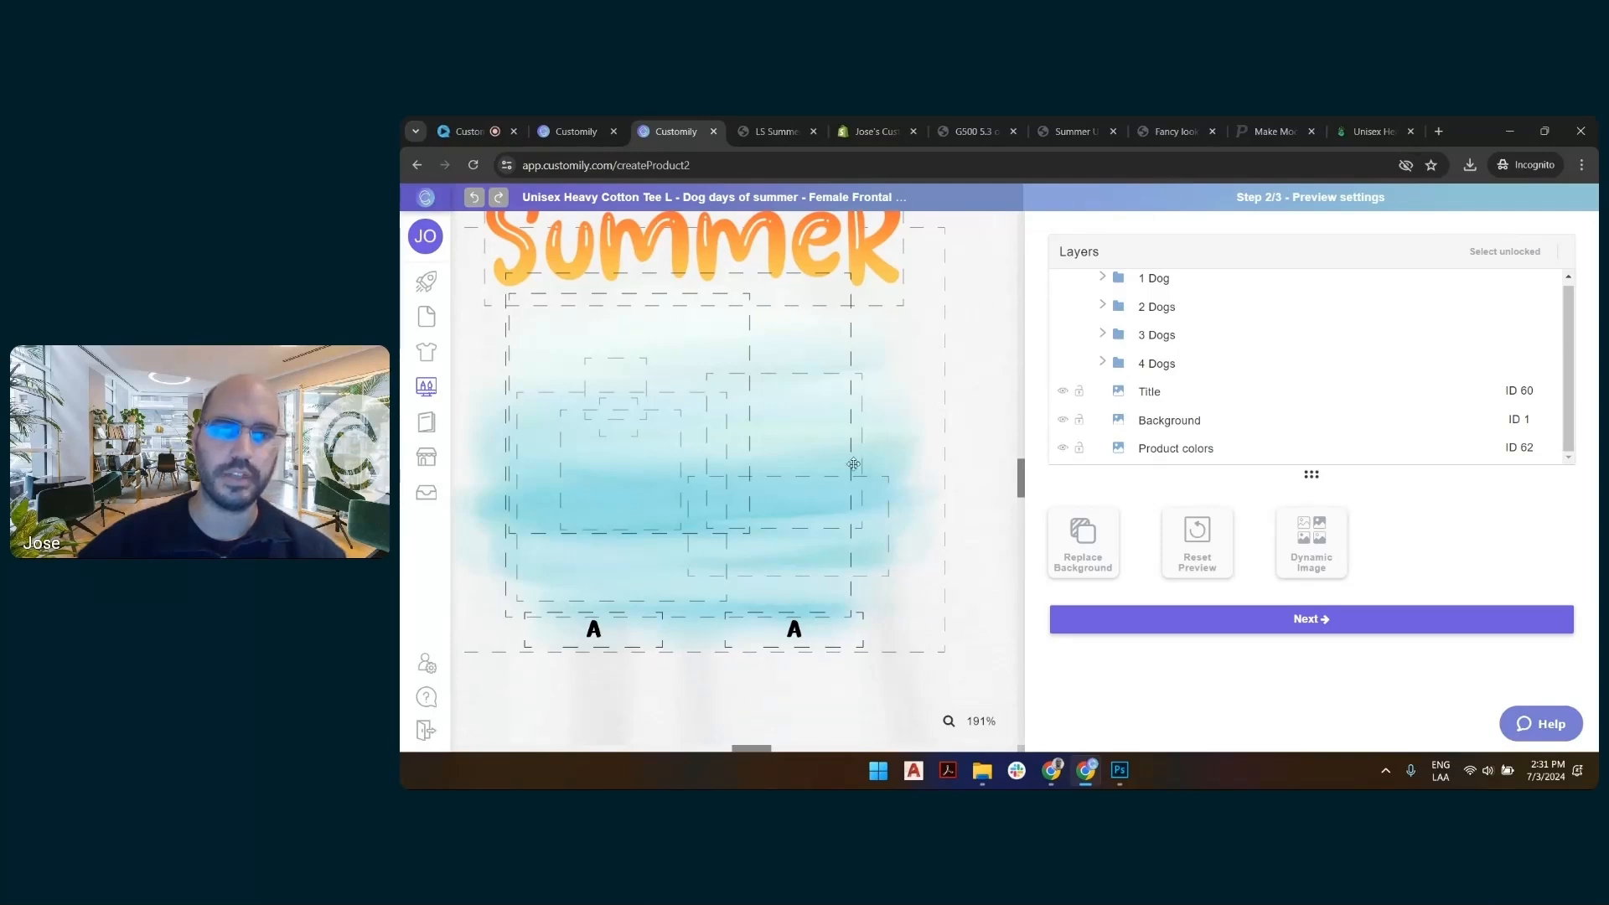
scroll(856, 503, "down", 6)
scroll(793, 461, "down", 1)
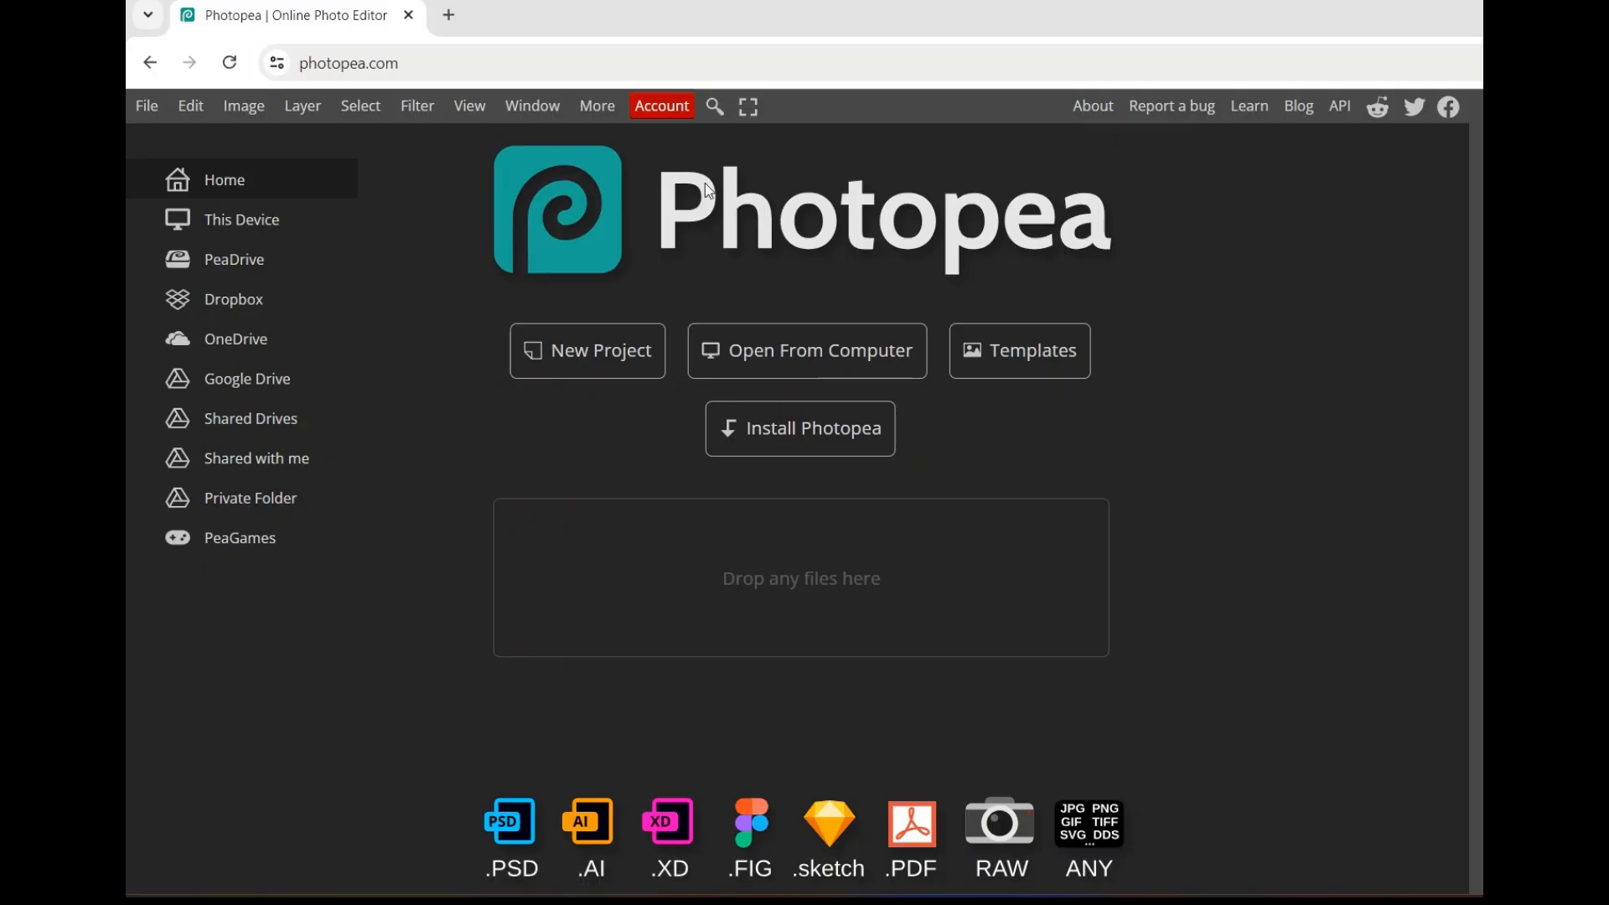
Switch to Photopea and open LS front wrinkle base.png from the 7-2 folder
left_click(793, 361)
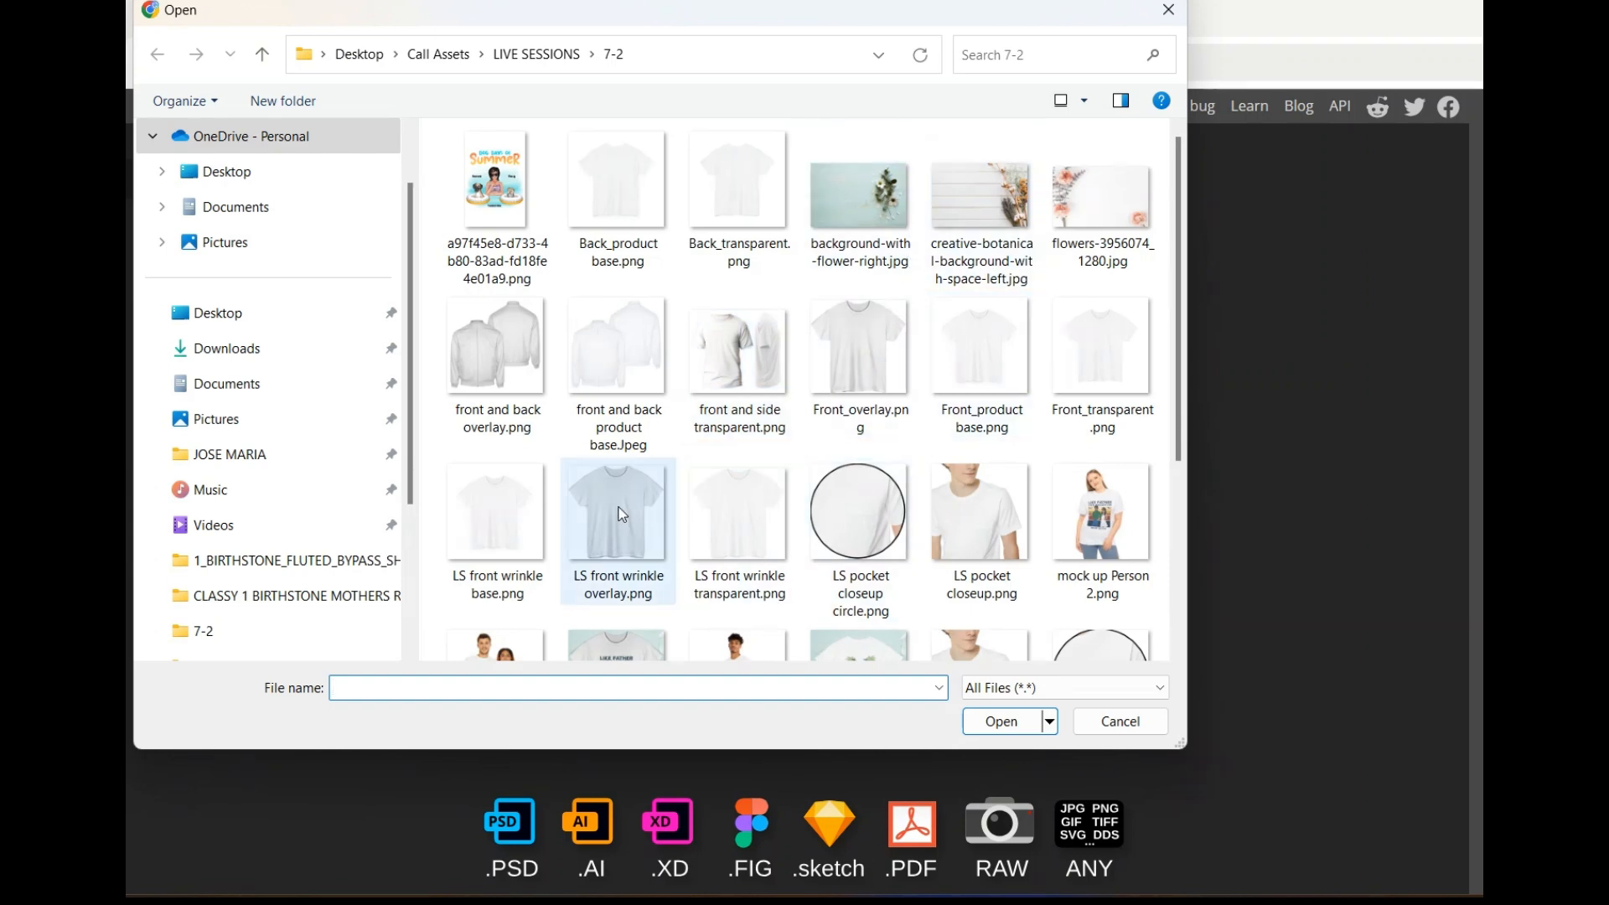
left_click(507, 532)
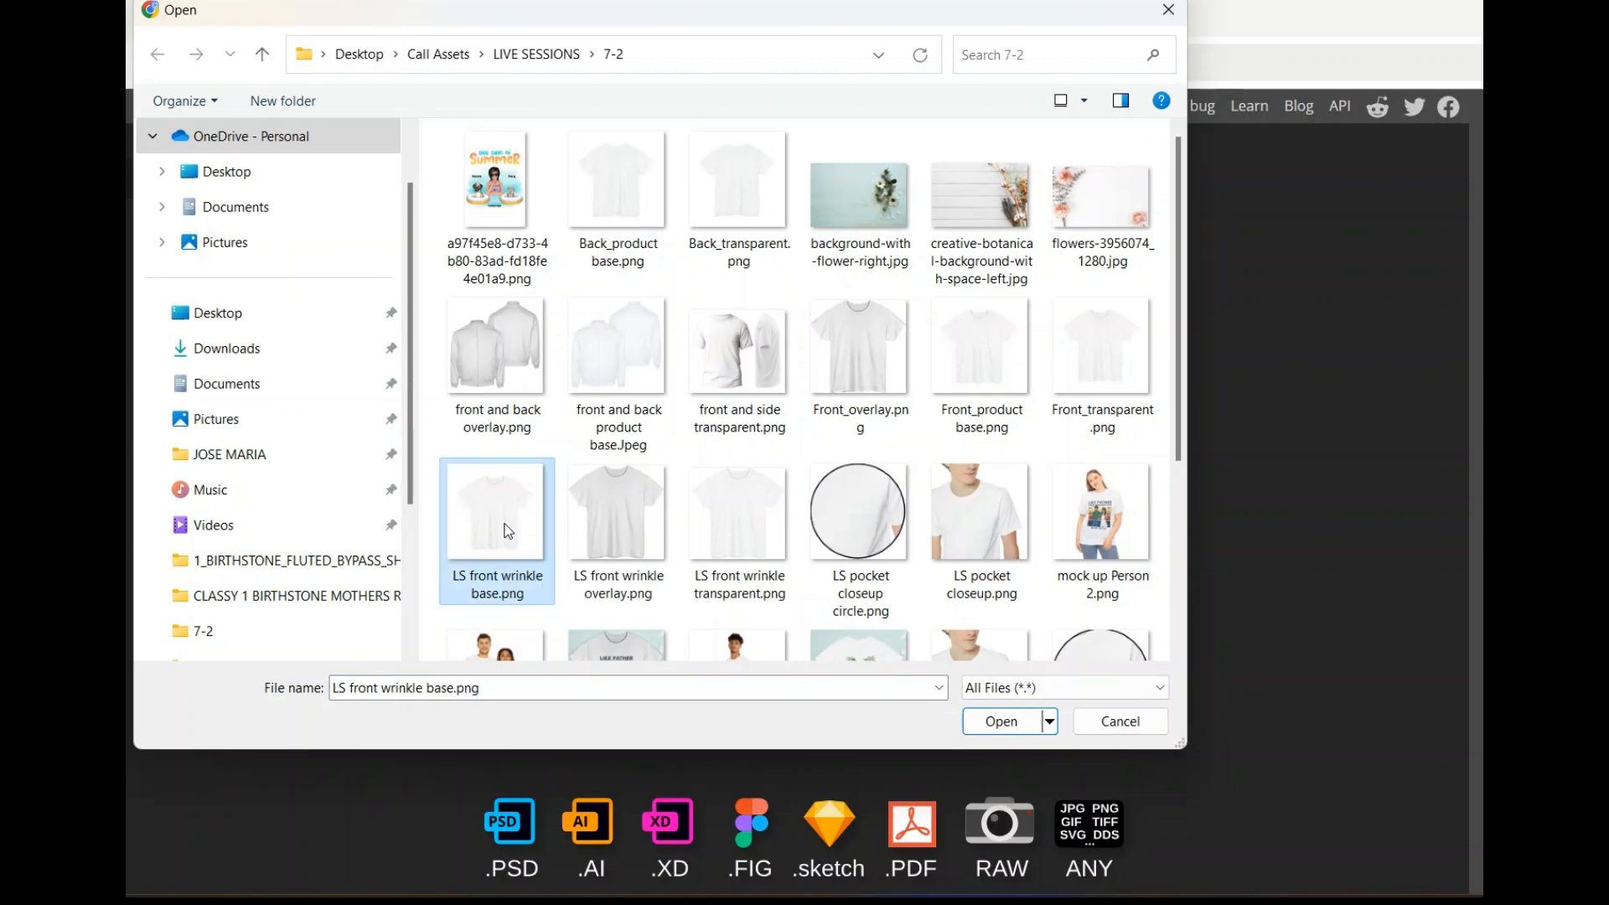
double_click(508, 531)
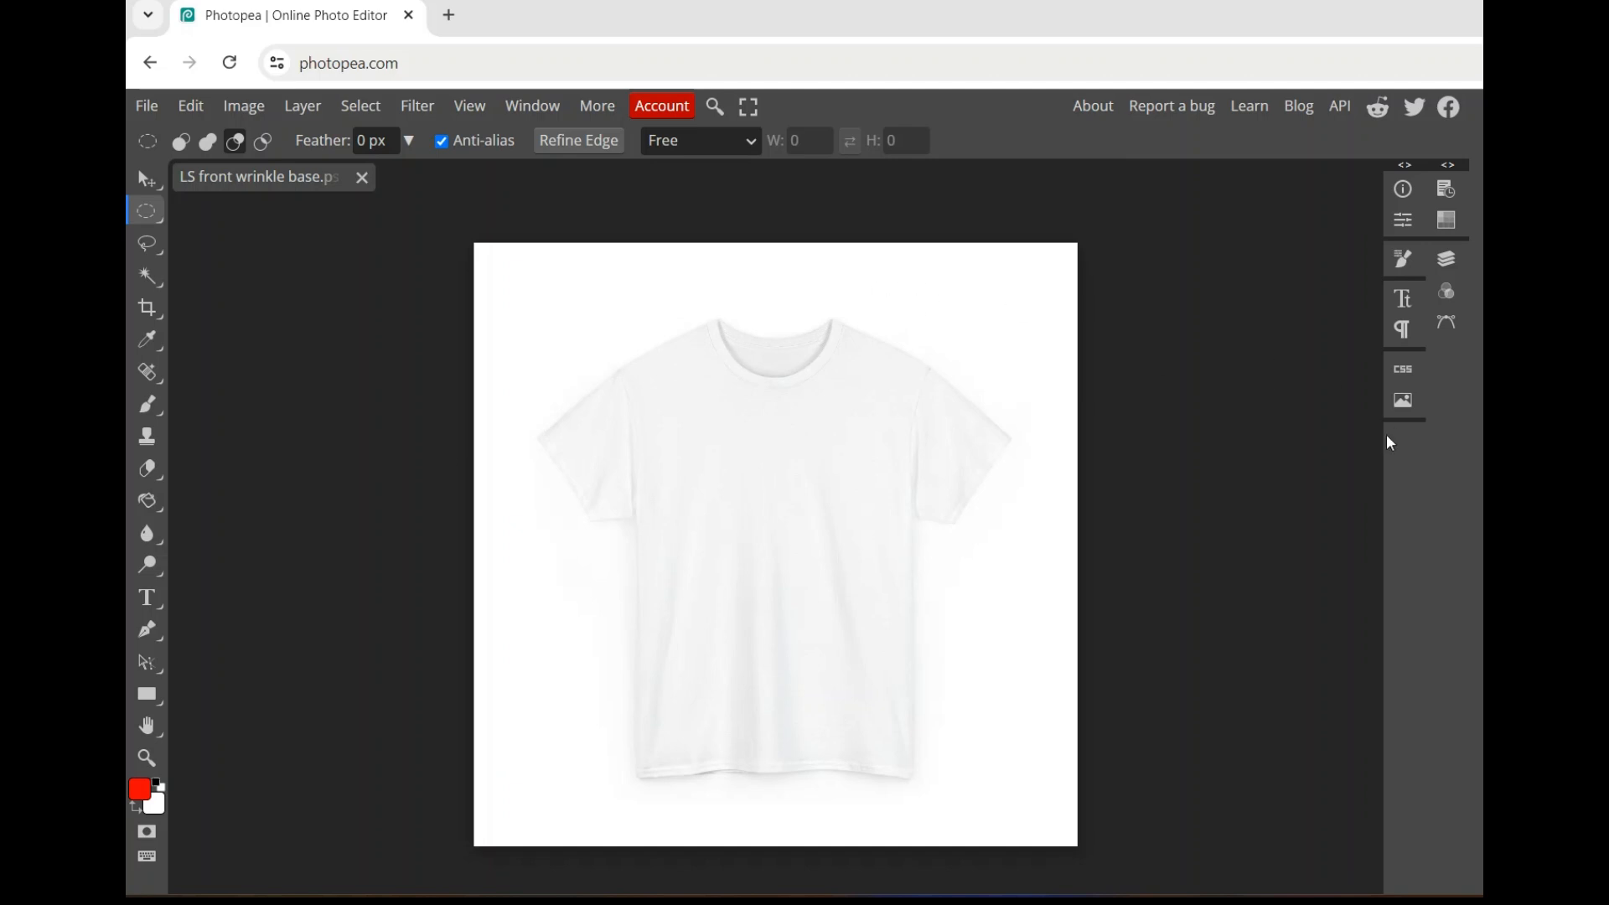
Add two new empty layers above the Background layer of the shirt image
left_click(1446, 262)
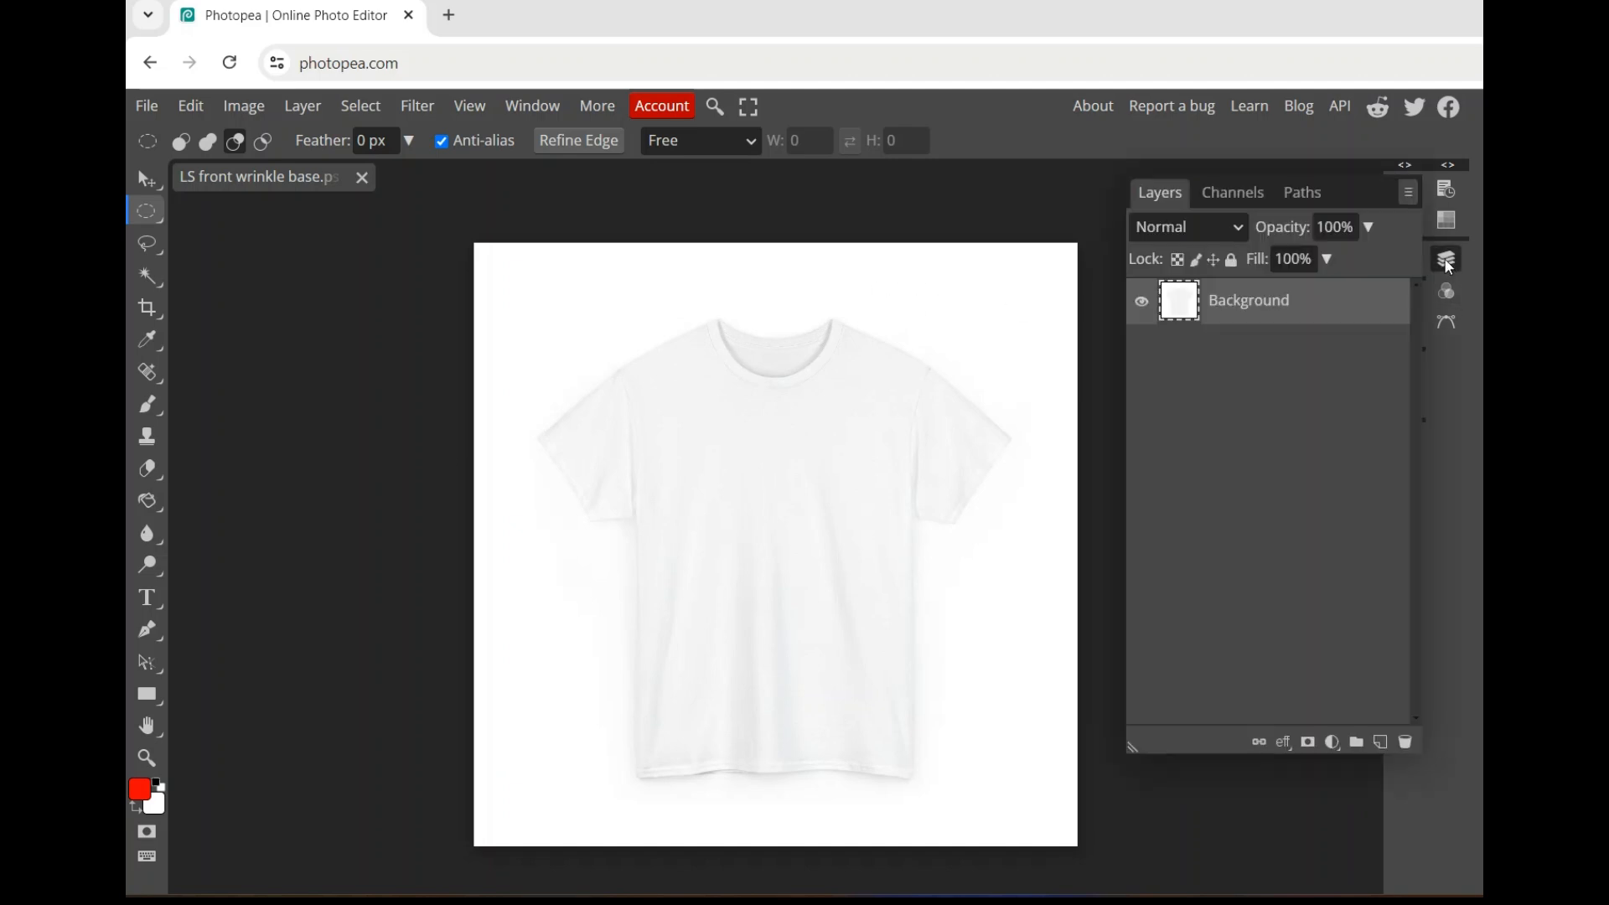
left_click(1377, 745)
left_click(1379, 744)
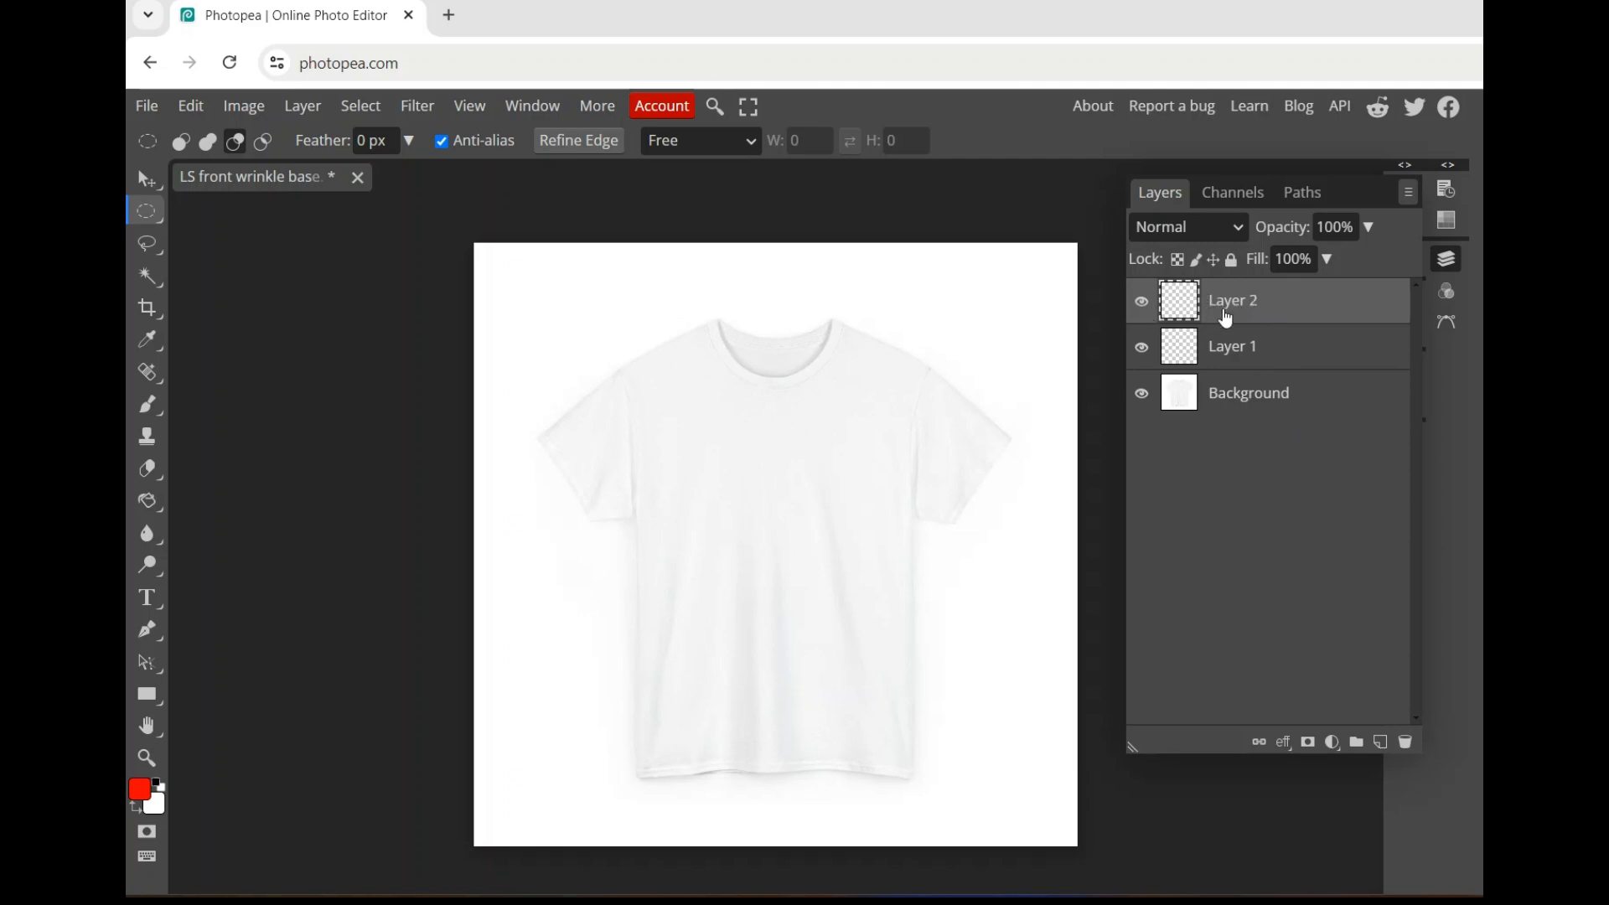
Fill the topmost empty layer with black using the Paint Bucket, and hide that layer
left_click(148, 501)
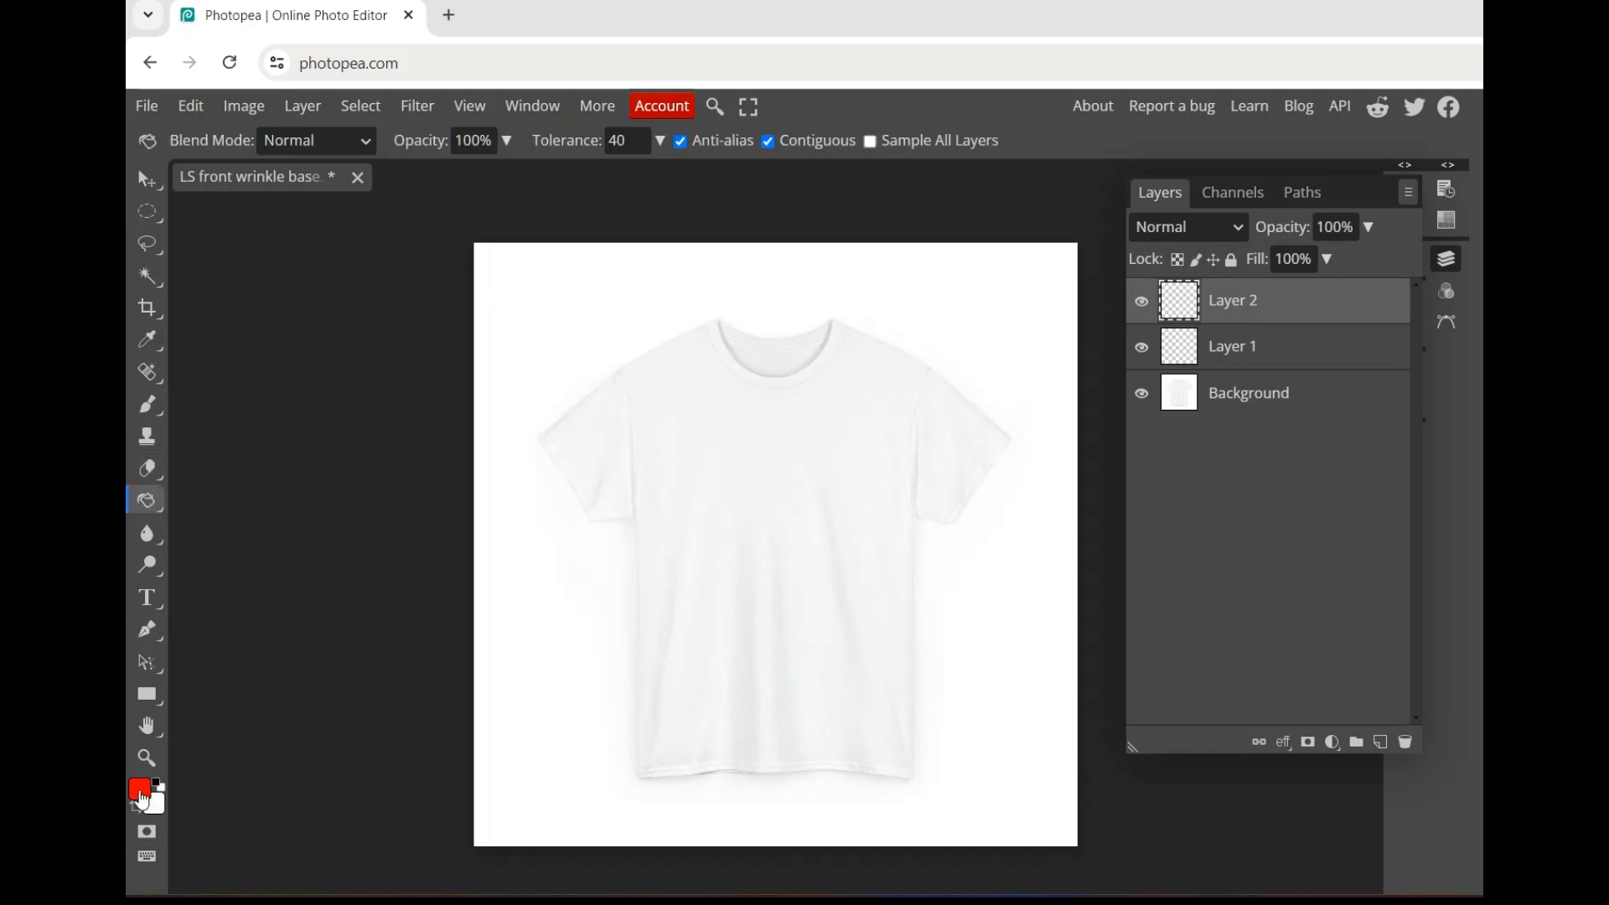
left_click(140, 793)
left_click_drag(371, 408, 276, 627)
left_click(765, 322)
left_click(973, 334)
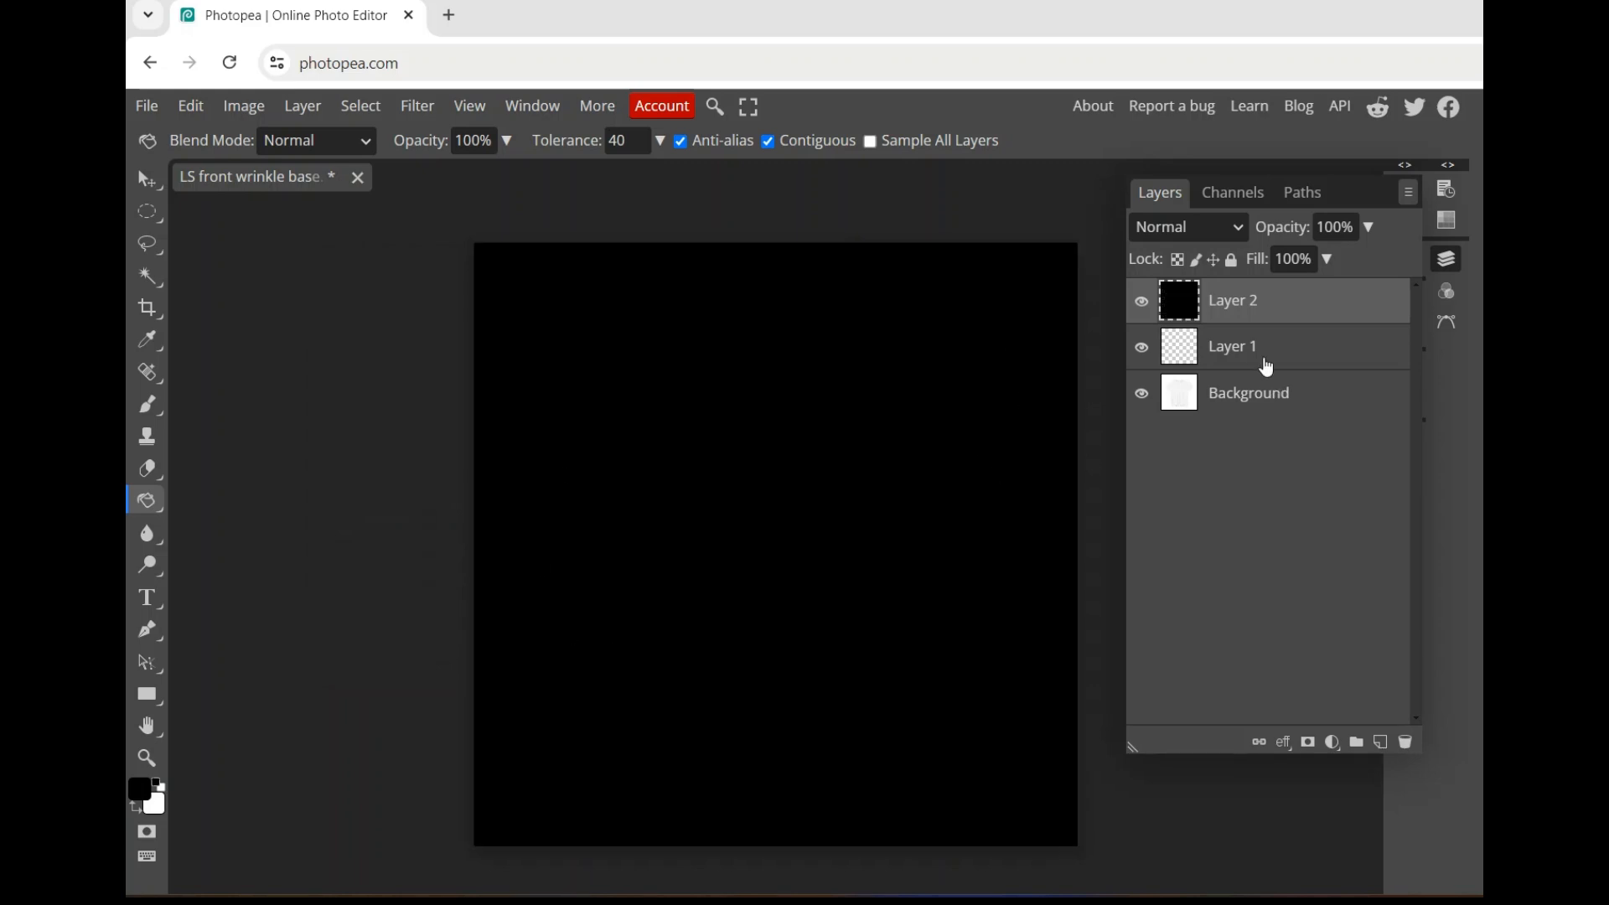
left_click(1142, 305)
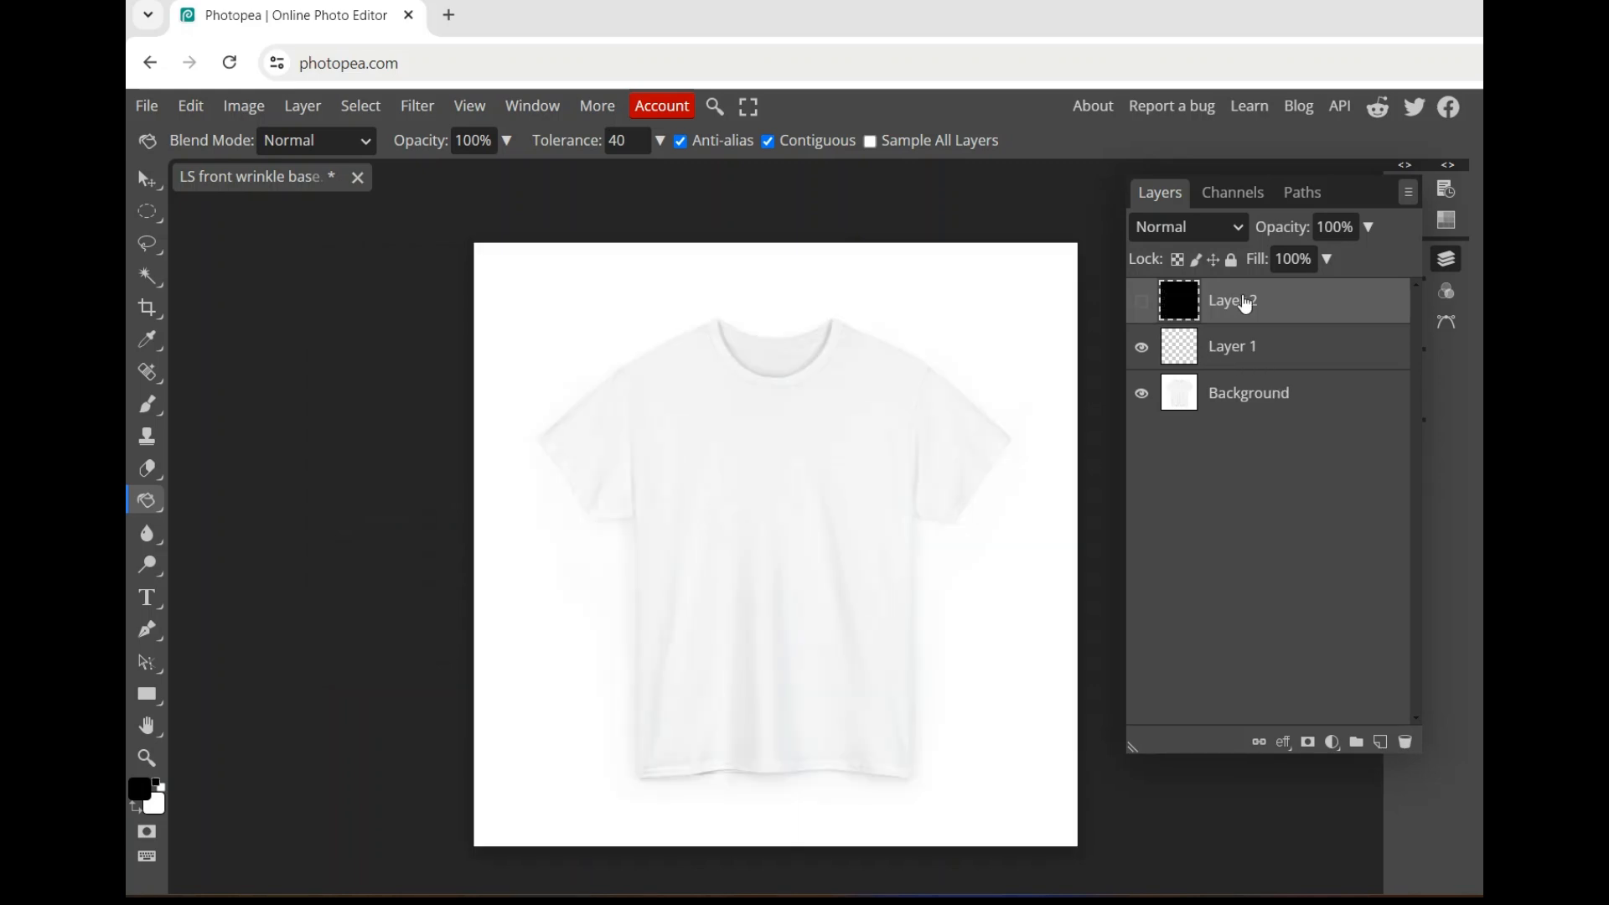
Fill the empty Layer 1 with red (ff0000) using the Paint Bucket, and hide that layer
left_click(1248, 360)
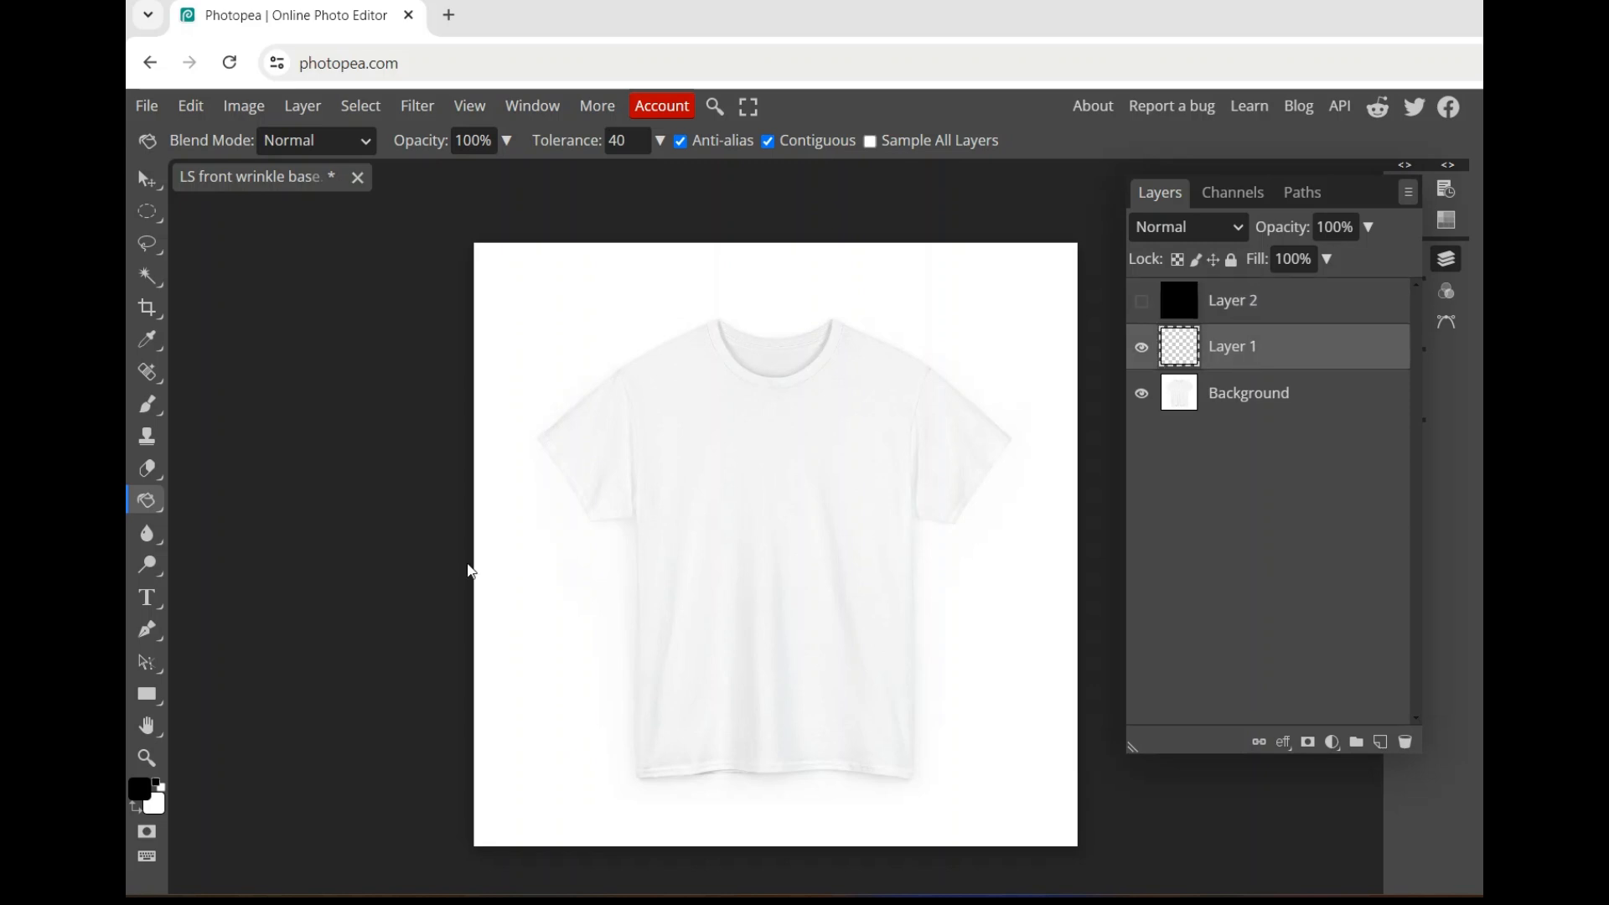
left_click(140, 789)
left_click_drag(552, 335, 610, 283)
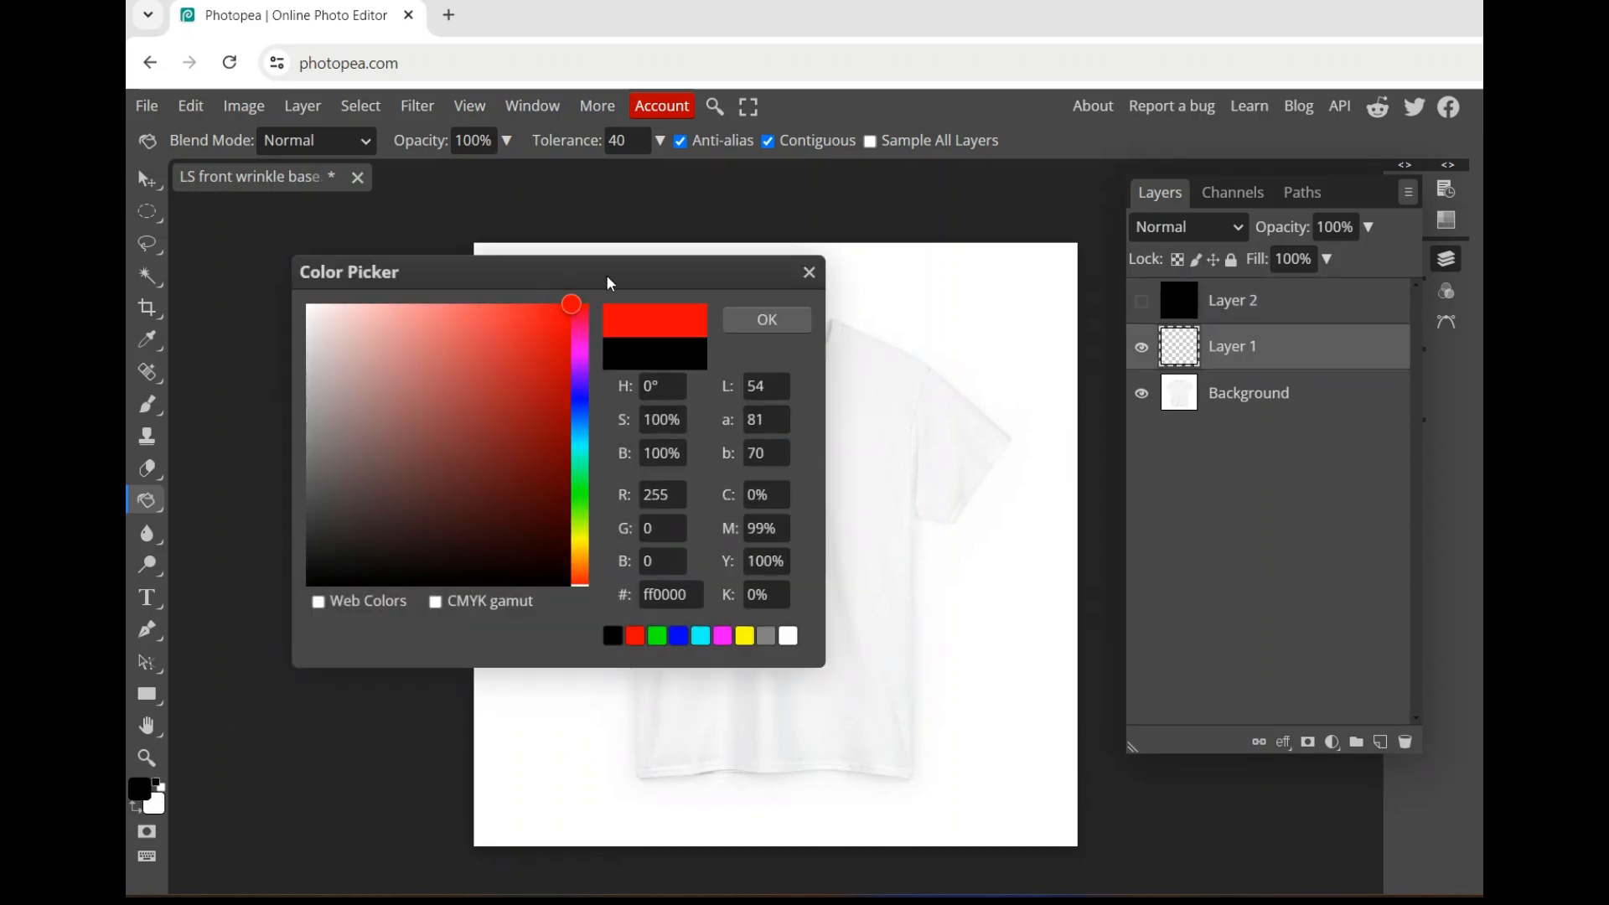
left_click(793, 324)
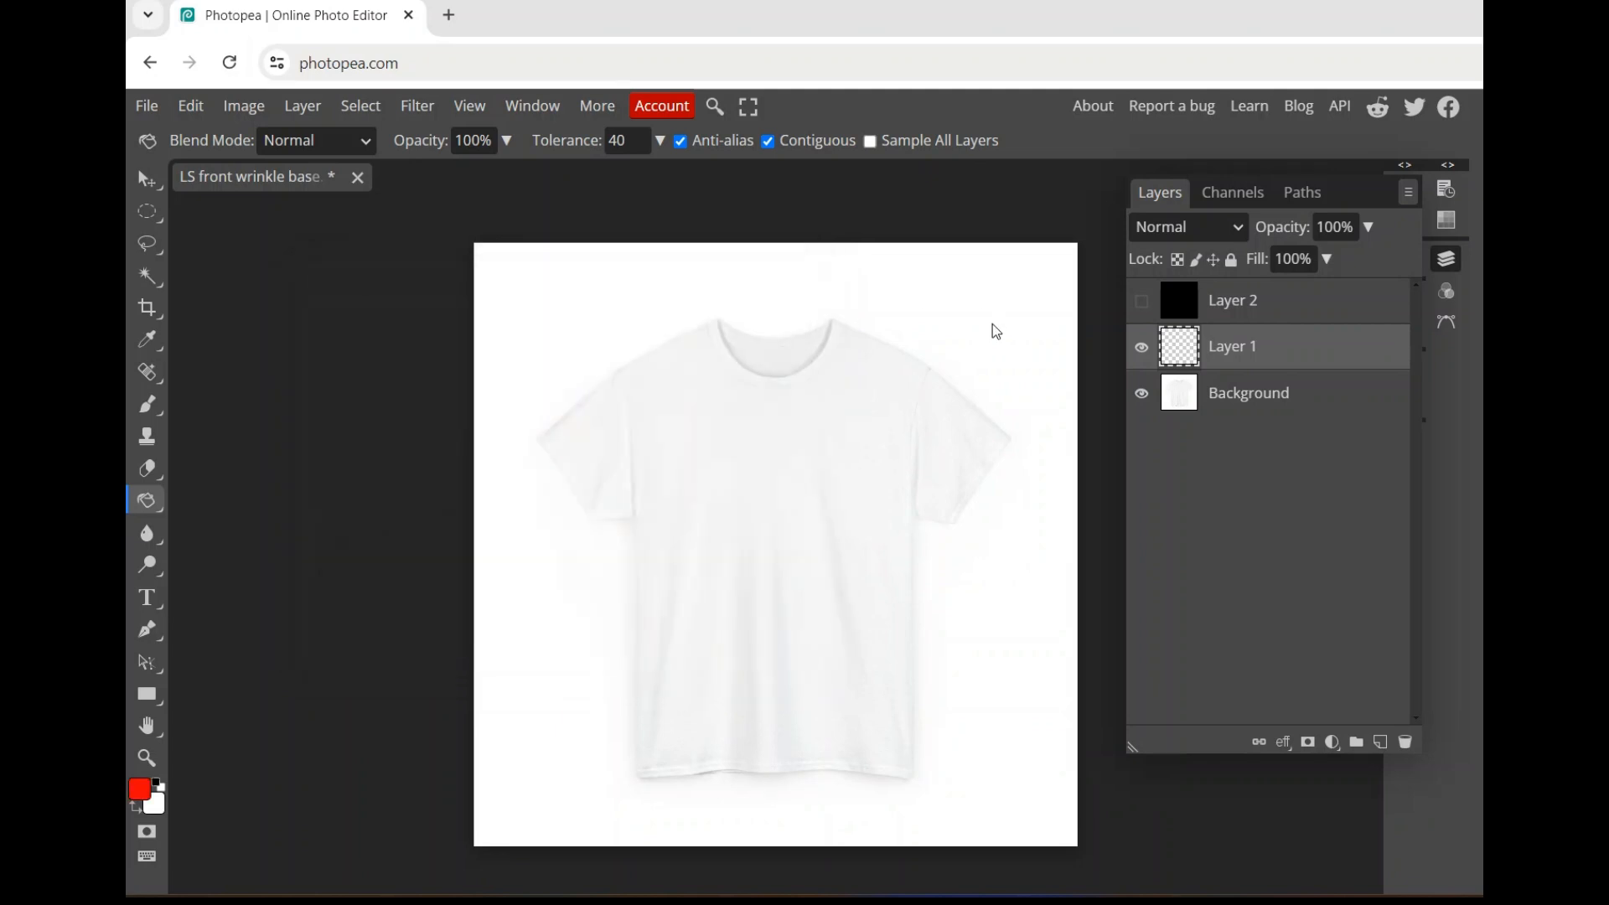
left_click(992, 332)
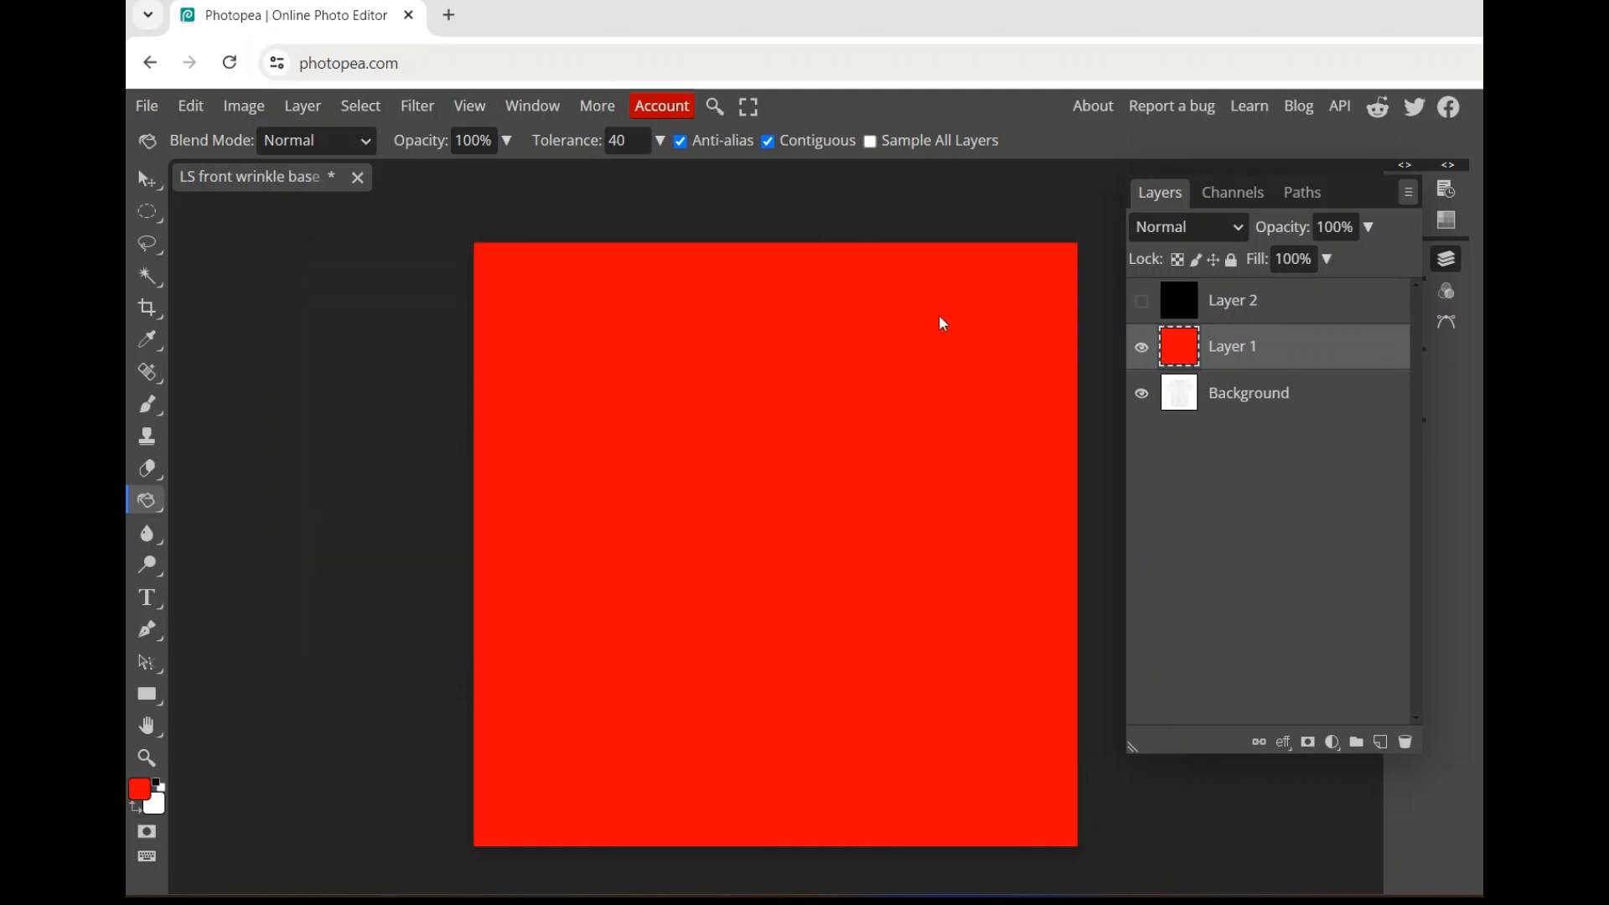
left_click(1143, 352)
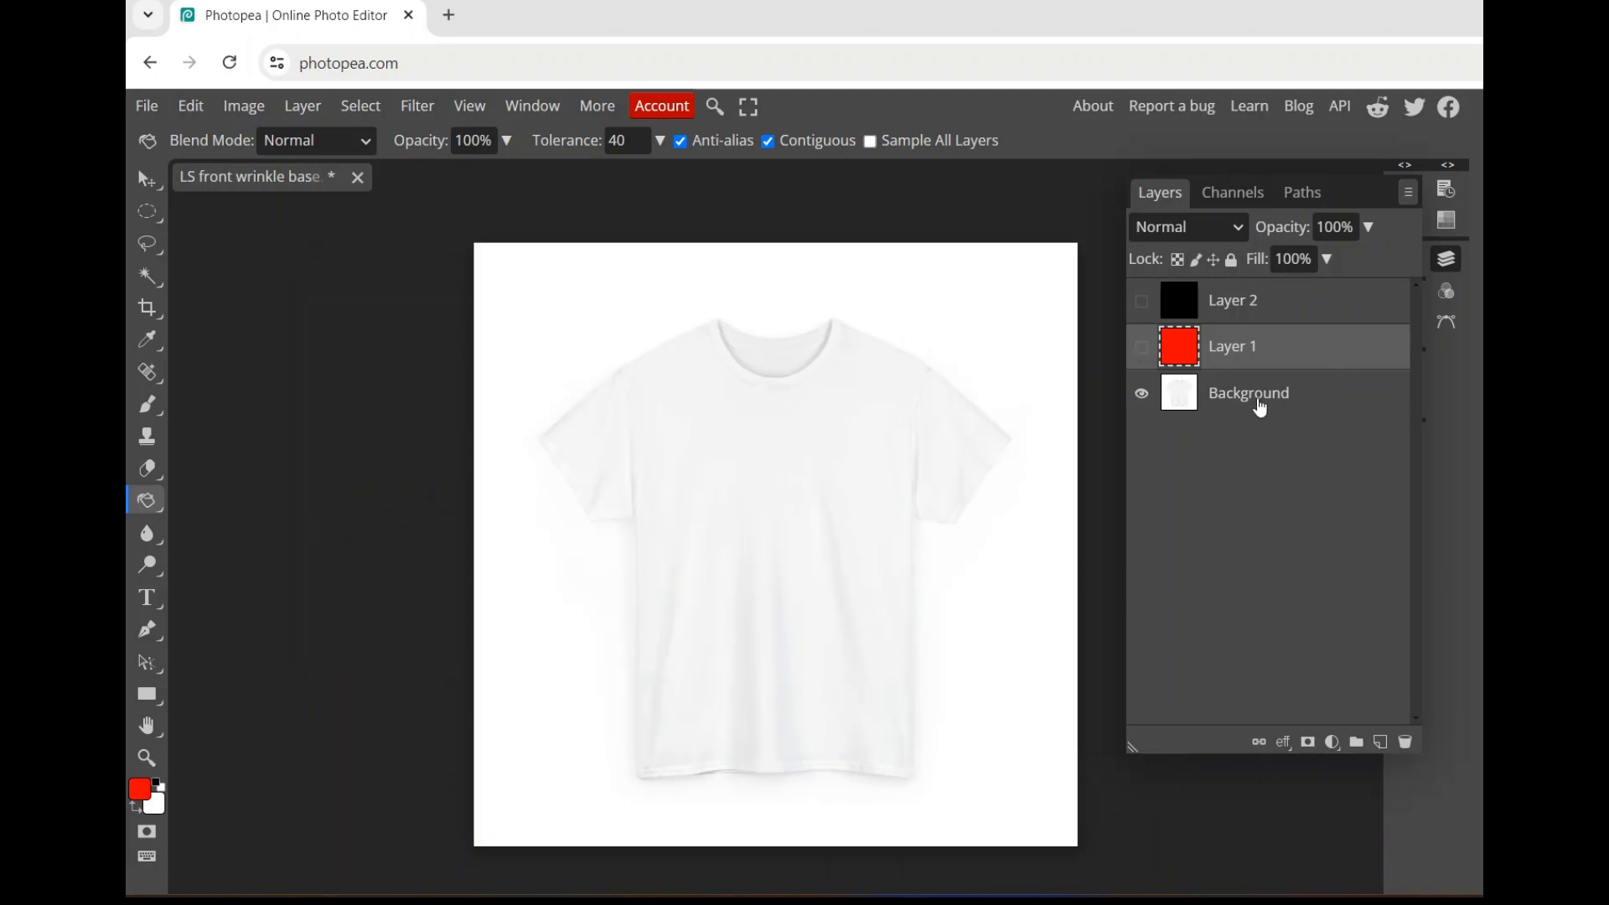
Make the Background layer active and switch to the Magic Wand tool
left_click(1260, 407)
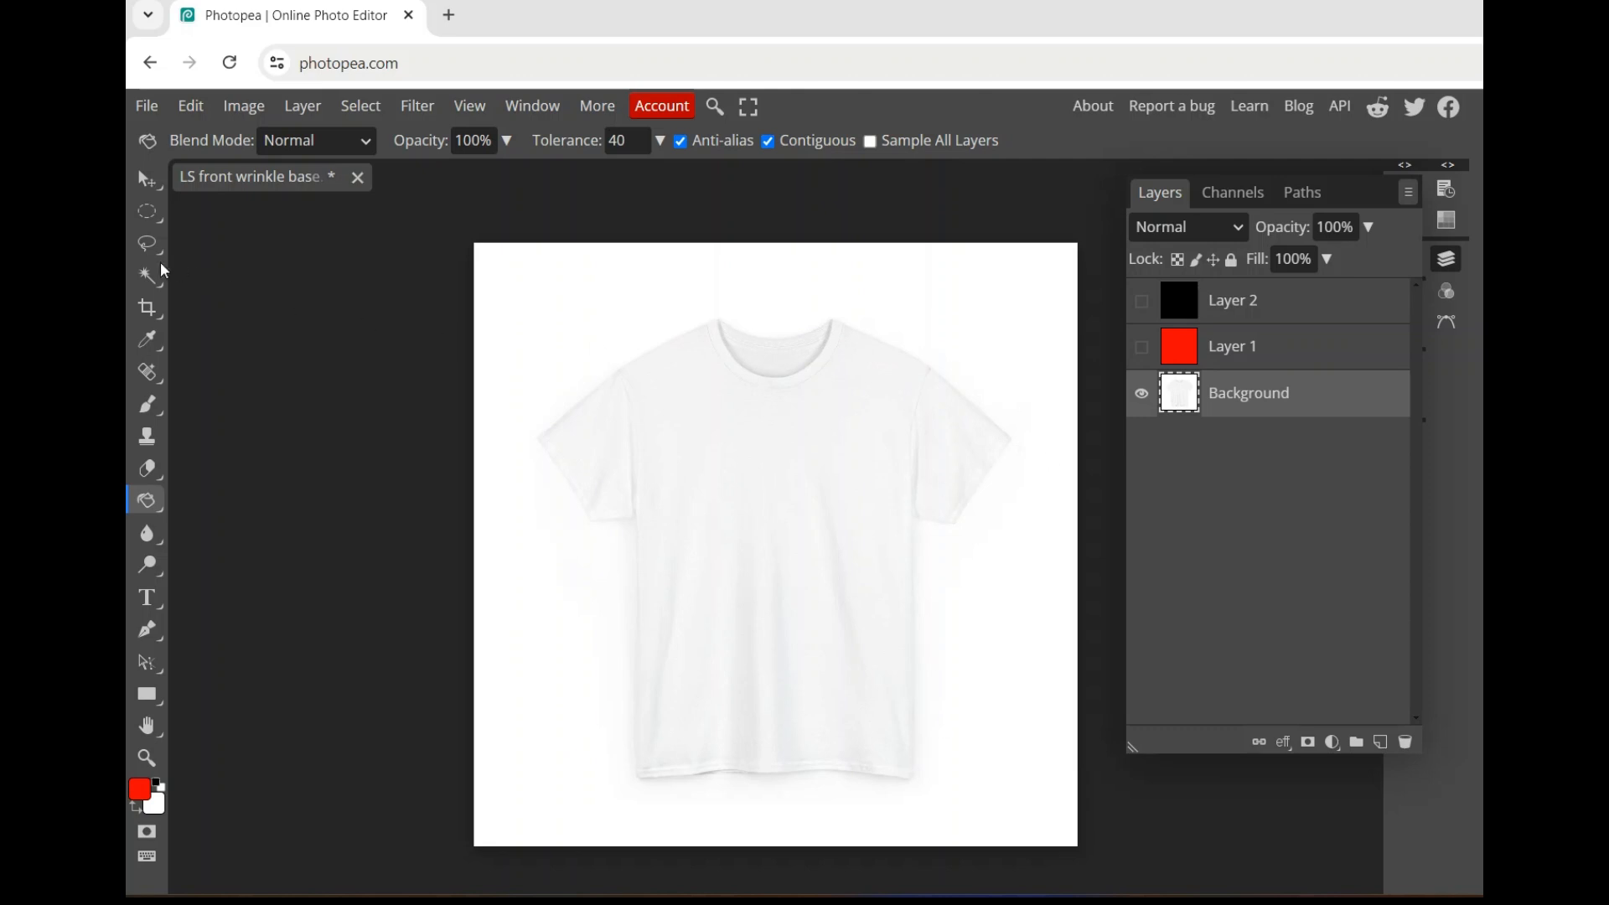
right_click(152, 222)
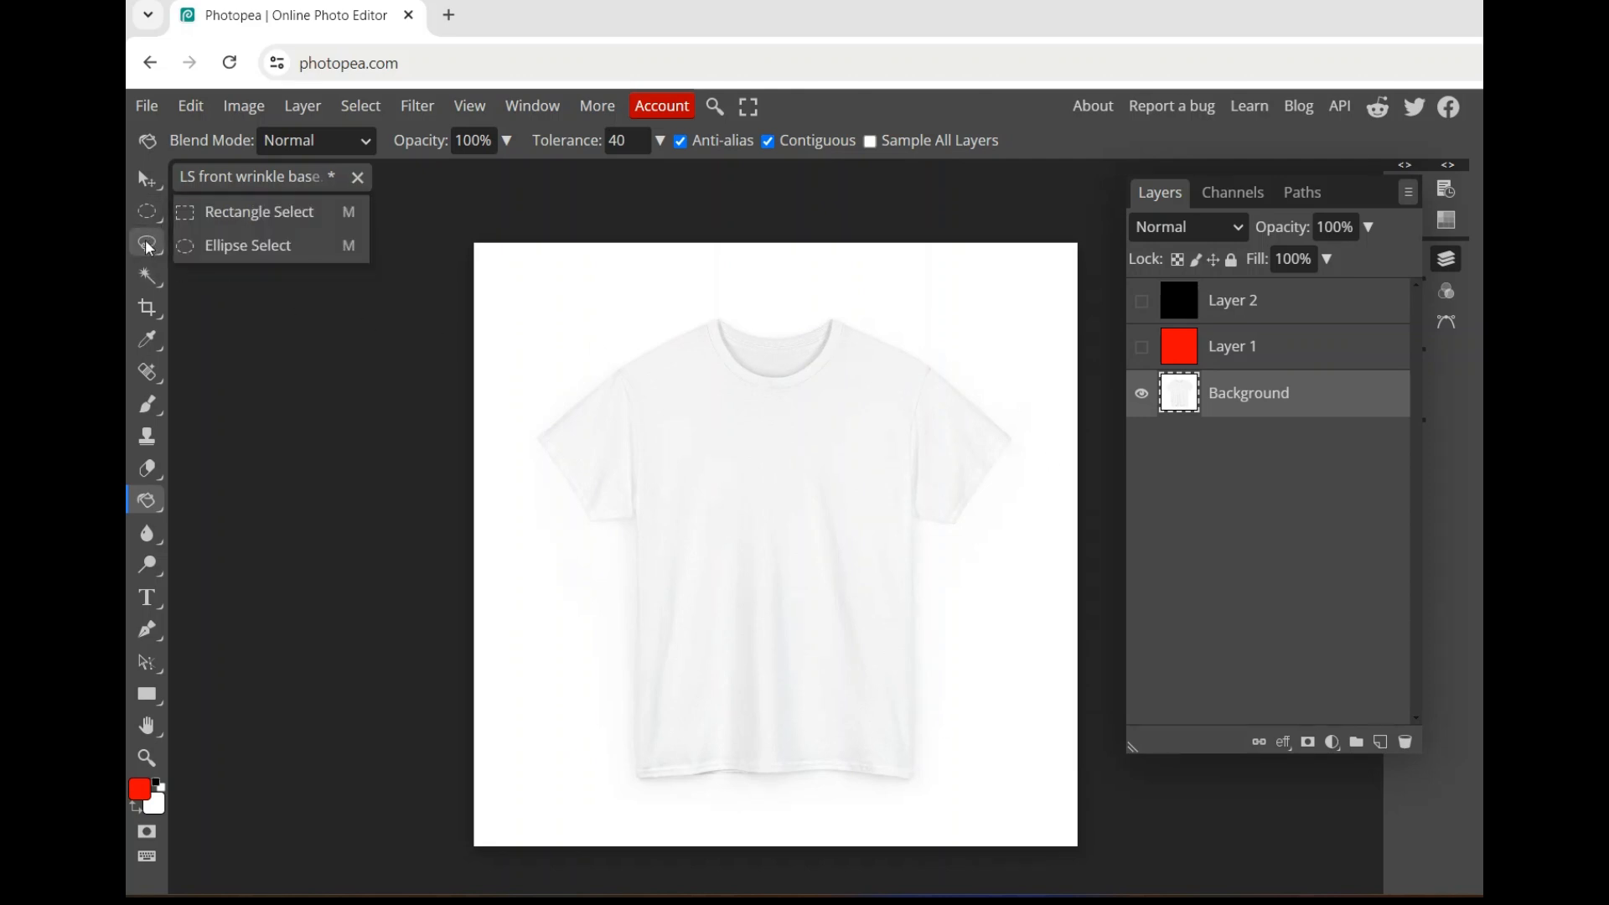
left_click(148, 248)
left_click(146, 285)
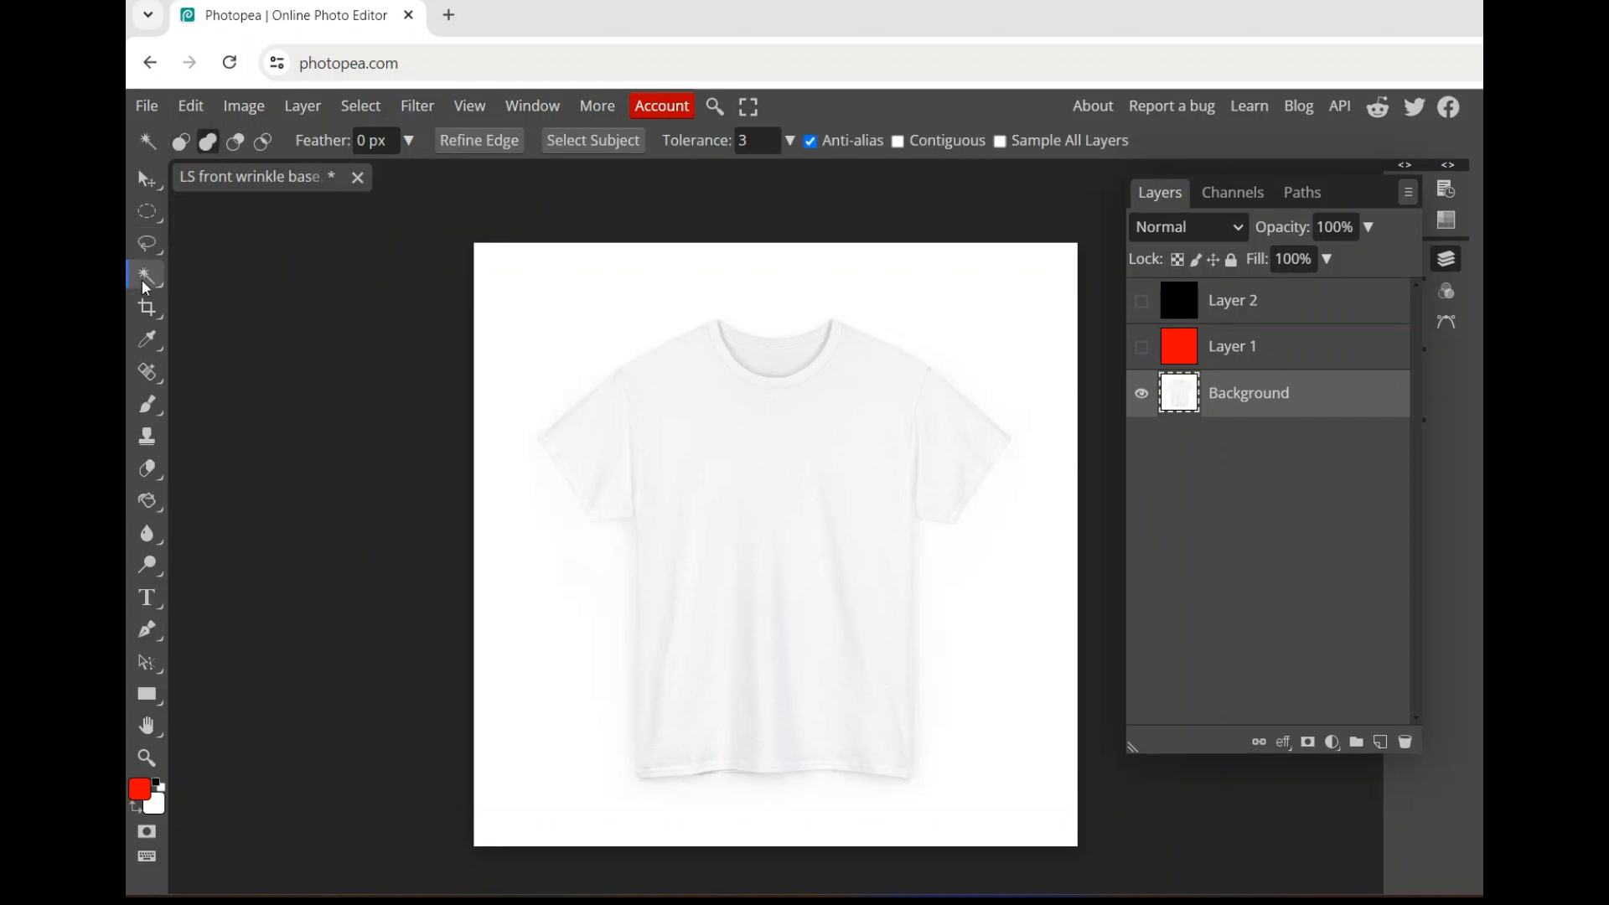
left_click(749, 143)
Try selecting the shirt and its white surroundings with the Magic Wand at tolerance 3, and clear the selections
left_click(854, 443)
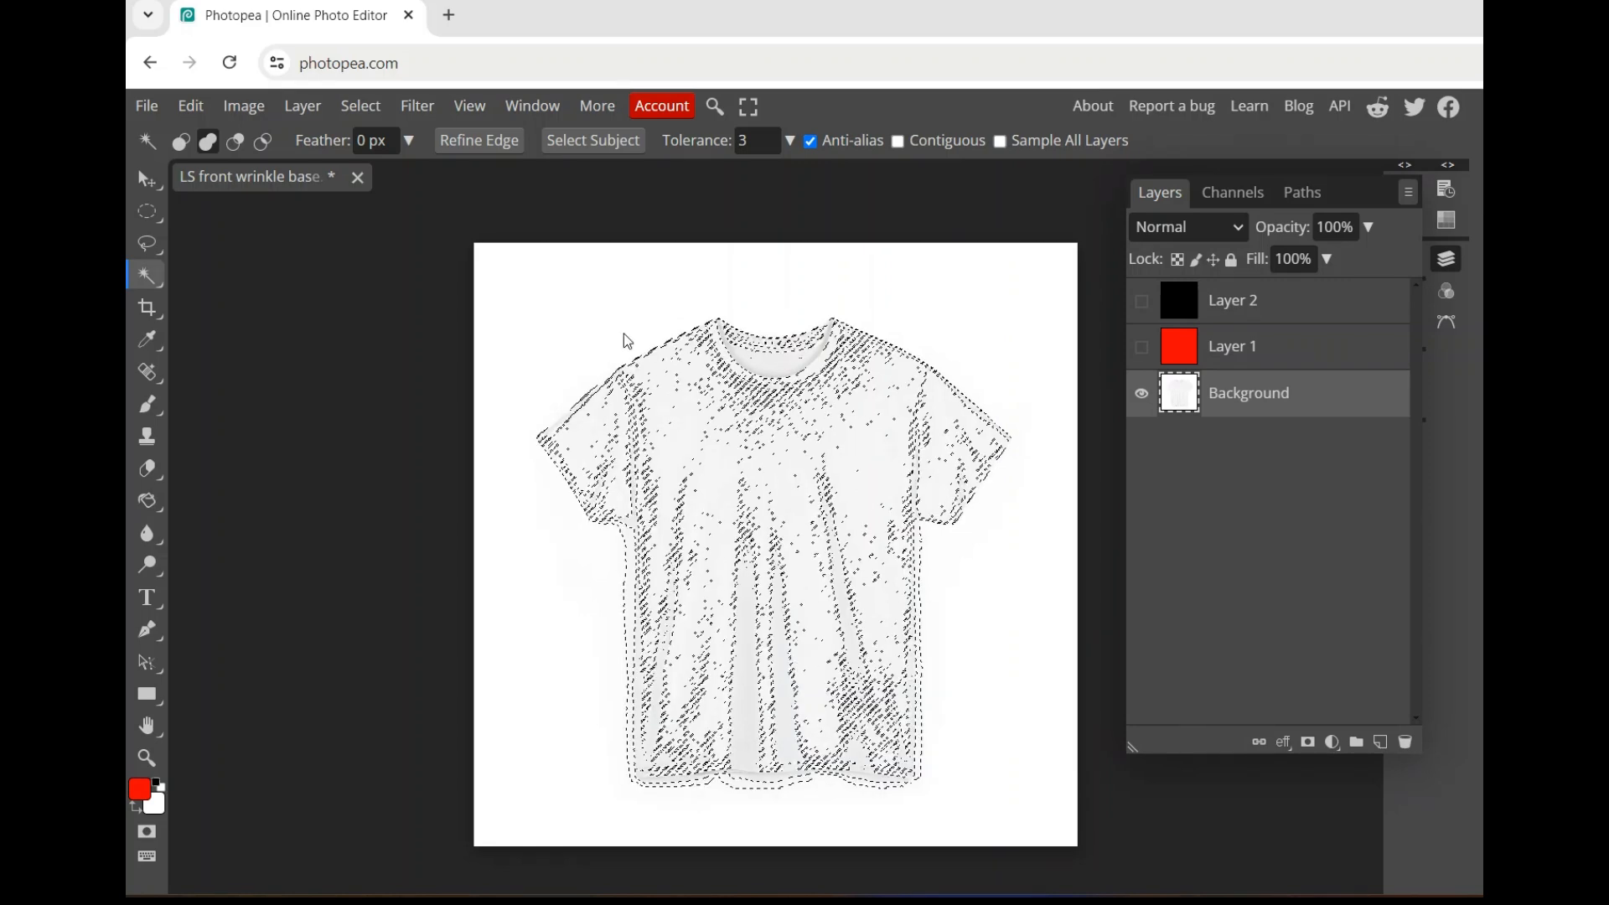
right_click(602, 311)
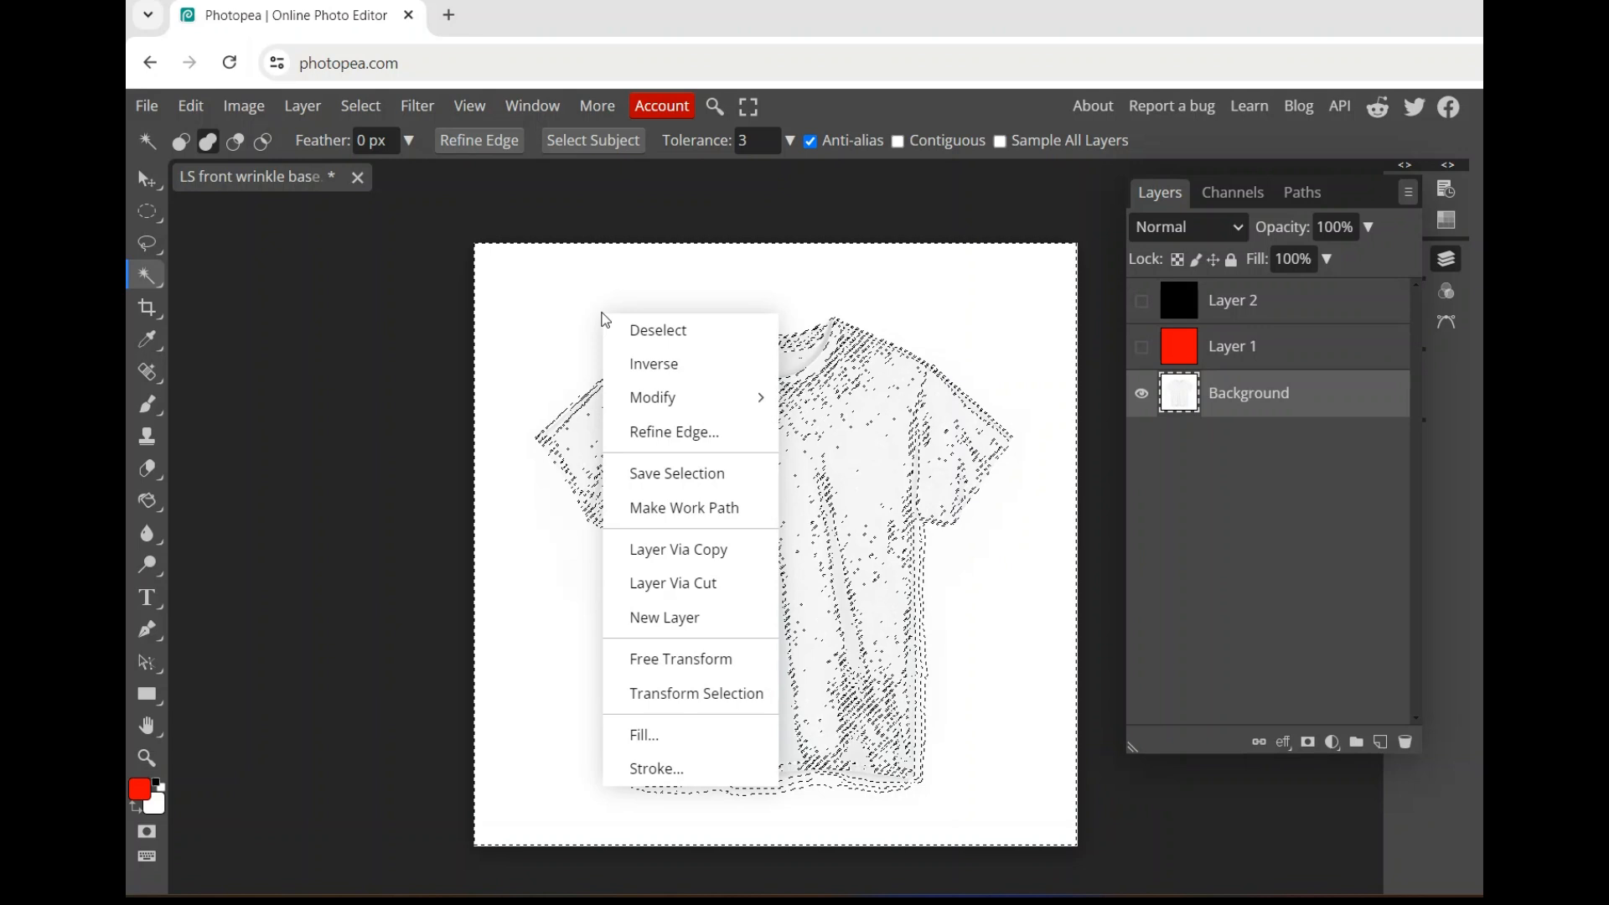
left_click(650, 333)
left_click(558, 289)
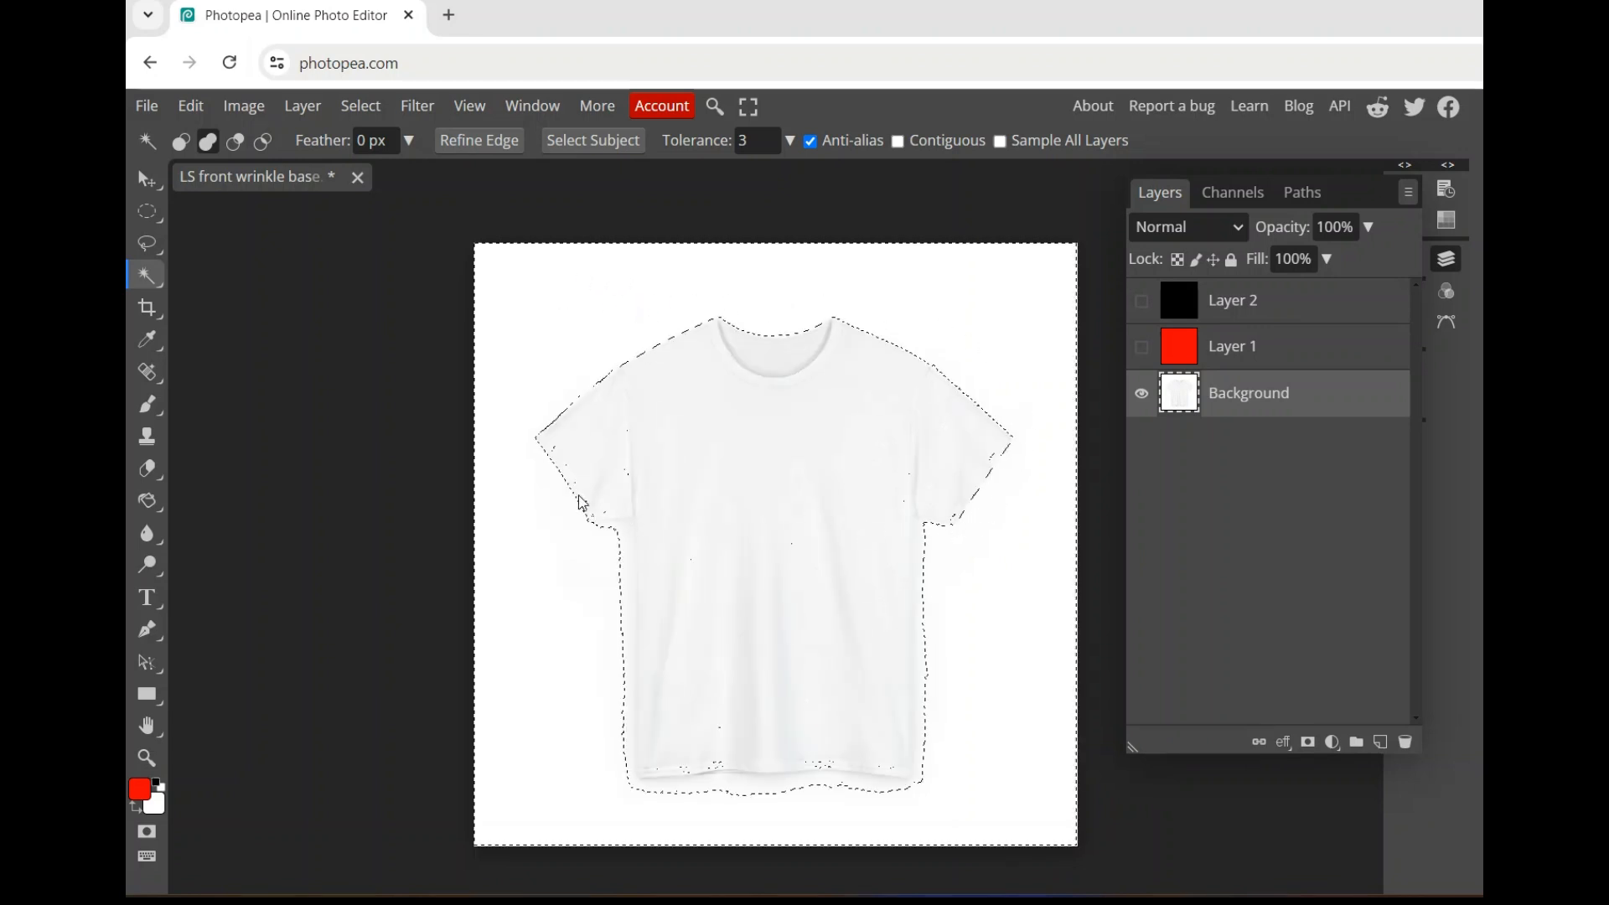
left_click(624, 543)
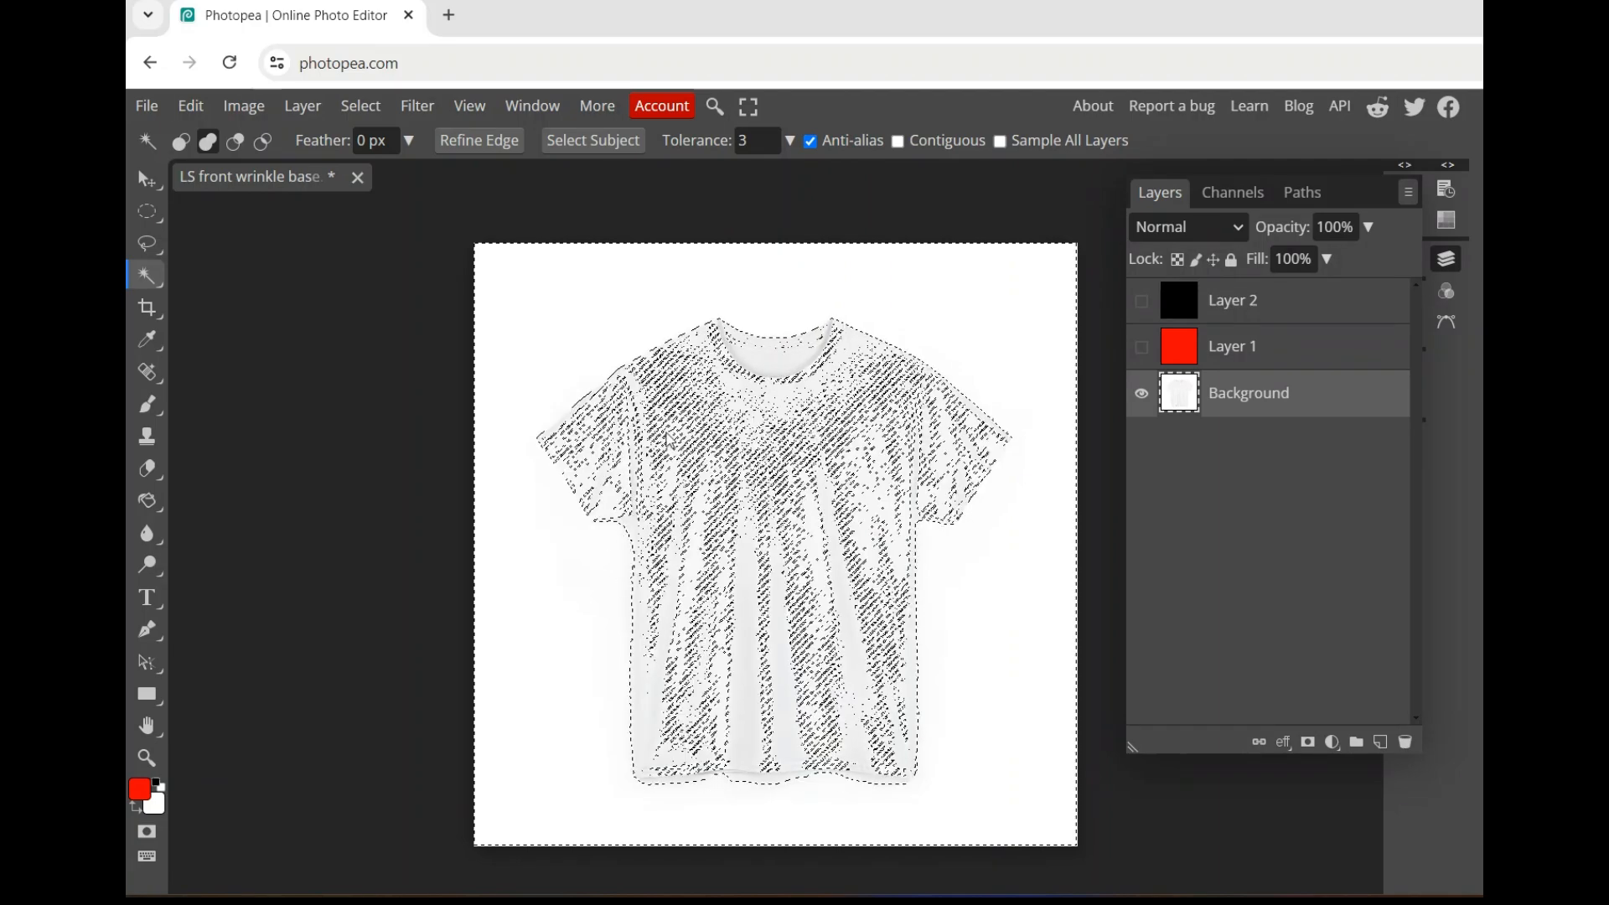
key("ctrl+z")
key("ctrl+d")
Try selecting the white area around the shirt with the Magic Wand tolerance set to 4
left_click(757, 142)
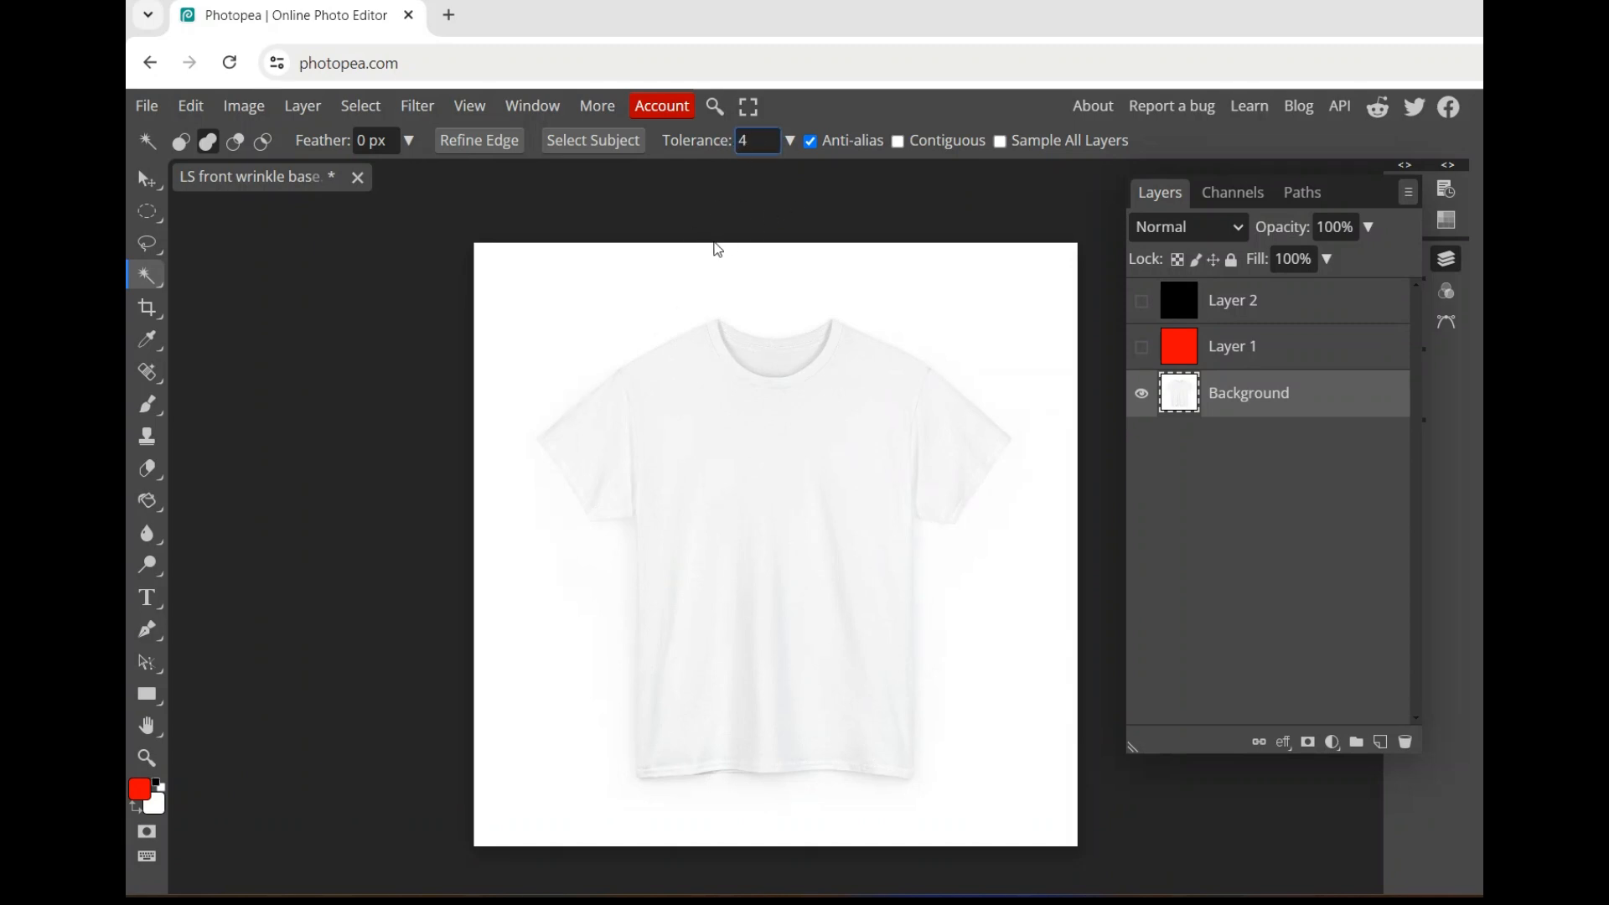
key("Return")
left_click(768, 304)
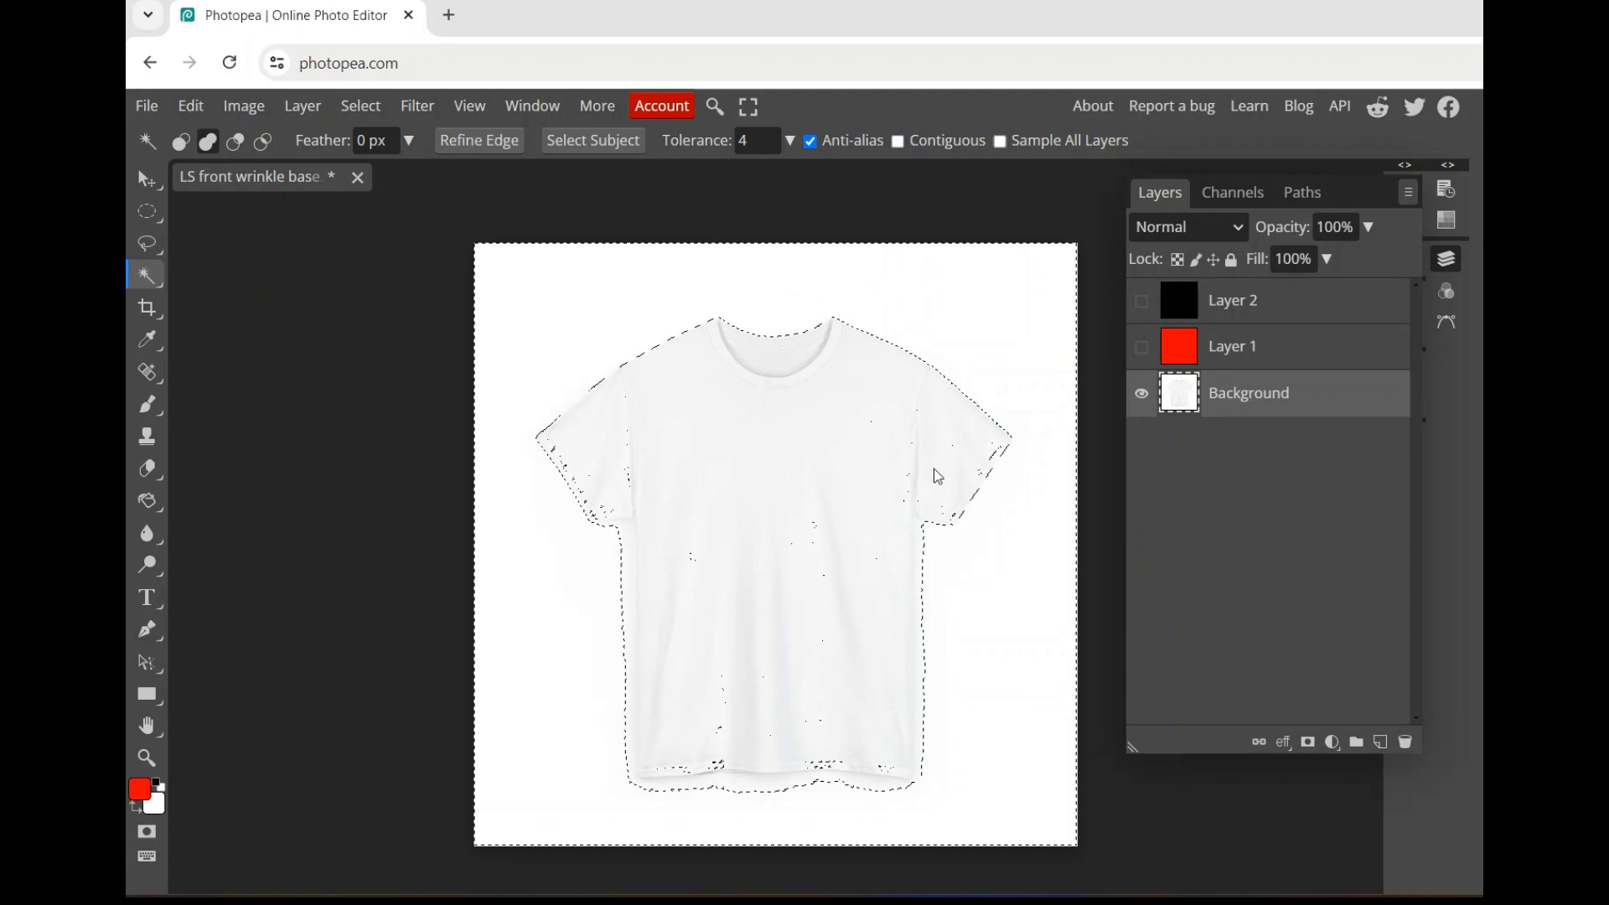
Clear the selection and reselect the white area around the shirt with the Magic Wand at tolerance 2, adding the shadow beside the body
left_click(754, 140)
type("2")
key("Return")
right_click(707, 292)
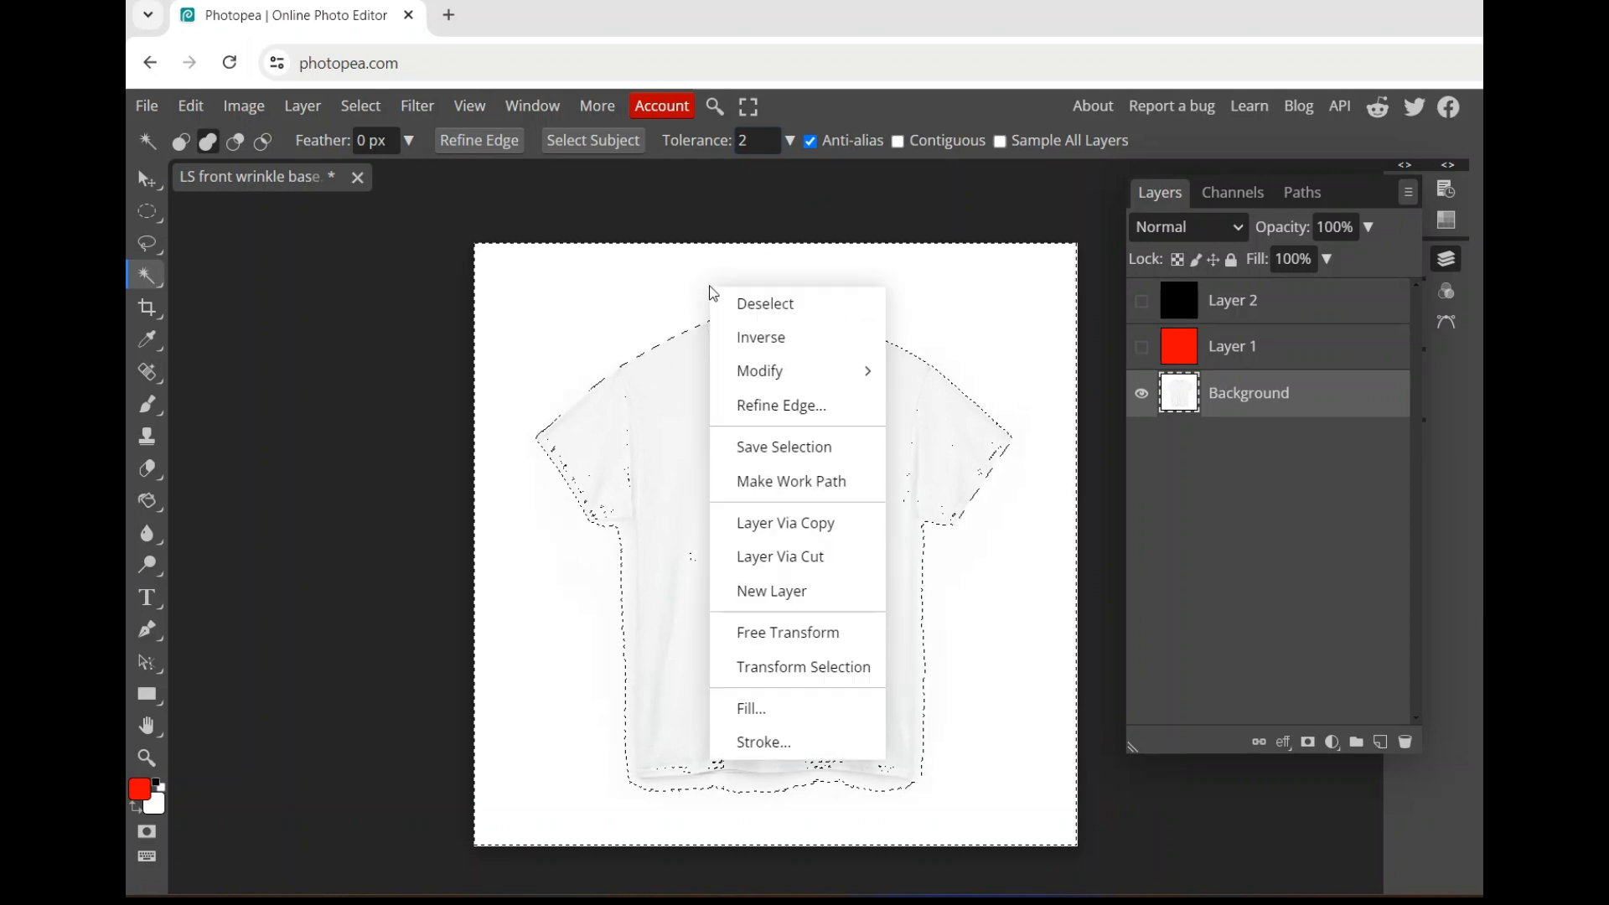
left_click(729, 305)
left_click(663, 301)
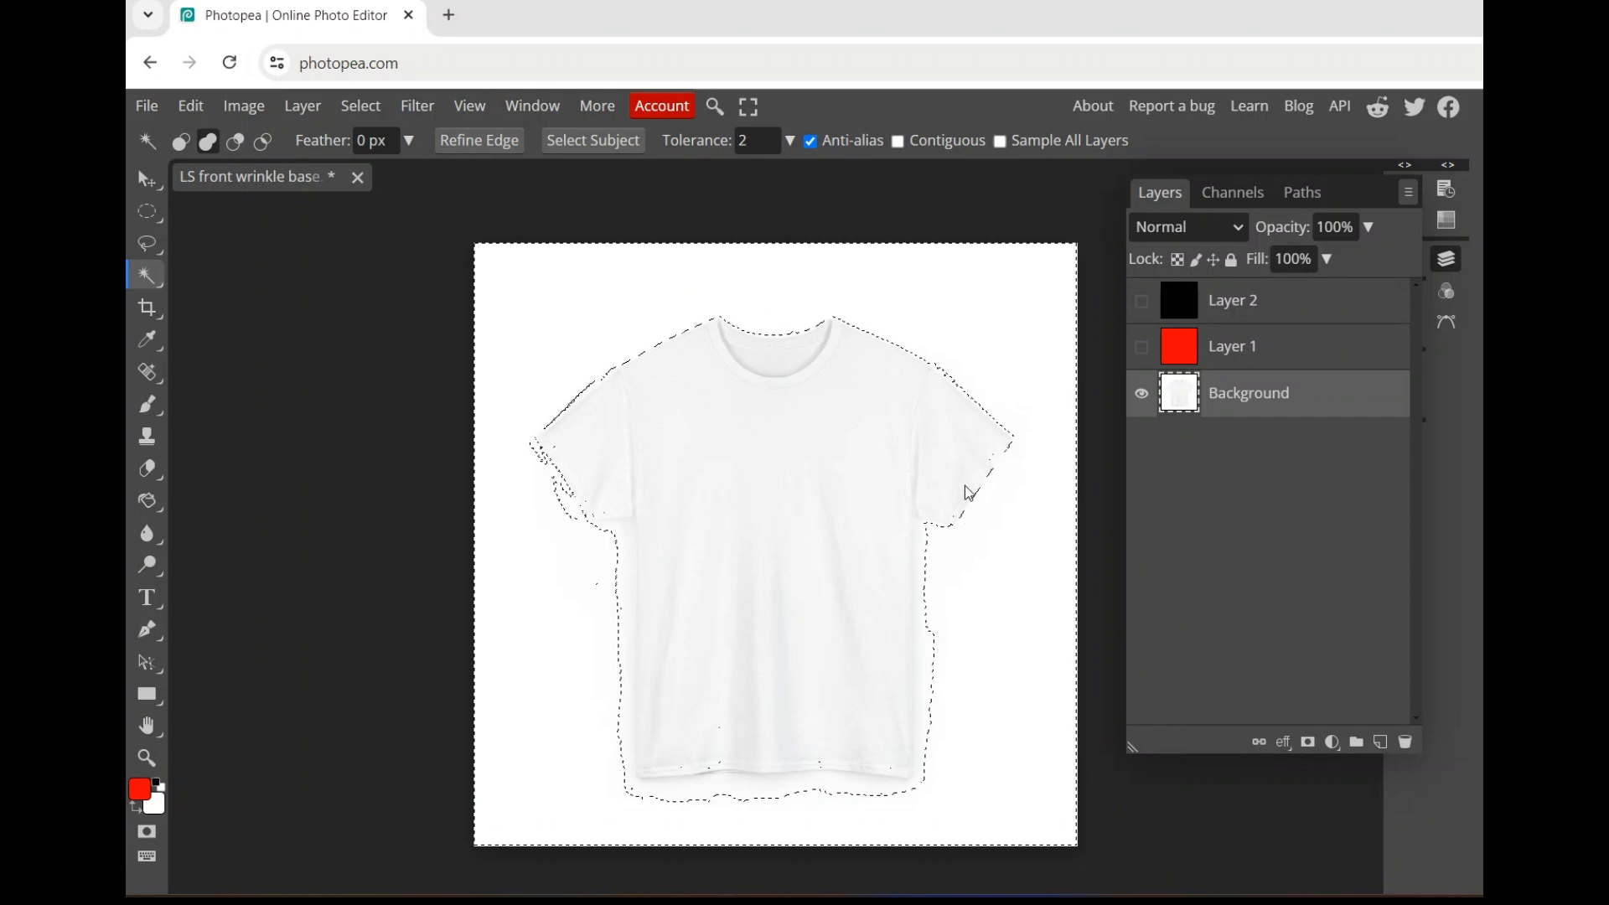
left_click(927, 557)
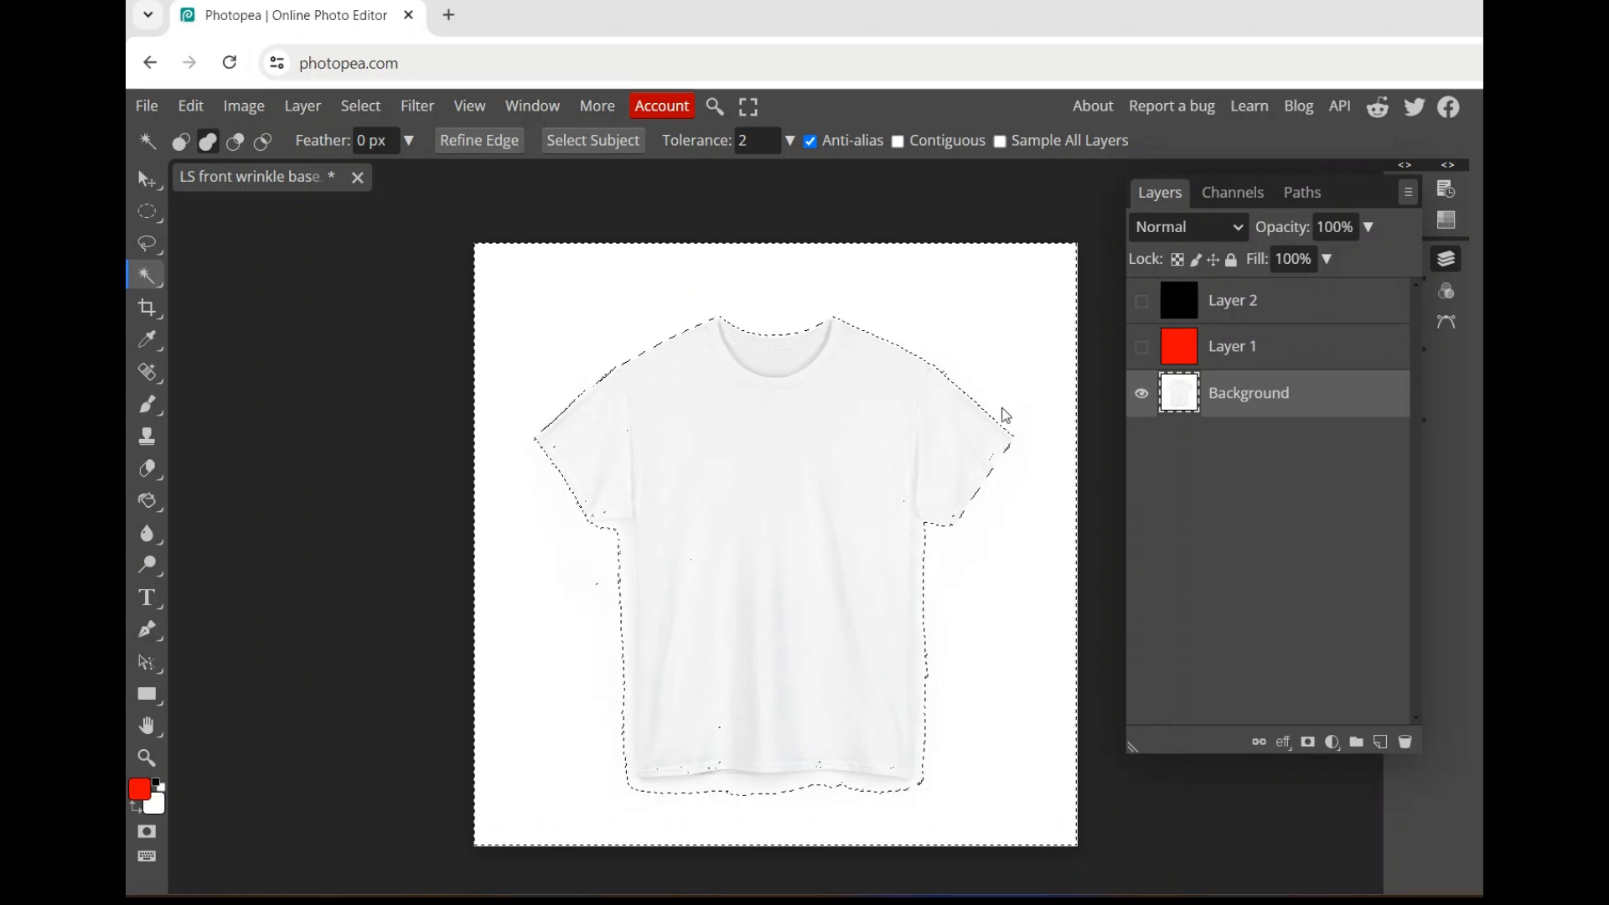
Add the shadow area beneath the left sleeve to the selection with the Polygonal Lasso, following the sleeve hem and upper body edge
scroll(622, 560, "up", 4)
scroll(622, 563, "down", 6)
scroll(637, 553, "up", 1)
scroll(664, 543, "left", 4)
scroll(639, 524, "right", 5)
scroll(550, 467, "up", 8)
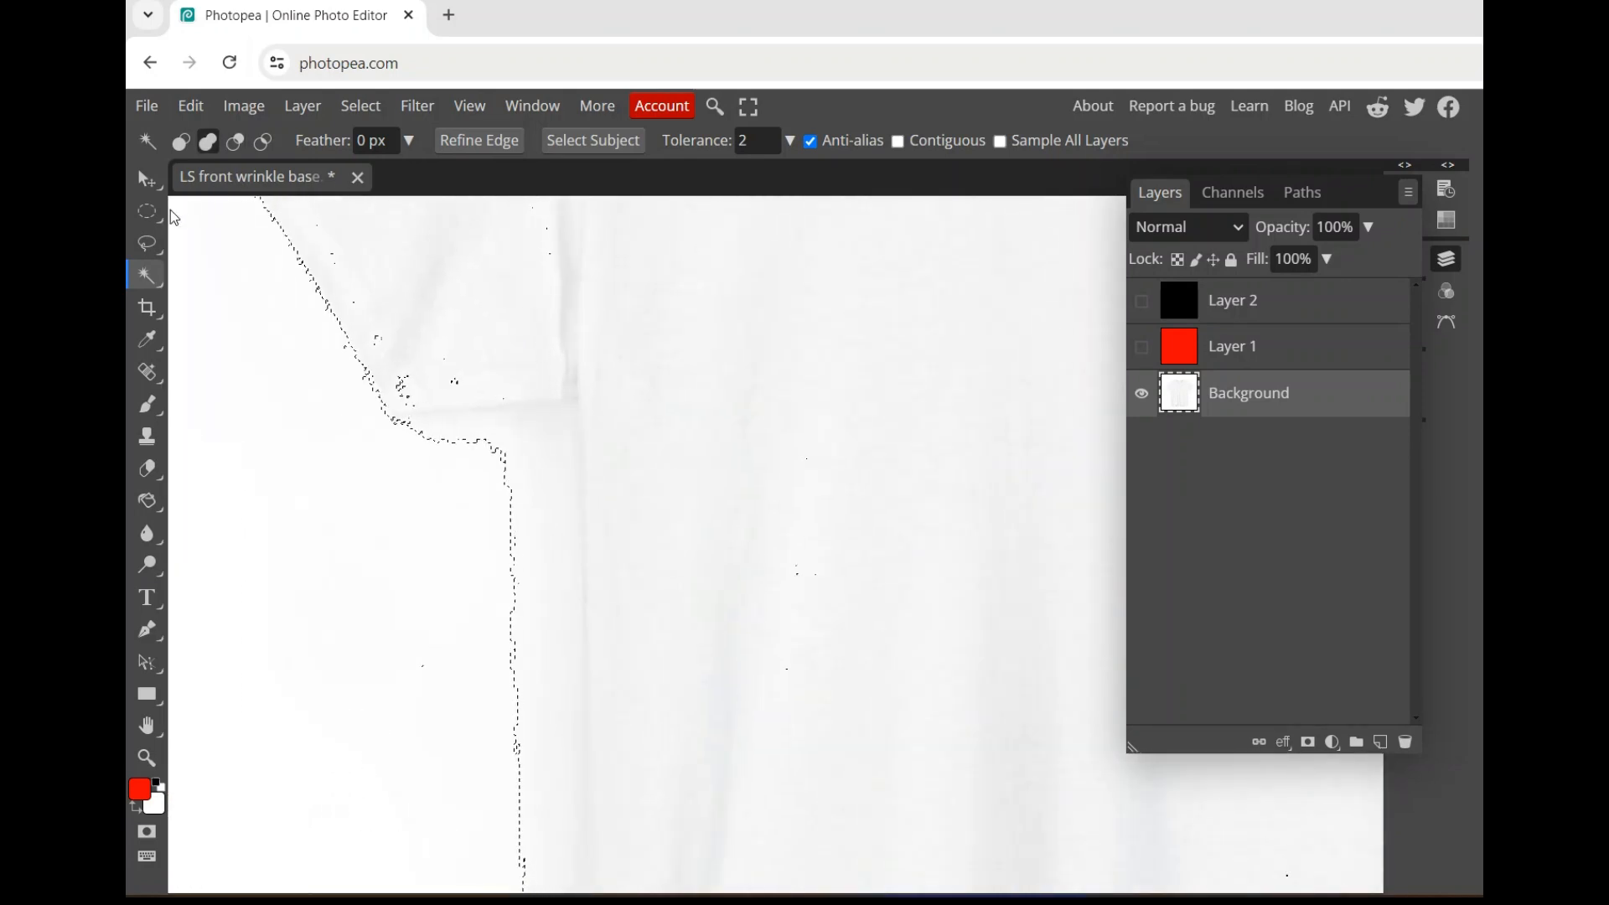
right_click(149, 250)
left_click(149, 251)
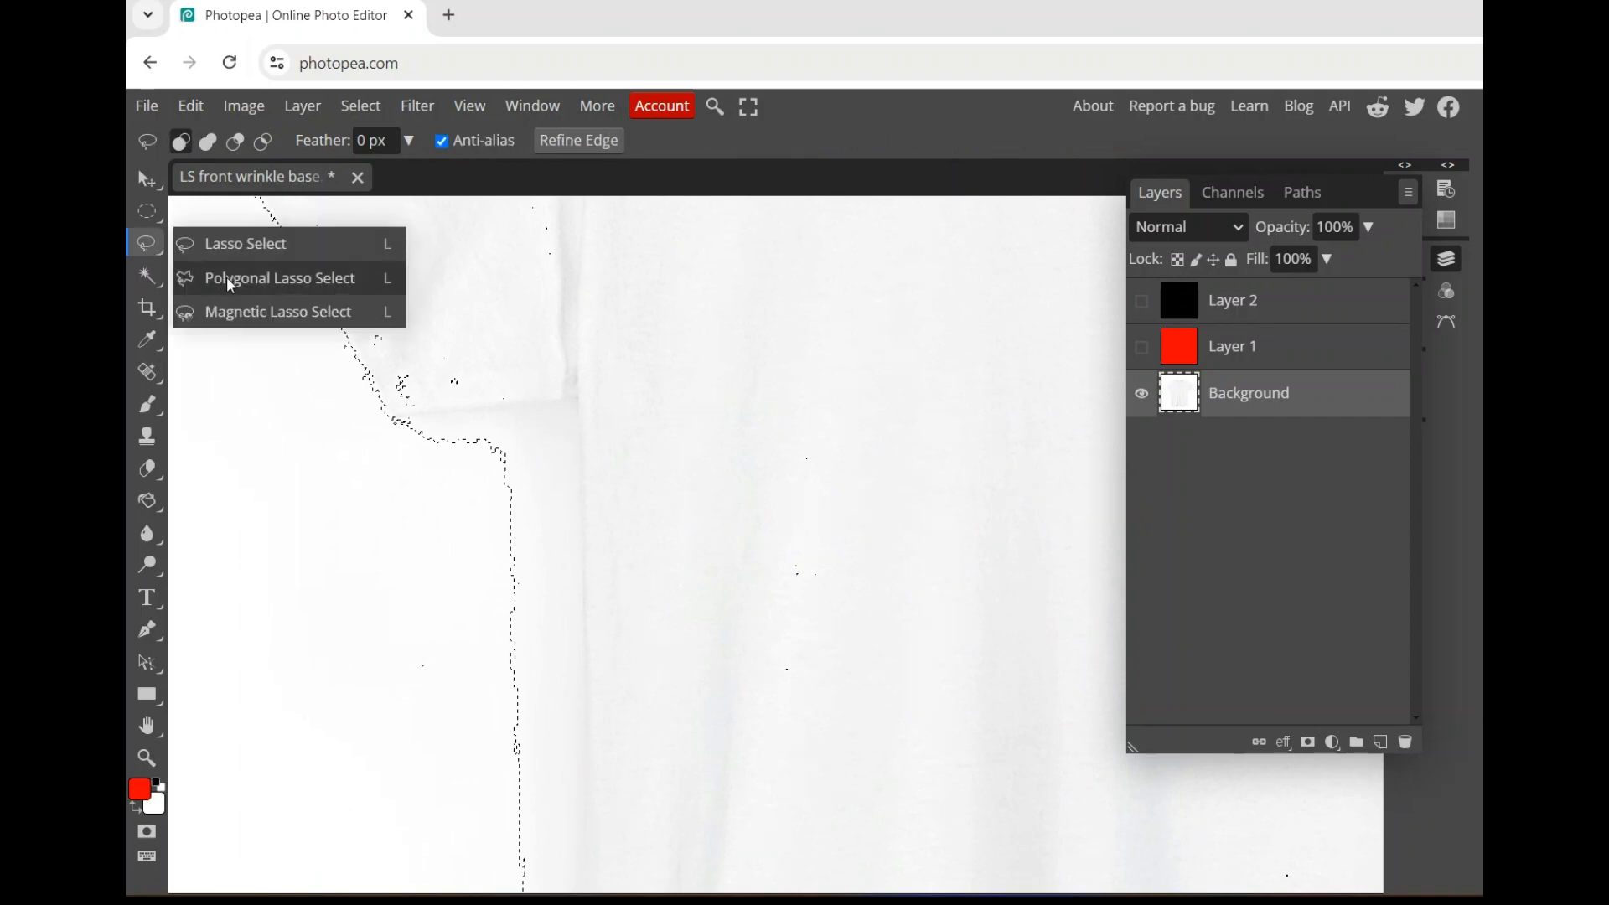
left_click(228, 279)
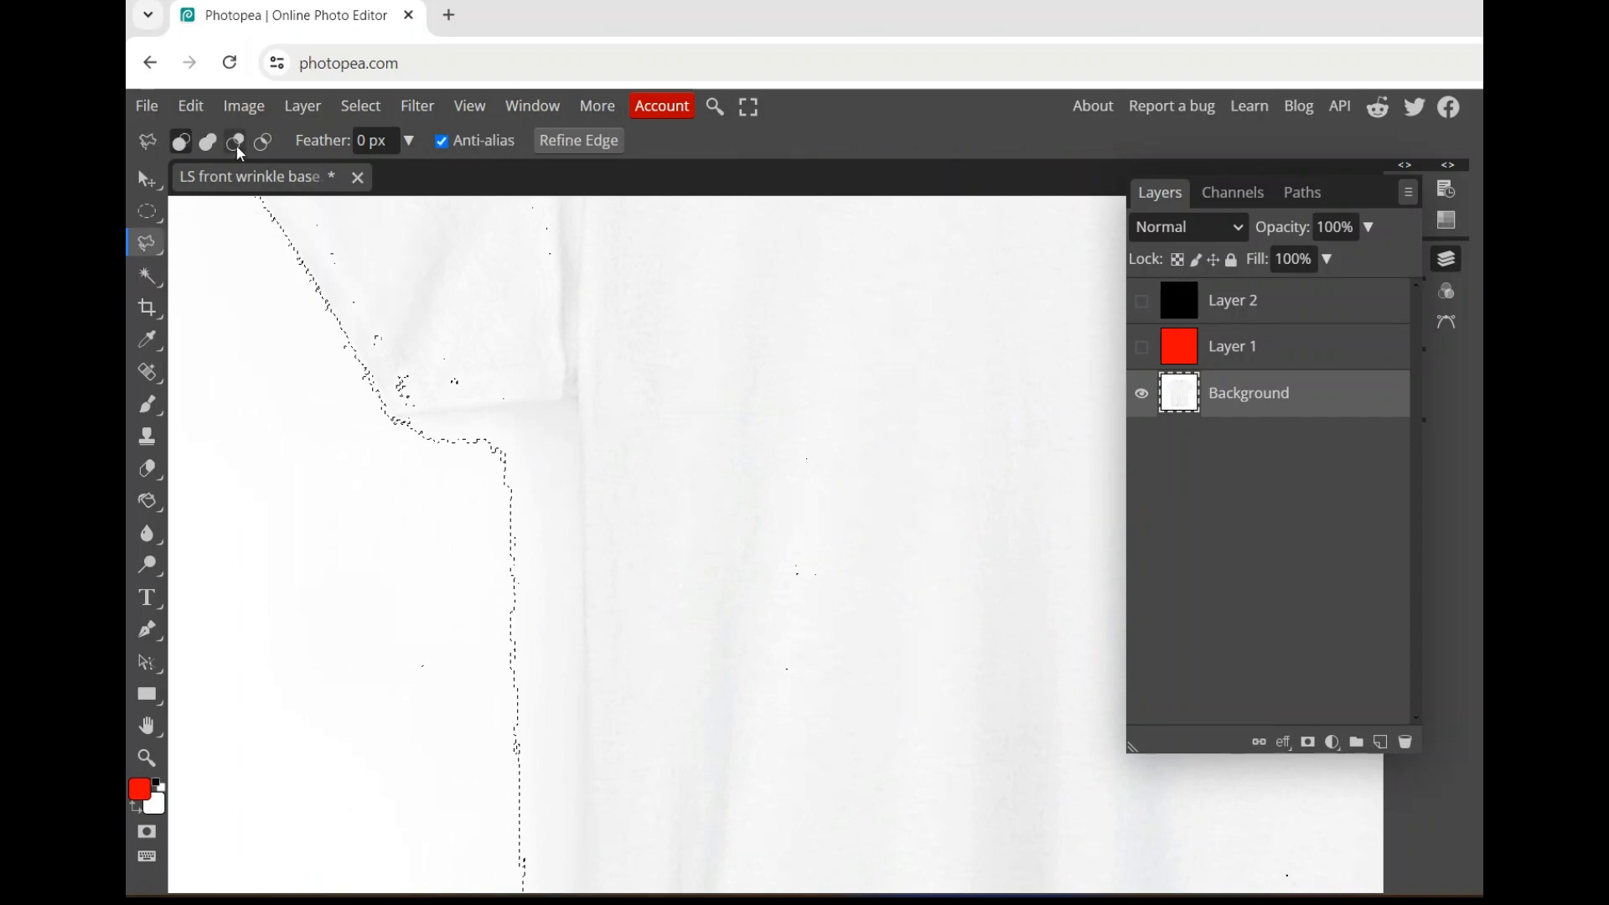
left_click(206, 143)
left_click(345, 420)
left_click(576, 404)
left_click(586, 704)
double_click(360, 690)
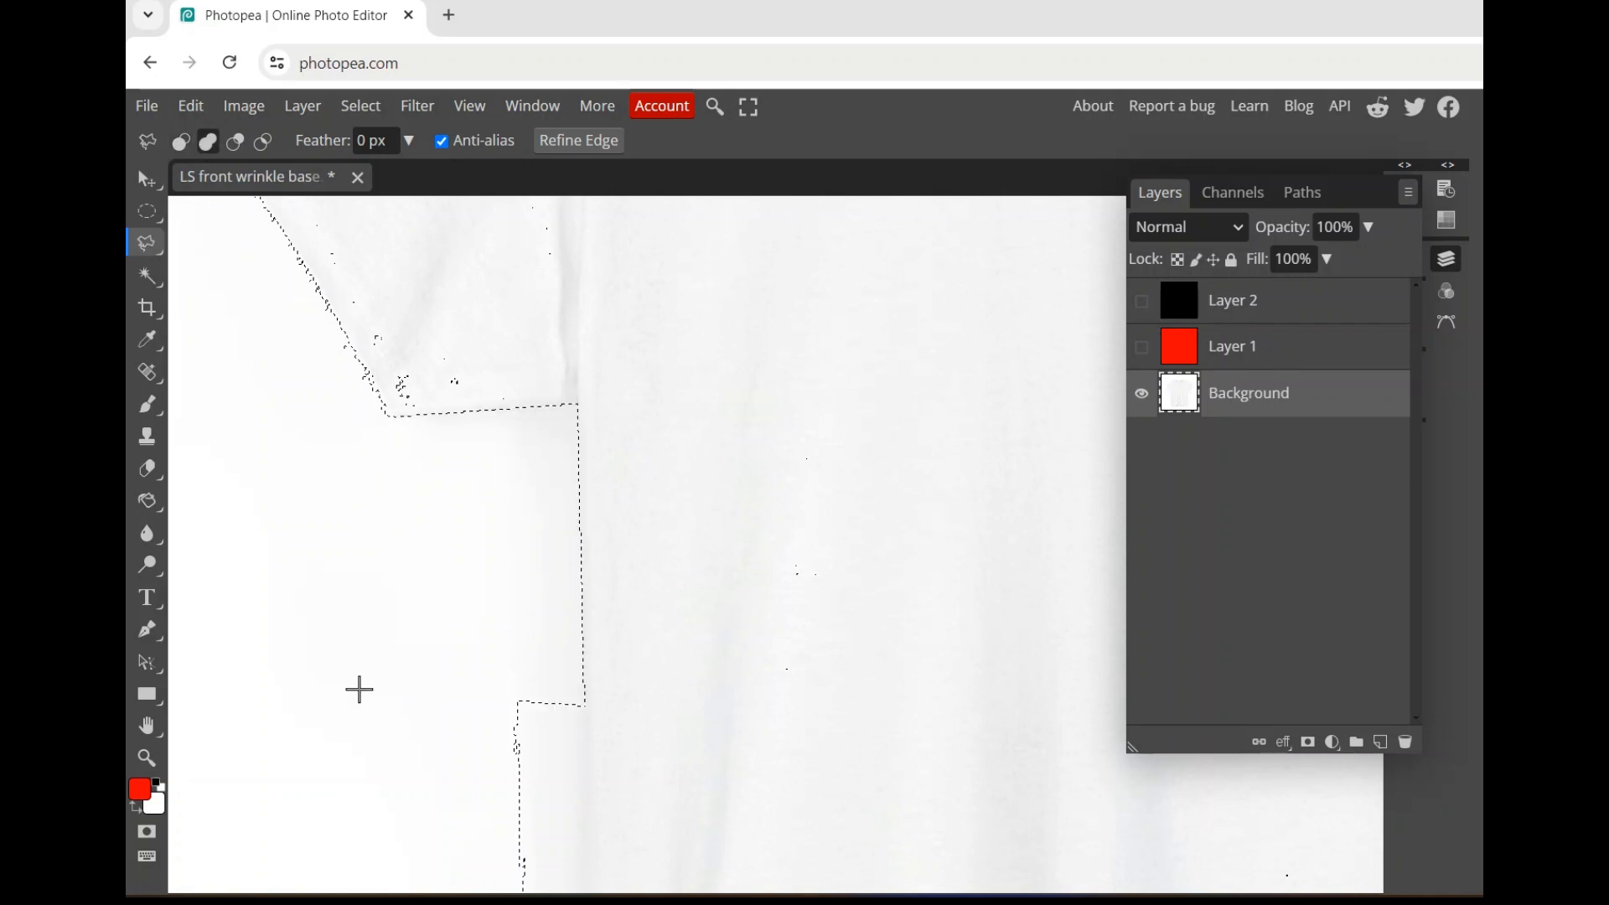
Add the remaining shadow along the shirt's left side, bottom hem and right side to the selection with the Polygonal Lasso
scroll(545, 310, "down", 3)
scroll(589, 332, "down", 1)
left_click(571, 459)
left_click(564, 645)
left_click(573, 734)
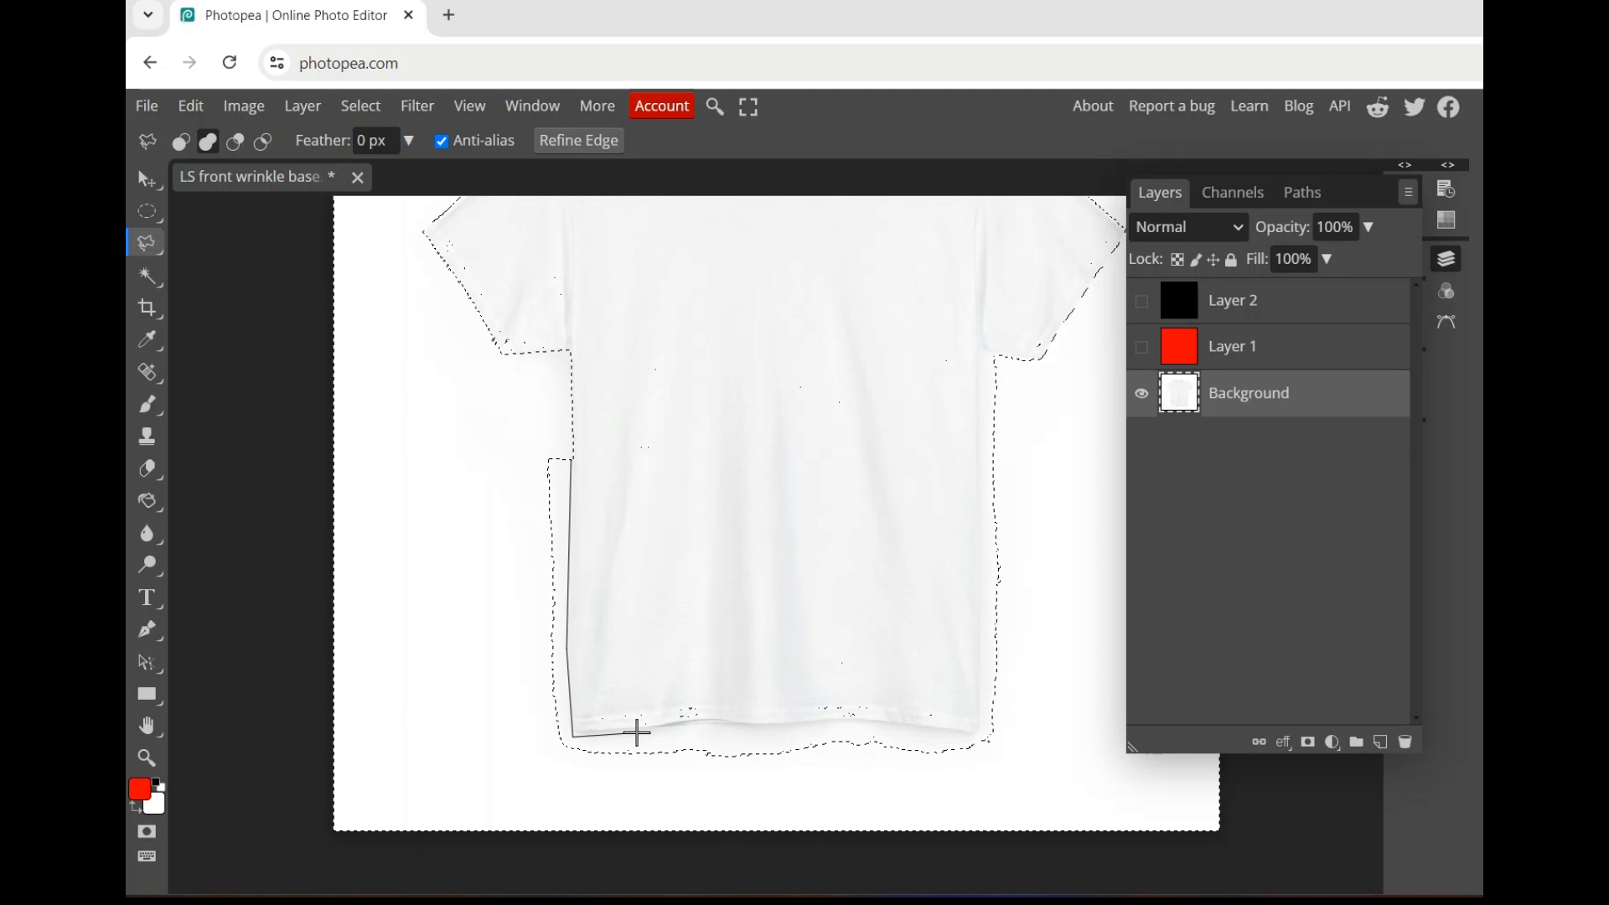
left_click(705, 724)
left_click(781, 727)
left_click(852, 719)
left_click(978, 735)
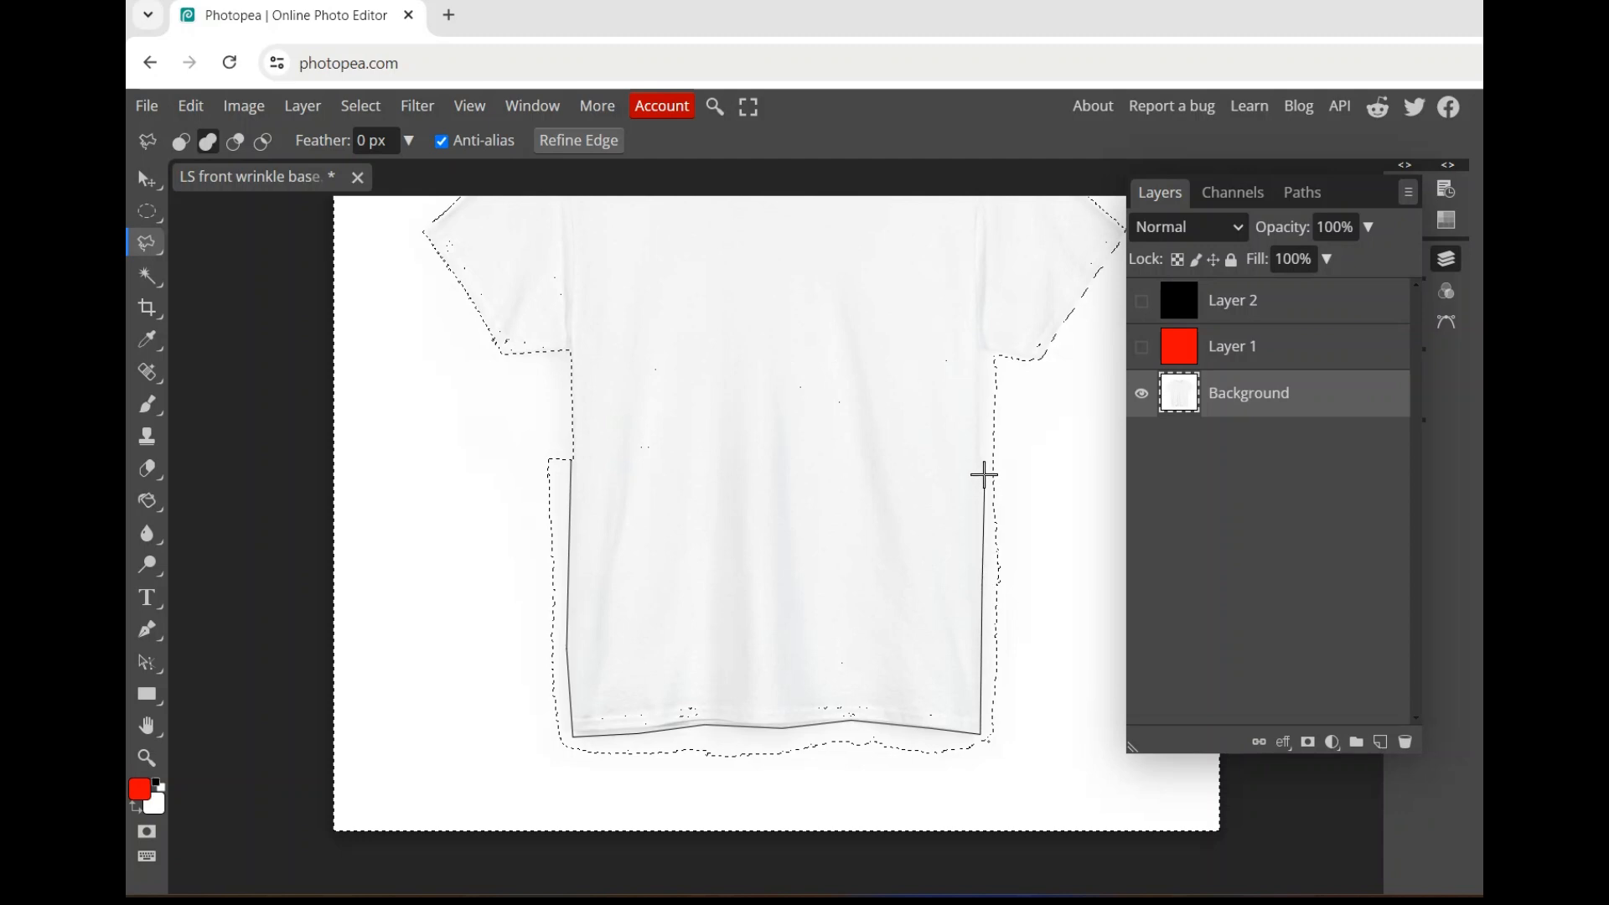
left_click(979, 349)
left_click(1049, 366)
left_click(1042, 784)
left_click(506, 777)
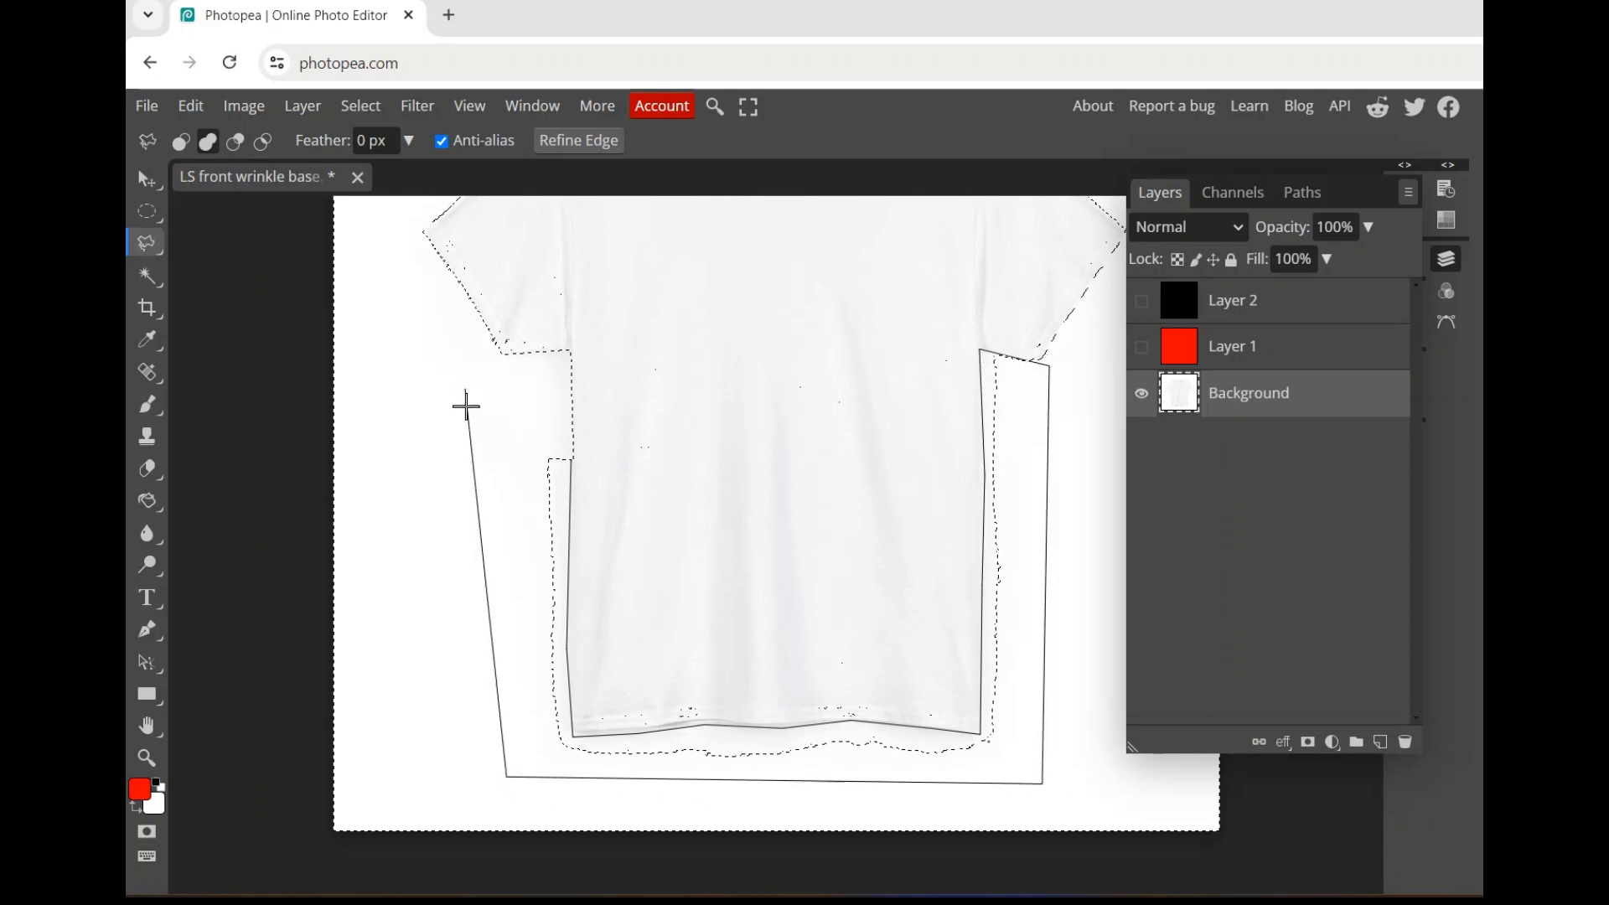
double_click(460, 413)
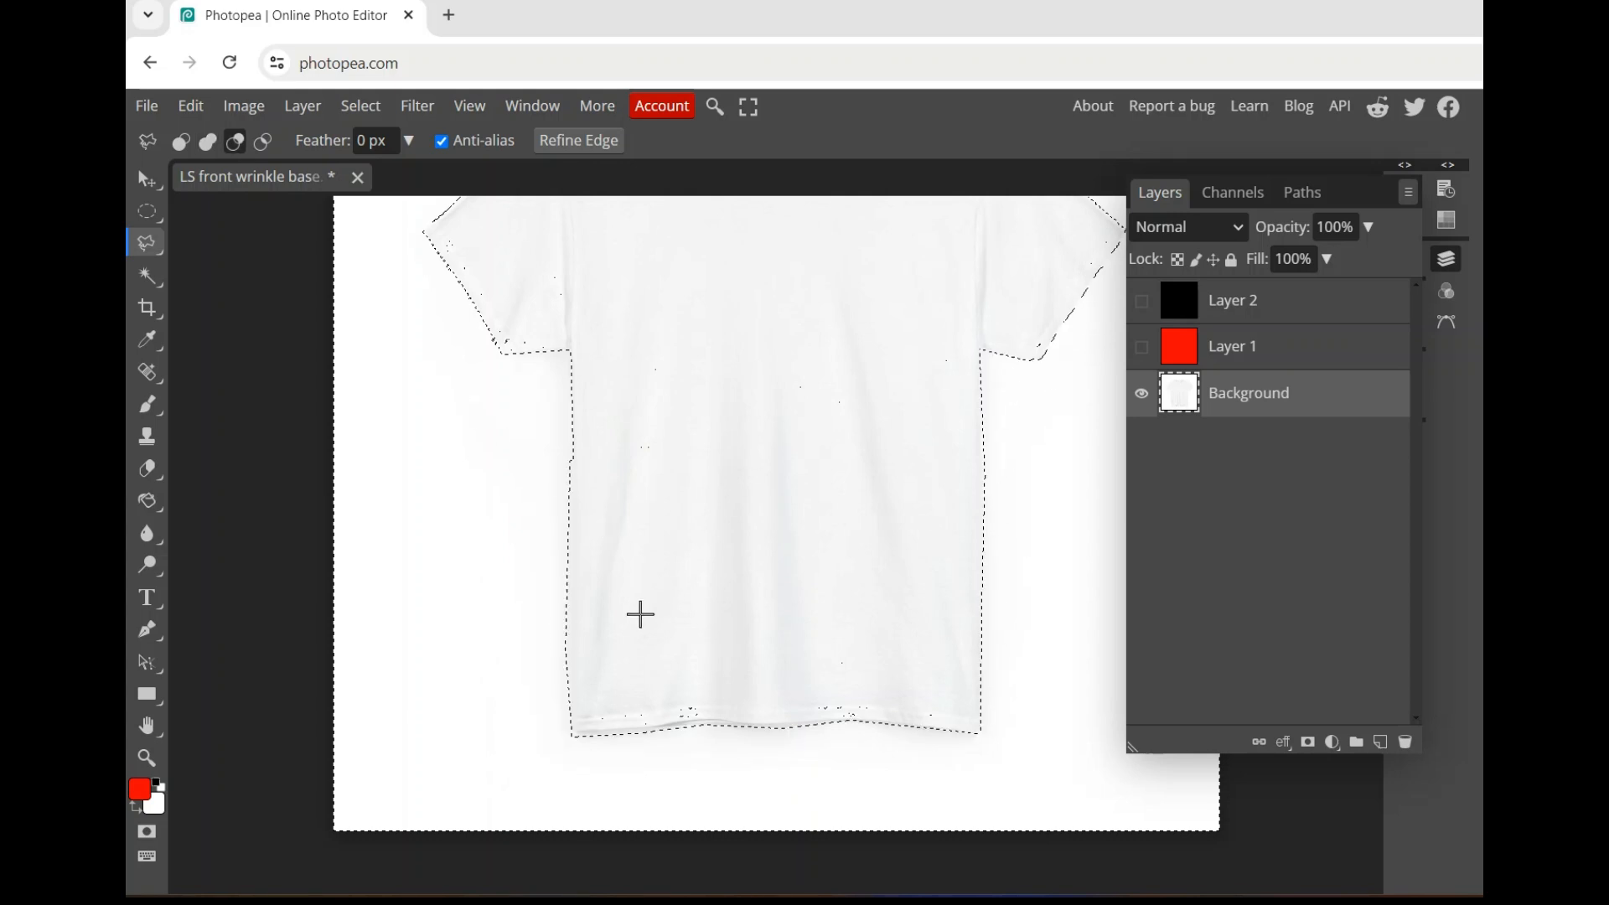
Subtract the stray selected spots inside the right sleeve's edge from the selection with Ellipse Select
scroll(872, 319, "down", 1)
scroll(1009, 324, "up", 5)
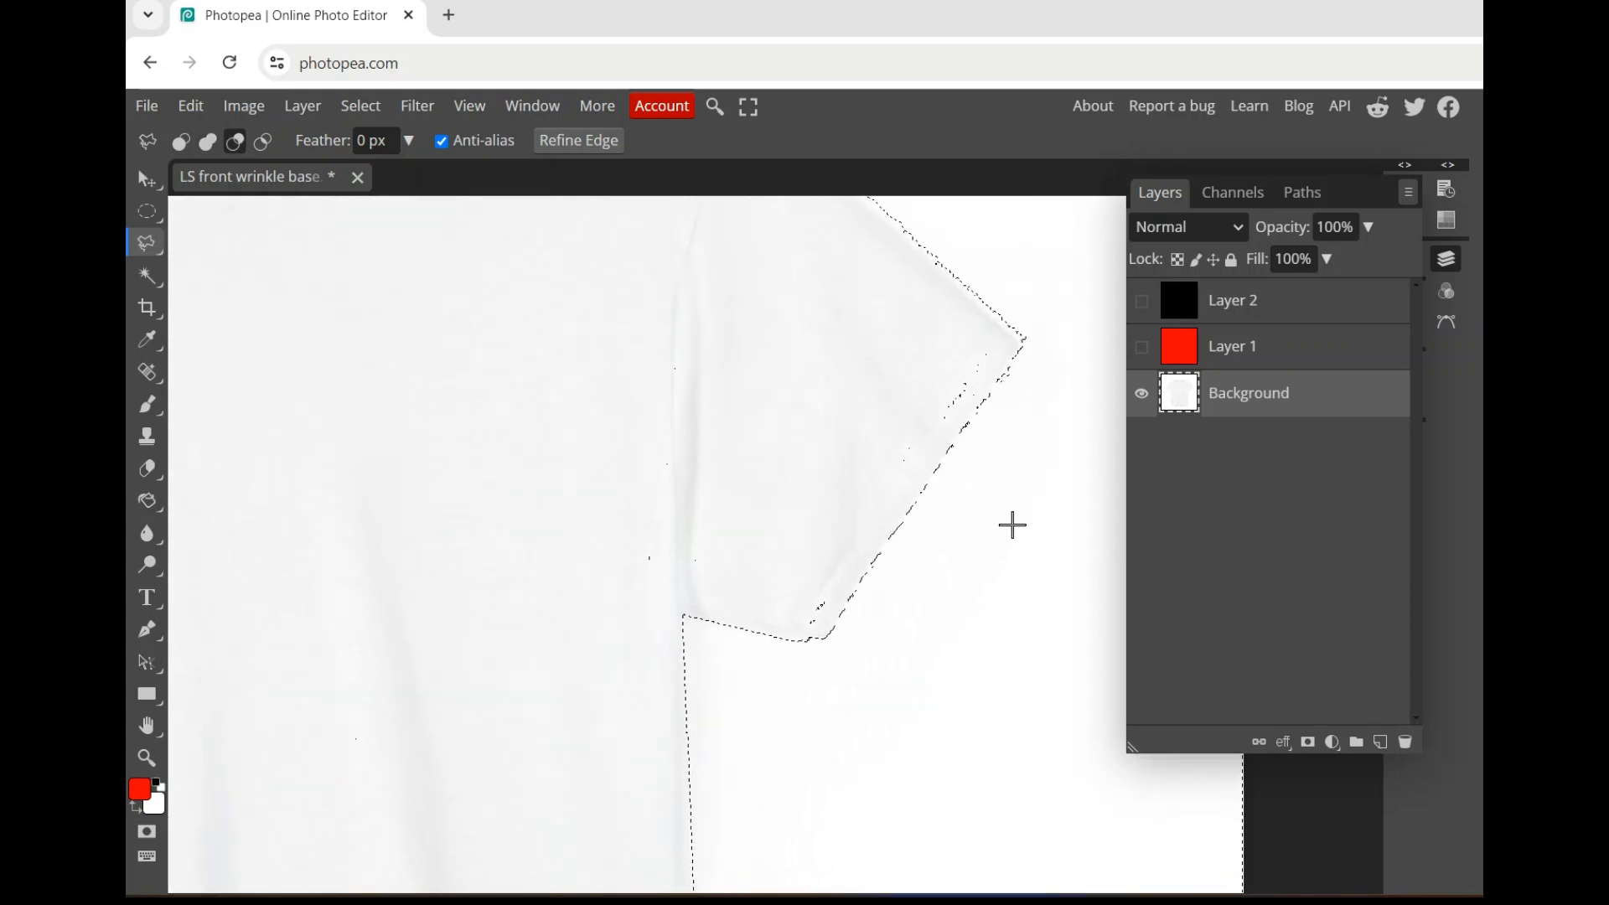
key("shift")
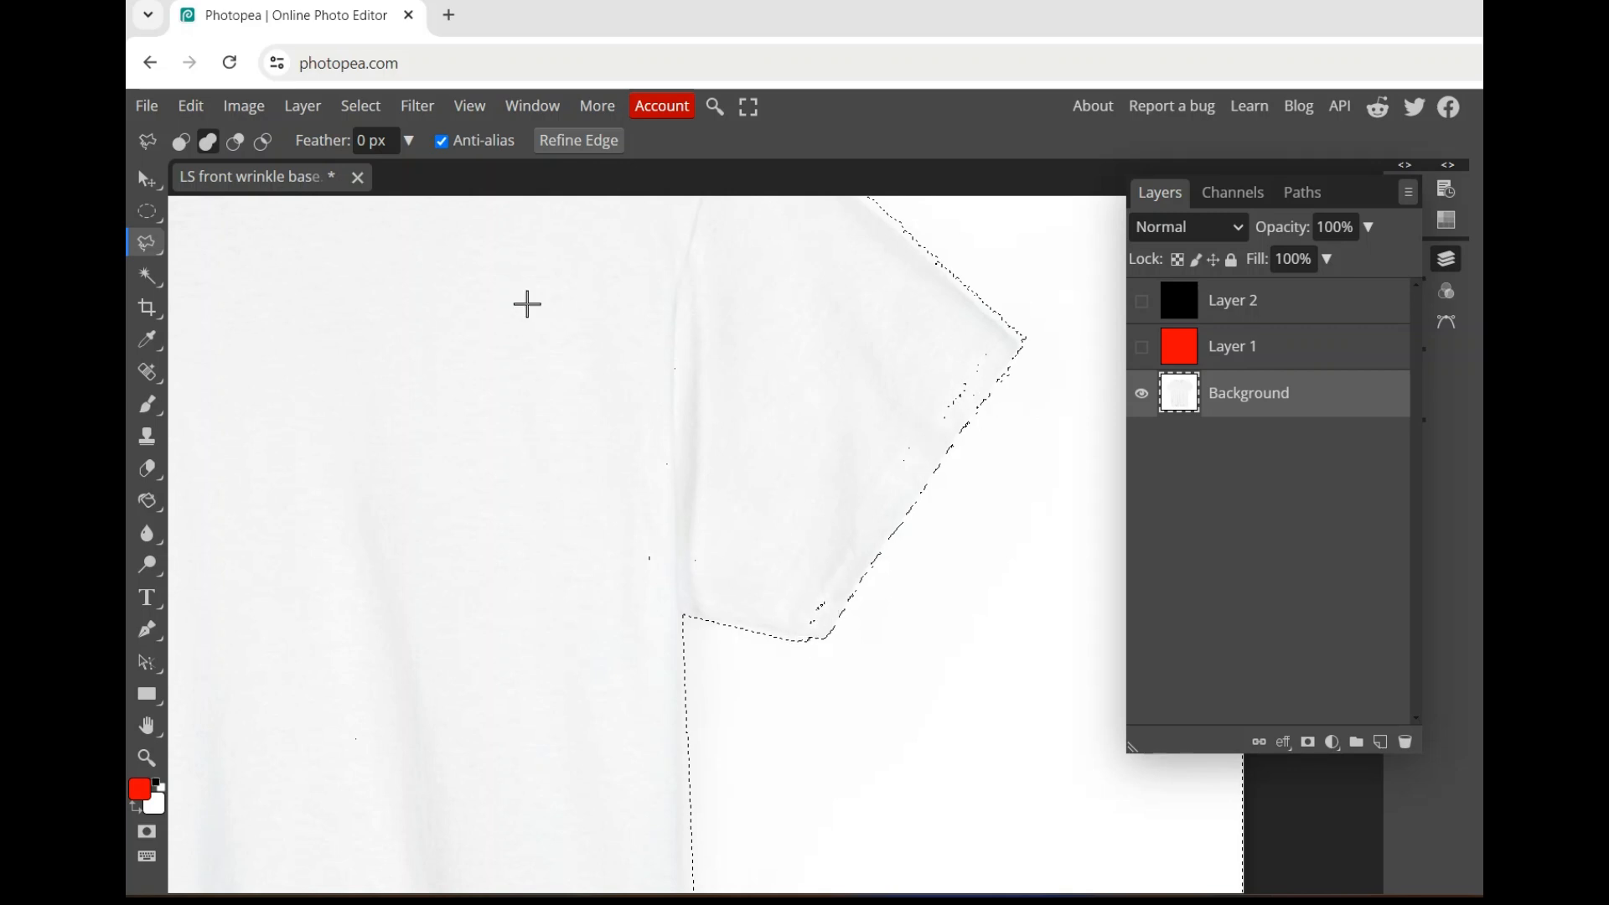
left_click(148, 220)
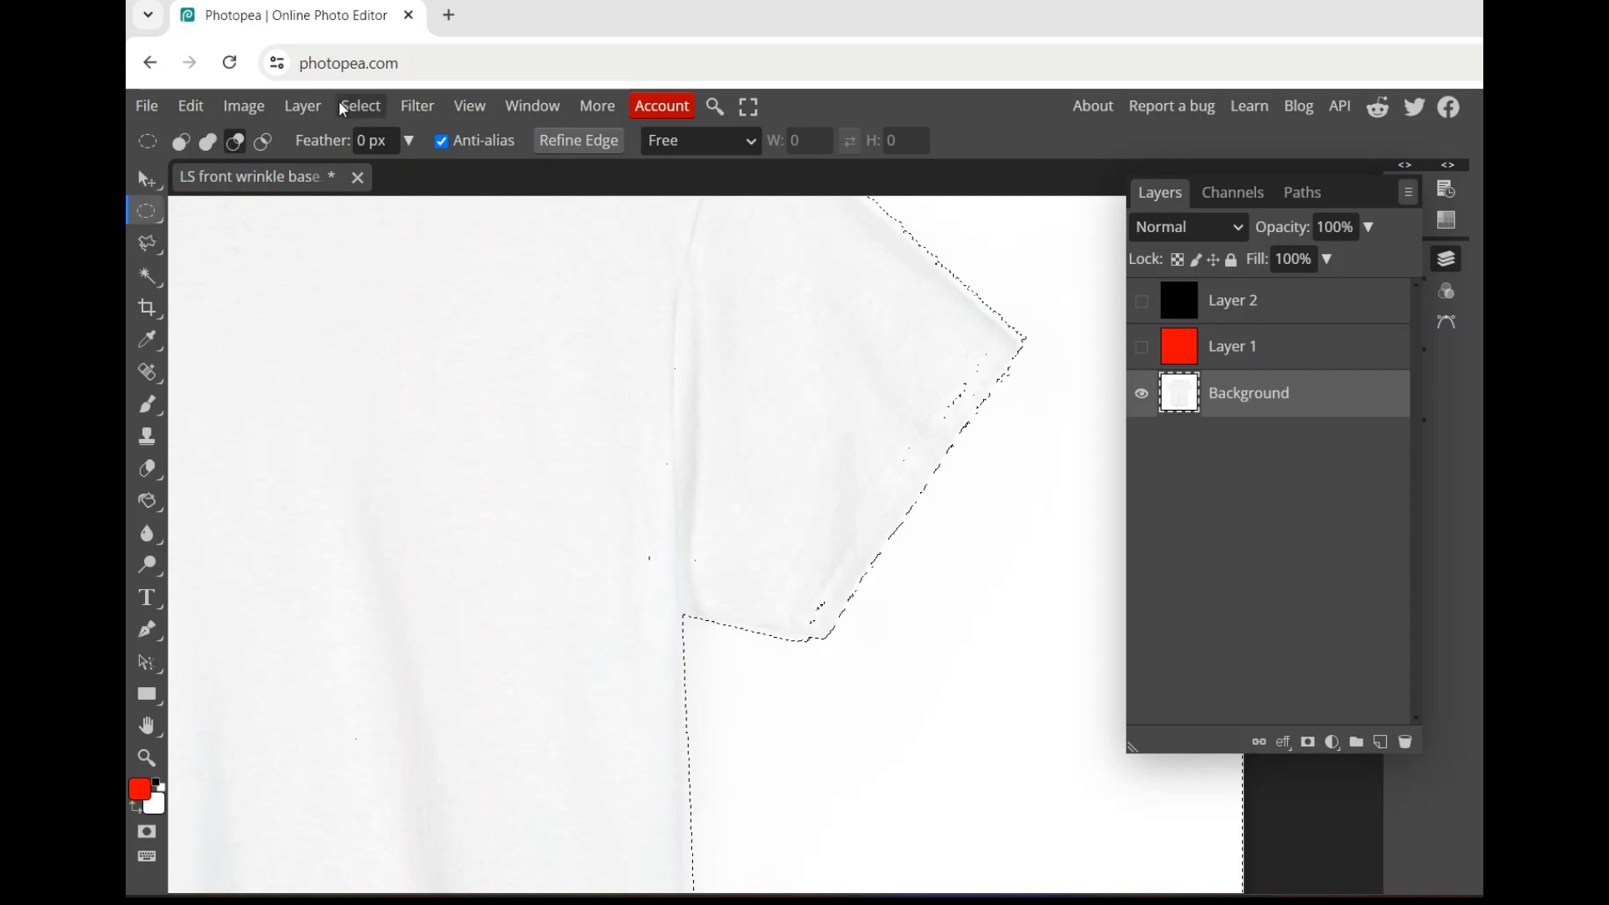
left_click_drag(988, 344, 952, 374)
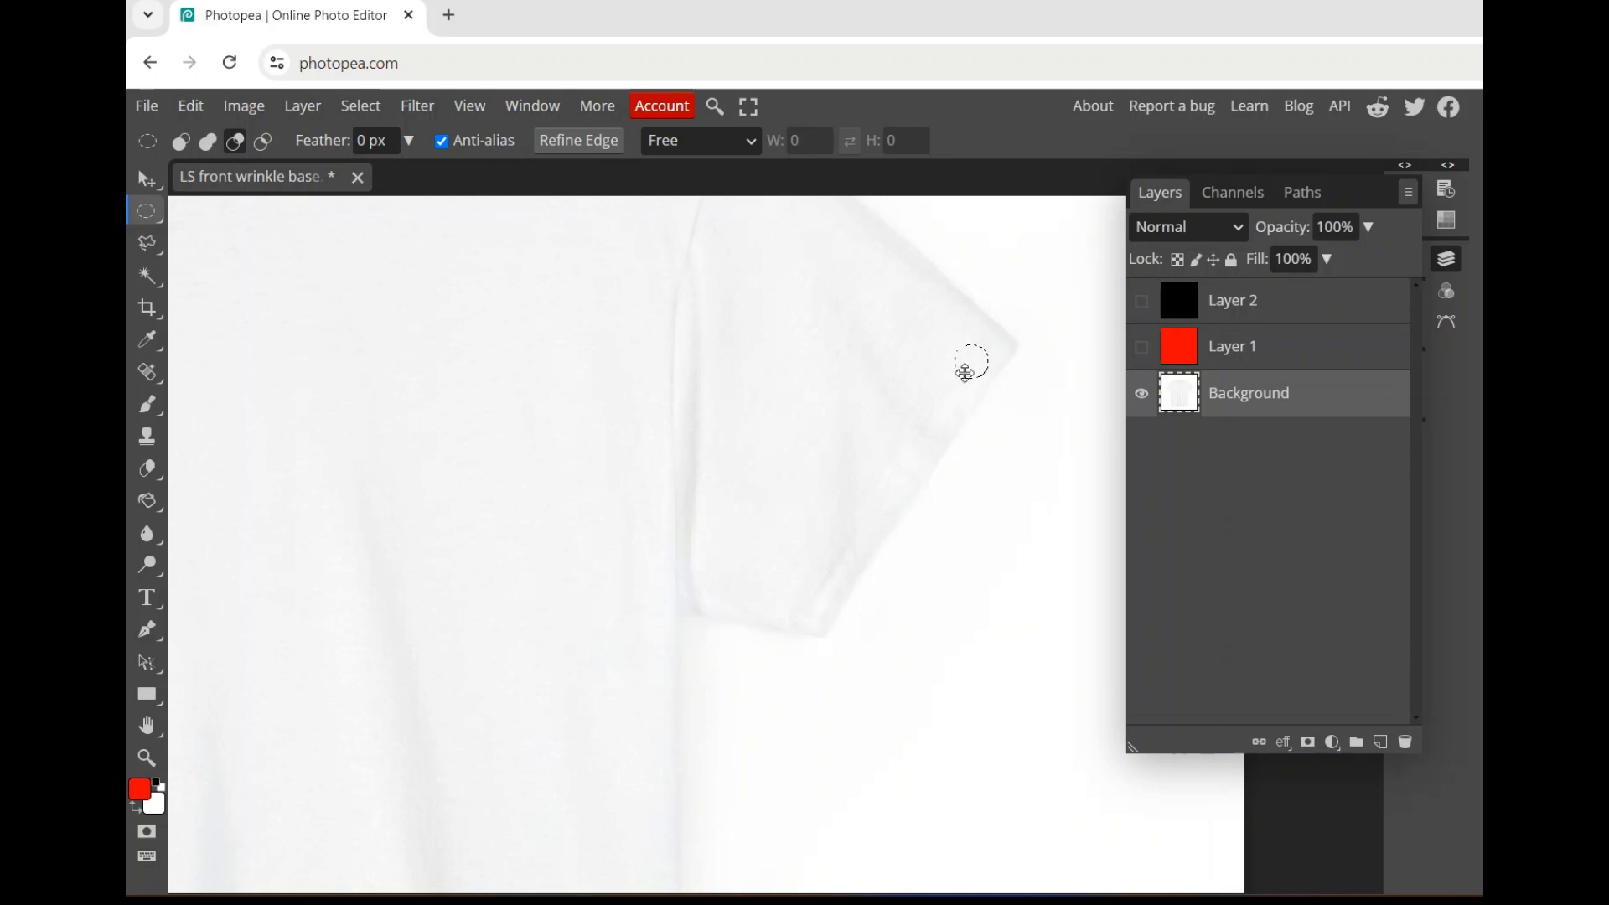
left_click(236, 142)
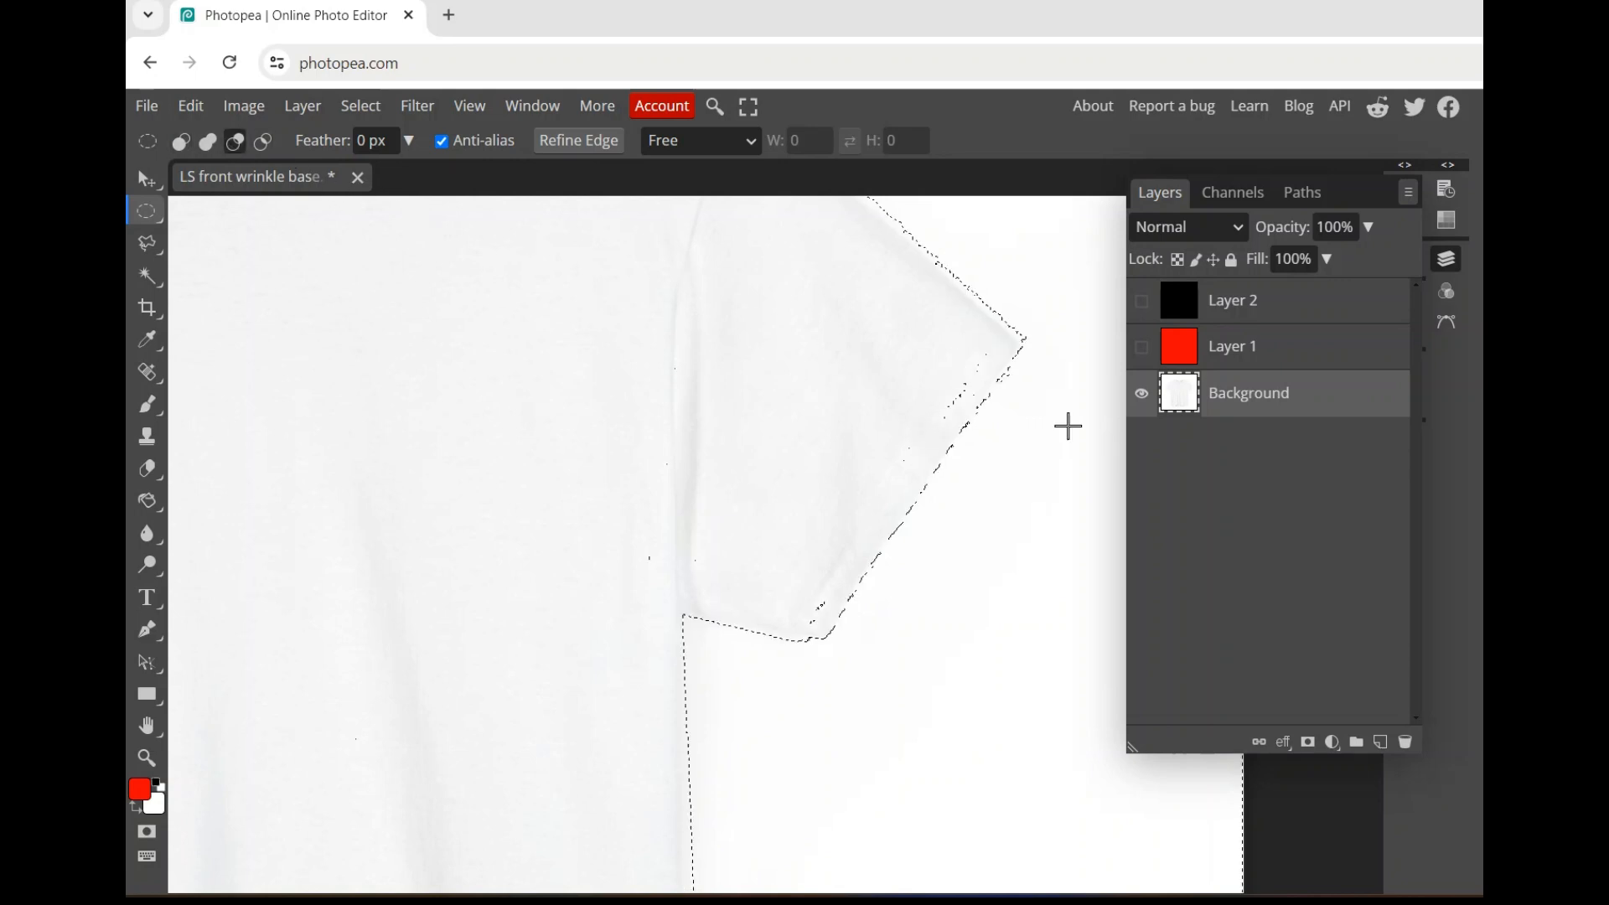
left_click_drag(991, 352, 903, 442)
left_click_drag(826, 578, 804, 621)
scroll(789, 616, "up", 2)
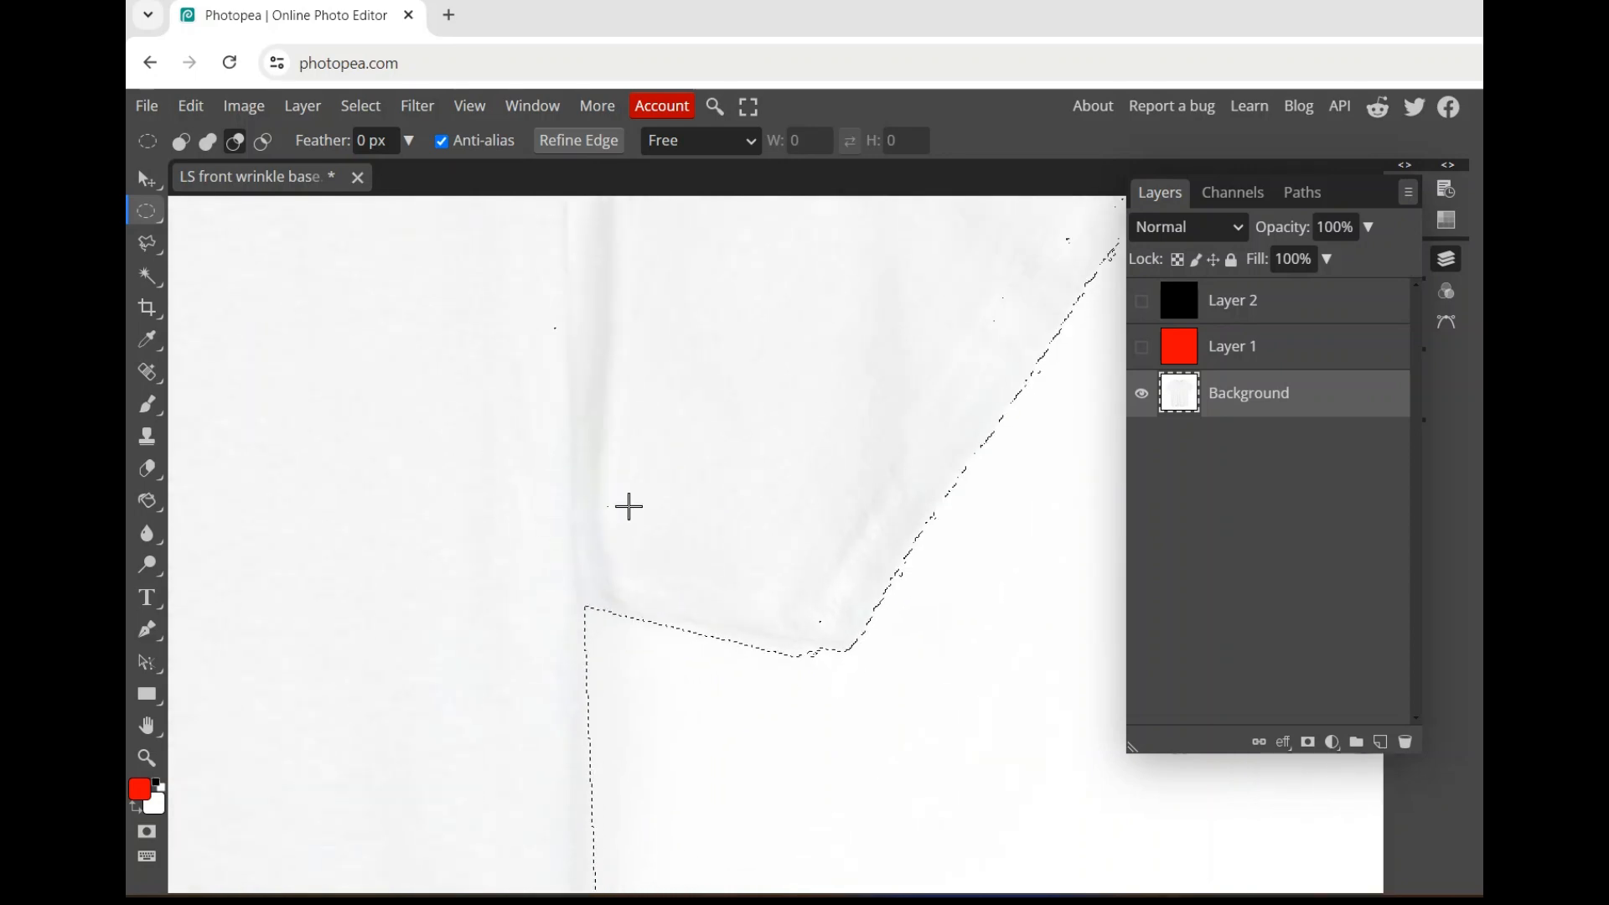
Invert the selection to cover the shirt instead of the white background
scroll(758, 567, "down", 5)
scroll(785, 551, "down", 3)
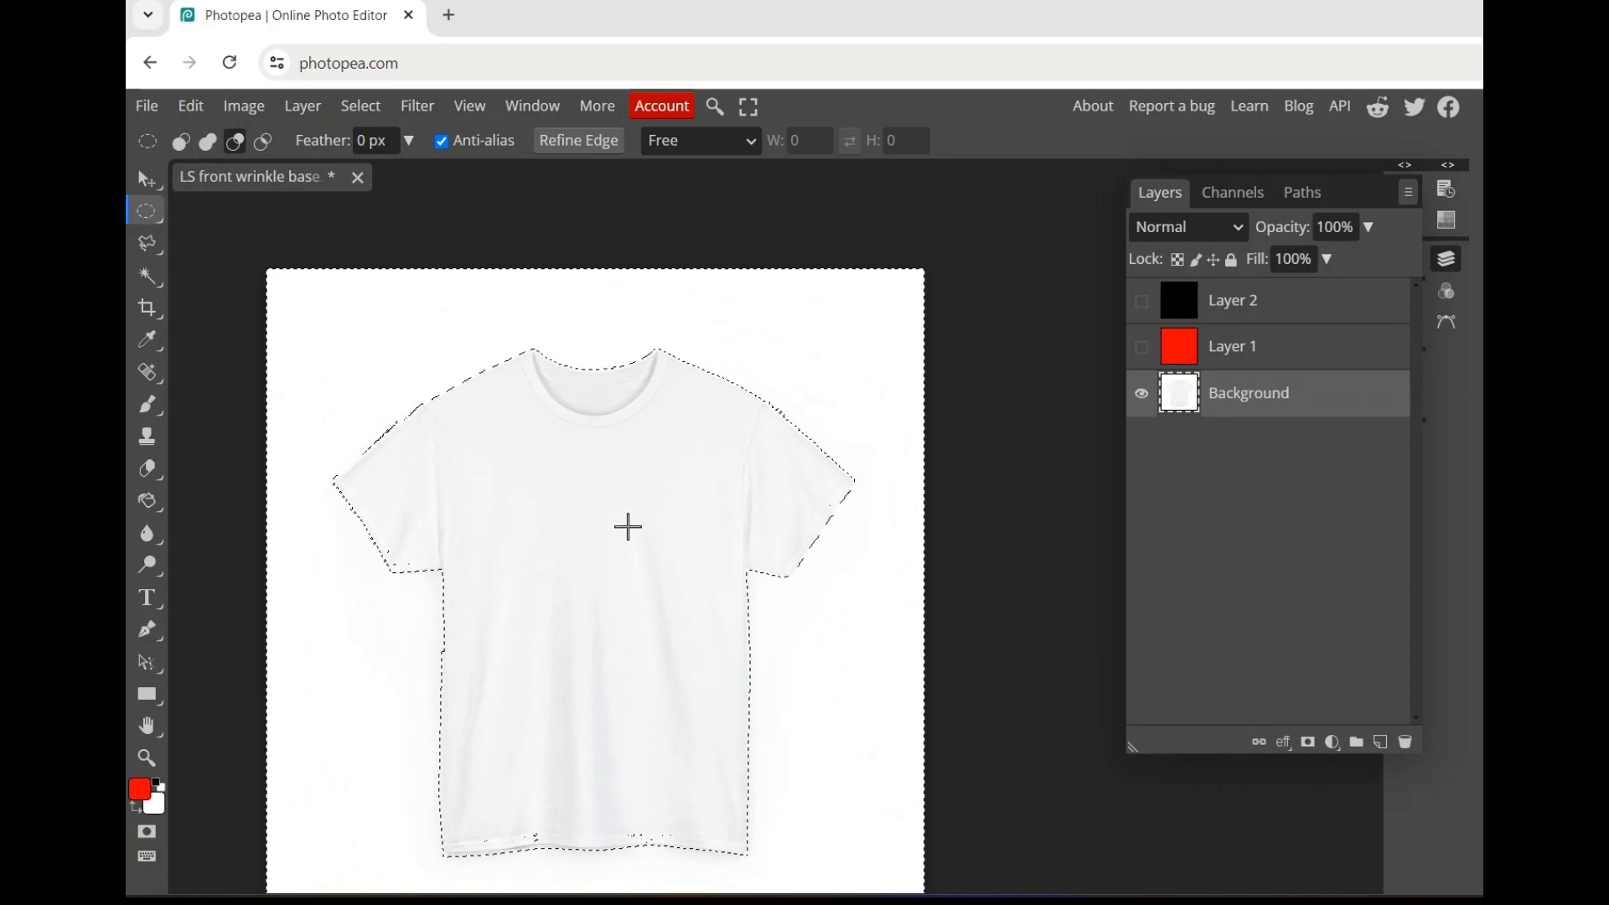
scroll(629, 527, "down", 1)
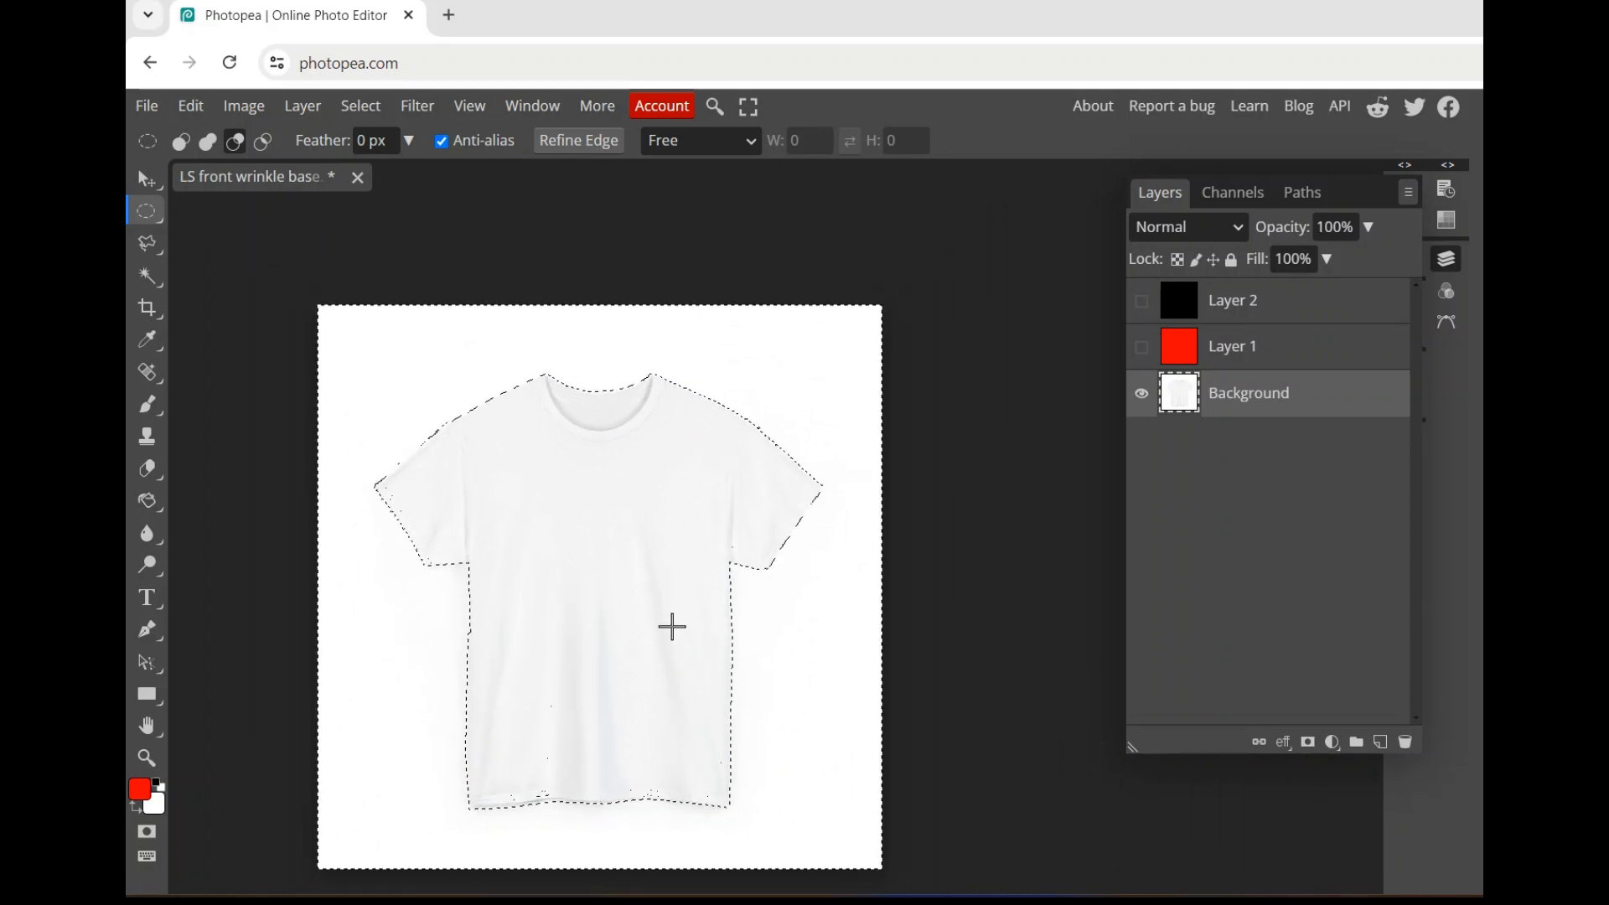
right_click(563, 392)
left_click(628, 443)
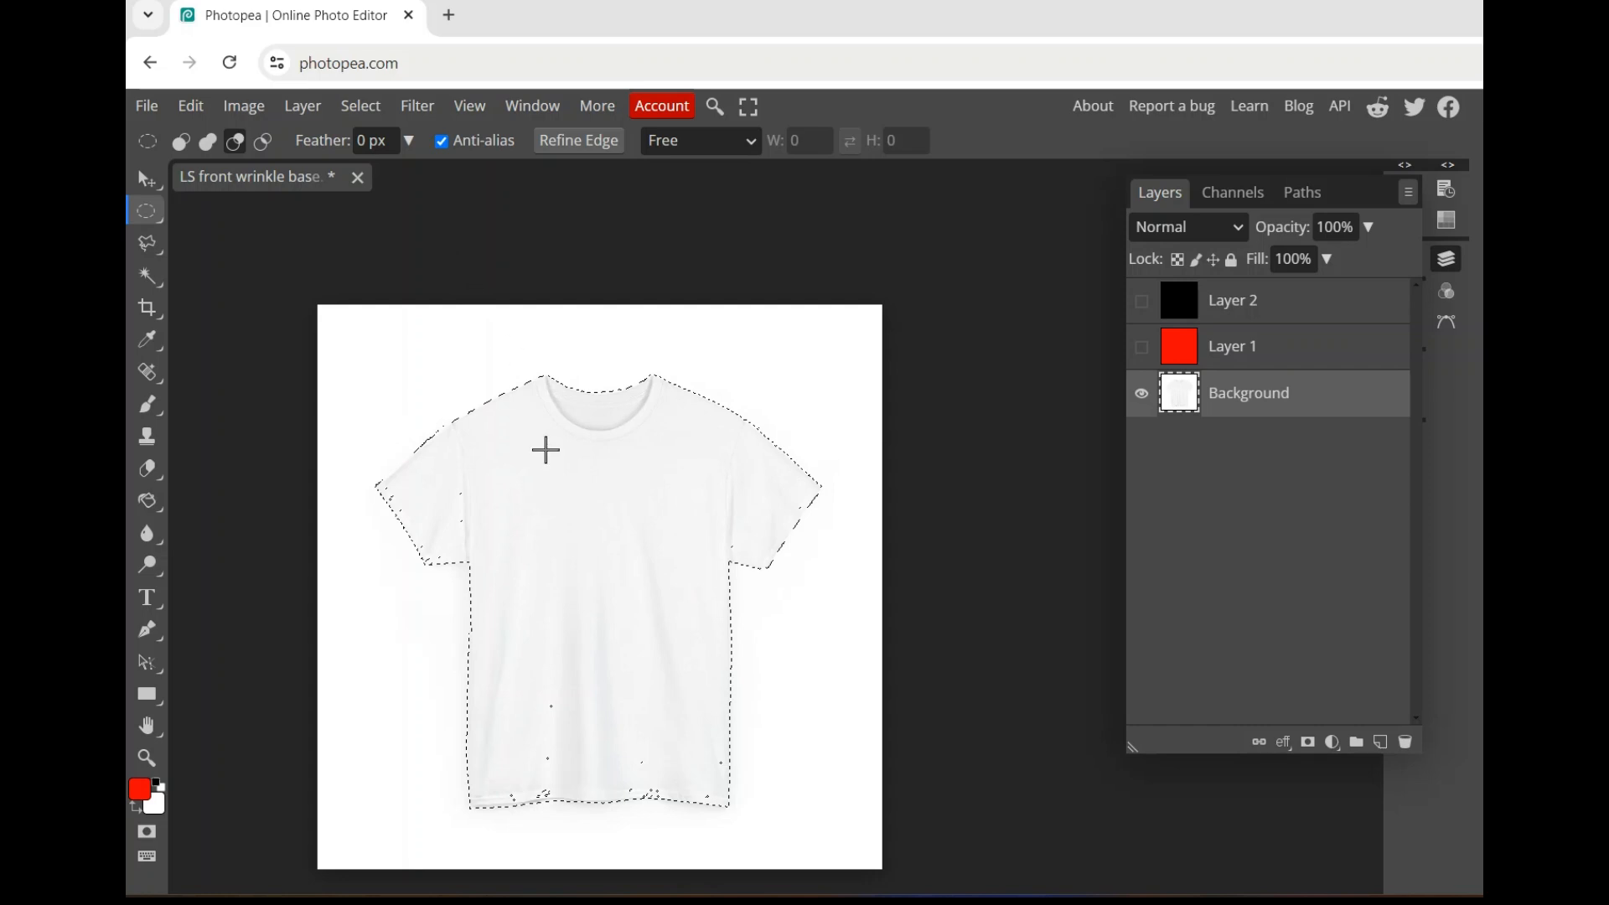
Copy the selected shirt area from the Background layer and clear the selection
left_click(191, 106)
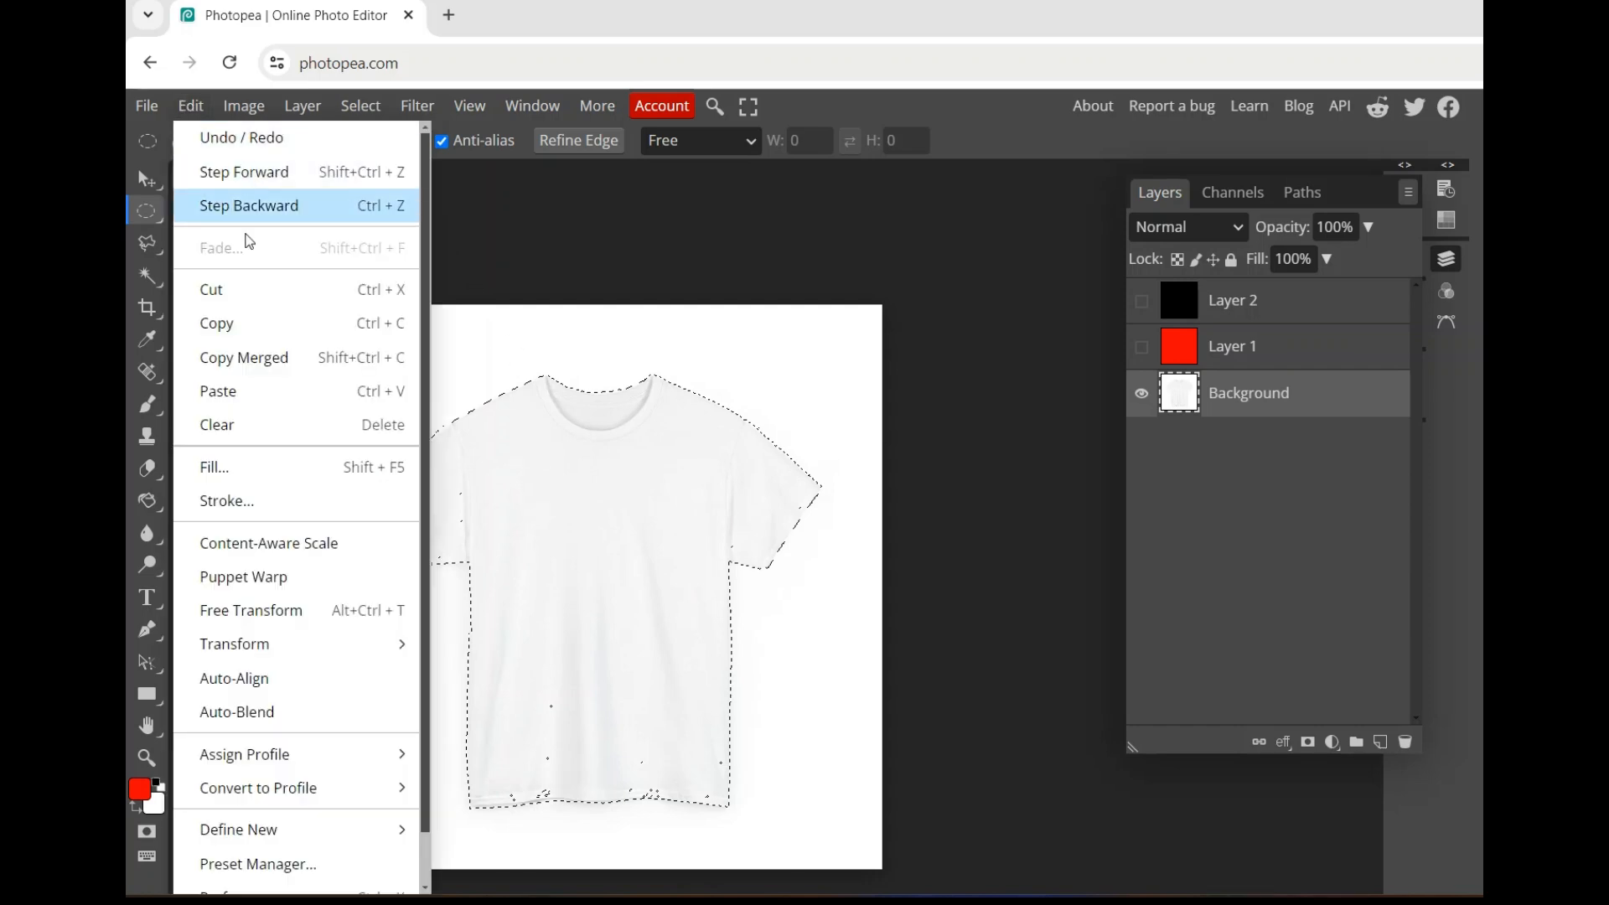
left_click(239, 327)
right_click(748, 451)
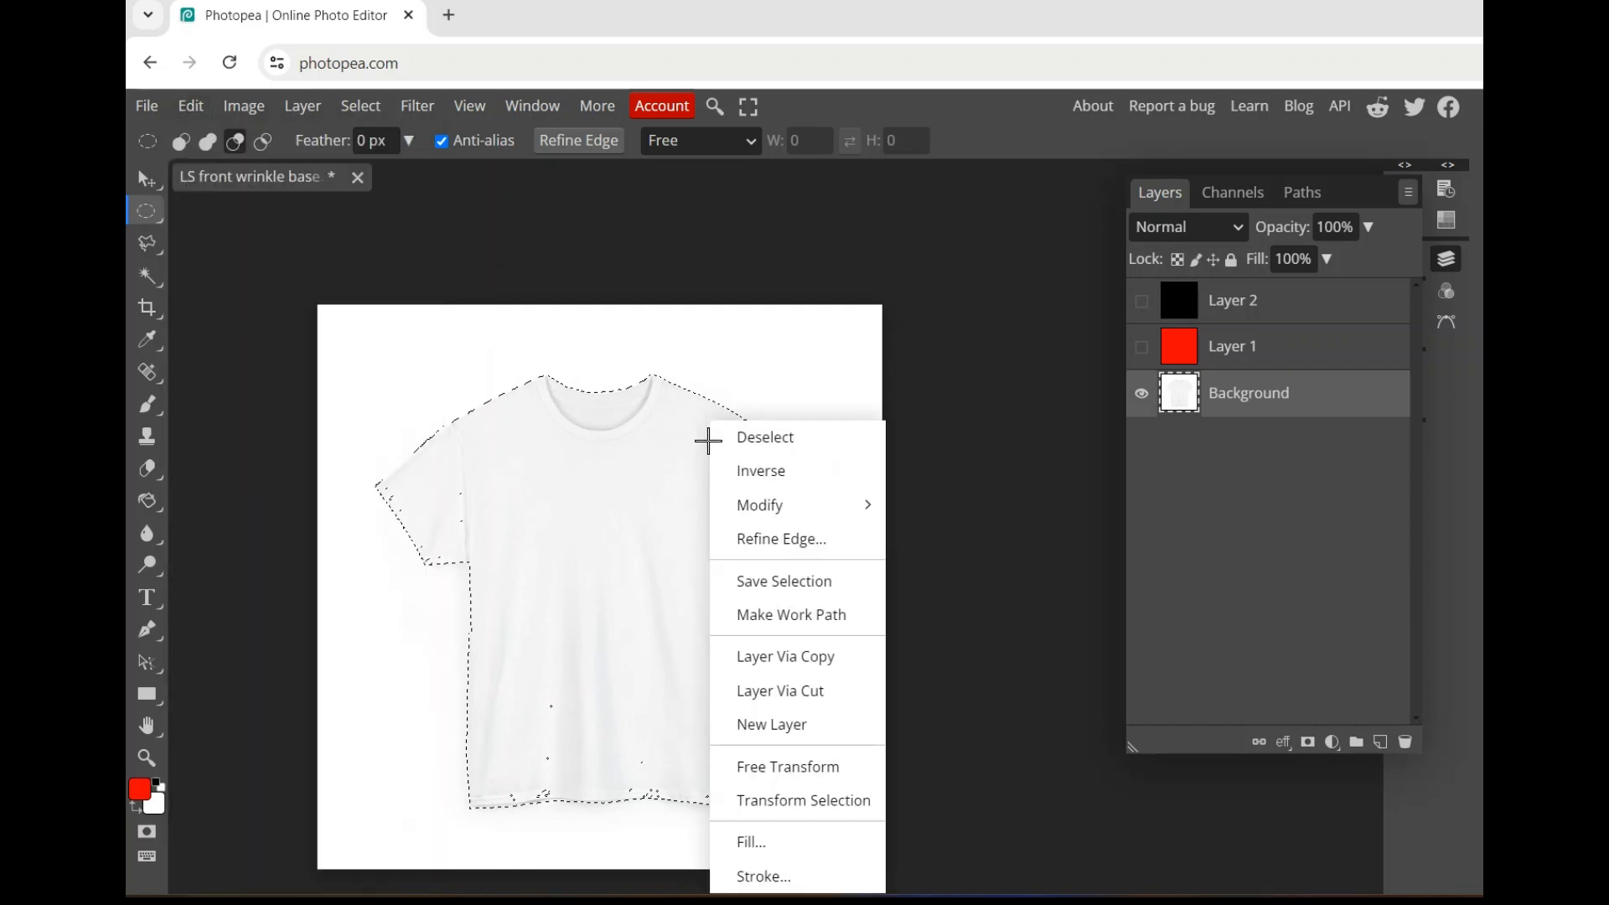
left_click(753, 451)
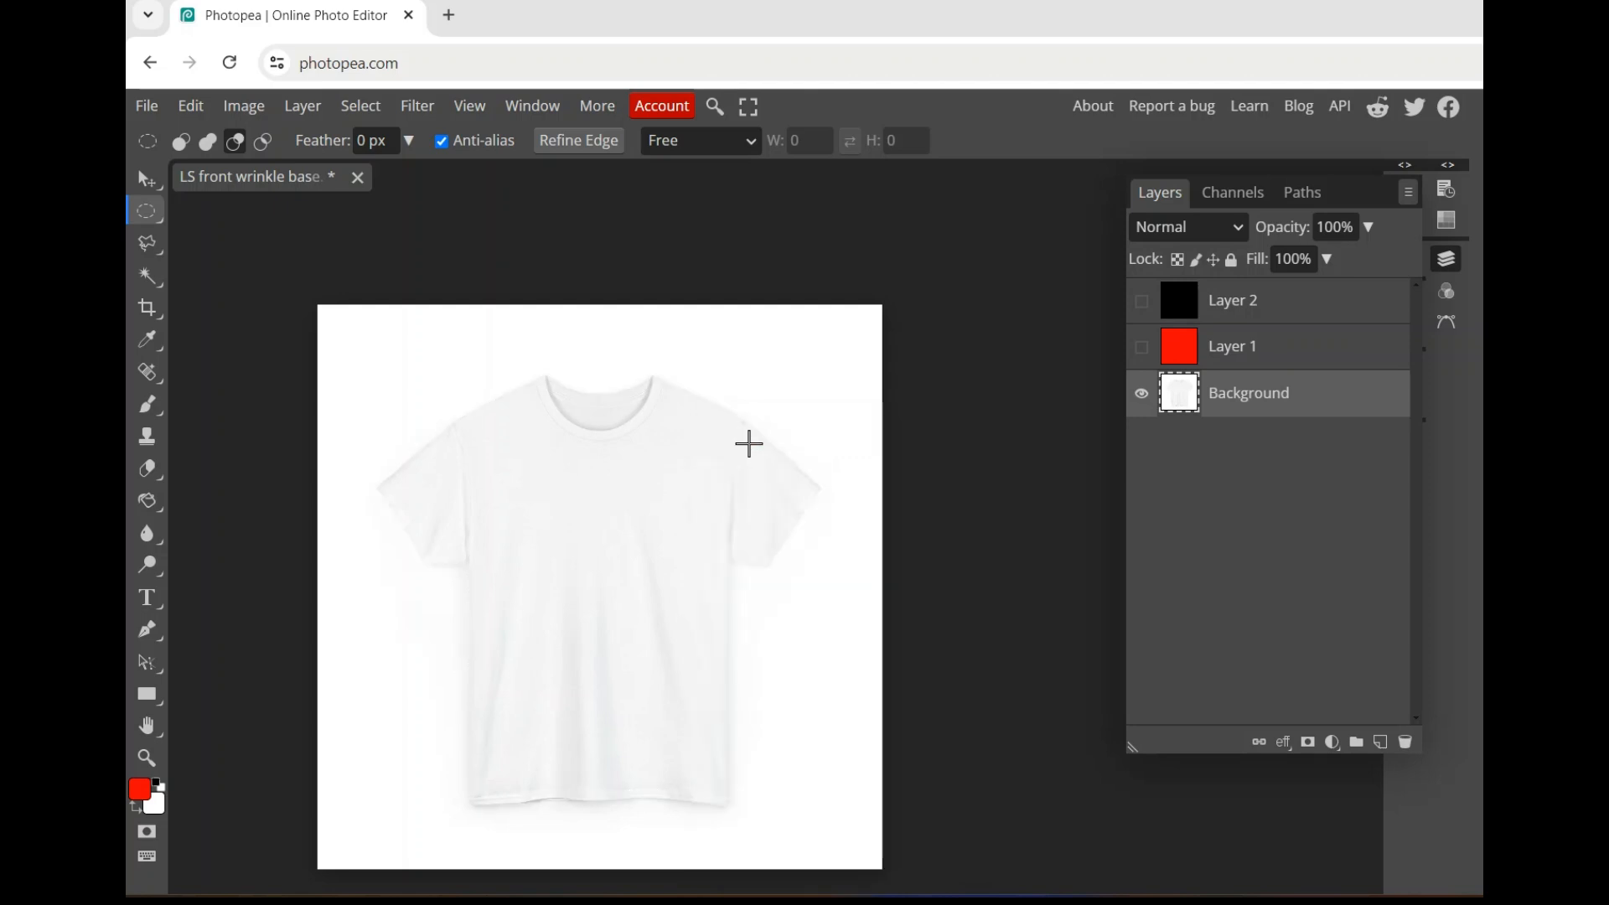
Show the black Layer 2, add a layer mask to it, and paste the copied shirt into the mask
left_click(1329, 315)
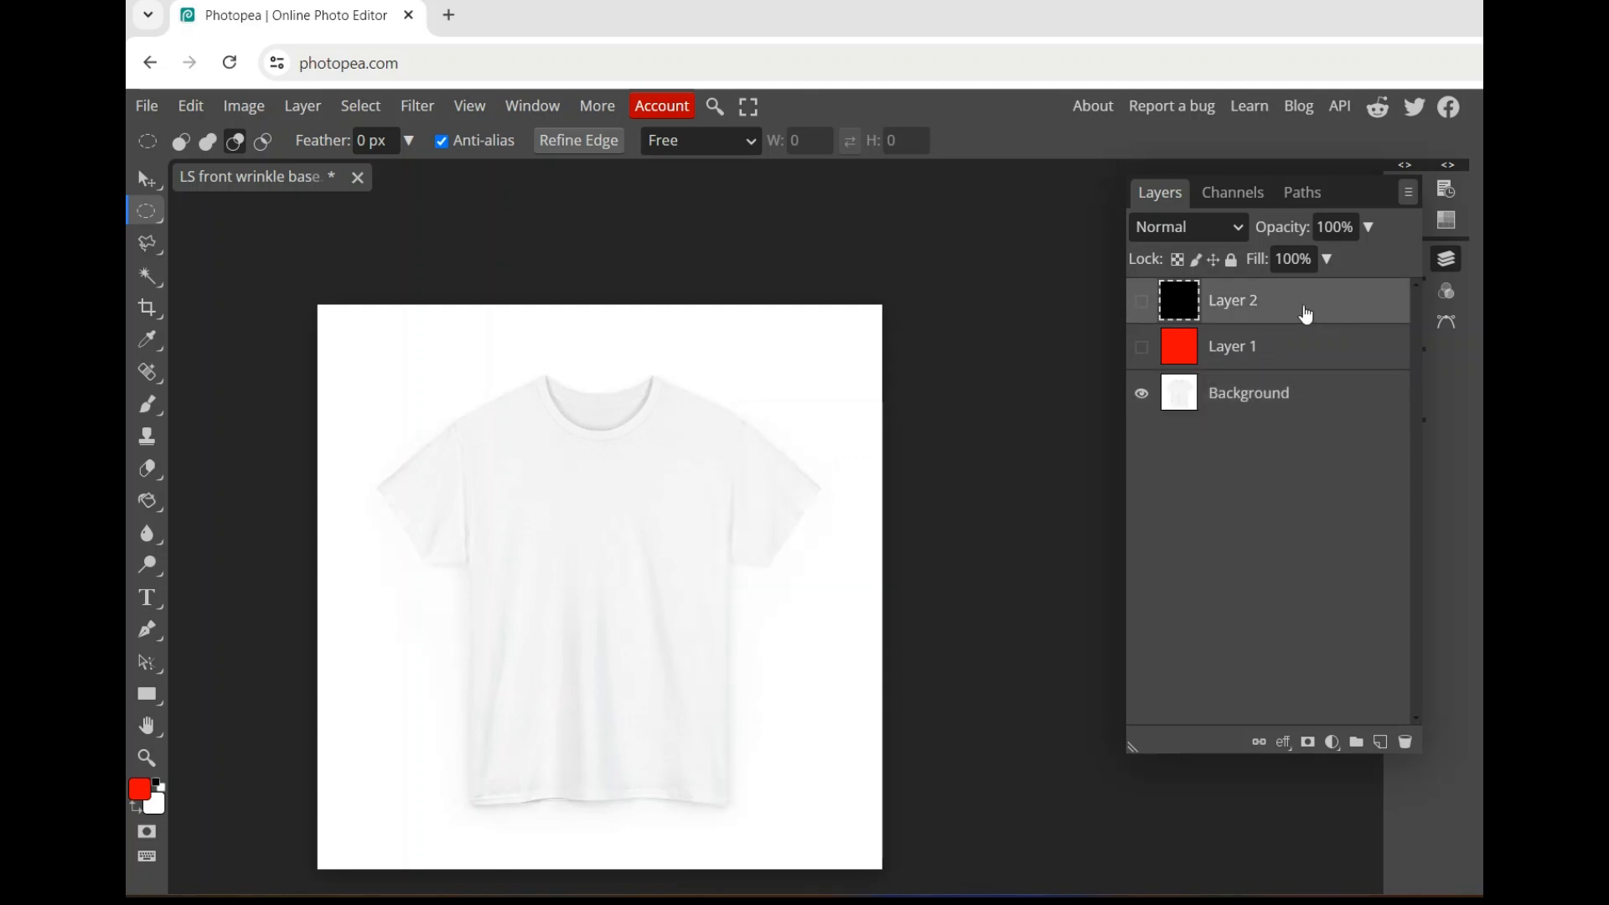
left_click(1141, 301)
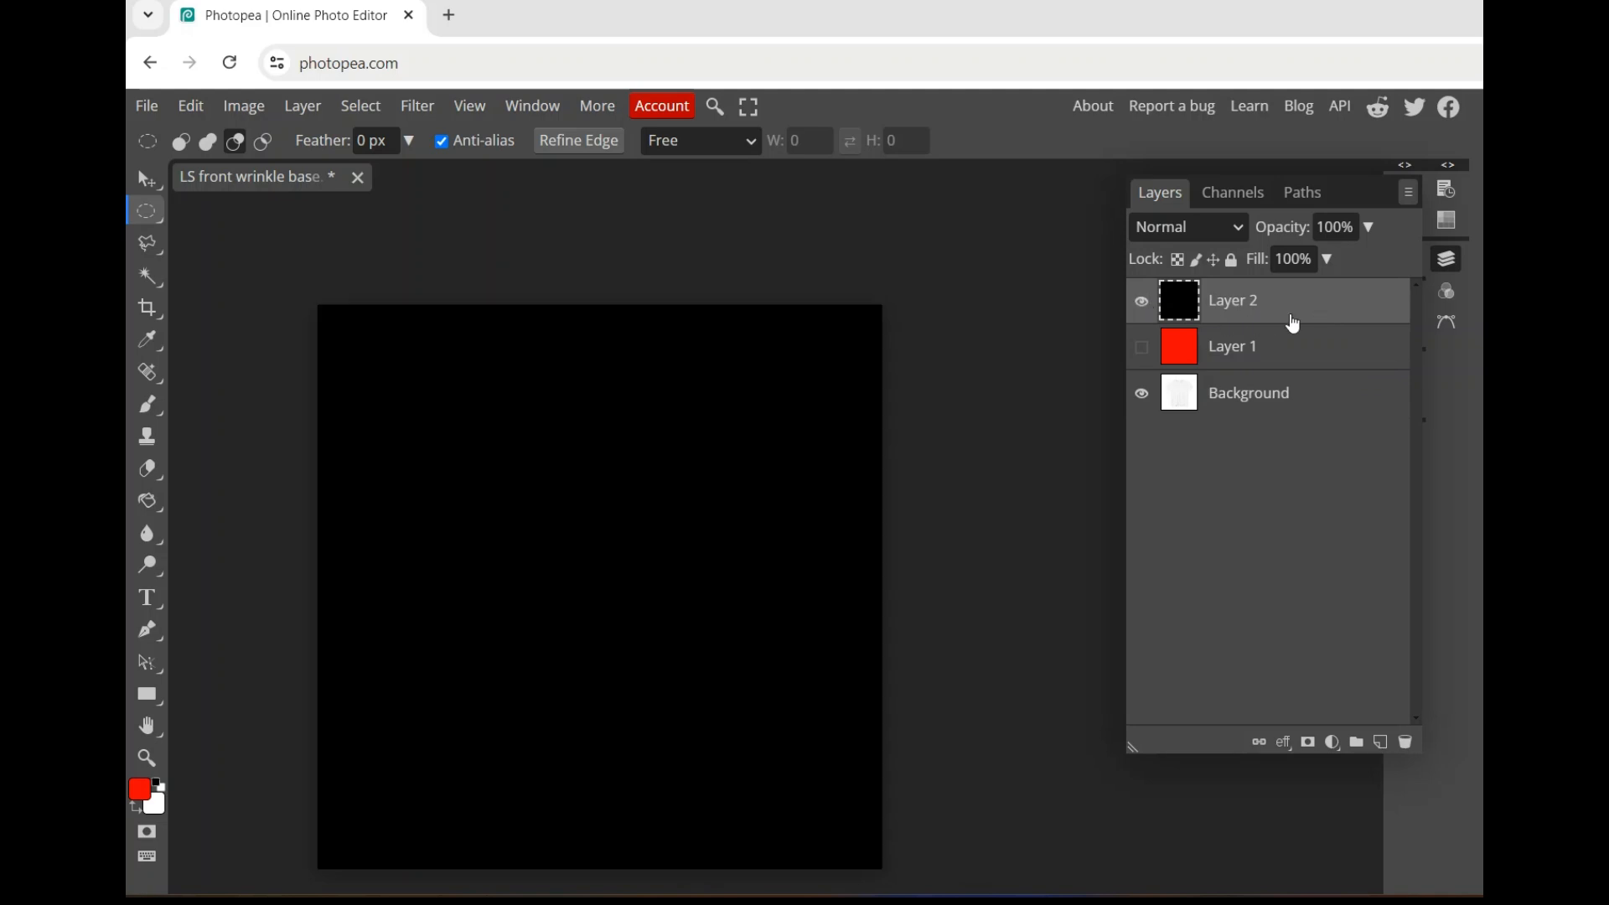
left_click(1305, 742)
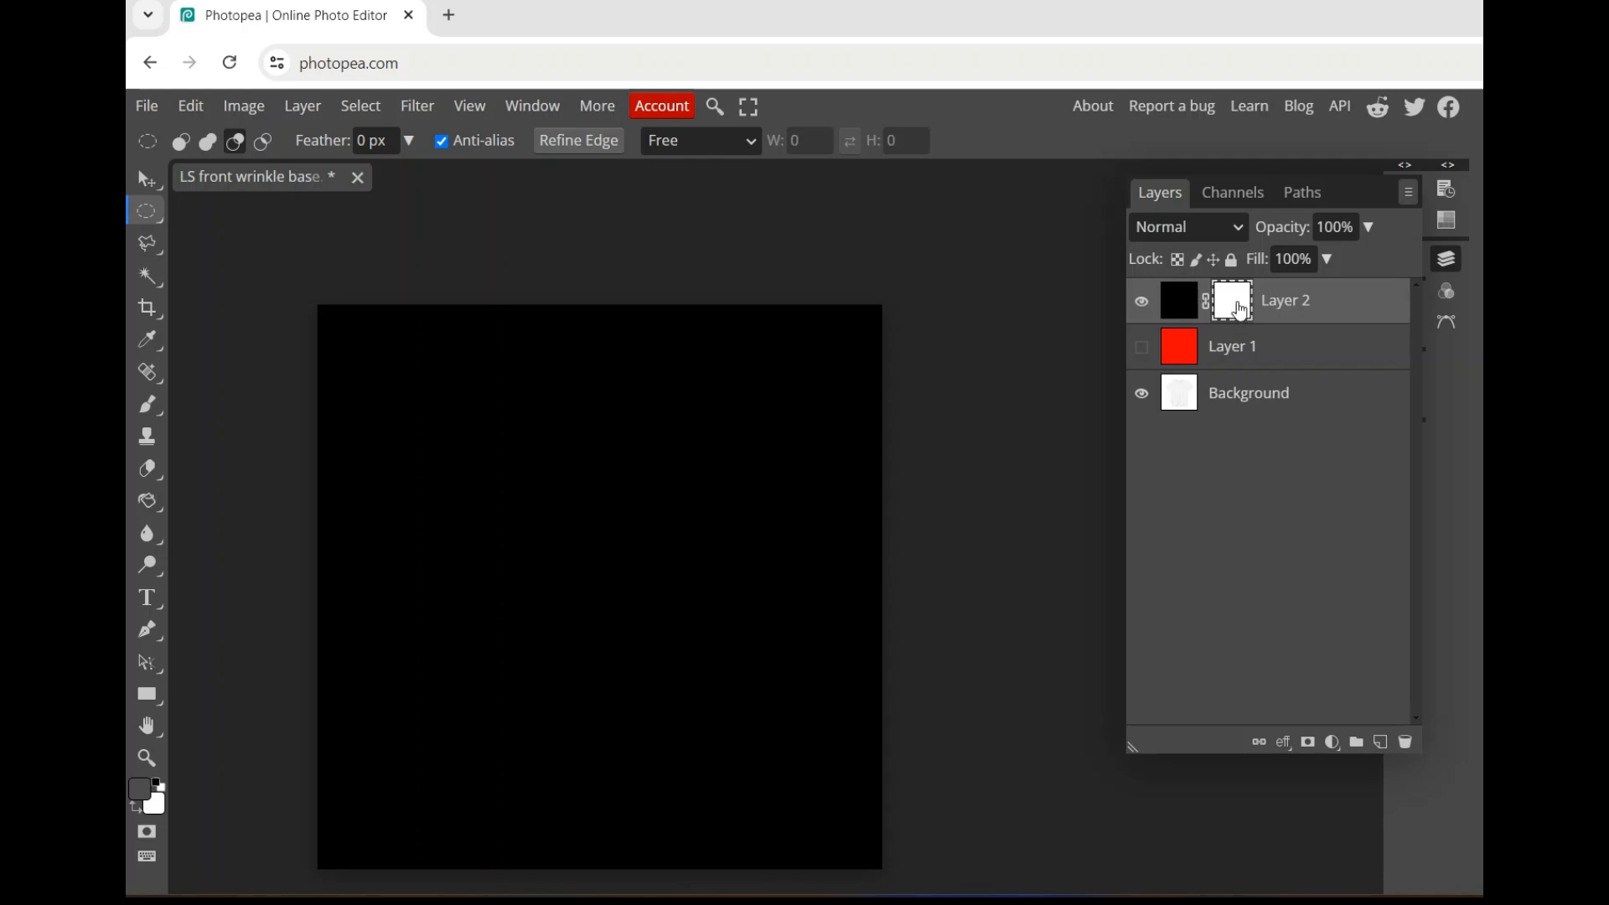
left_click(1249, 317, "alt")
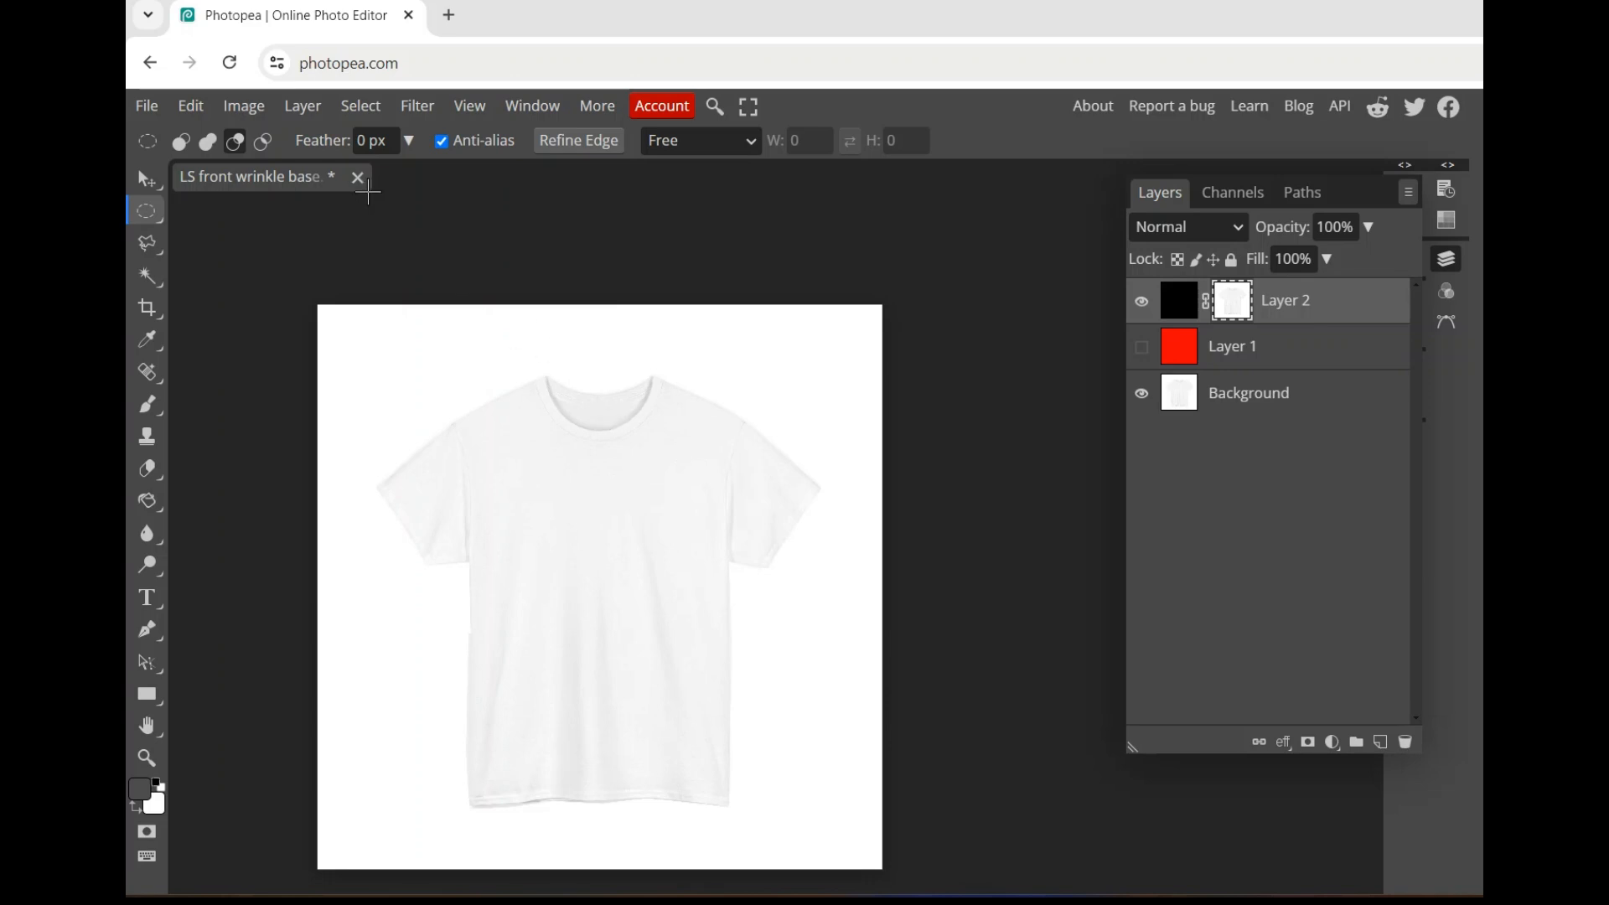
Invert Layer 2's mask, leave the mask view, and show the red Layer 1 beneath it
left_click(243, 106)
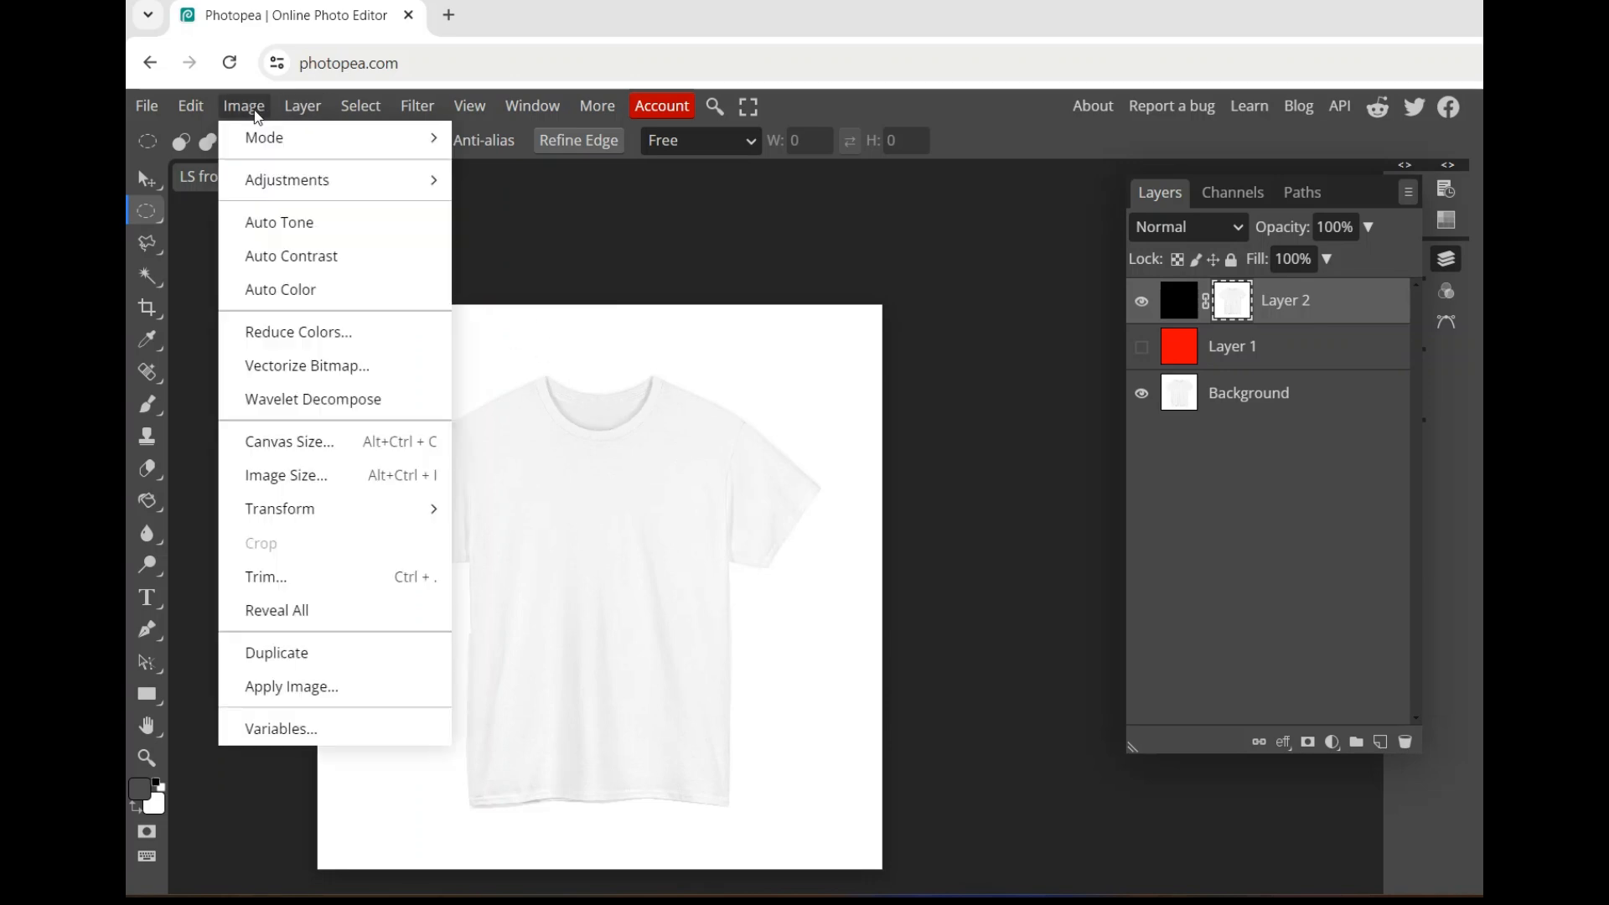
mouse_move(319, 180)
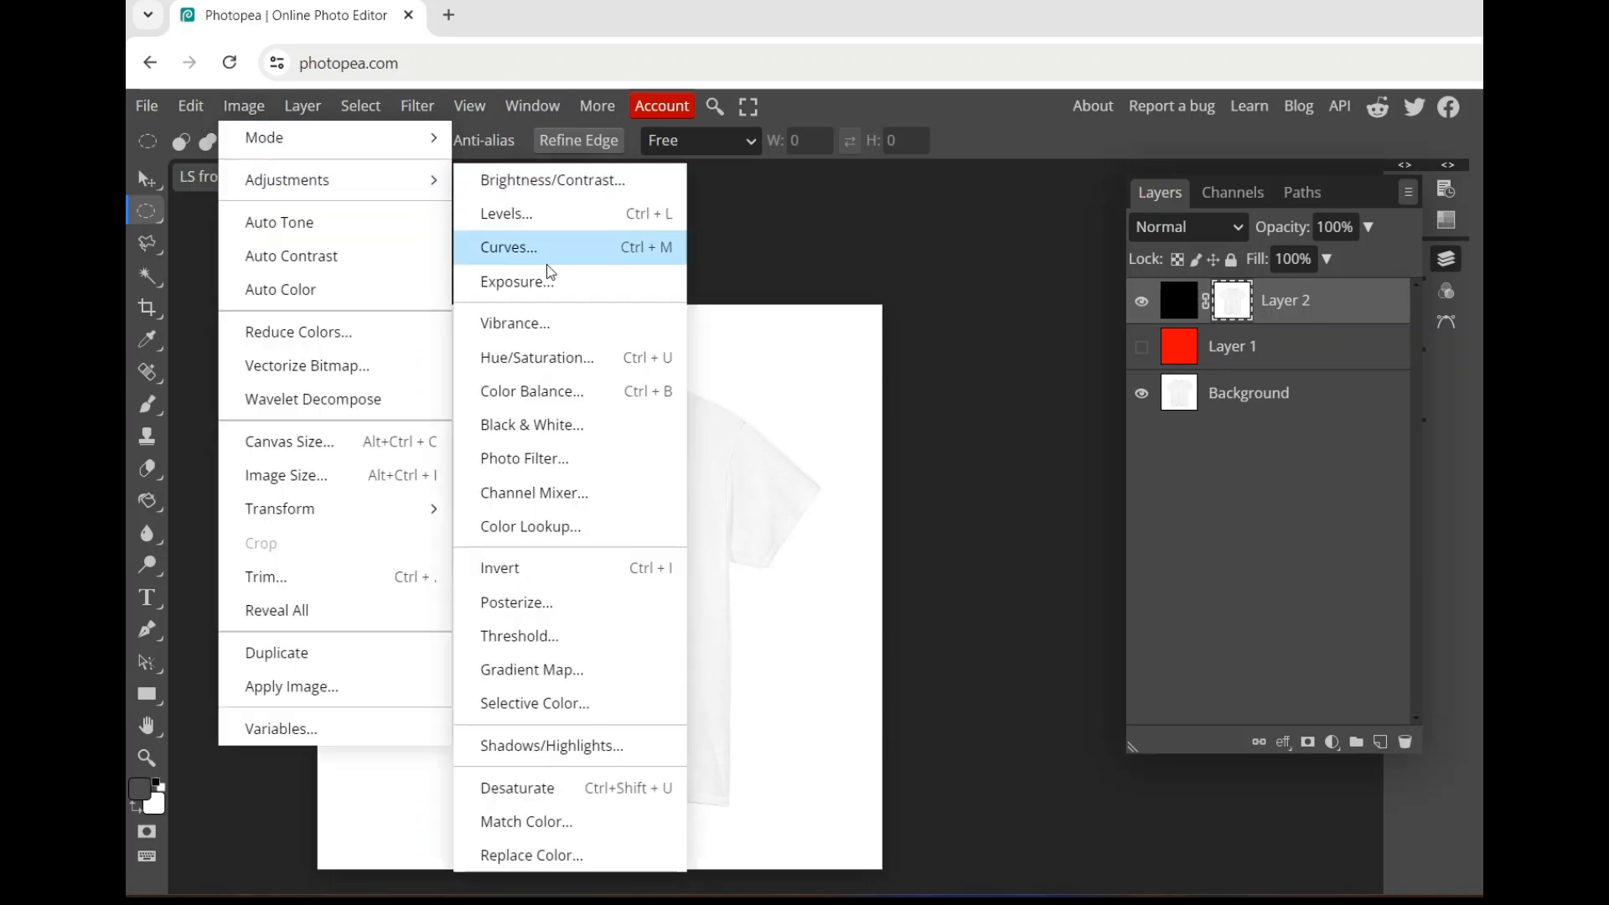
left_click(559, 571)
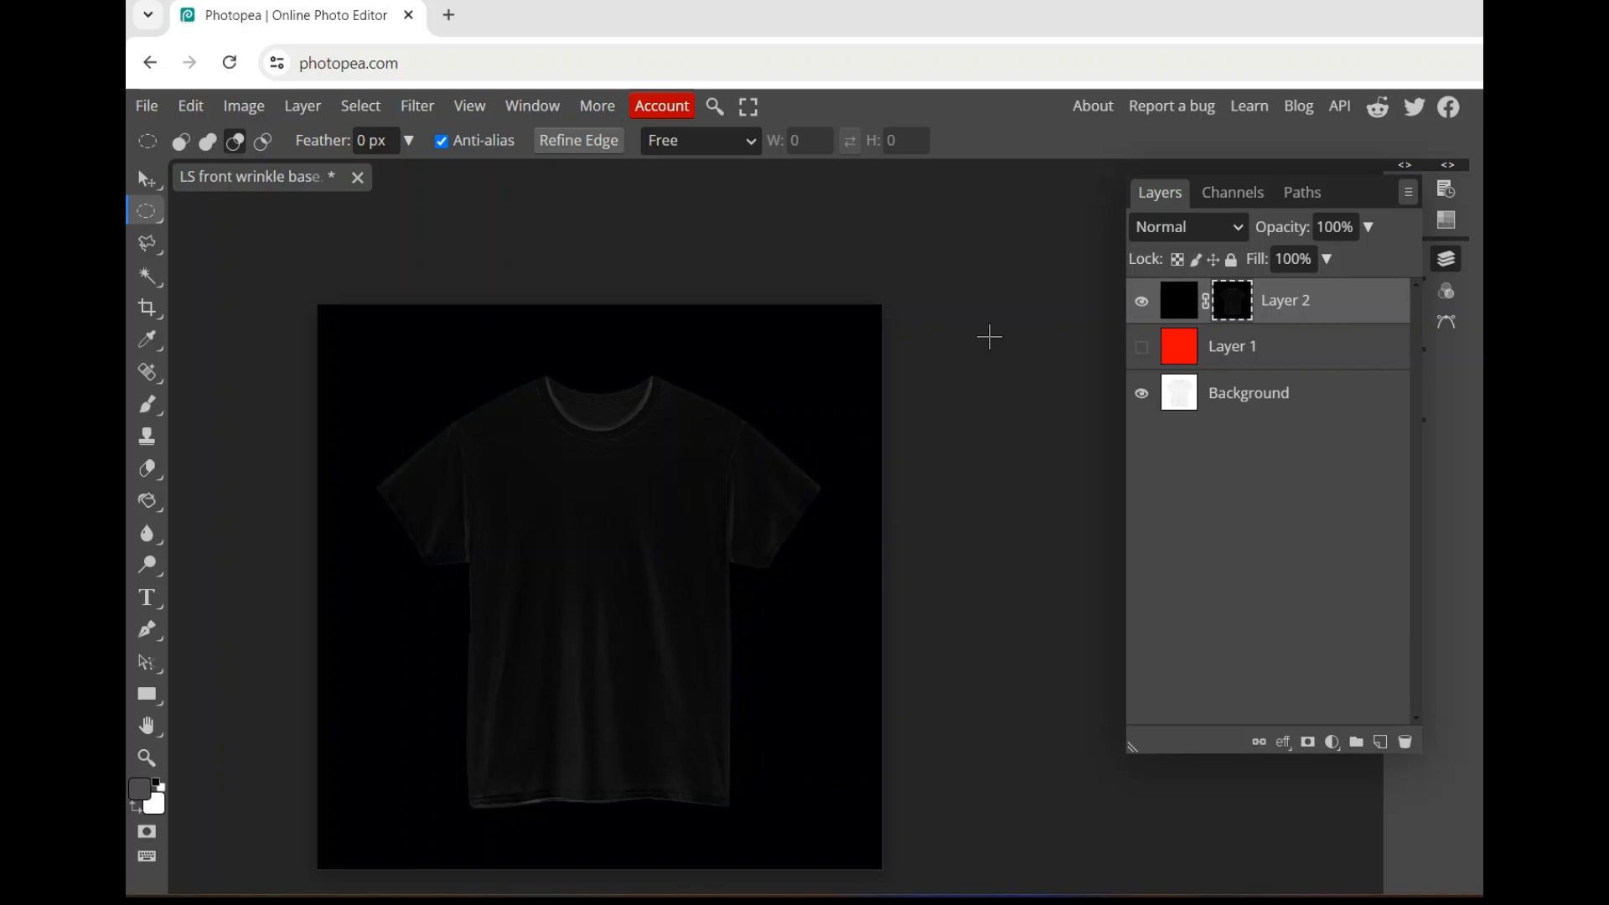
left_click(147, 179)
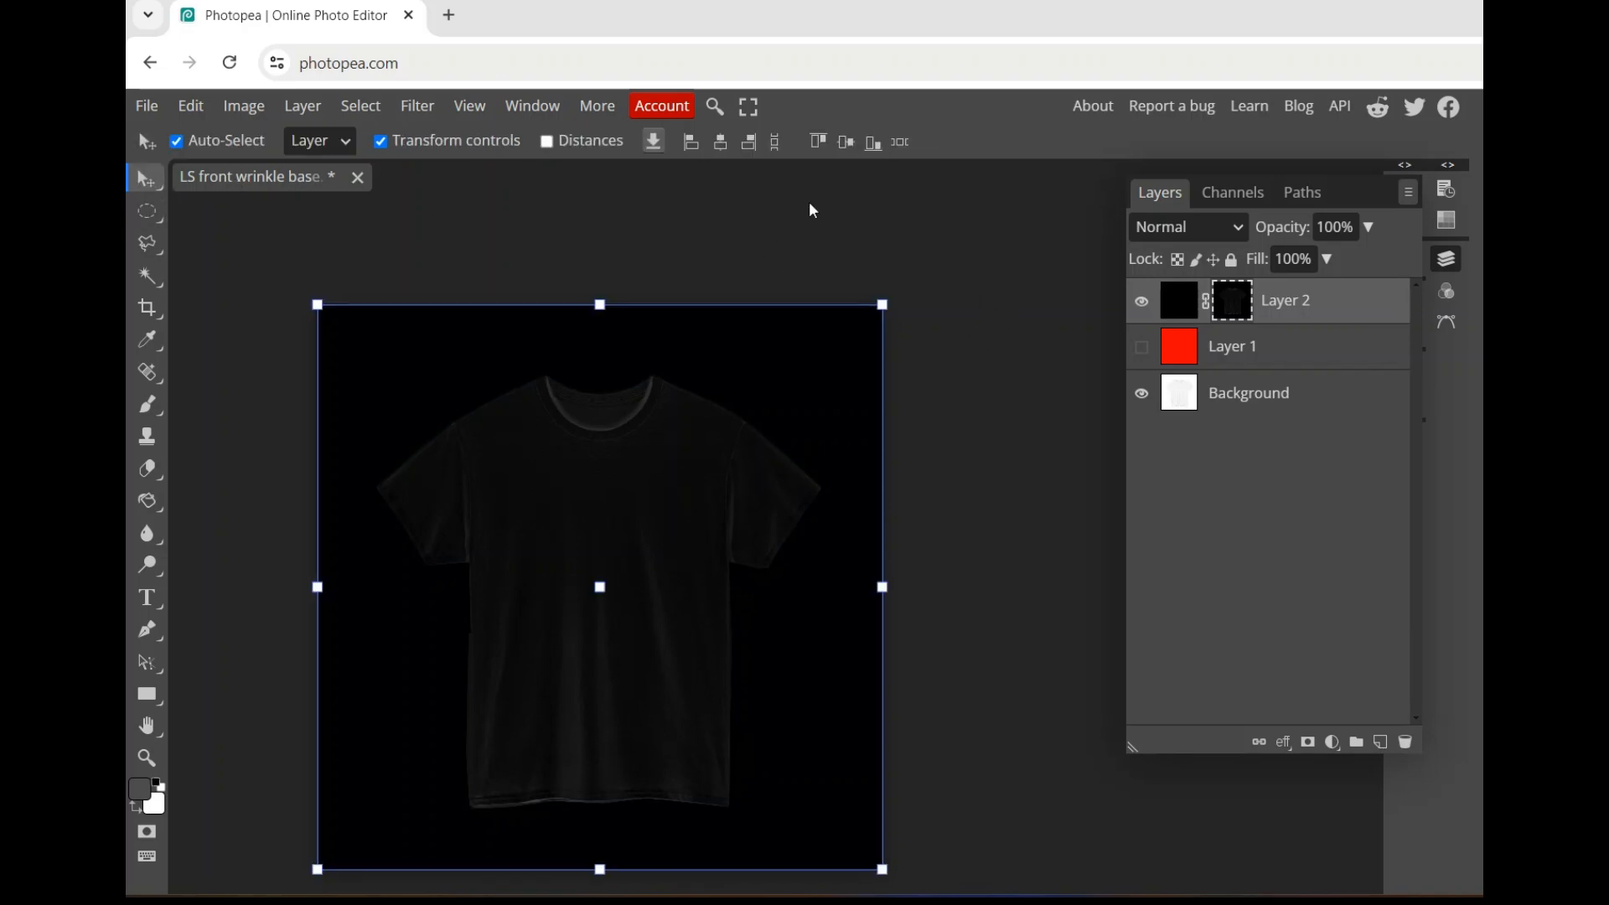
left_click(990, 283)
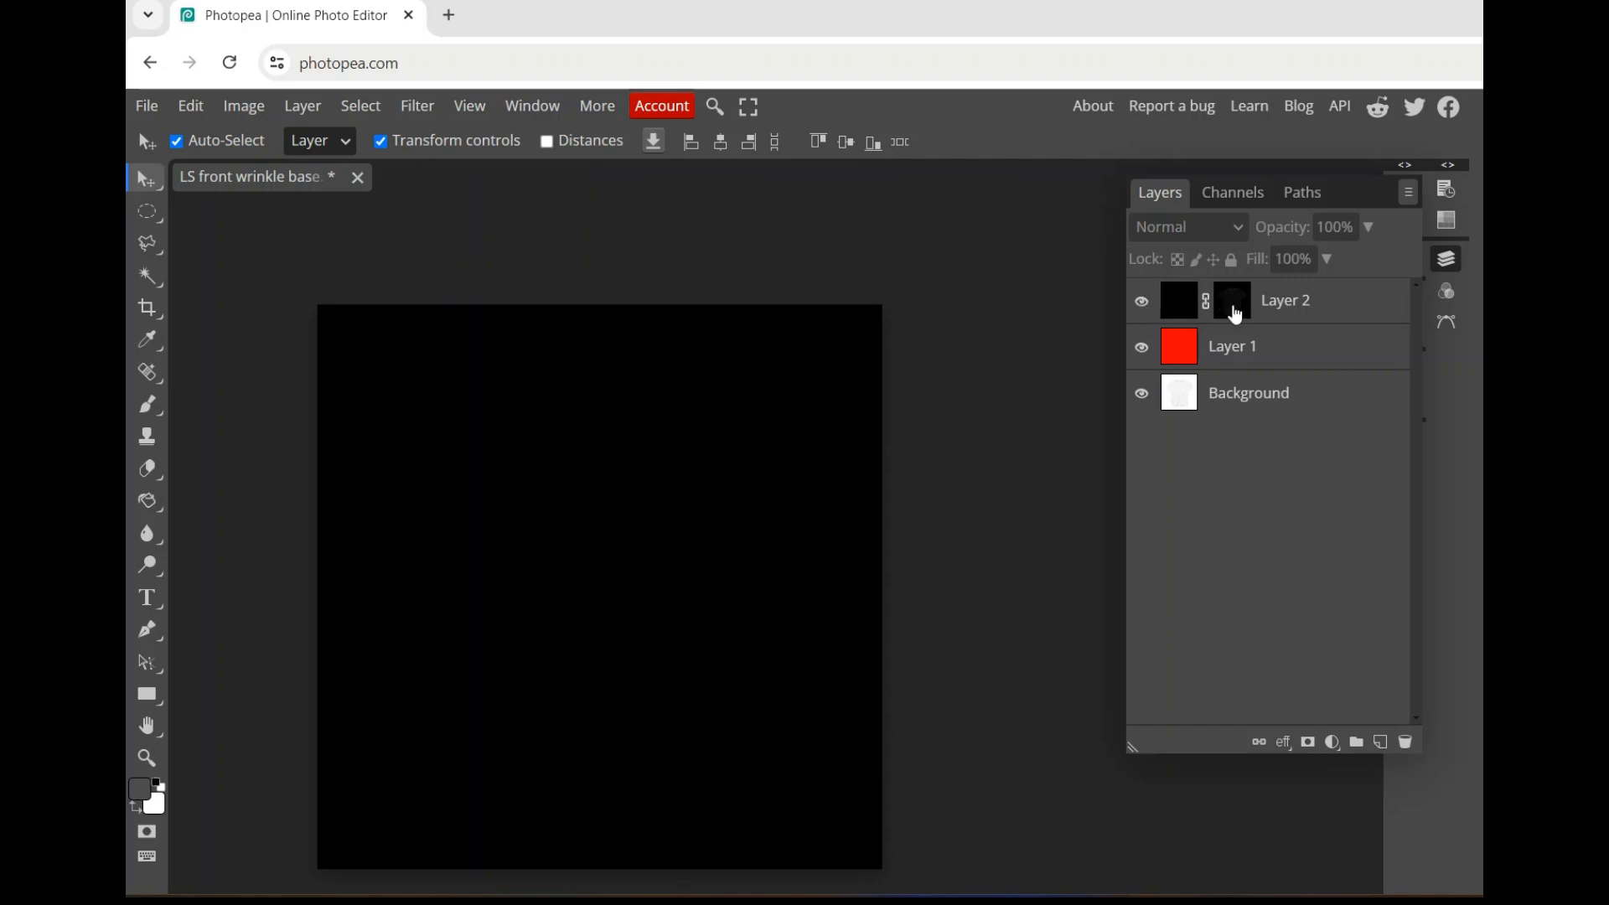
left_click(1238, 313)
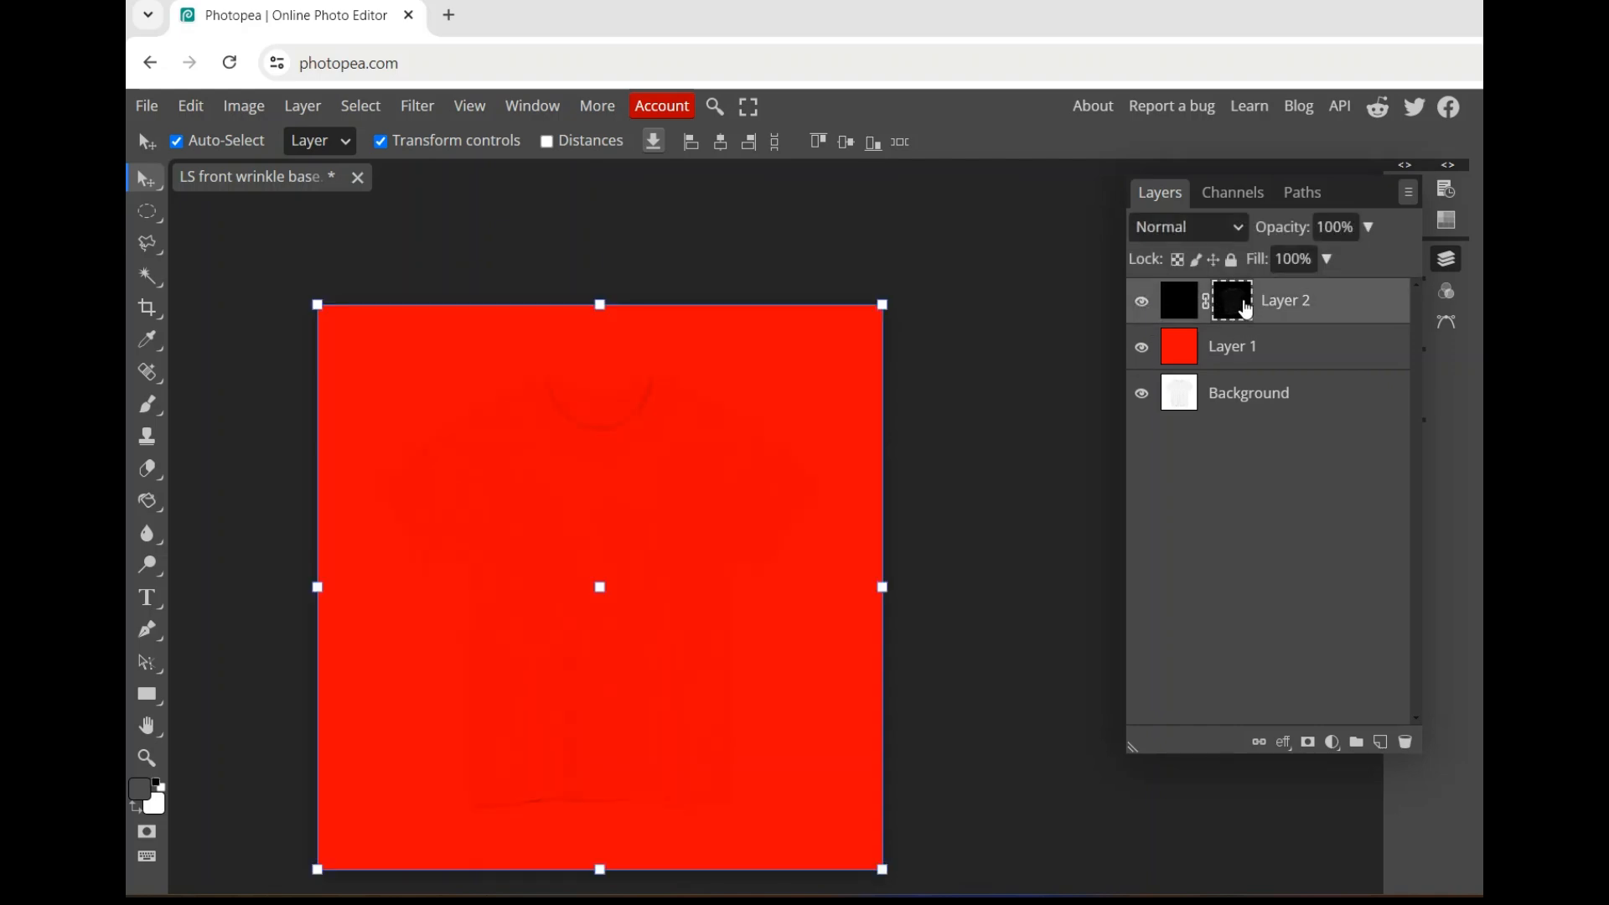
Strengthen the wrinkles in Layer 2's mask with Brightness/Contrast, using brightness 55 and contrast 32
left_click(1054, 335)
left_click(1244, 303)
left_click(242, 109)
mouse_move(294, 181)
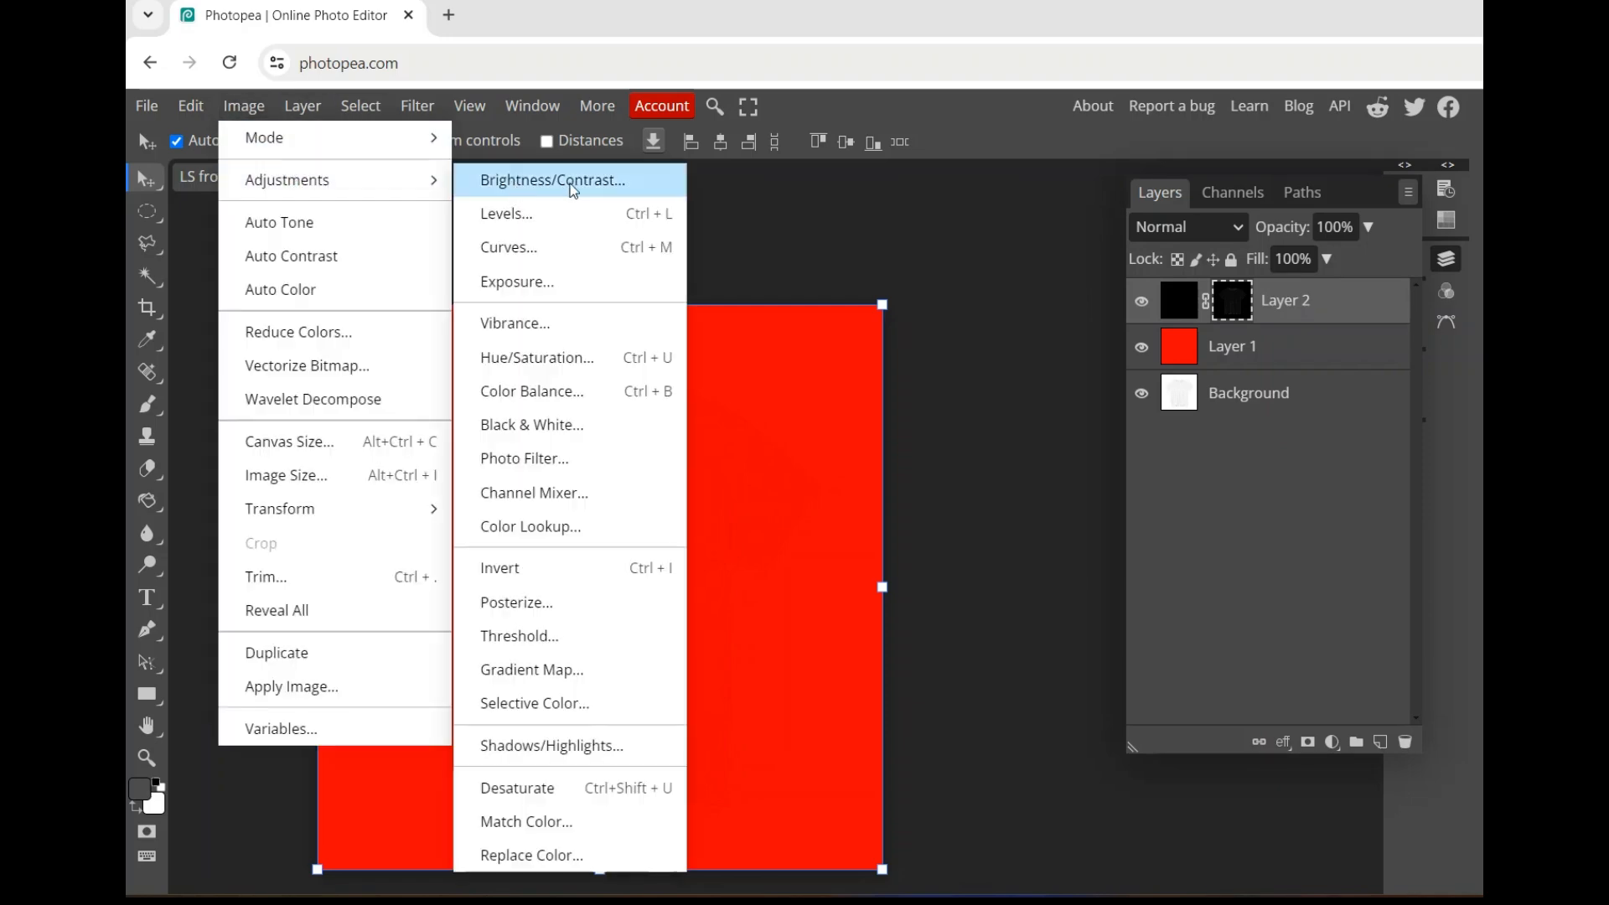
left_click(577, 190)
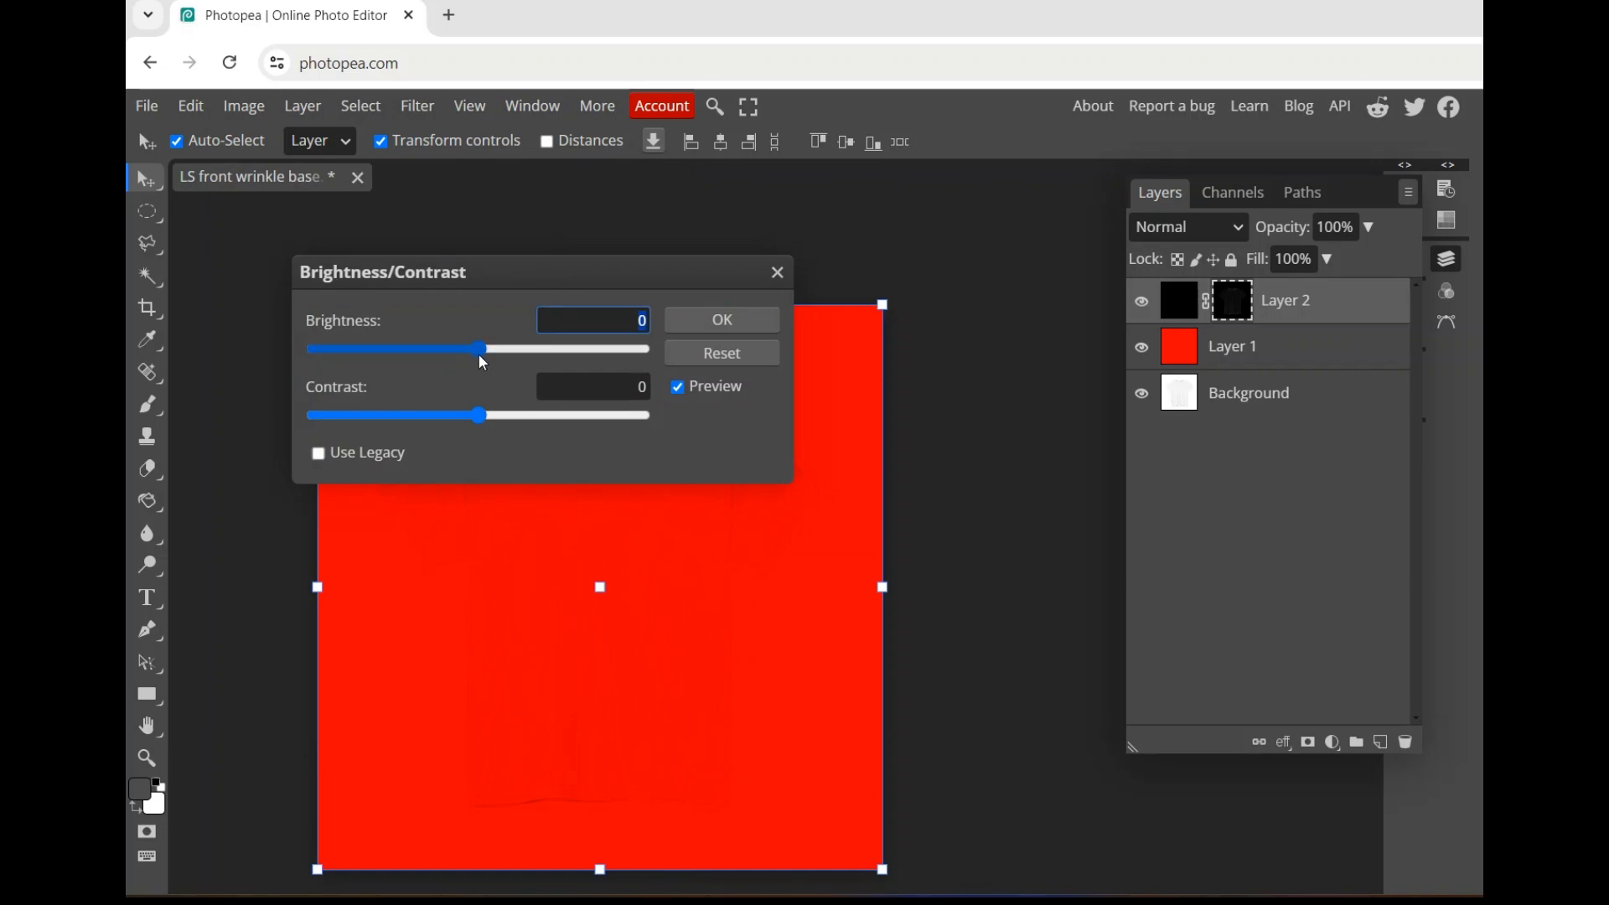
left_click_drag(503, 282, 598, 117)
left_click_drag(573, 183, 634, 196)
left_click_drag(580, 253, 652, 298)
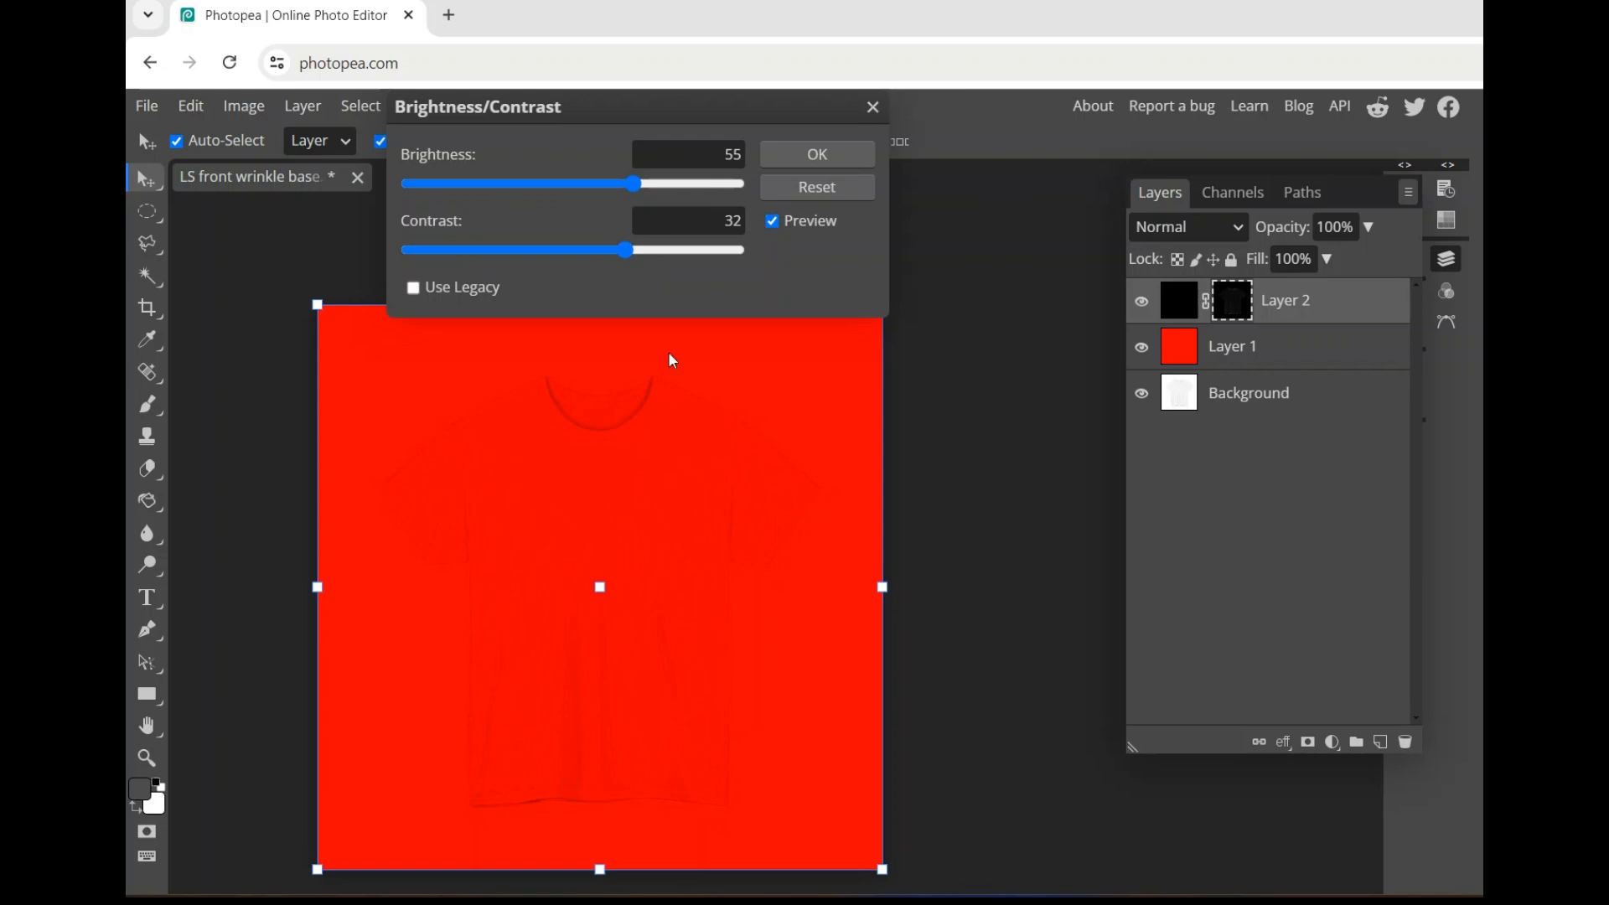
left_click(831, 157)
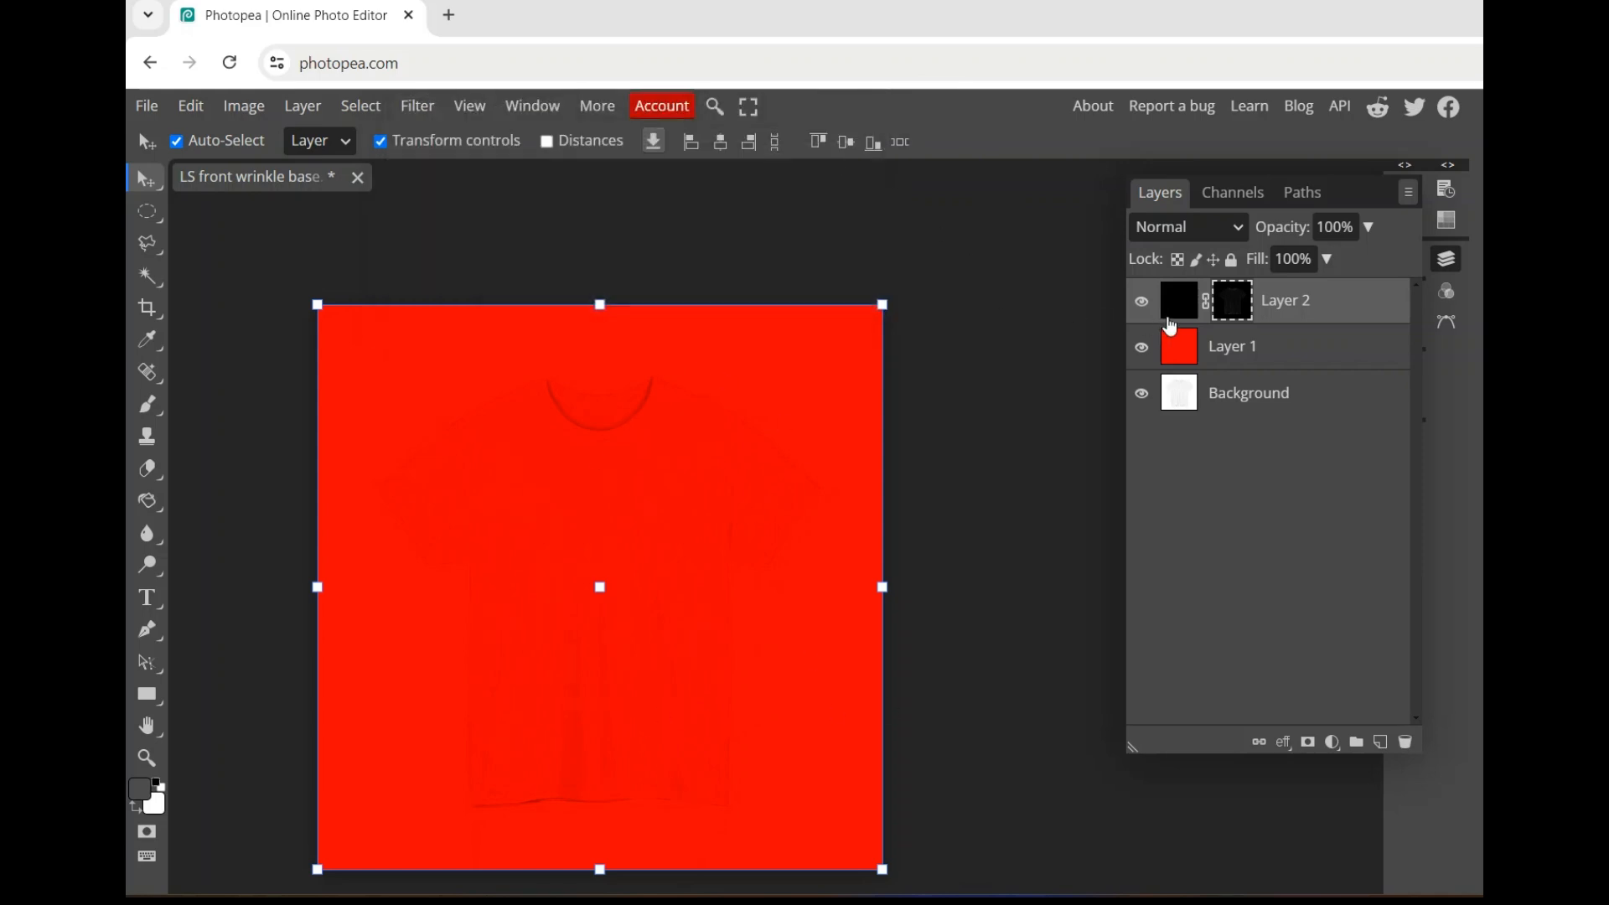
Hide Layer 1 and the Background so only the wrinkle overlay shows on transparency
left_click(1143, 352)
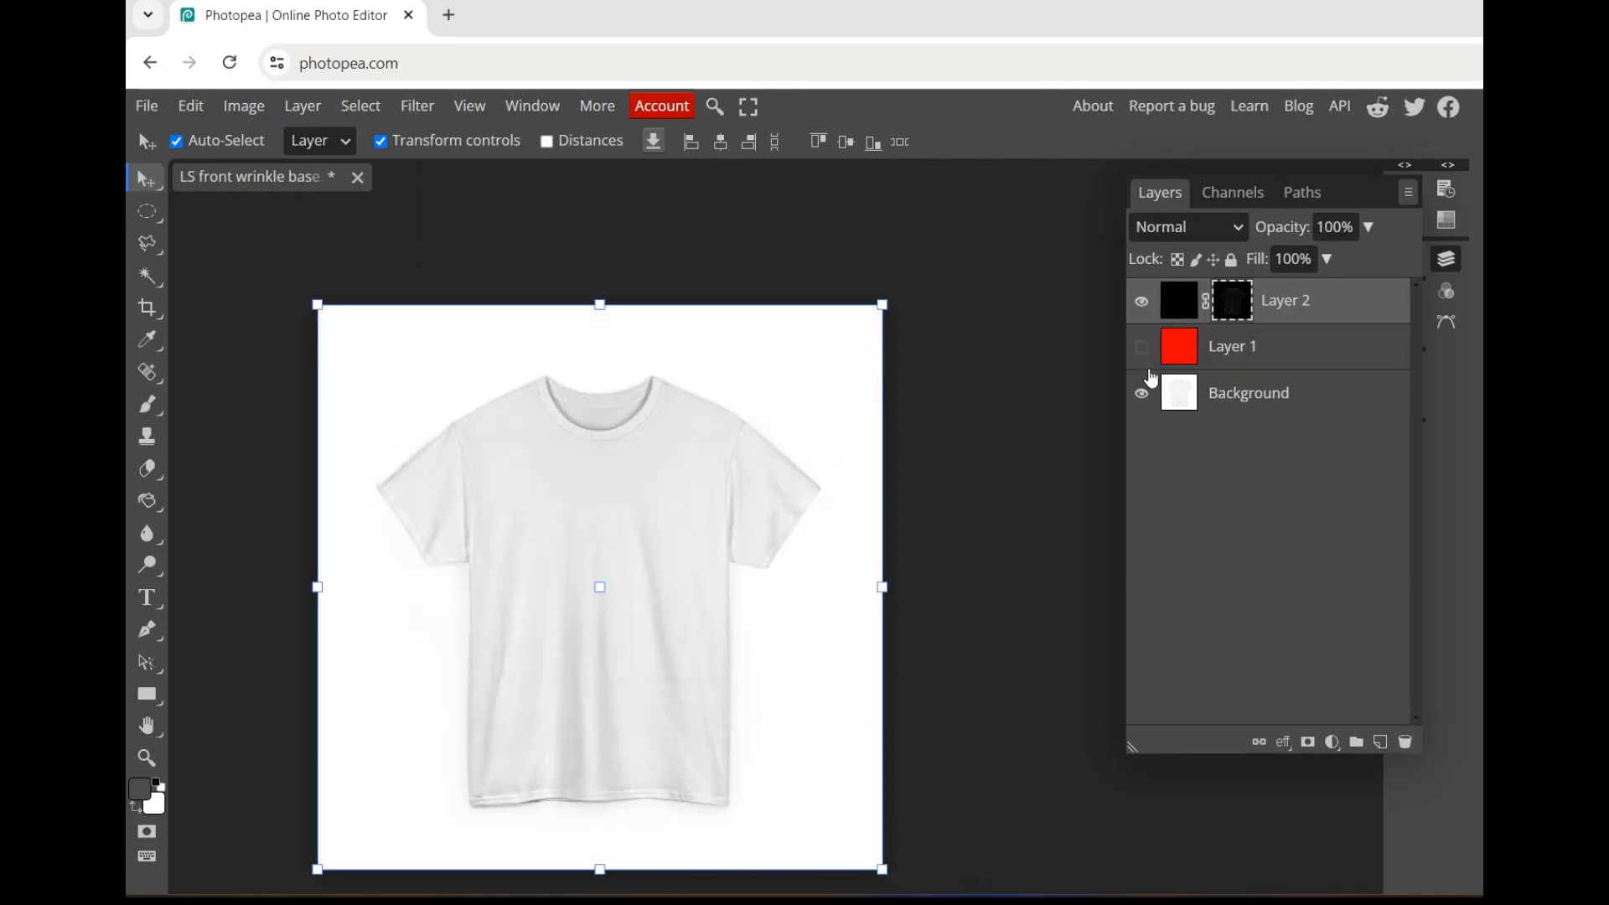
left_click(1145, 401)
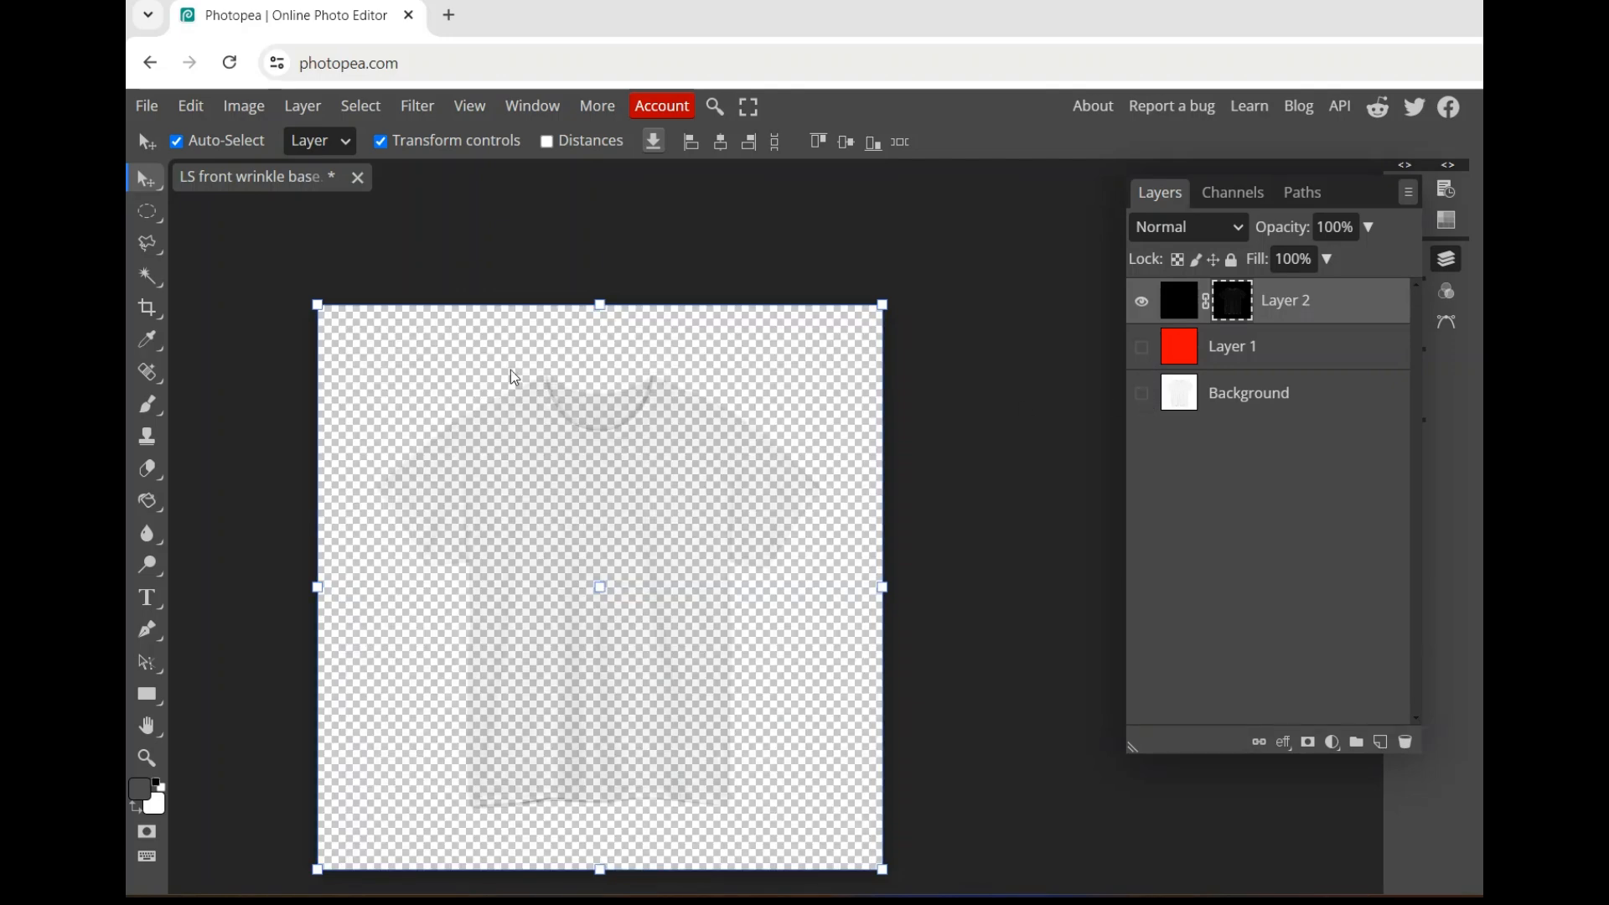
scroll(563, 639, "up", 3)
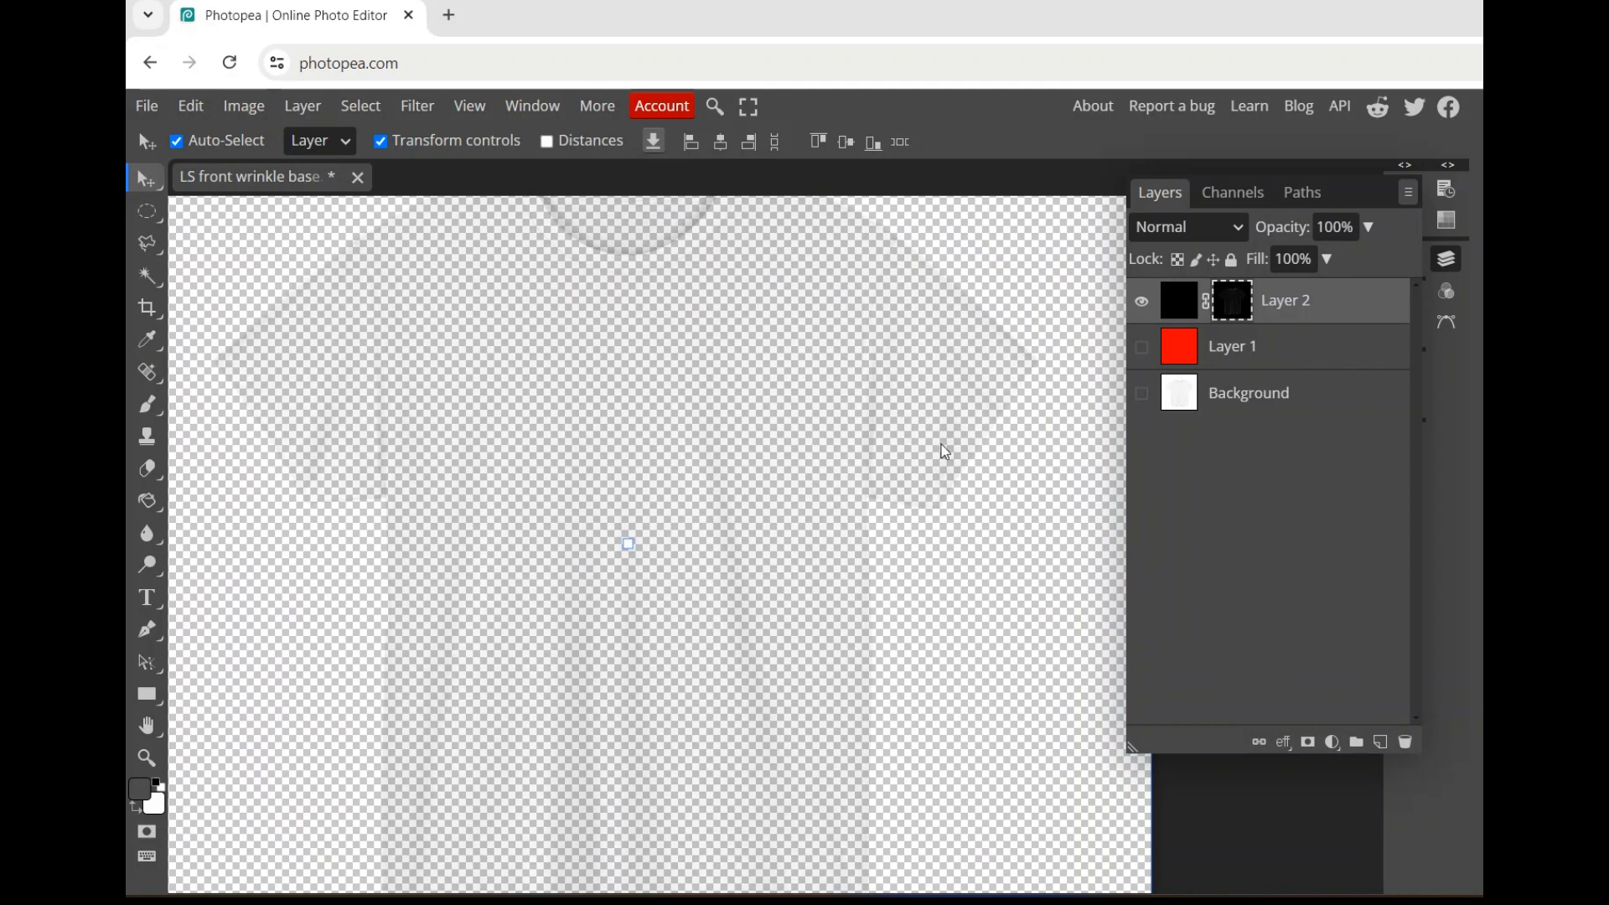
scroll(775, 503, "down", 2)
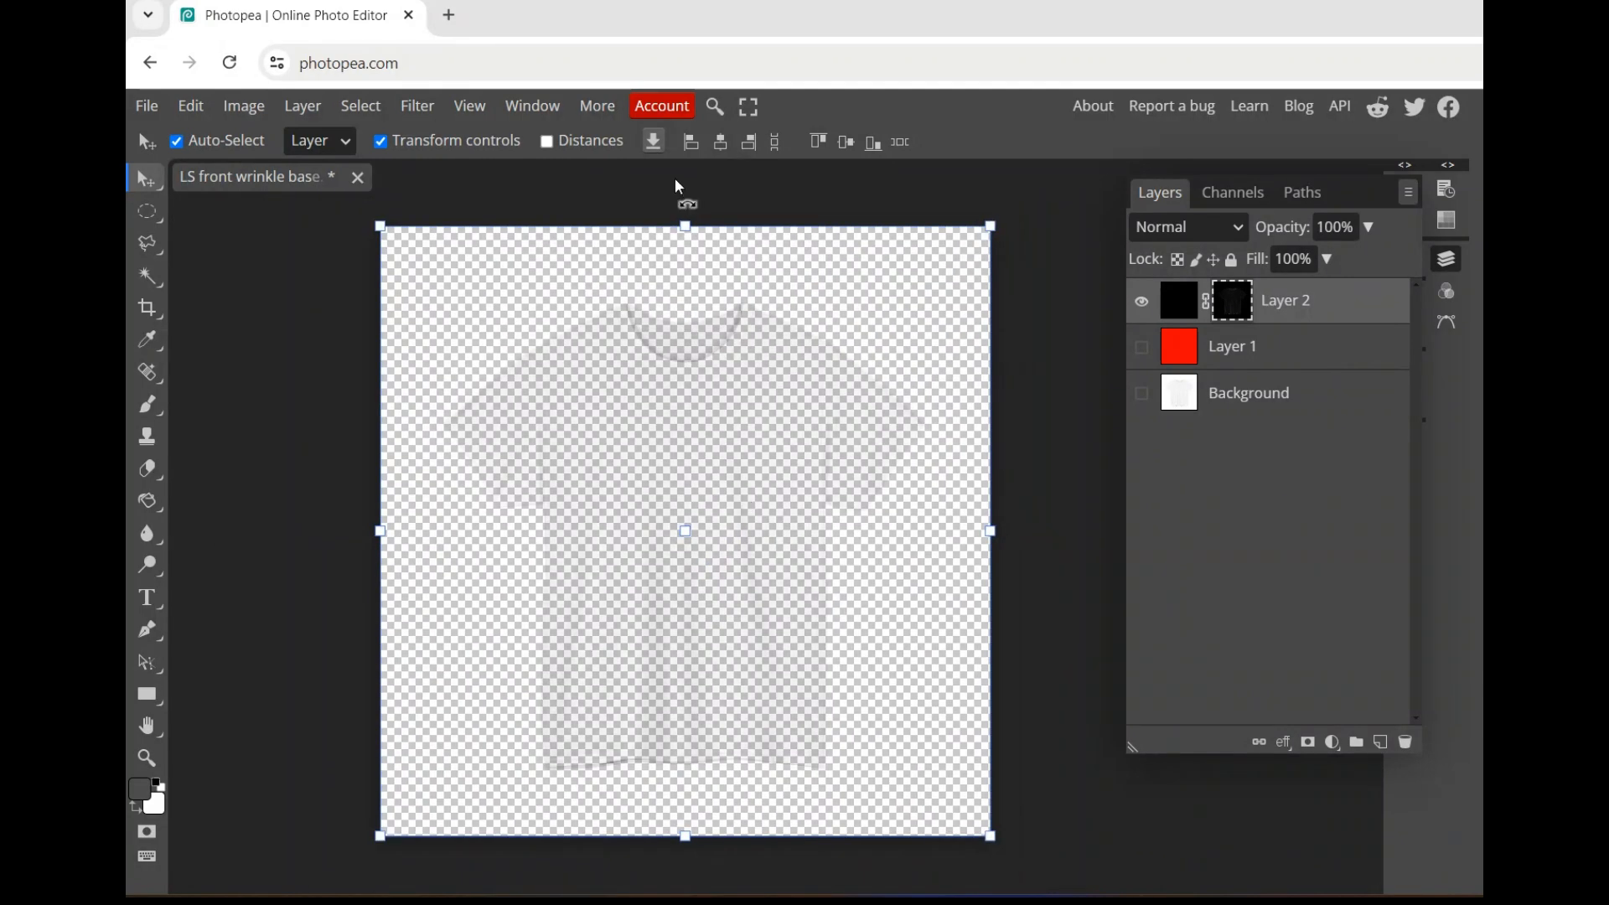
Turn off the transform controls and export the transparent wrinkle overlay as a 2048 × 2048 px PNG at 100% quality
left_click(379, 141)
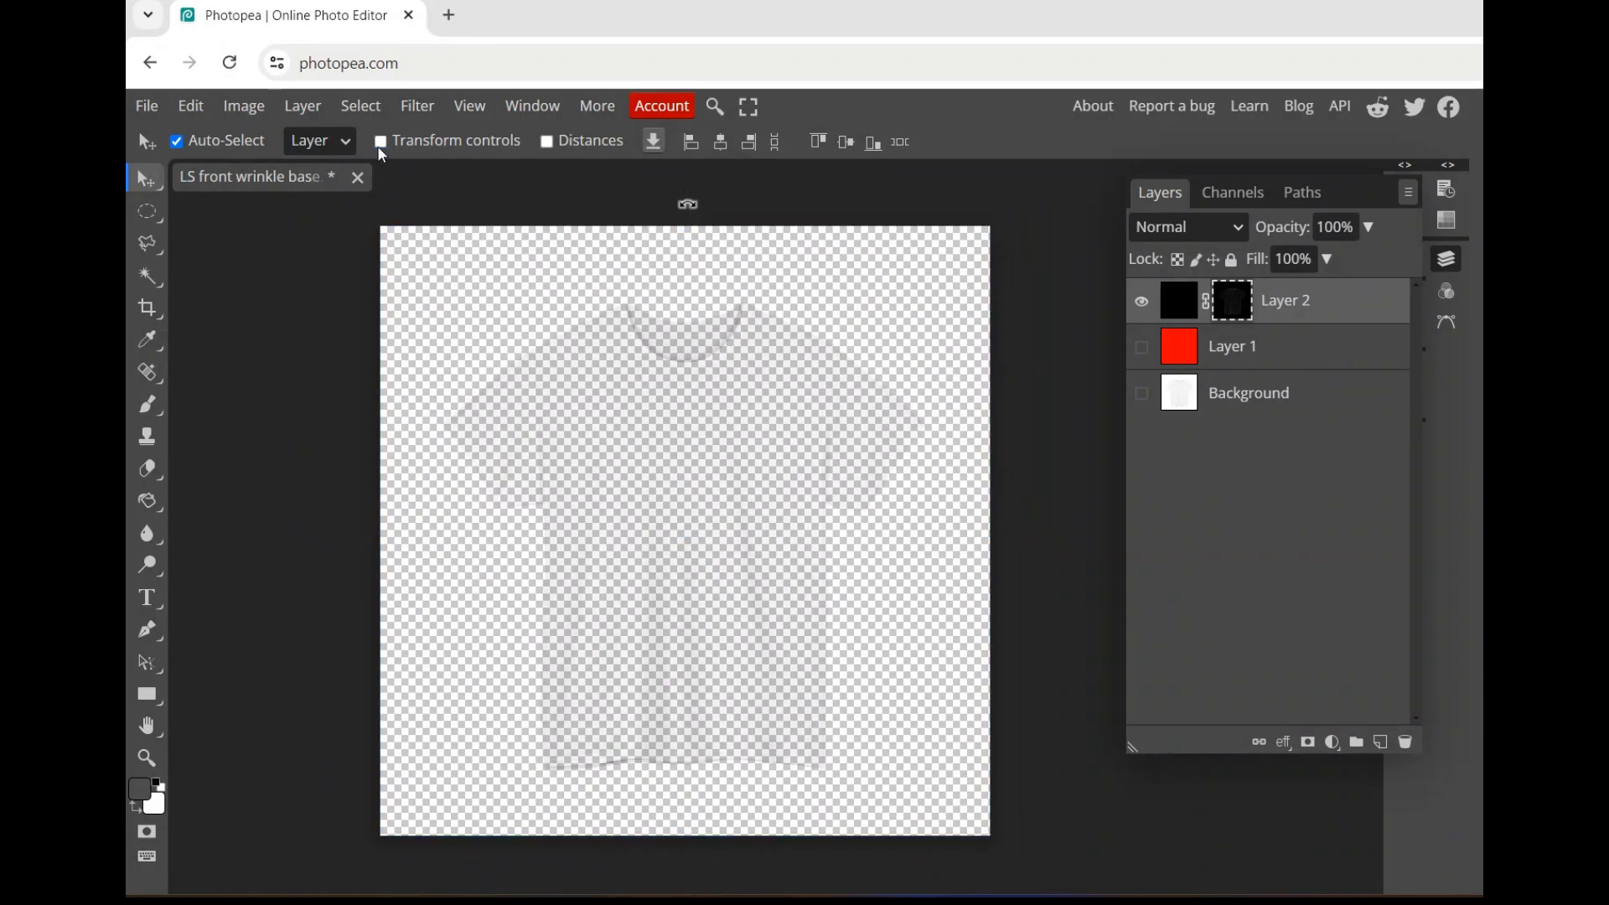
left_click(147, 109)
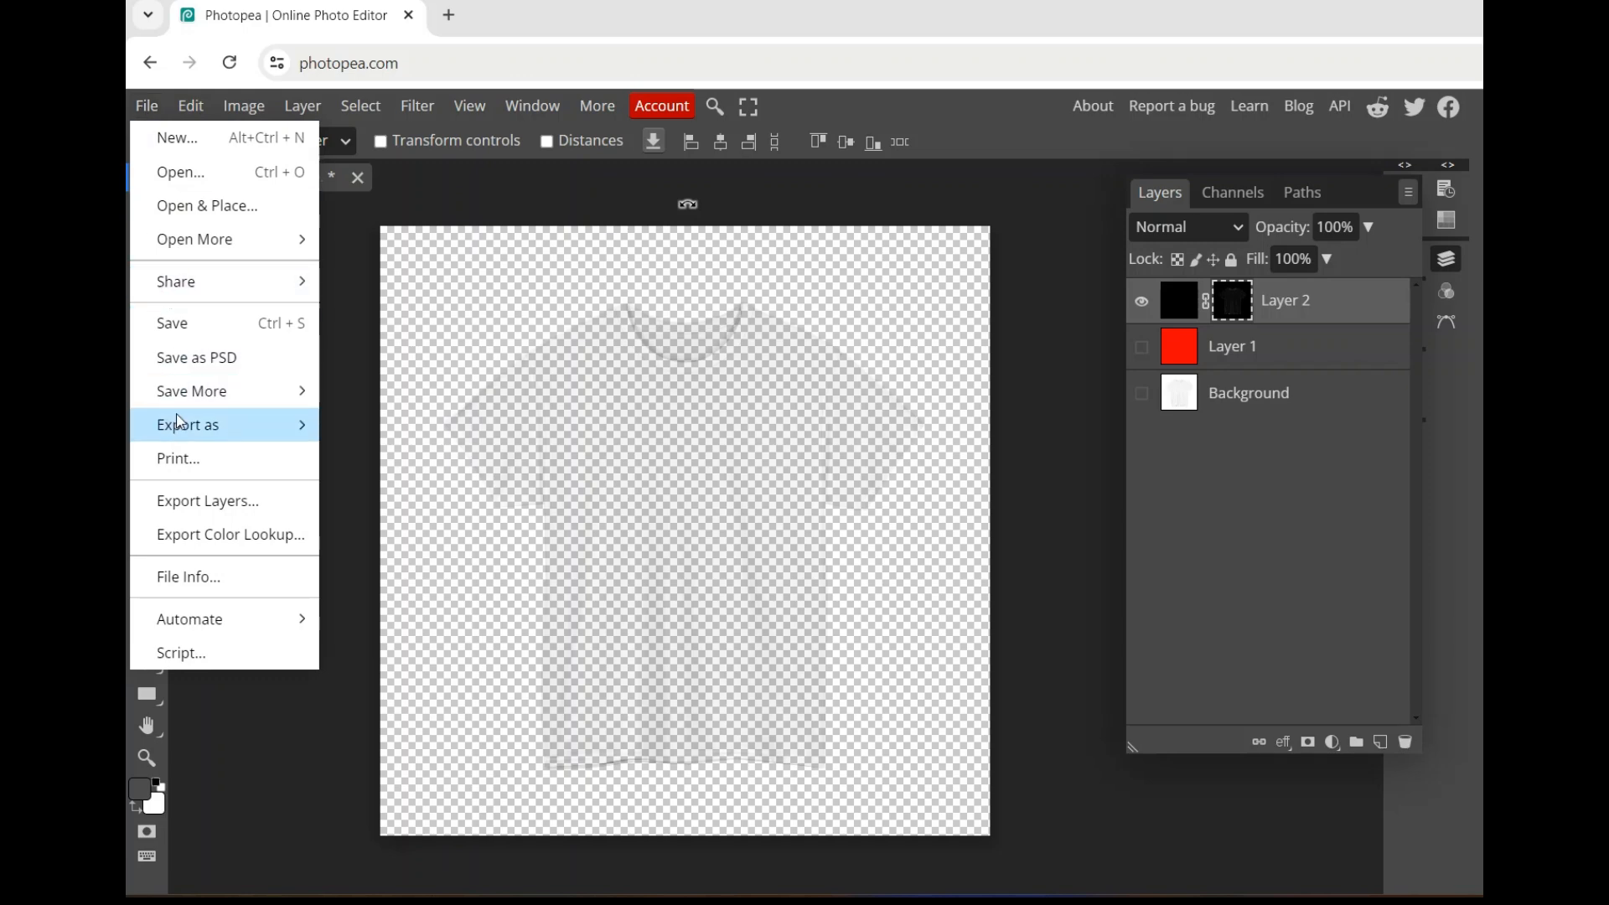
mouse_move(181, 432)
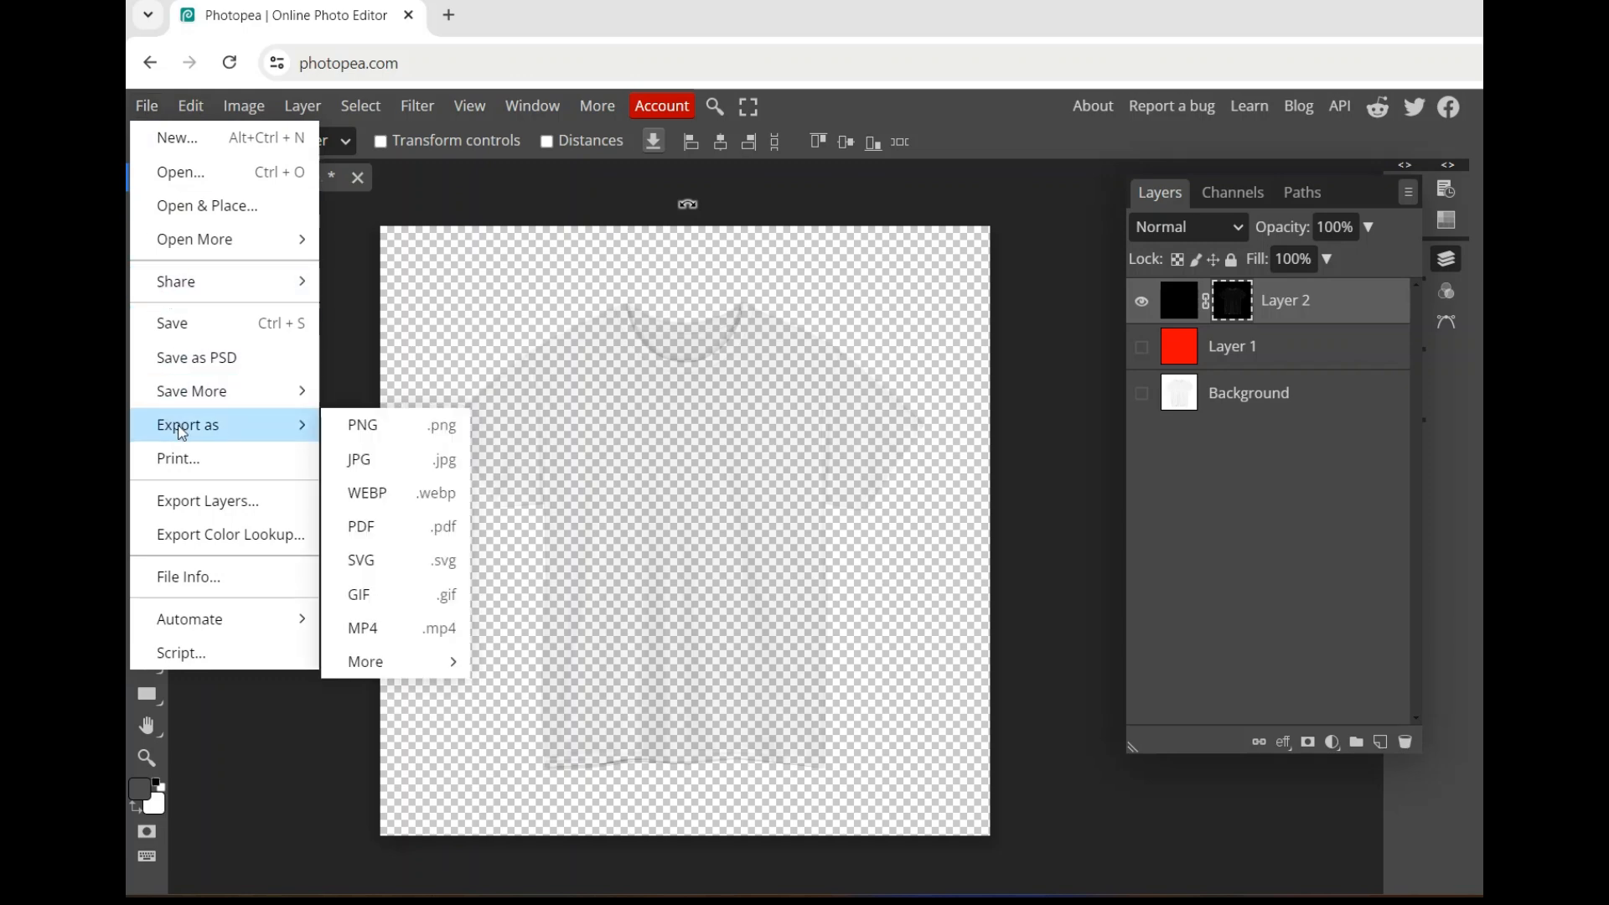
left_click(392, 429)
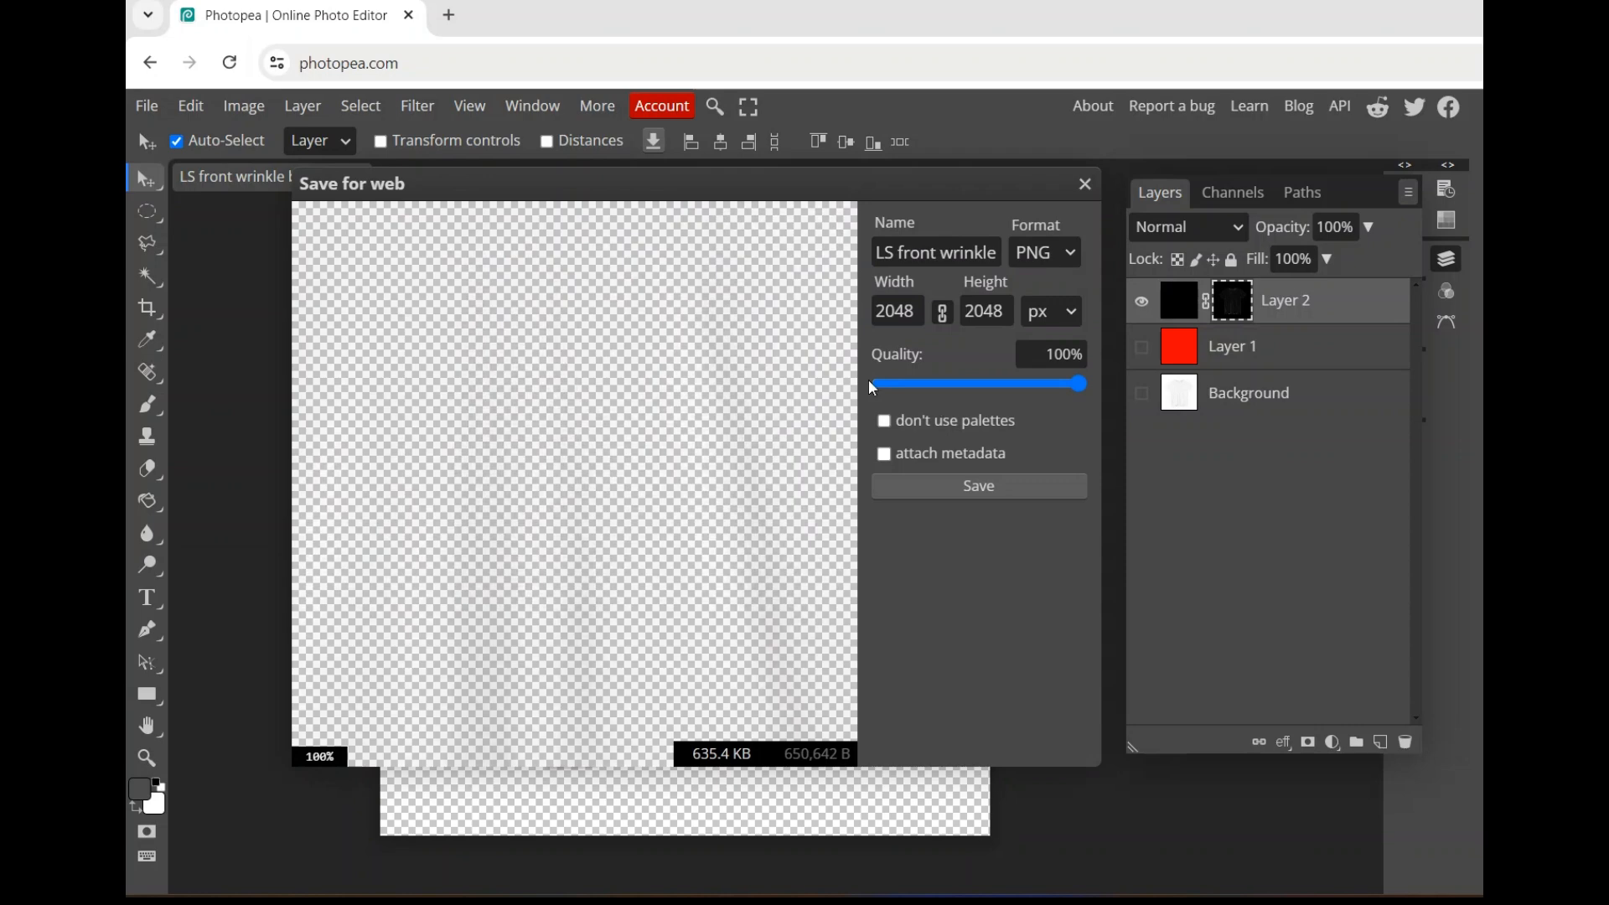
left_click(996, 494)
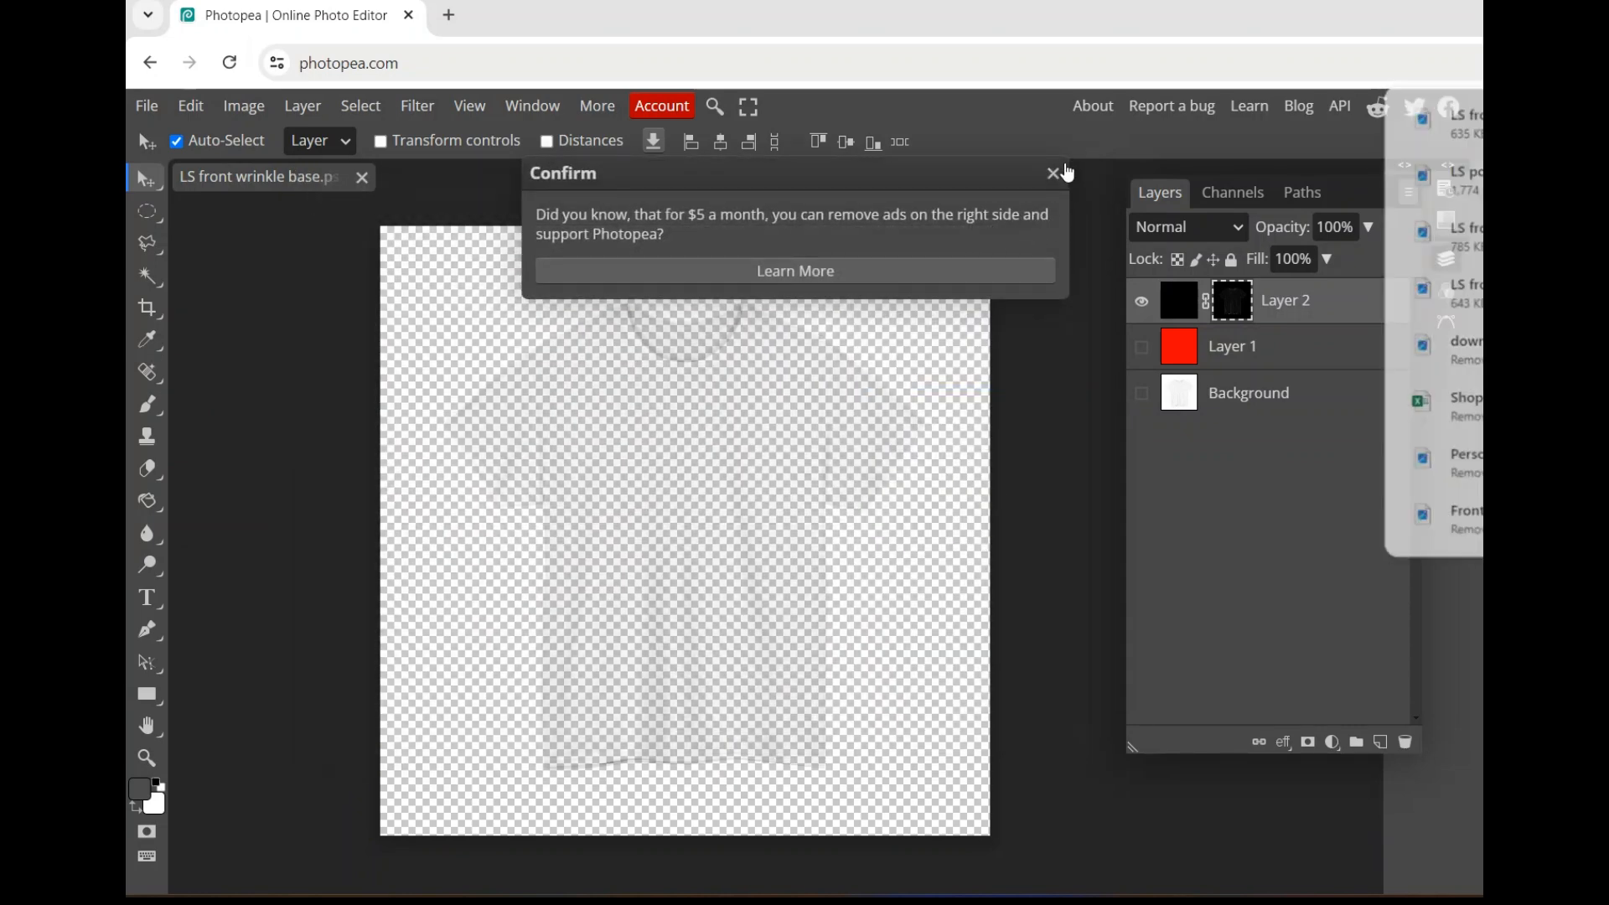
left_click(1066, 172)
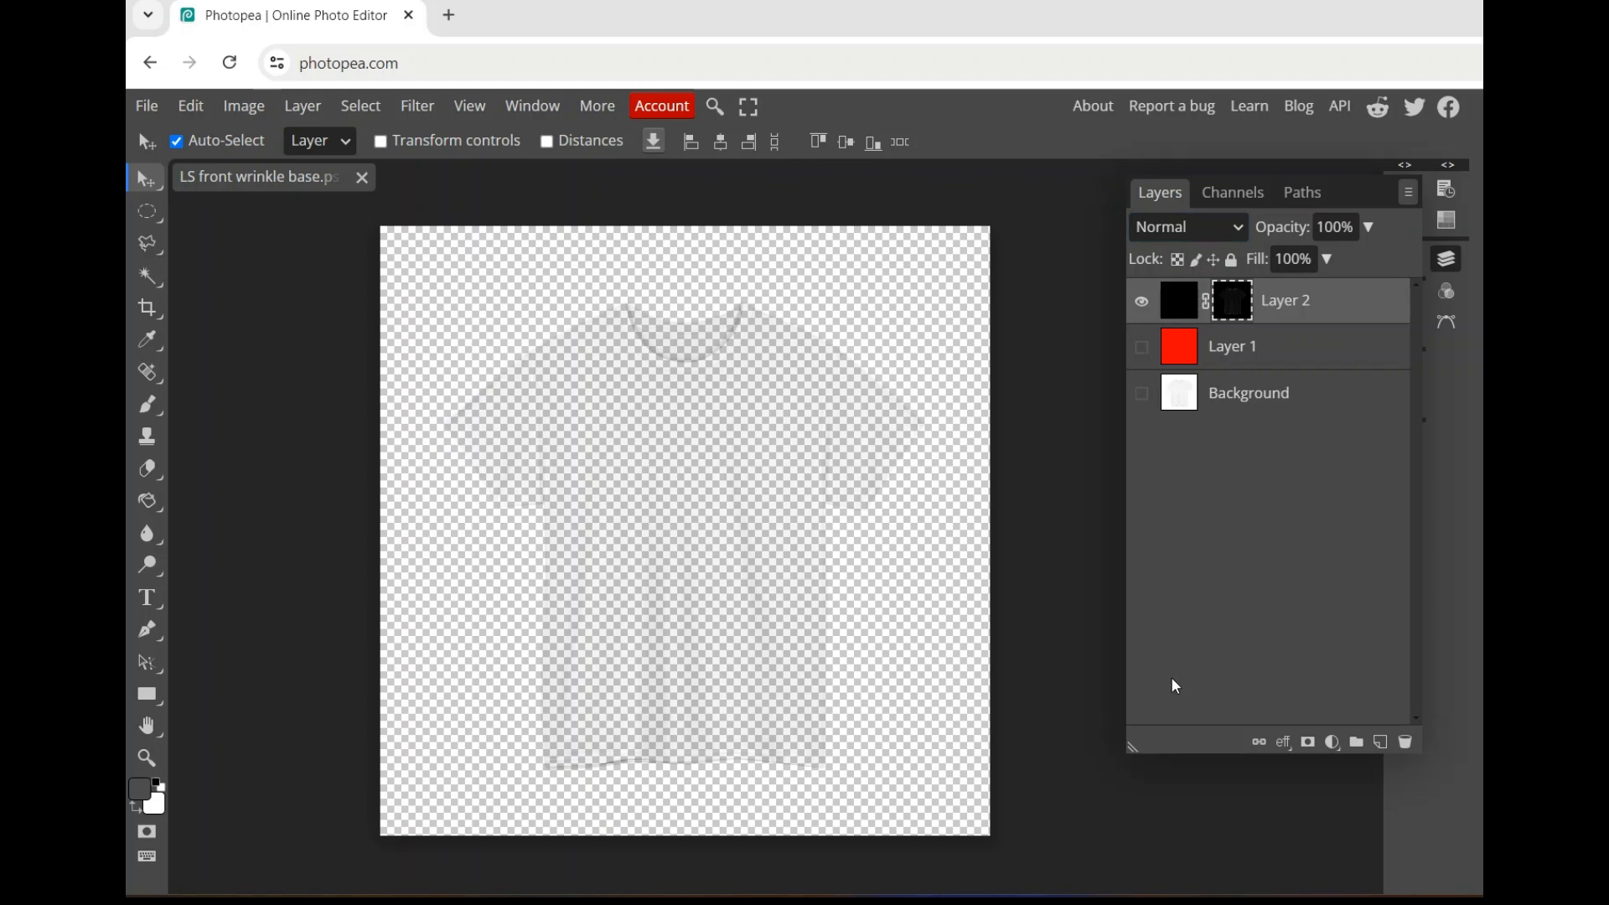
Switch to Customily, add a dynamic image element to the shirt preview, and name its layer "Texture overlay"
key("alt+Tab")
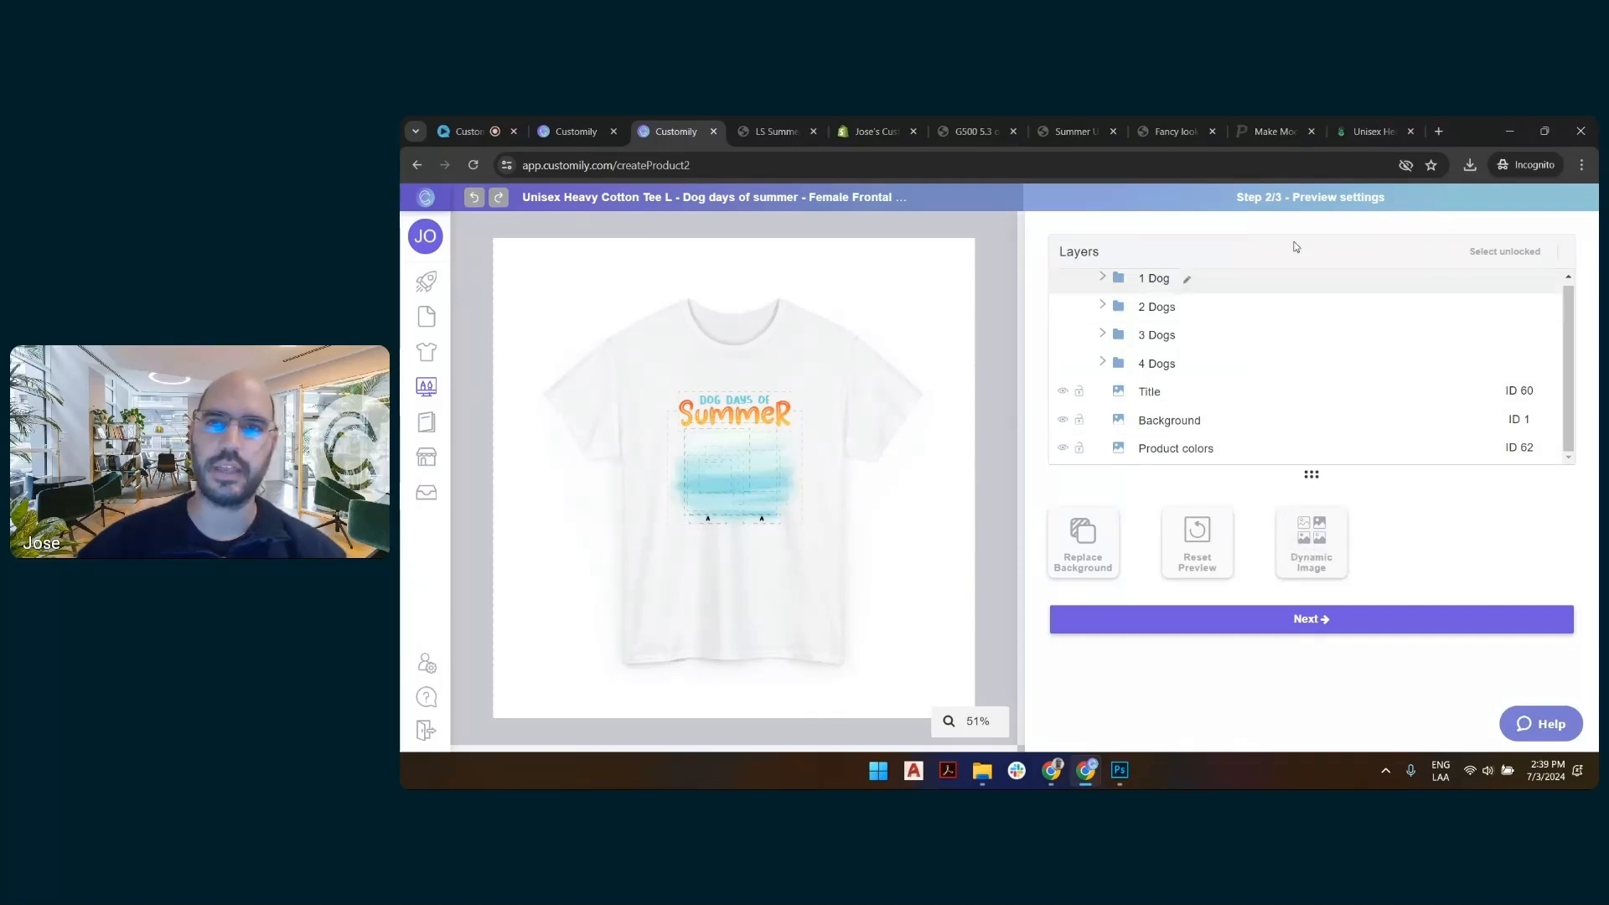
left_click(1311, 541)
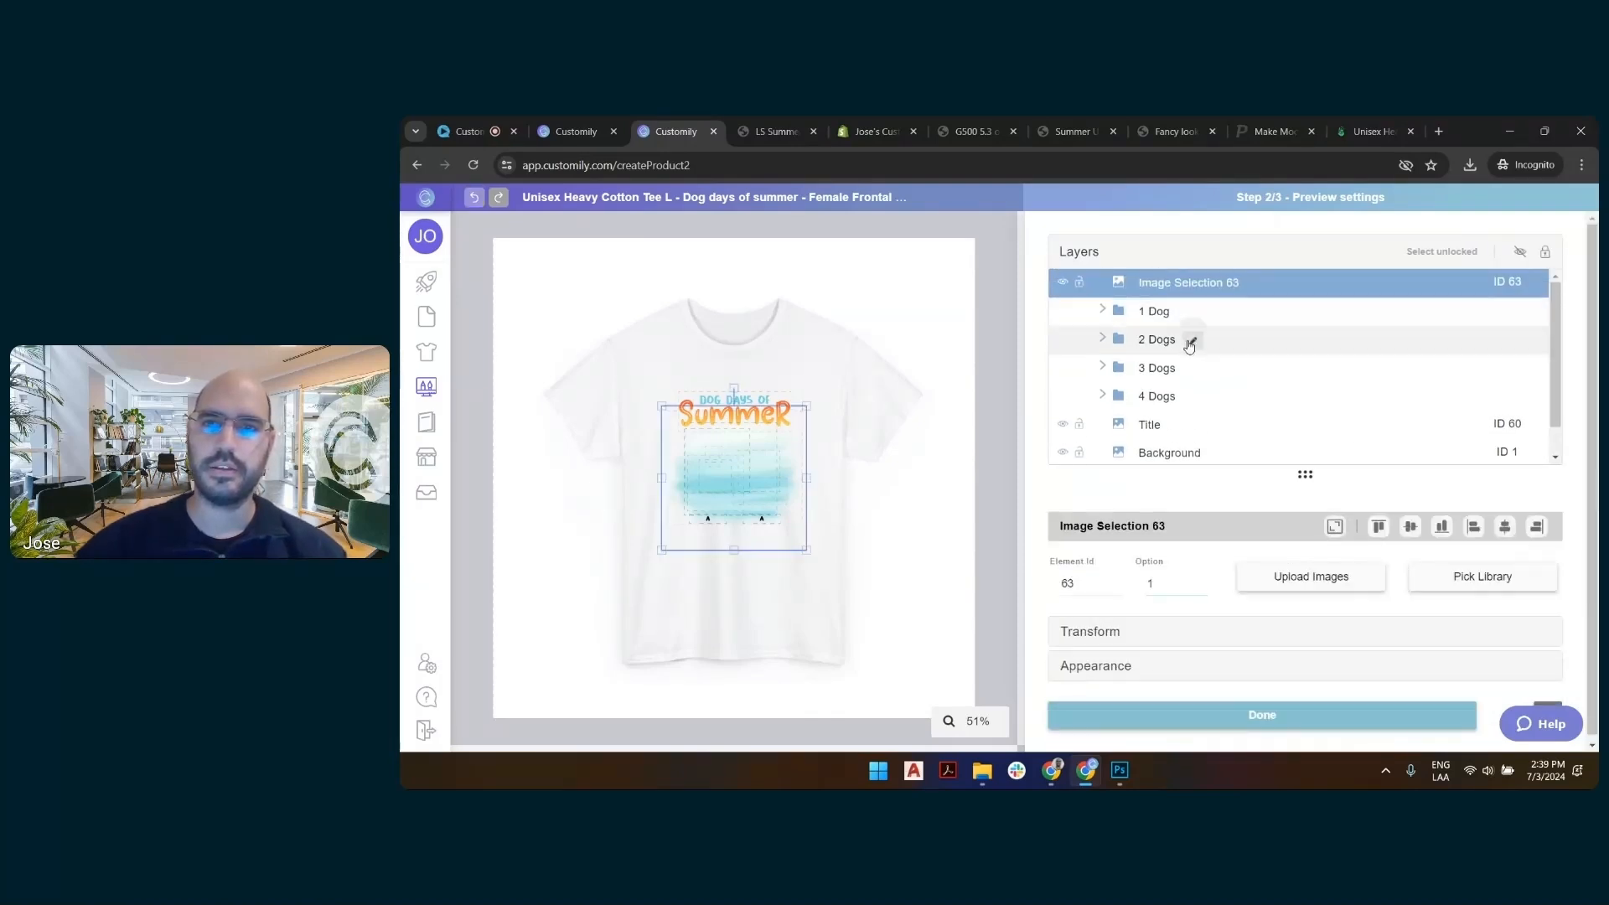
double_click(1238, 285)
triple_click(1209, 285)
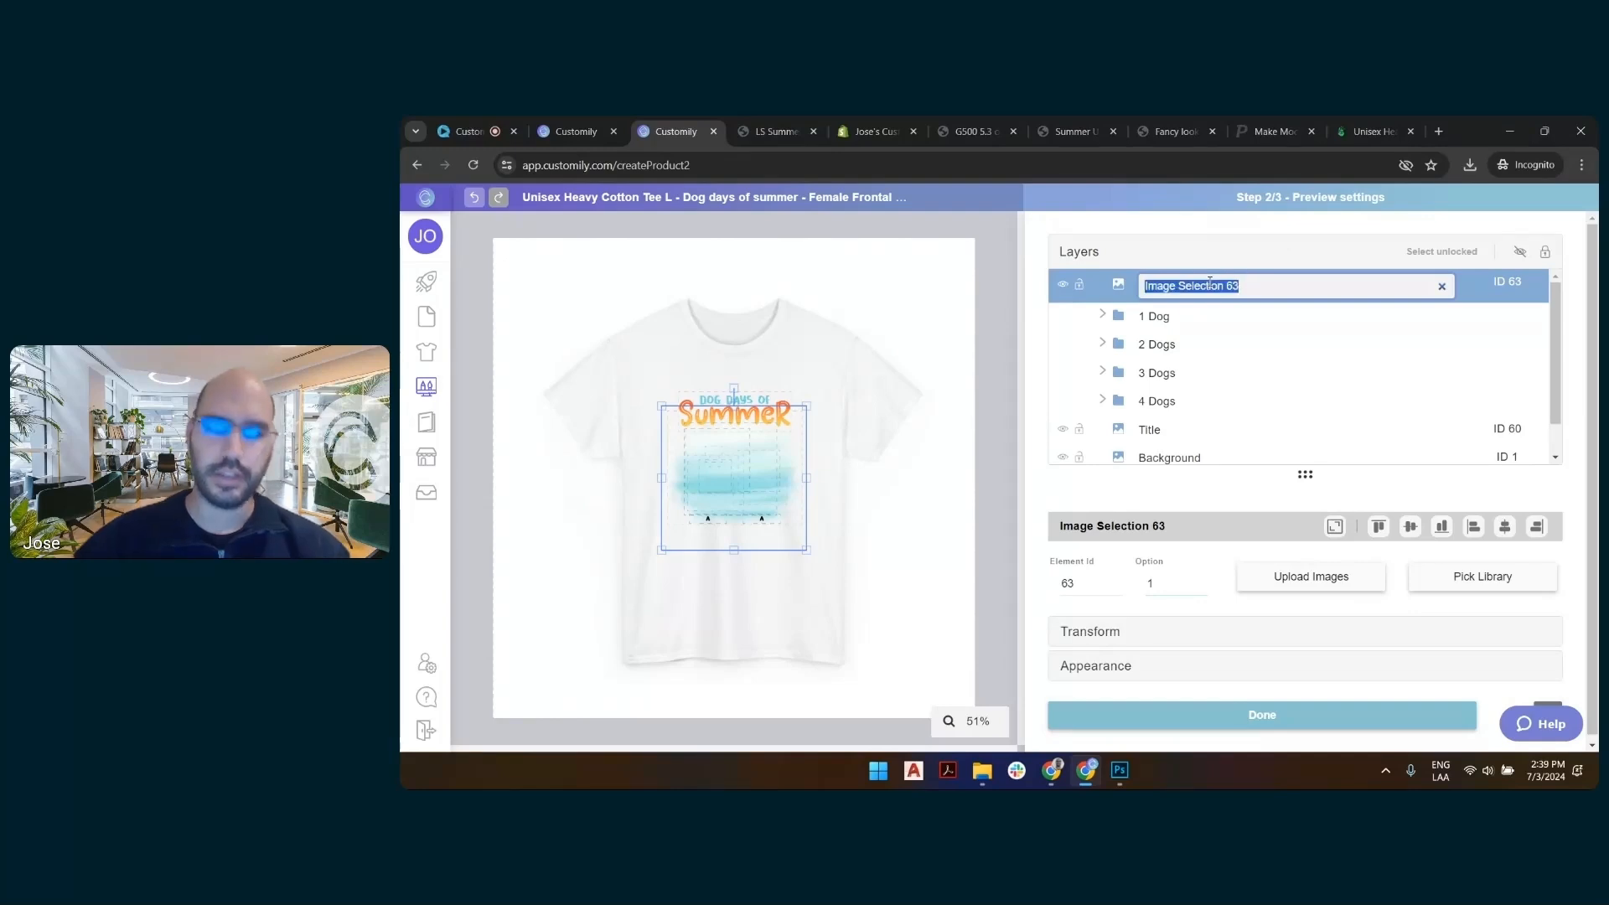
type("Texture overlay")
key("Return")
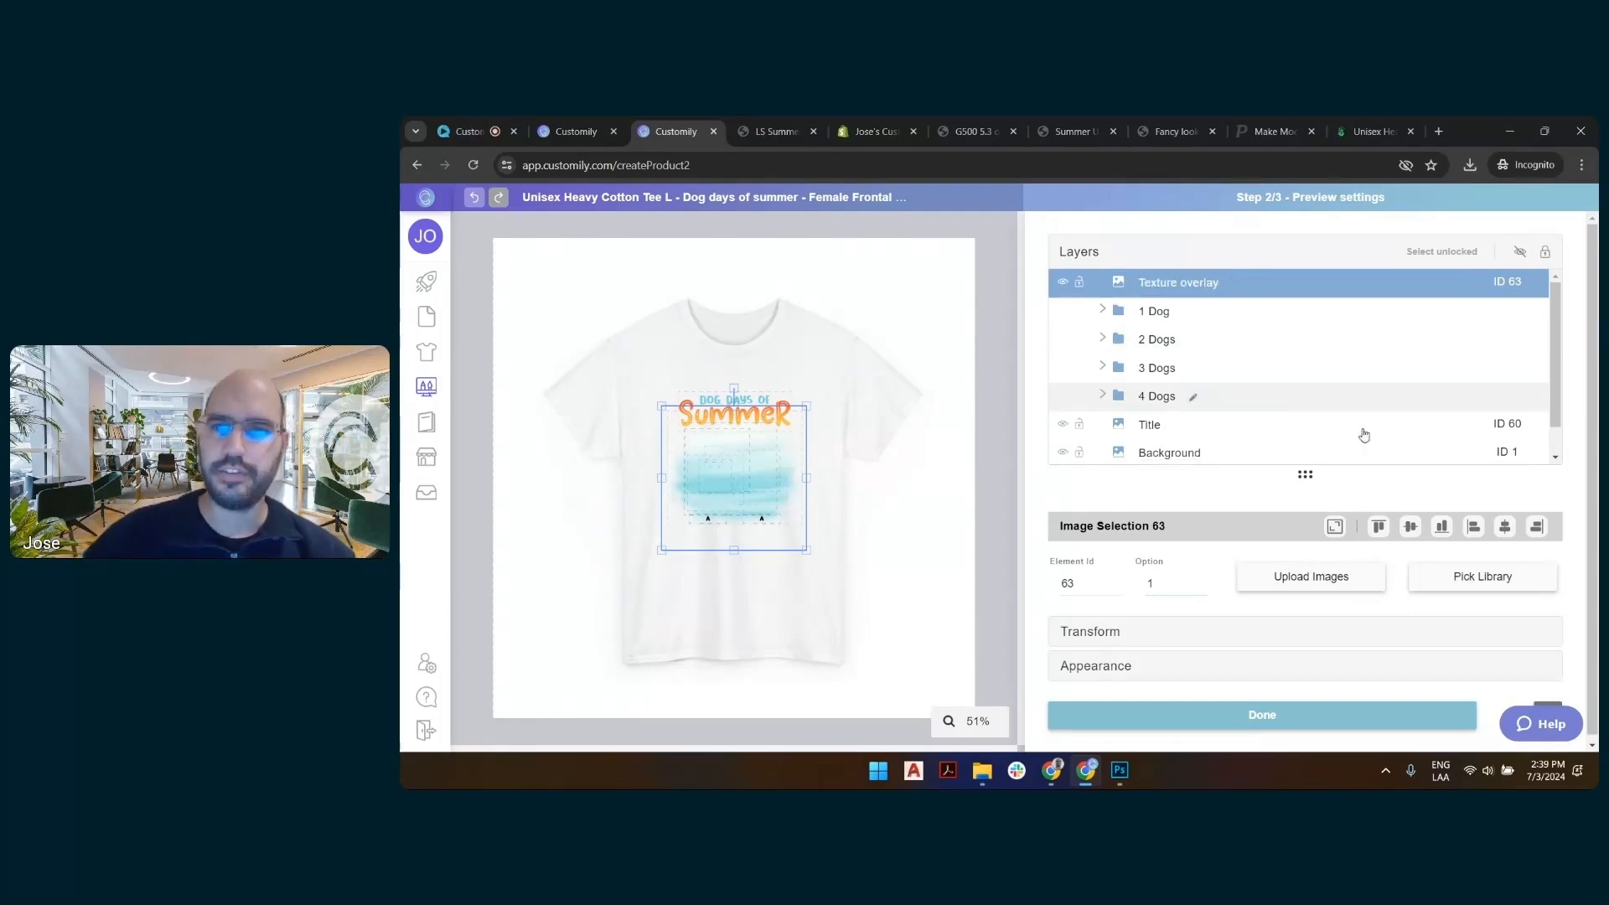
Upload "LS front wrinkle overlay.png" to the Texture overlay layer and accept scaling down the large image
left_click(1332, 577)
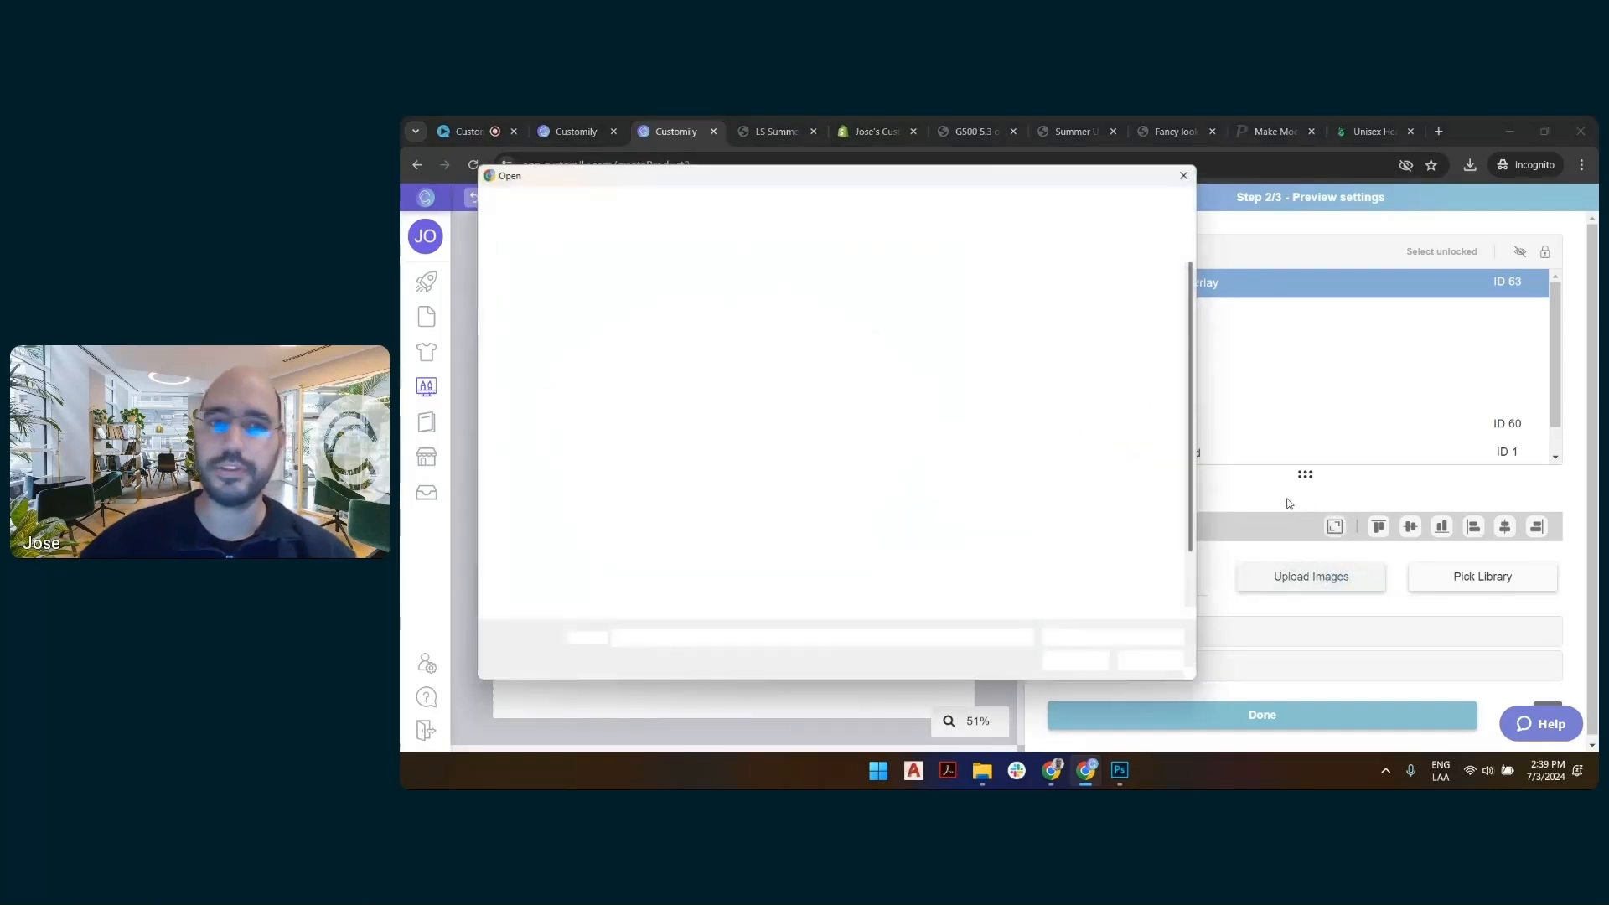
left_click(1149, 417)
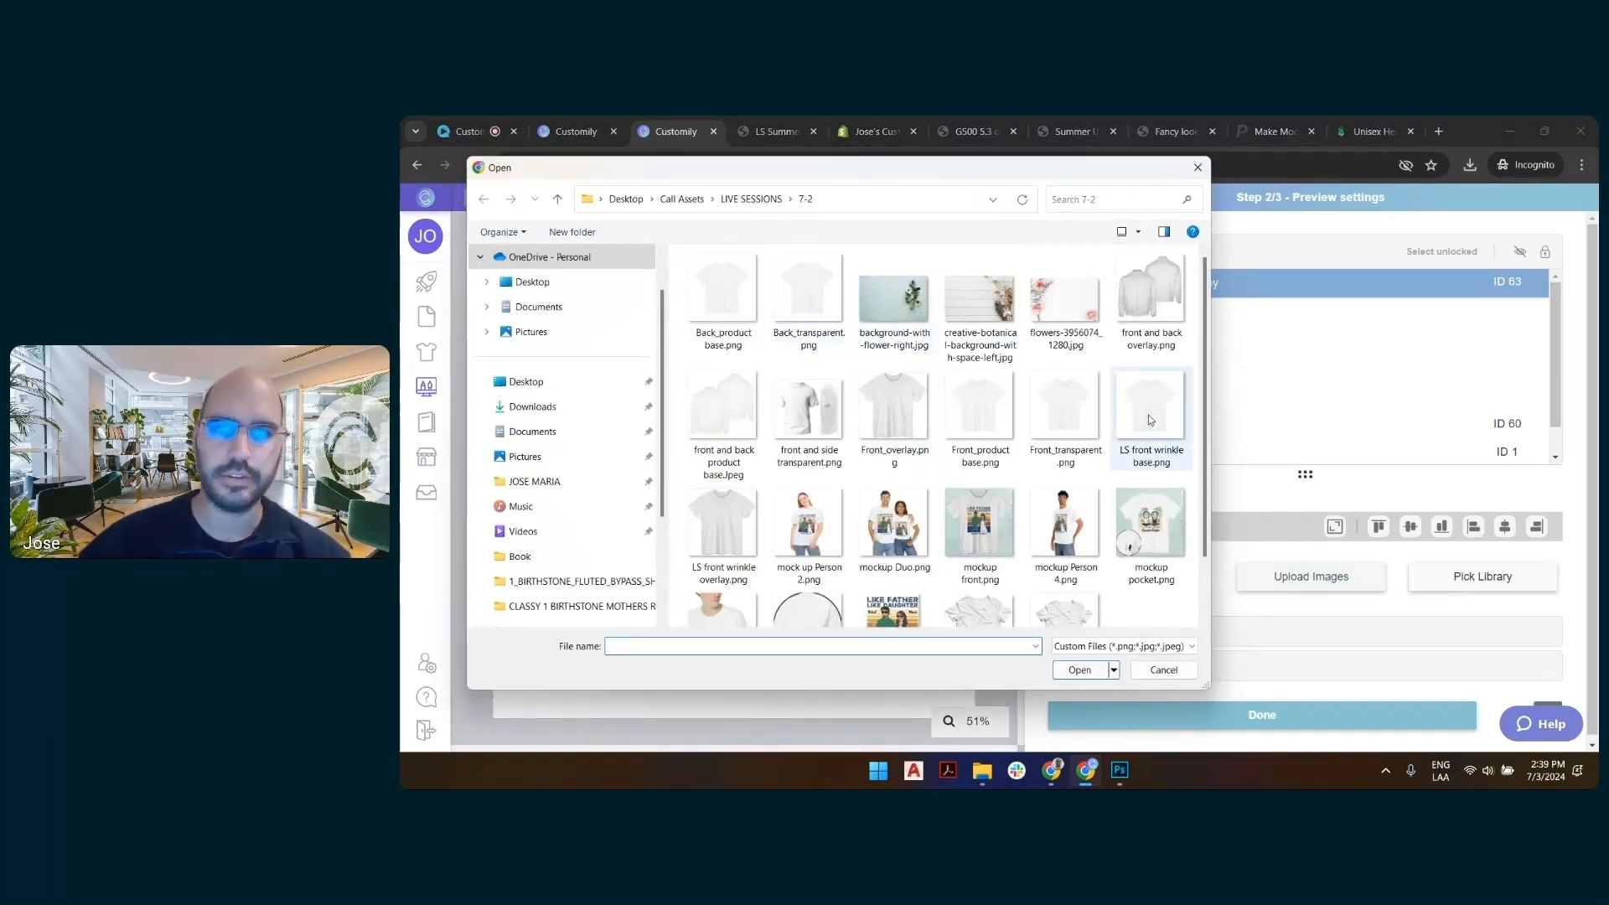
left_click(721, 516)
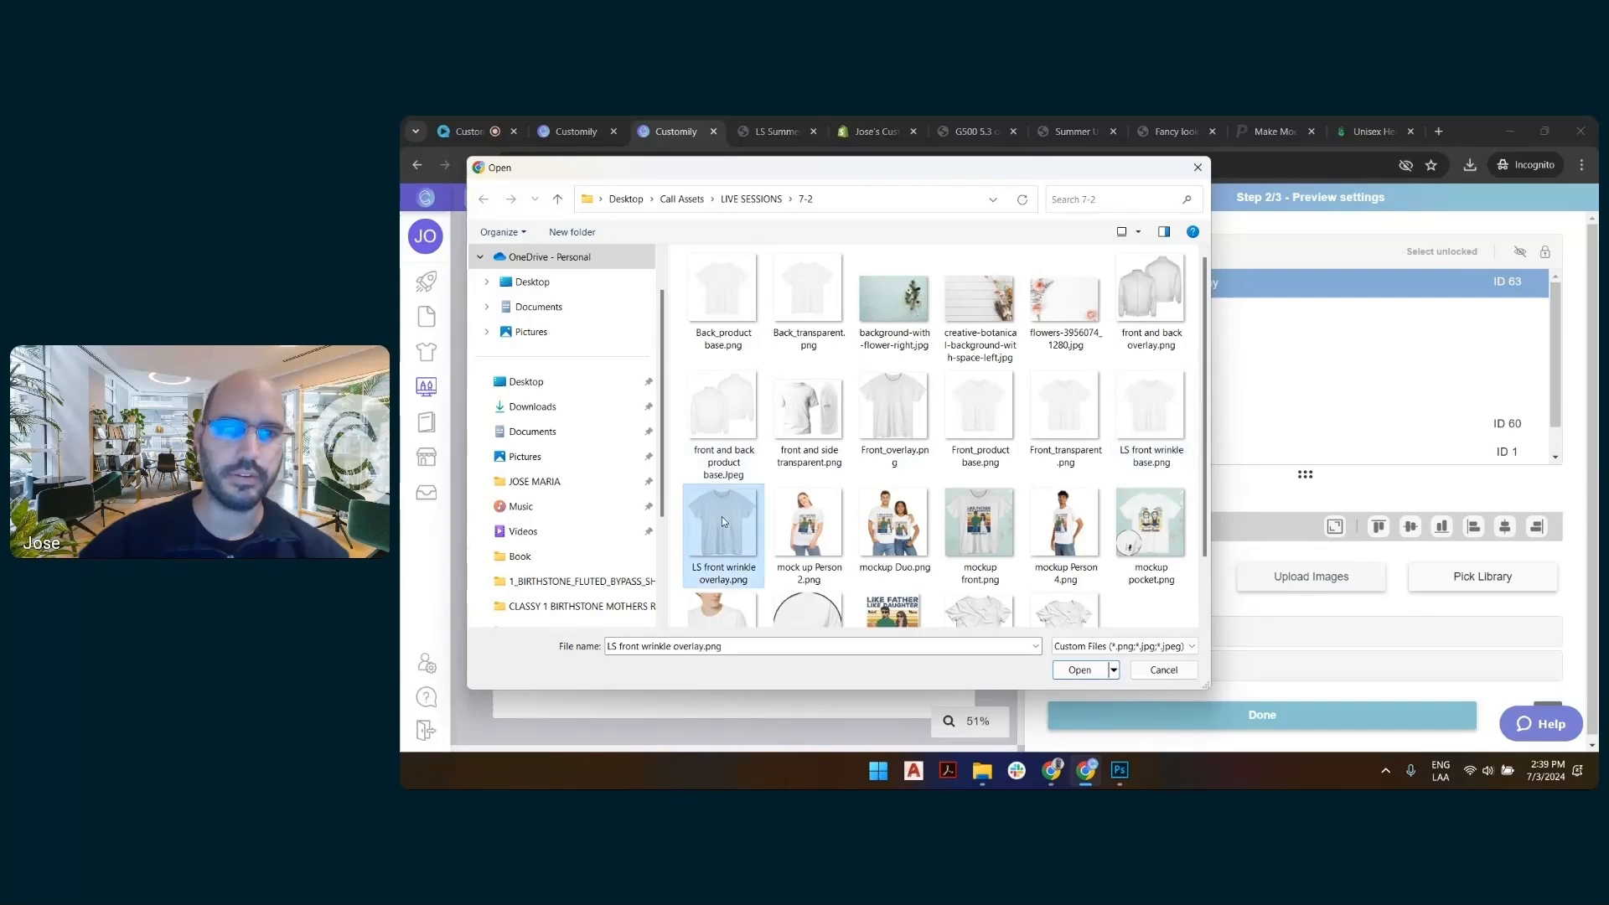
double_click(721, 516)
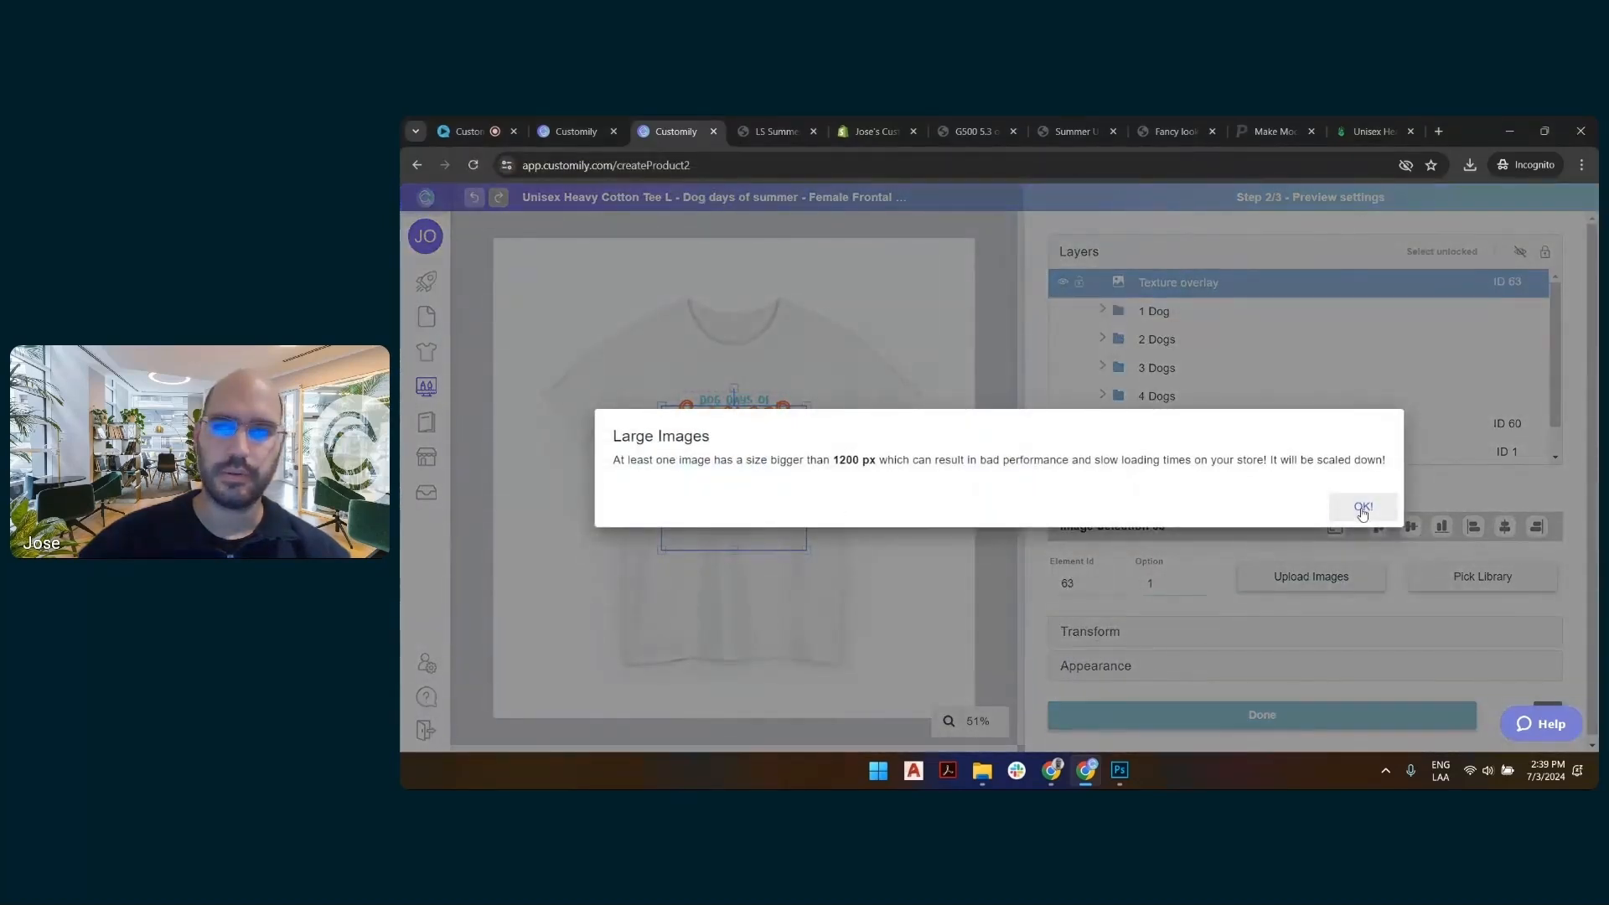
left_click(1362, 506)
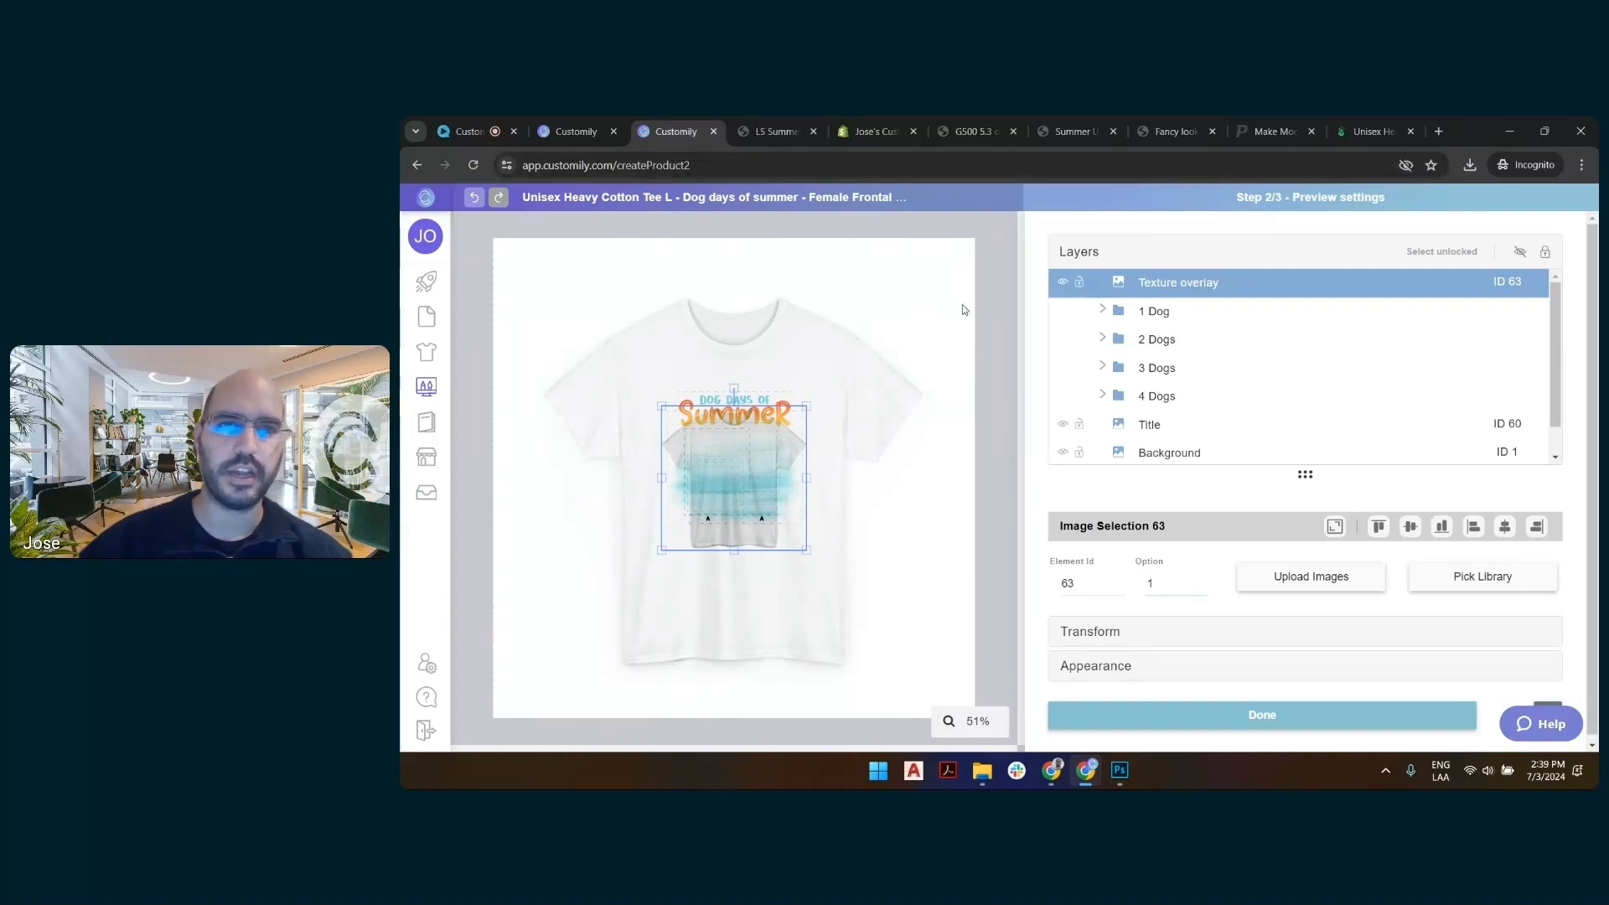
Enlarge the texture overlay until its outline matches the t-shirt in the preview, check the wrinkles over the design, and deselect it
left_click_drag(809, 404, 950, 323)
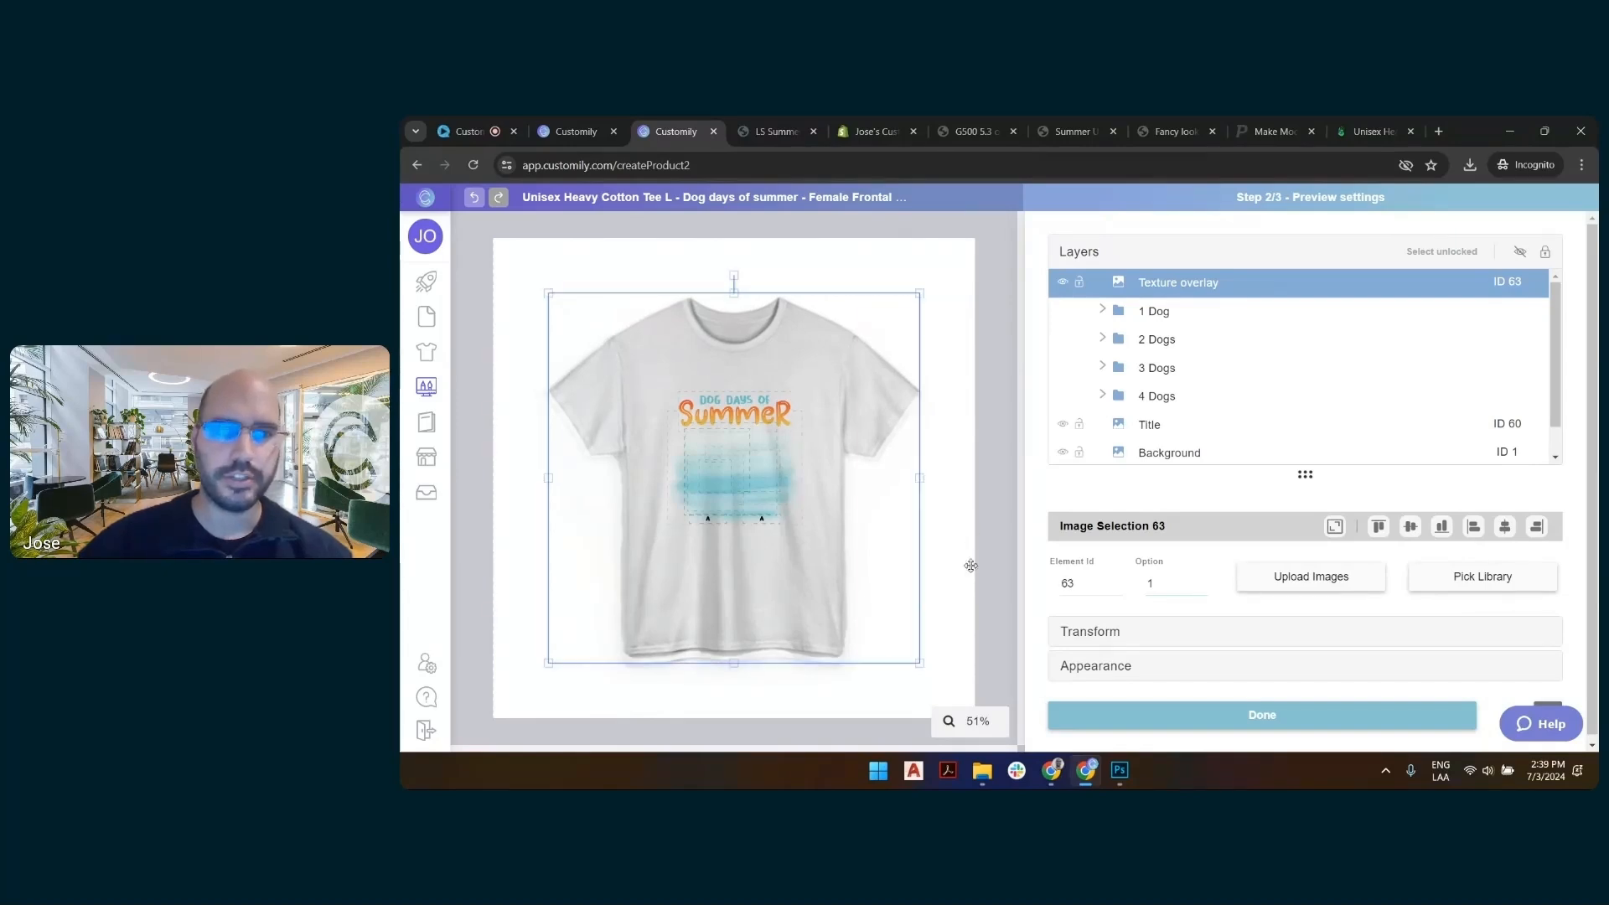
left_click_drag(924, 664, 930, 670)
left_click_drag(548, 667, 541, 670)
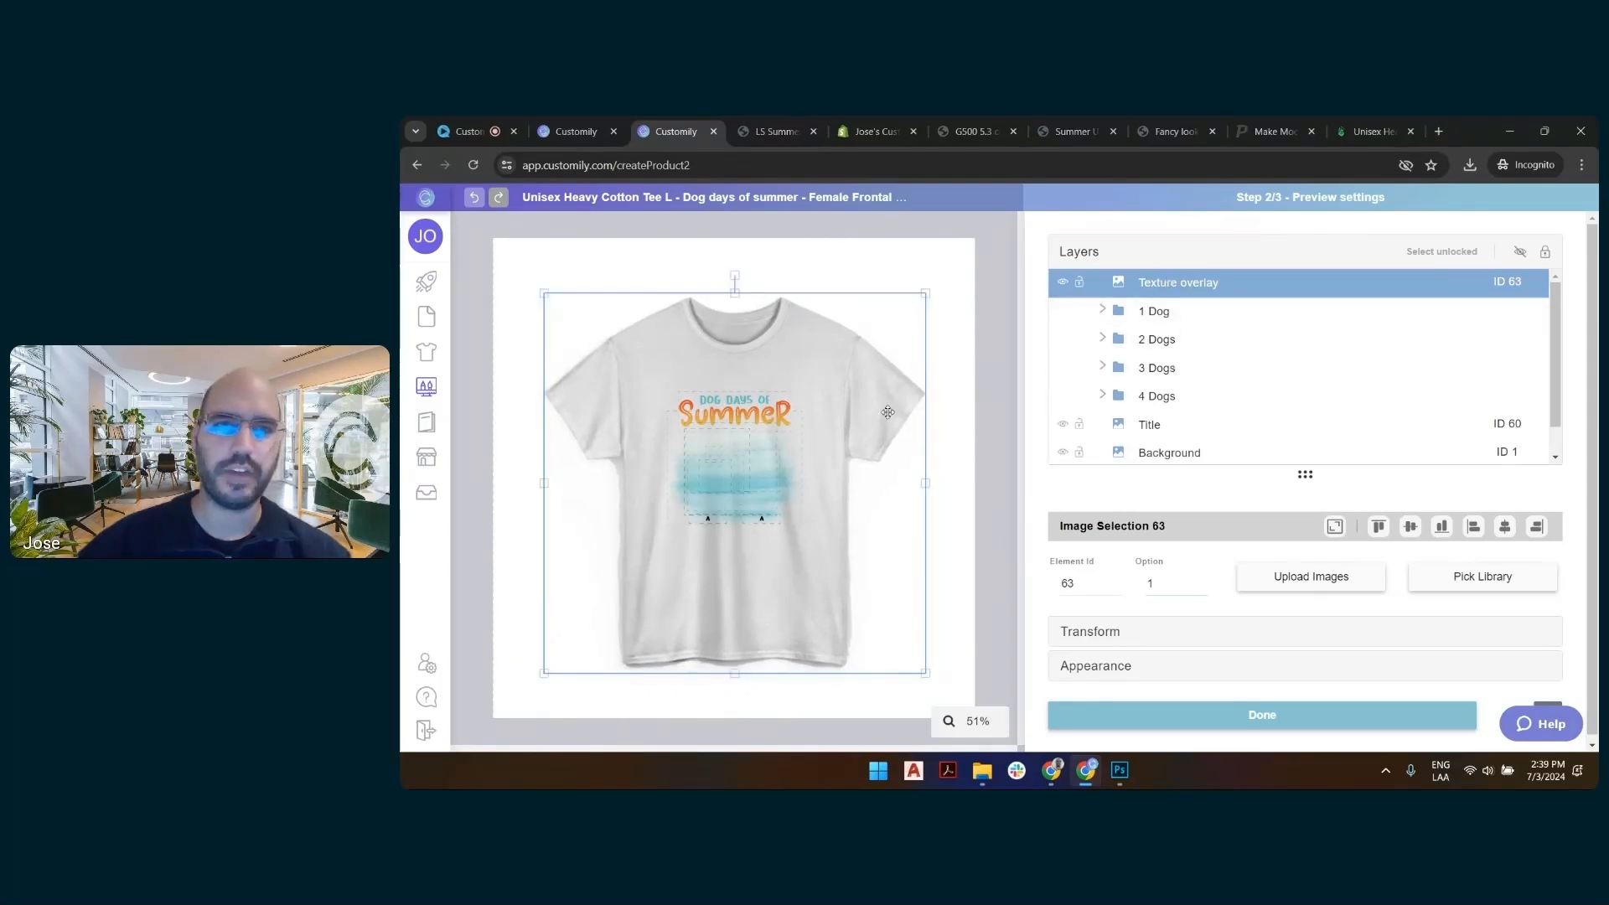
scroll(752, 504, "up", 5)
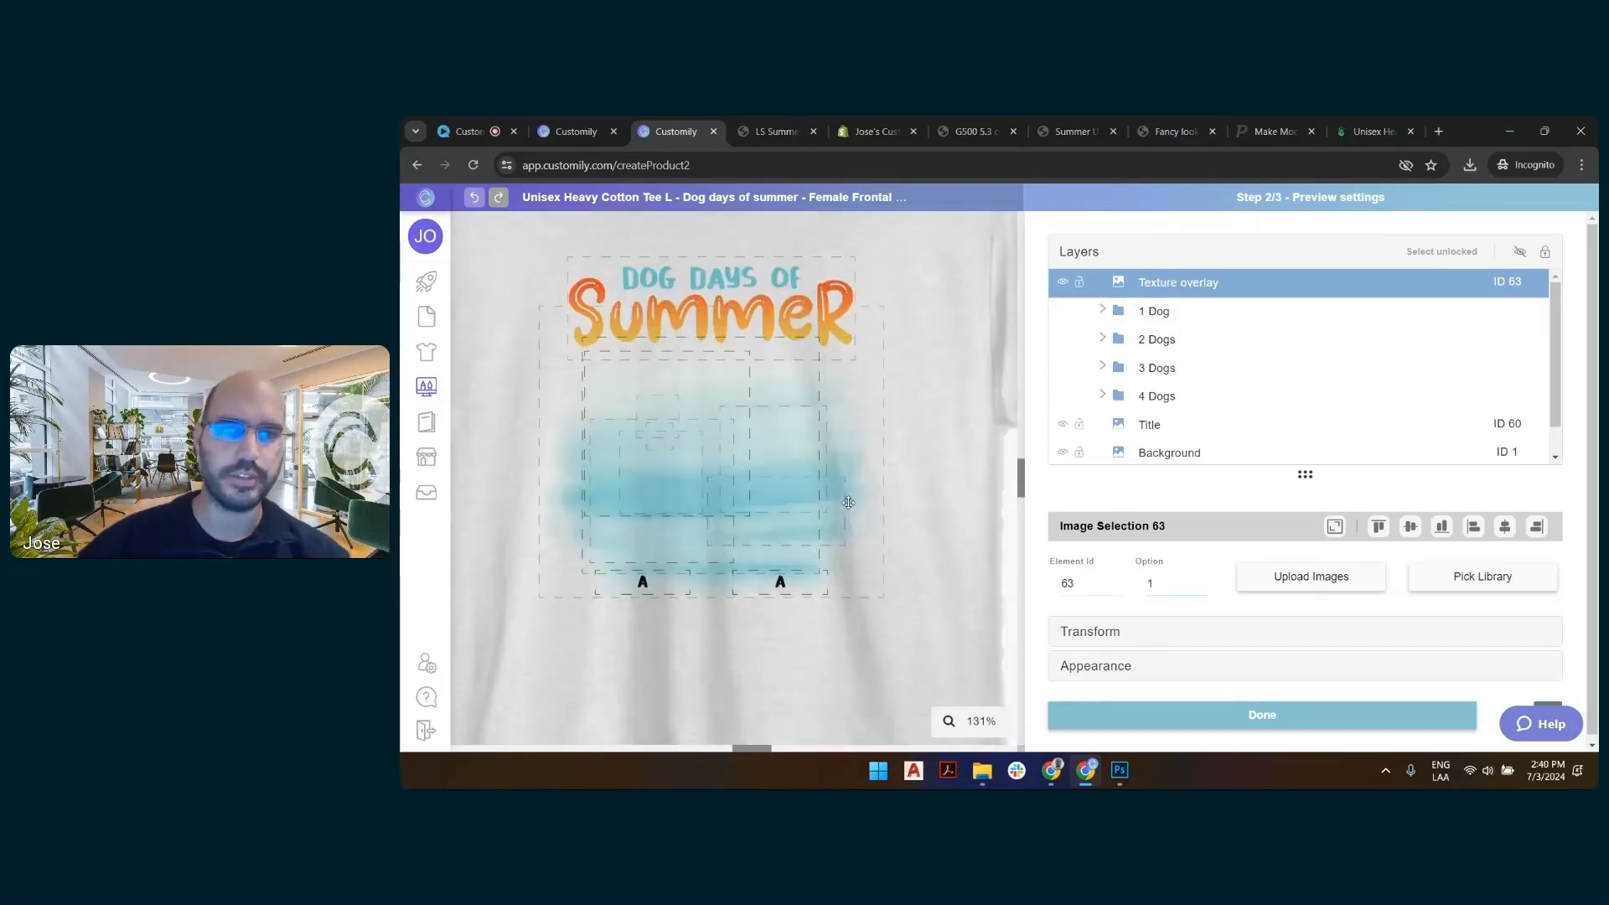
scroll(804, 469, "down", 5)
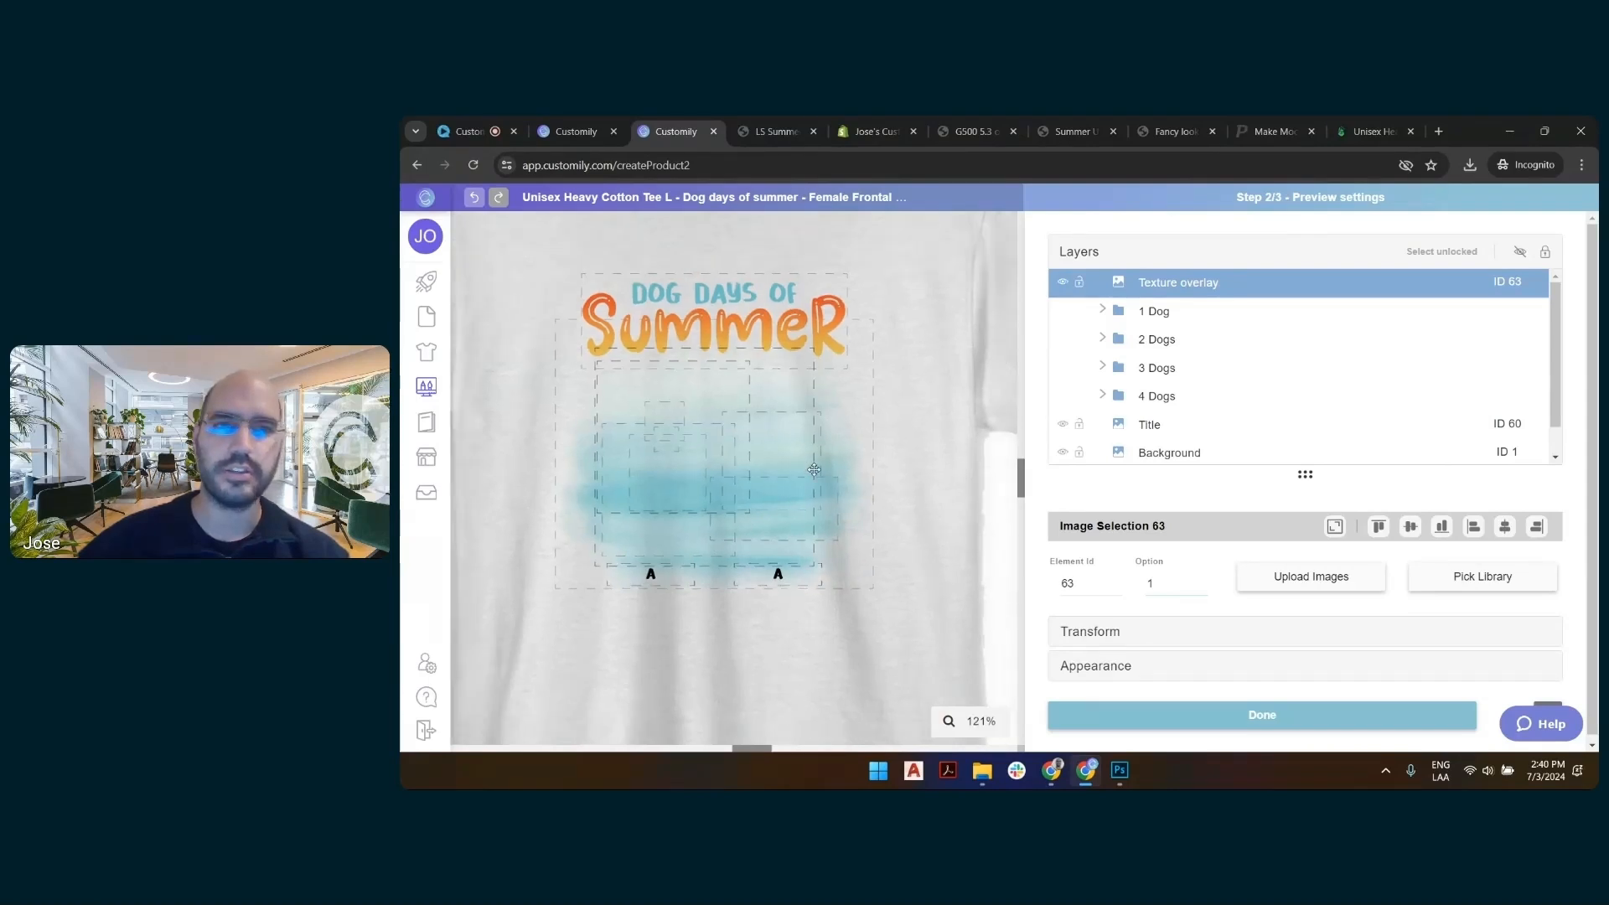
left_click(1000, 289)
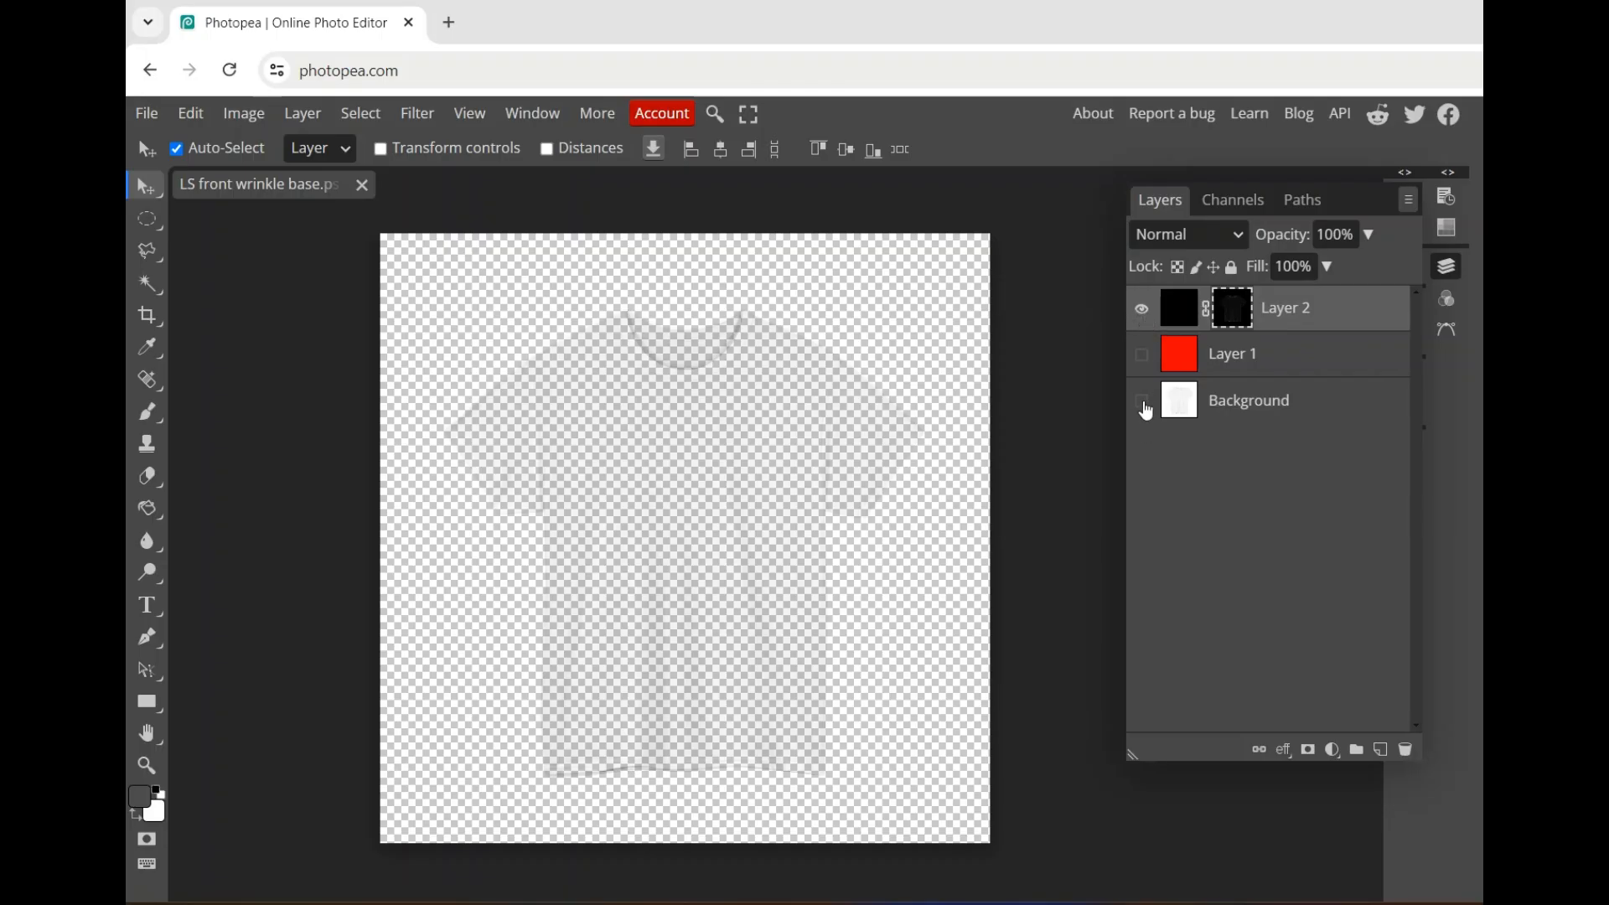
Switch to Photopea, show only the Background layer, and select the white area around its shirt with the Magic Wand at tolerance 2
left_click(1141, 400)
left_click(1142, 310)
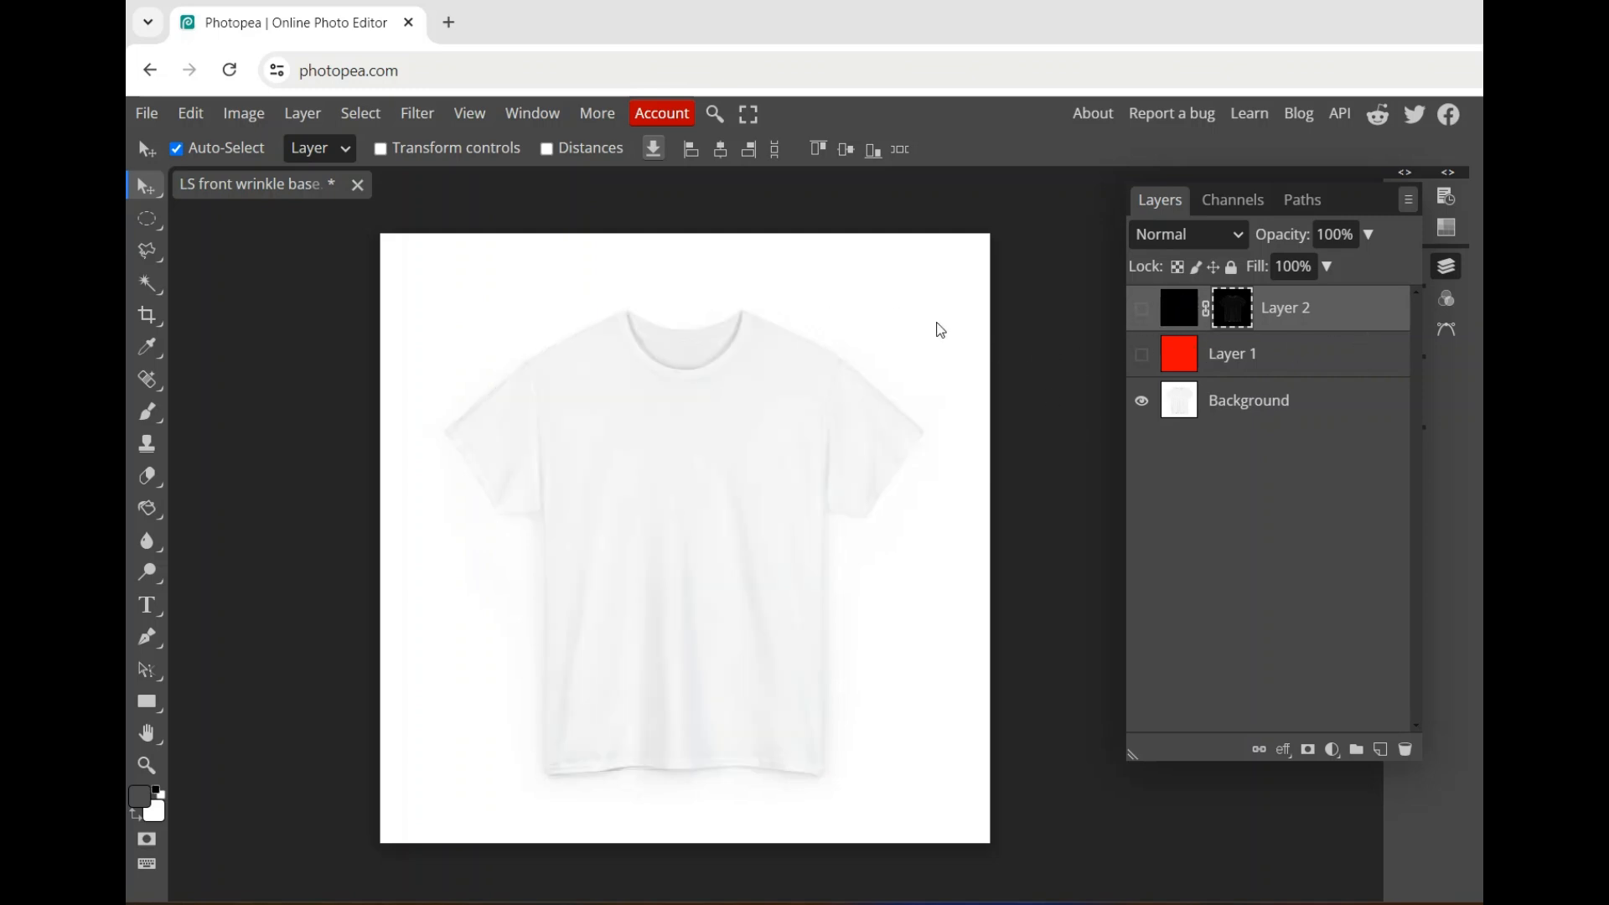
left_click(148, 283)
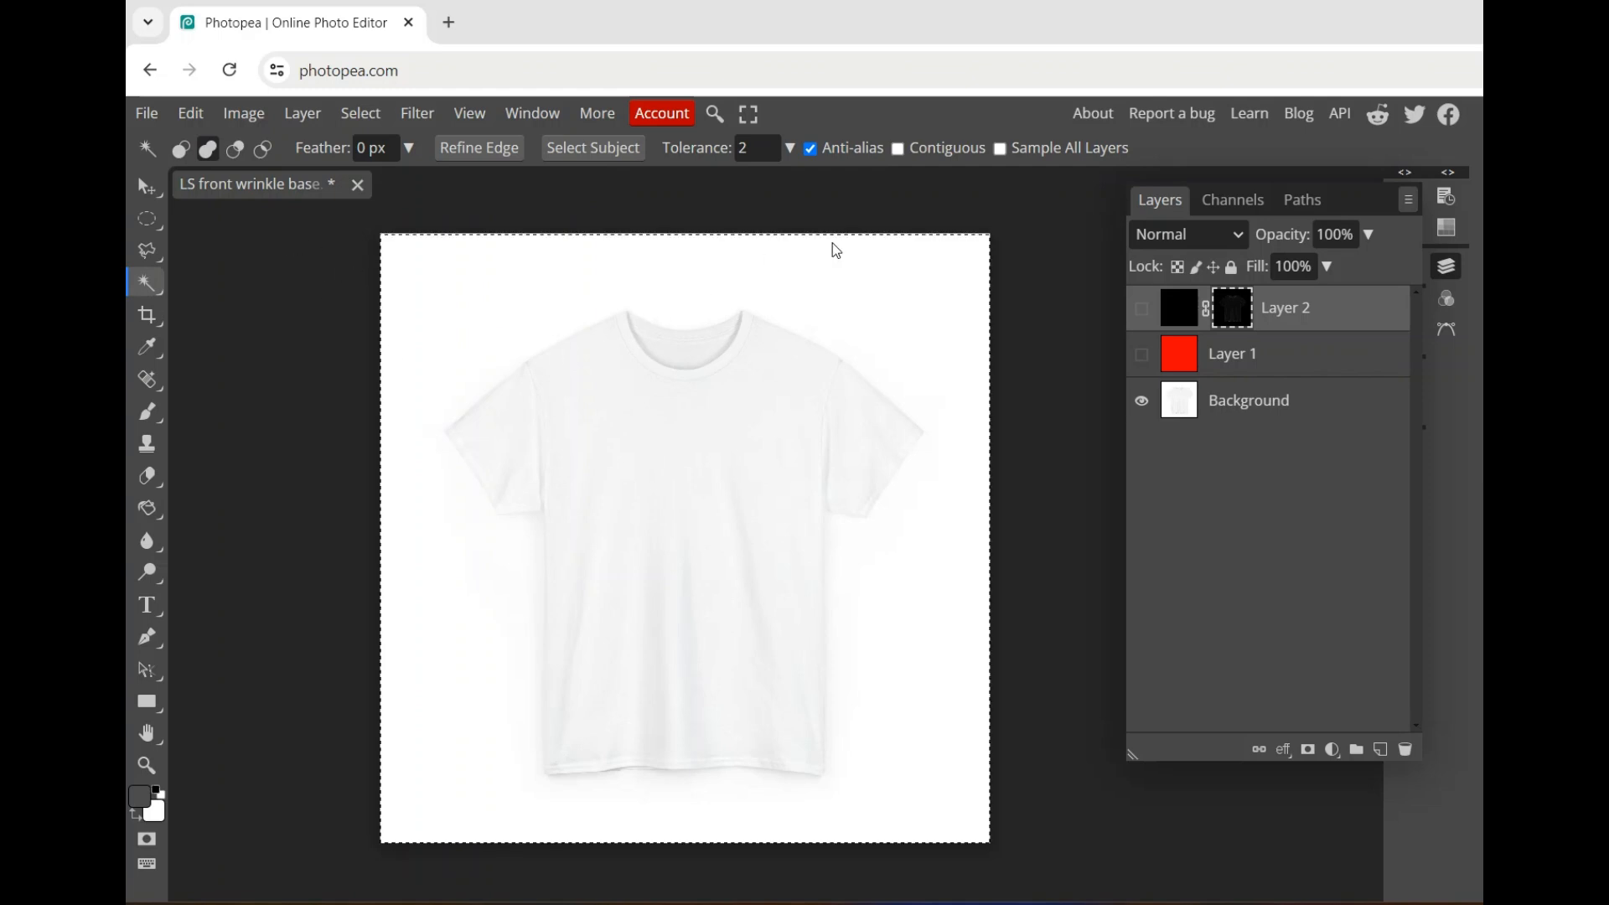
left_click(1309, 404)
right_click(868, 300)
left_click(922, 320)
left_click(840, 318)
left_click(848, 720)
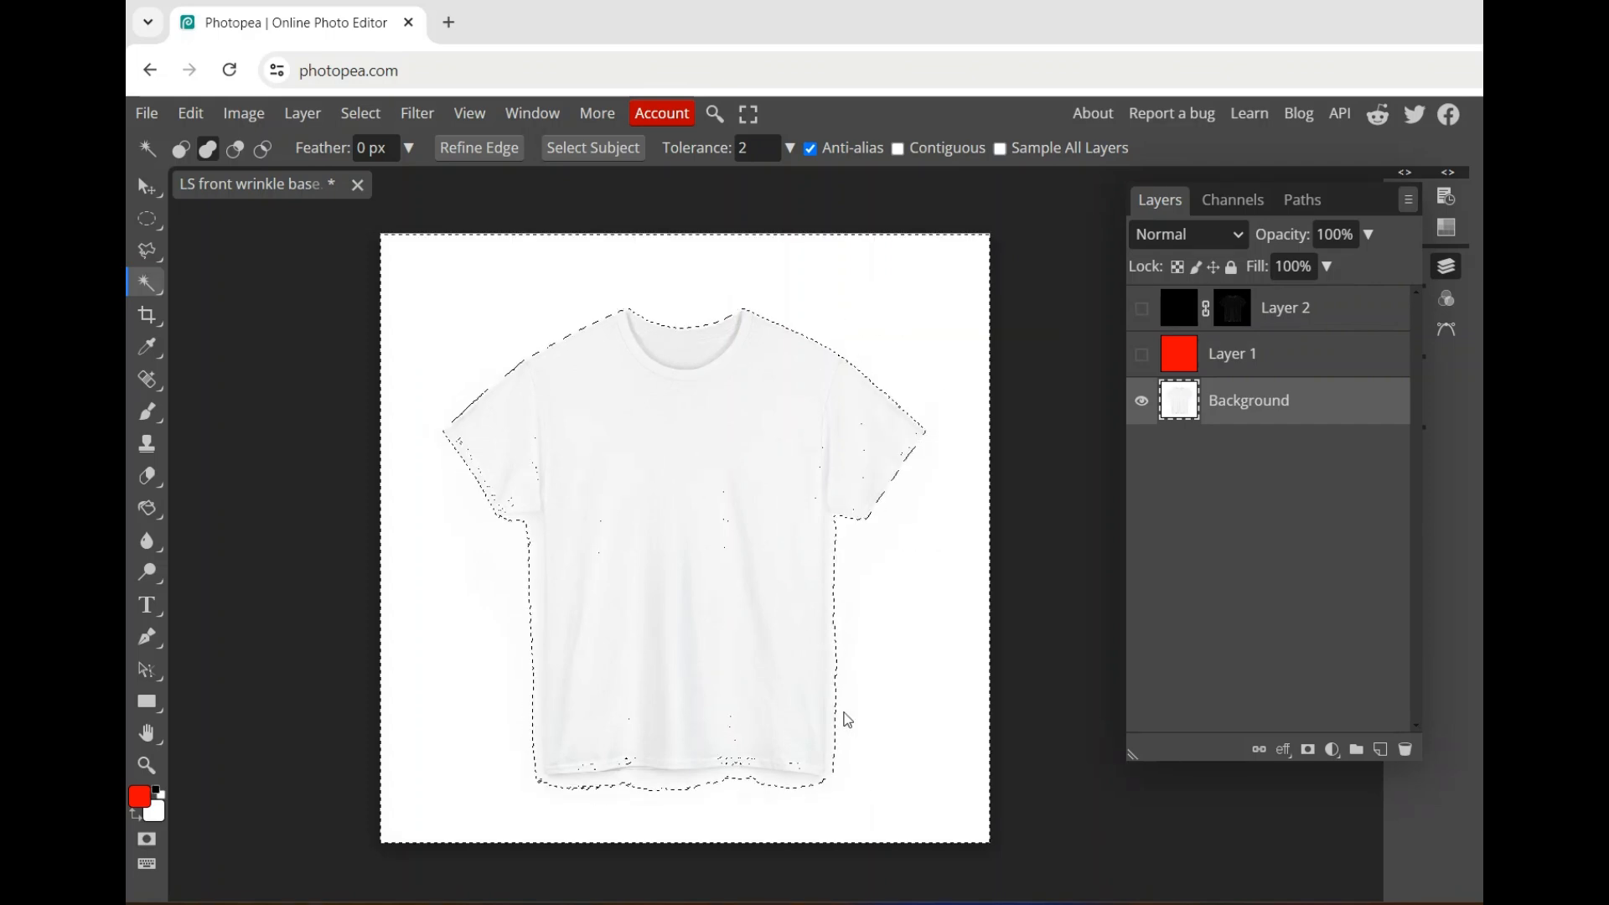
Add the shadow strip along the shirt's sides and hem to the selection with the Polygonal Lasso, tracing from one sleeve to the other
scroll(649, 738, "up", 2)
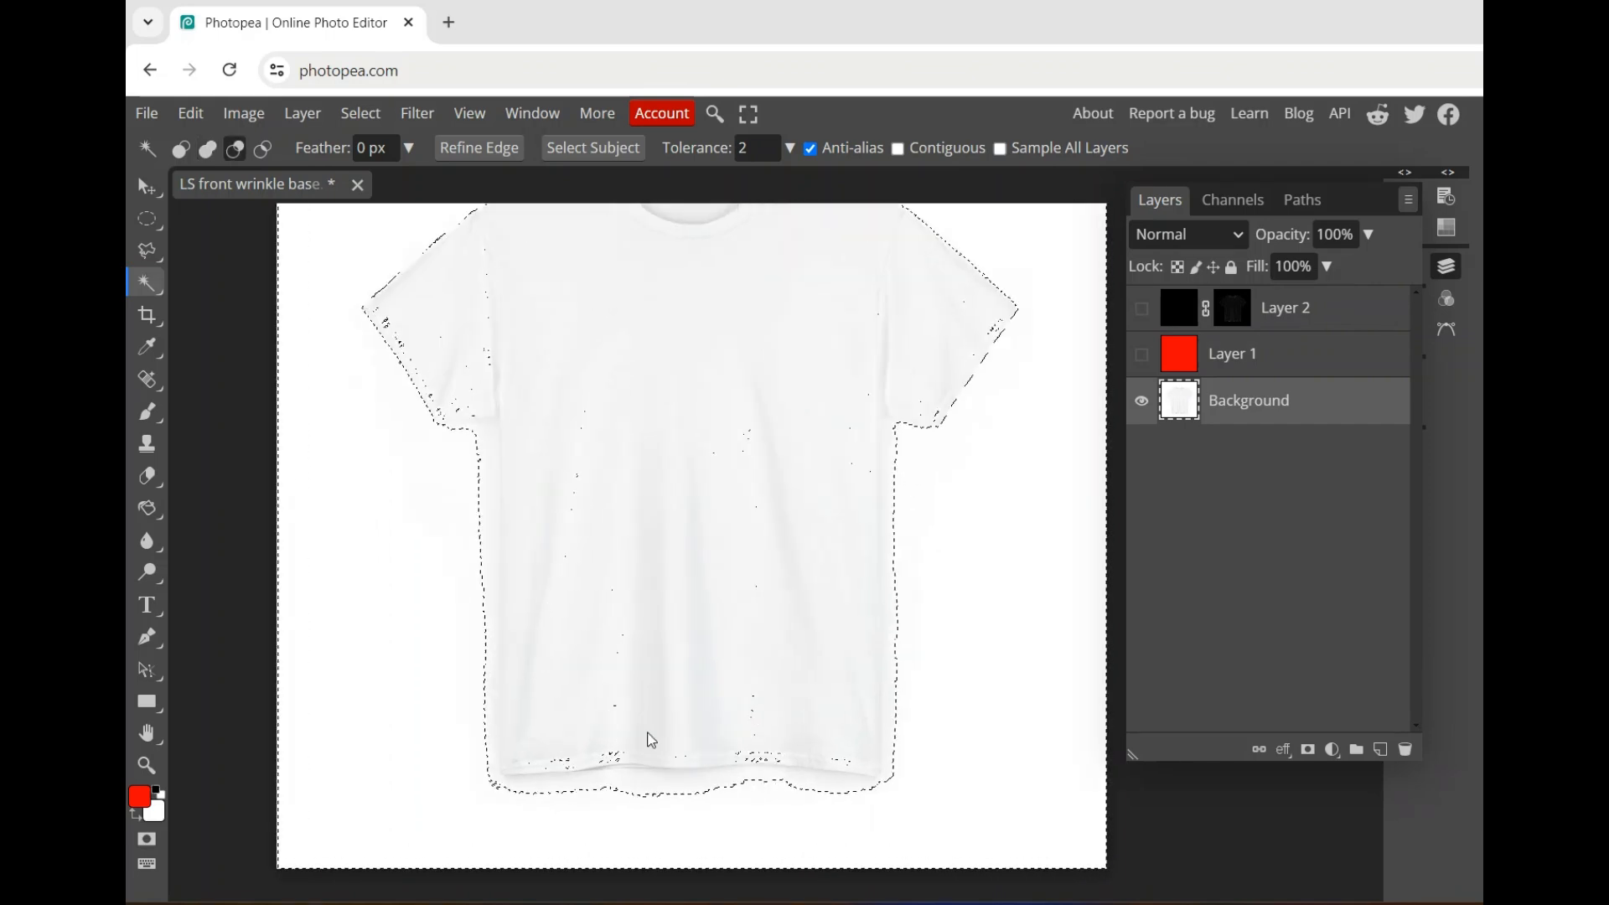
key("l")
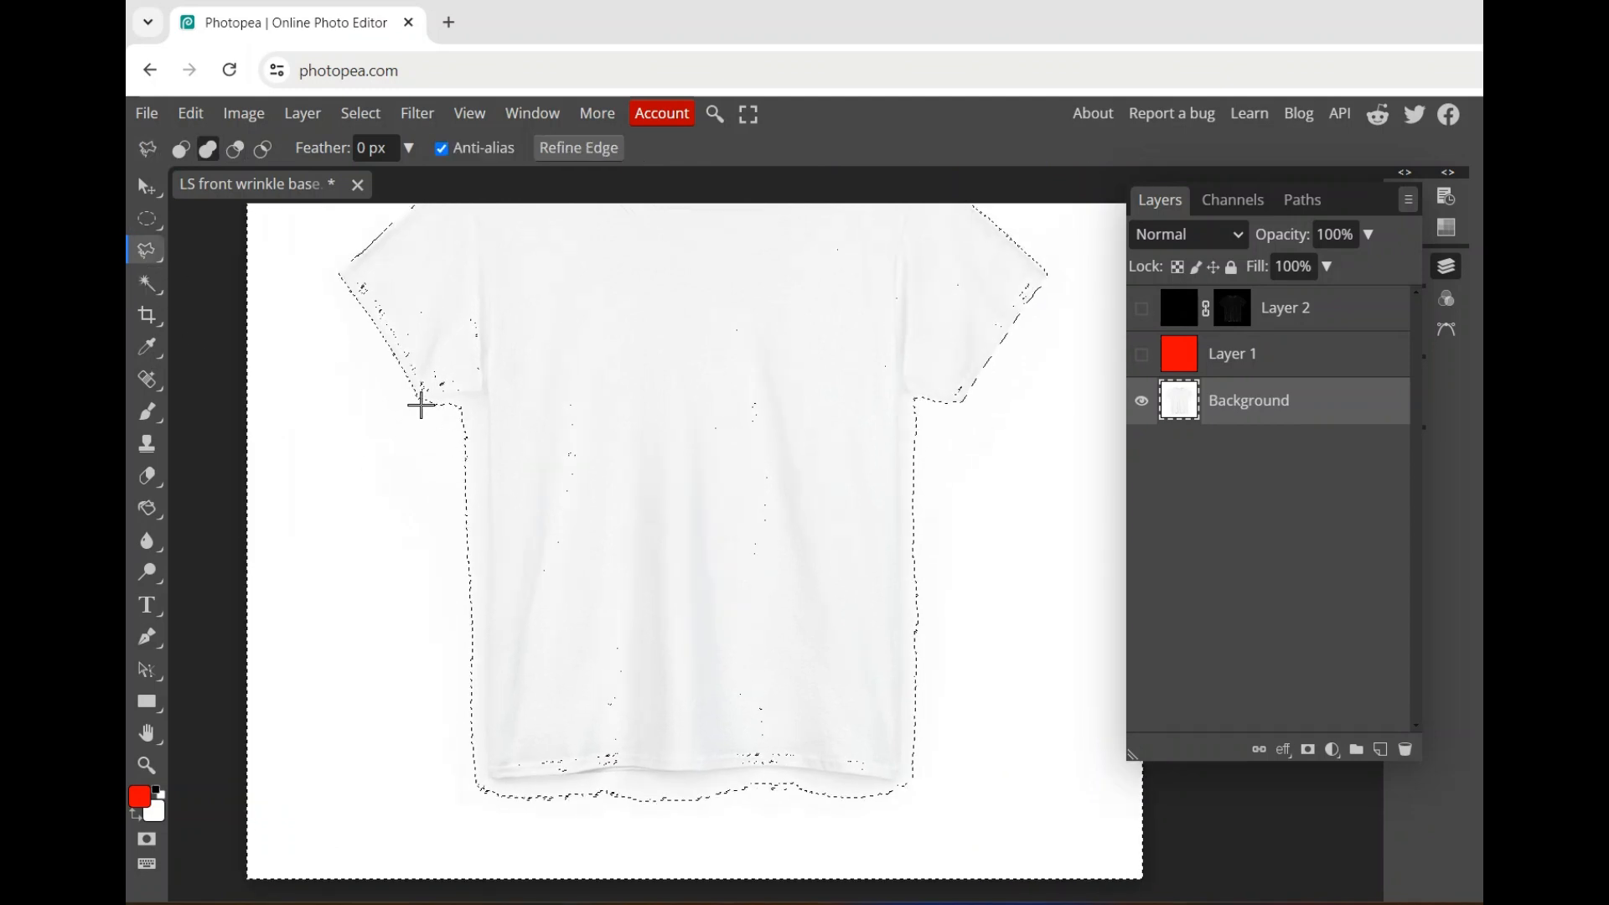
left_click(406, 395)
left_click(486, 390)
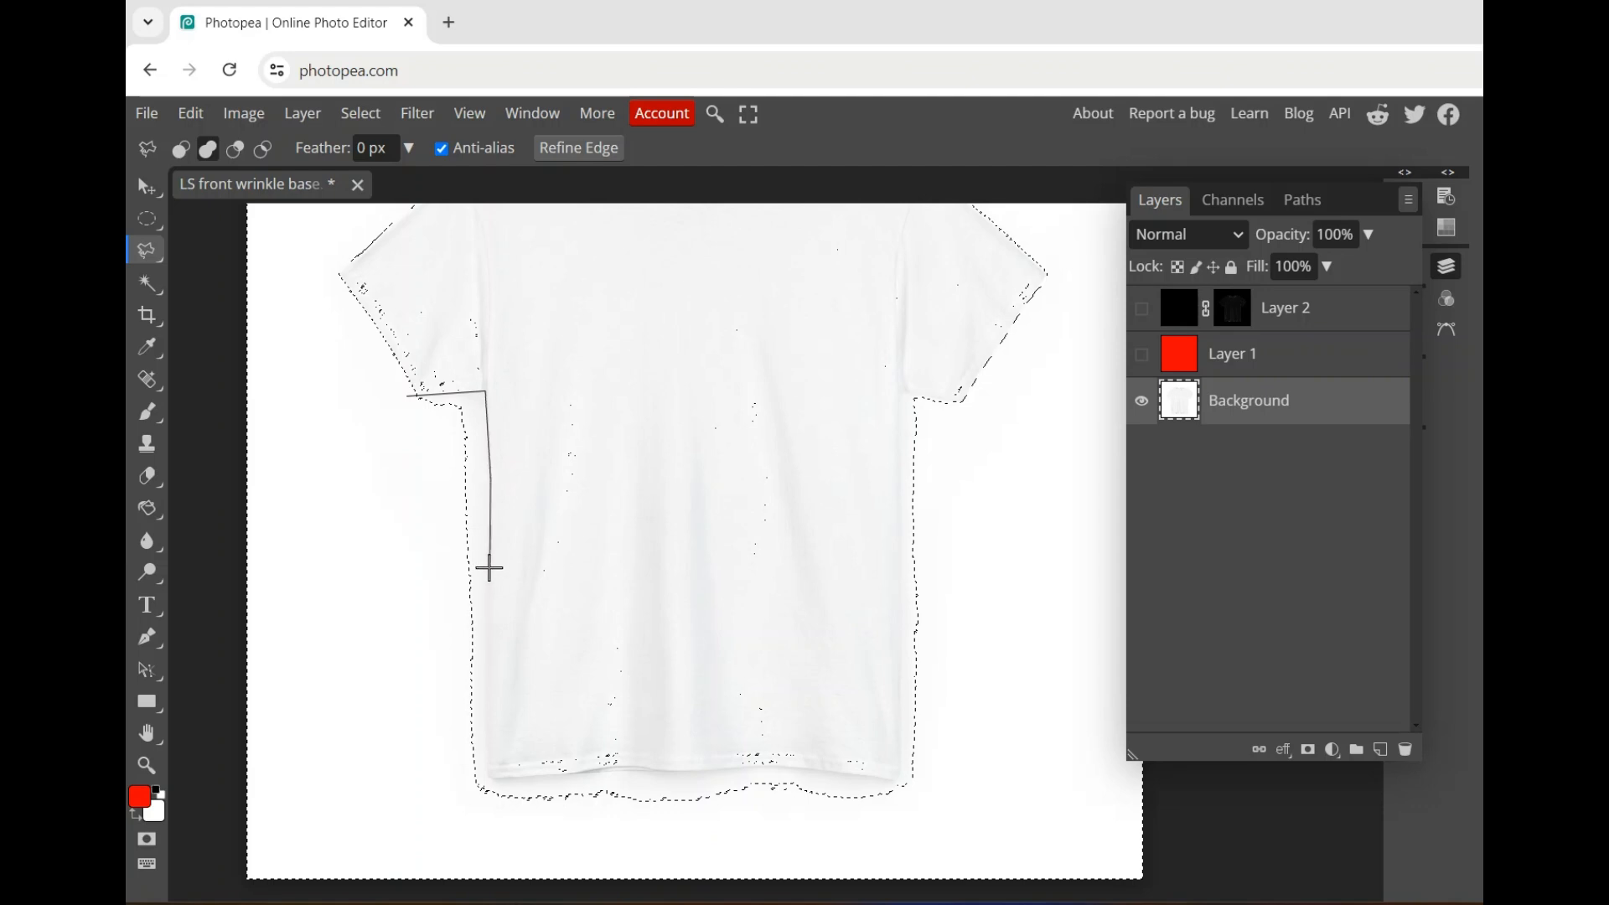
left_click(489, 682)
left_click(489, 782)
left_click(617, 769)
left_click(800, 767)
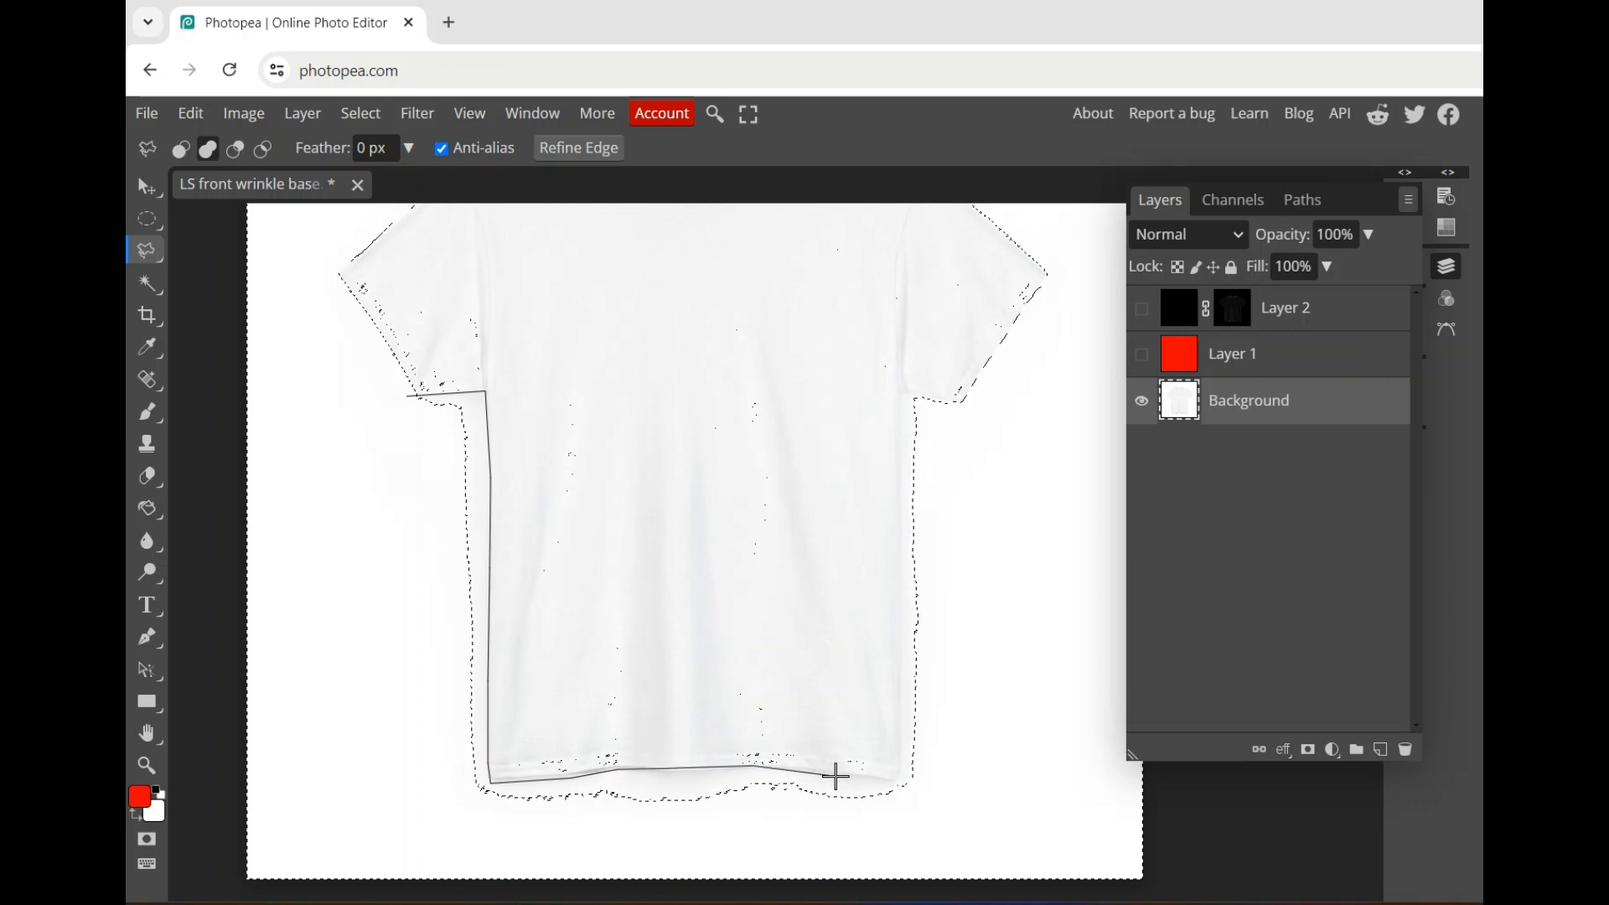
left_click(902, 780)
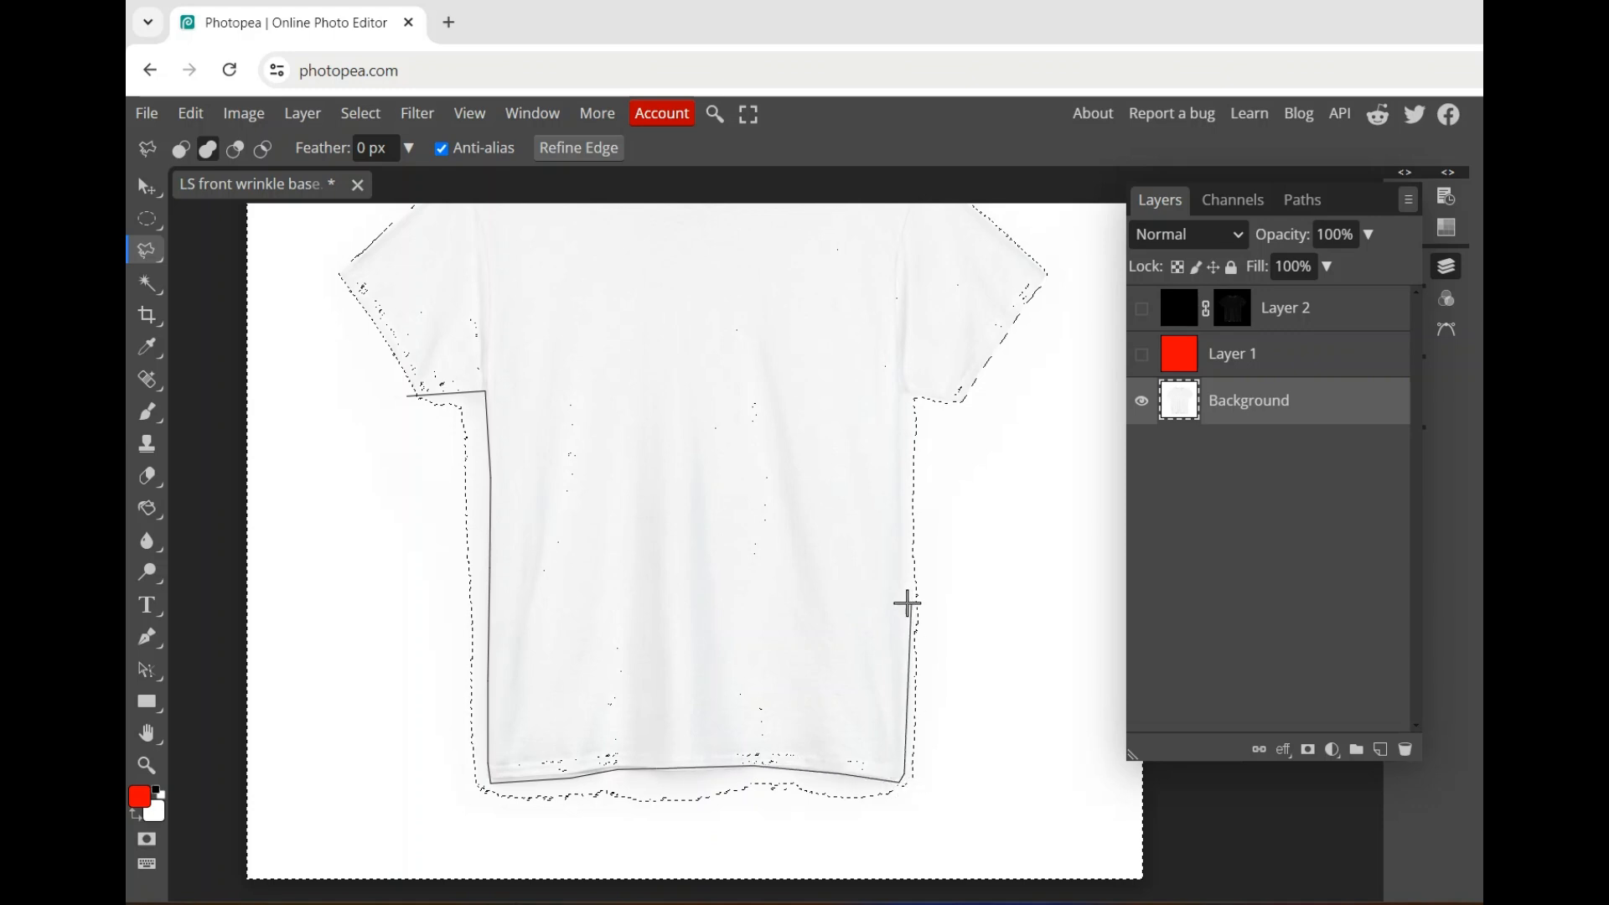
left_click(900, 391)
left_click(974, 413)
left_click(958, 848)
left_click(428, 797)
double_click(361, 403)
scroll(723, 601, "down", 3)
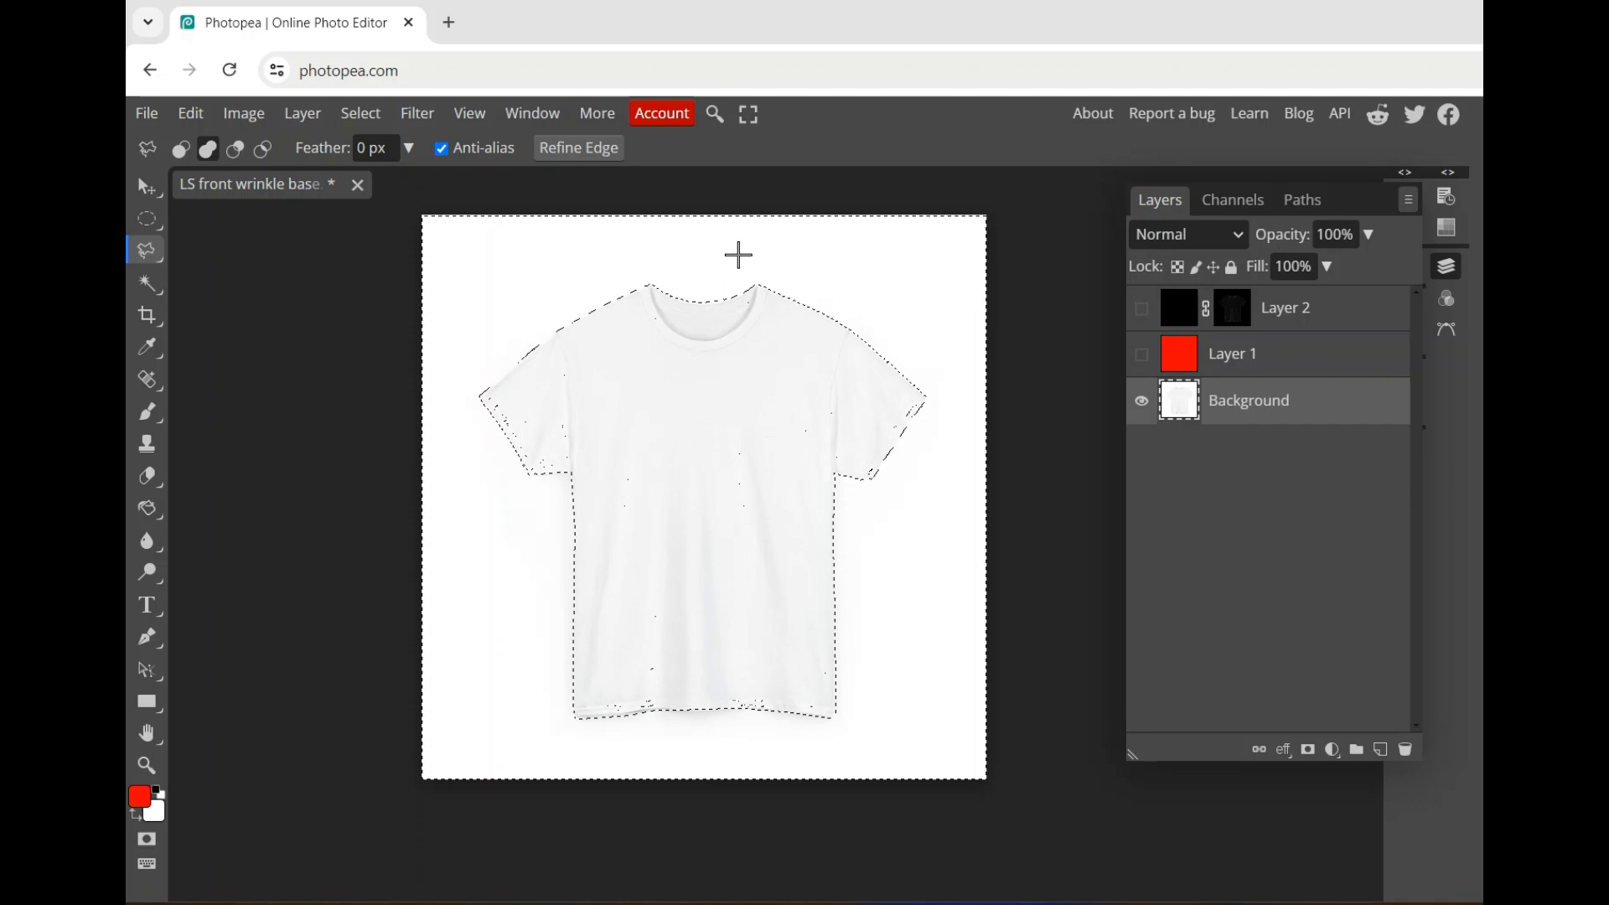
Clear the selected area around the shirt to transparency and remove the selection
left_click(191, 113)
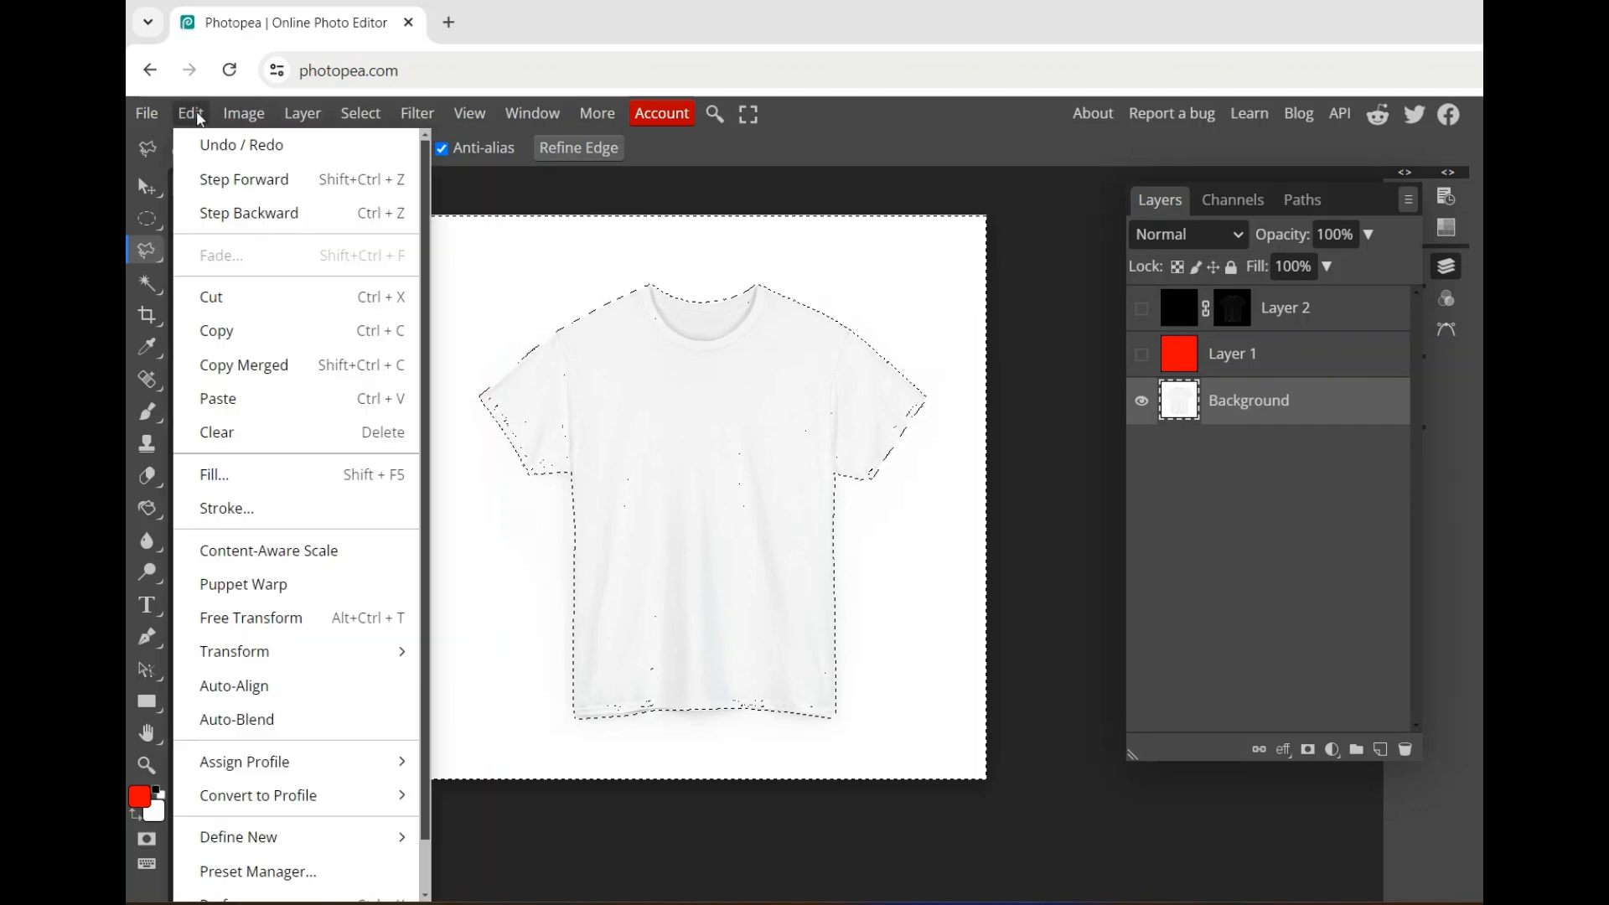
left_click(252, 444)
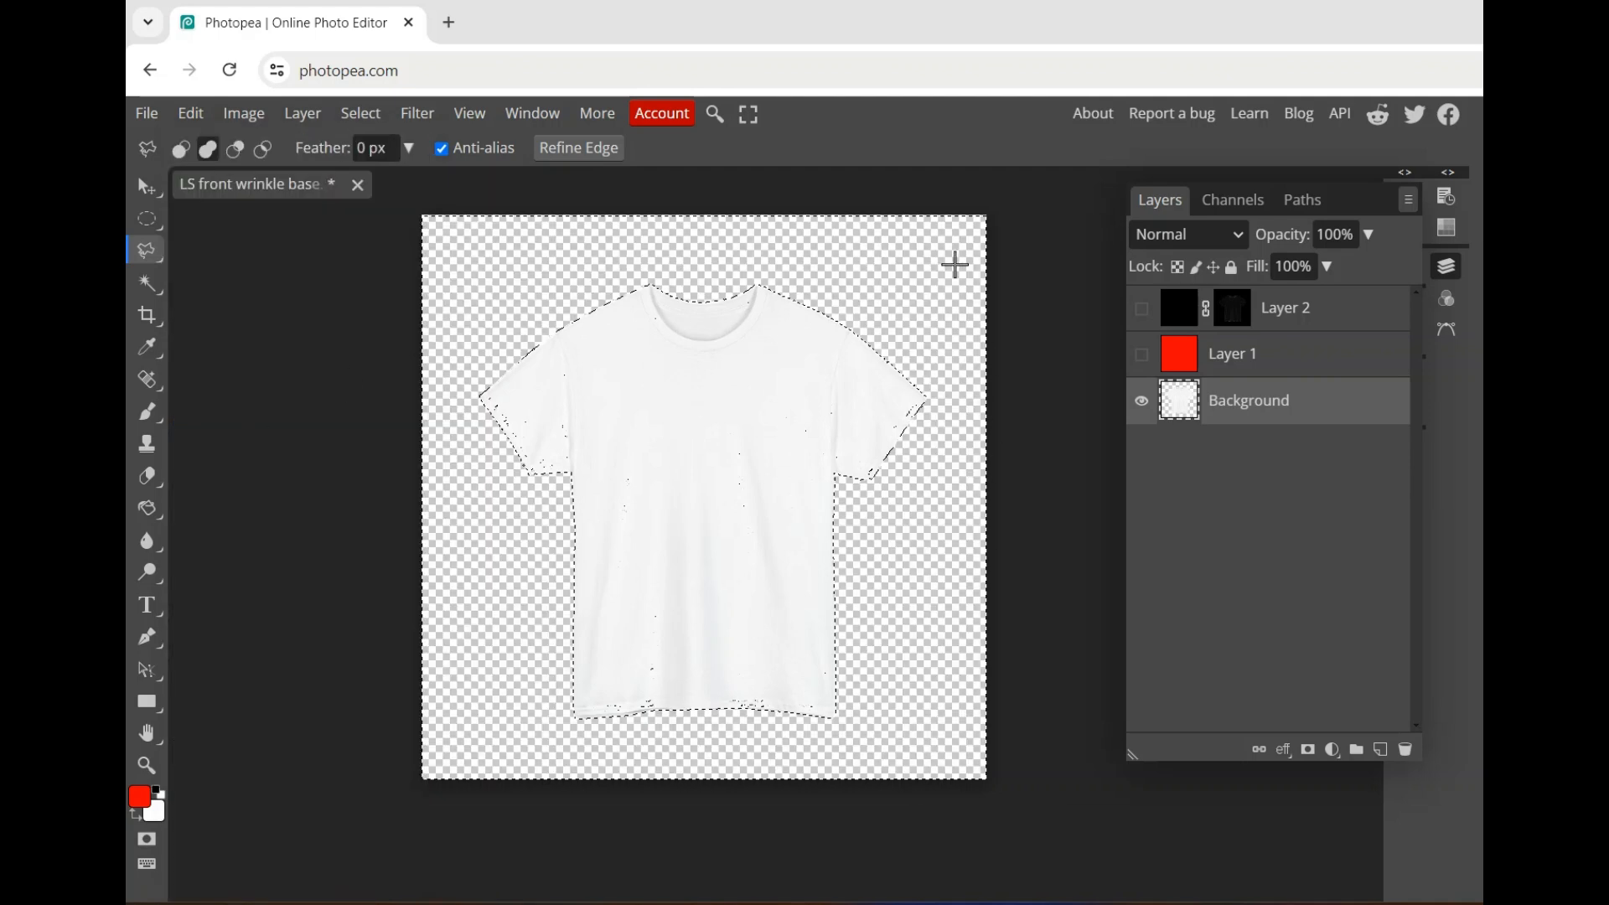
right_click(689, 334)
left_click(732, 354)
Export the cut-out shirt as a 2048 × 2048 px PNG at 100% quality
left_click(147, 113)
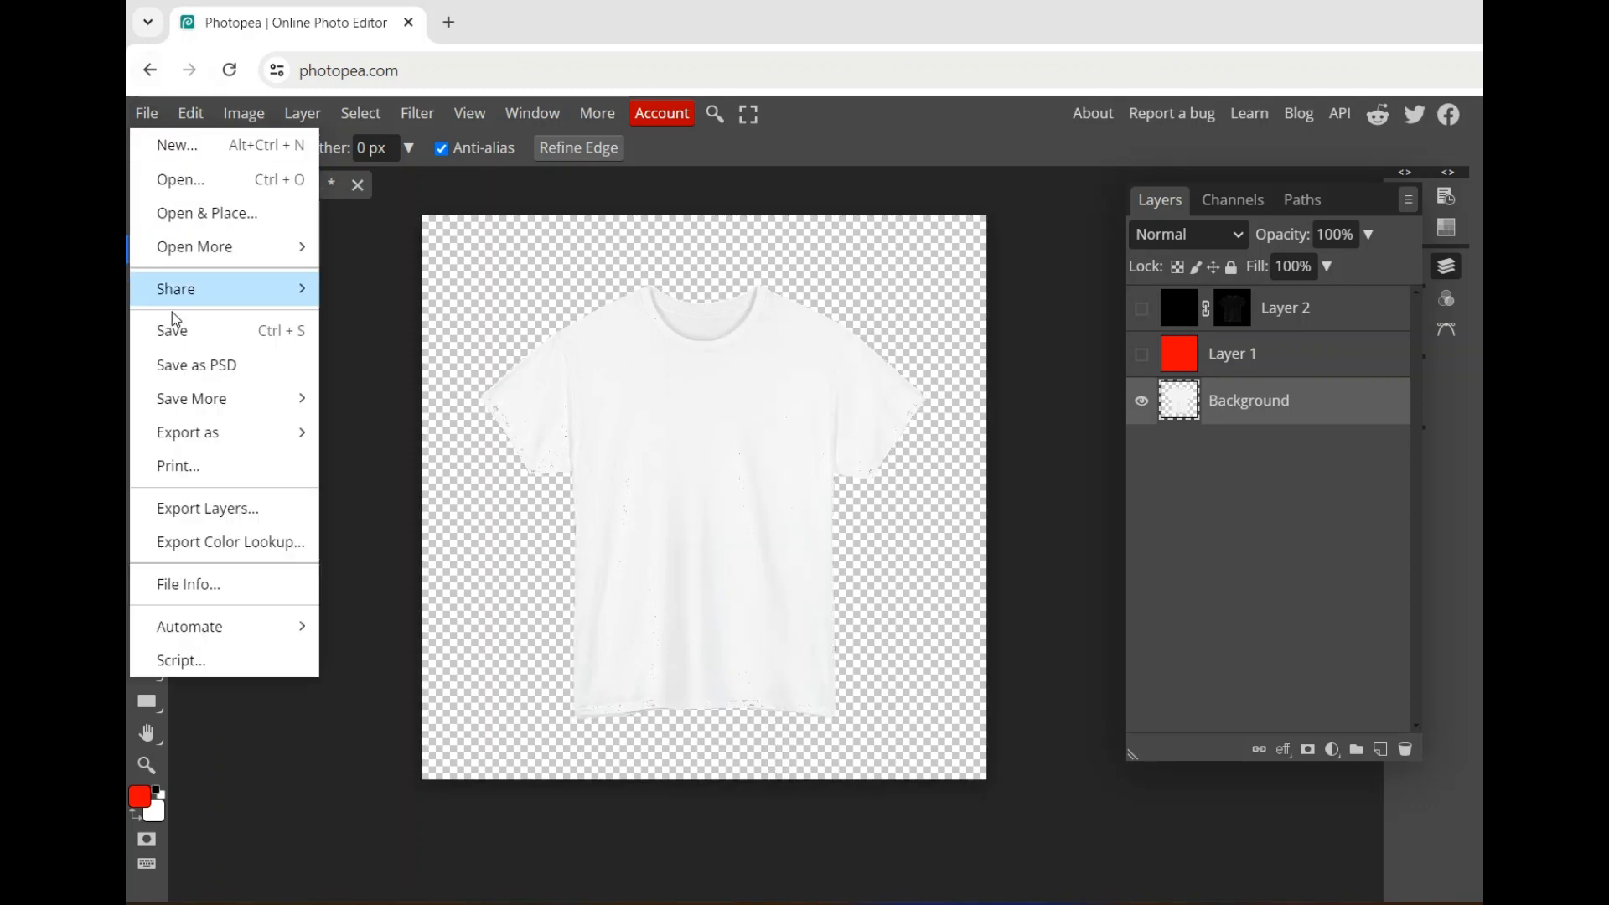
mouse_move(285, 433)
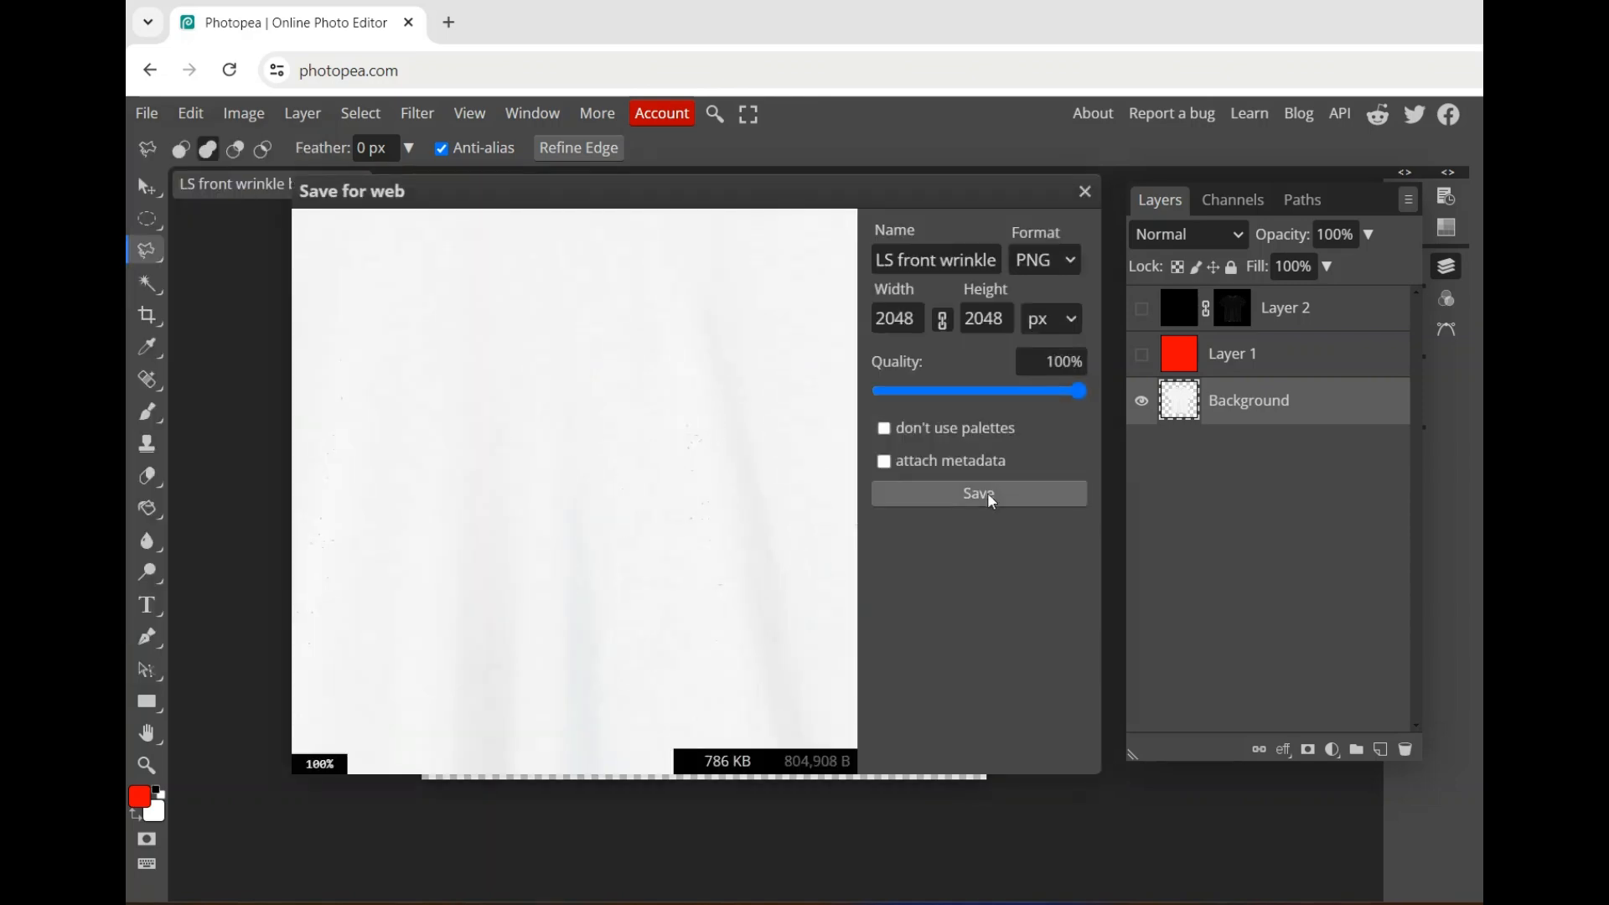
left_click(977, 494)
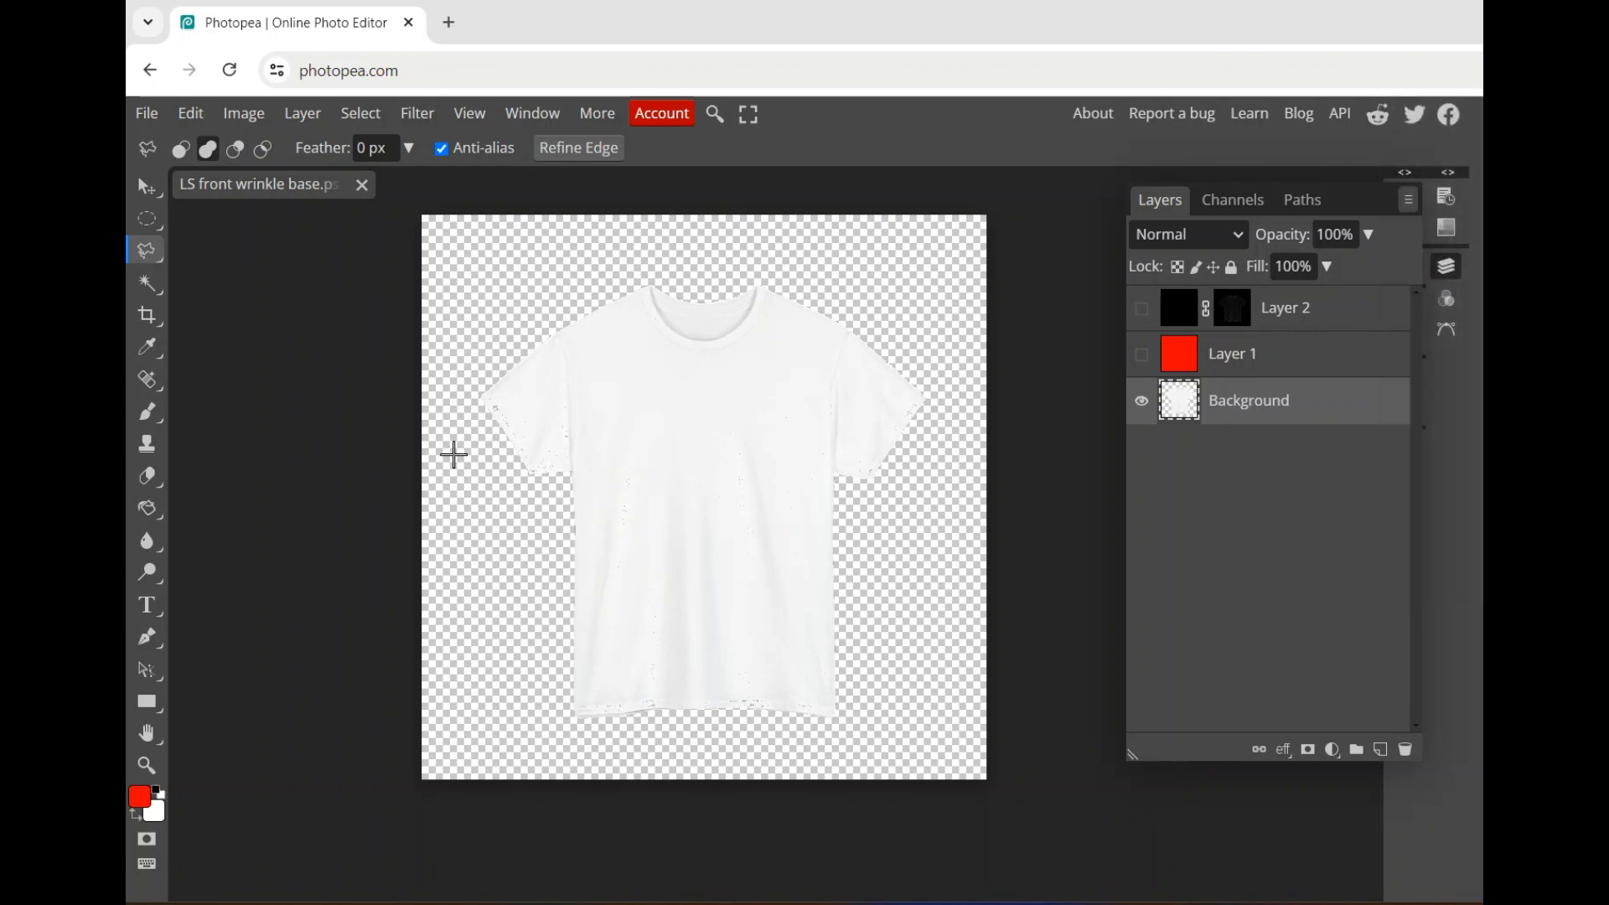
Switch to Customily, add a dynamic image layer named "Context" to the preview, and move it directly above Product colors
key("alt+Tab")
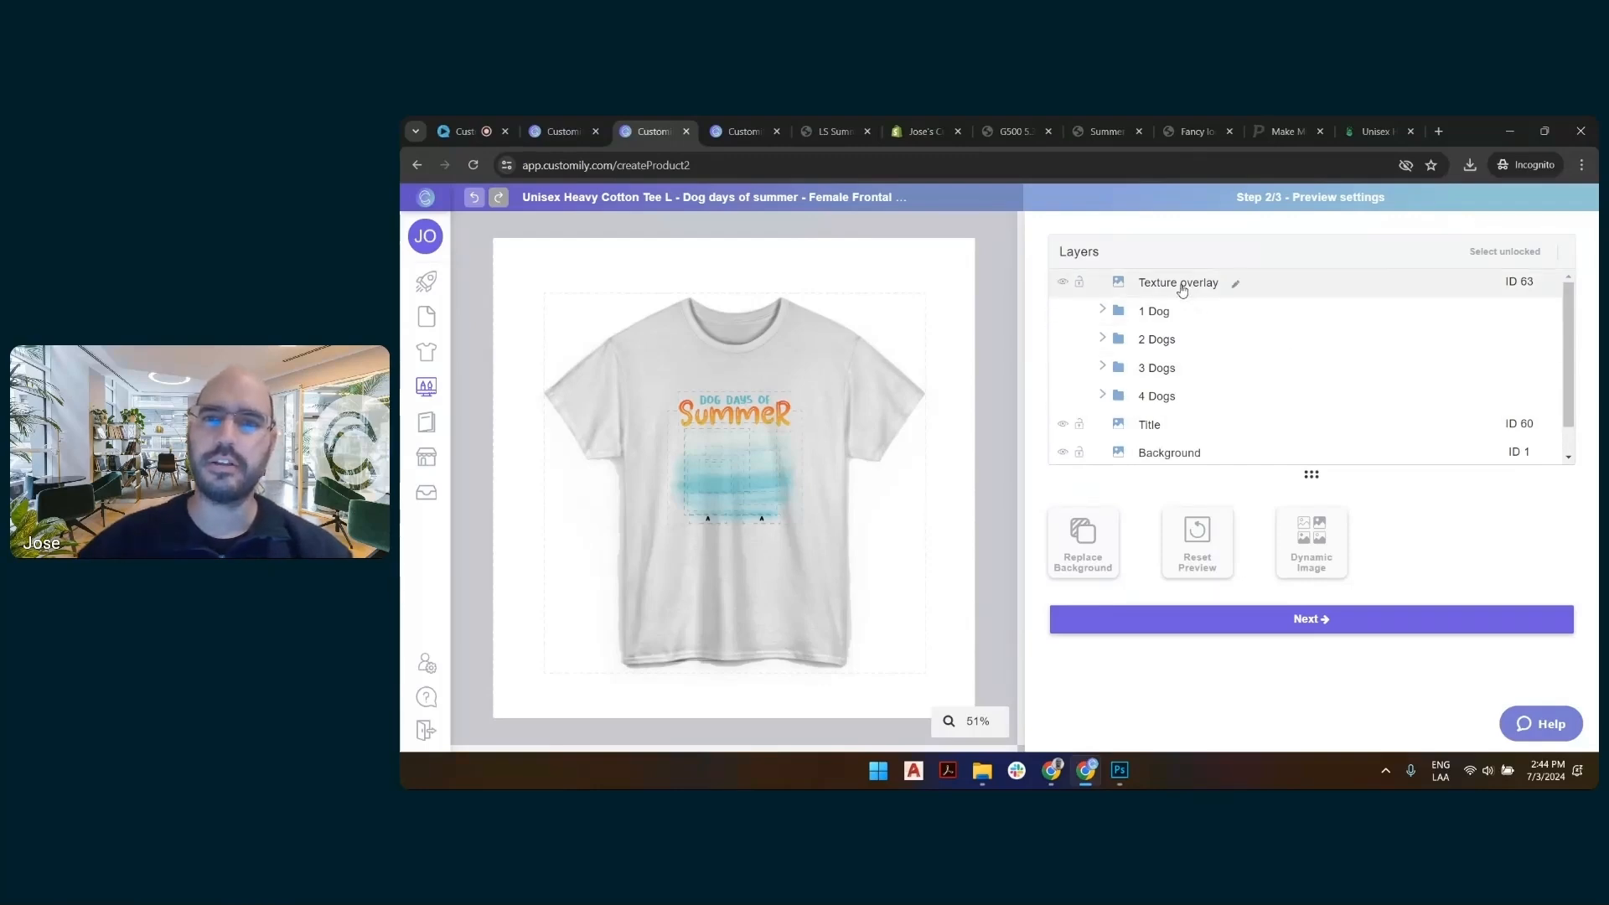
left_click(1178, 287)
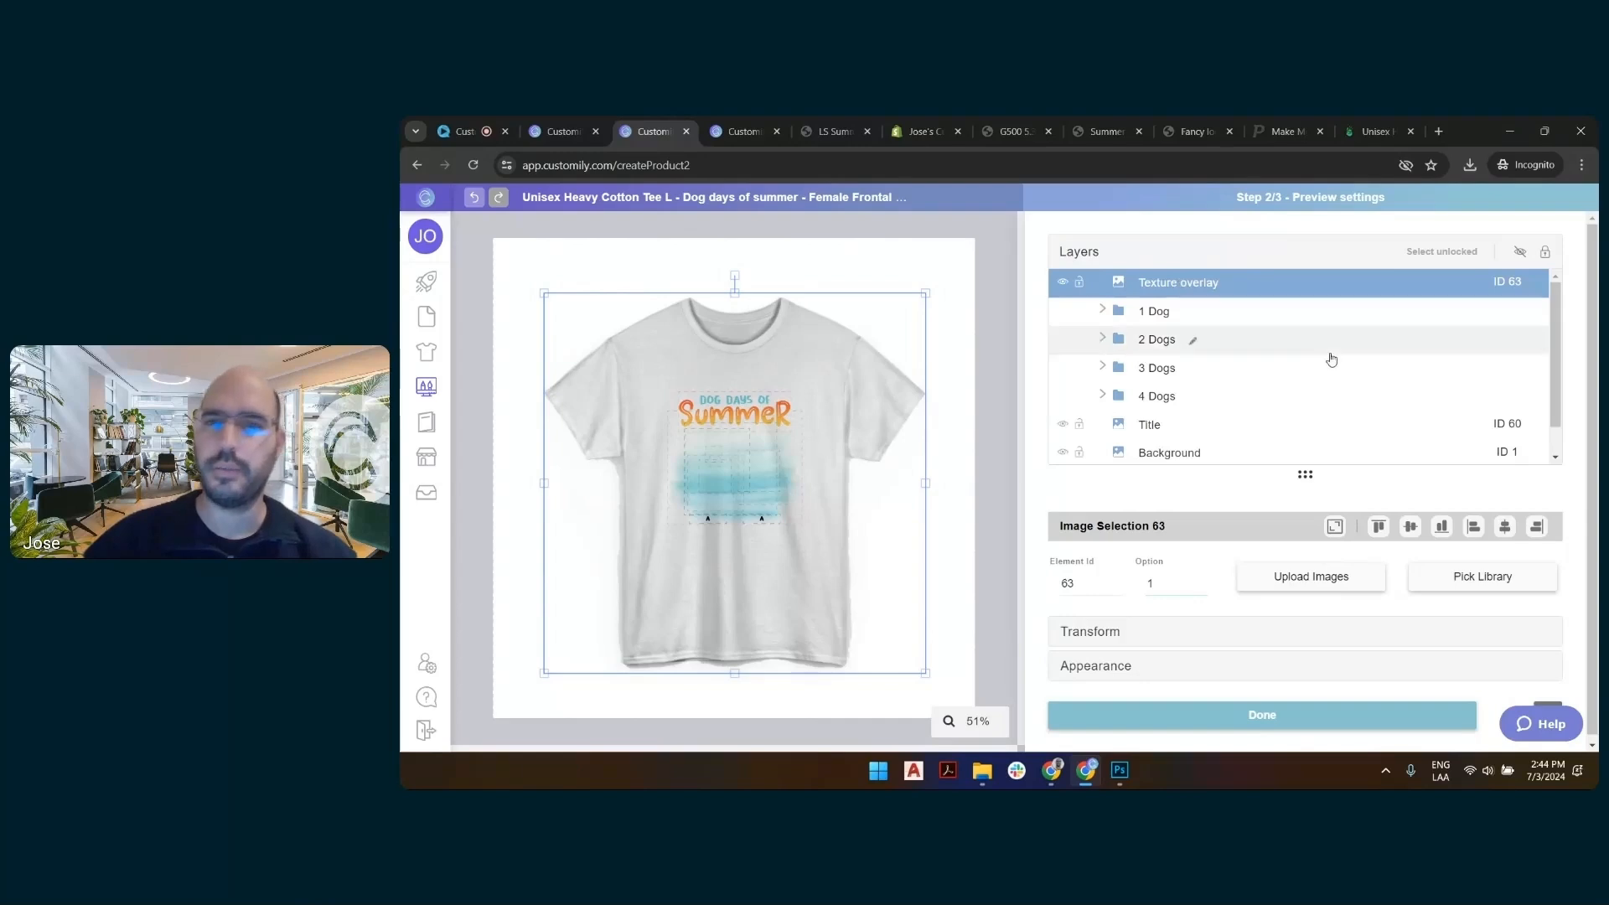
scroll(1324, 349, "down", 1)
left_click(1145, 453)
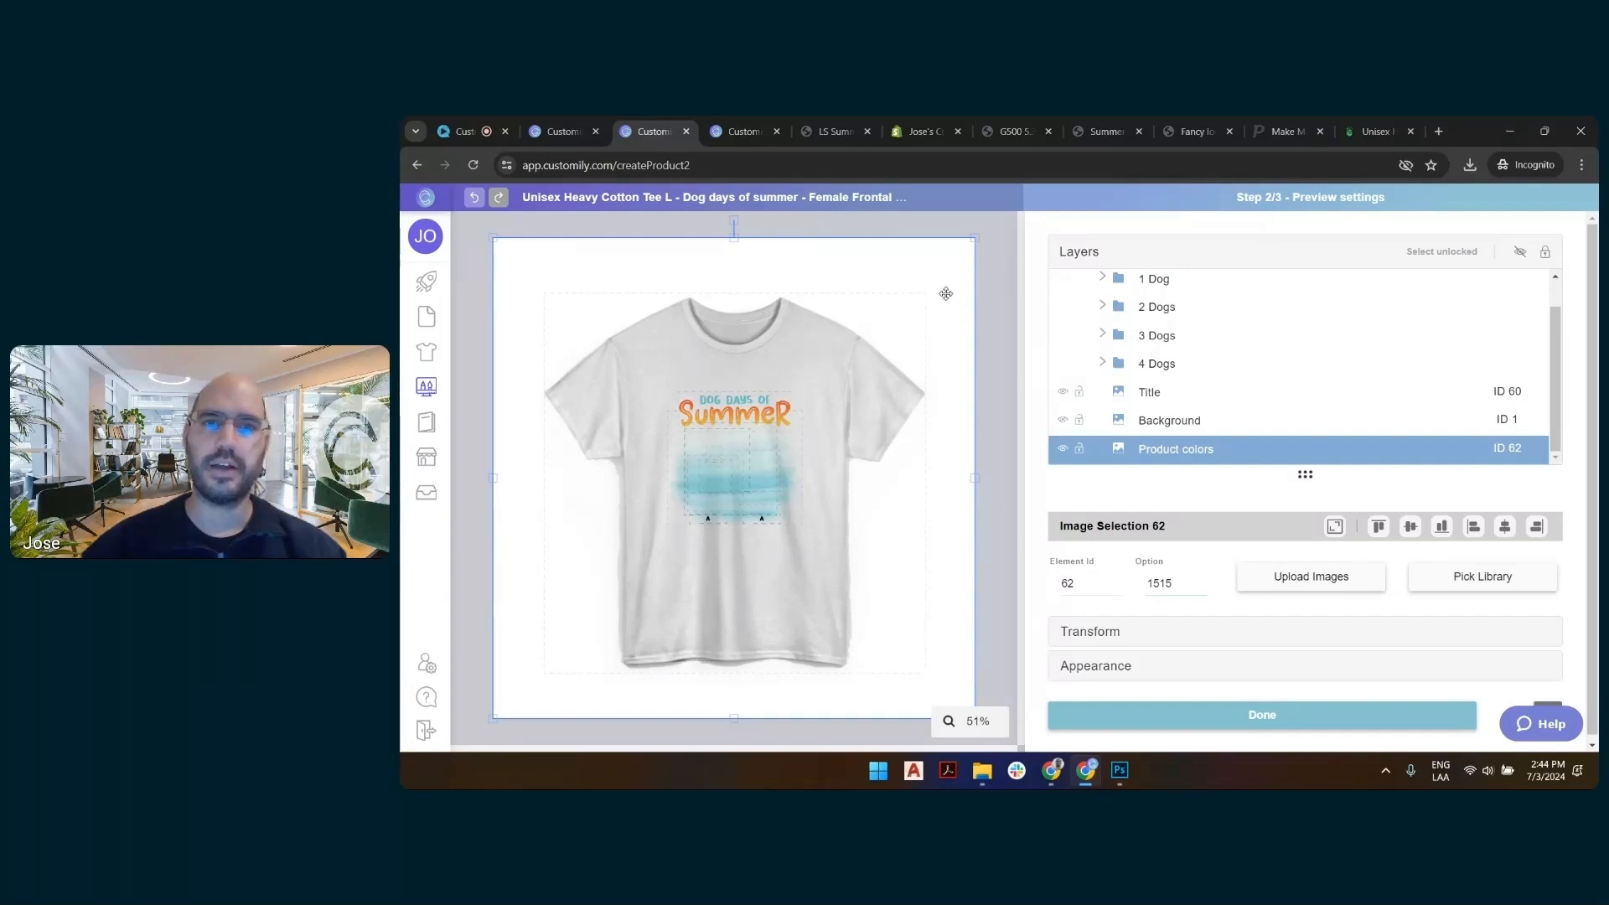
left_click(1002, 296)
left_click(1315, 553)
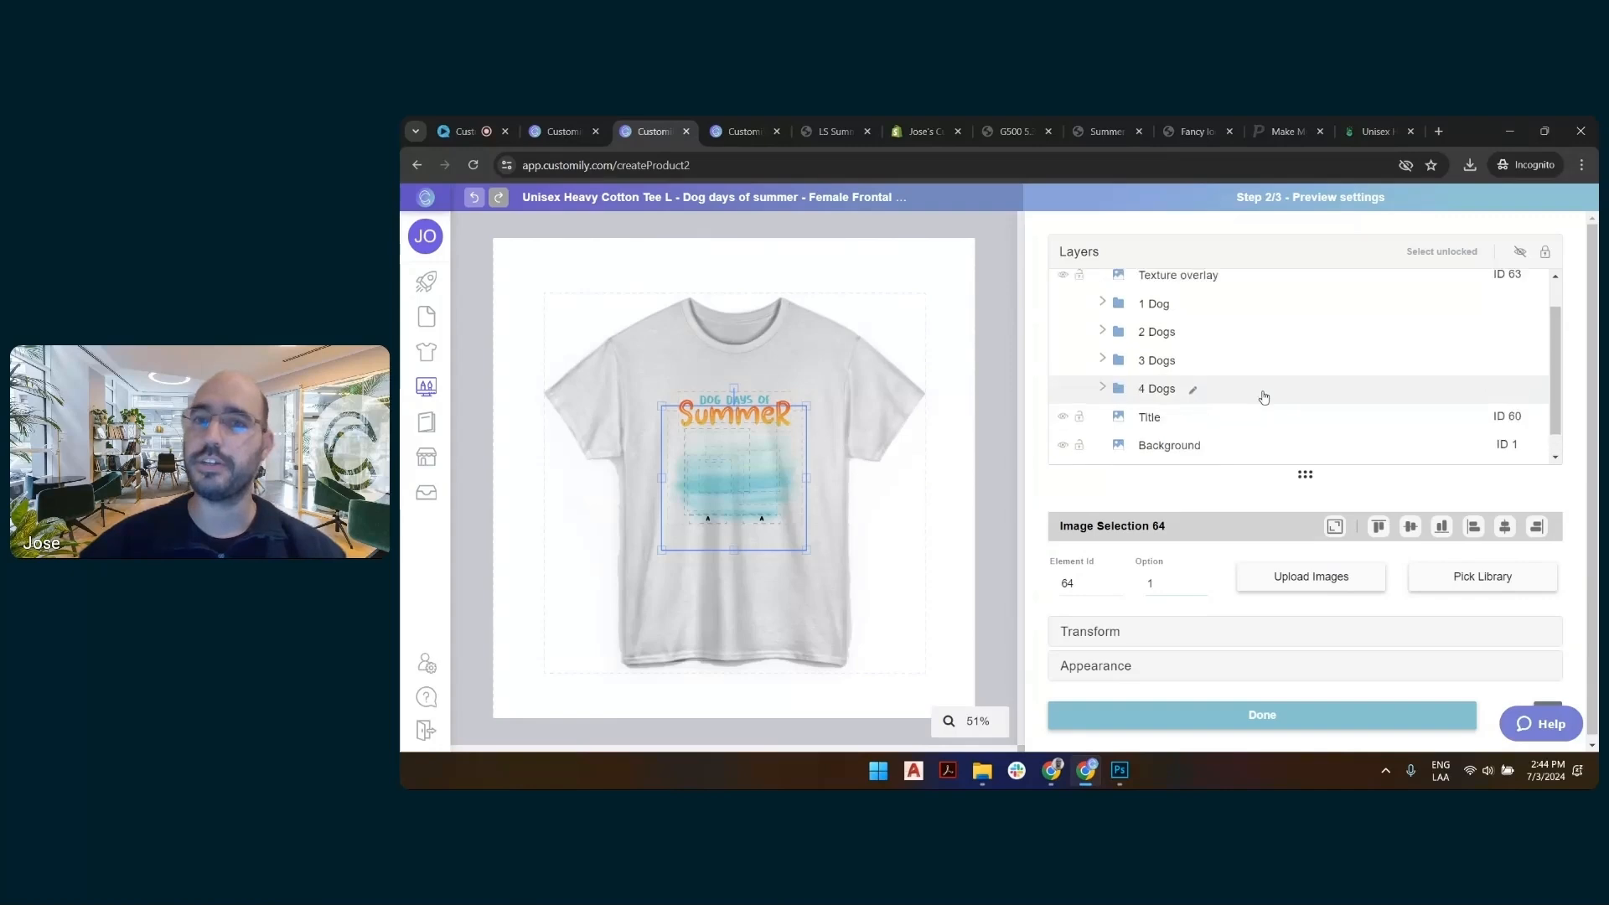
scroll(1264, 352, "up", 1)
double_click(1249, 285)
triple_click(1223, 287)
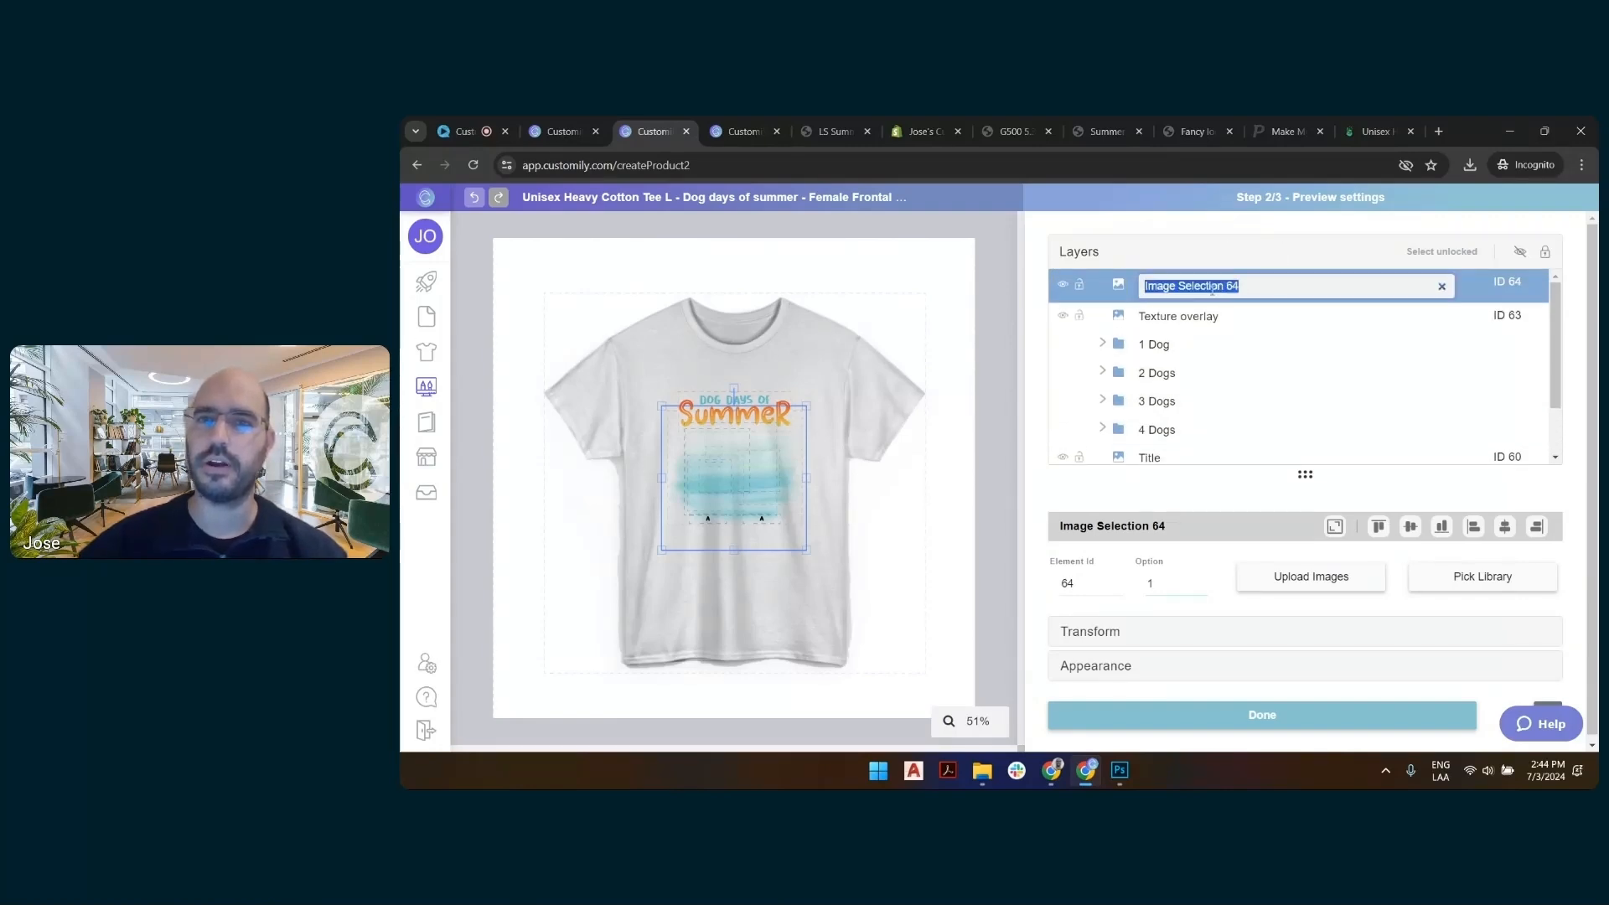
type("Context")
key("Return")
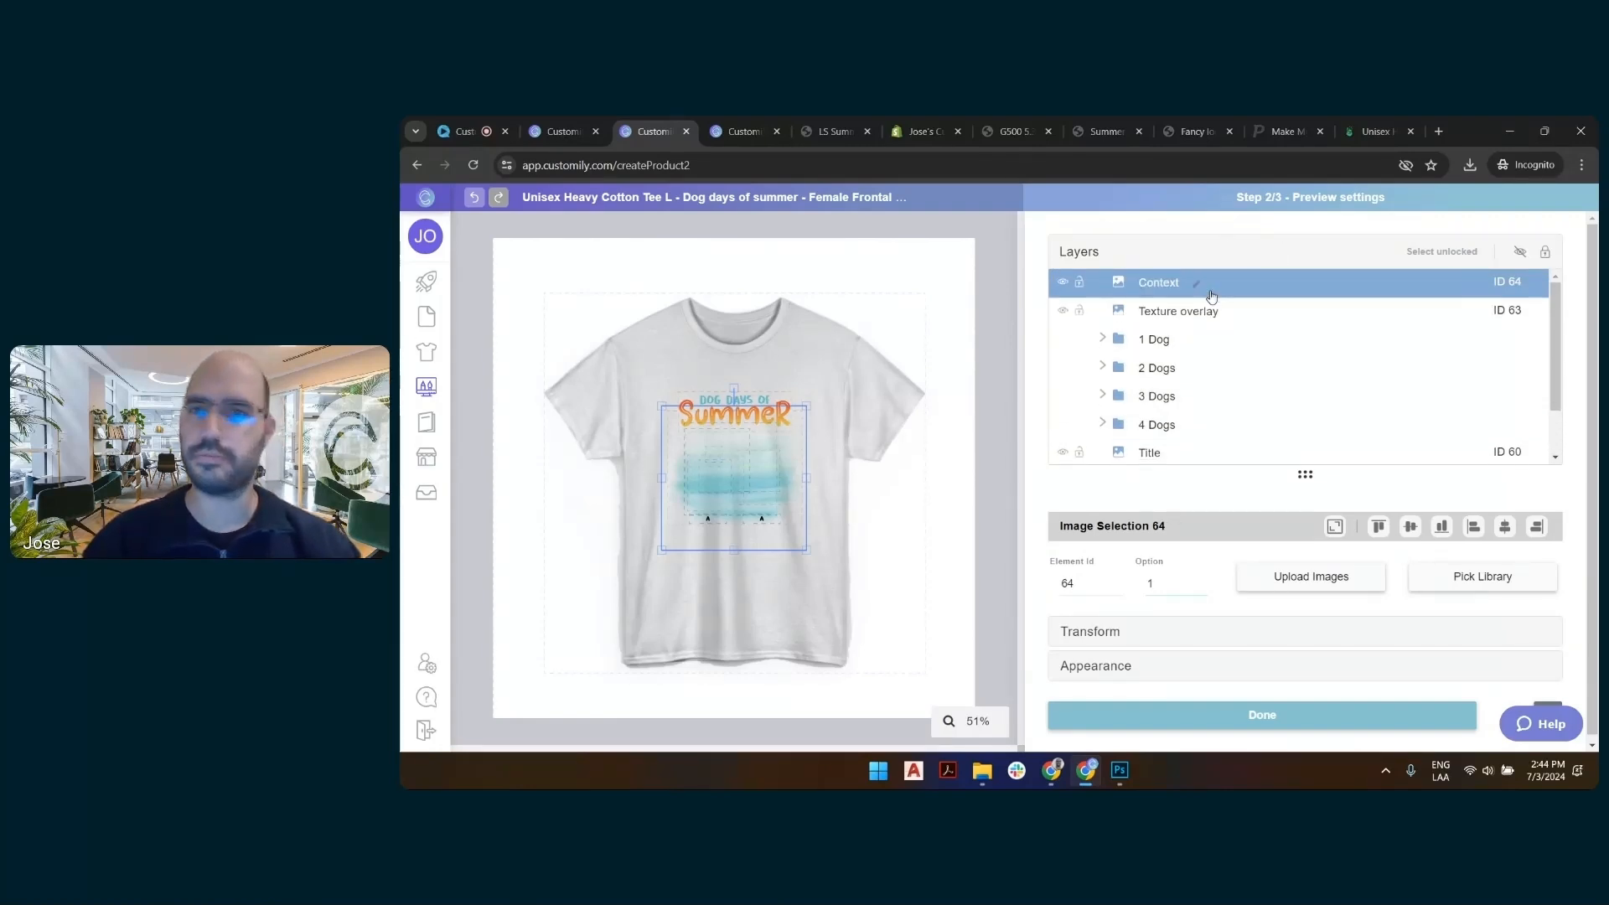
left_click_drag(1253, 285, 1282, 423)
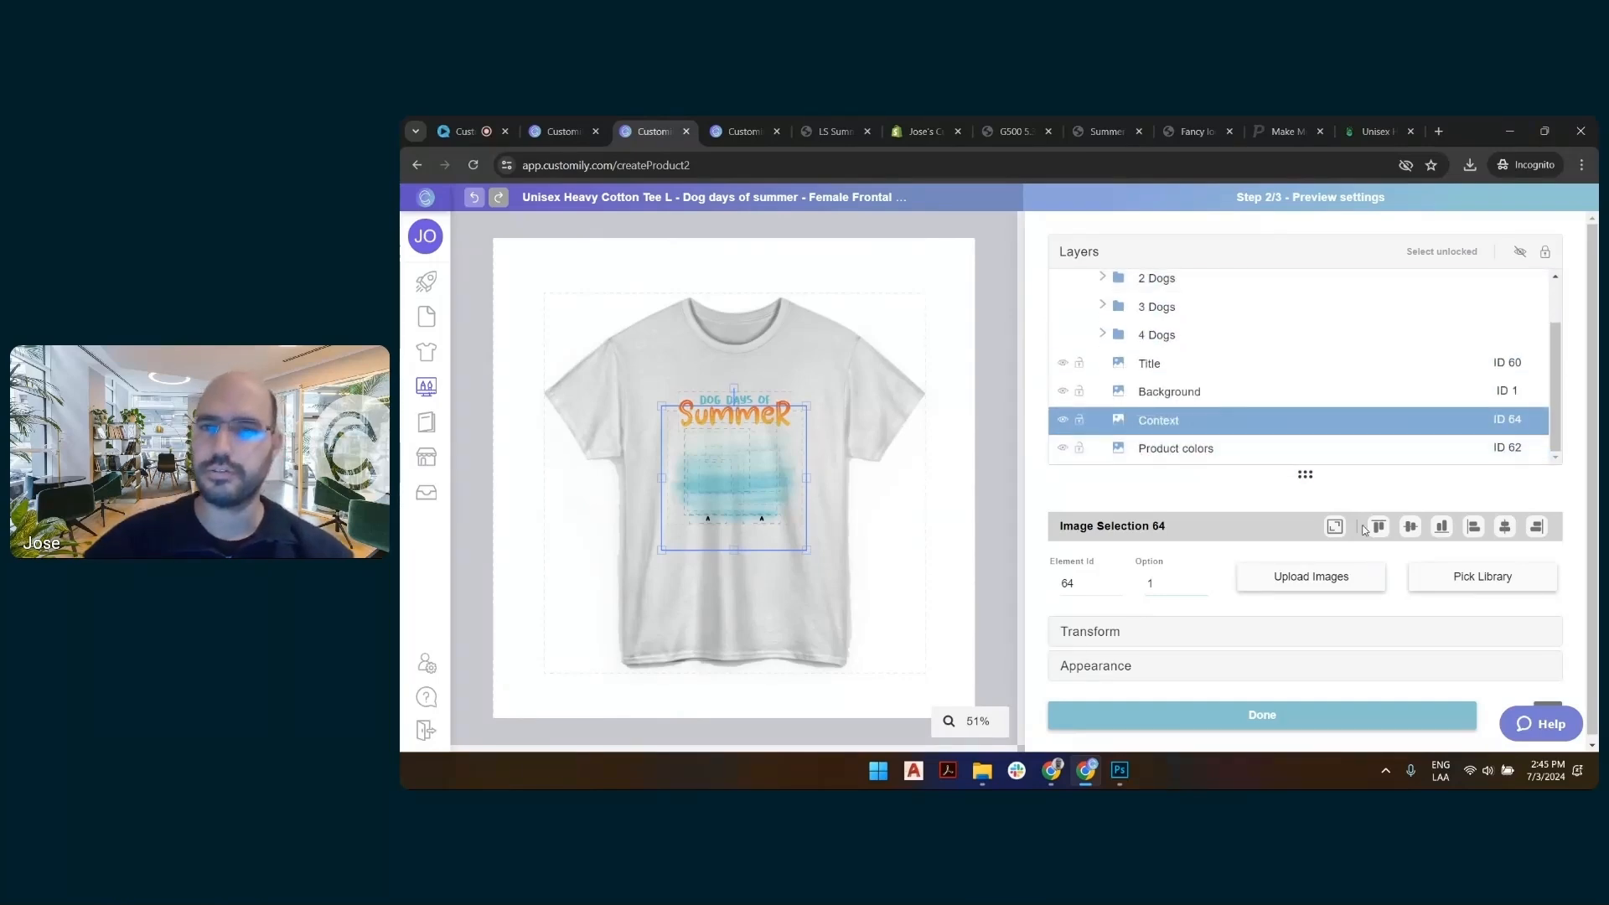
Upload "background-with-flower-right.jpg" to the Context layer, accepting the downscale, and fit the image to the canvas
left_click(1376, 583)
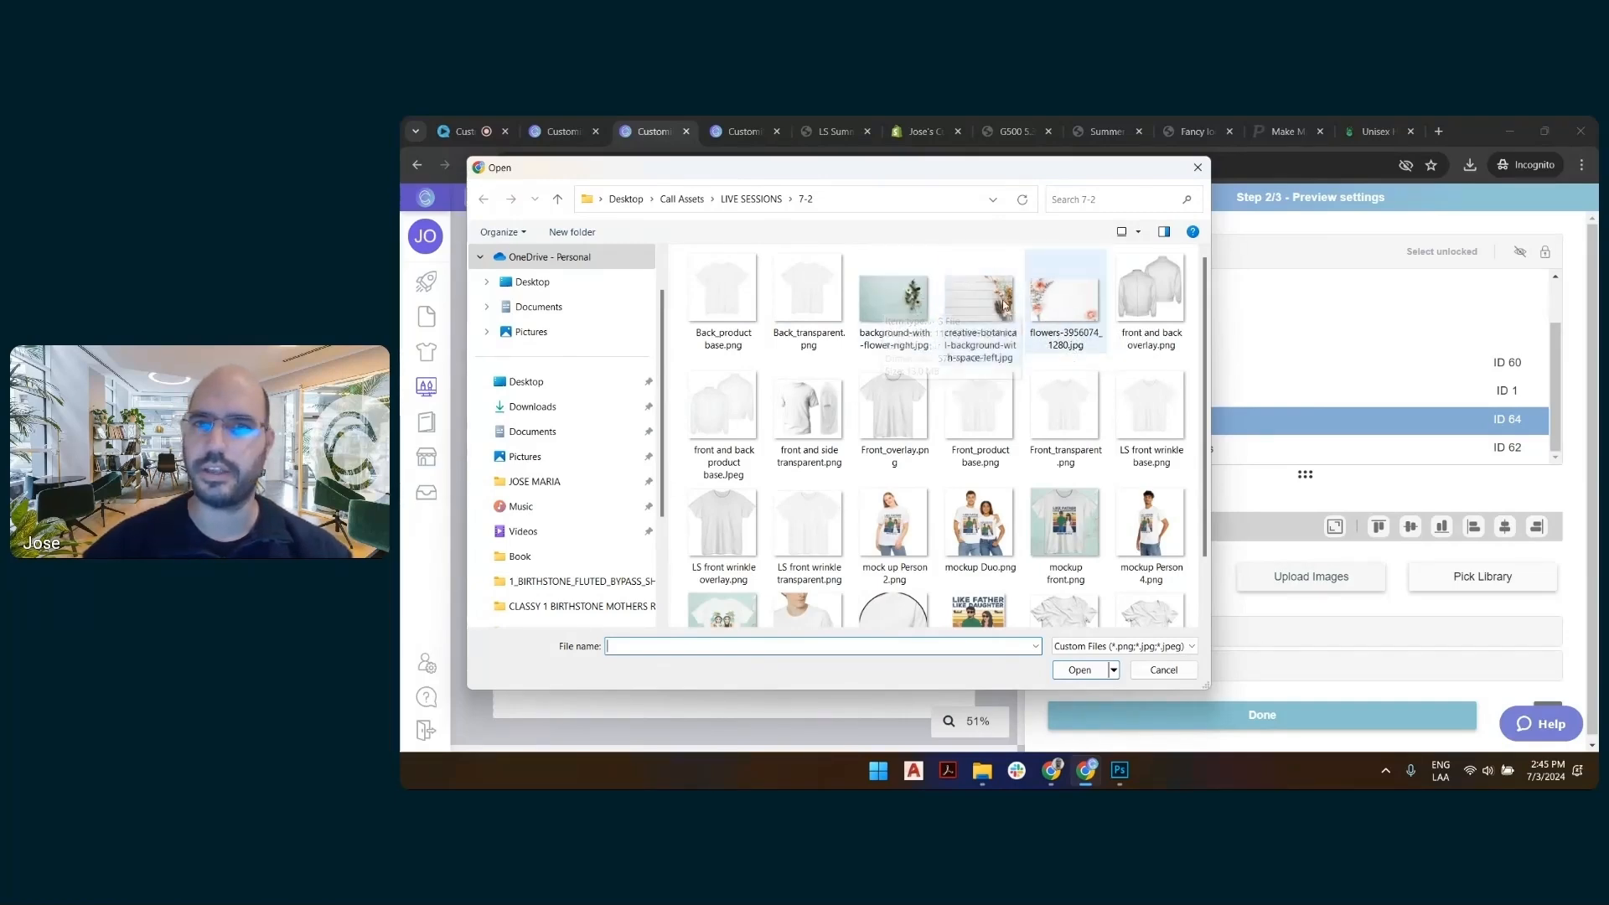
double_click(888, 305)
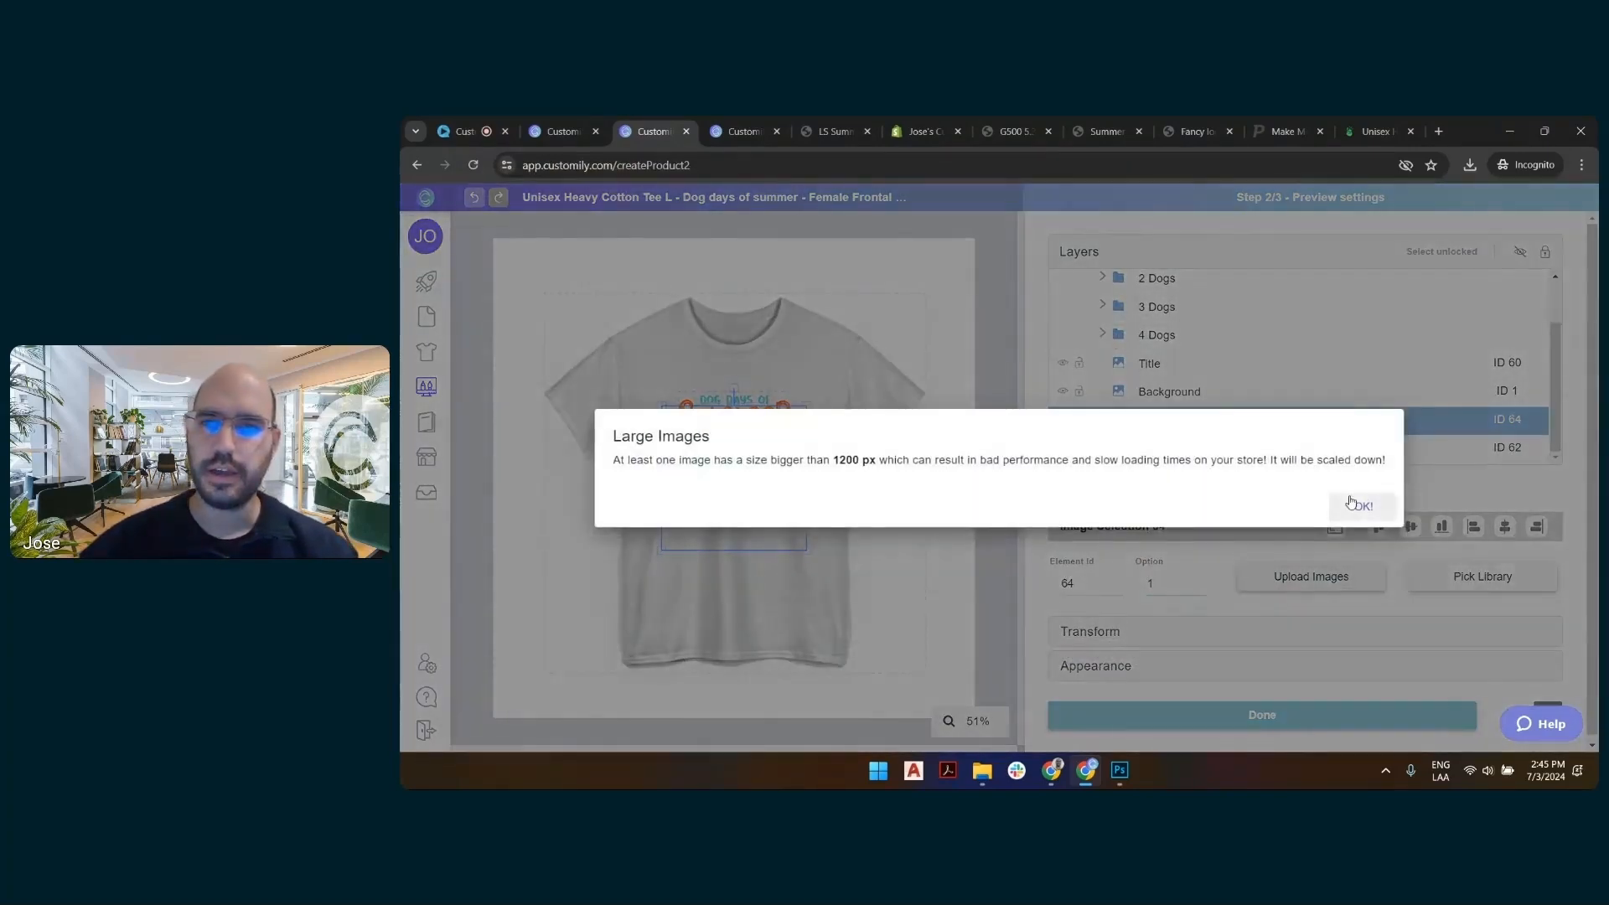
left_click(1350, 503)
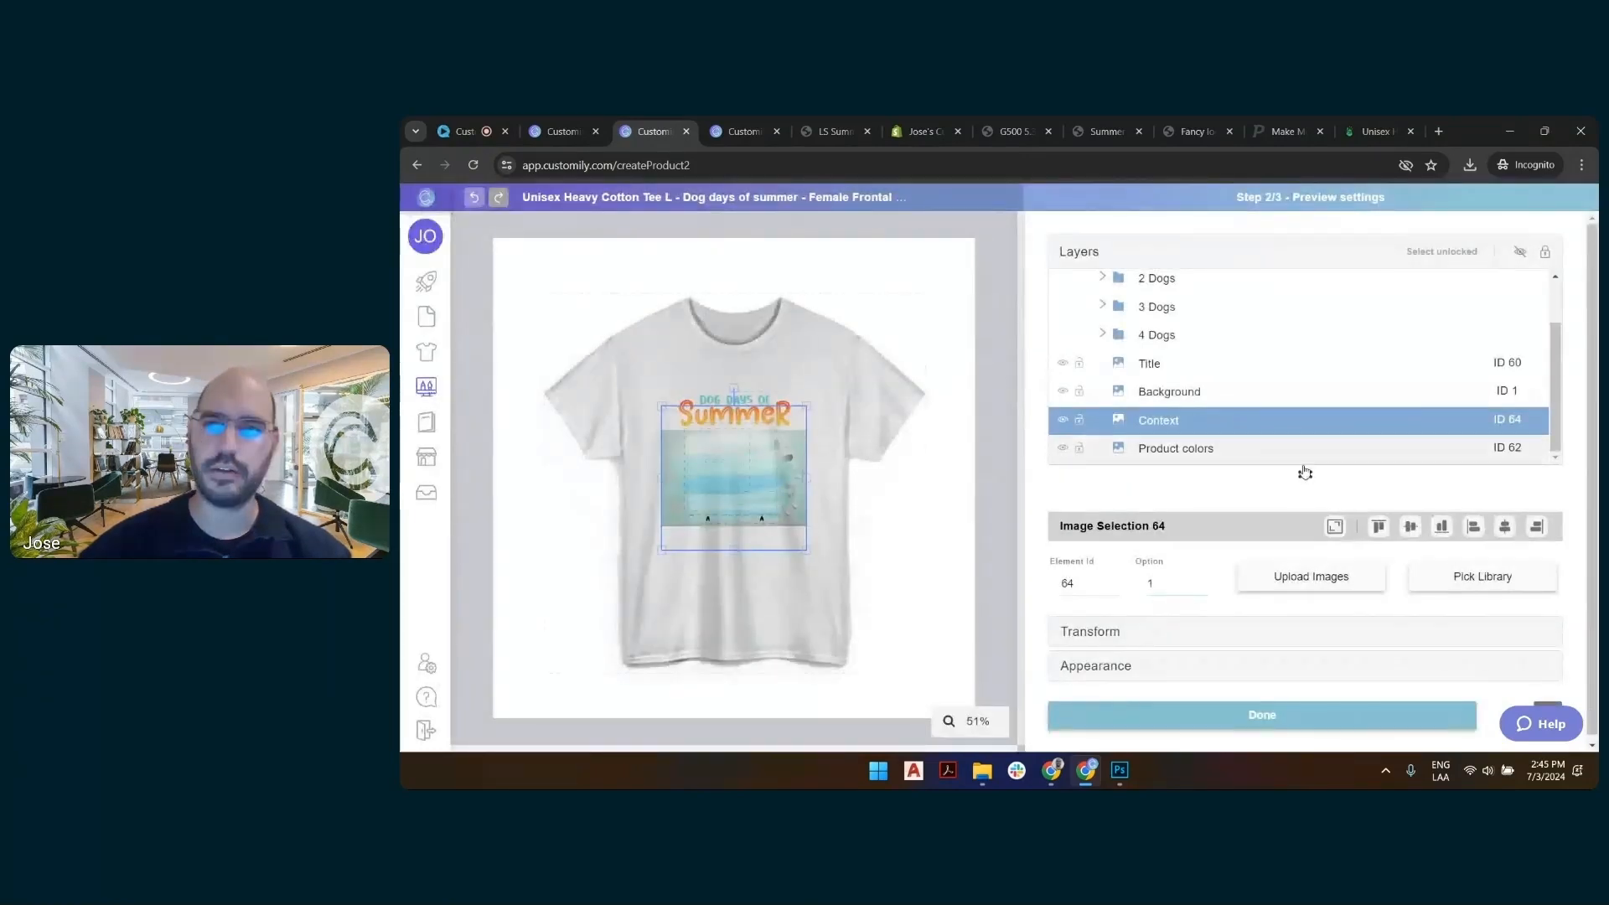
left_click(1335, 528)
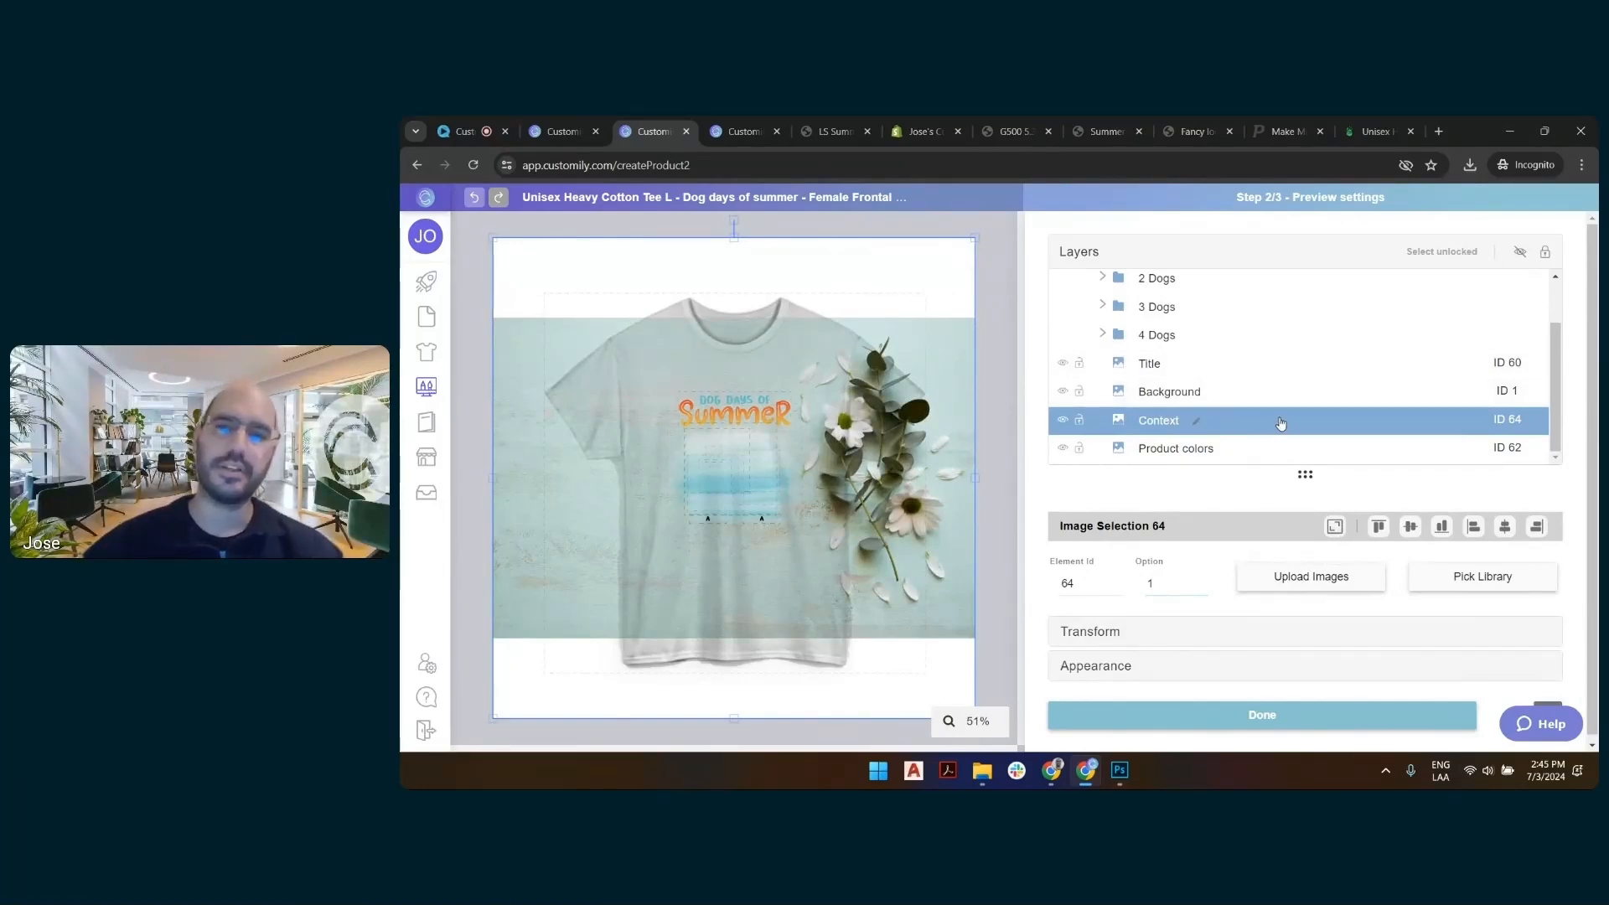
Move the Context layer below Product colors and upload "LS front wrinkle transparent.png" to the Product colors layer, accepting the downscale
left_click_drag(1279, 424, 1283, 442)
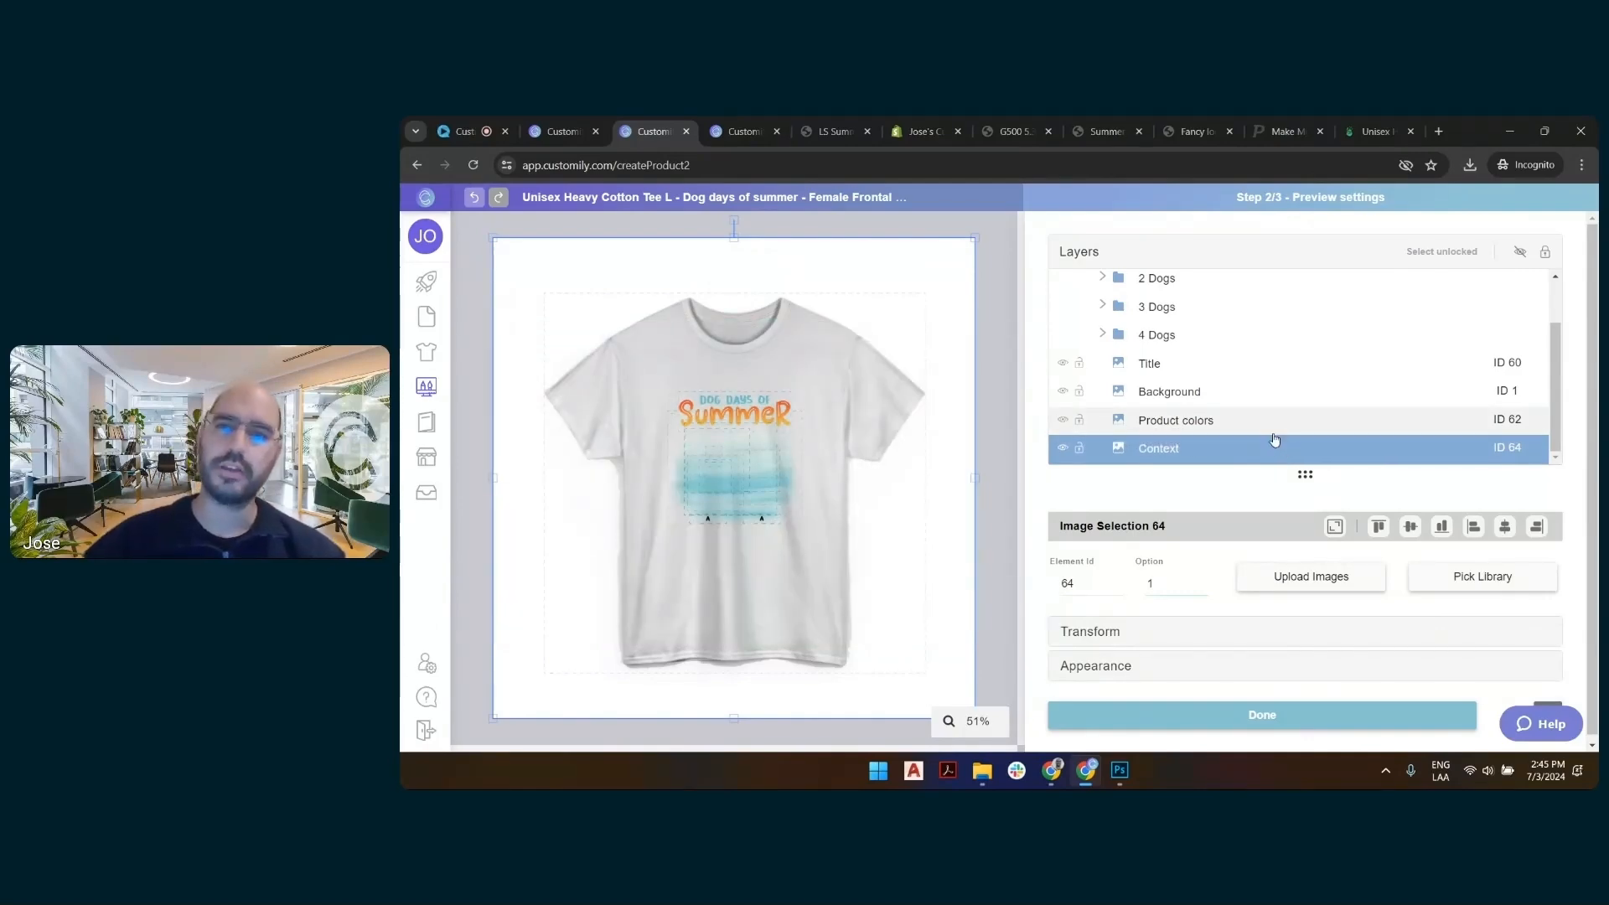
left_click(1270, 427)
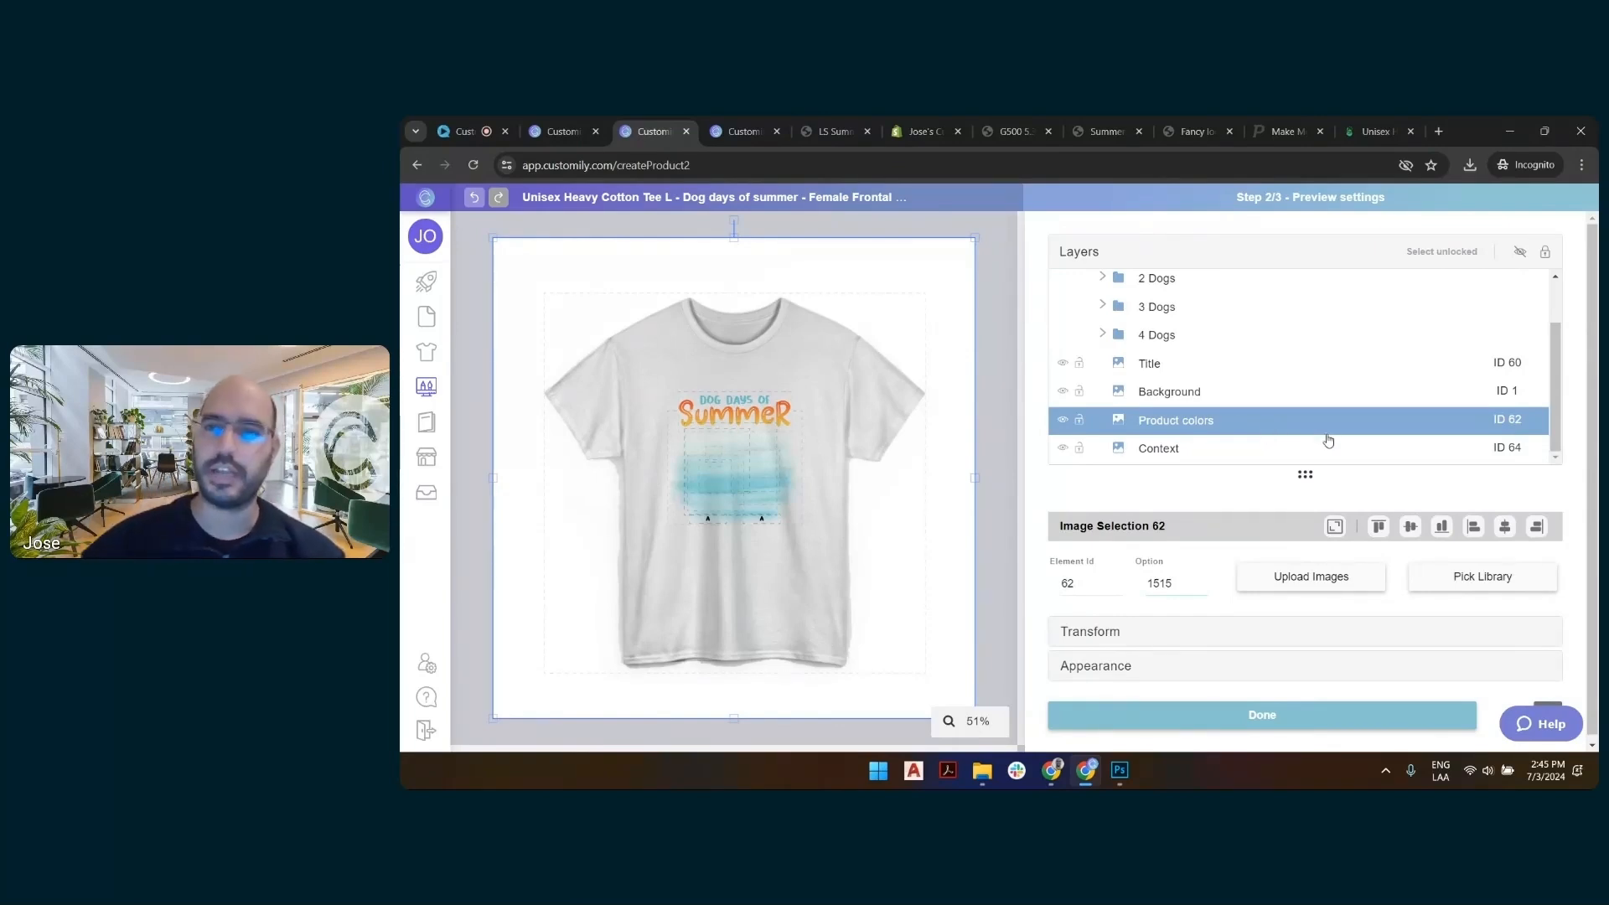
left_click(1305, 575)
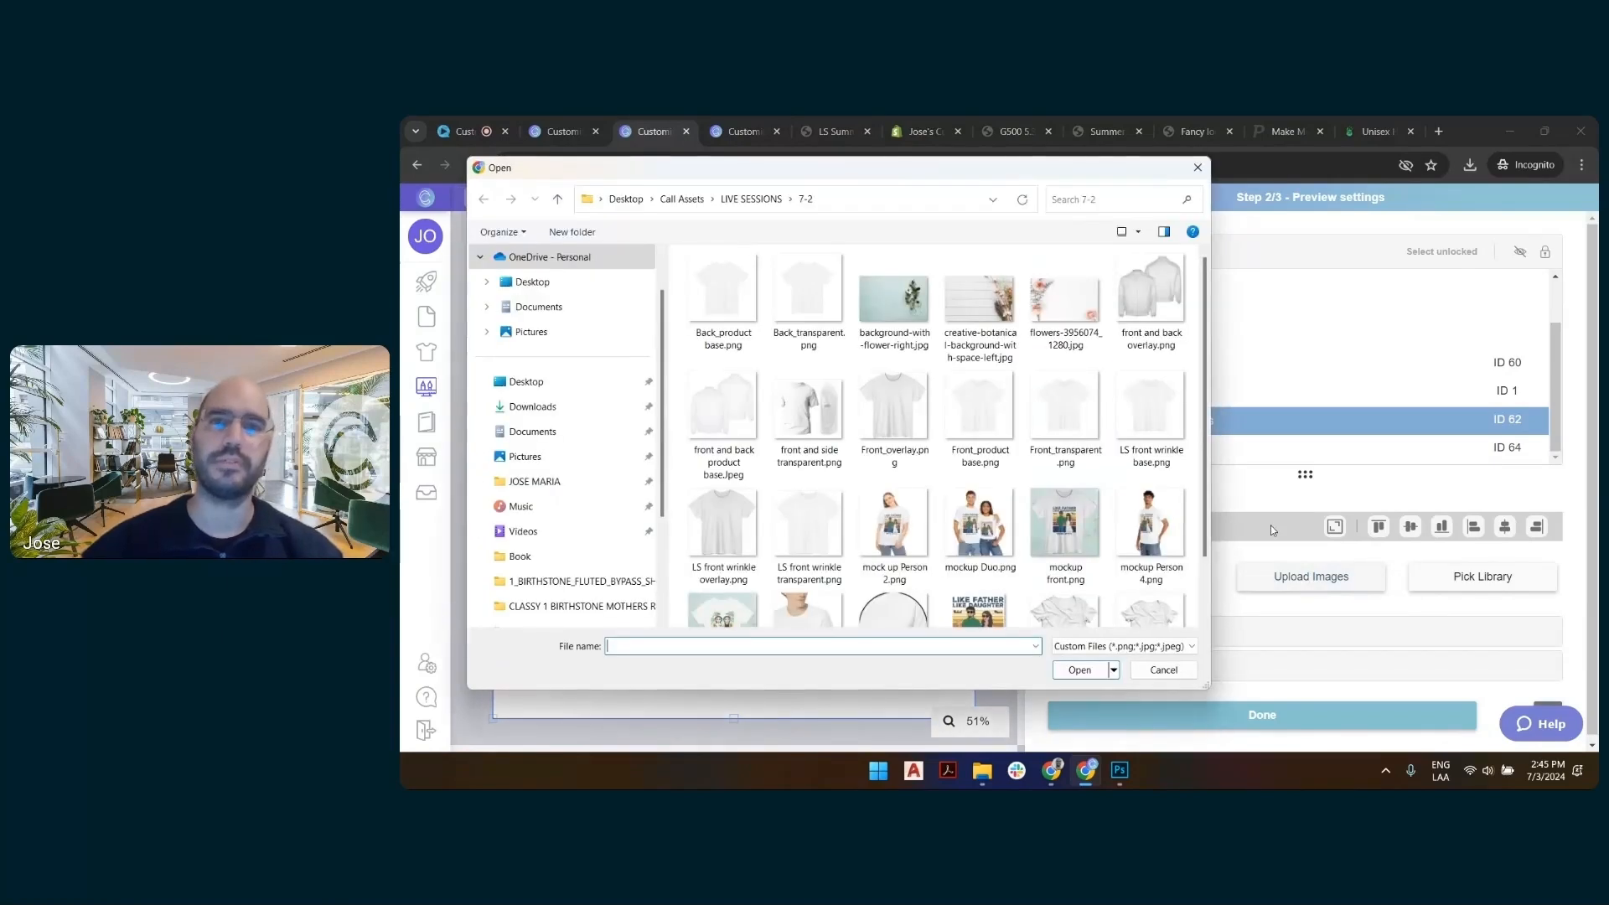
left_click(1157, 412)
left_click(717, 520)
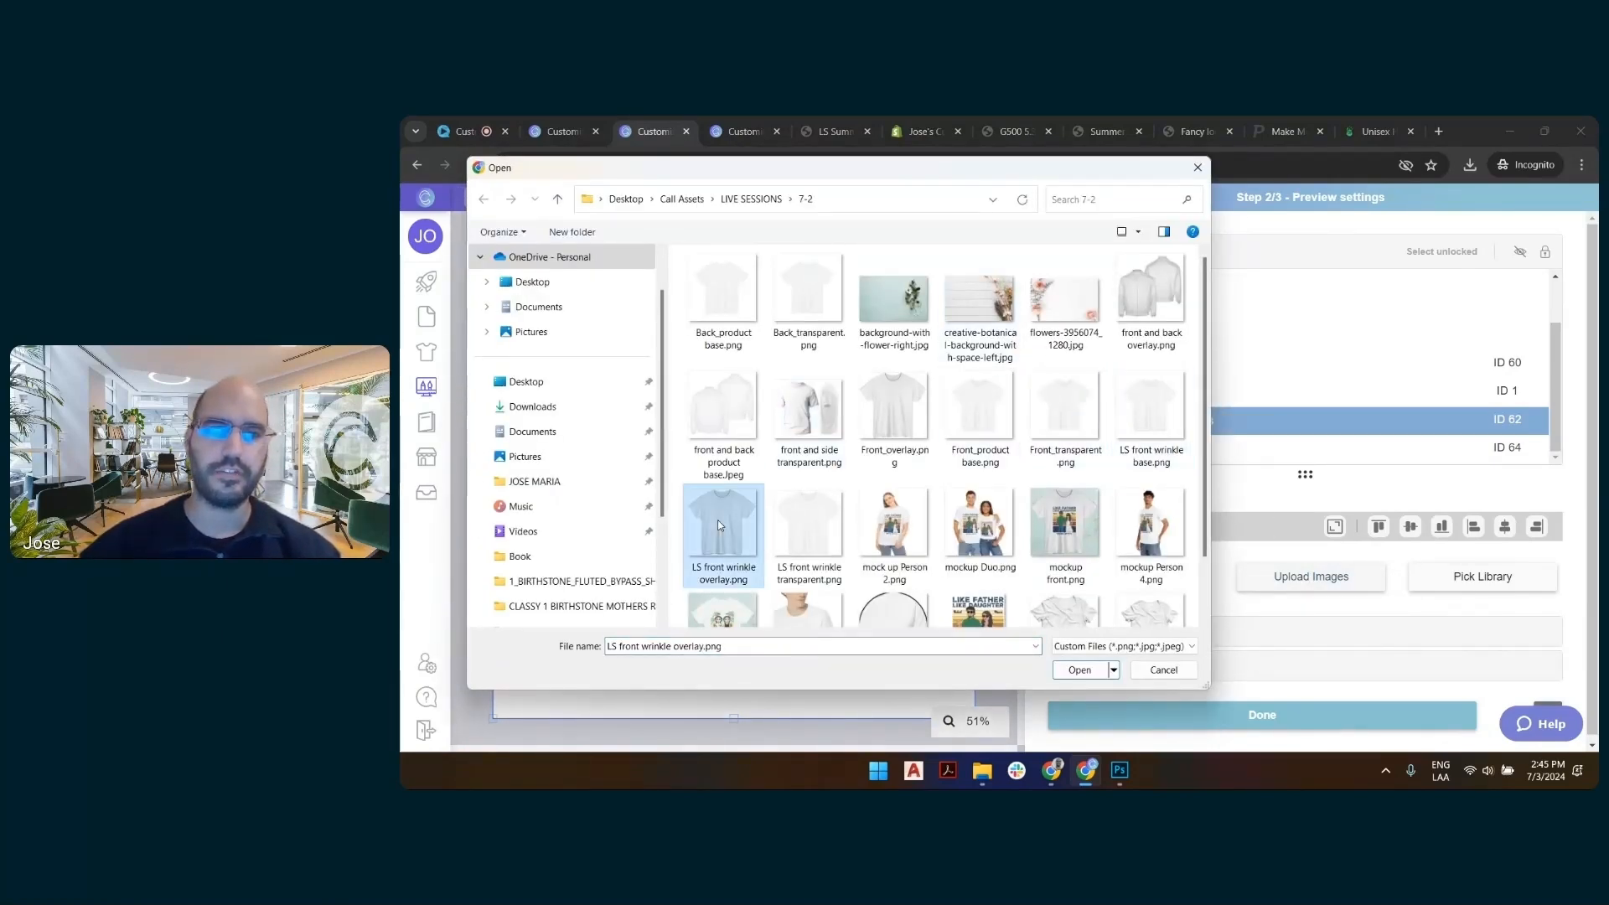
left_click(812, 524)
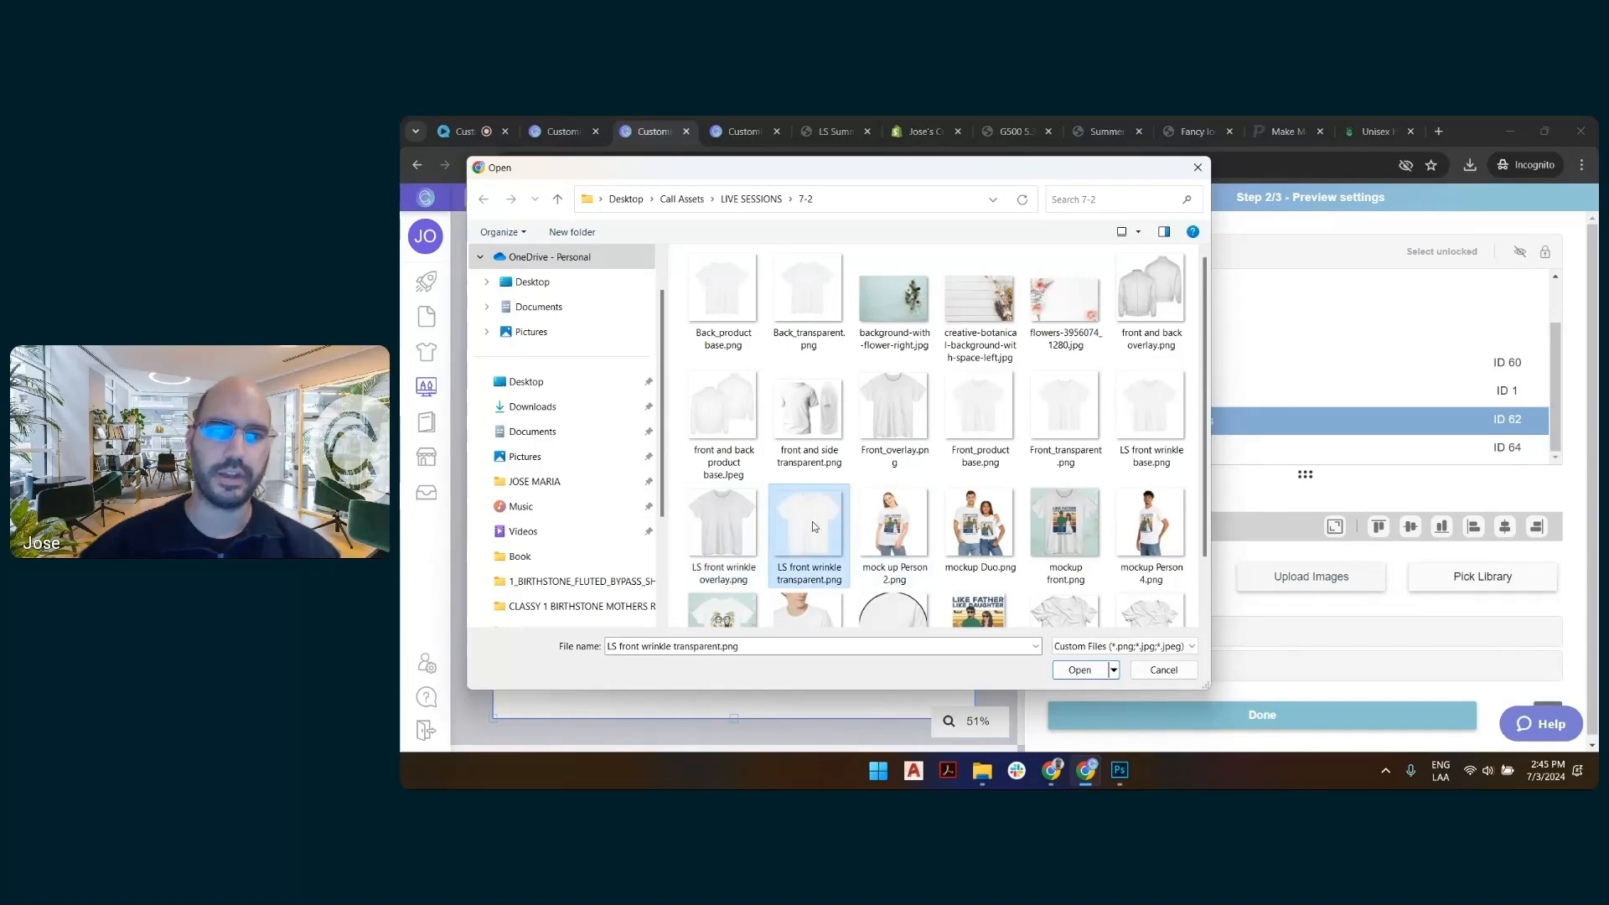
double_click(812, 521)
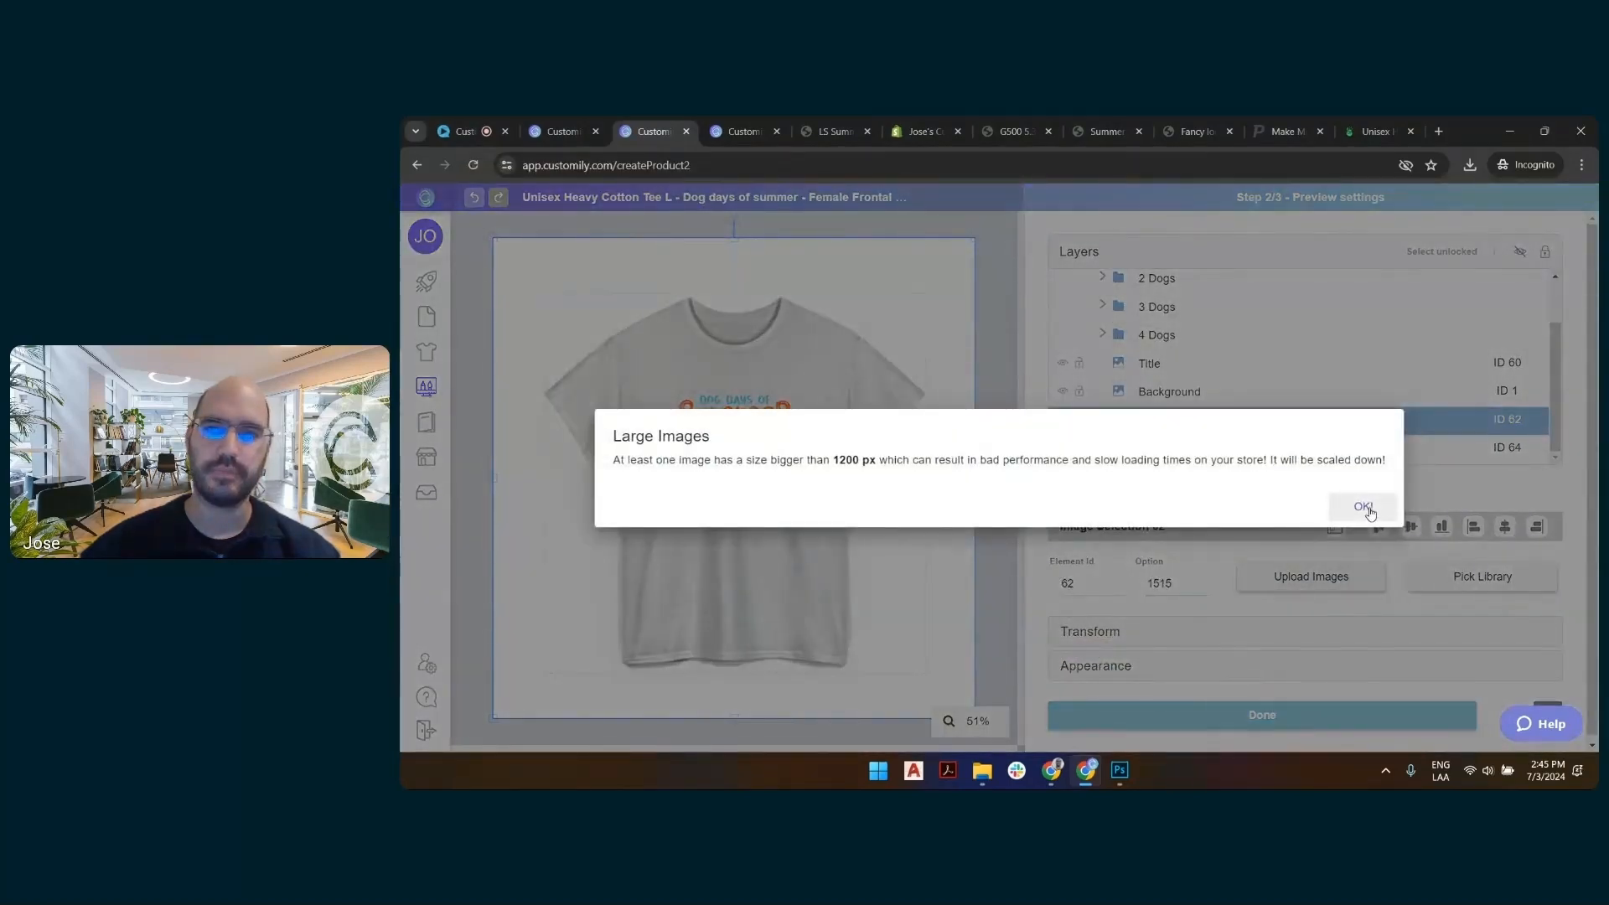
left_click(1363, 507)
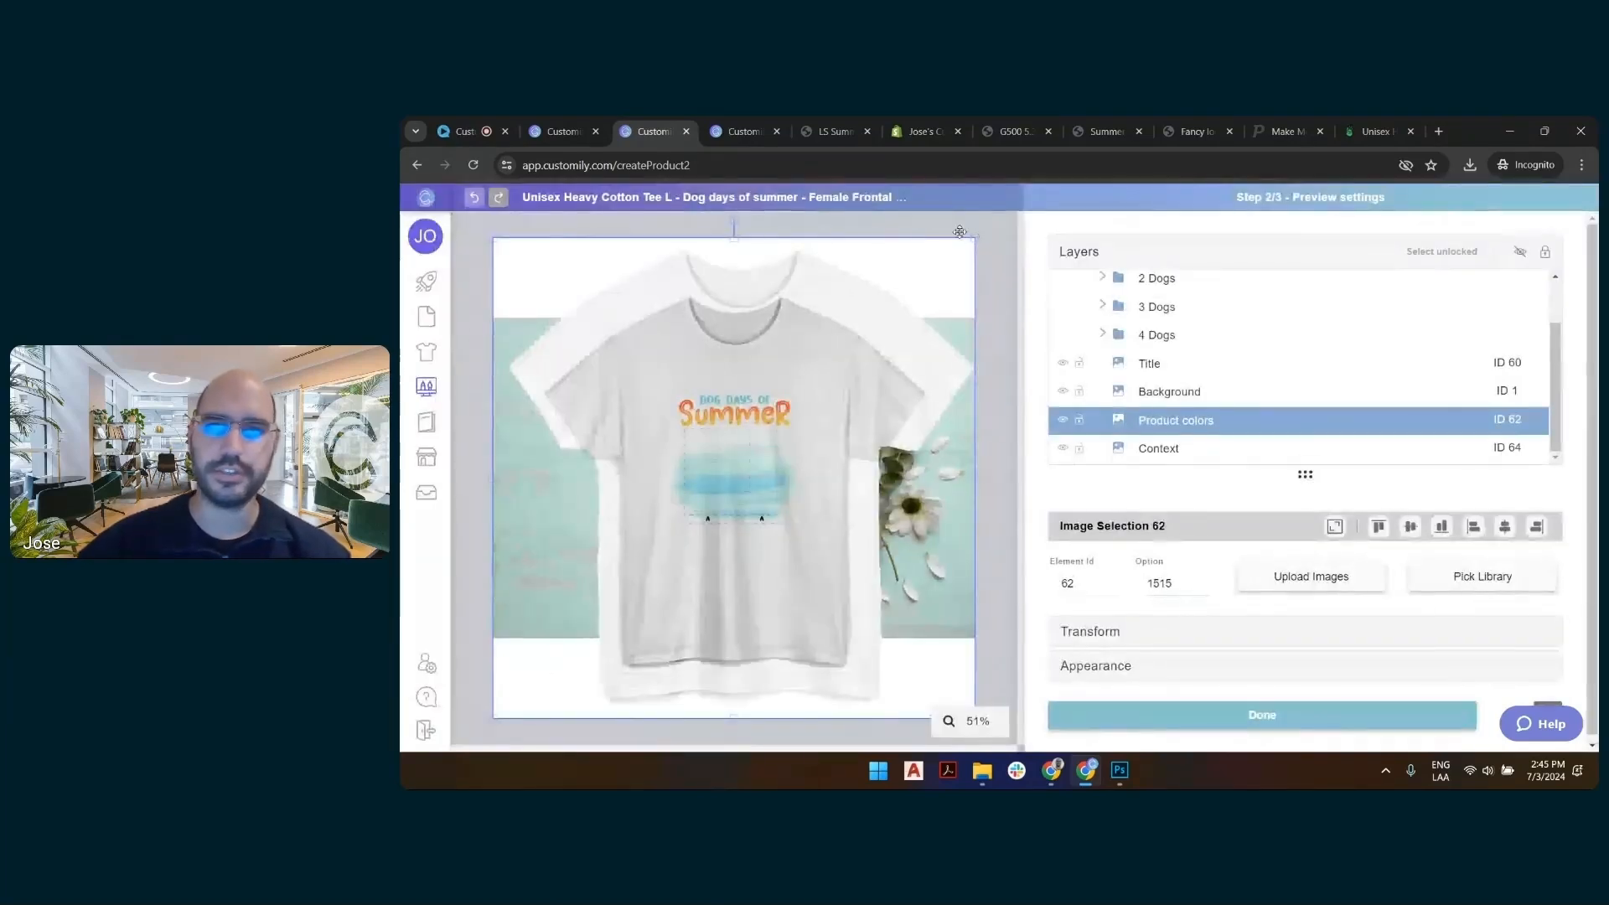
Scale down the Product colors shirt image and adjust its corners so it lines up with the wrinkle overlay shirt
left_click_drag(974, 239, 920, 283)
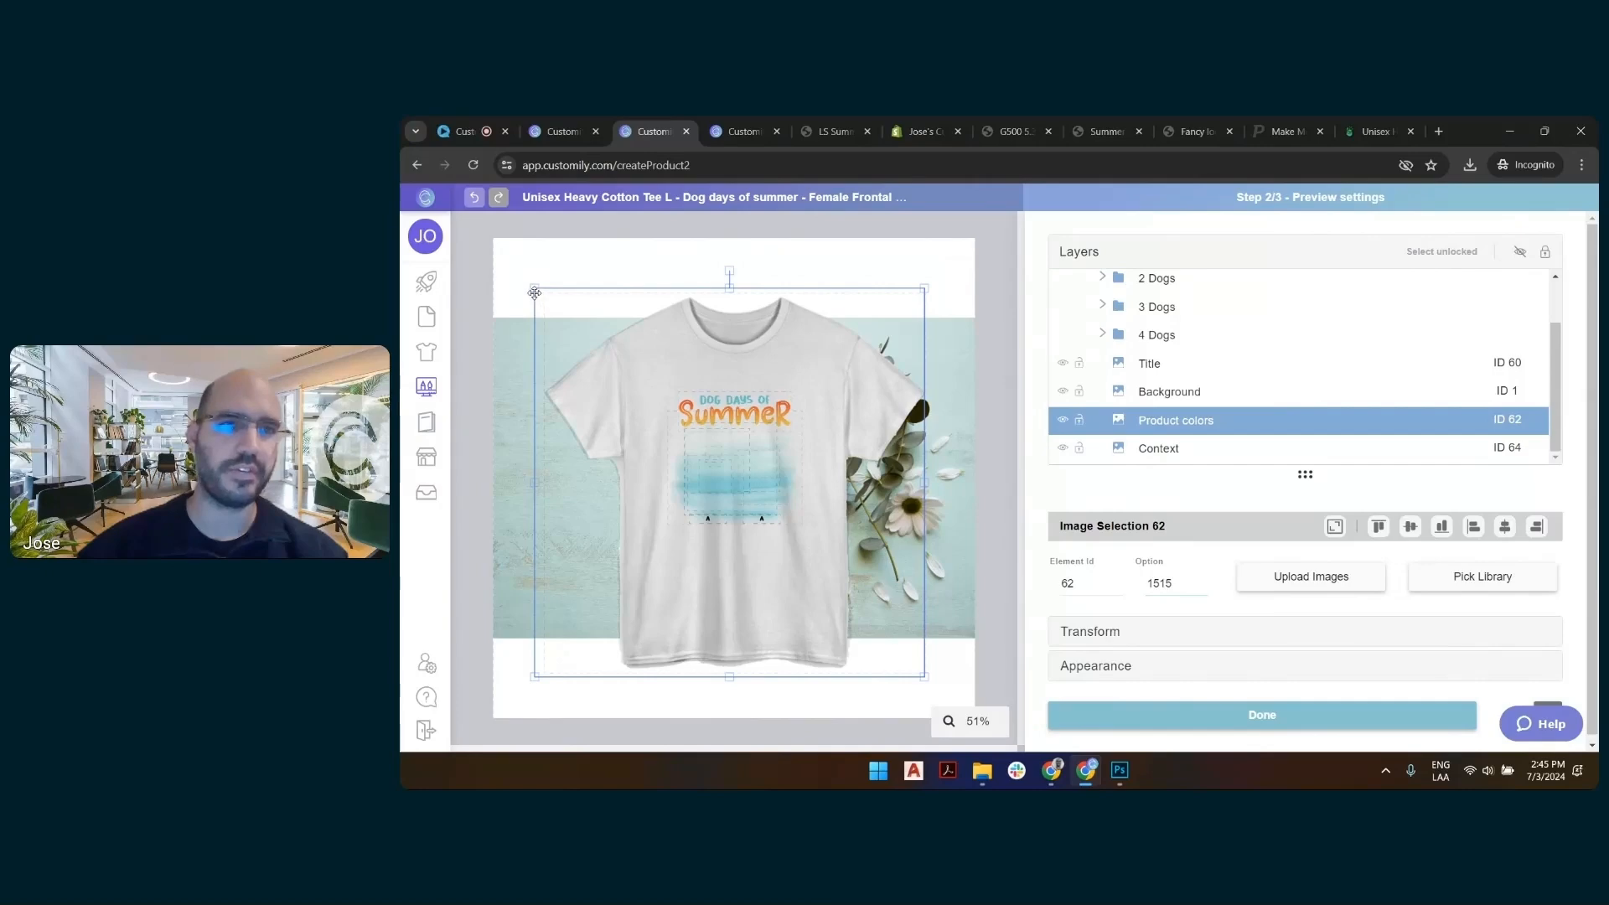
left_click_drag(534, 289, 534, 289)
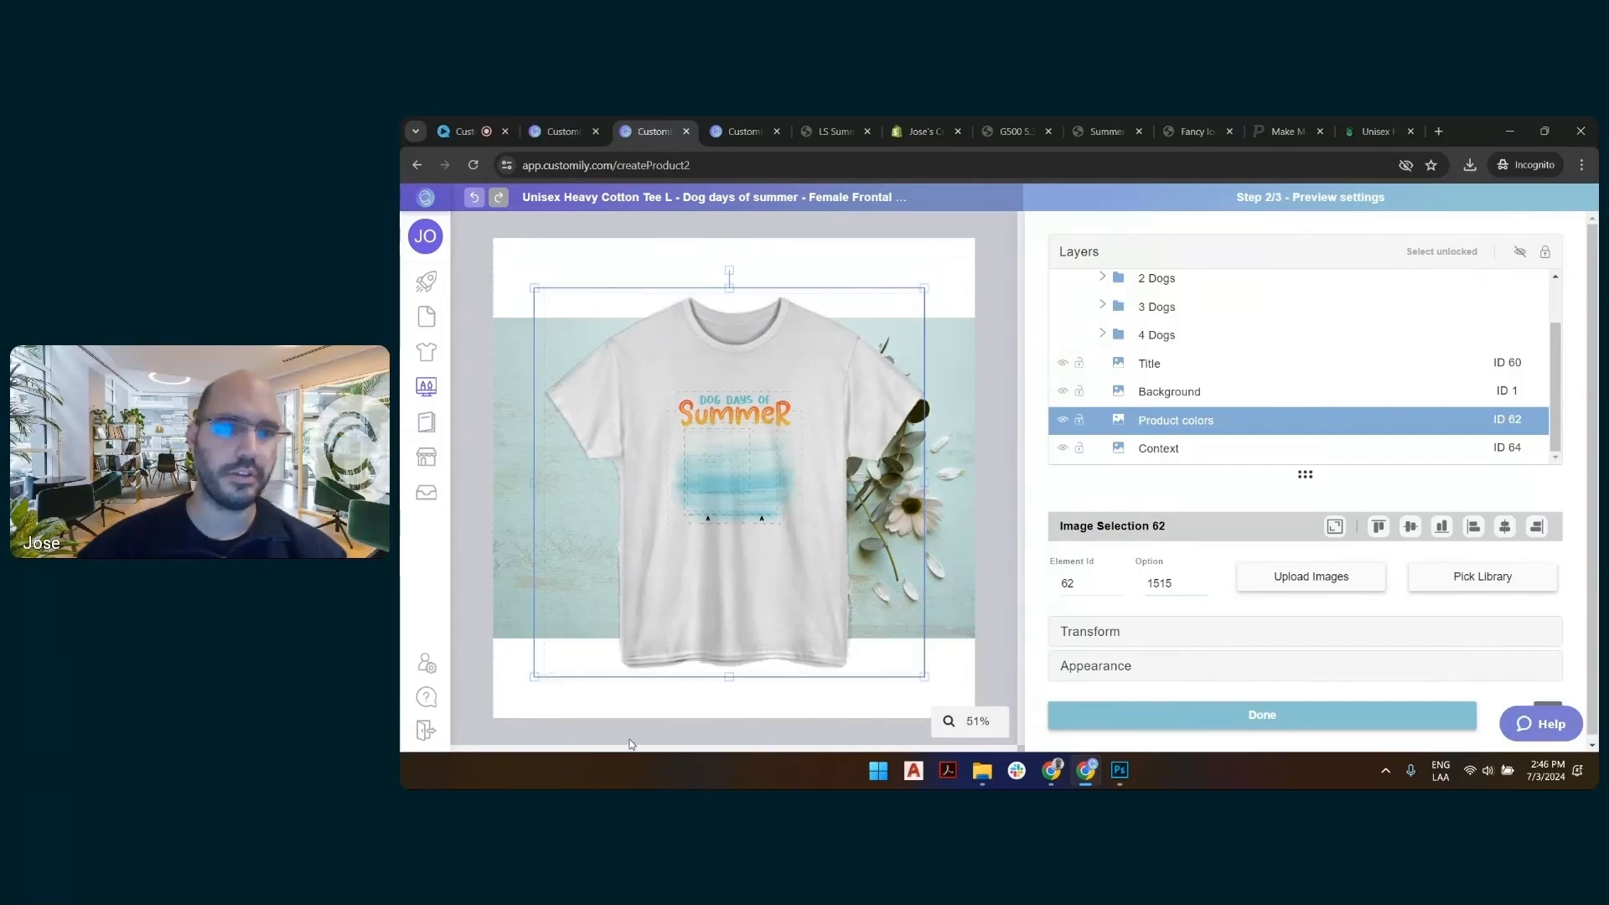
left_click_drag(536, 676, 533, 677)
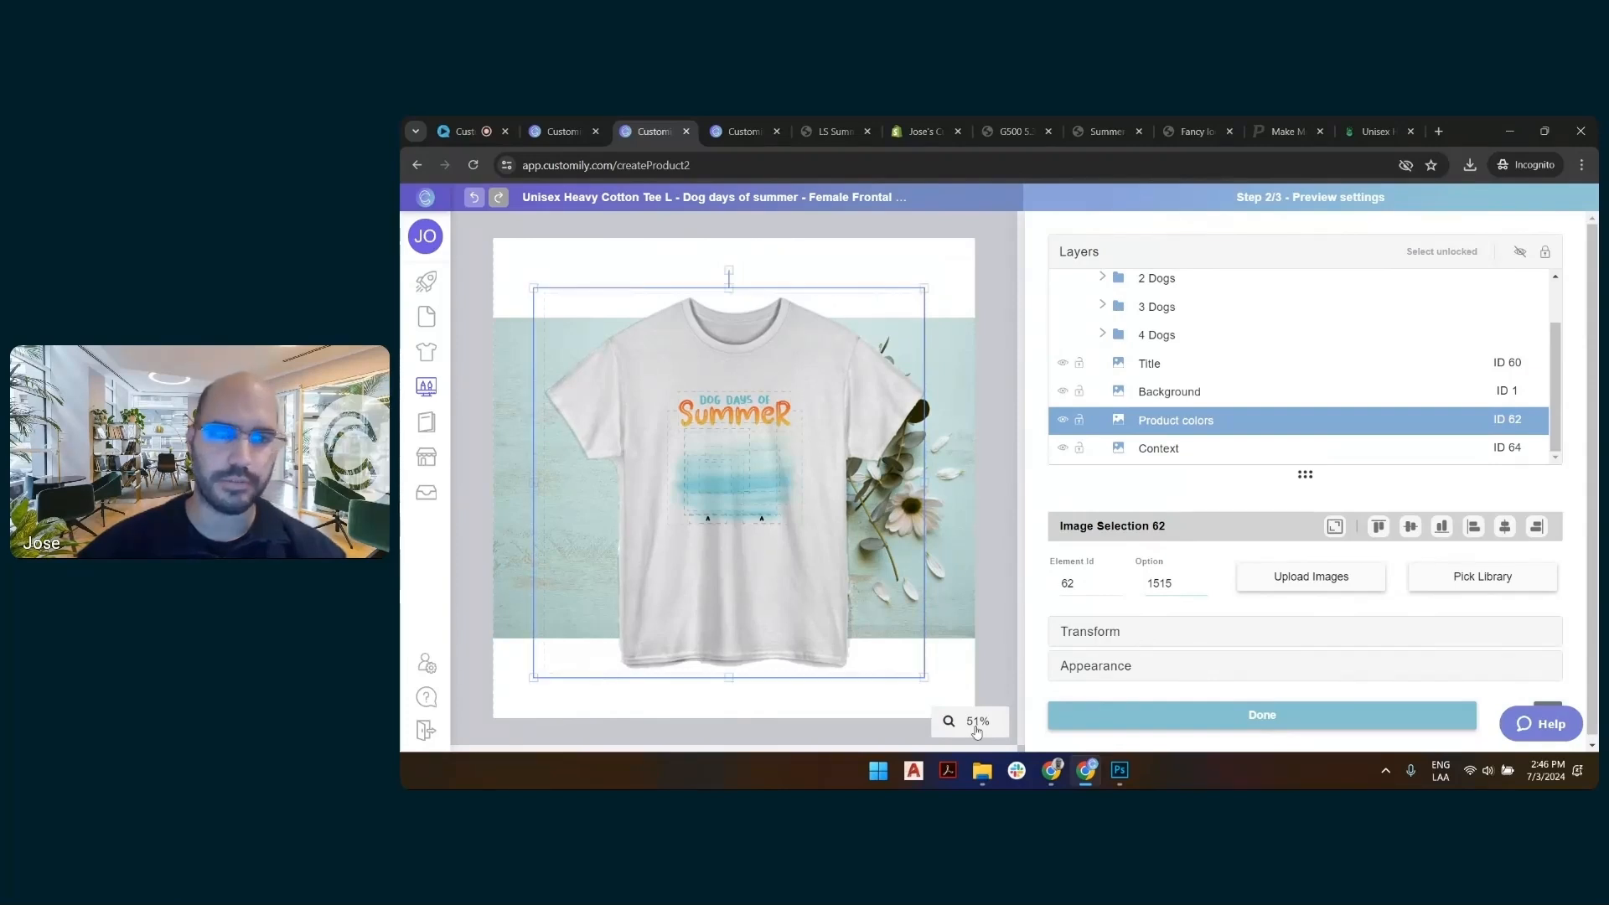
left_click_drag(924, 675, 928, 678)
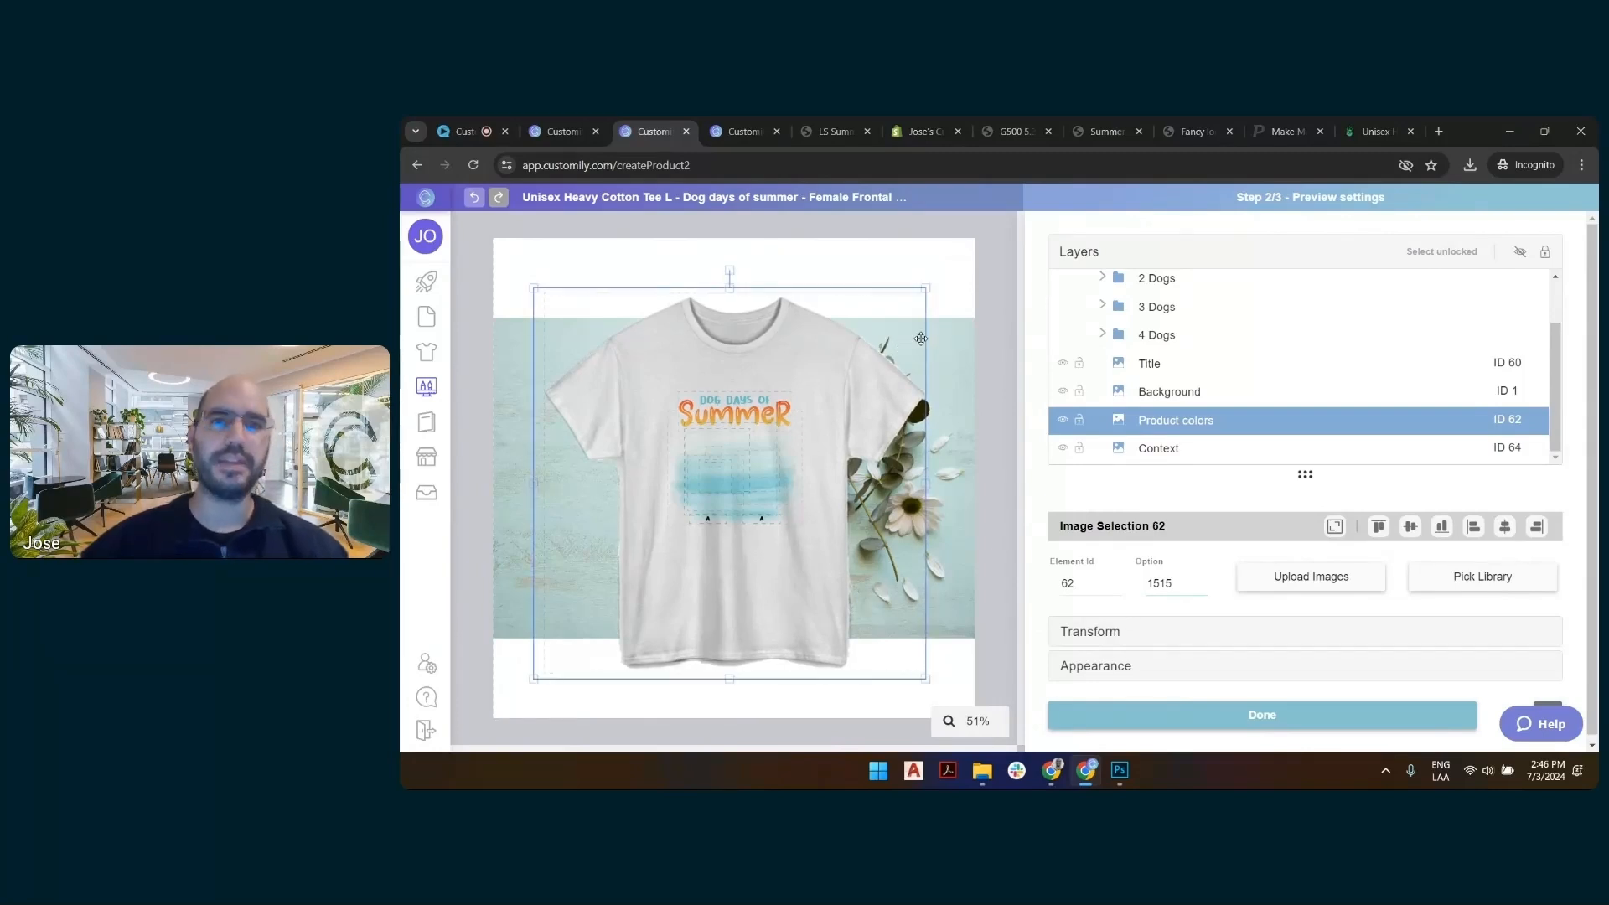
Enlarge the Context background to cover the whole canvas, shift it so the flowers sit at the shirt's right edge, and finish editing the layer
left_click(962, 333)
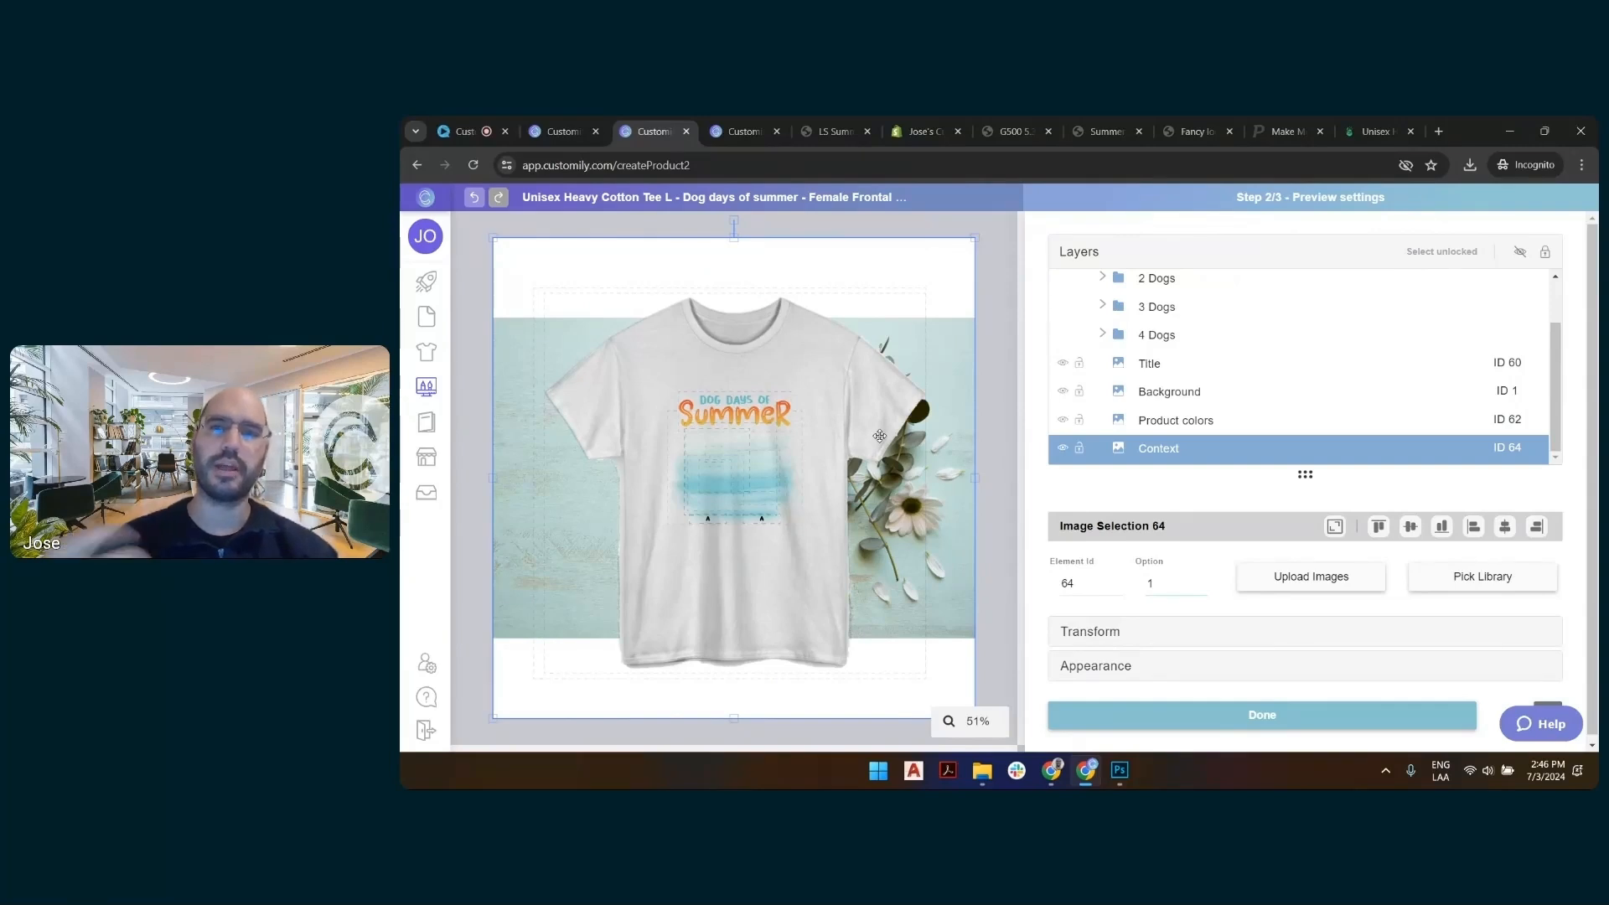
mouse_move(1280, 420)
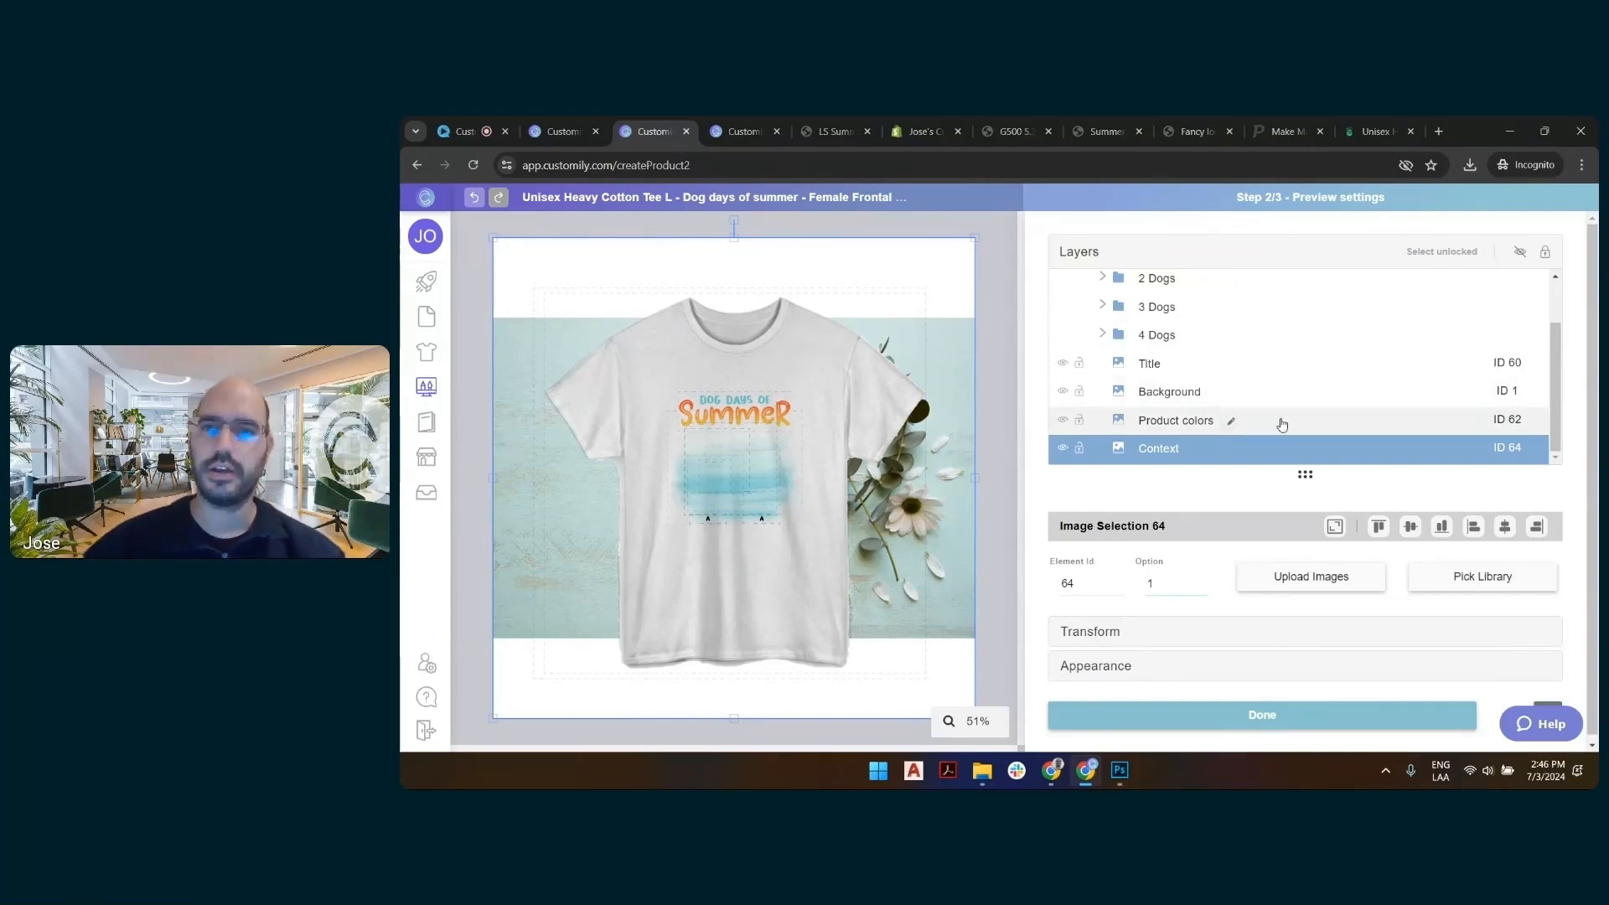
left_click(981, 238)
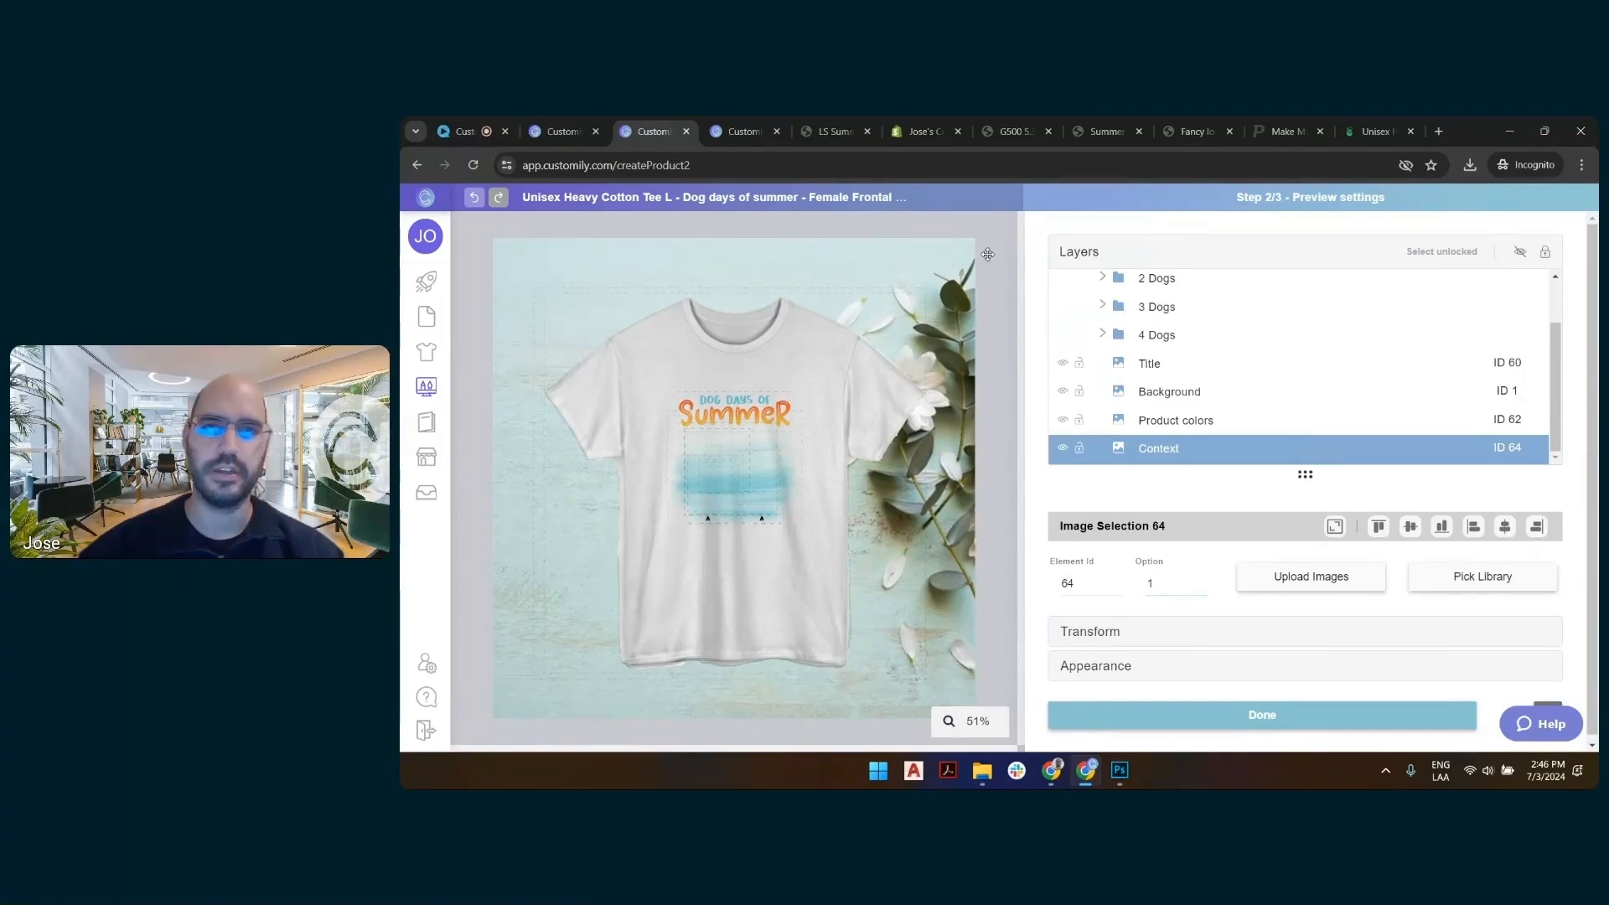
left_click(1474, 528)
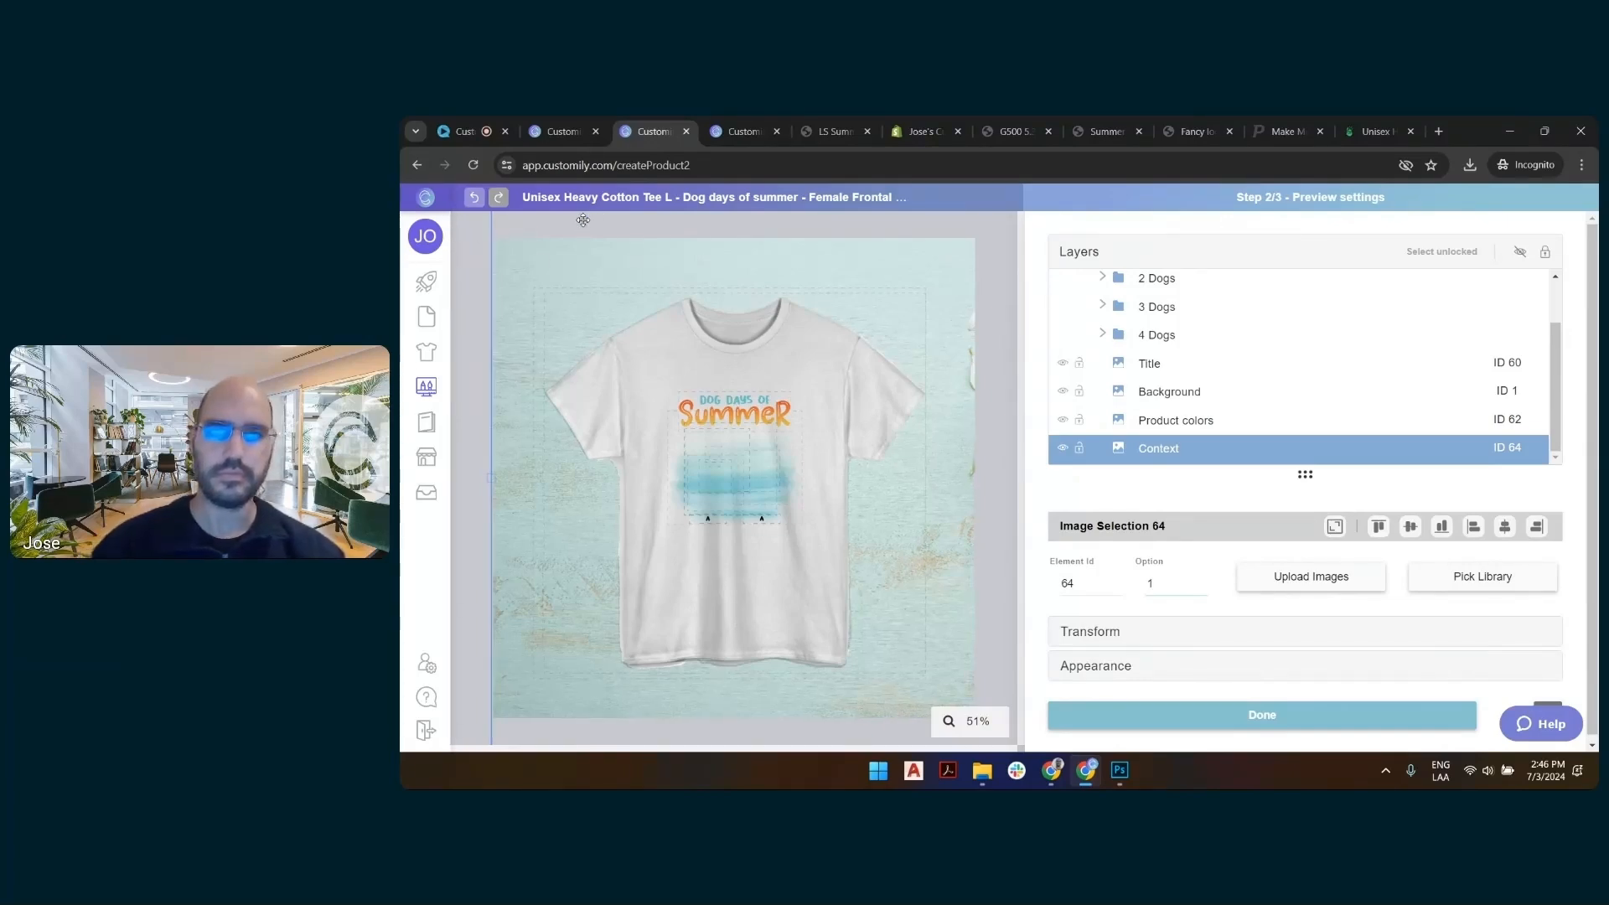
left_click(767, 355)
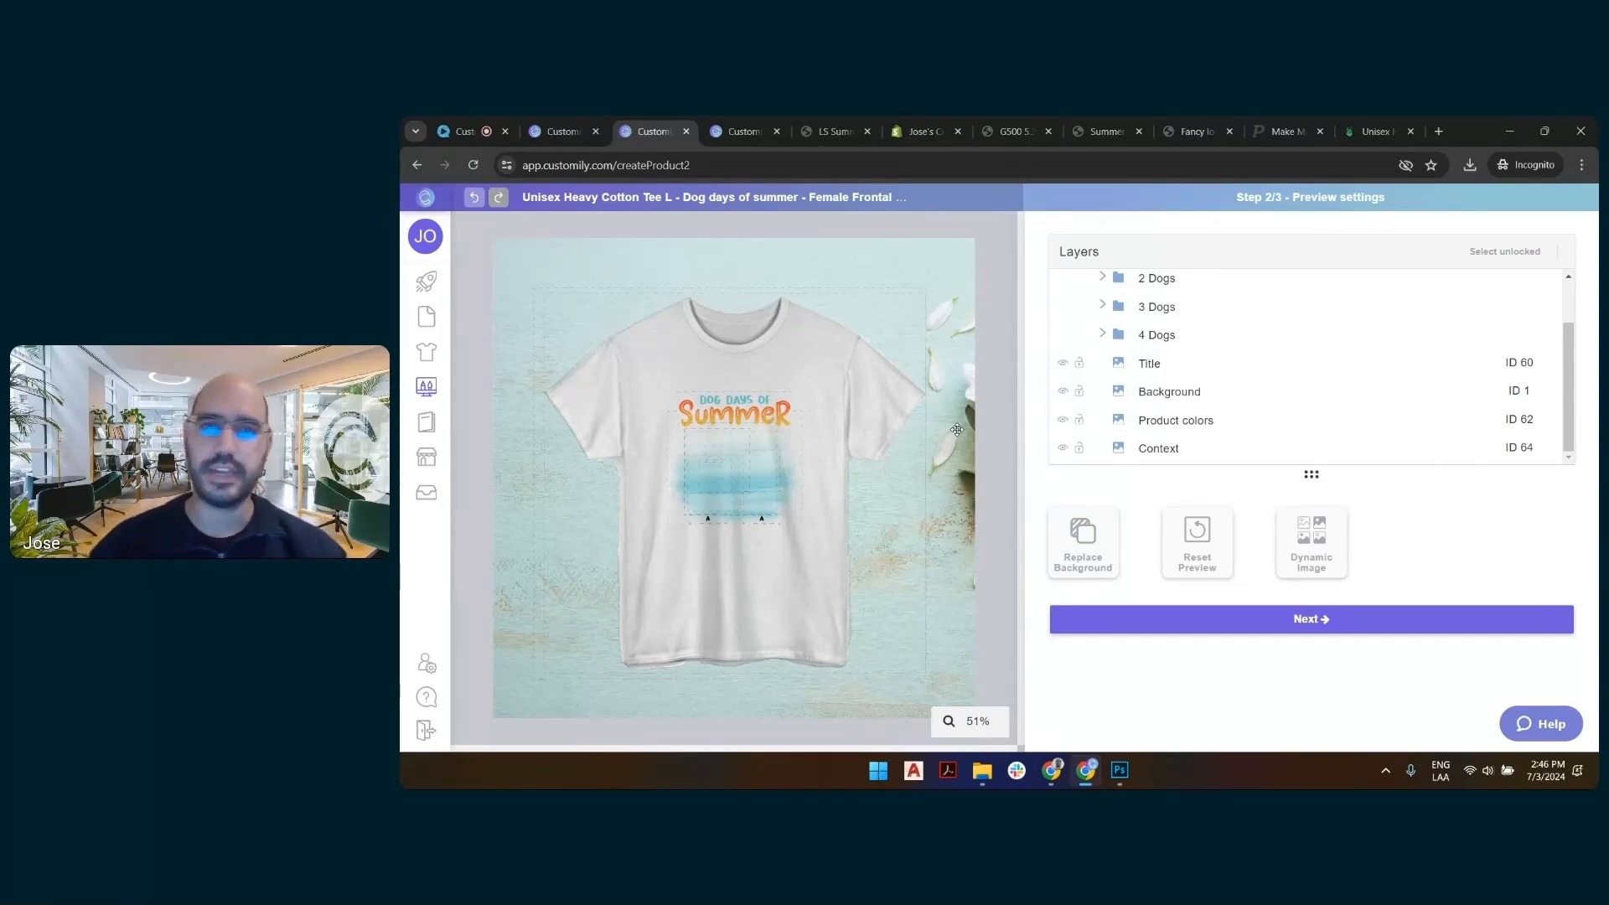
left_click(1280, 420)
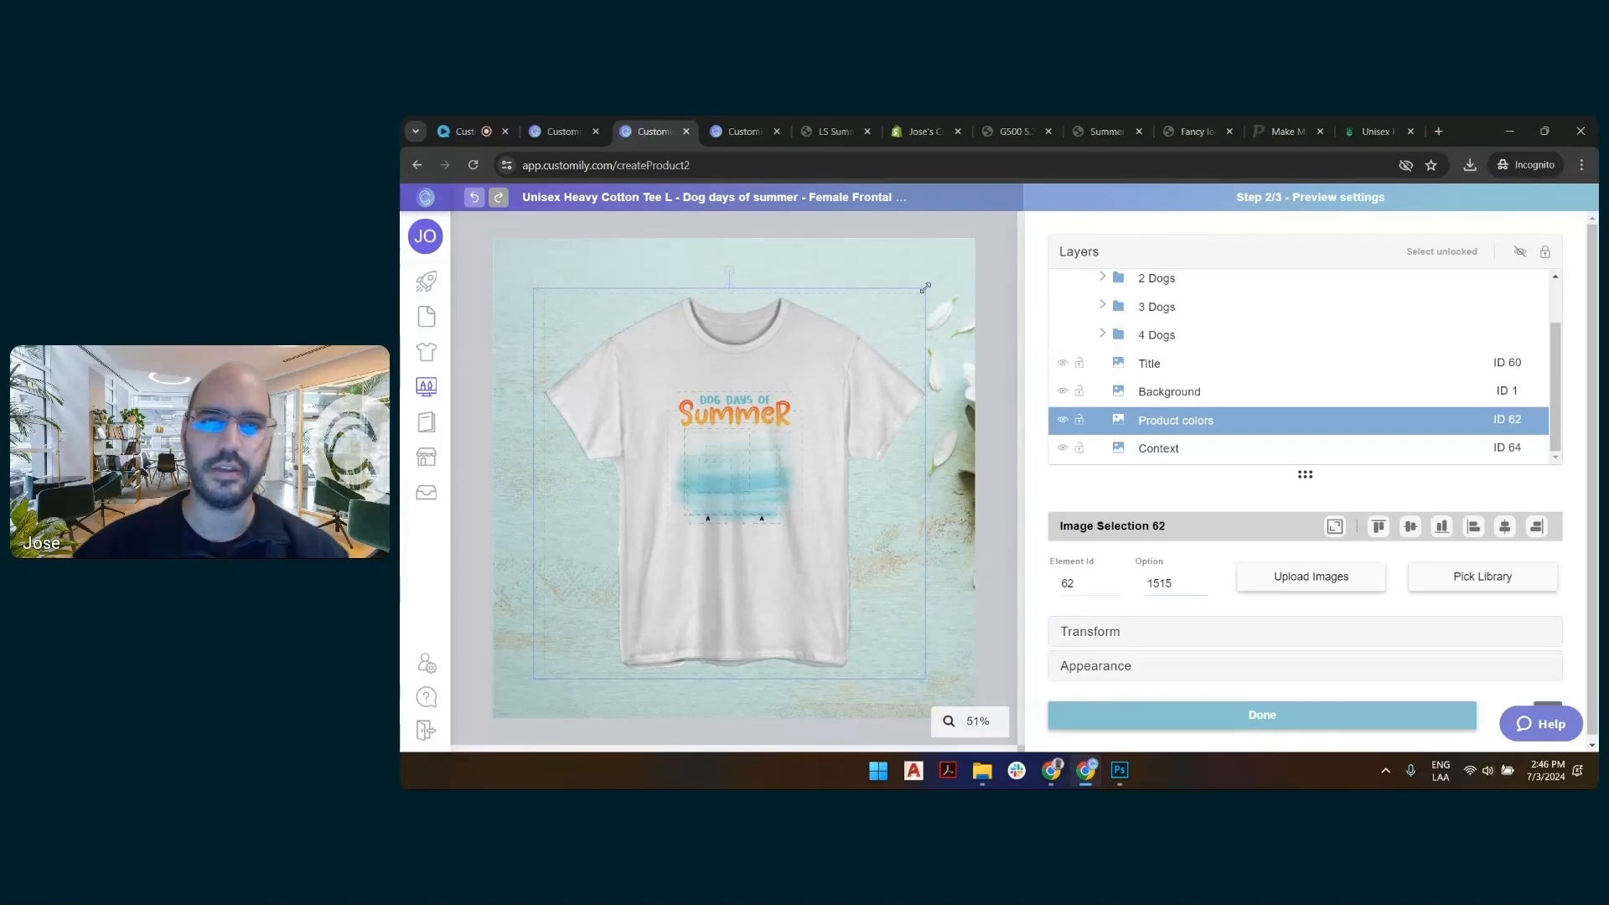
left_click(1008, 287)
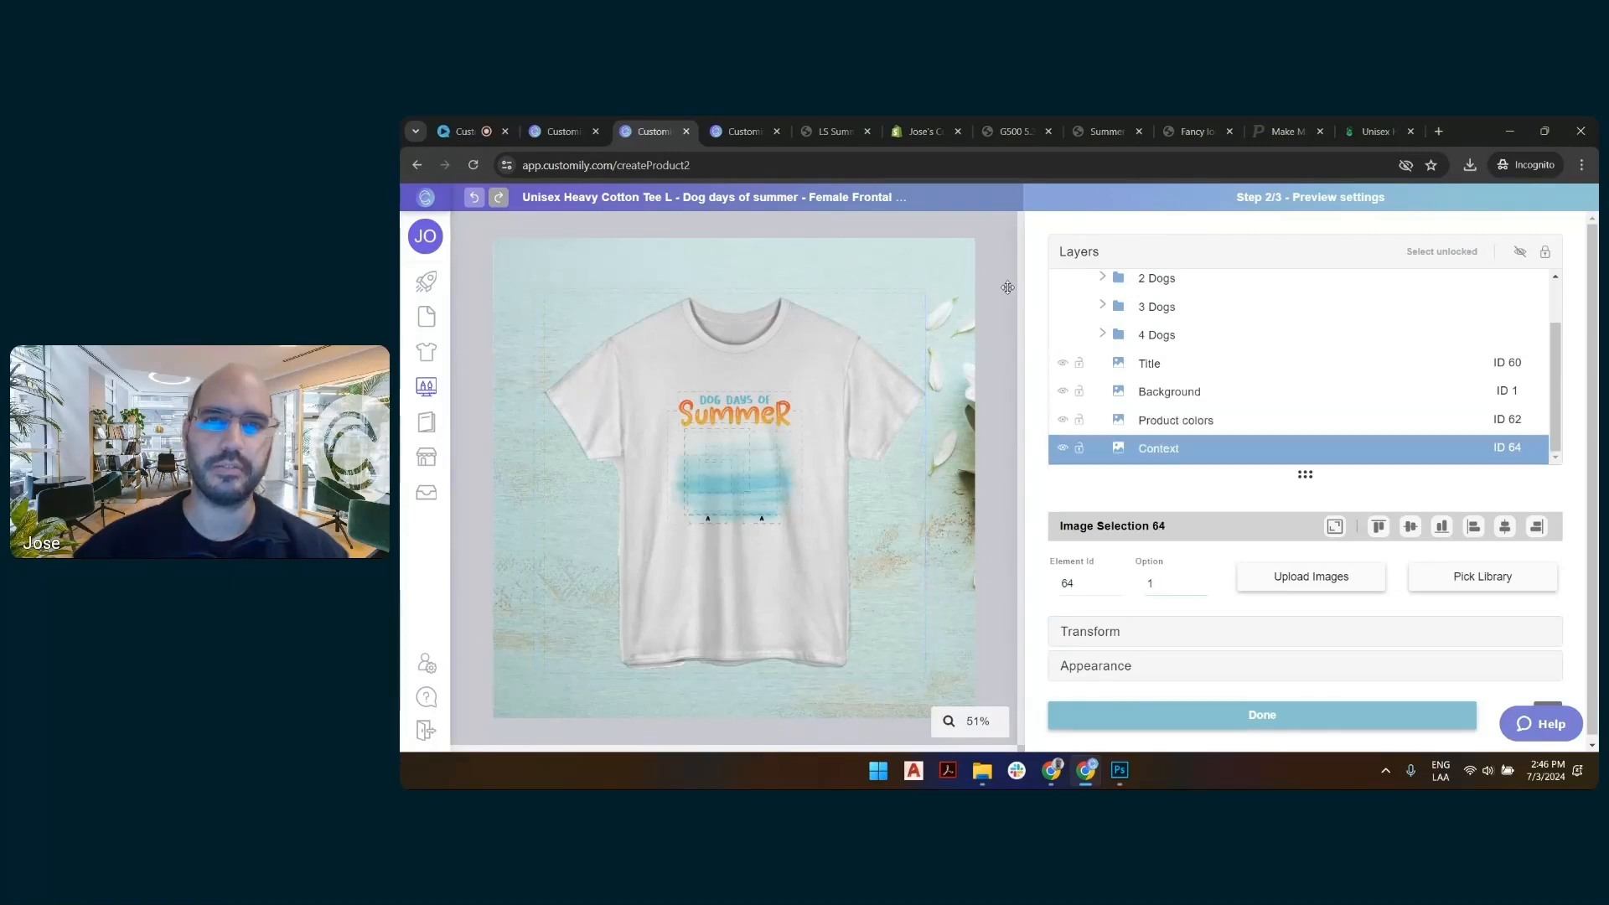
left_click(1265, 713)
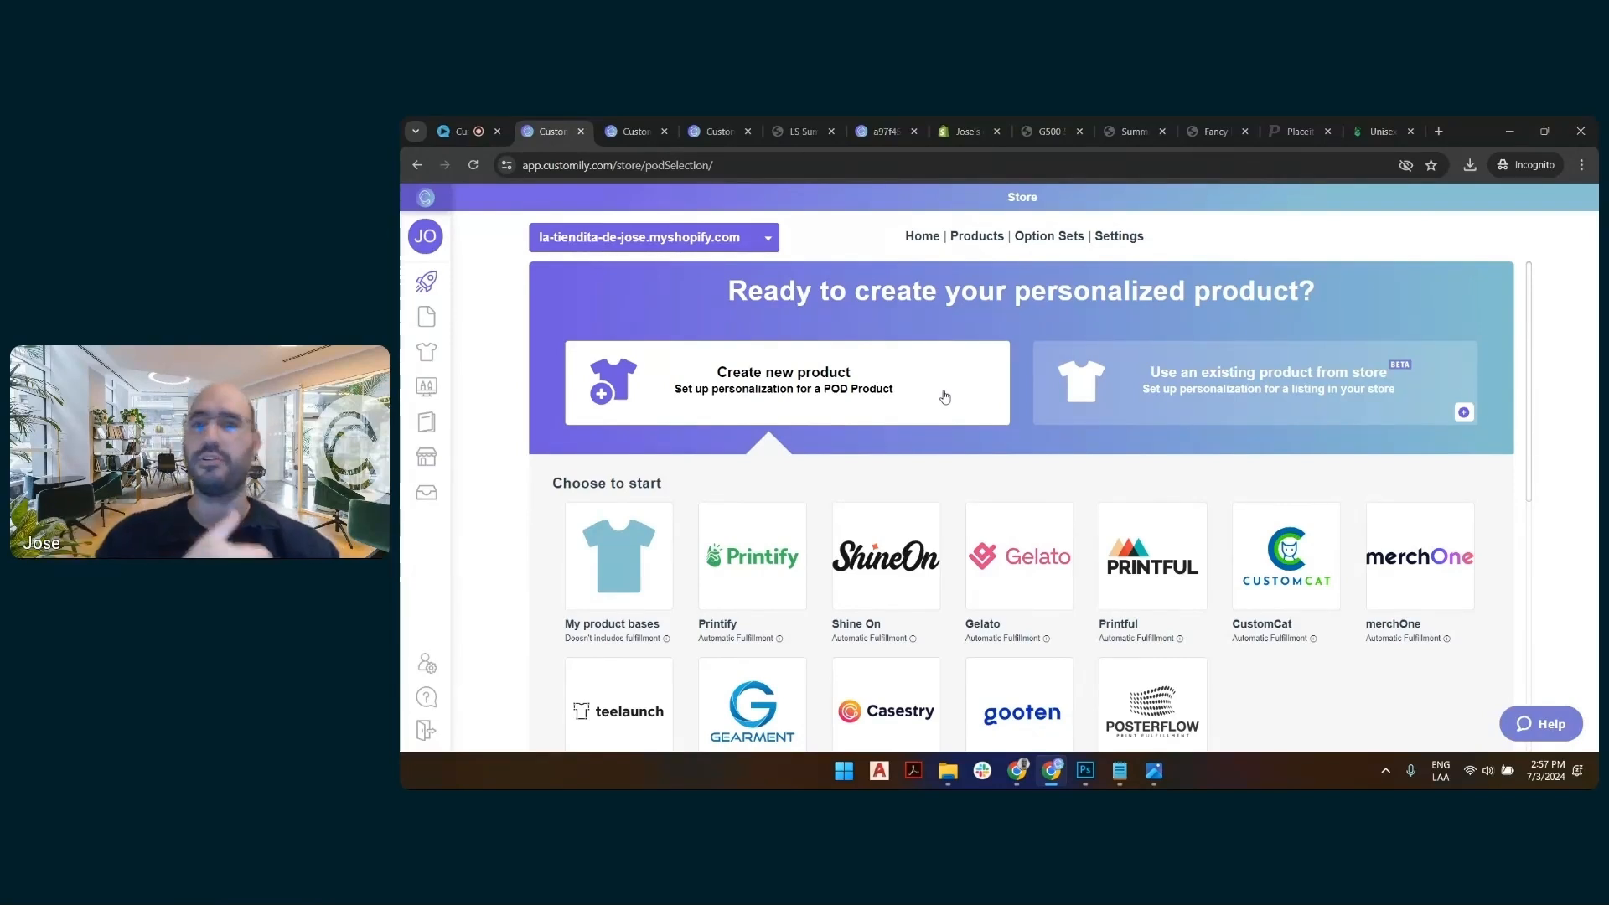
Start a new Printify product in the Customily store, search for "pocket", and choose the Unisex Pocket T-shirt
left_click(767, 575)
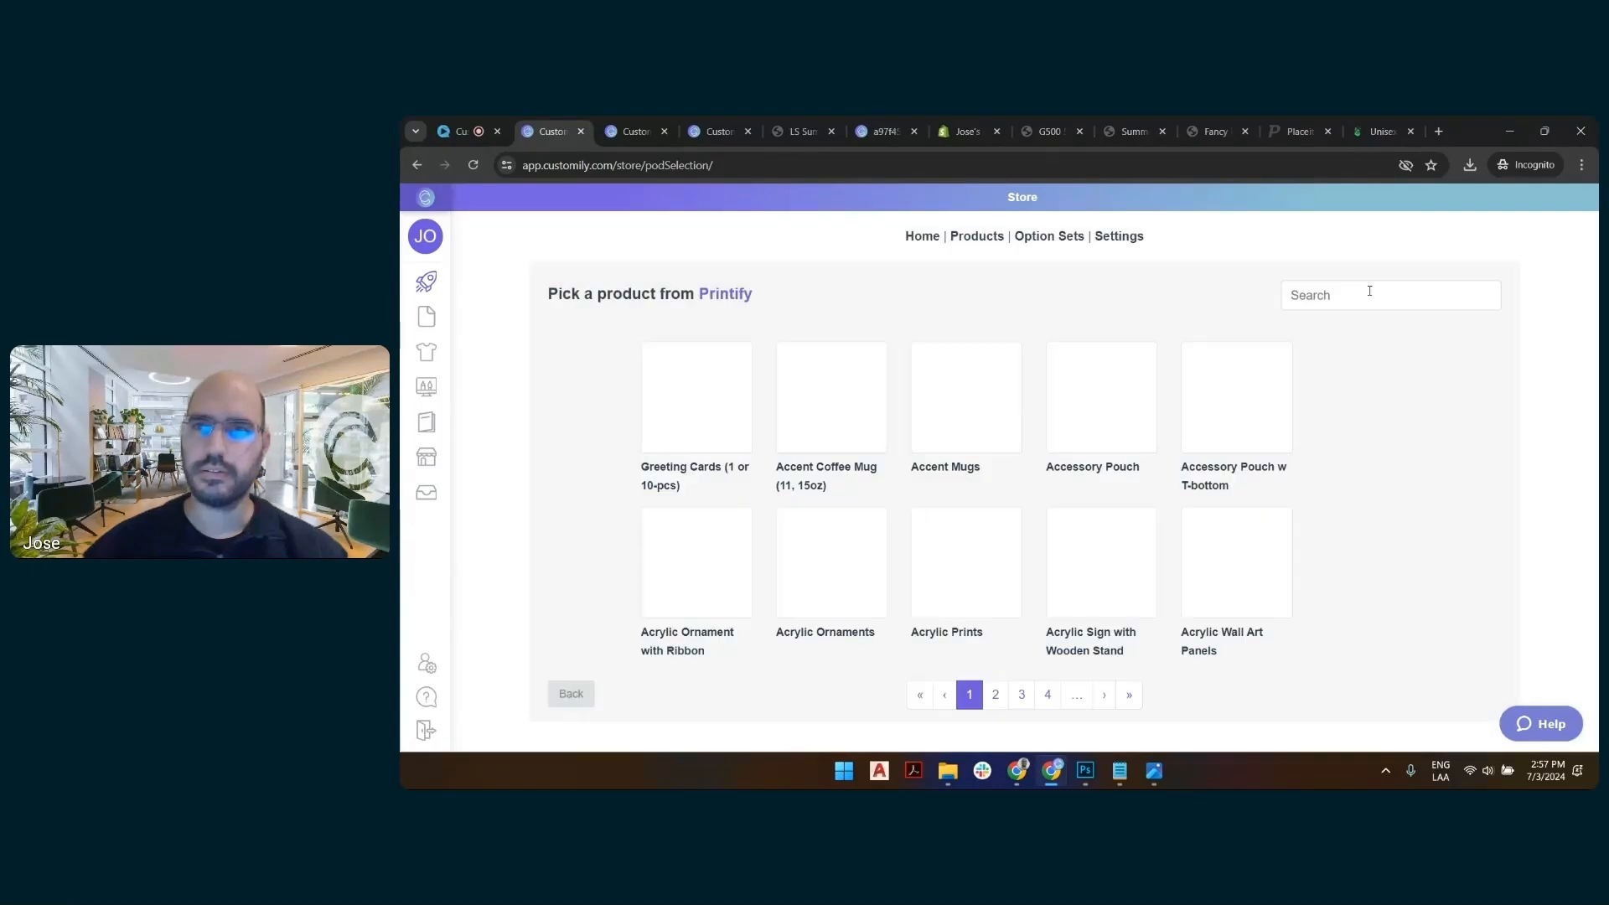
left_click(1365, 291)
type("pocket")
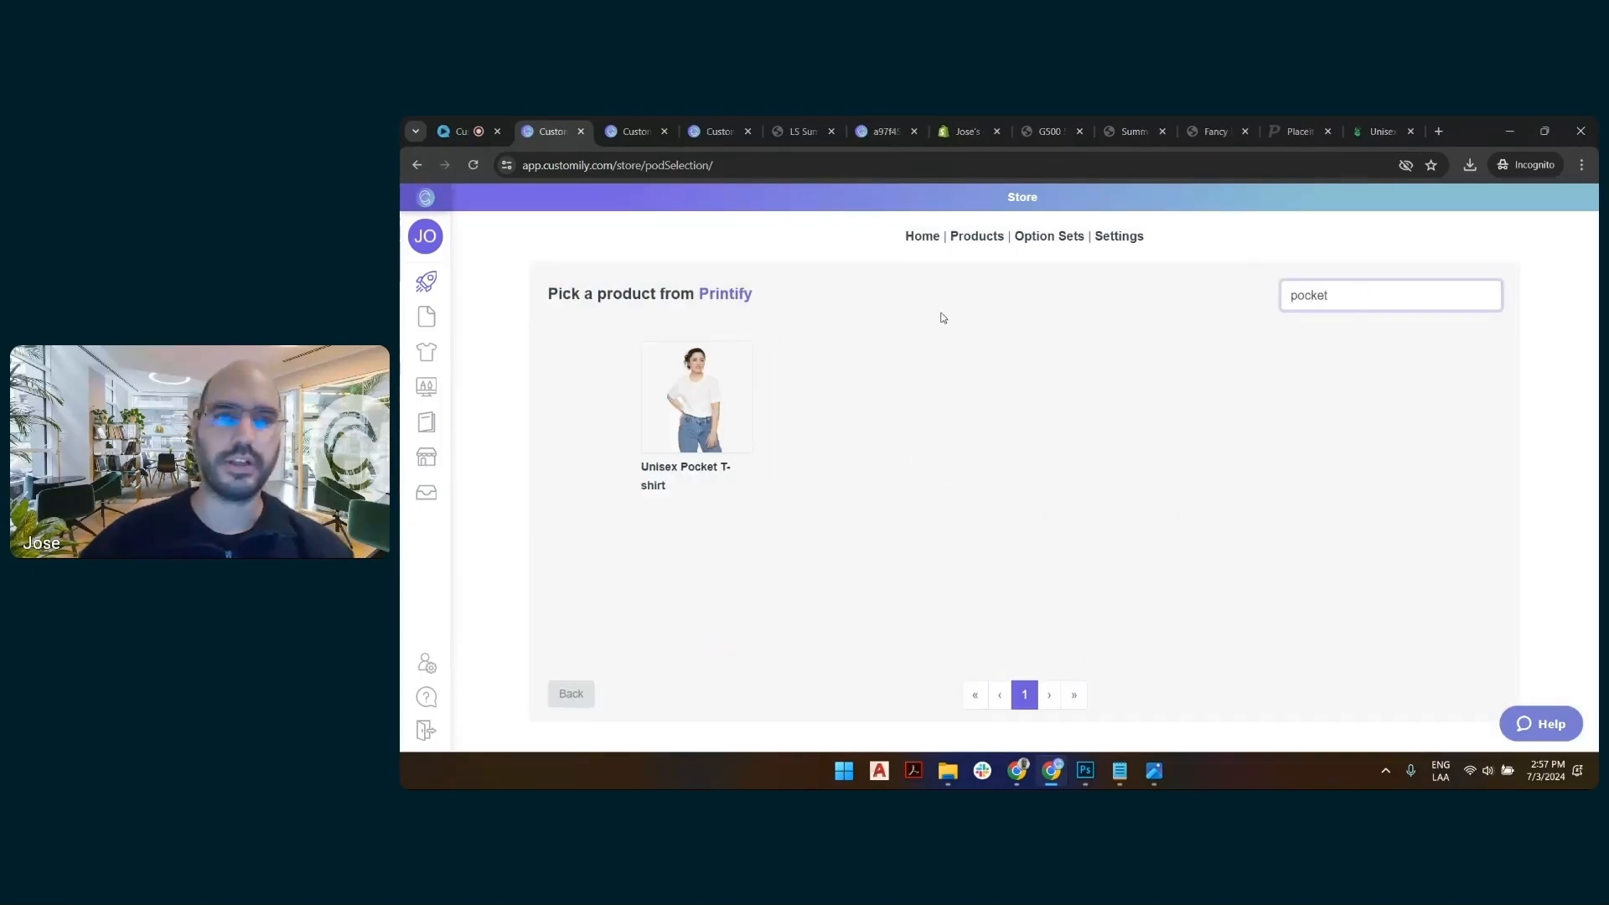
left_click(680, 410)
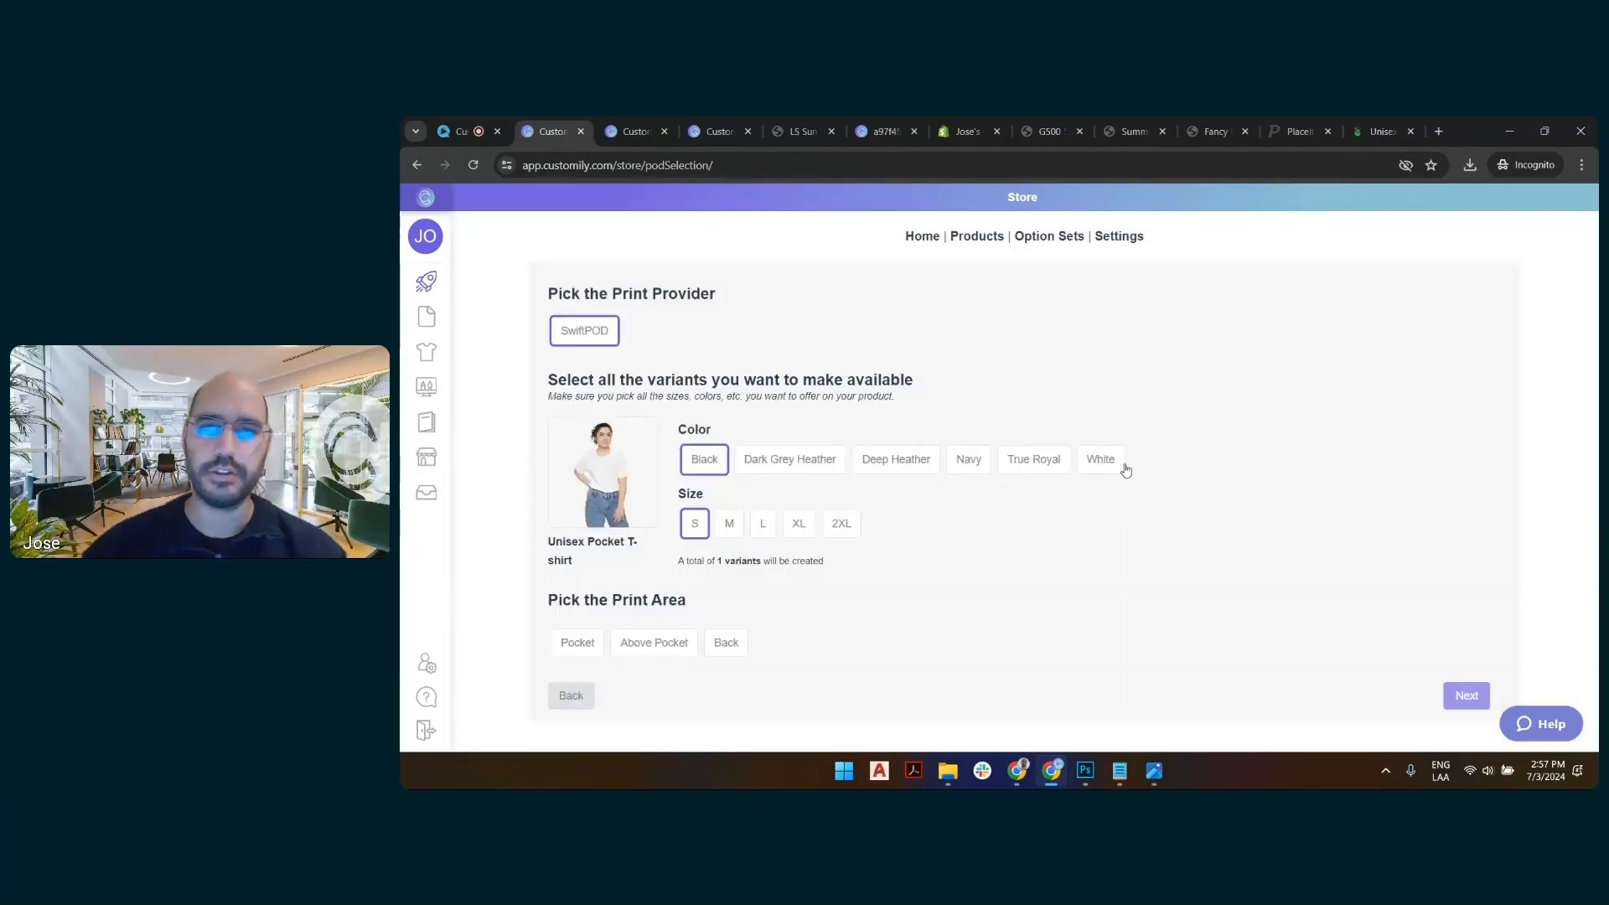
Configure the White color only, sizes S, M, L, XL and 2XL, and the Pocket and Back print areas, and continue to the designs
left_click(1104, 461)
left_click(715, 473)
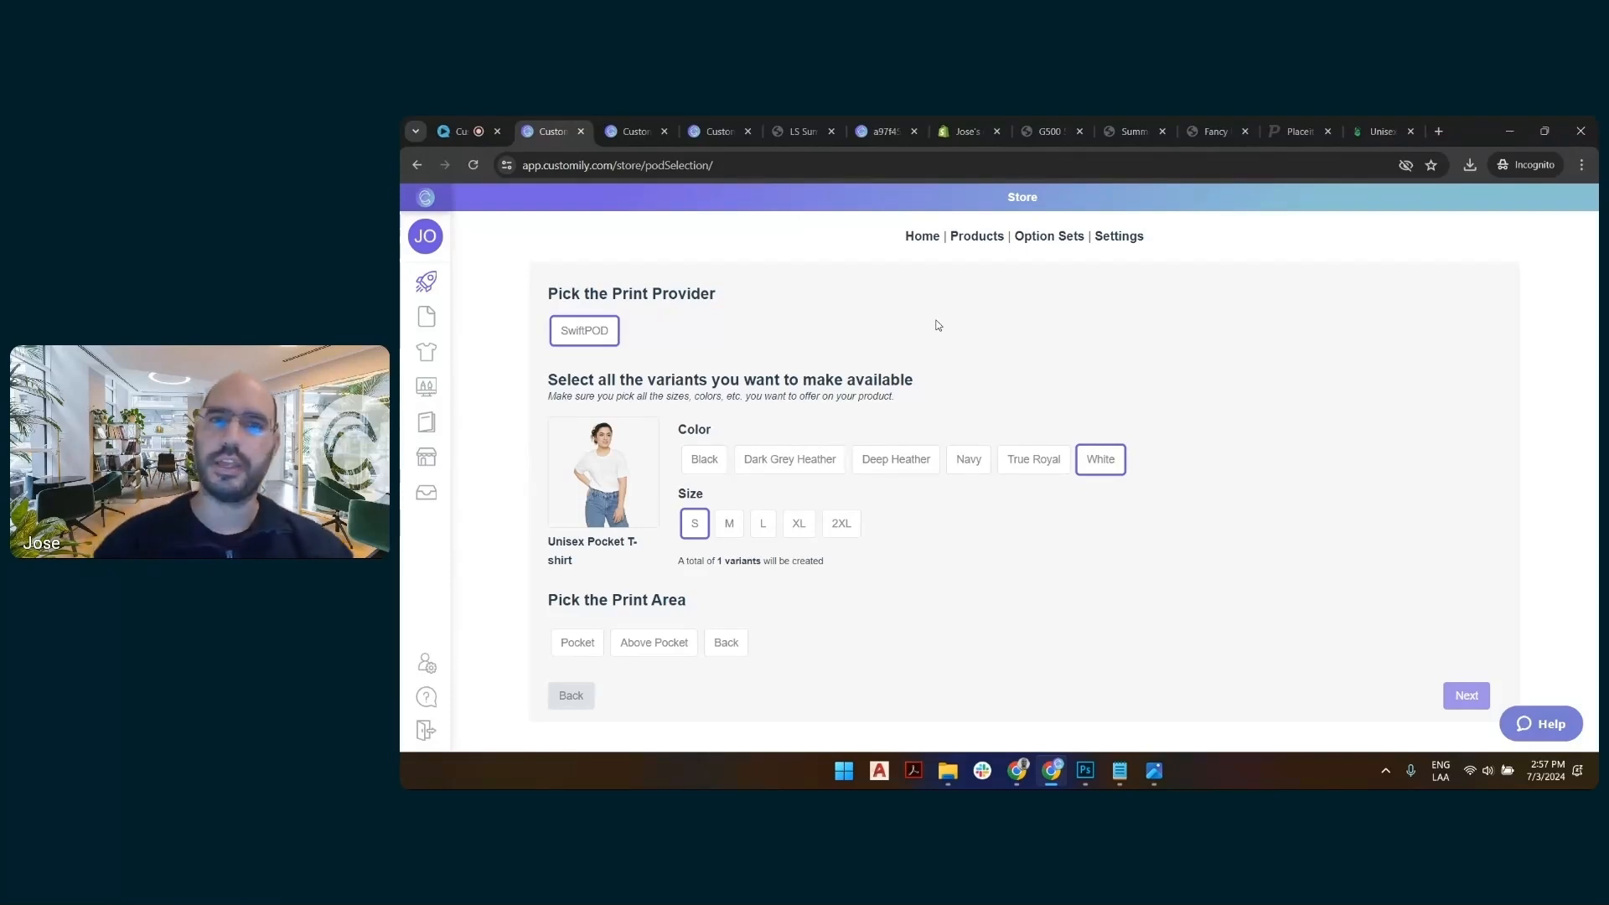
left_click(841, 523)
left_click(789, 526)
left_click(729, 524)
left_click(763, 526)
left_click(576, 641)
left_click(737, 647)
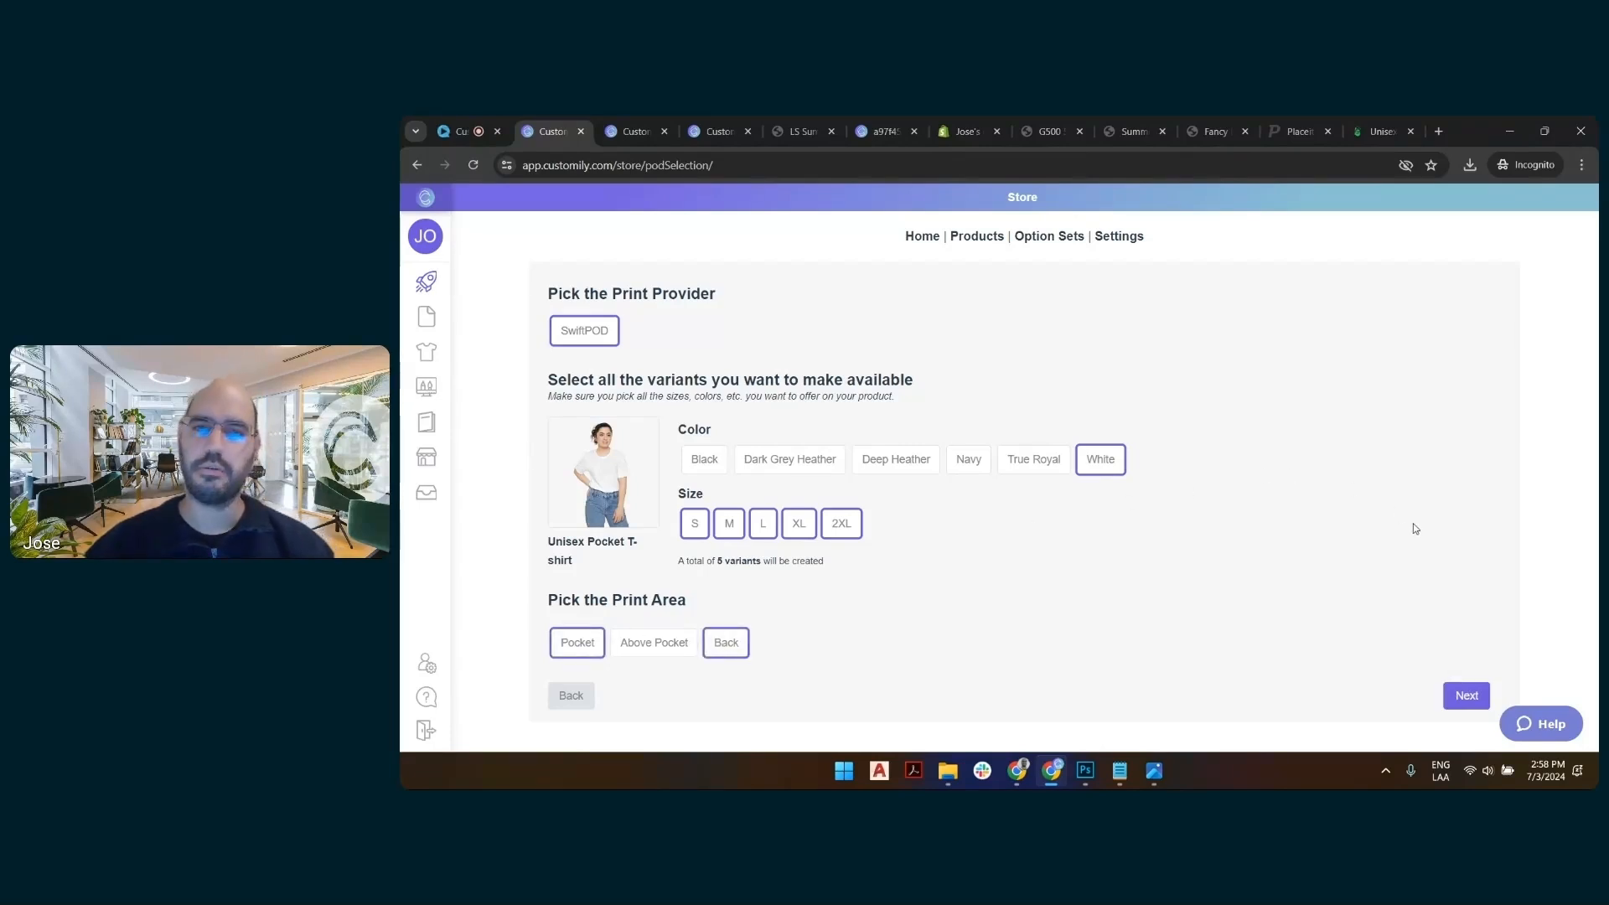
left_click(1458, 695)
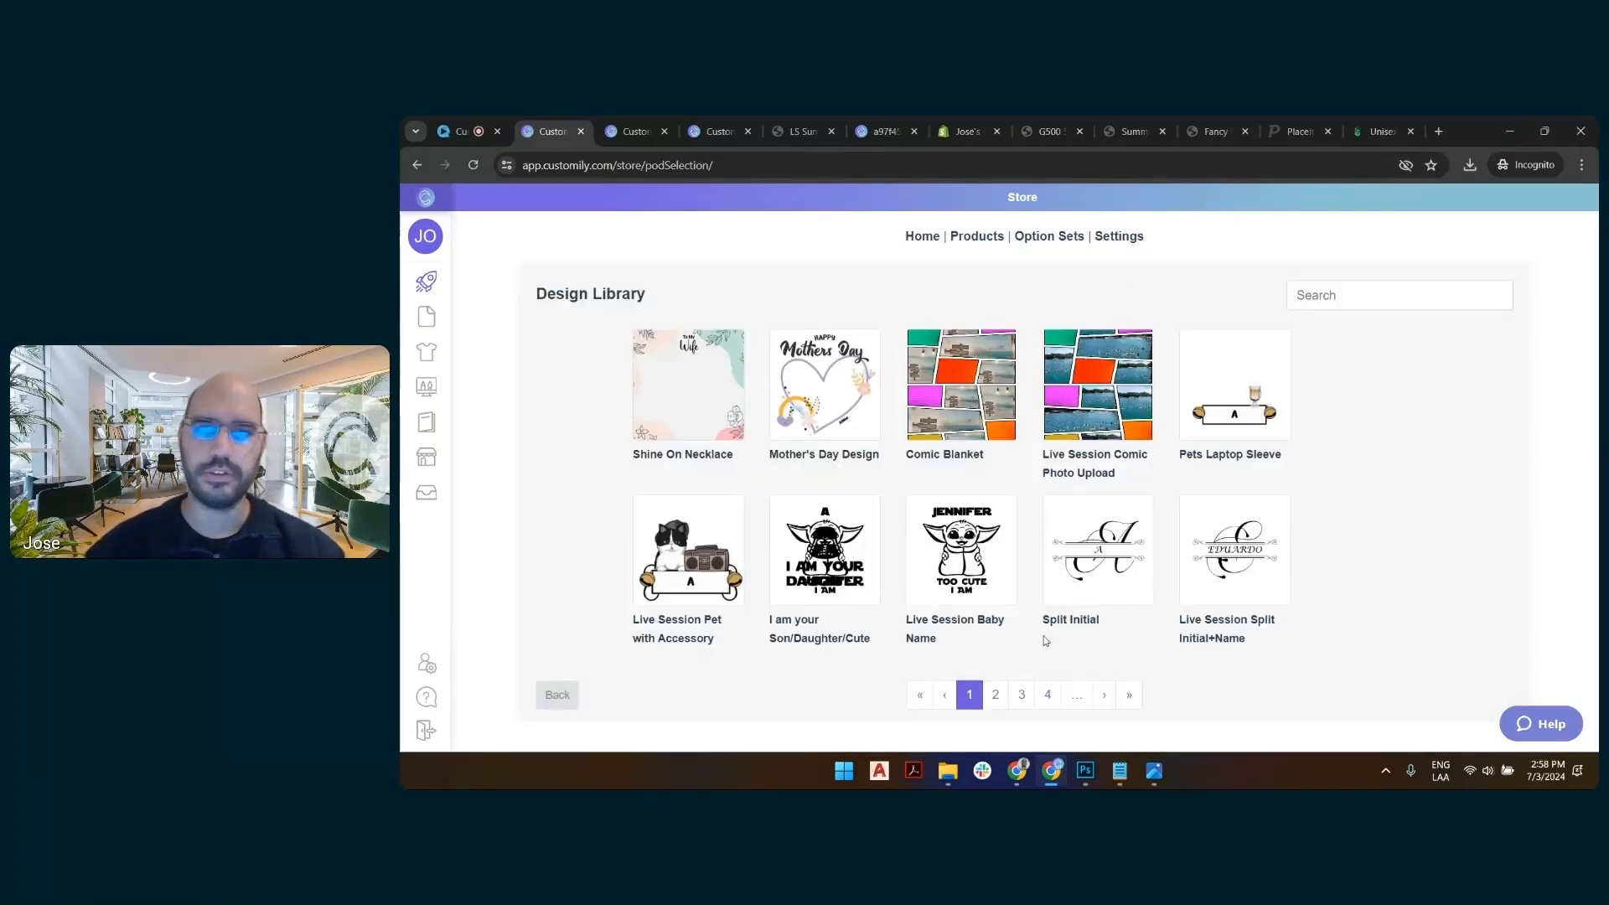
Choose the "Beach icons" design from page 3 of the design library for the pocket print area
left_click(995, 694)
left_click(1024, 695)
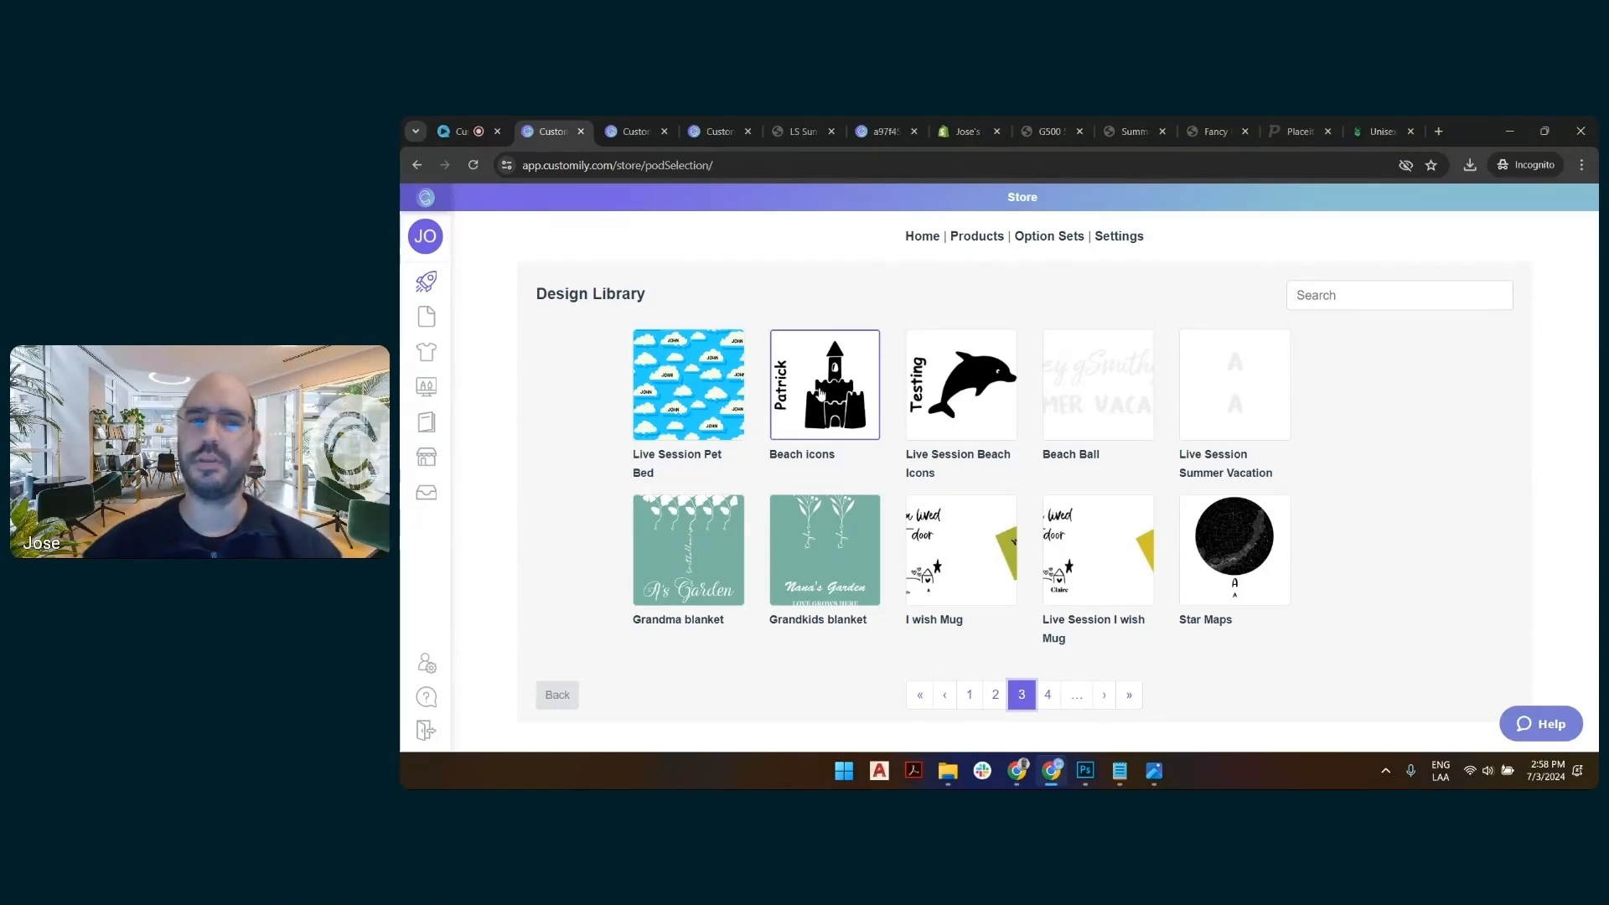
left_click(822, 396)
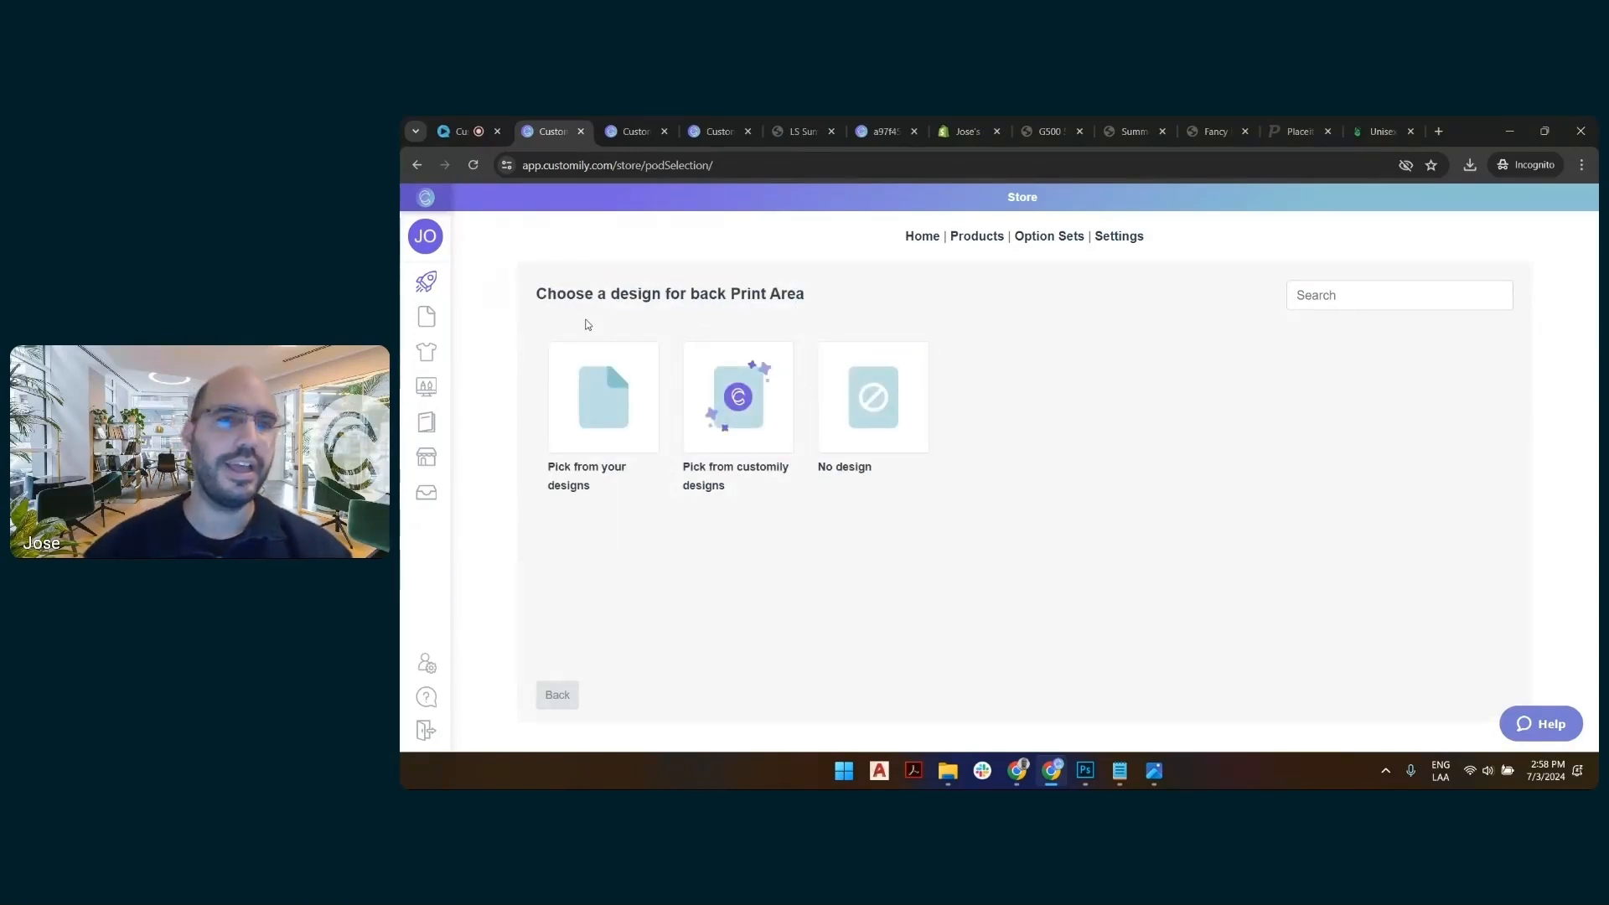
Choose the "Summer Besties" design from the Summer Season category of the Customily designs for the back print area
left_click(752, 394)
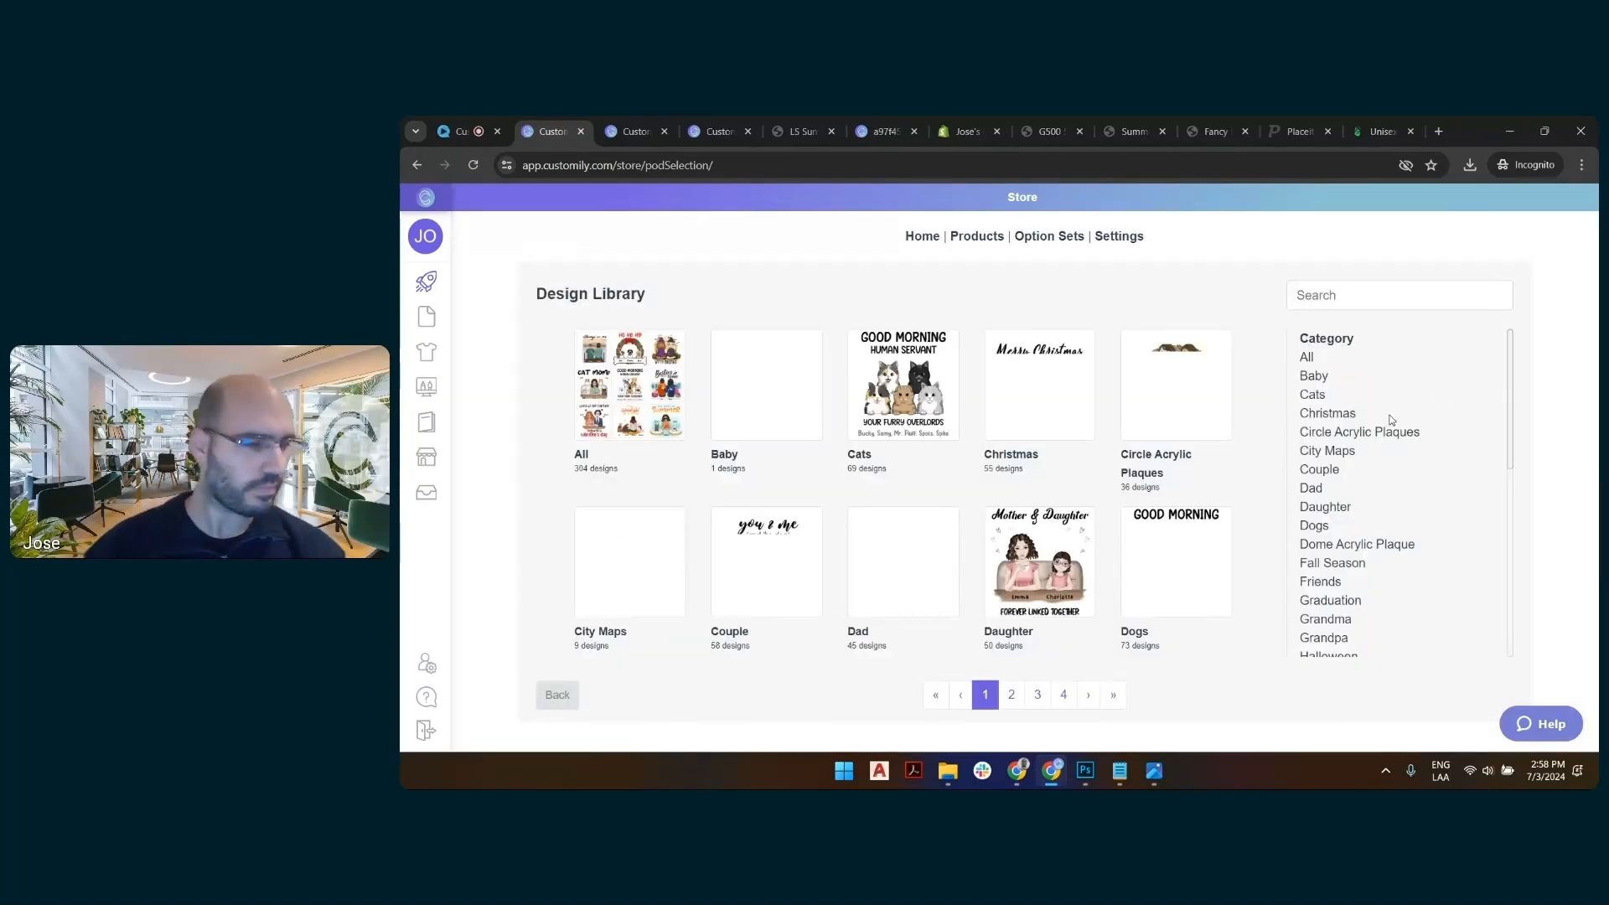
scroll(1351, 491, "down", 2)
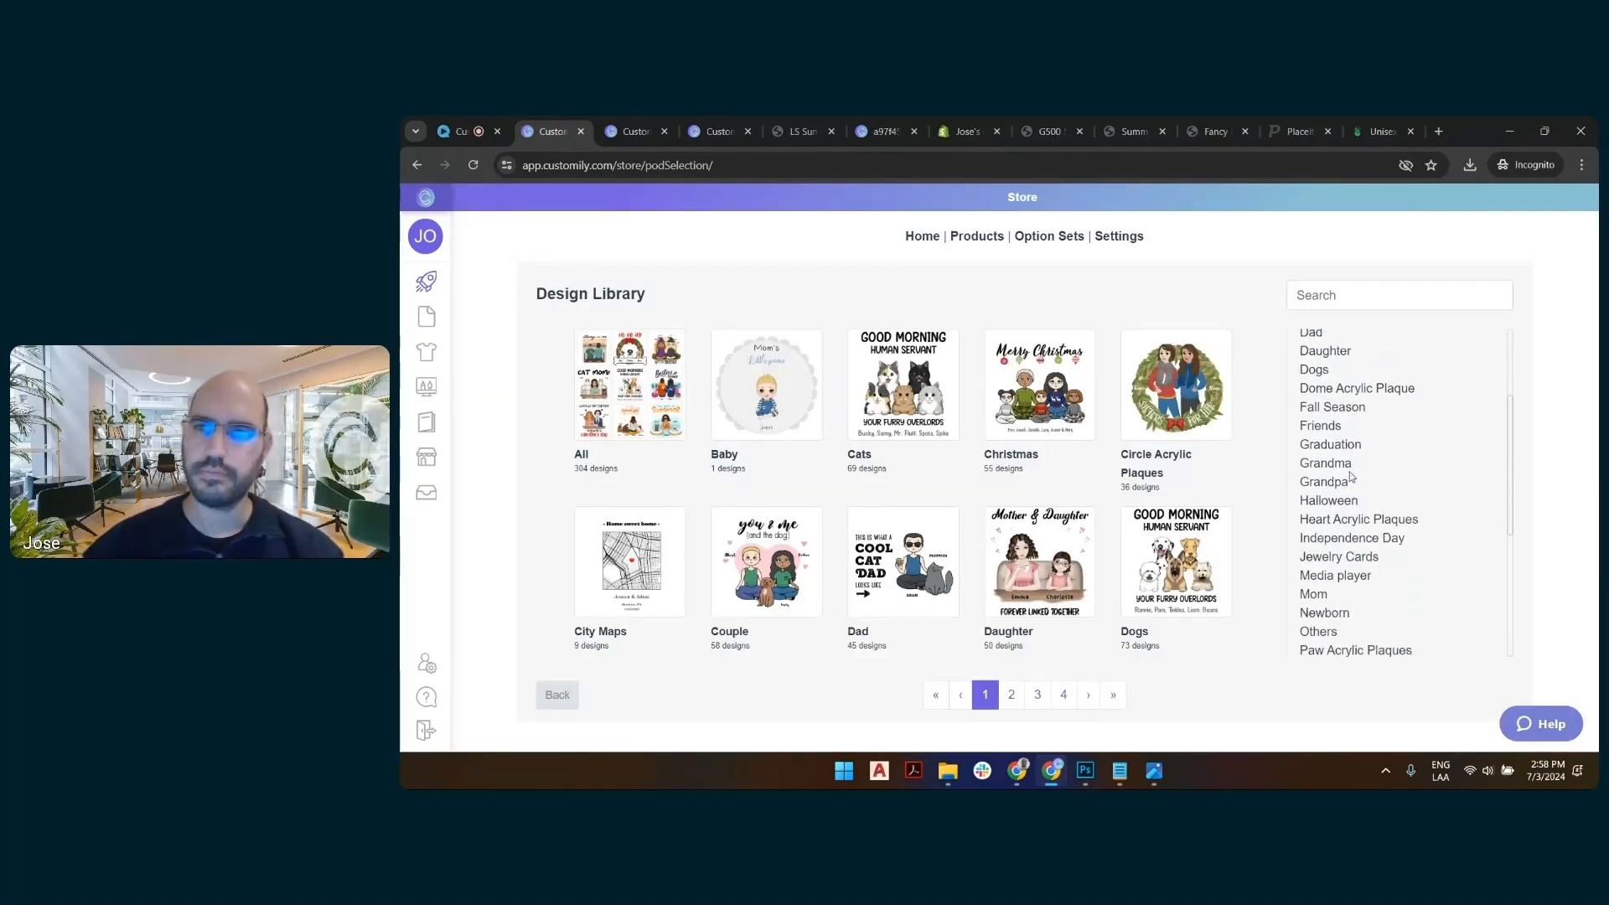
scroll(1344, 536, "down", 3)
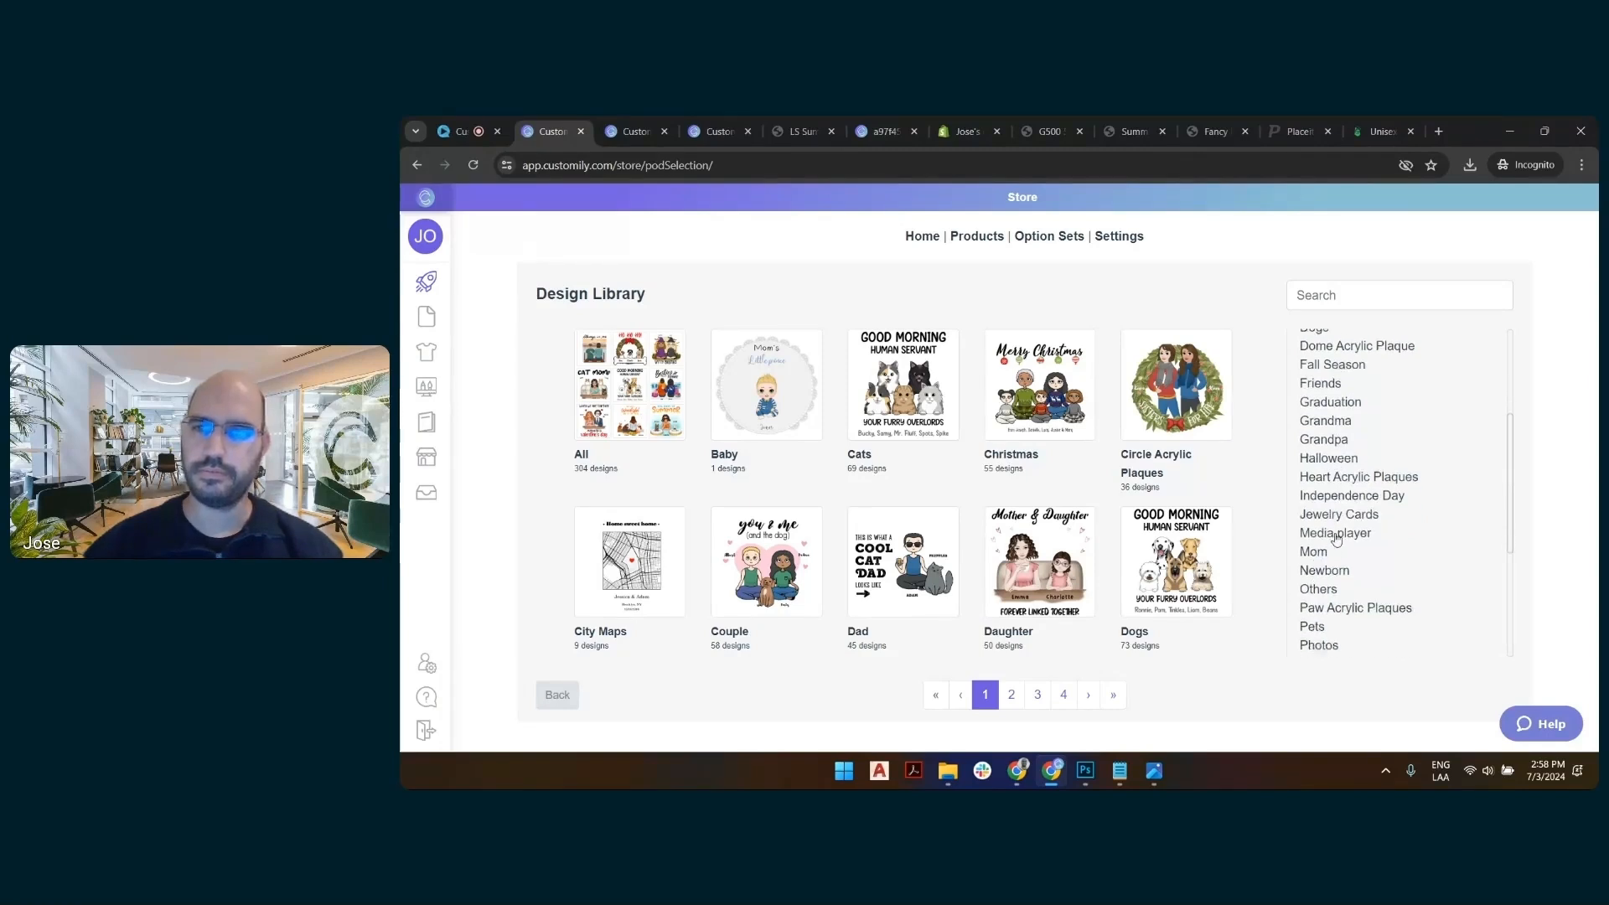
left_click(1331, 593)
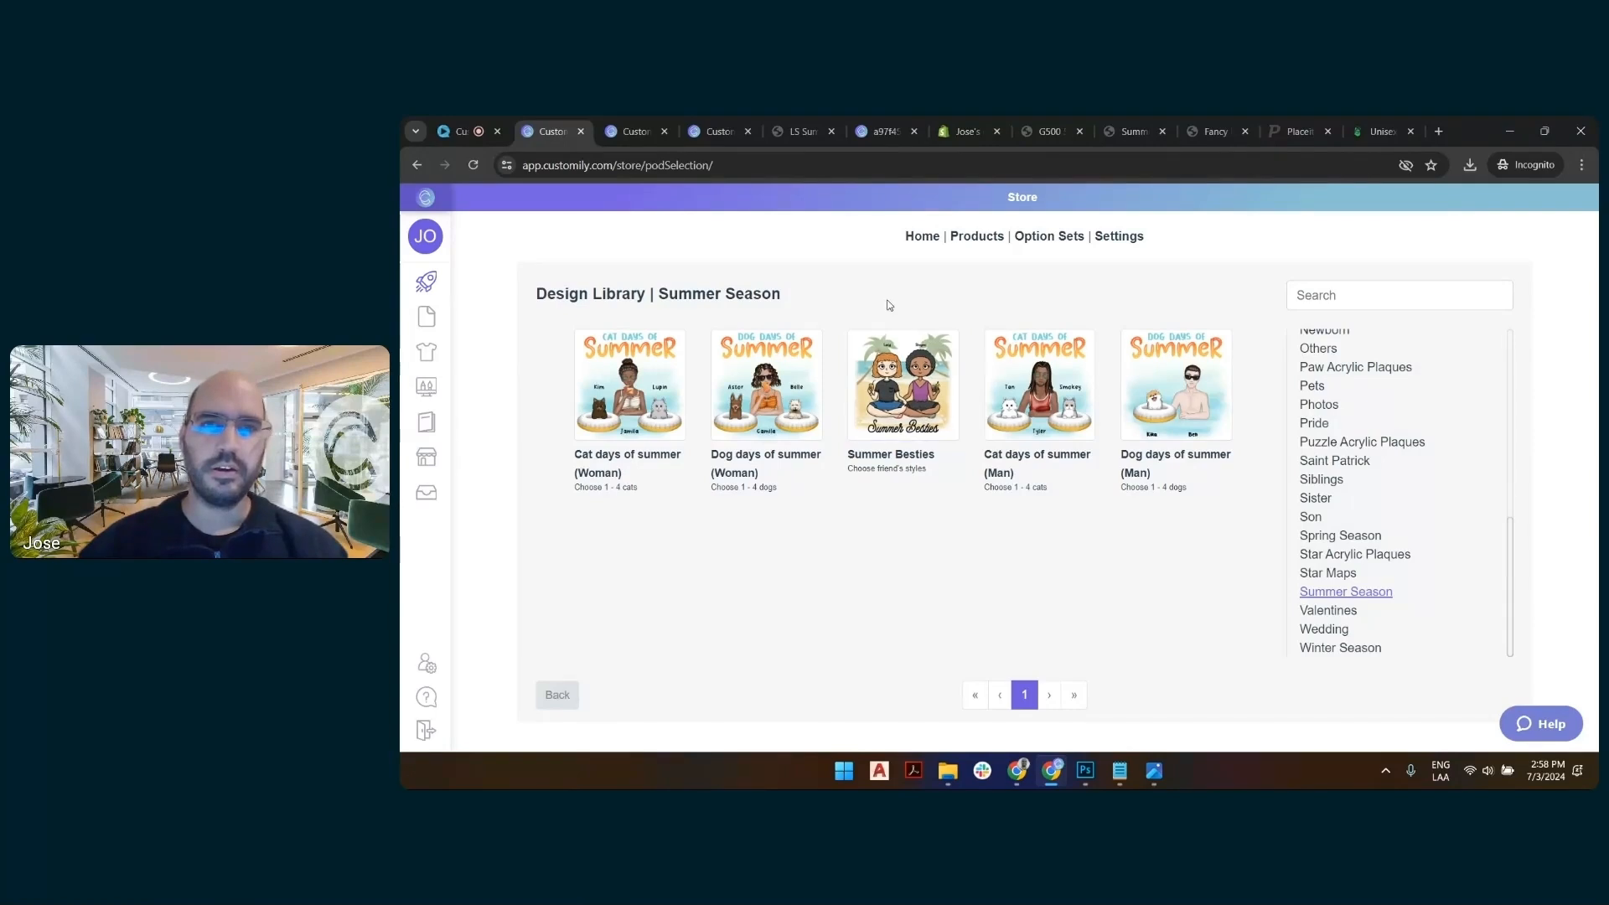
left_click(920, 393)
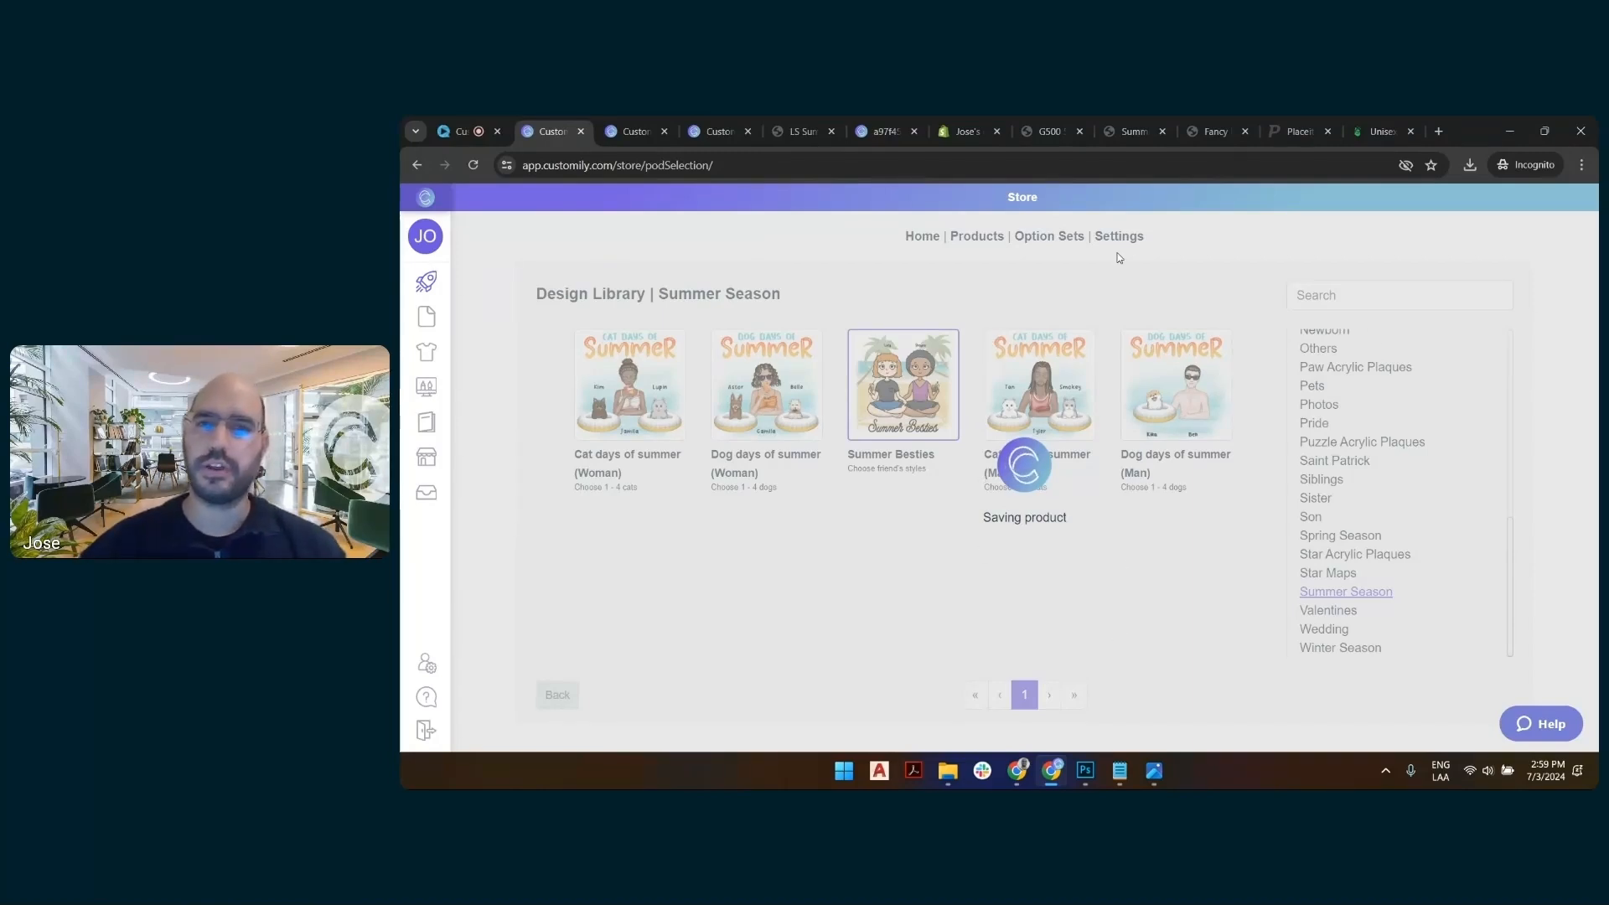
Switch to Printify, leave the mockup editor, and search the product catalog for "pocket"
left_click(1380, 134)
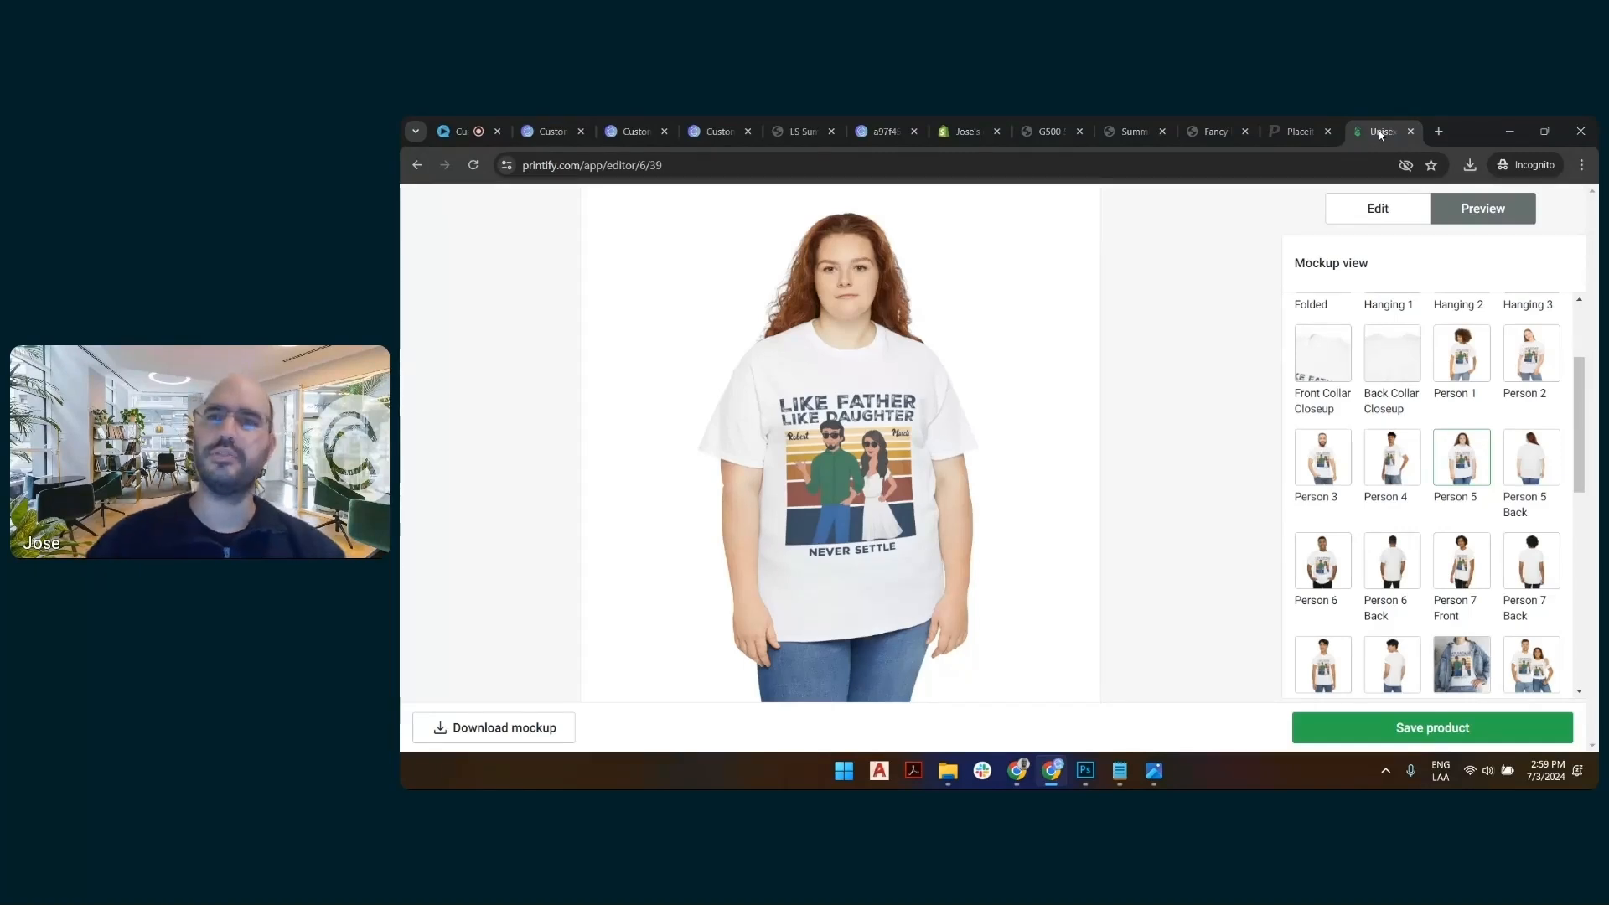
left_click(417, 165)
left_click(818, 270)
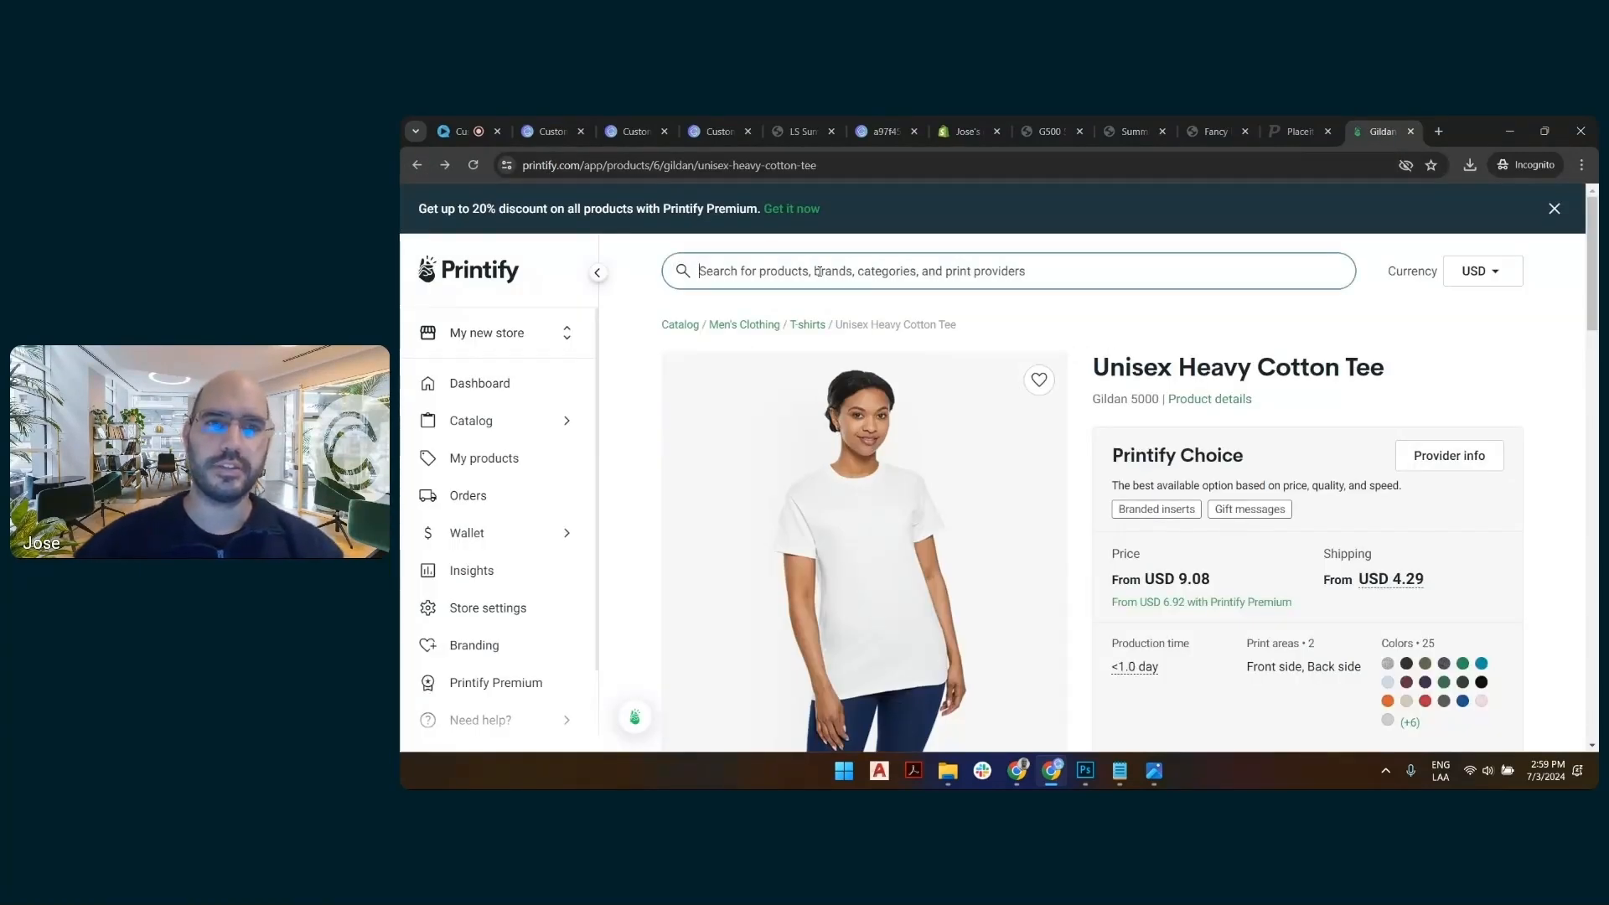
type("pocket")
key("Return")
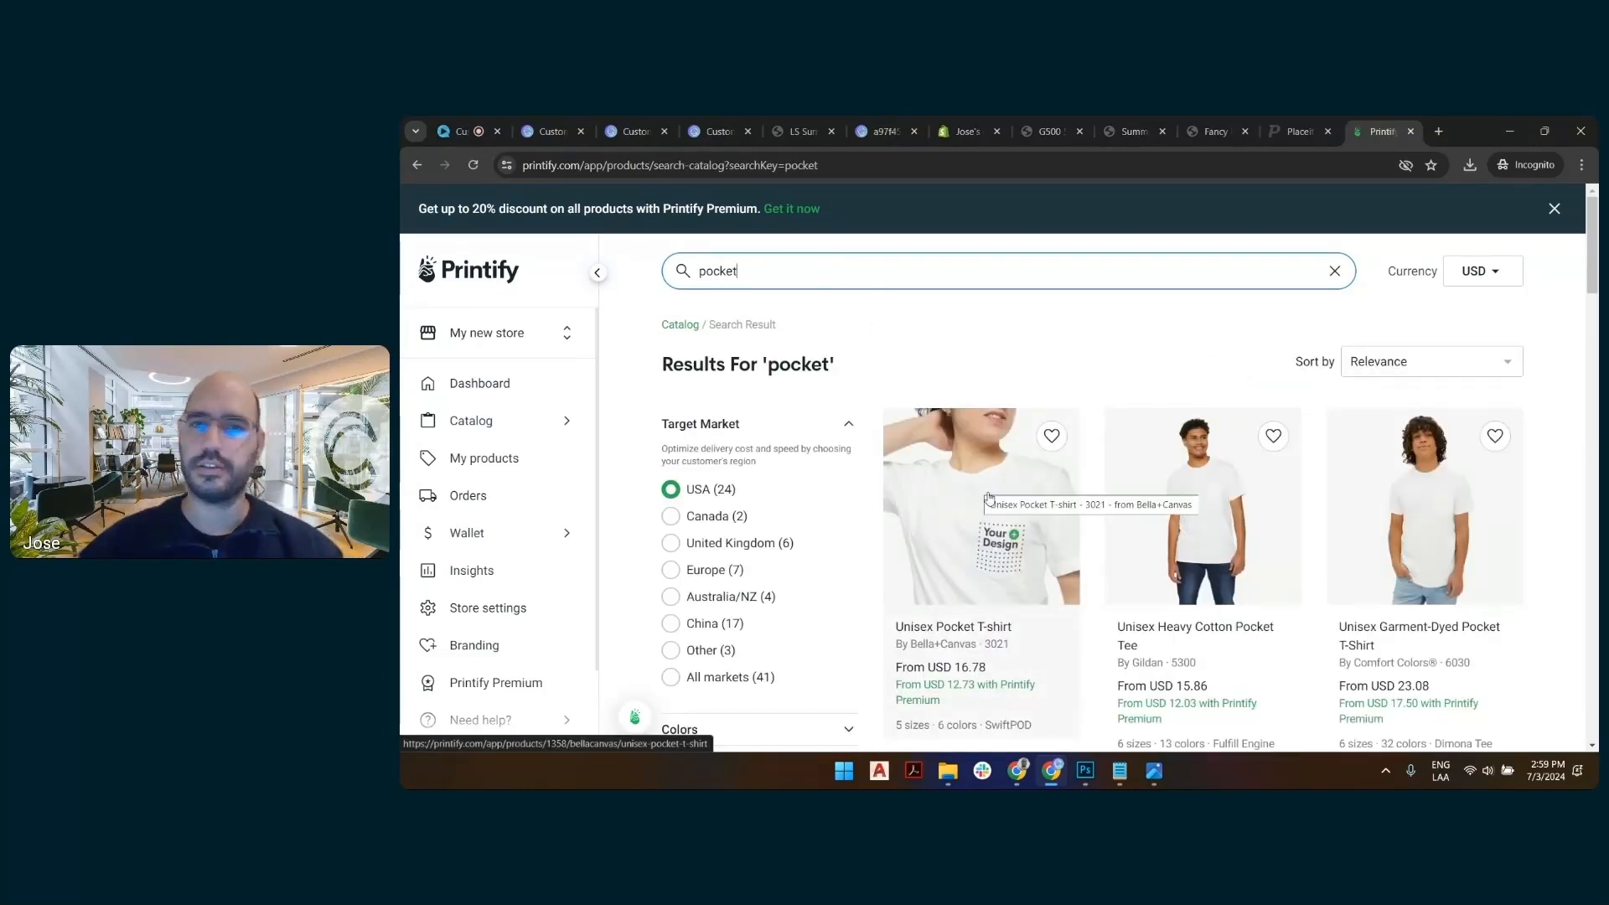
Open the Bella+Canvas 3021 Unisex Pocket T-shirt and start designing it with the SwiftPOD provider
left_click(978, 480)
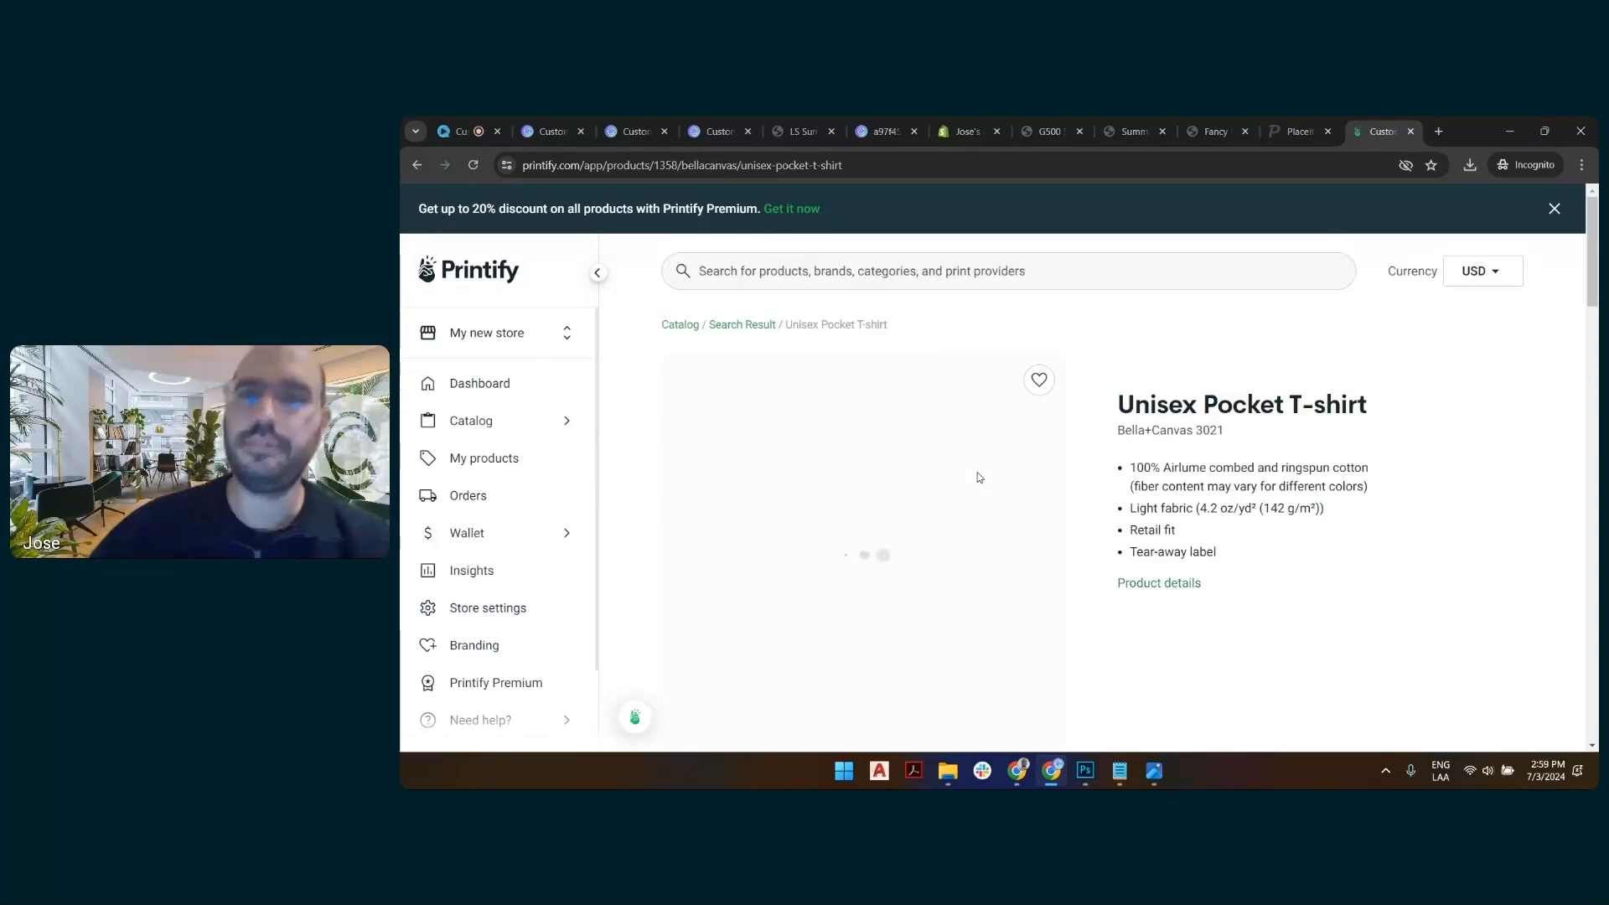
scroll(1353, 399, "down", 7)
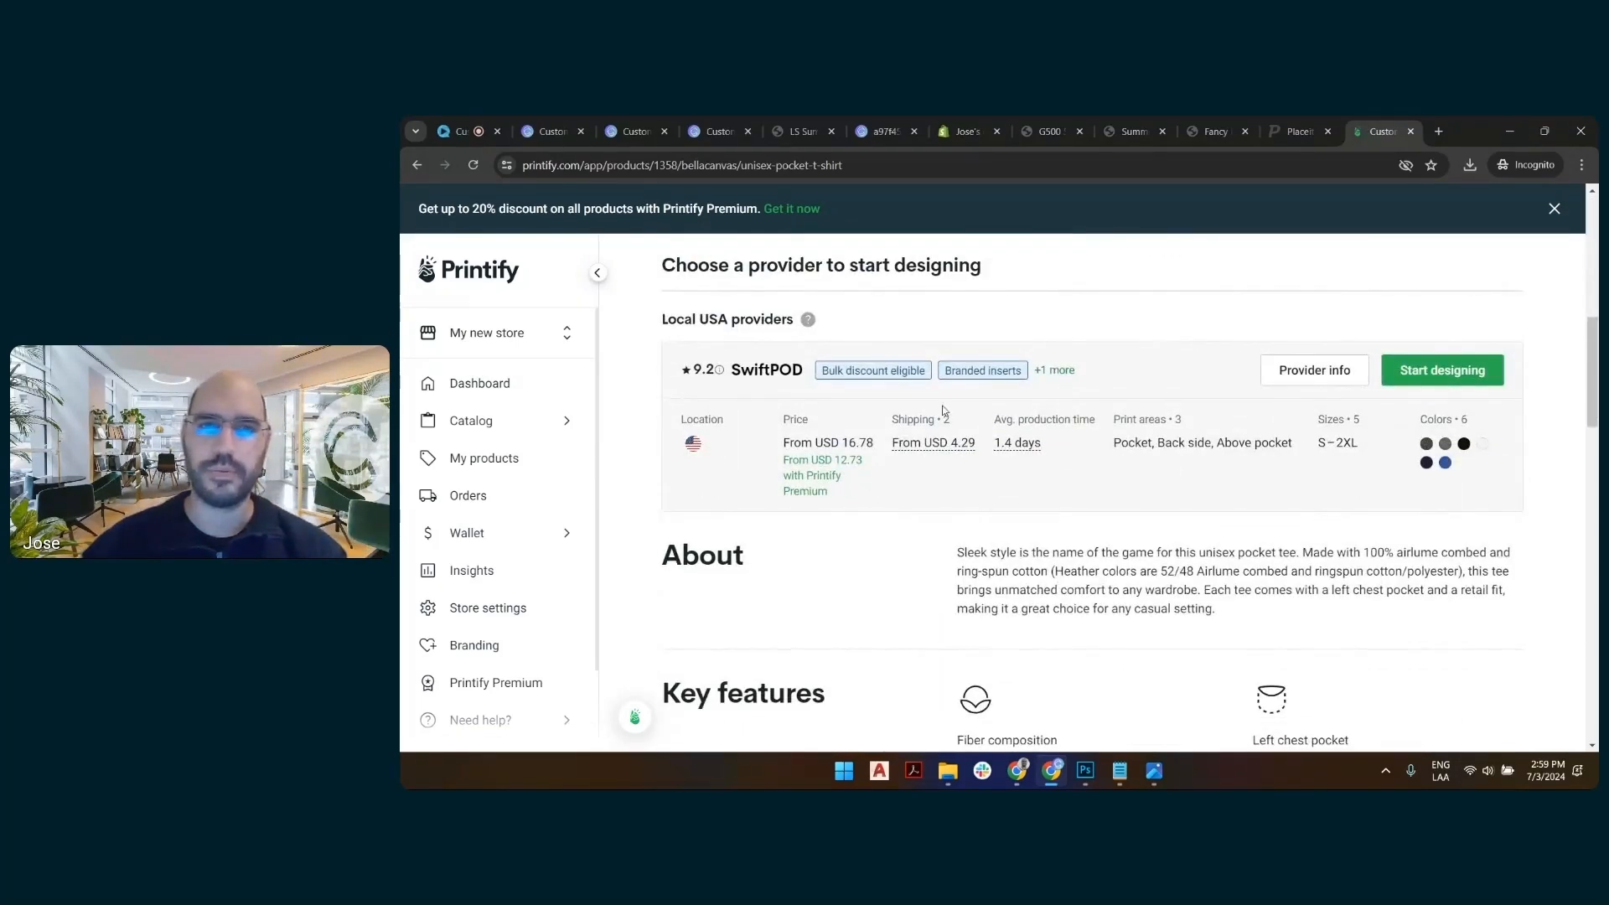
scroll(1053, 459, "down", 3)
scroll(1053, 460, "up", 4)
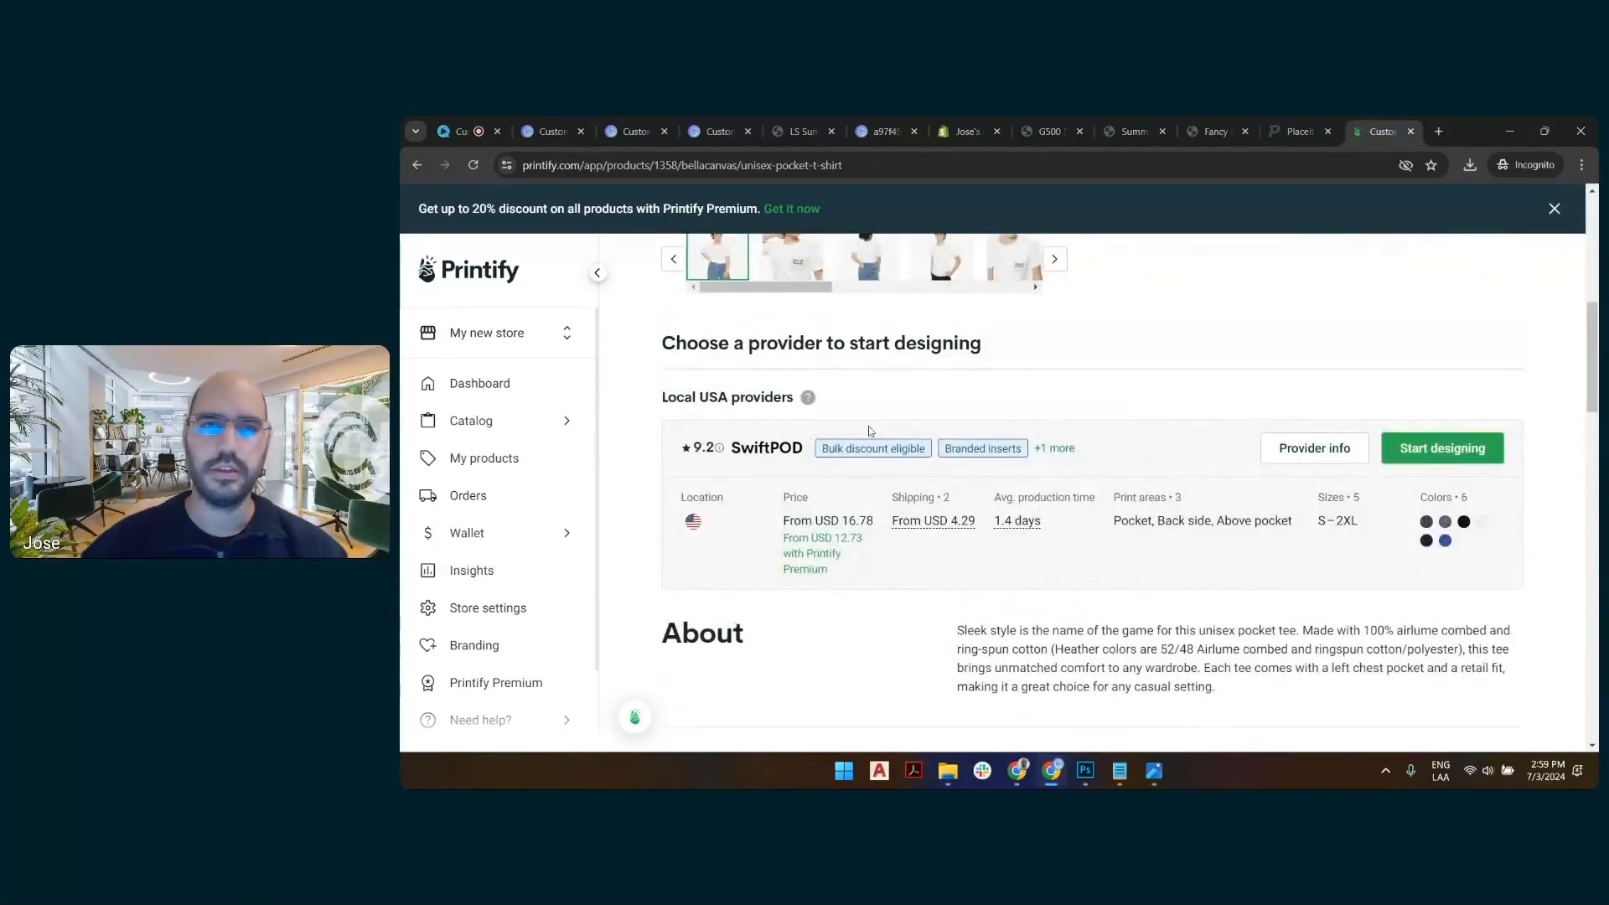
left_click(1438, 448)
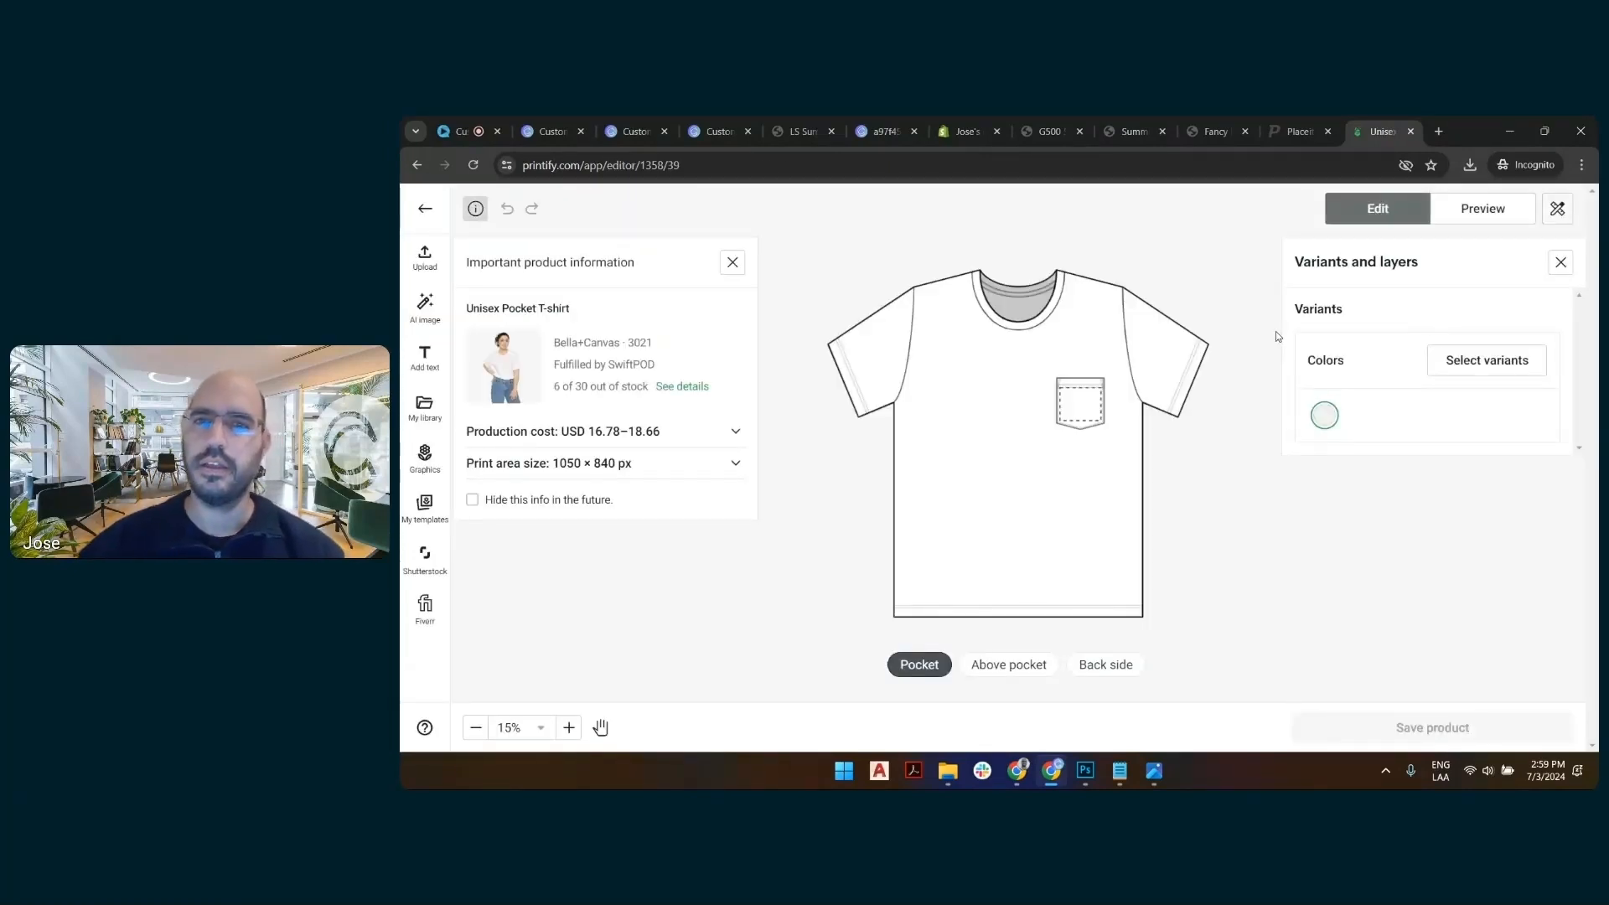
Preview the blank shirt in the Person 2 Close-up view and download the mockup as "LS pocket closeup"
left_click(1483, 212)
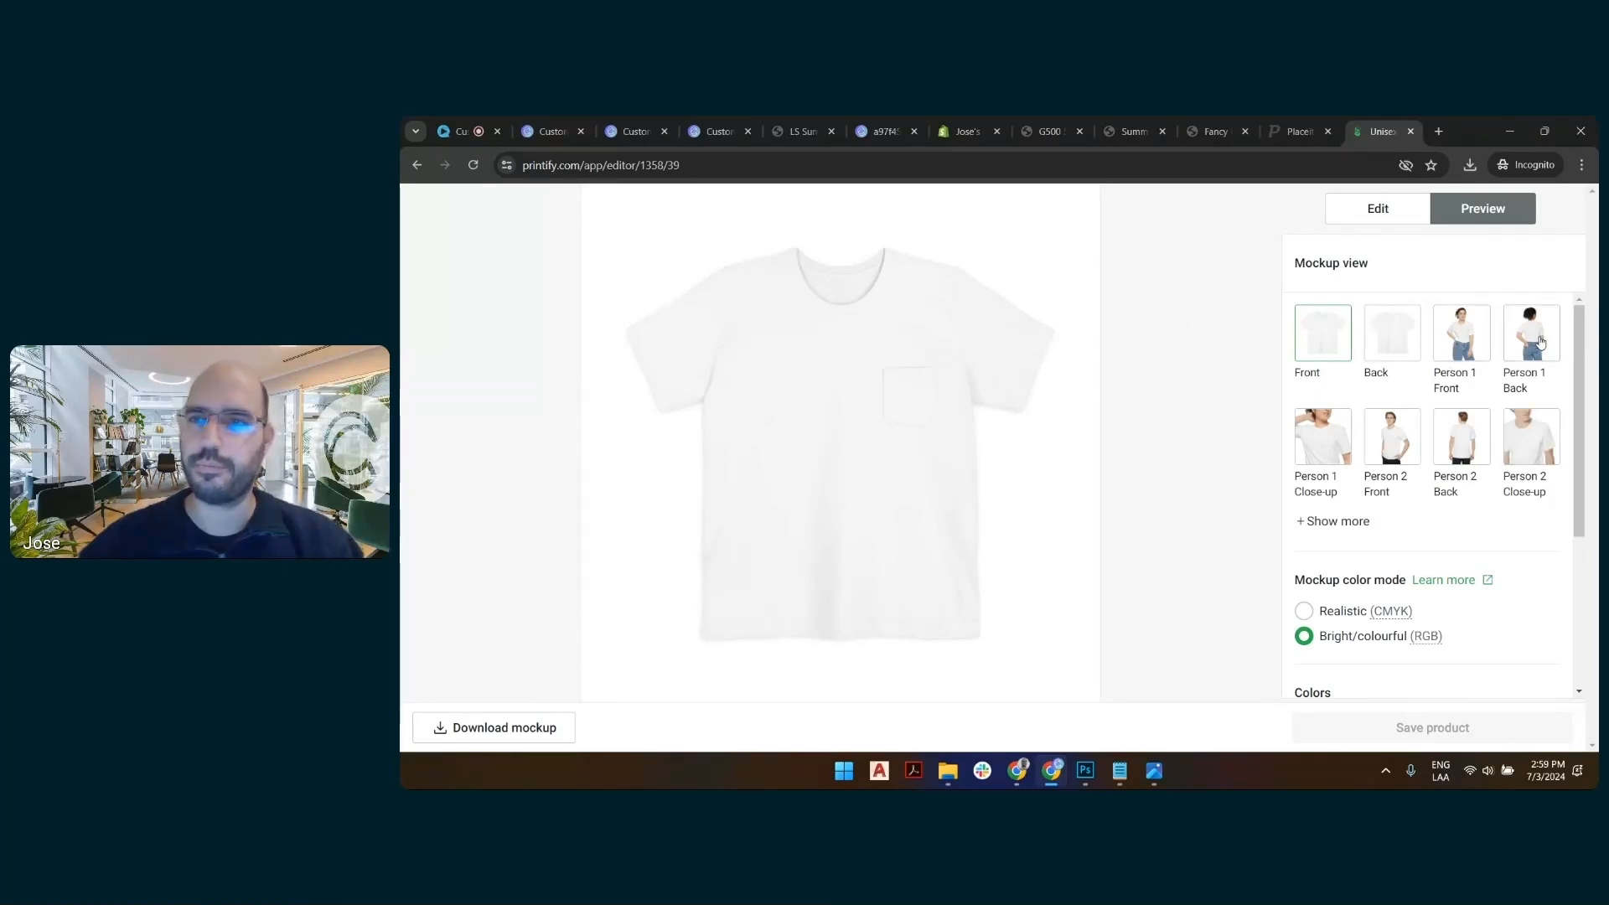
left_click(1540, 444)
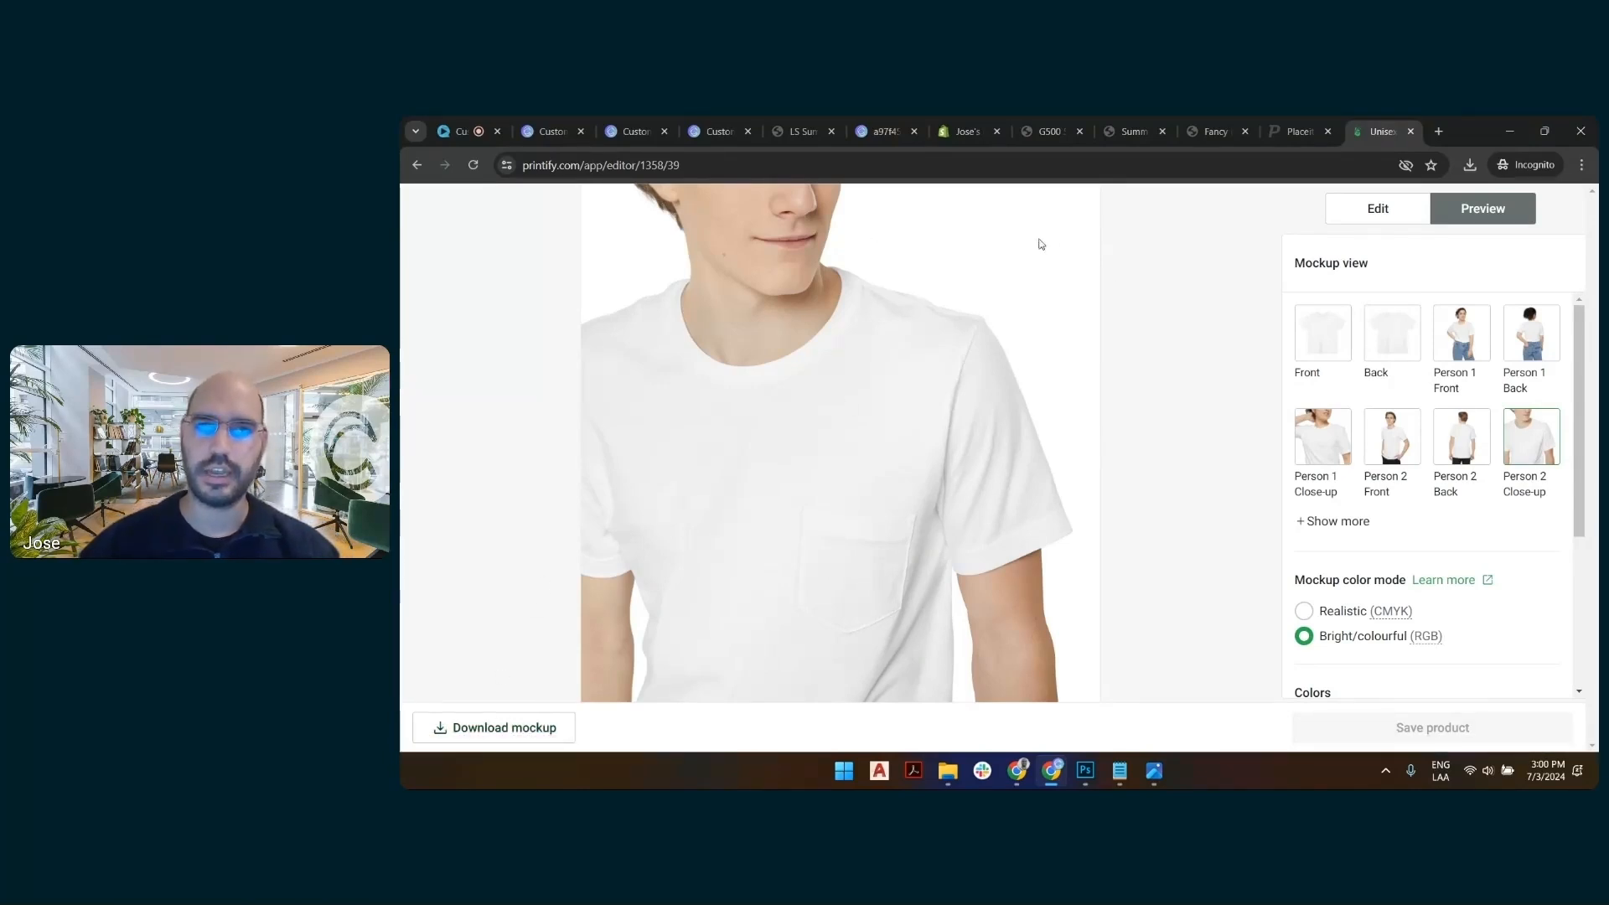
left_click(520, 736)
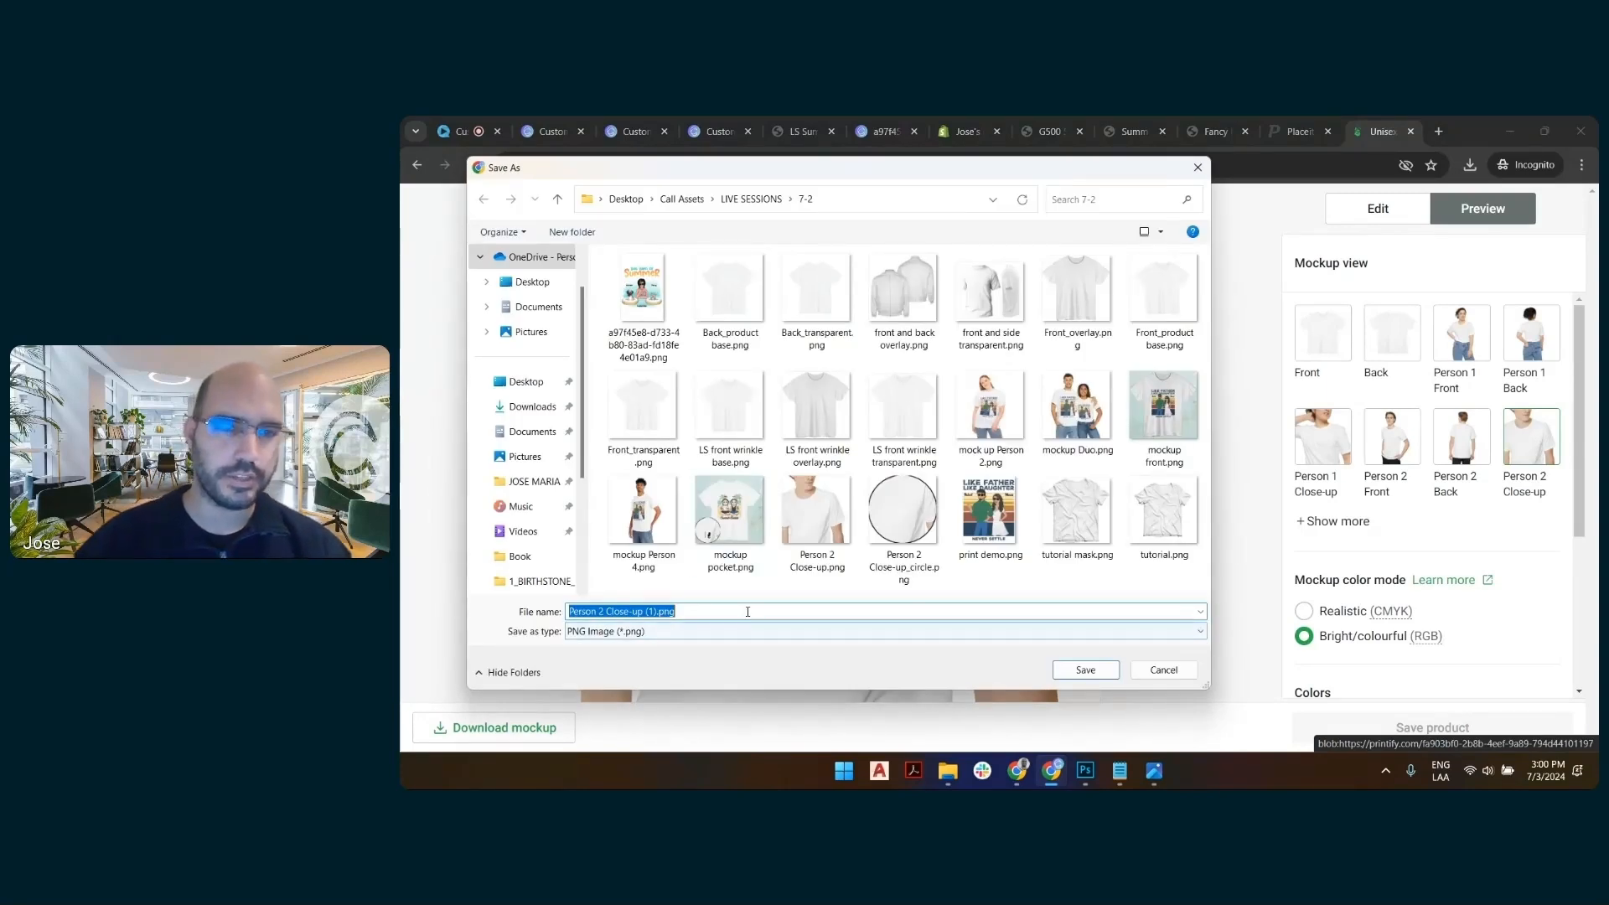
type("LS ")
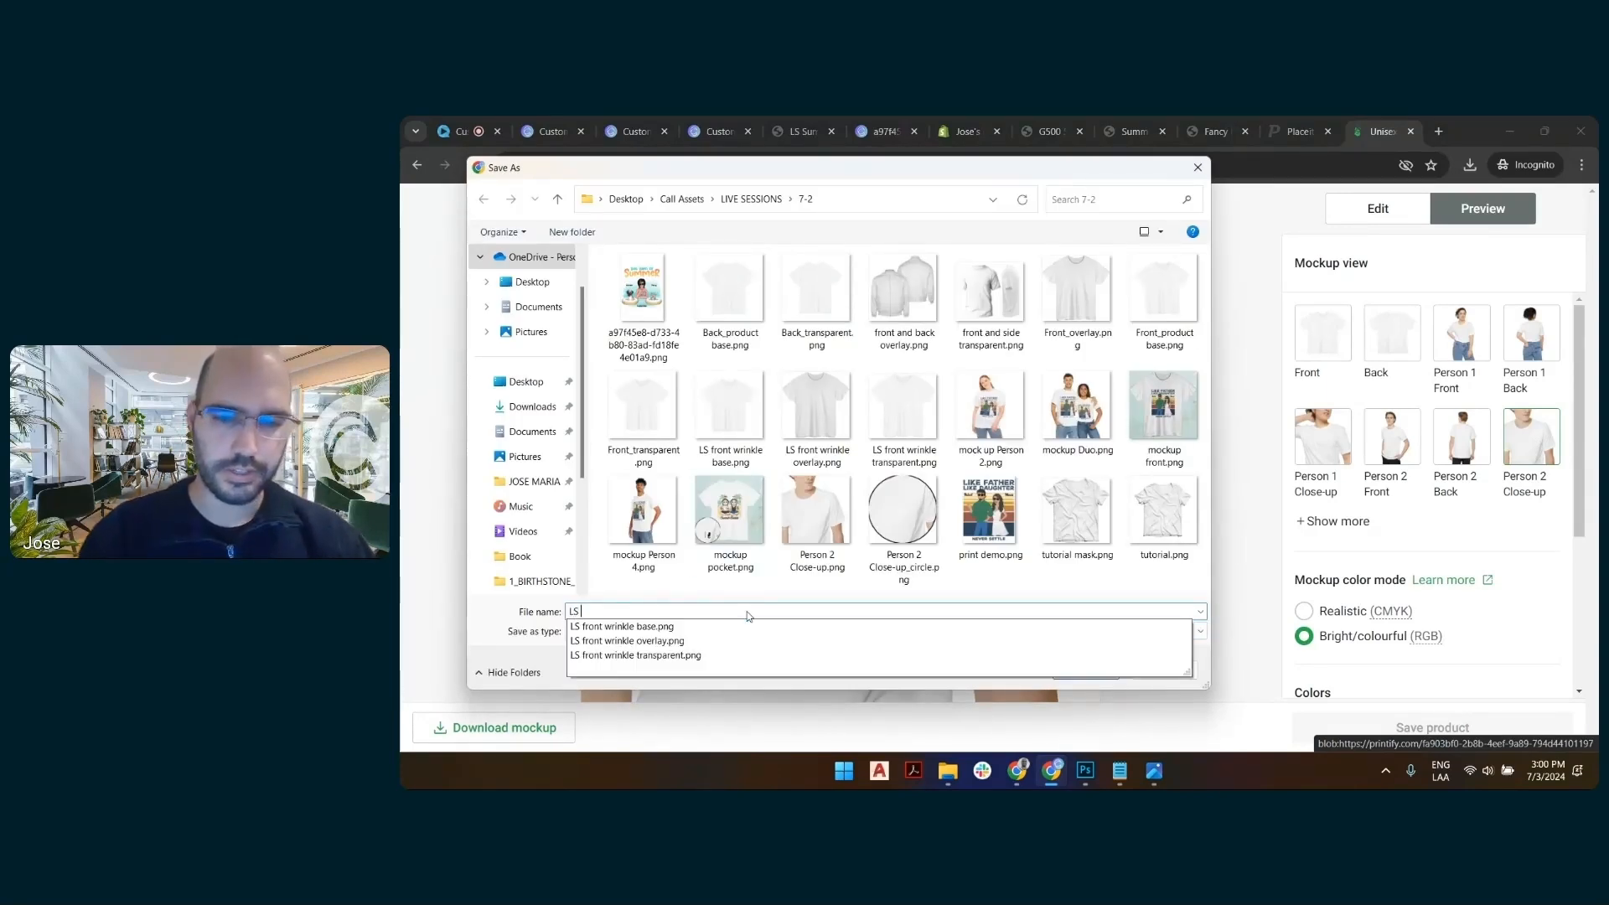
type("pocket closeup")
key("Return")
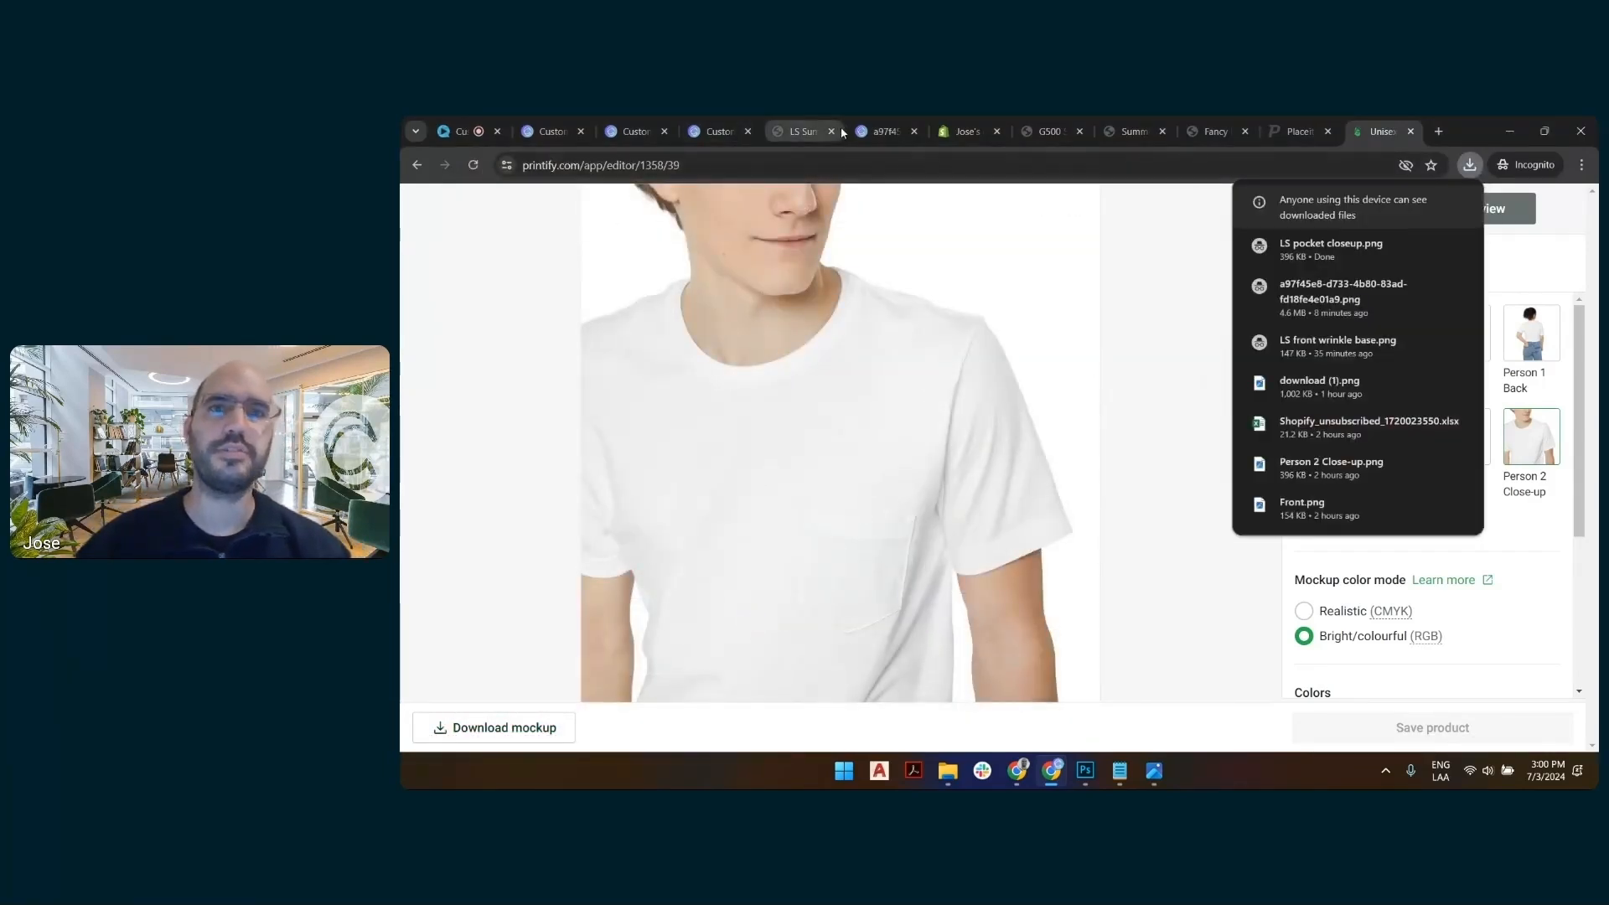
Switch to the Customily pocket t-shirt publishing preview and close the other Customily pages and the finished product and image pages
left_click(706, 125)
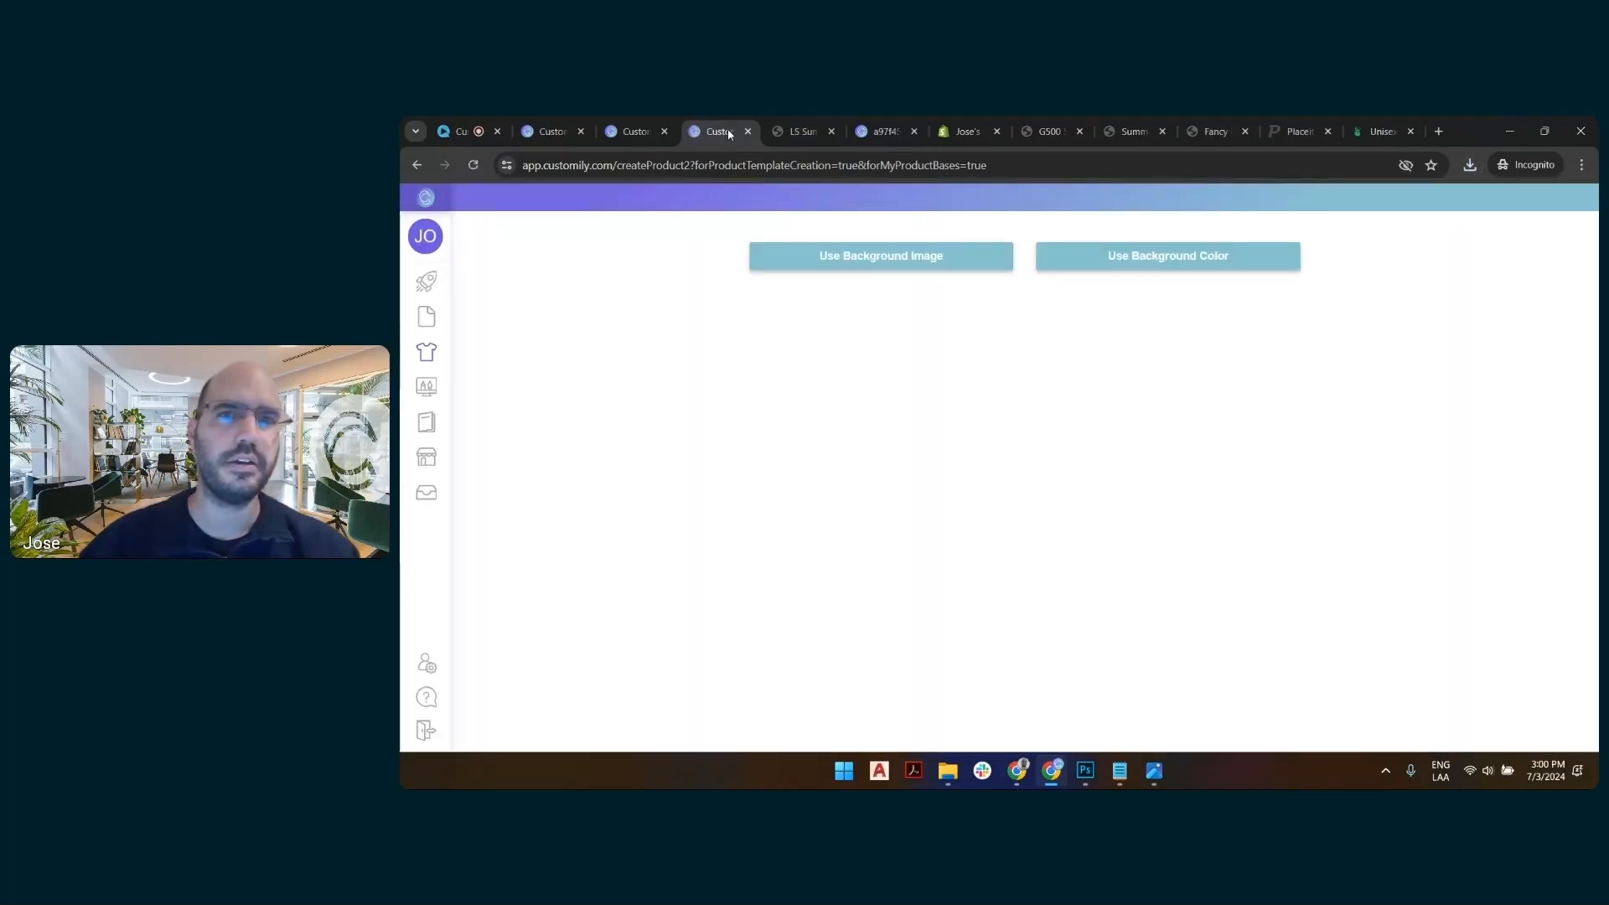
left_click(557, 126)
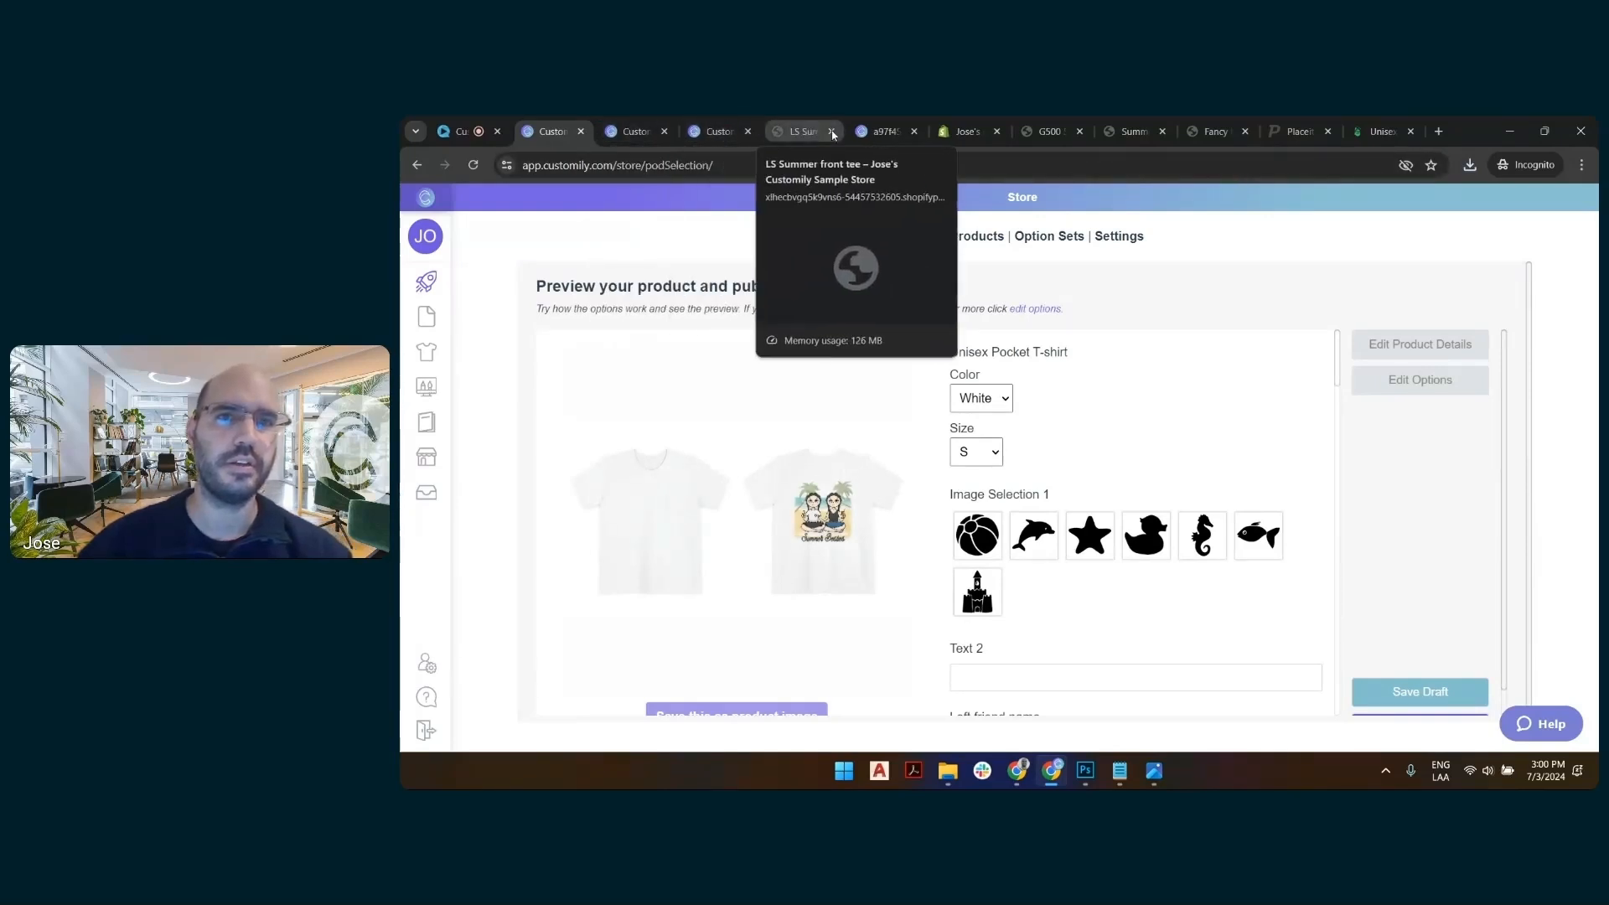
left_click(913, 131)
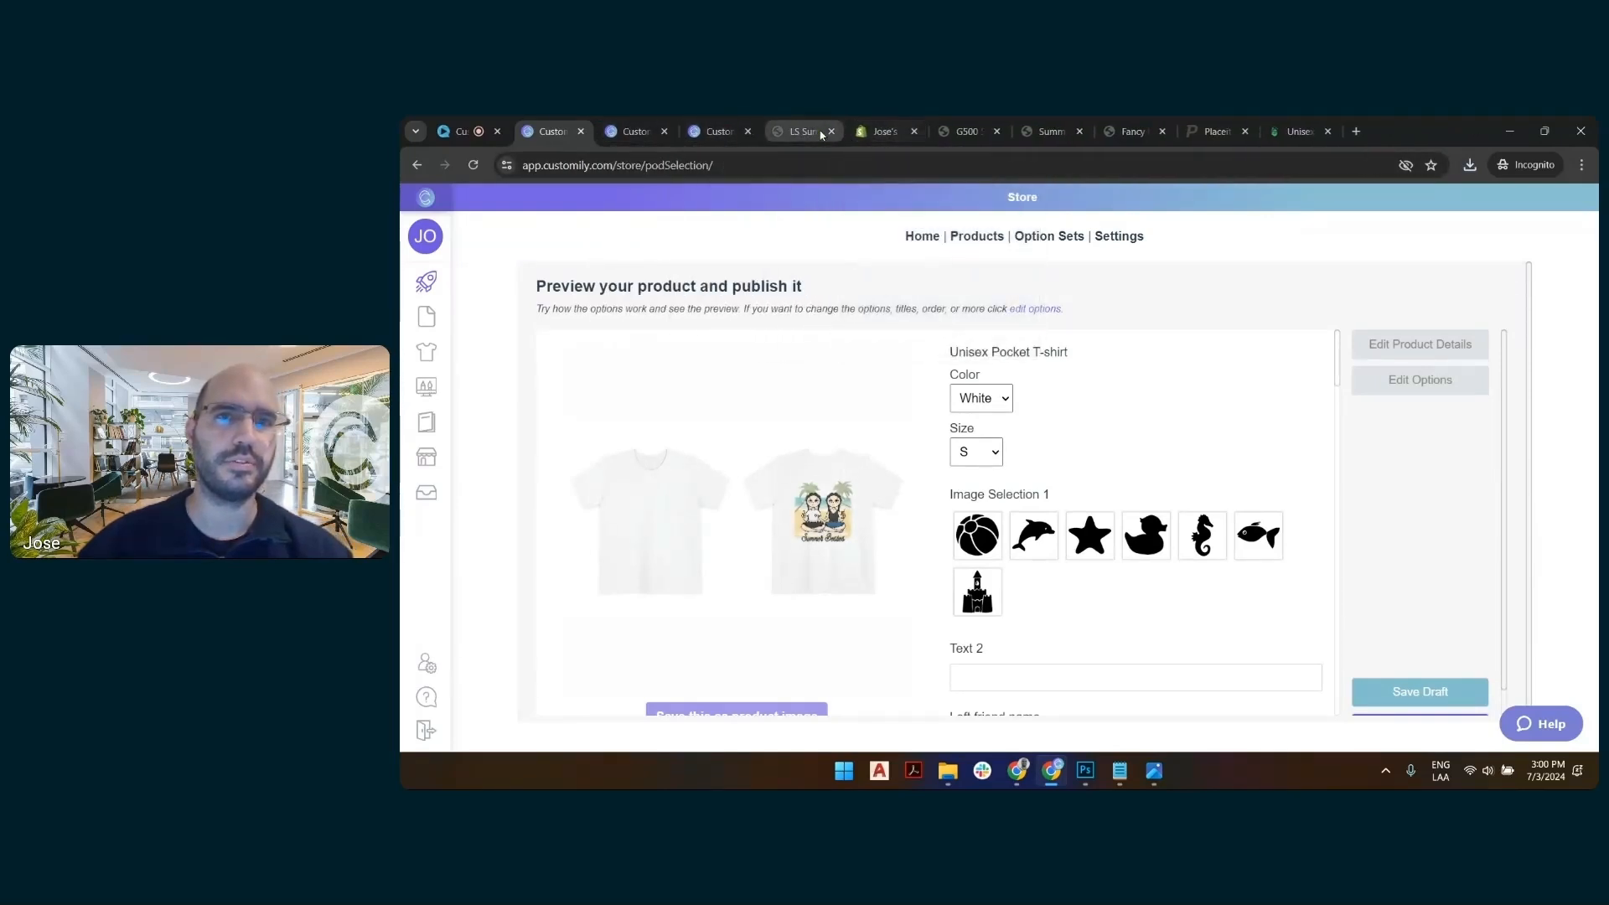
left_click(747, 131)
left_click(665, 131)
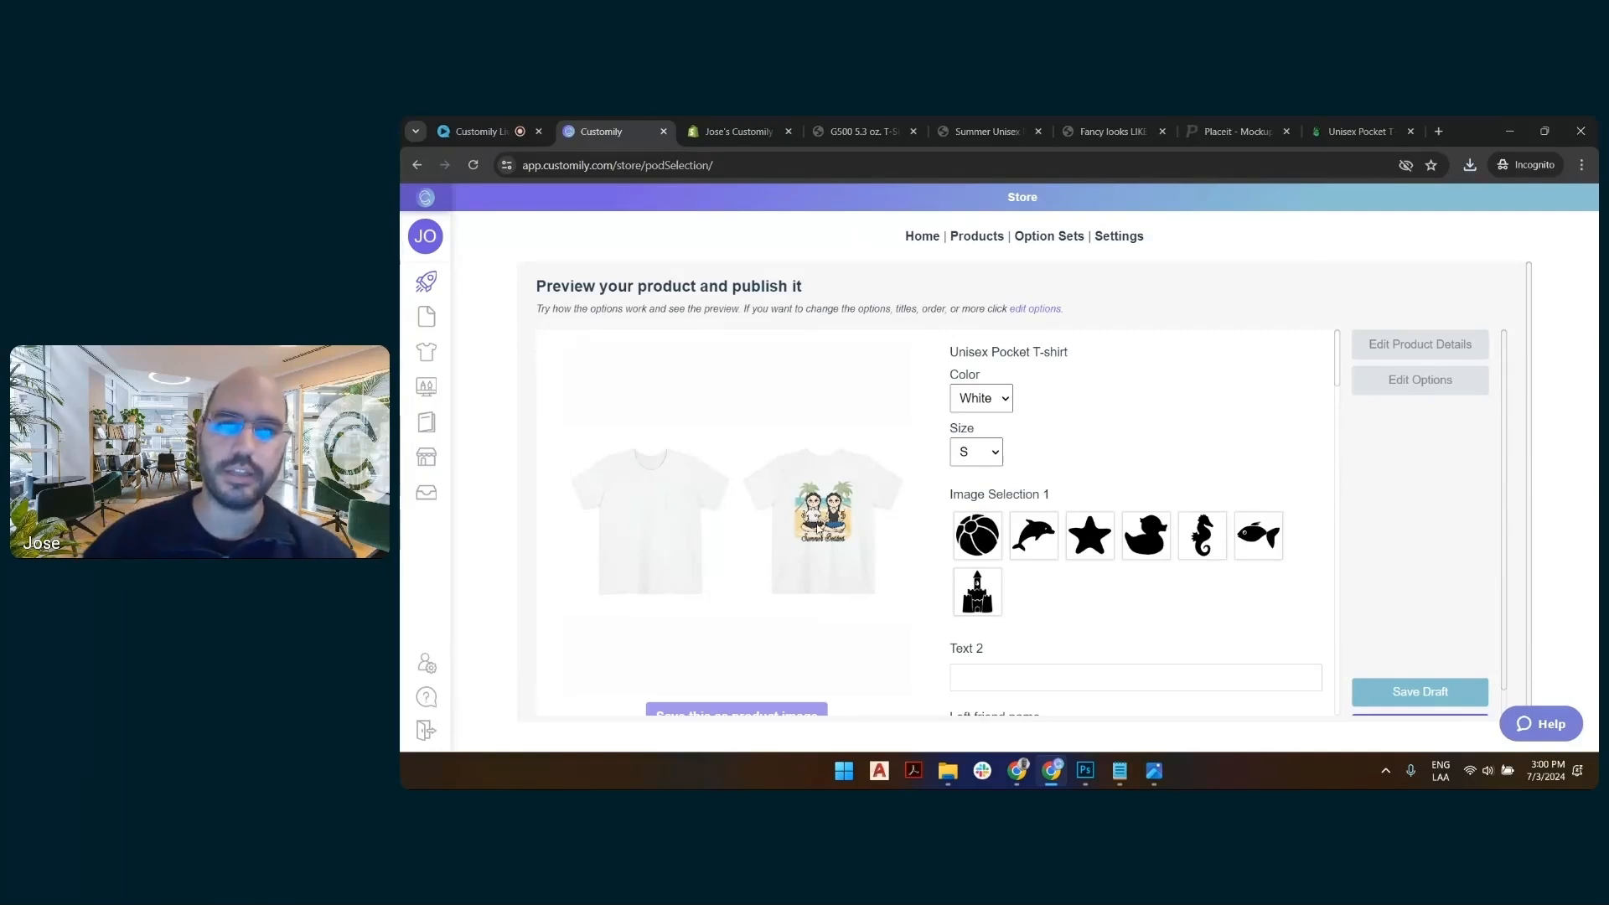
Rename the Unisex Pocket T-shirt product as "LS Summer back + pocket"
scroll(1198, 429, "down", 2)
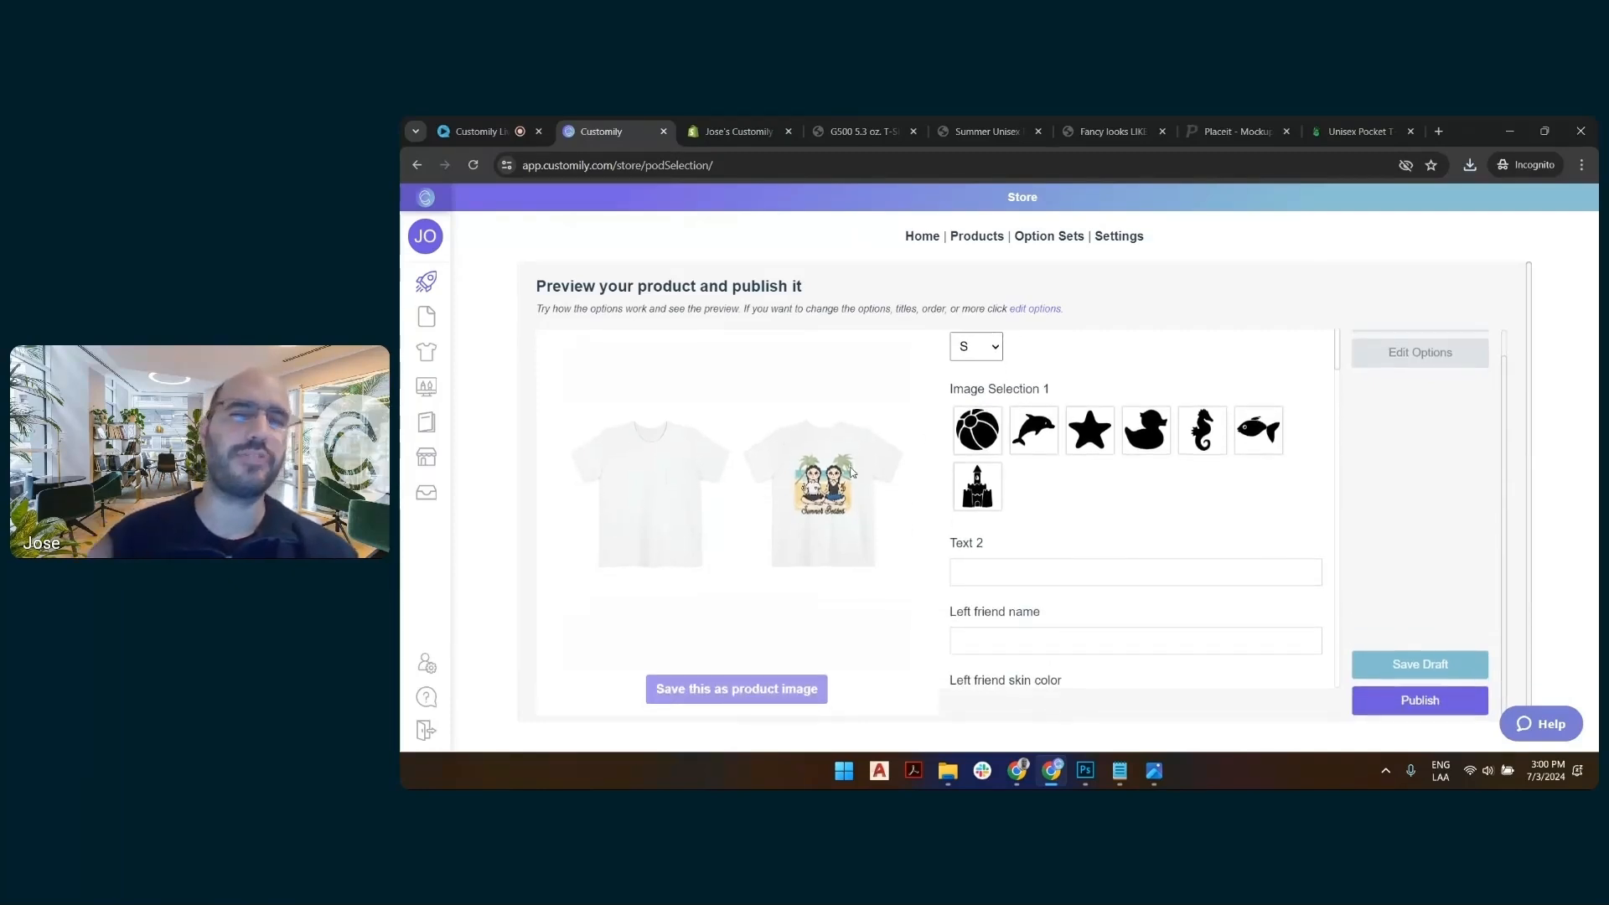
scroll(1049, 372, "up", 2)
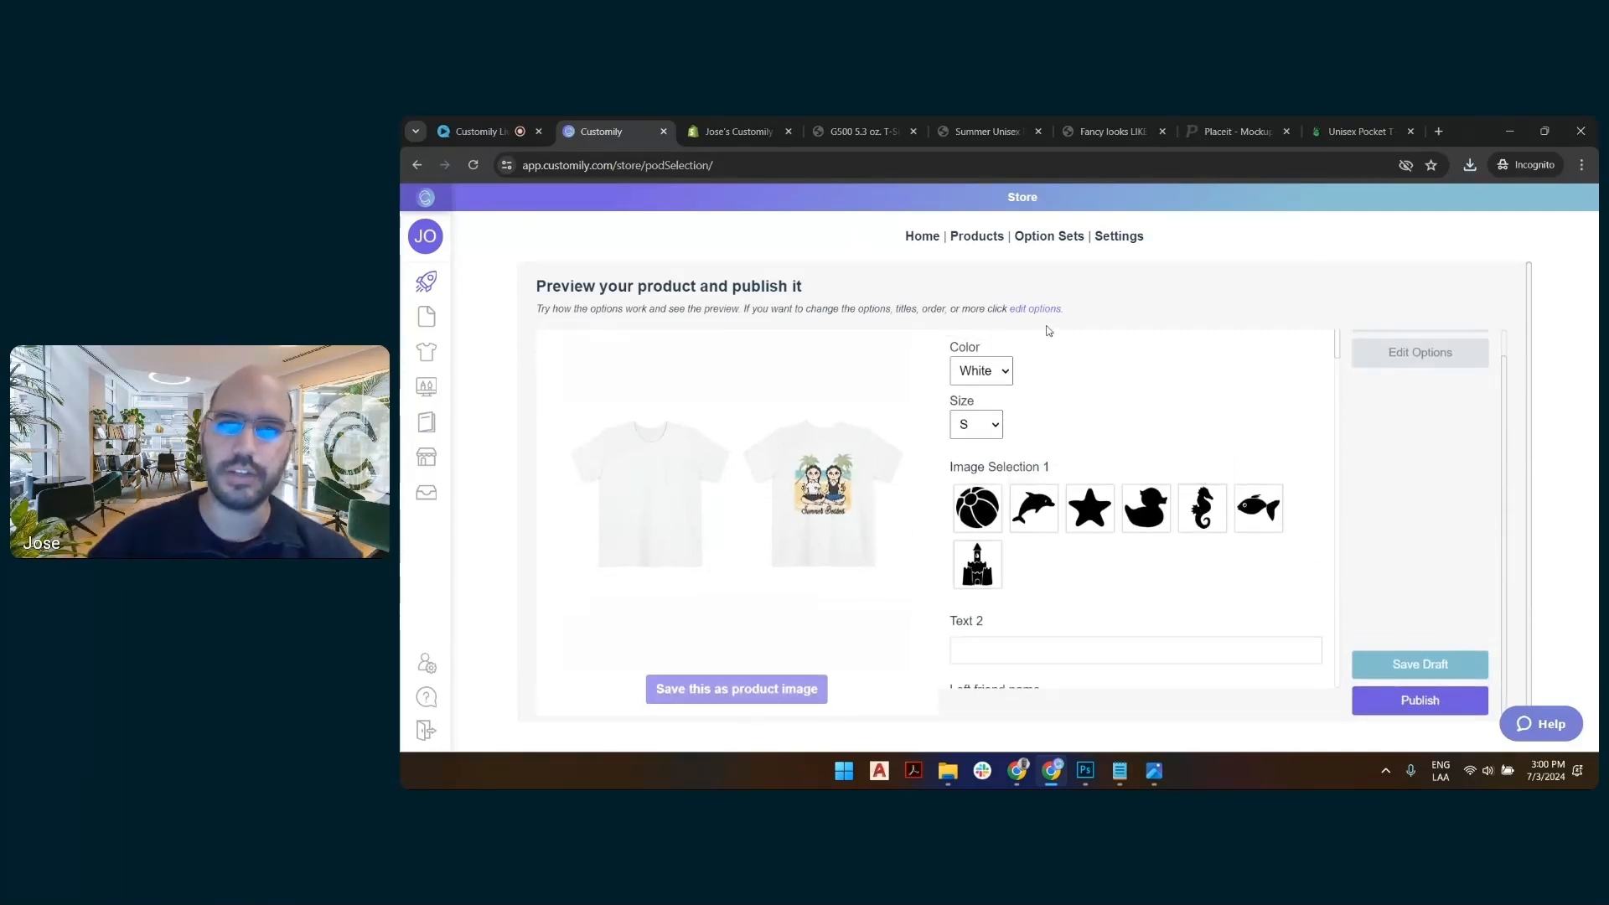
left_click(1086, 353)
triple_click(1088, 352)
type("Ls")
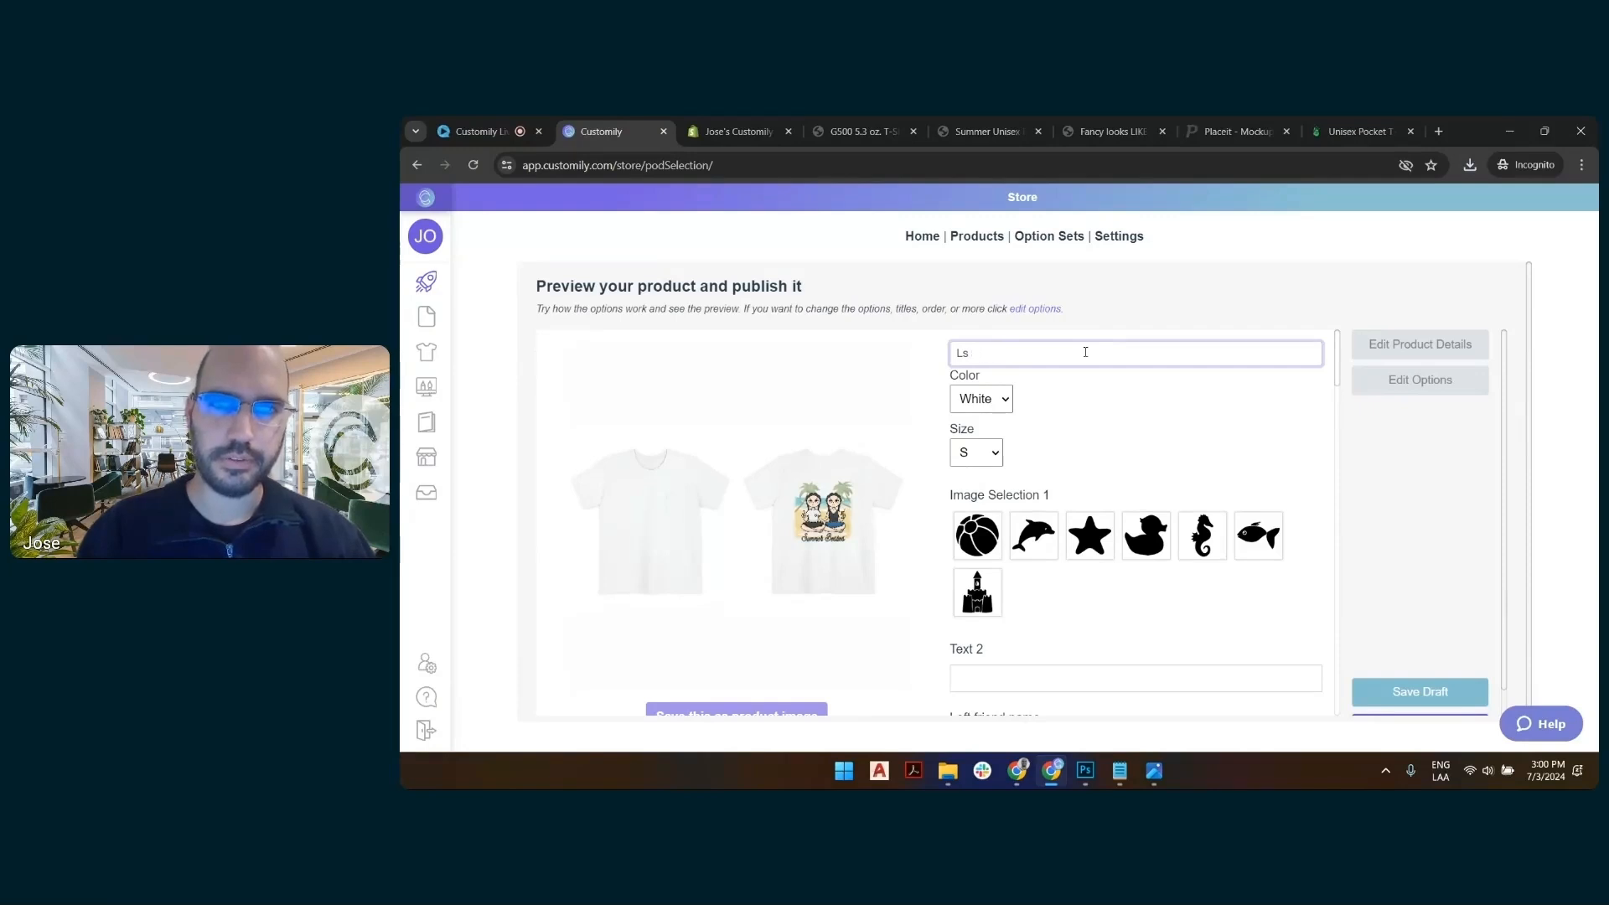
key("BackSpace")
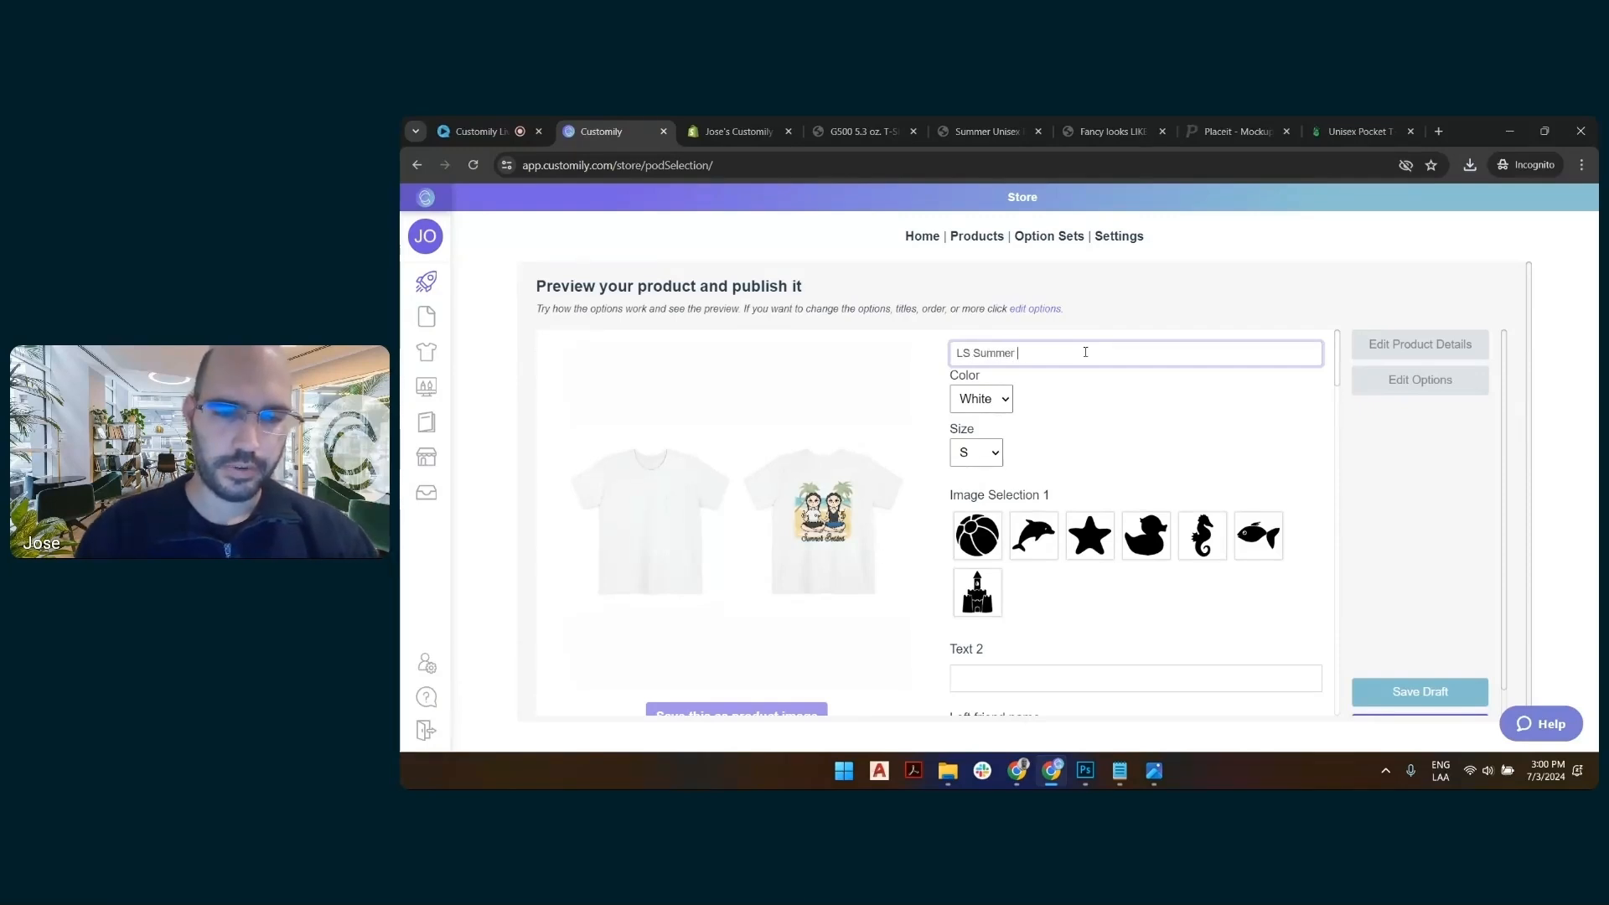
type("S Summer back + pocket")
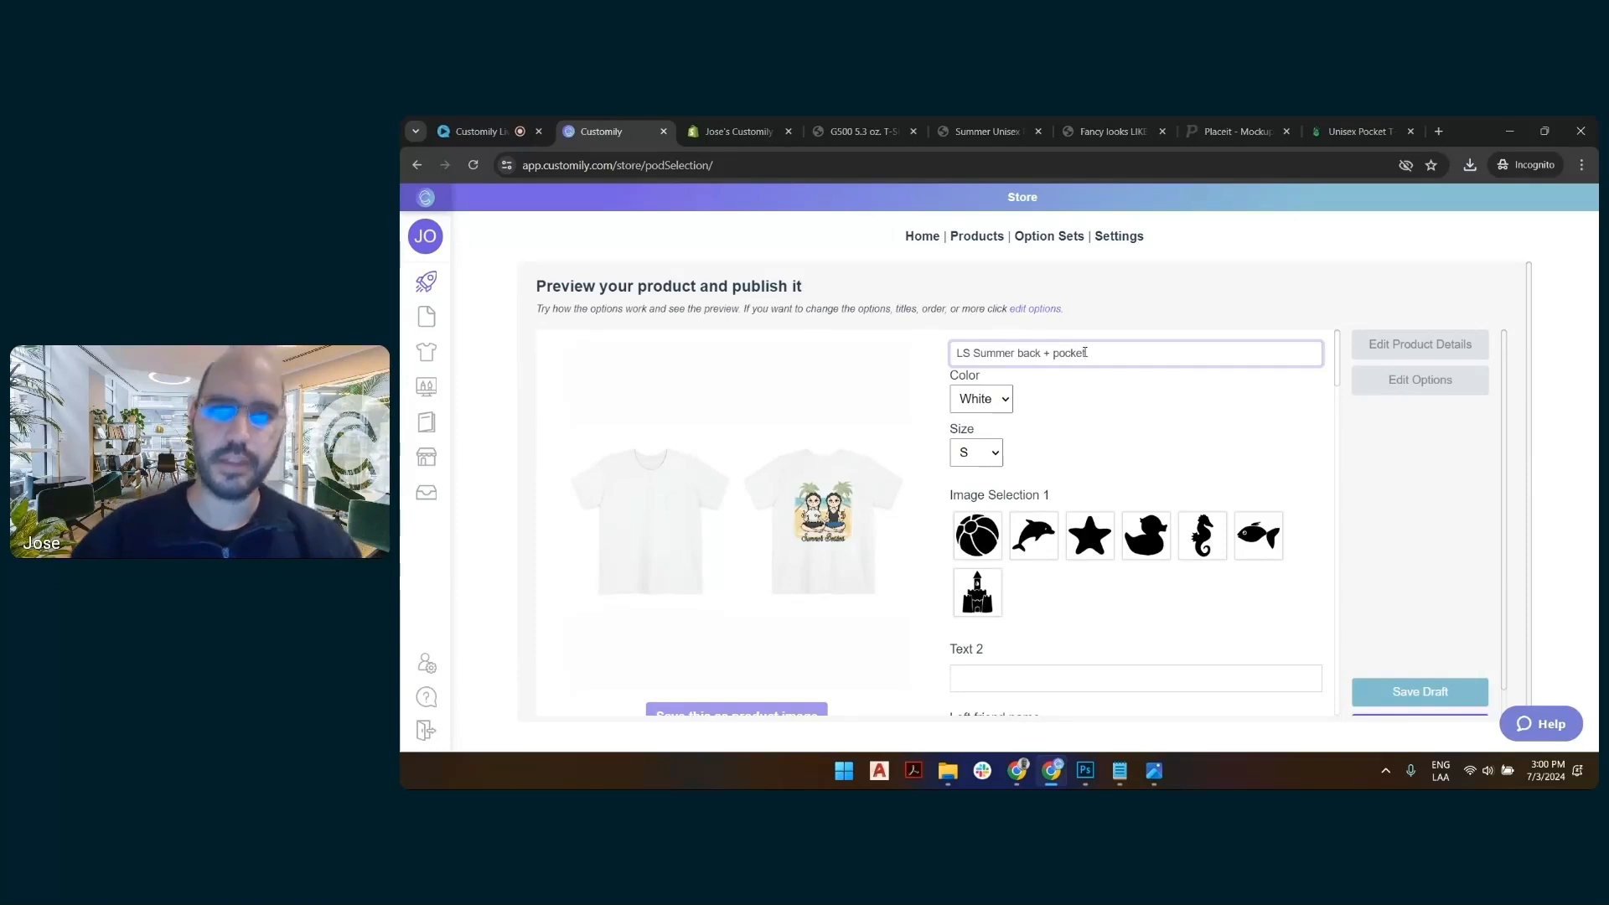
Personalize the pocket preview with the duck icon and the Text 2 value "SUMMER 2024", and save the product as a draft
left_click(1146, 534)
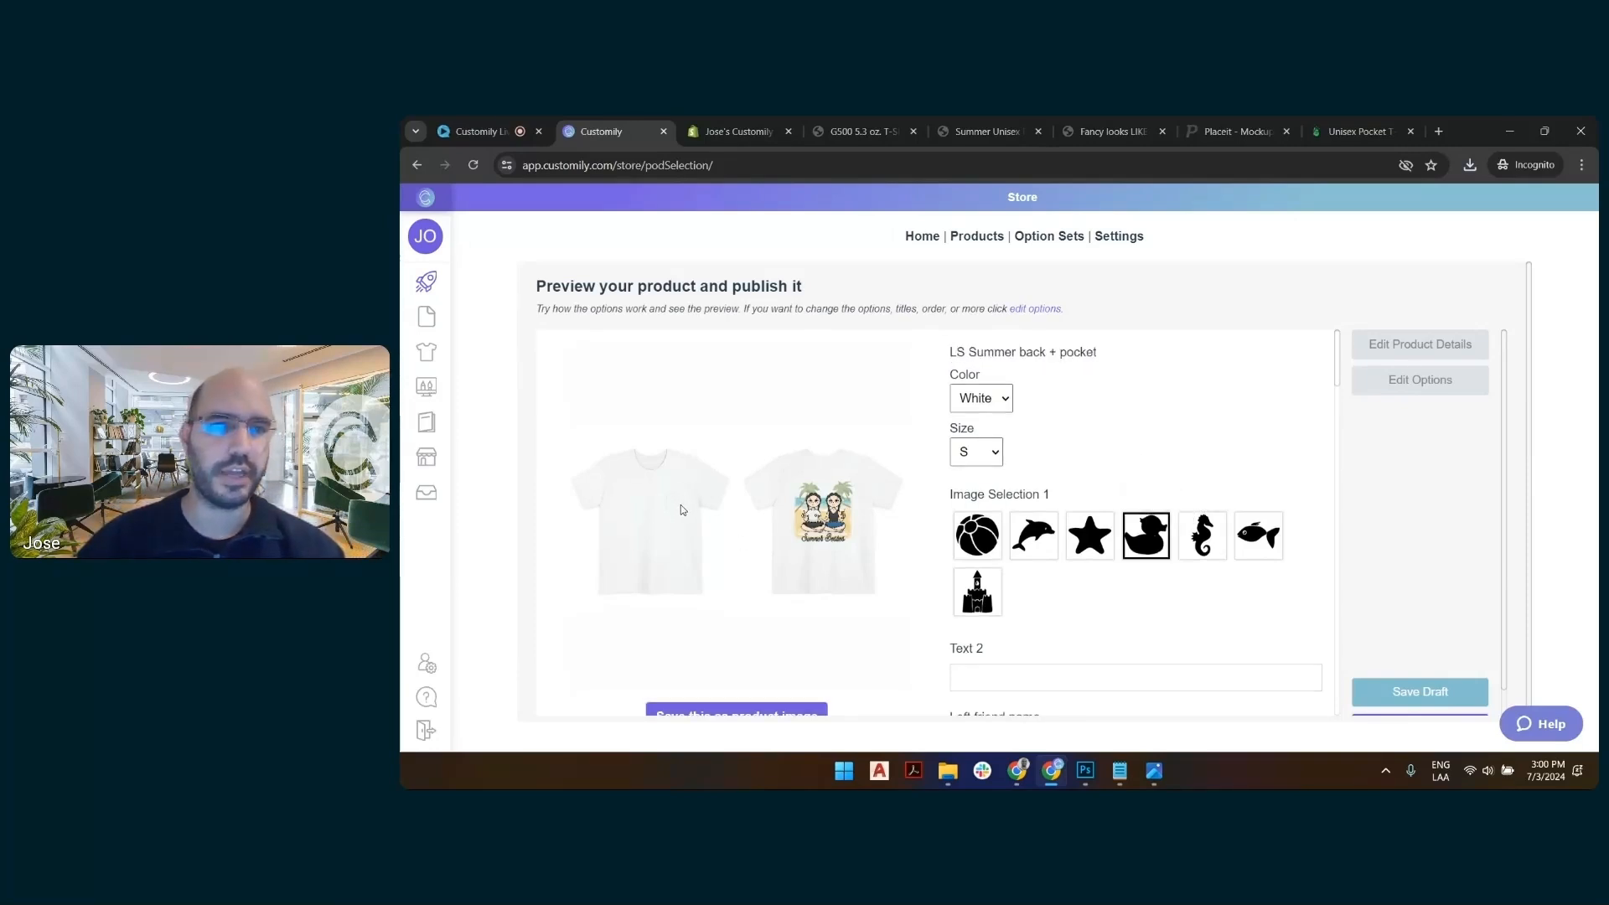
scroll(1207, 496, "down", 2)
left_click(1059, 521)
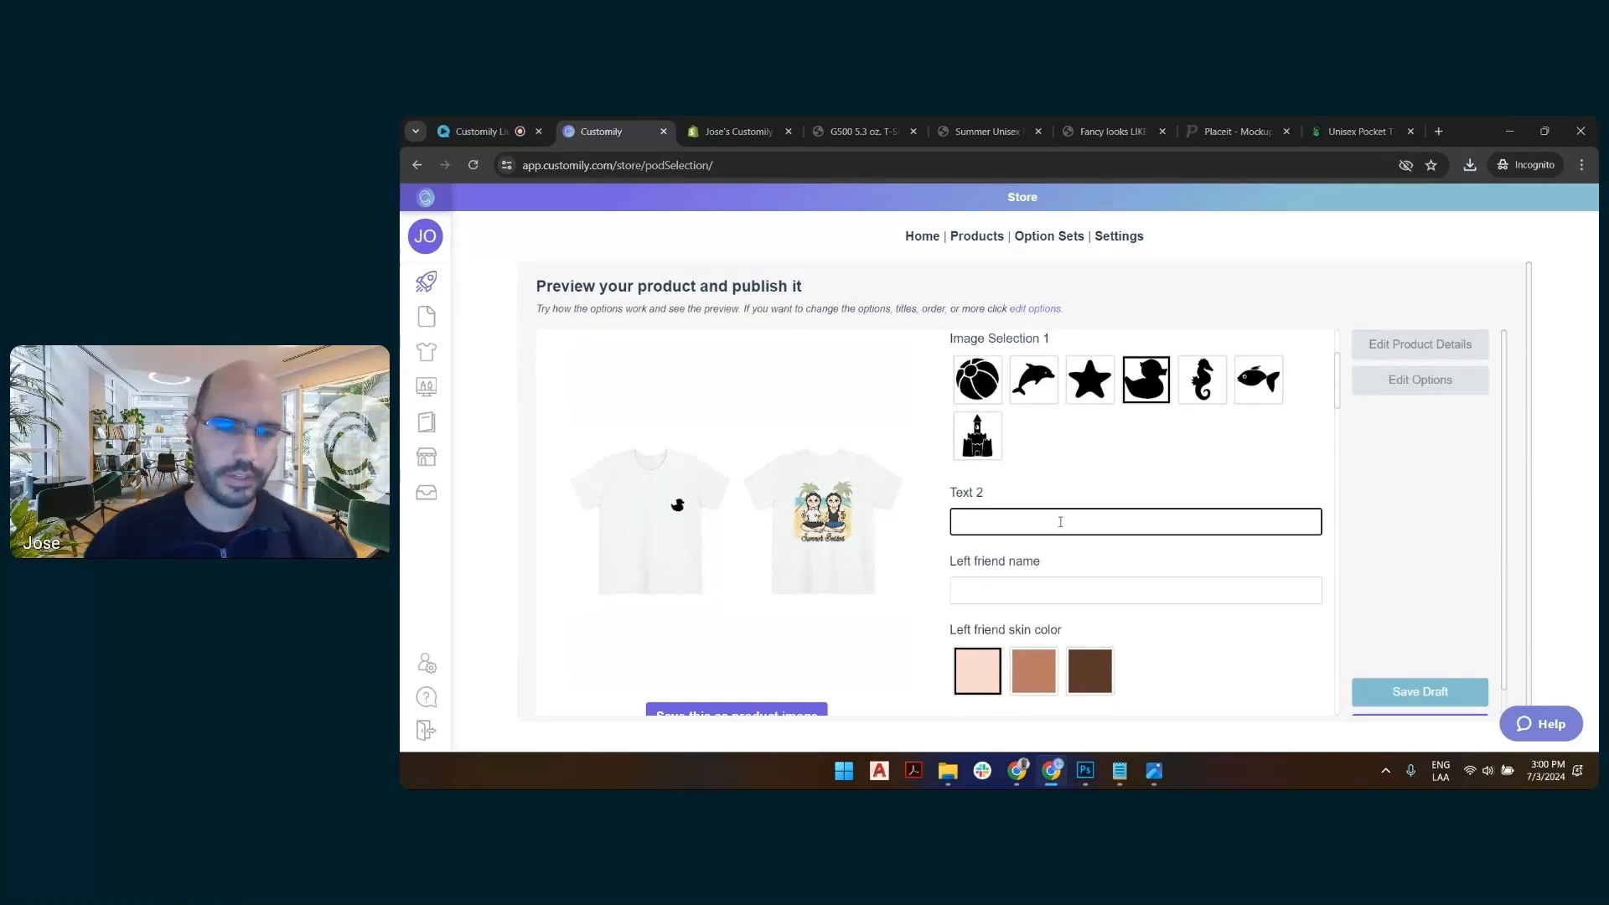
type("SUMMER 2024")
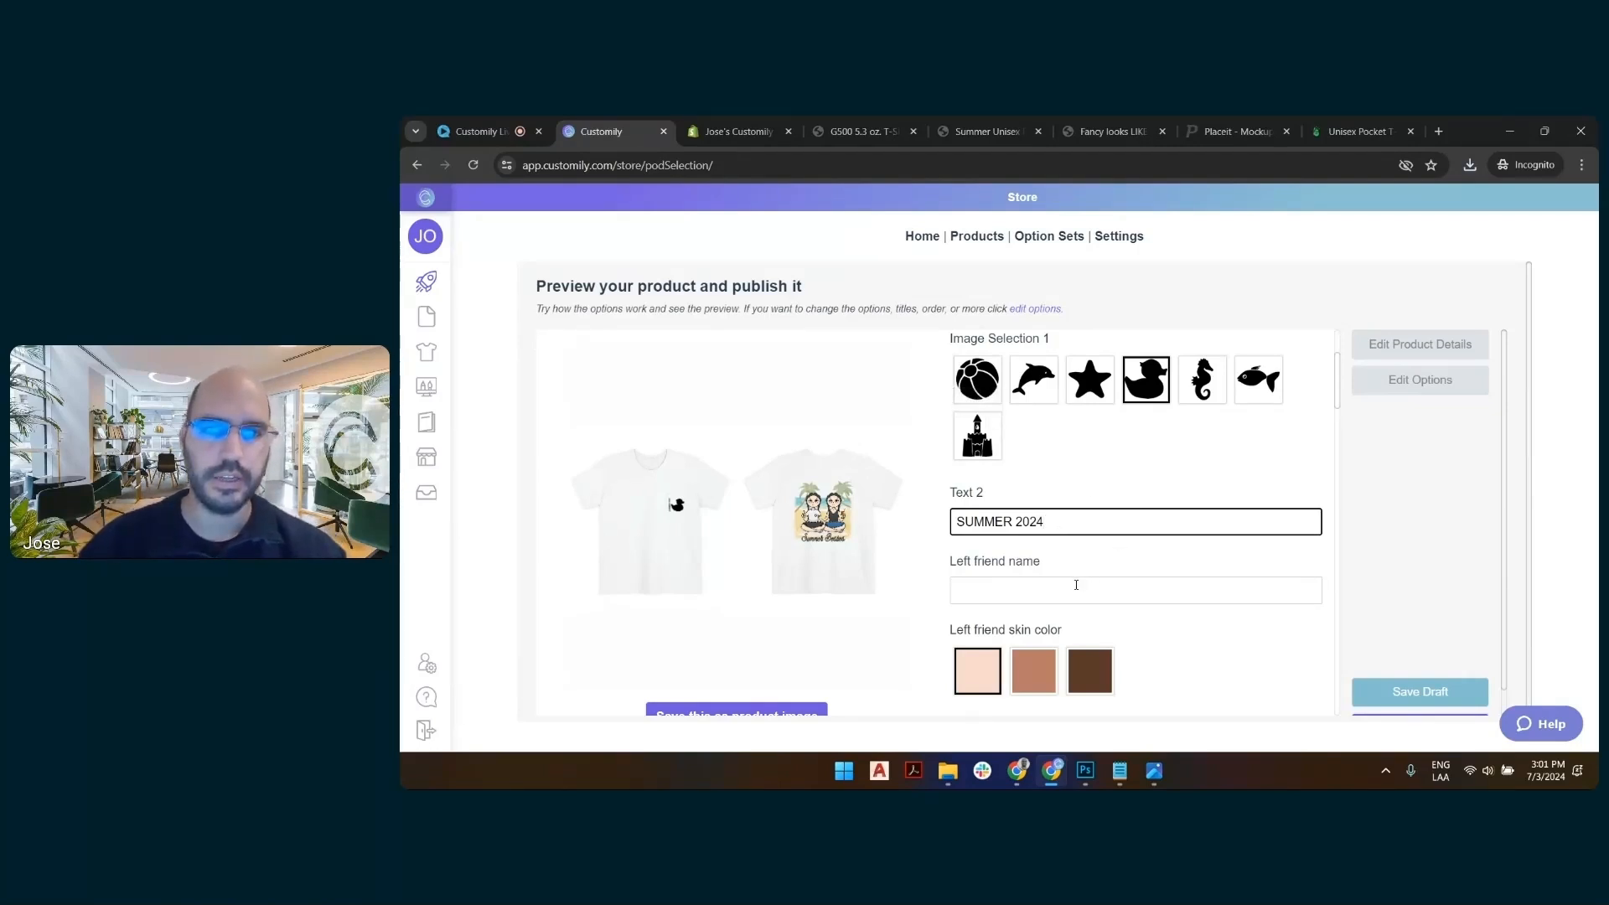
left_click(1260, 471)
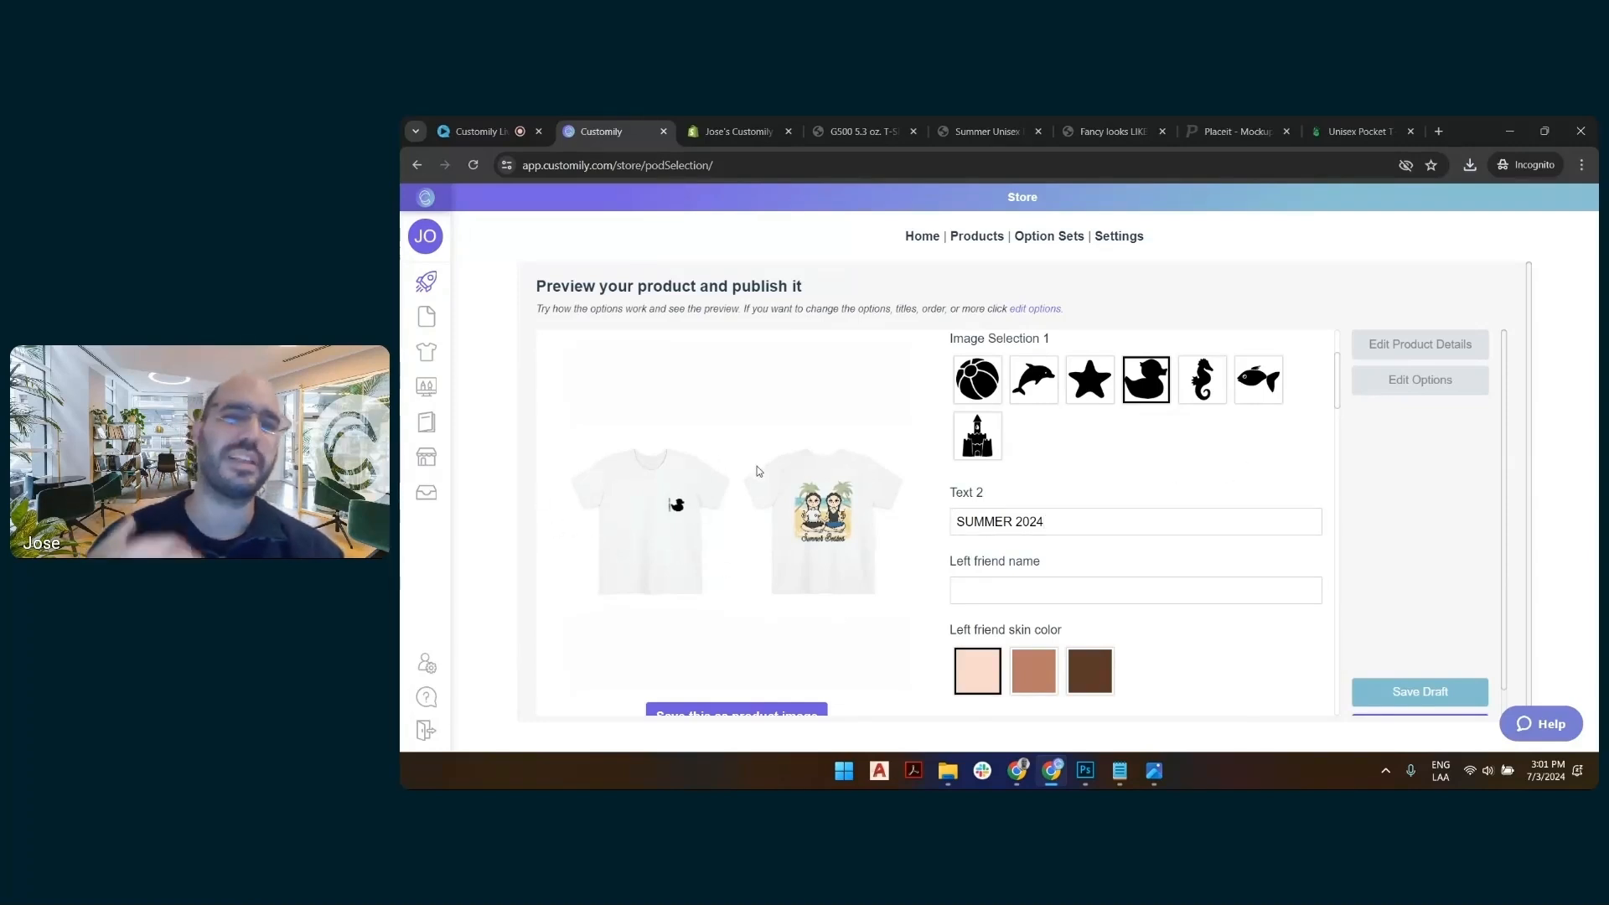
scroll(1437, 645, "down", 1)
left_click(1428, 666)
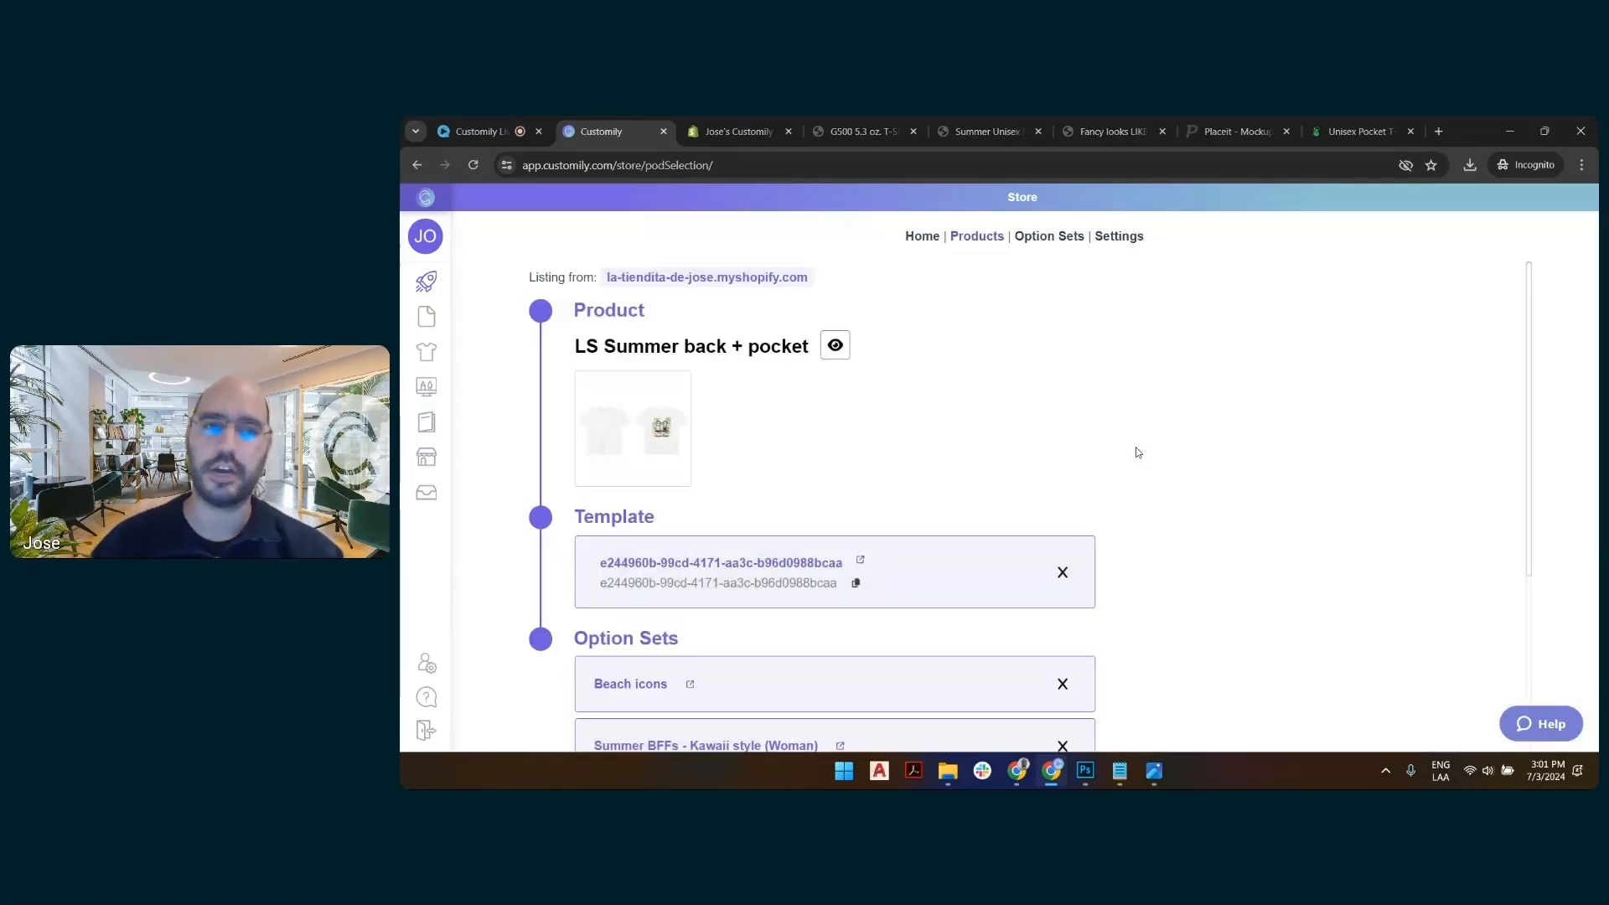
Review the saved product's linked template and option sets, and the image position assigned to its White color variant
scroll(947, 369, "down", 2)
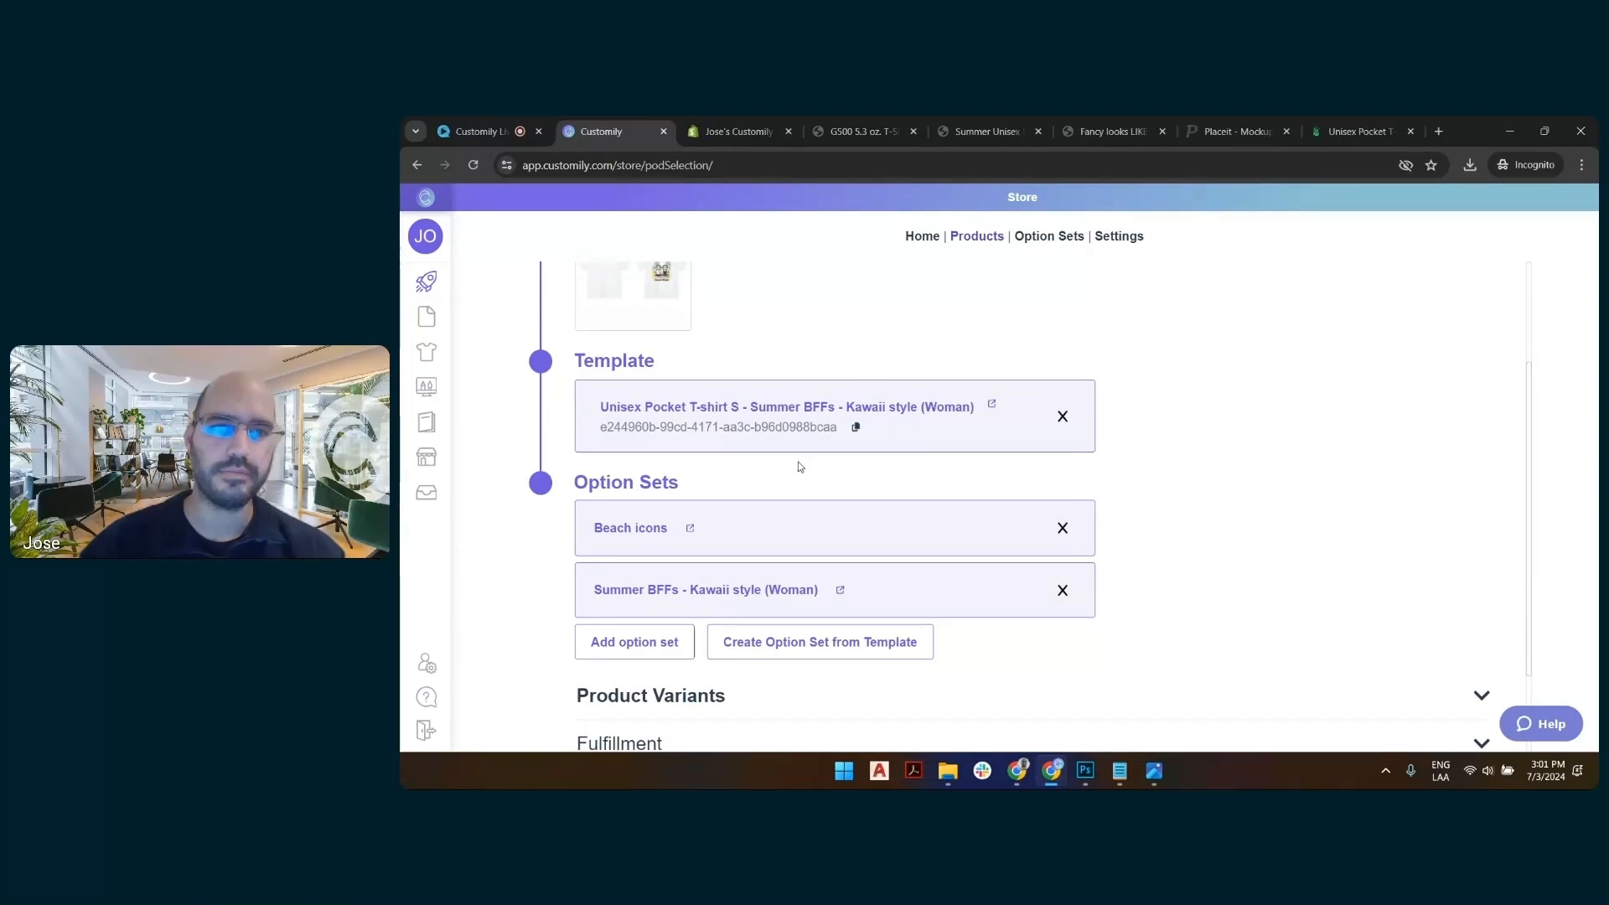
scroll(746, 444, "down", 1)
scroll(704, 394, "up", 3)
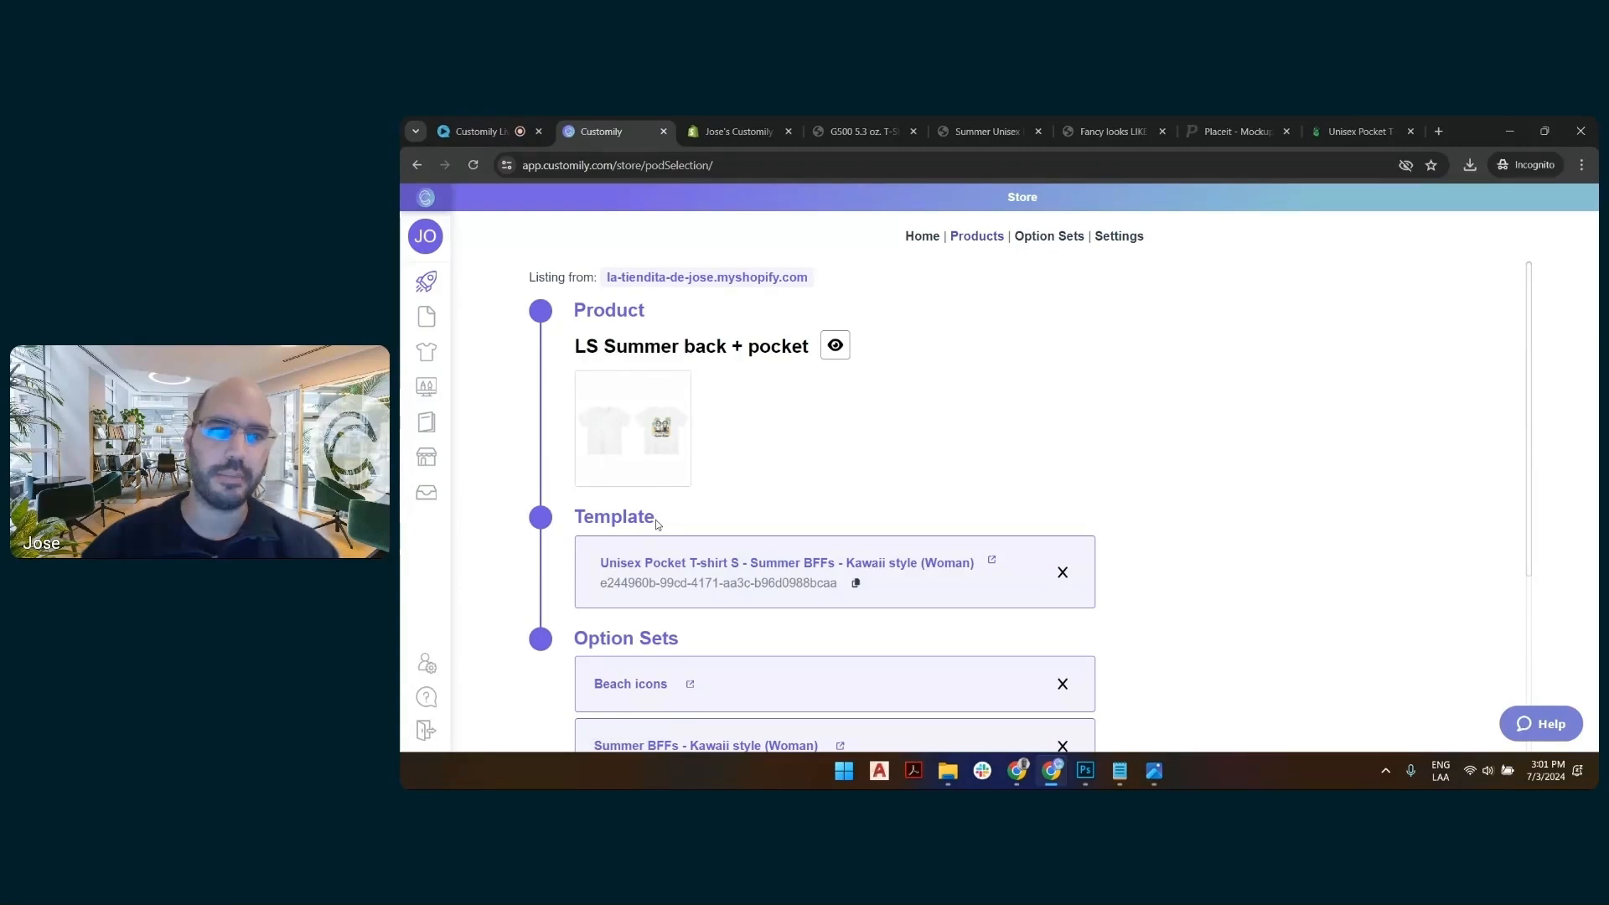
scroll(682, 641, "down", 3)
left_click(750, 578)
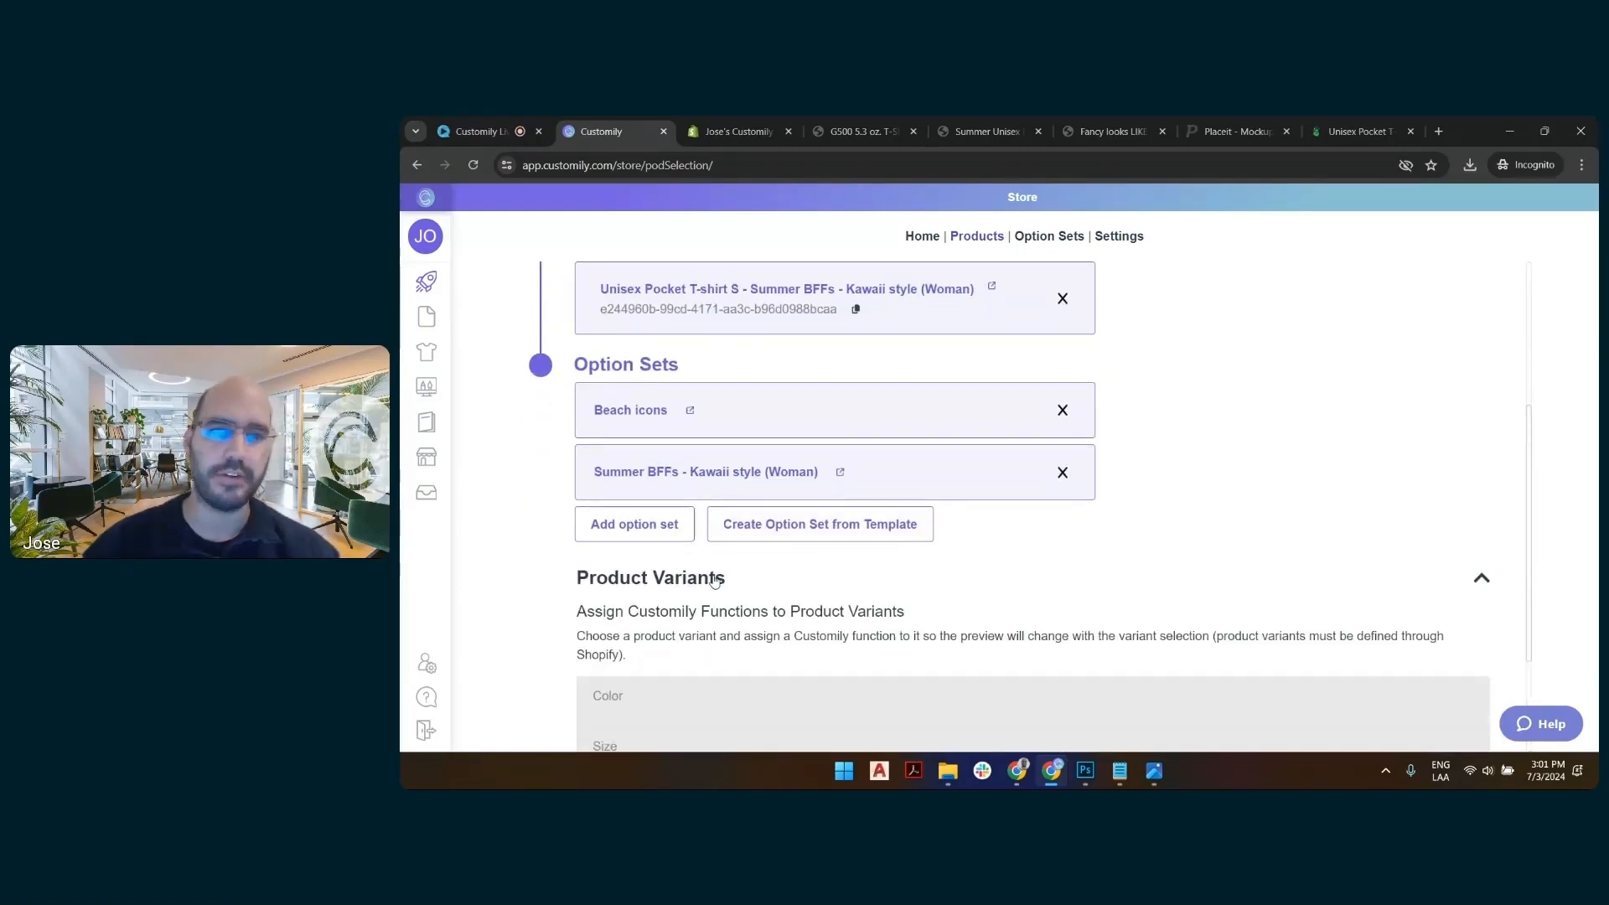
scroll(717, 570, "down", 2)
left_click(718, 549)
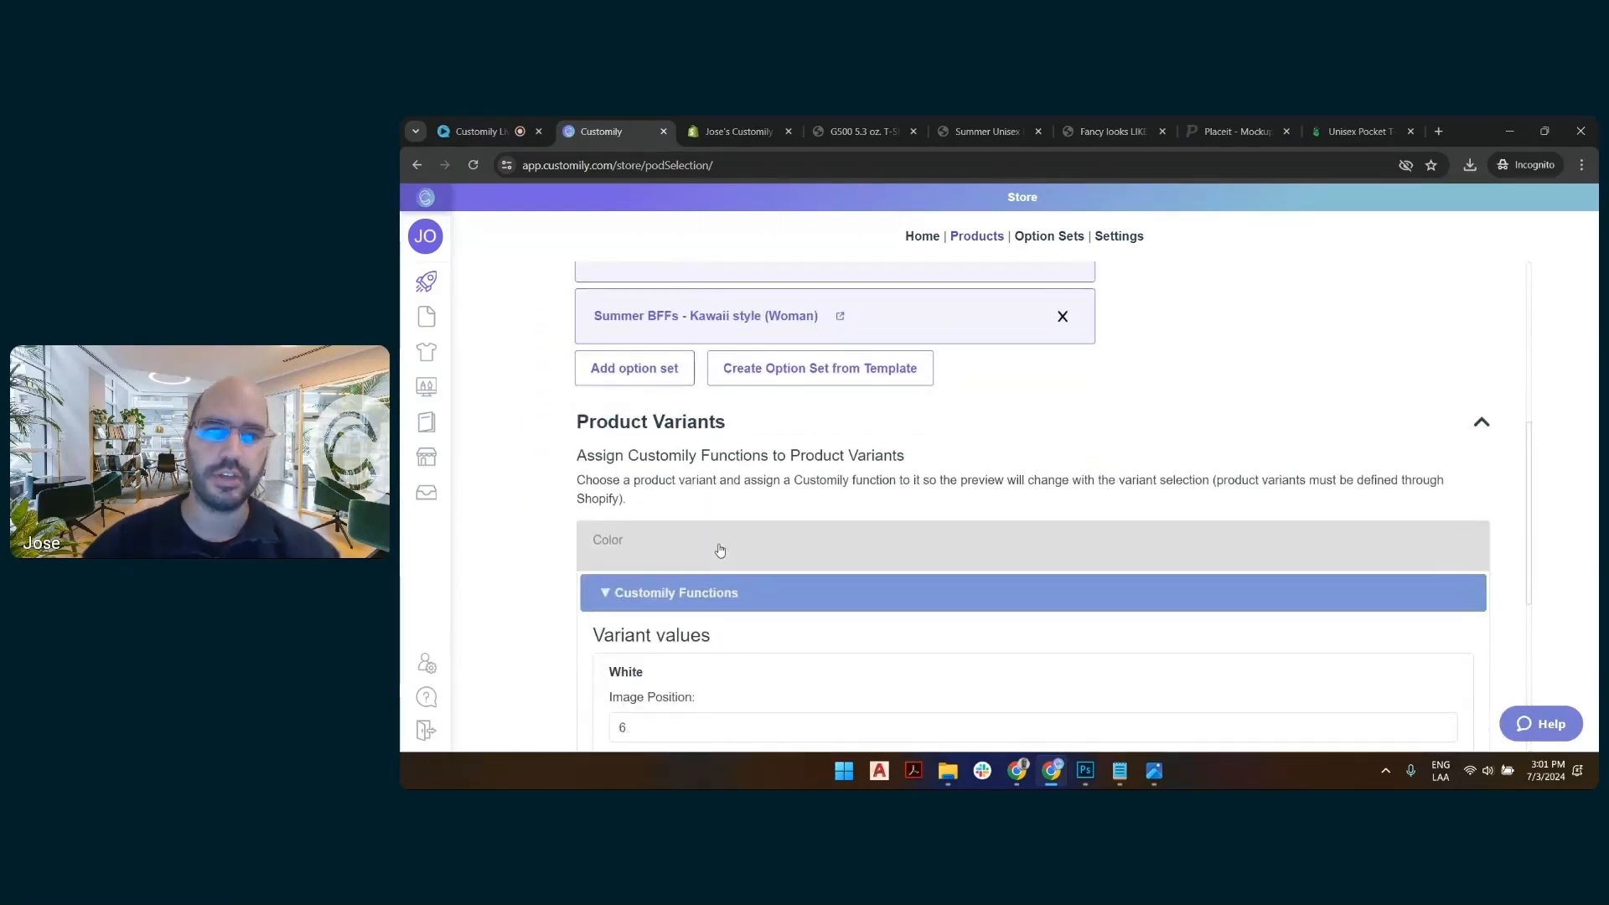
scroll(670, 528, "down", 2)
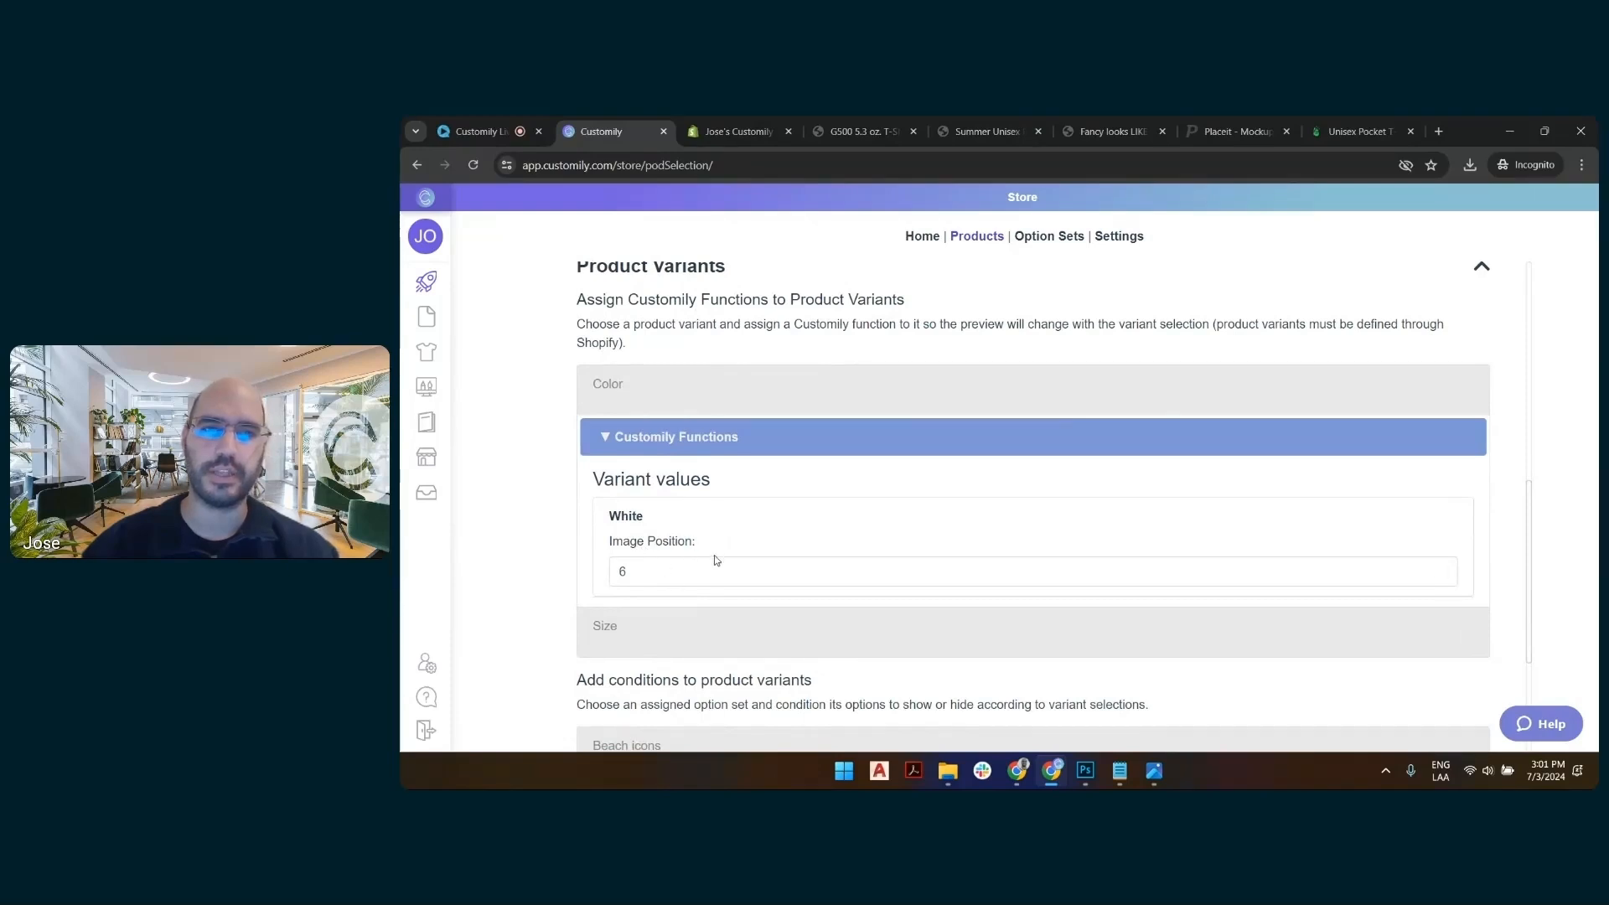
double_click(621, 573)
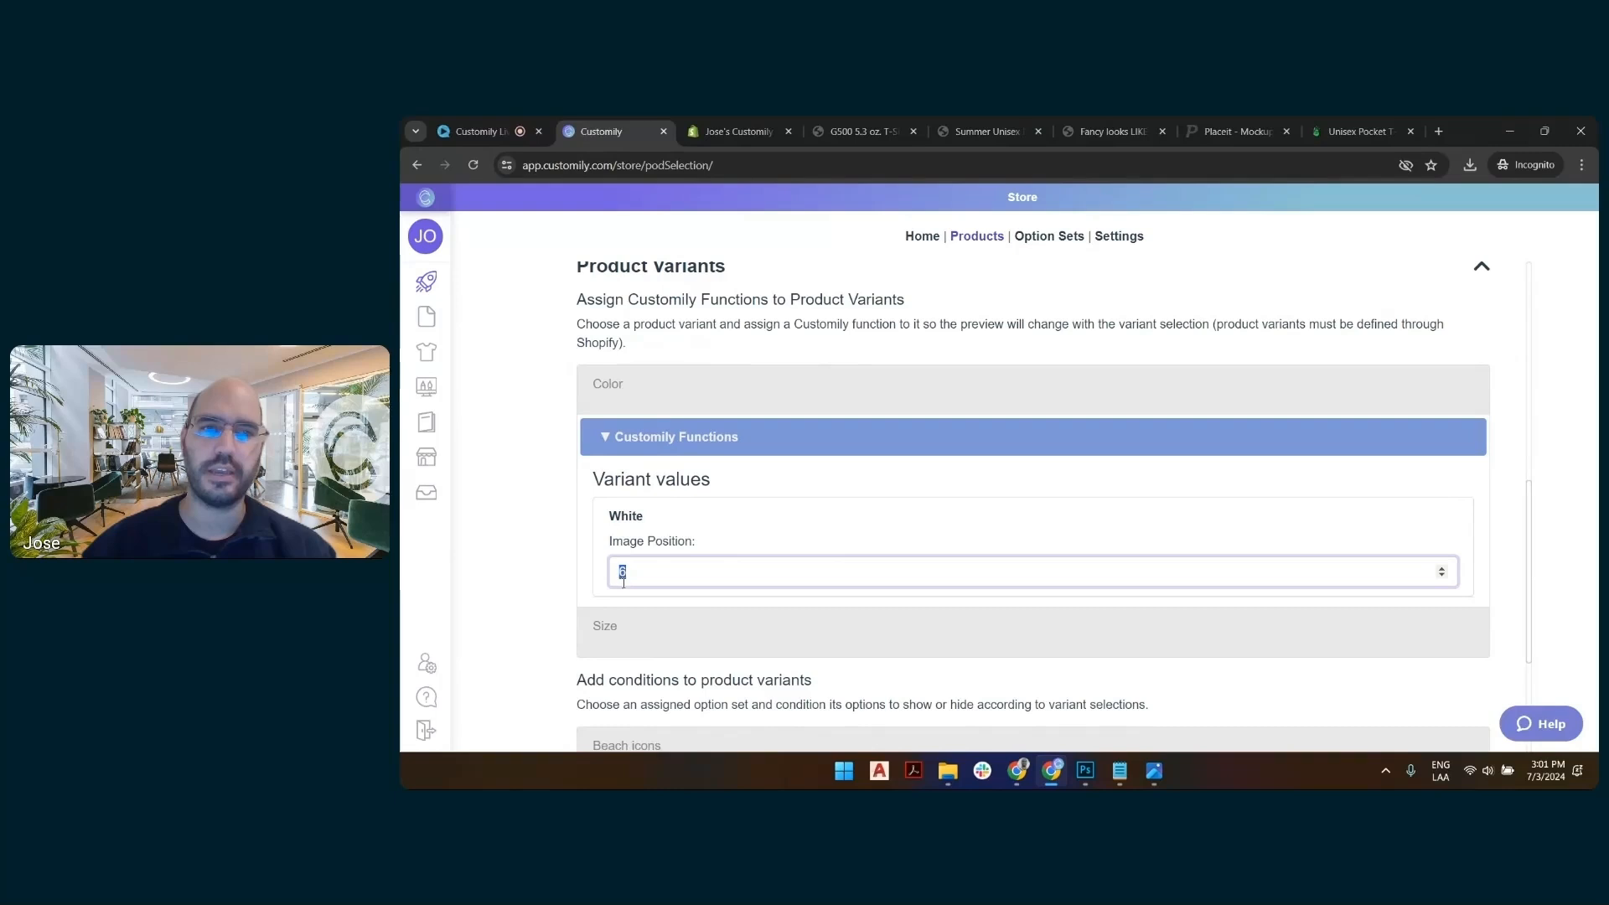
left_click(630, 571)
left_click(627, 514)
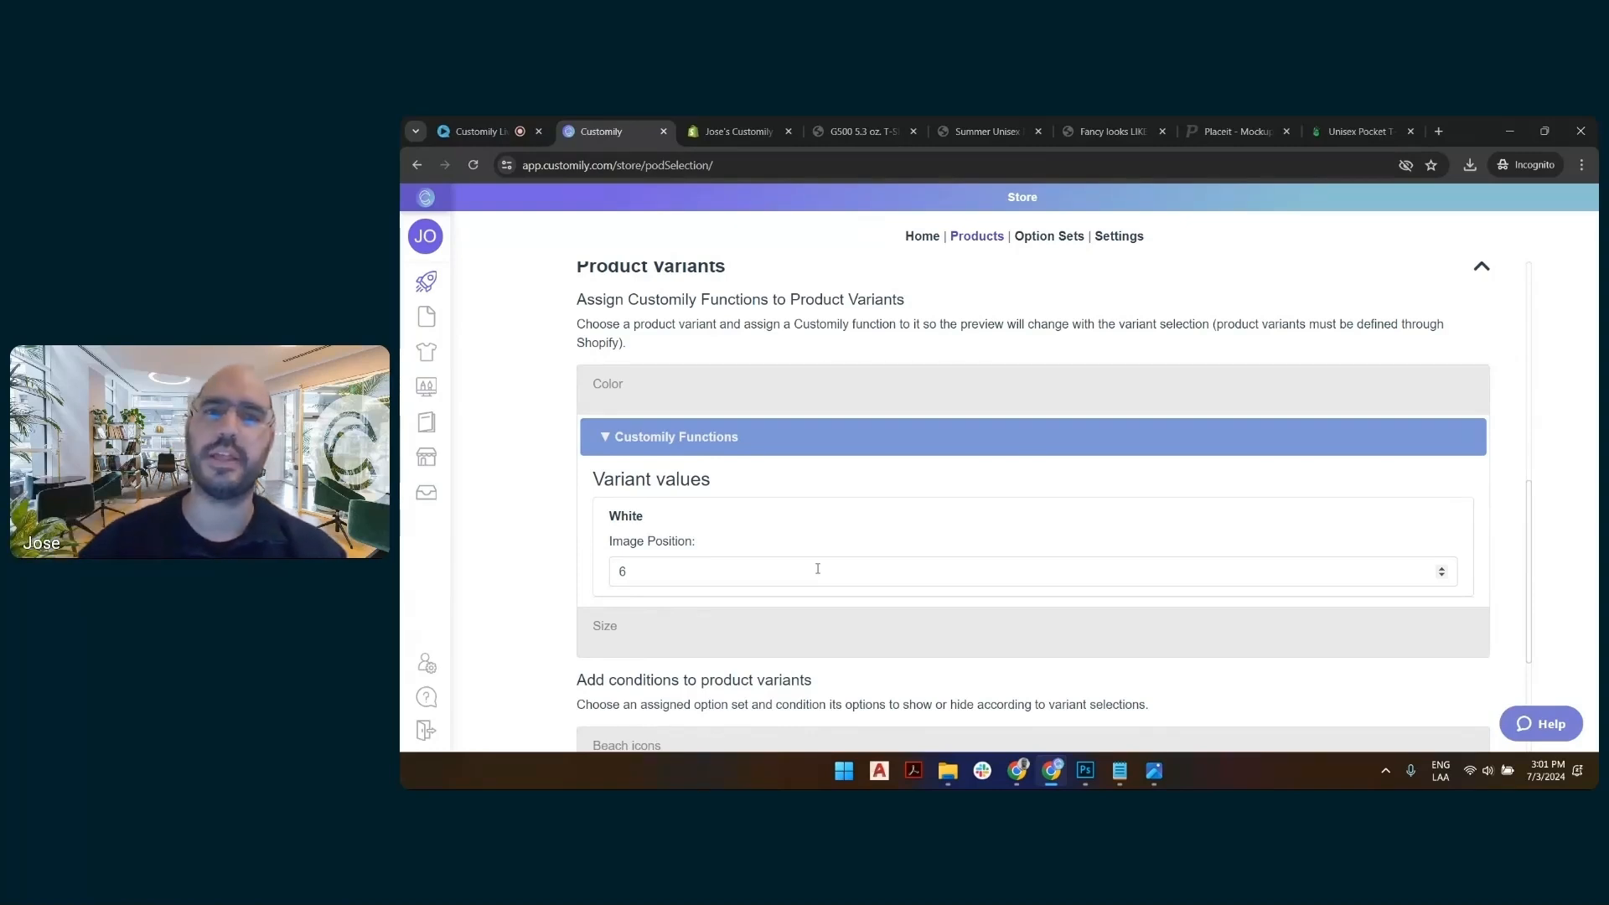
Open the product's linked "Unisex Pocket T-shirt S - Summer BFFs - Kawaii style (Woman)" template for editing
scroll(904, 597, "up", 5)
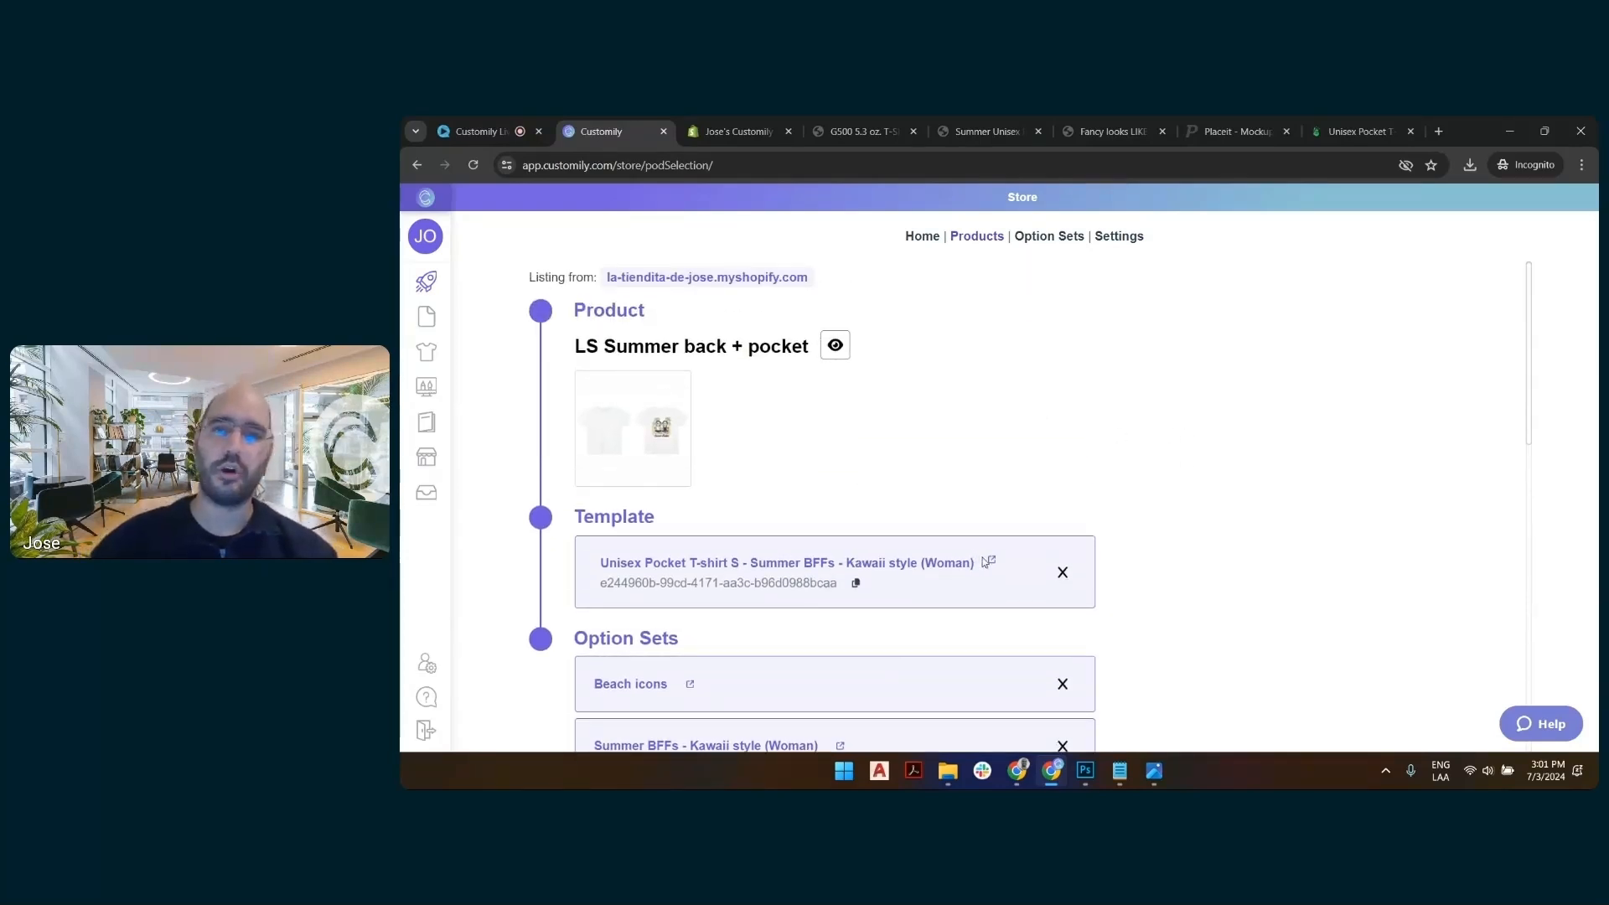
left_click(991, 560)
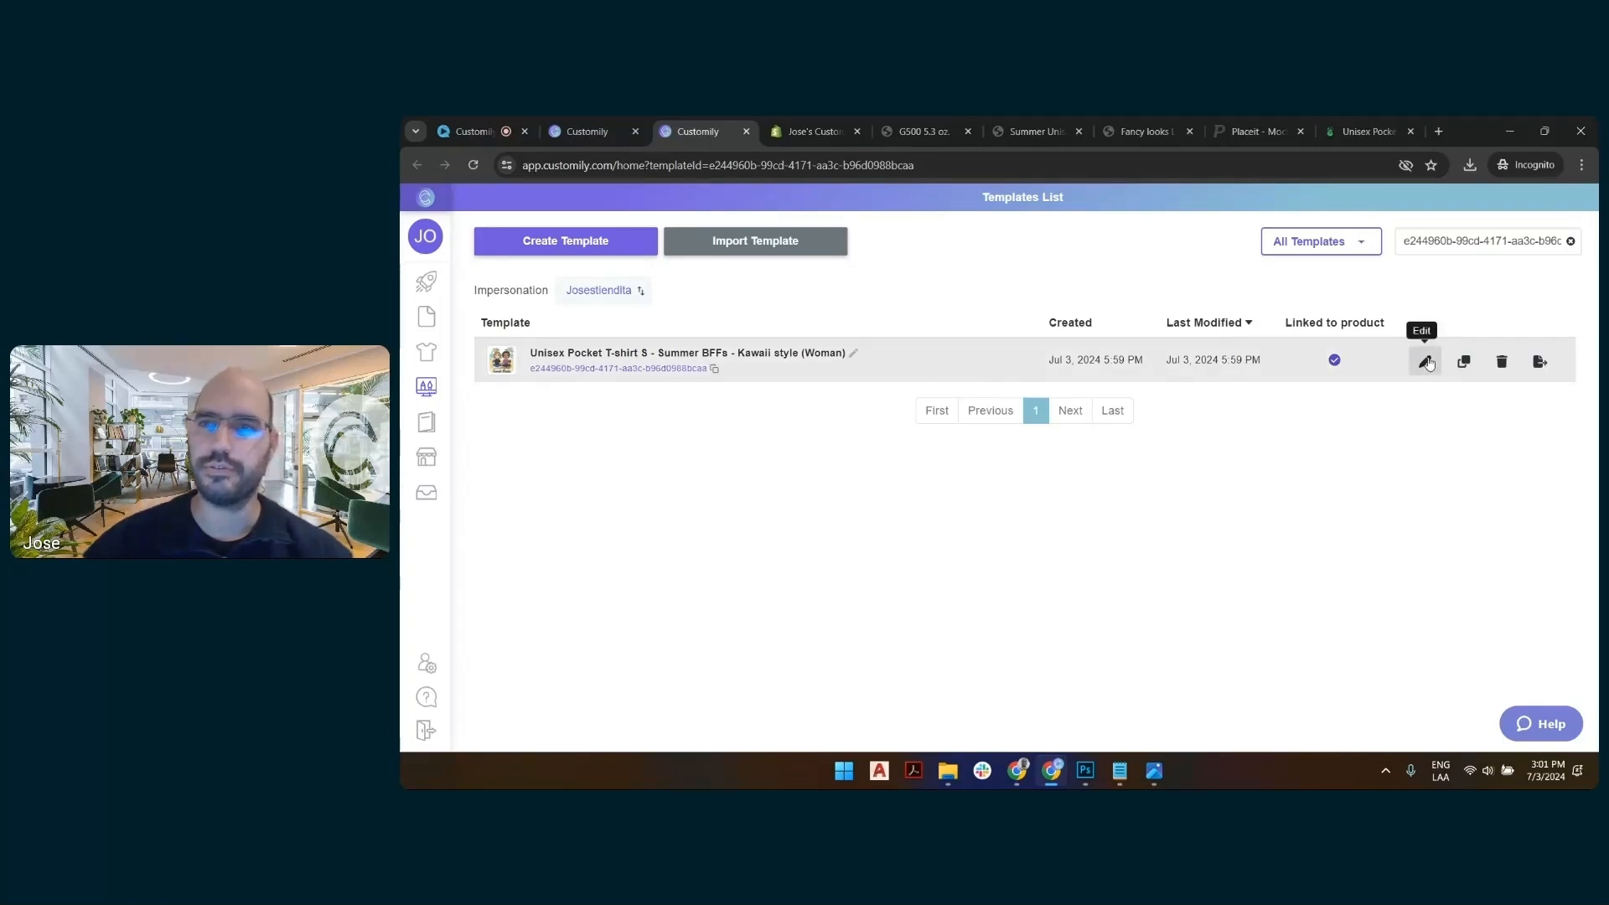
left_click(1423, 360)
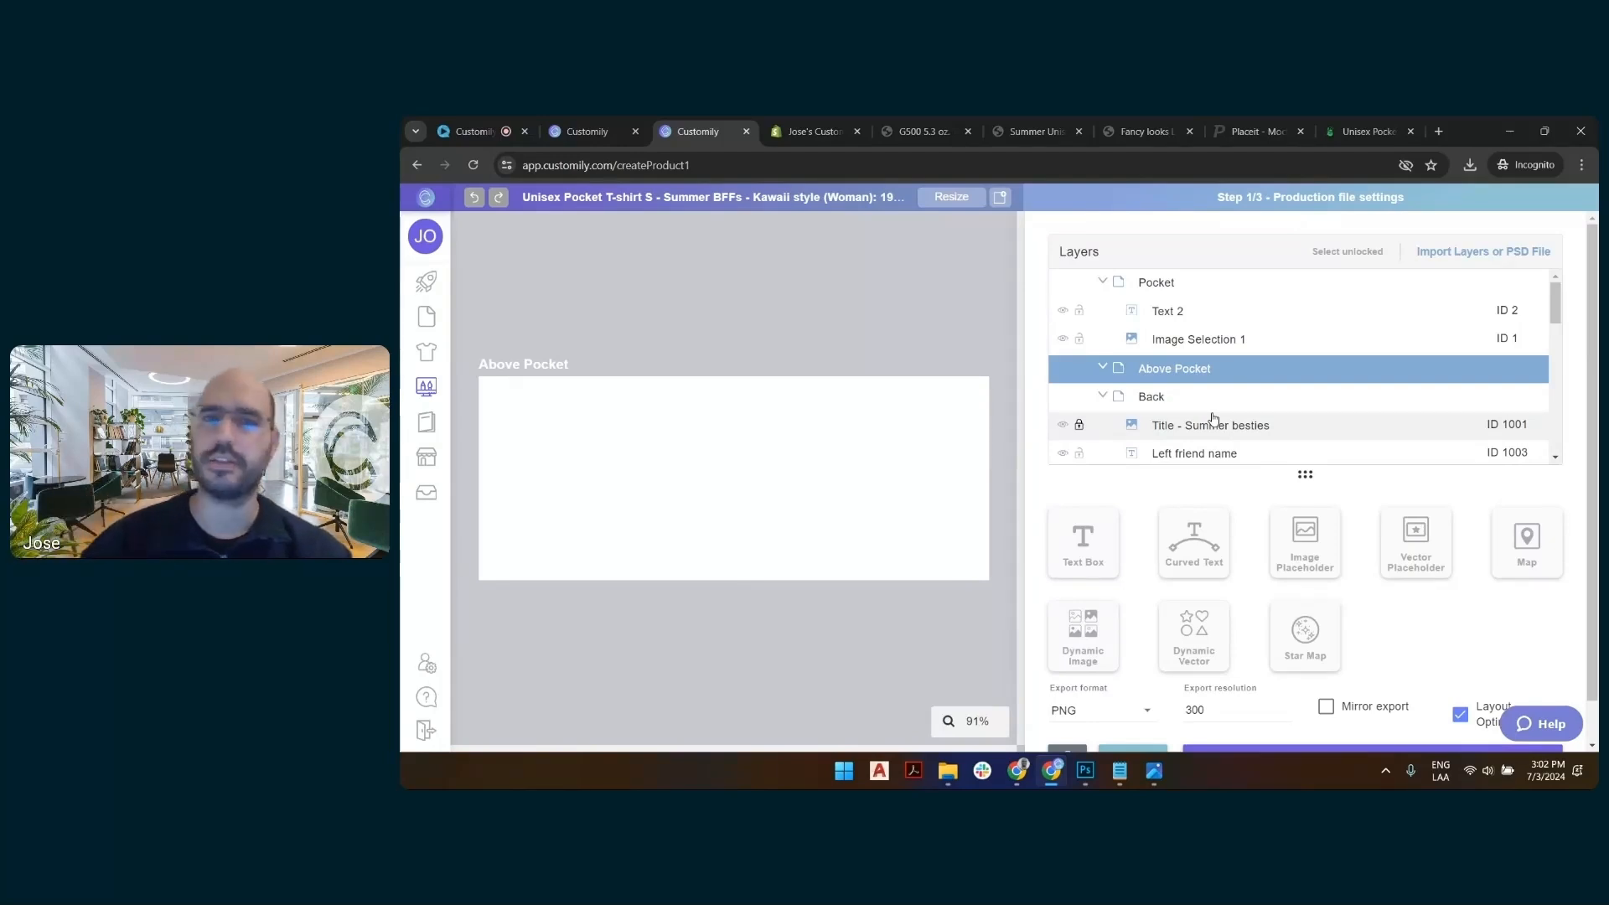
Review the layers in the production file's Pocket, Above Pocket and Back groups, collapsing each group
left_click(1157, 285)
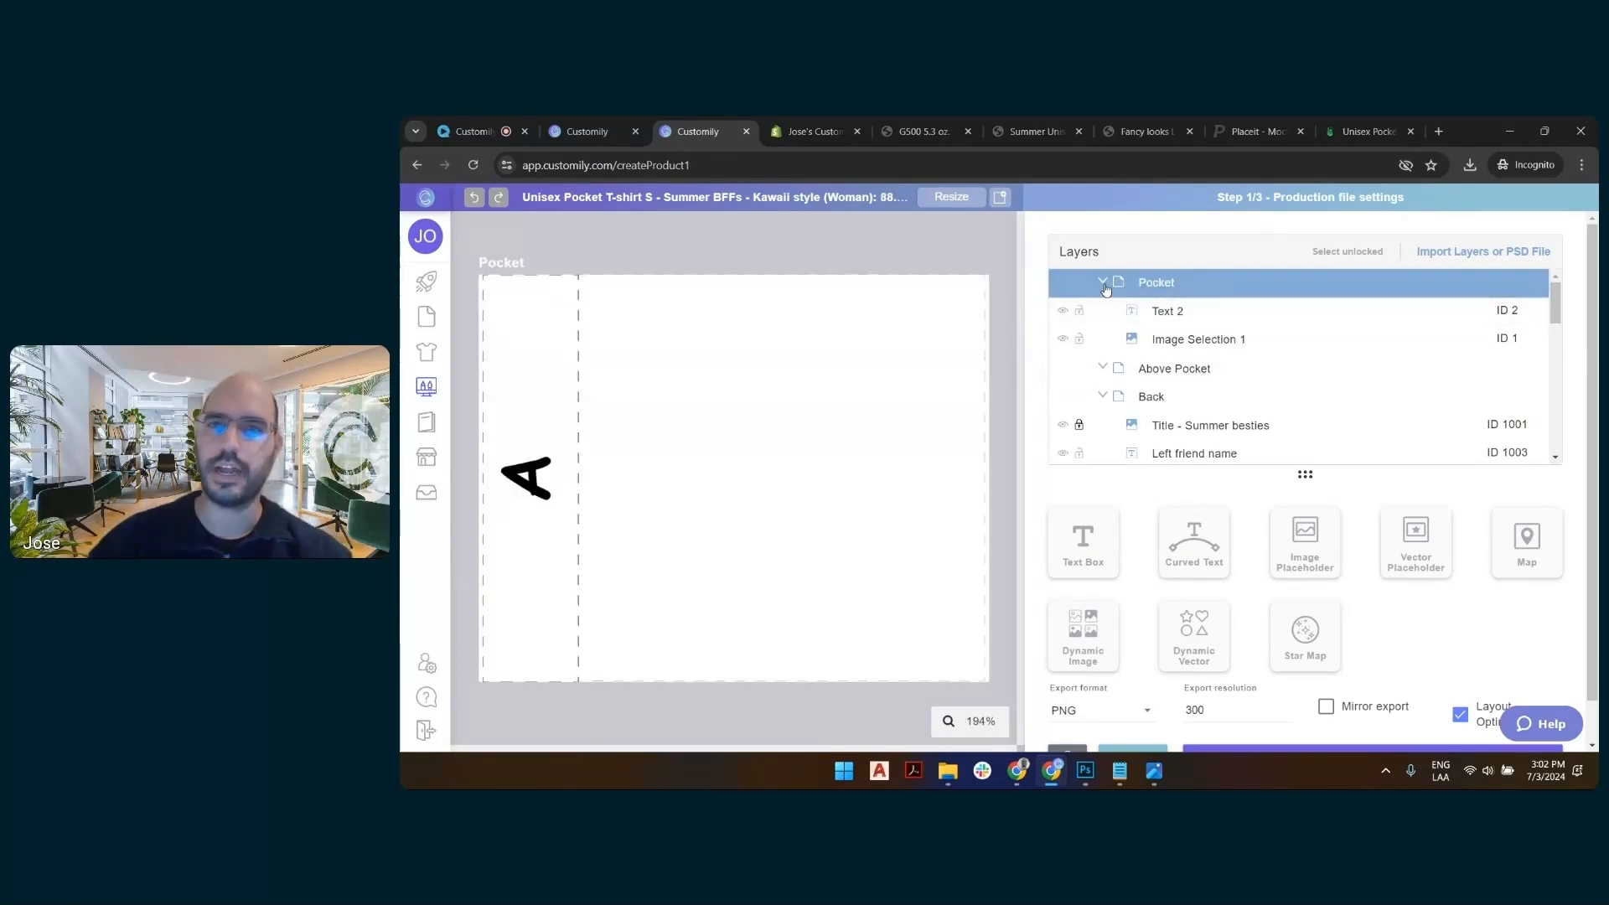
left_click(1103, 282)
left_click(1102, 310)
left_click(1165, 313)
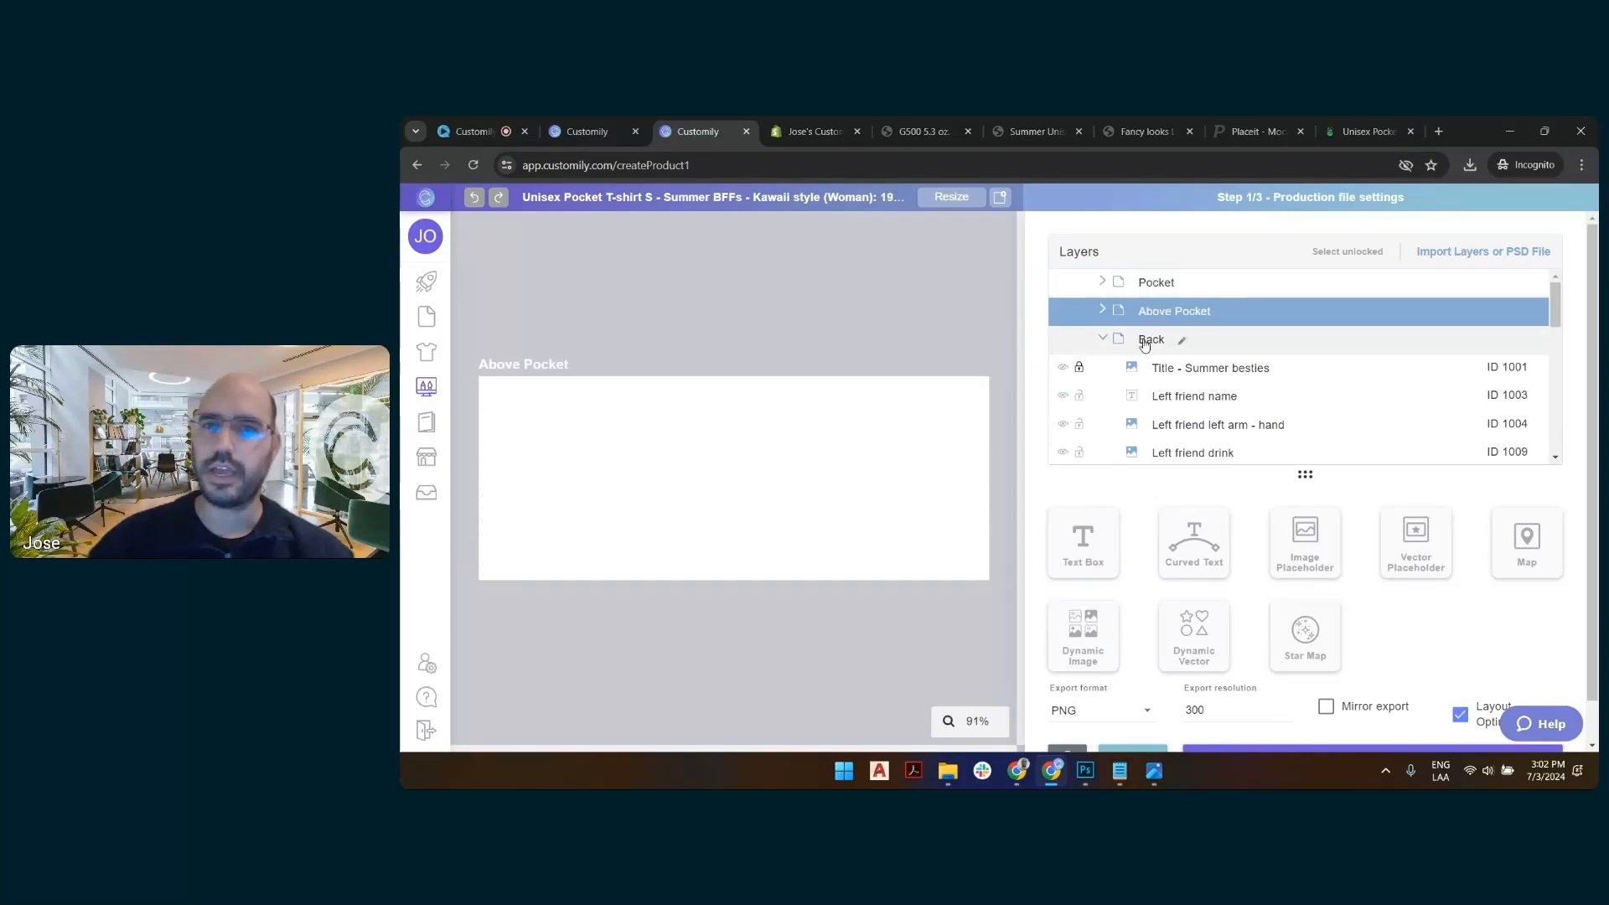
left_click(1150, 341)
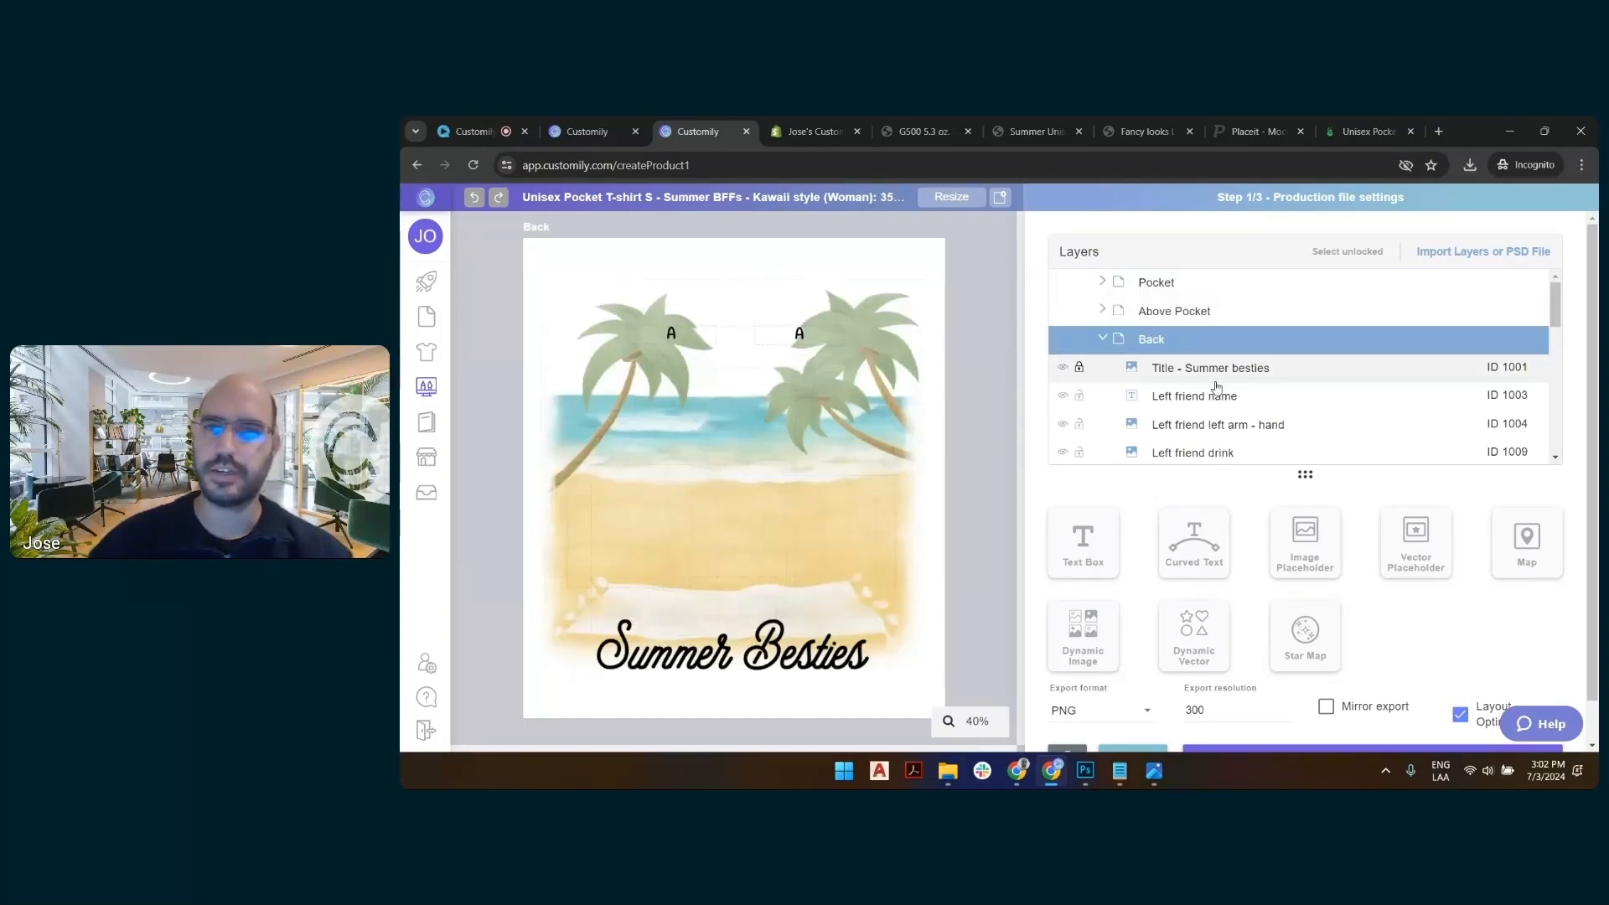
scroll(1214, 394, "down", 3)
scroll(1214, 400, "down", 3)
scroll(1144, 385, "up", 10)
left_click(1102, 338)
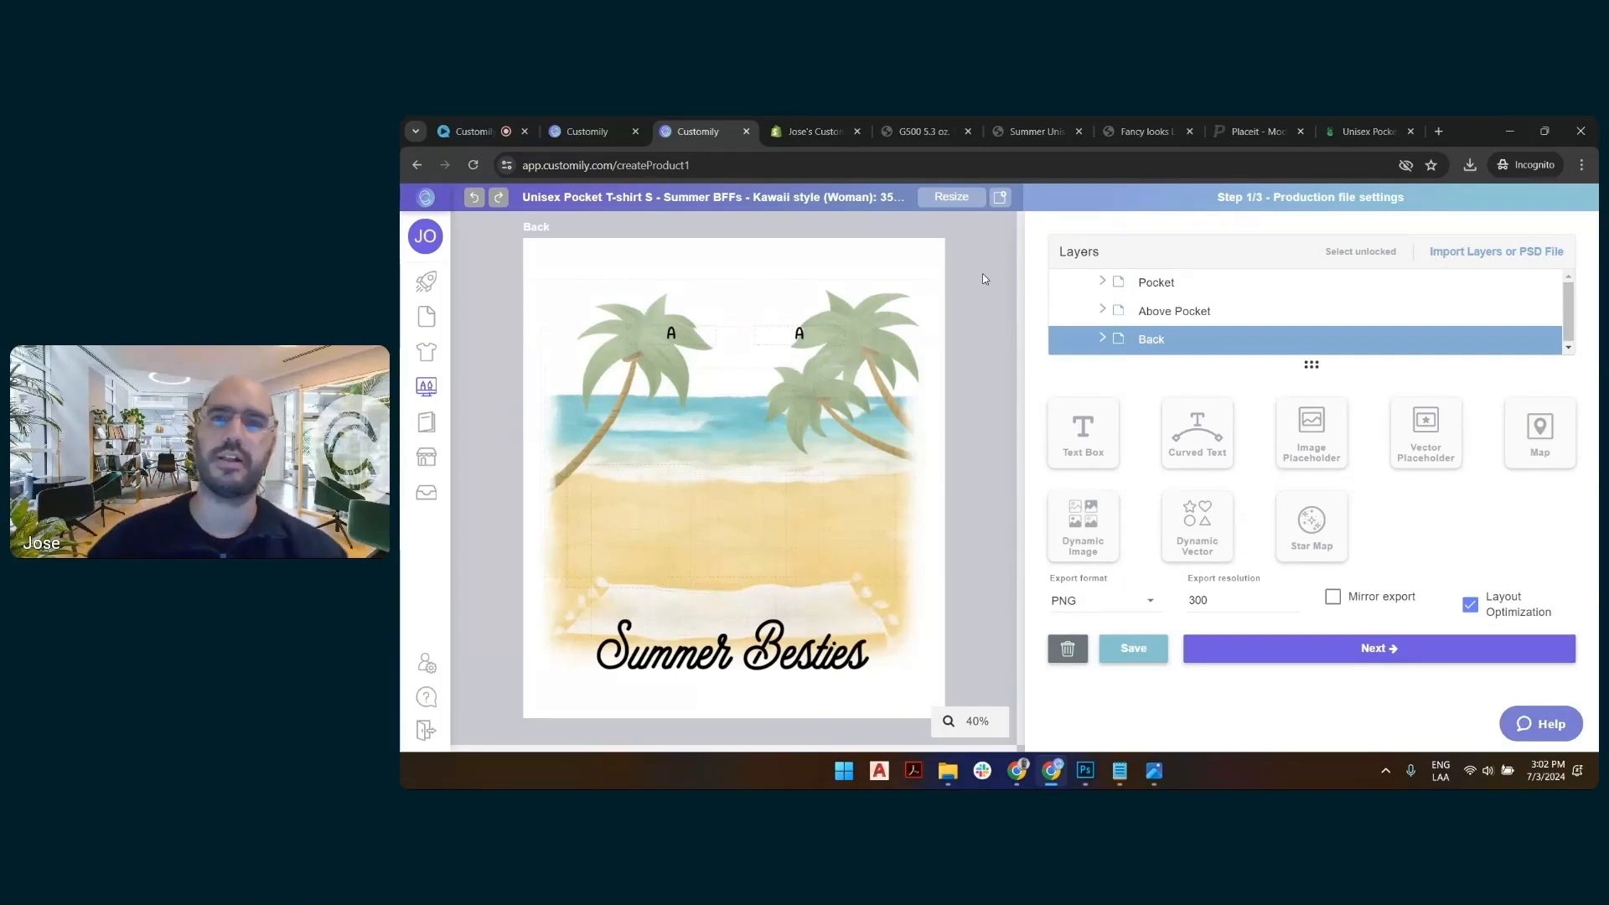
Continue to the template's preview settings and collapse the Pocket and Back layer groups
left_click(1363, 659)
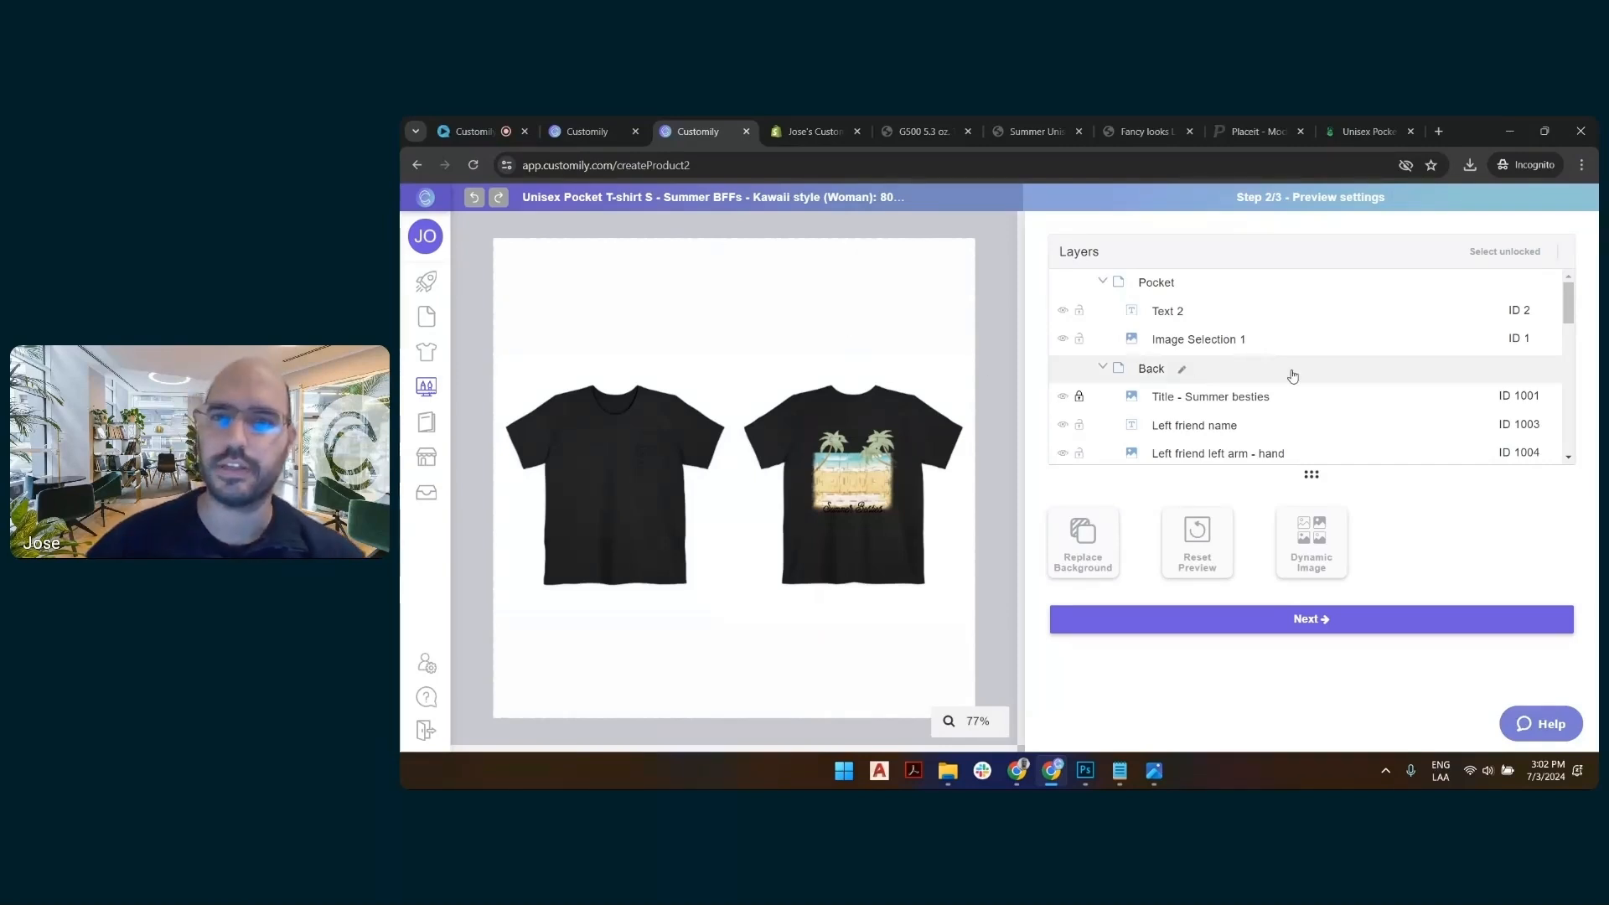
left_click(1158, 282)
left_click(1103, 283)
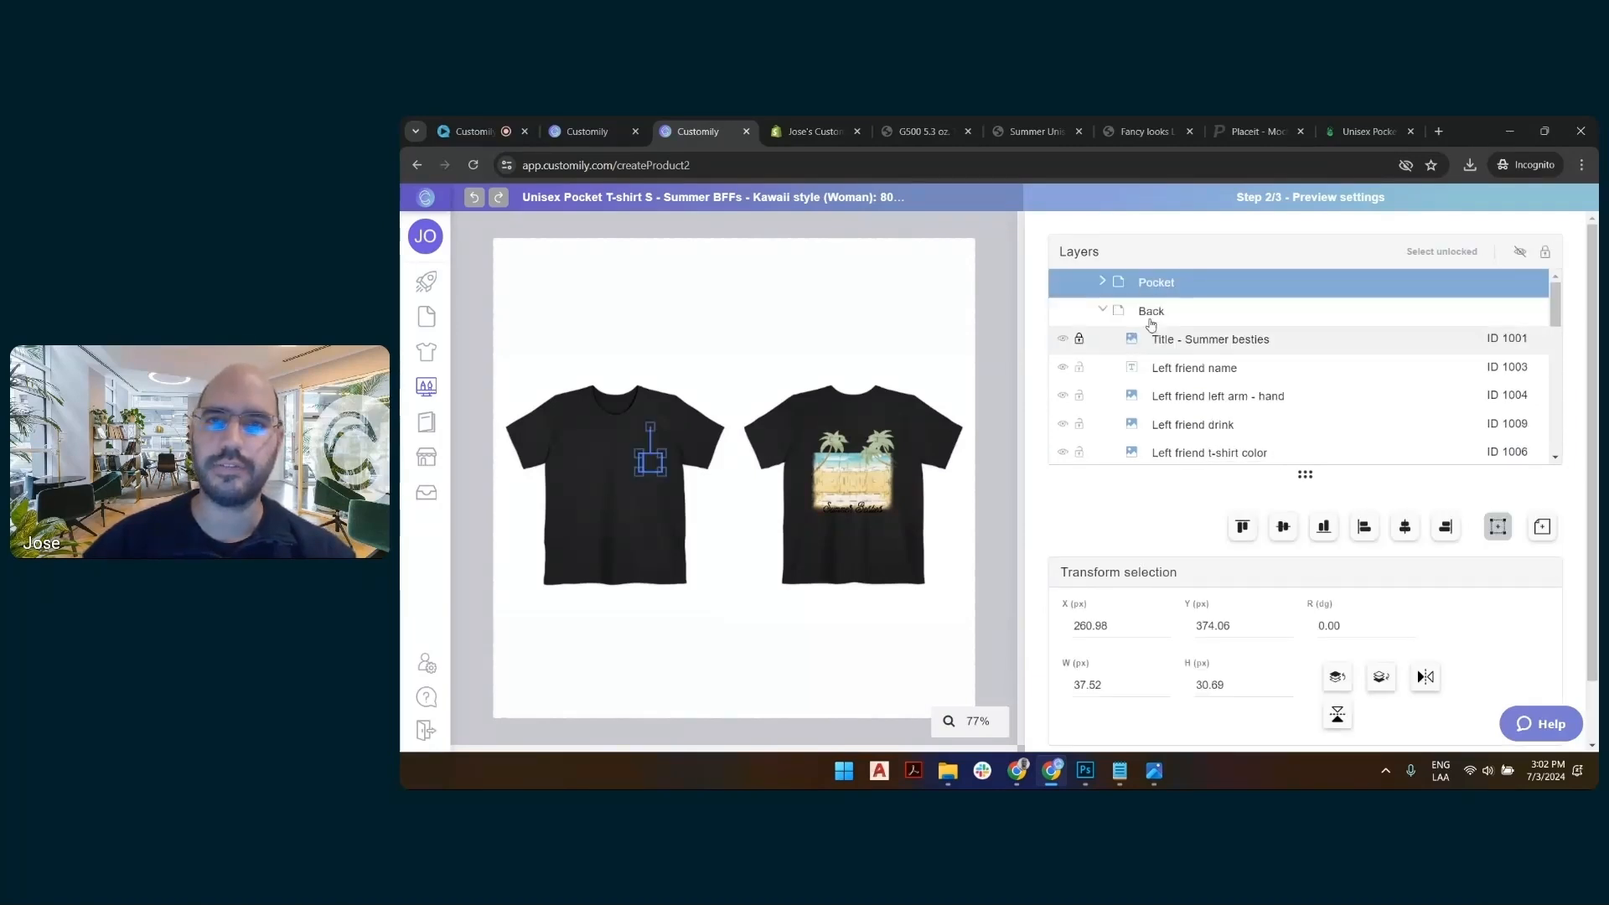
left_click(1104, 312)
left_click(1104, 310)
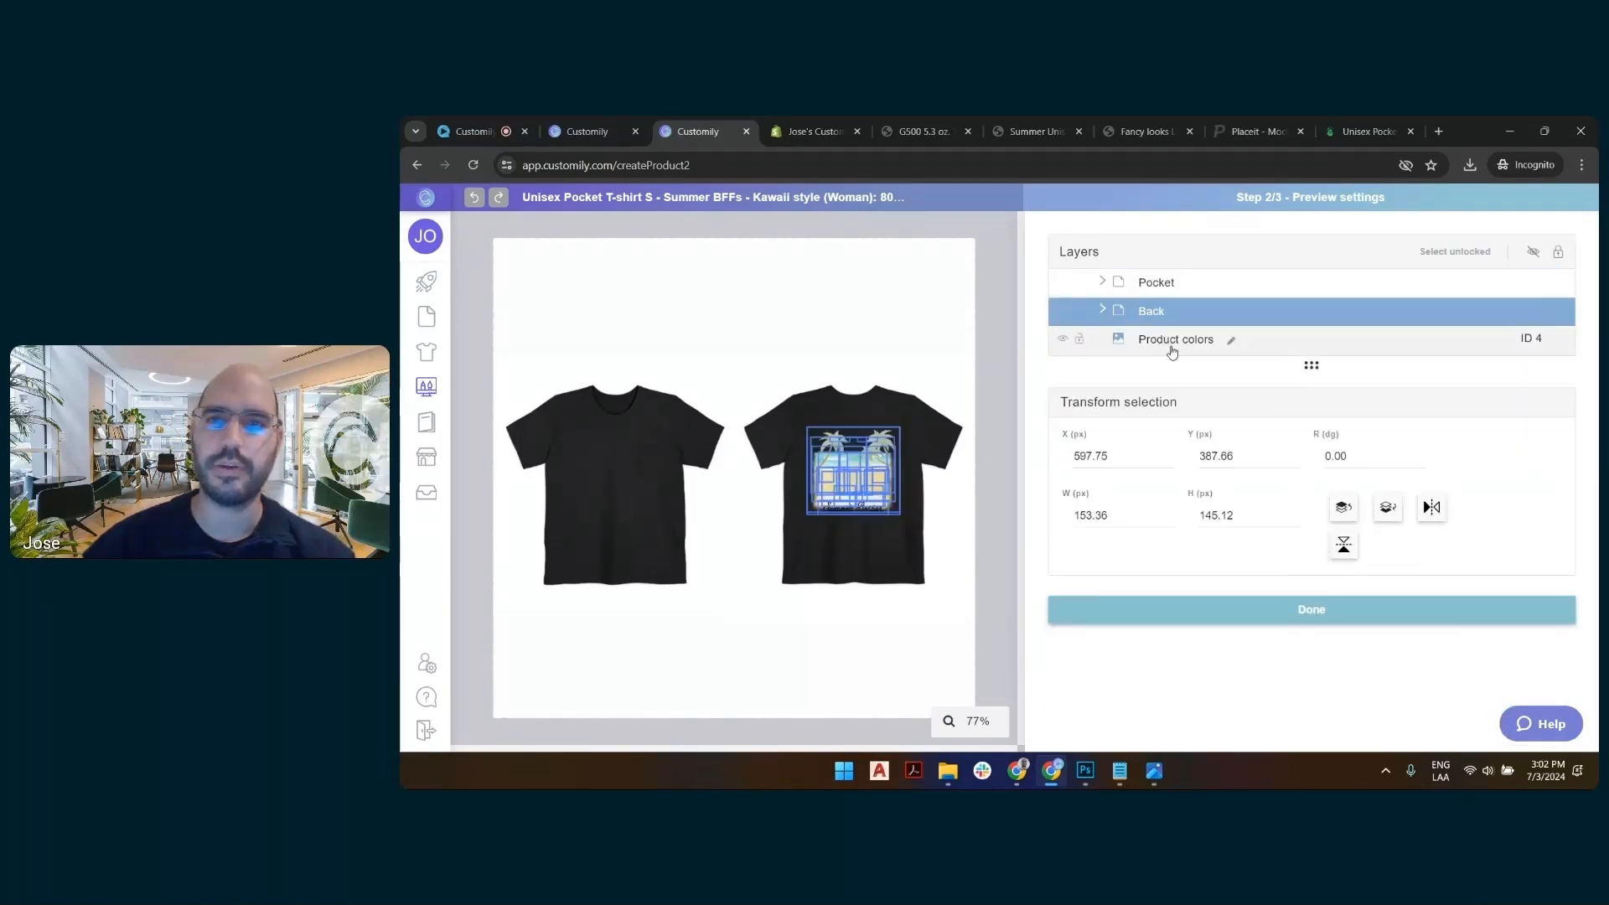
Set the Product colors layer to option 6 to show the white T-shirt in the preview
left_click(1178, 342)
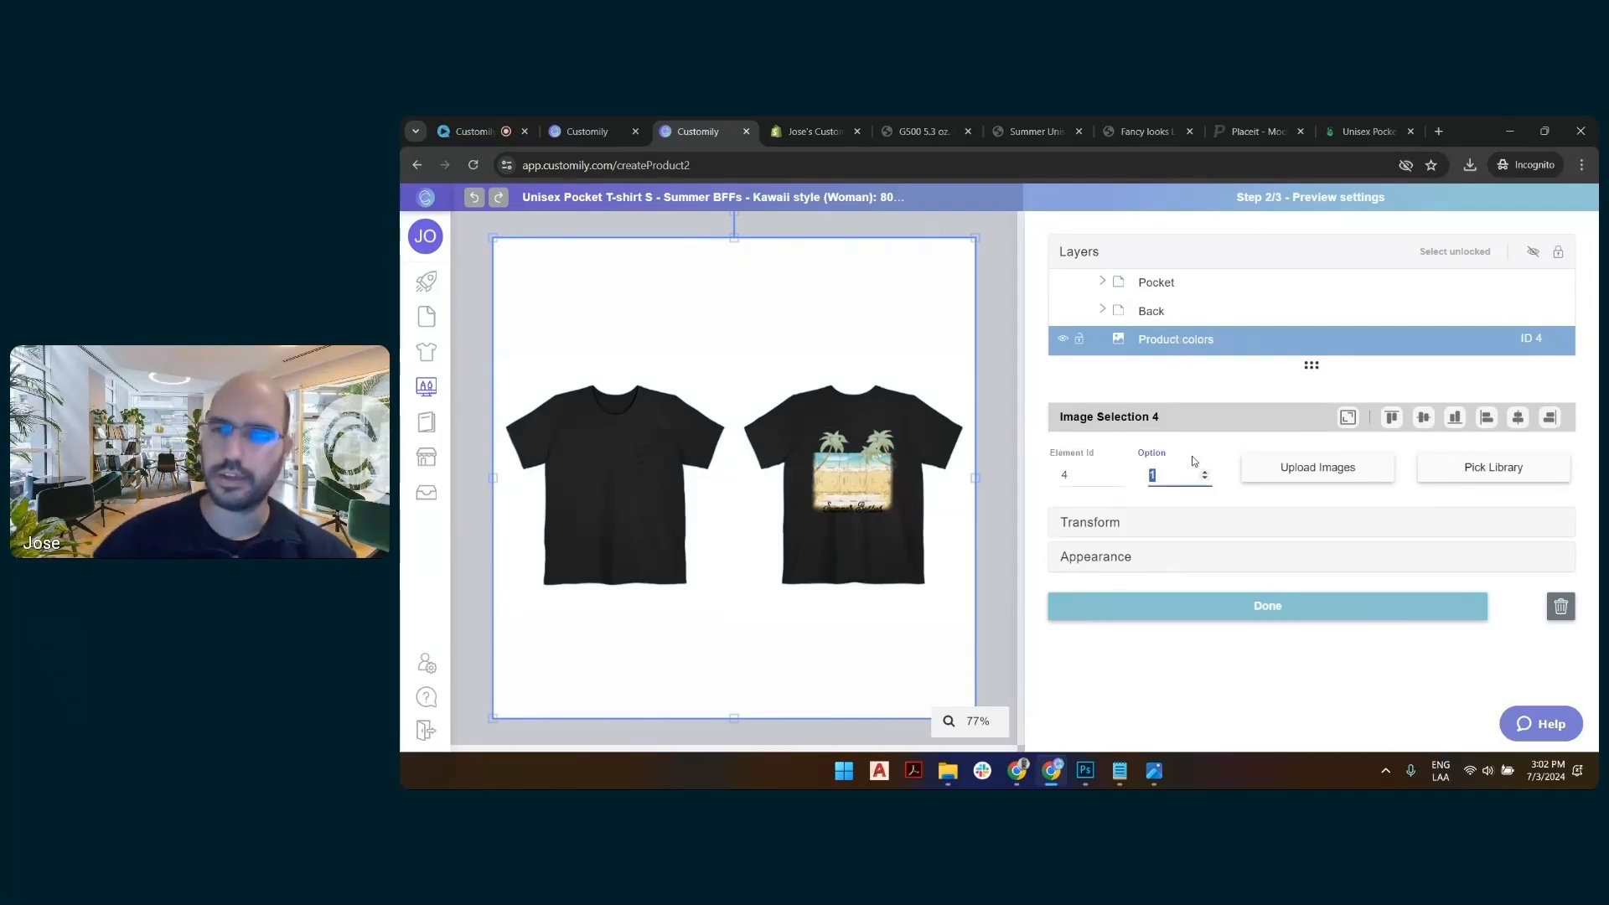
type("6")
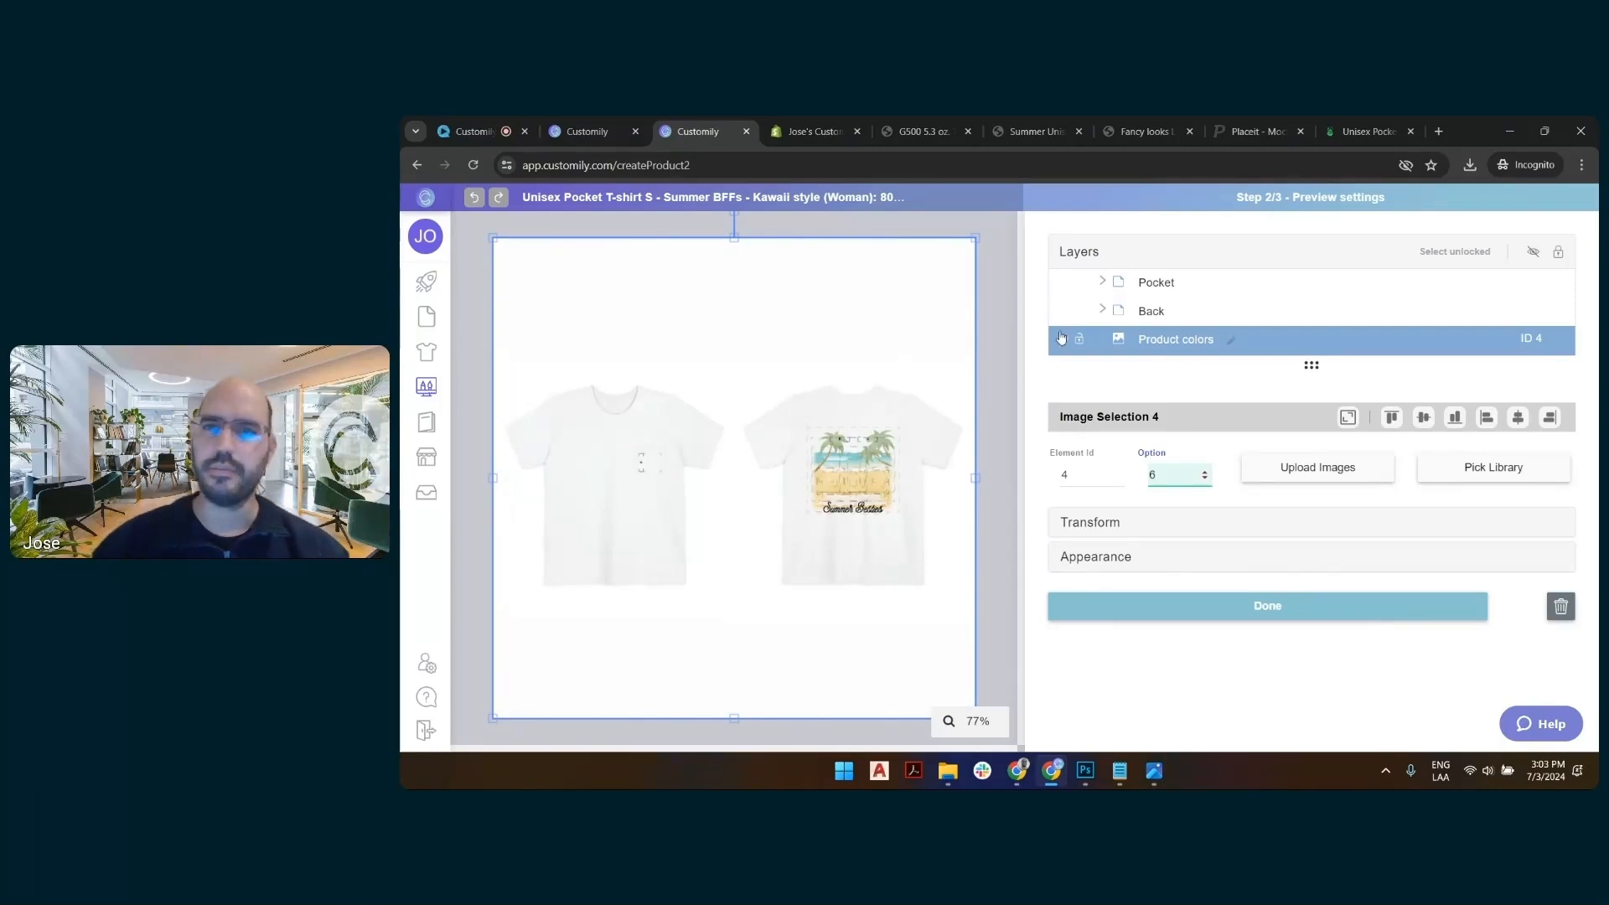
left_click(1001, 309)
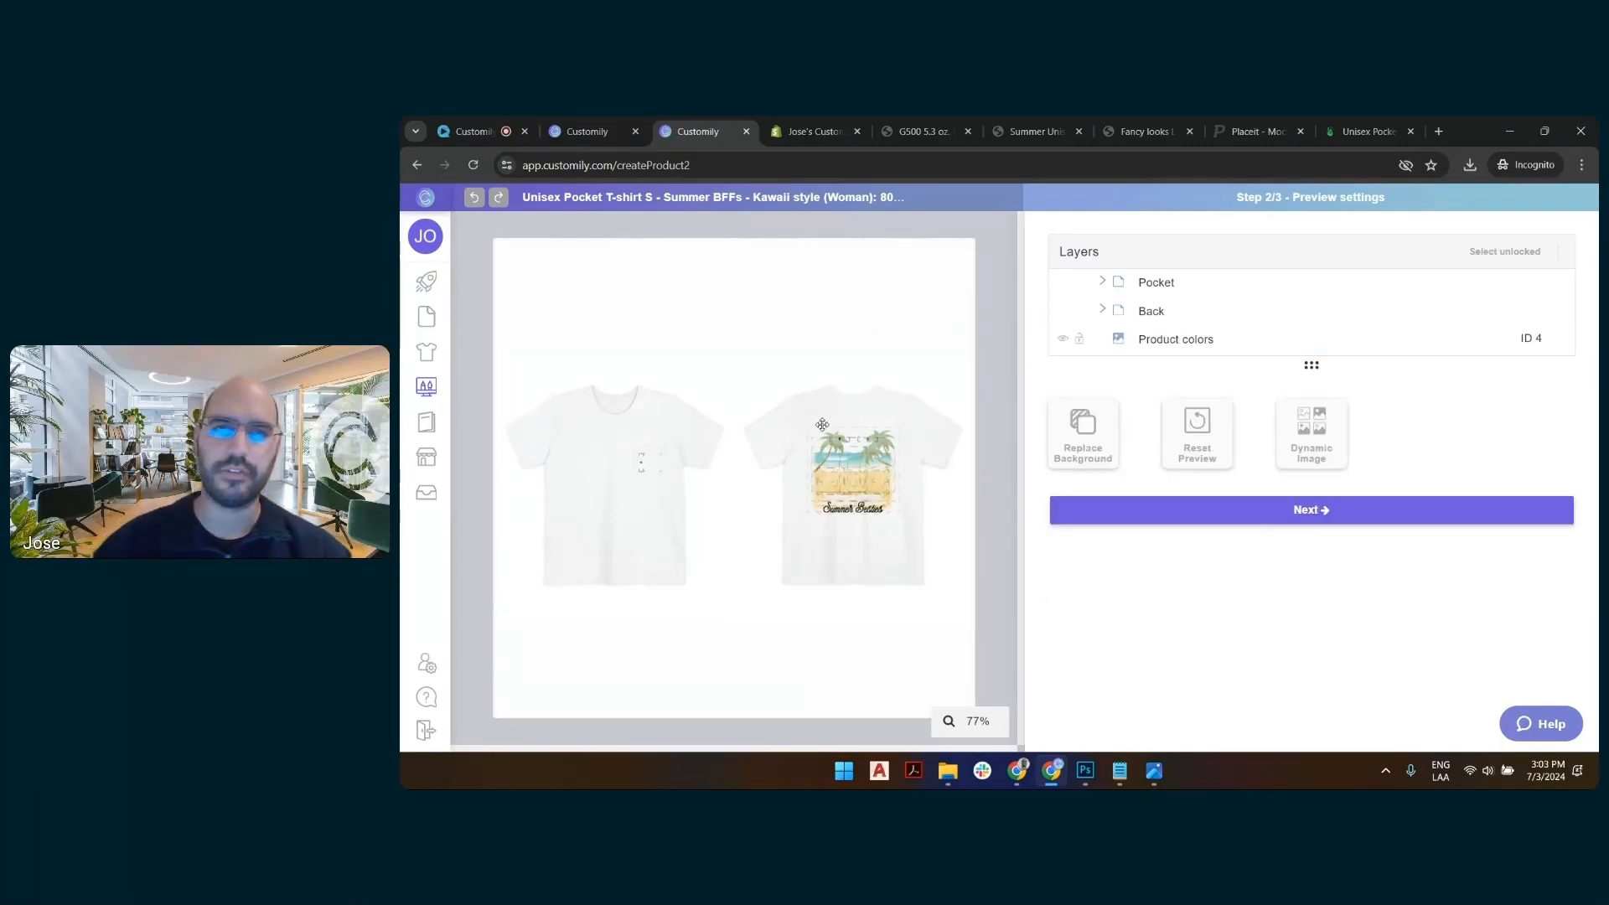
Add a dynamic image to the preview and upload the blank white T-shirt back picture into it
left_click(1308, 427)
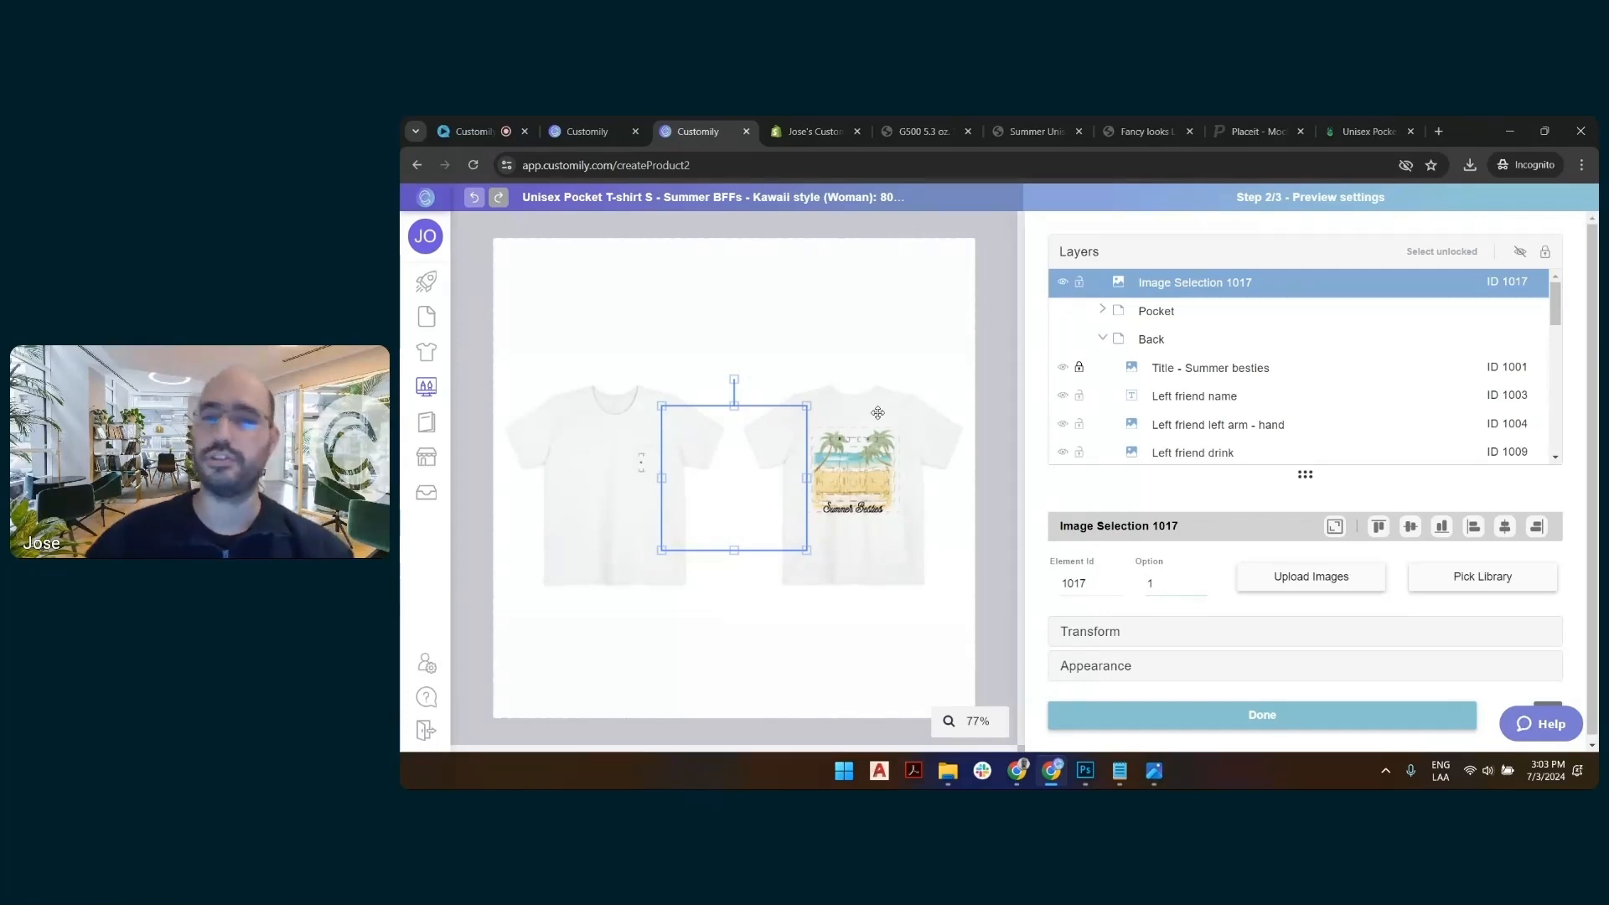
left_click(1379, 582)
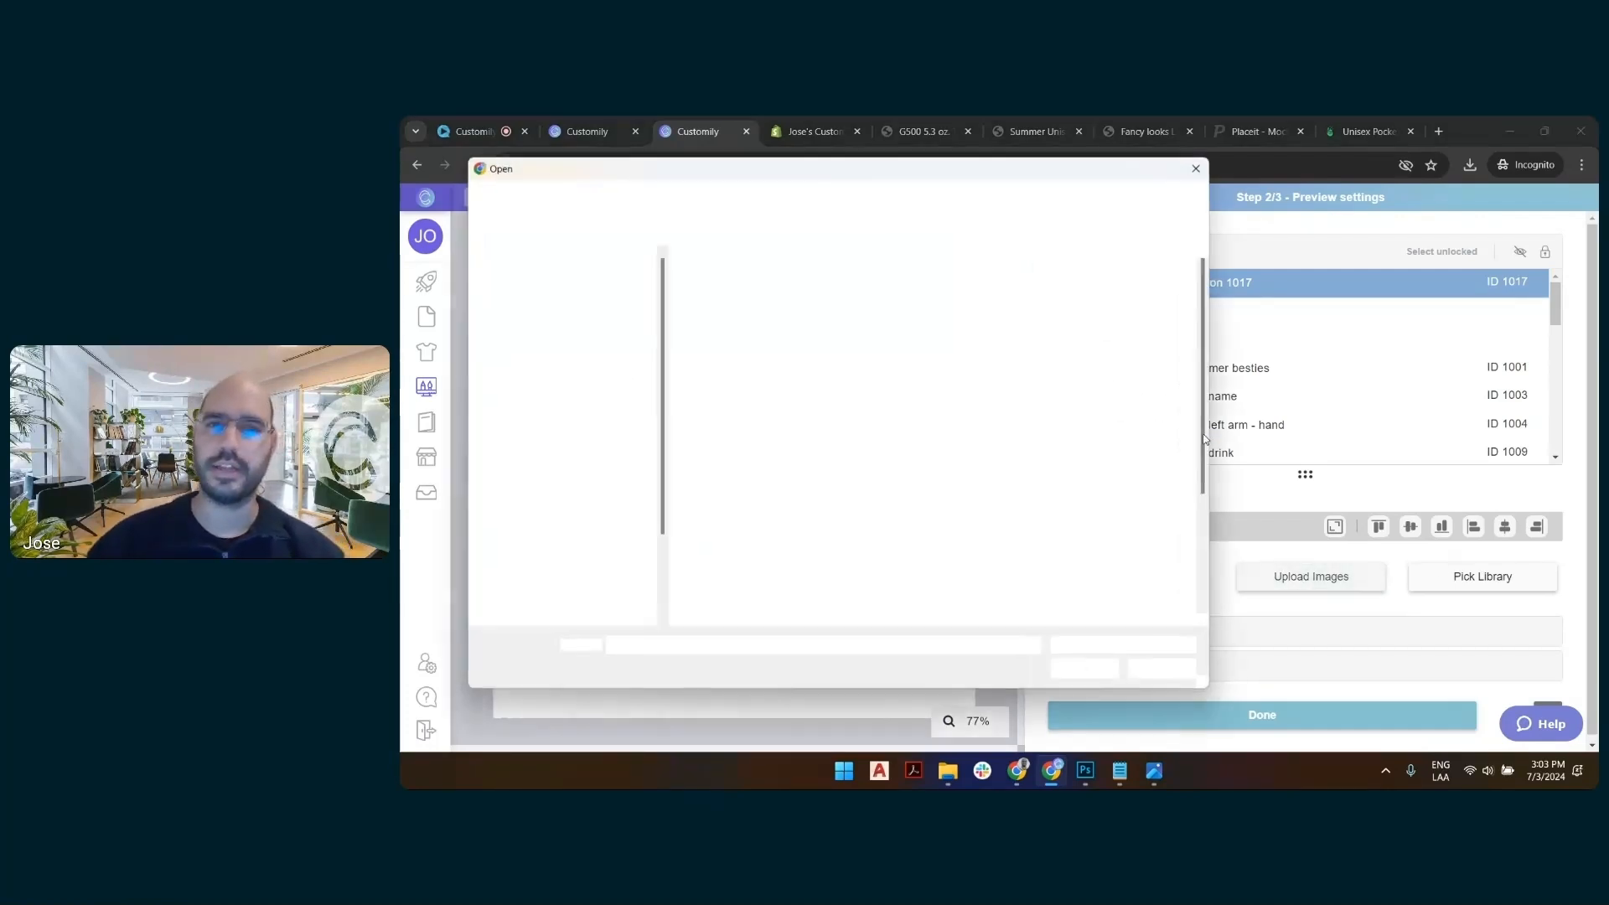
left_click(819, 295)
left_click(1076, 669)
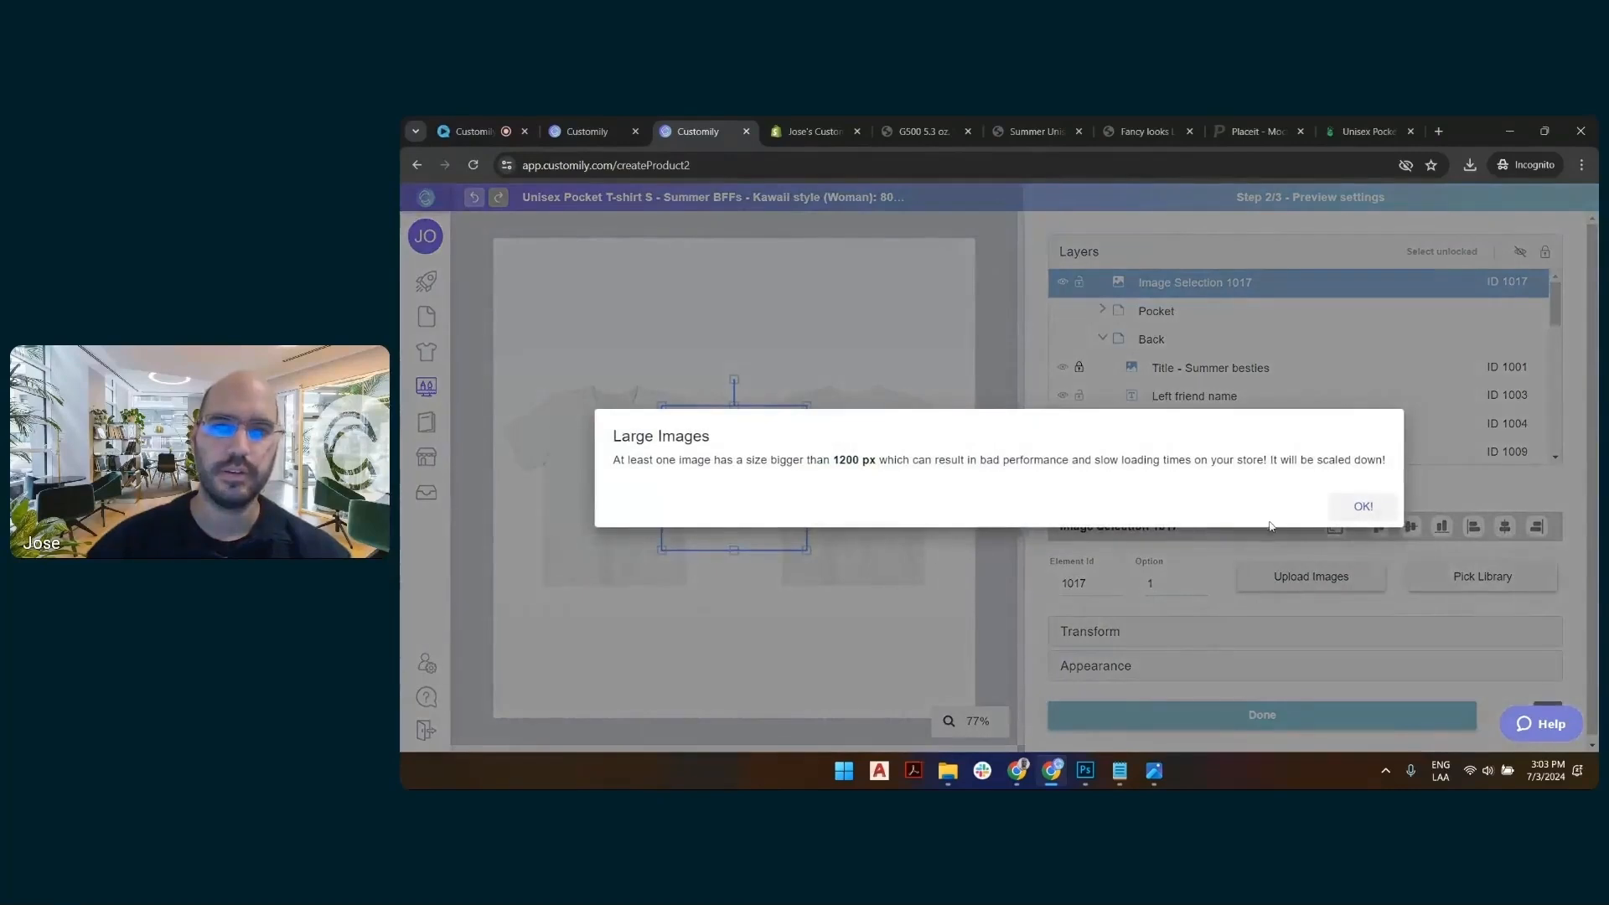
left_click(1363, 506)
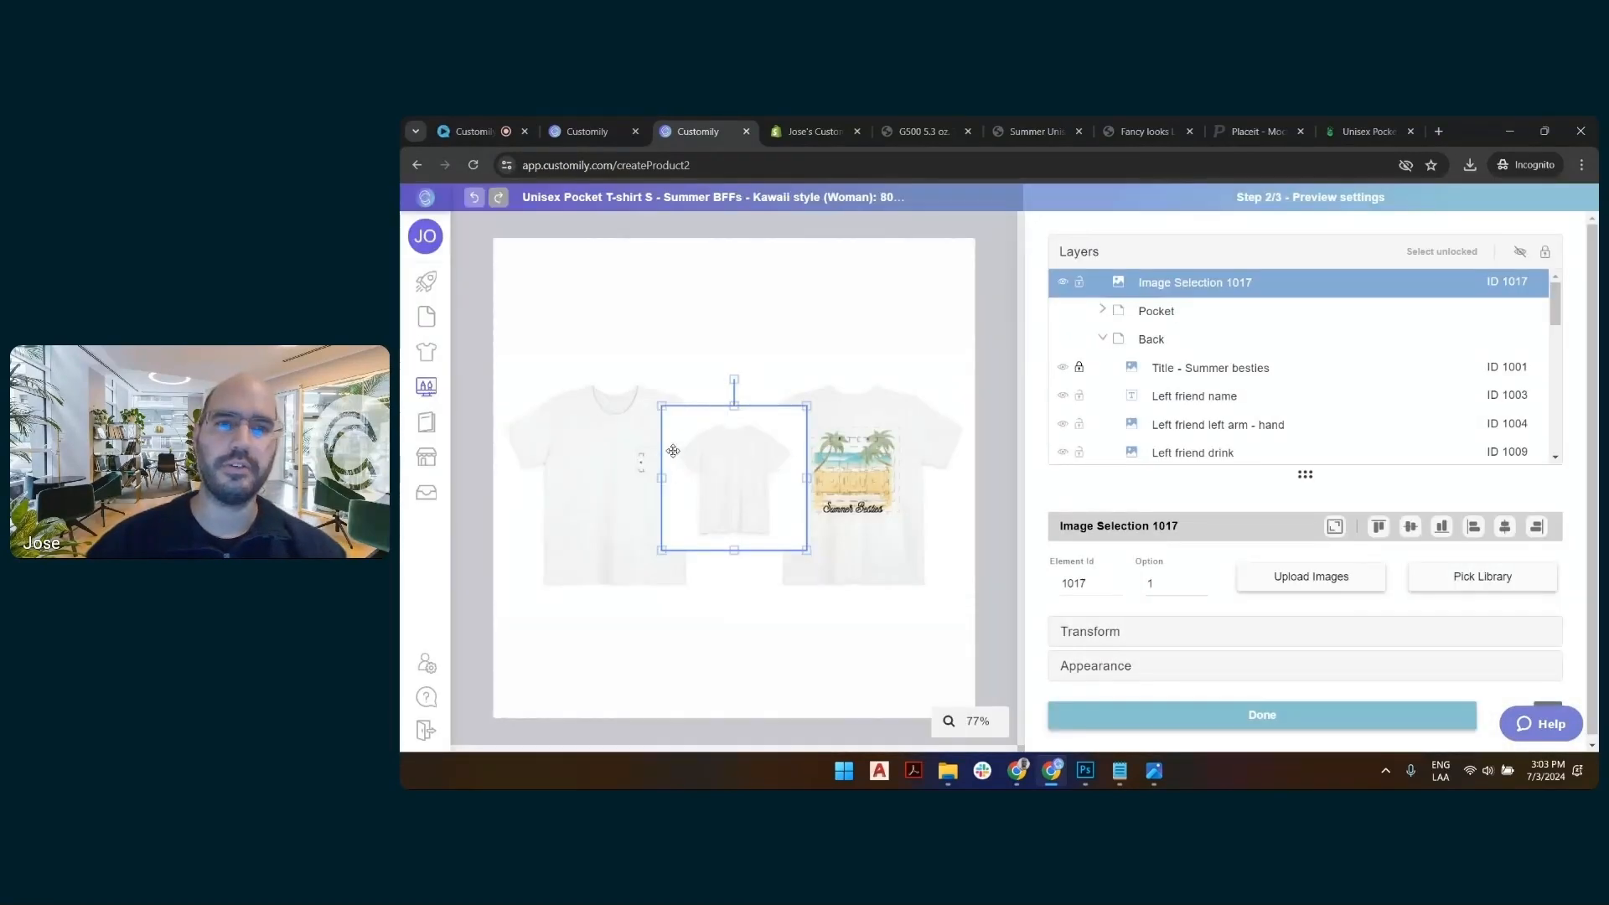
Enlarge the uploaded T-shirt back image and lower its opacity to 69%
left_click_drag(807, 407, 863, 373)
left_click_drag(845, 554, 911, 610)
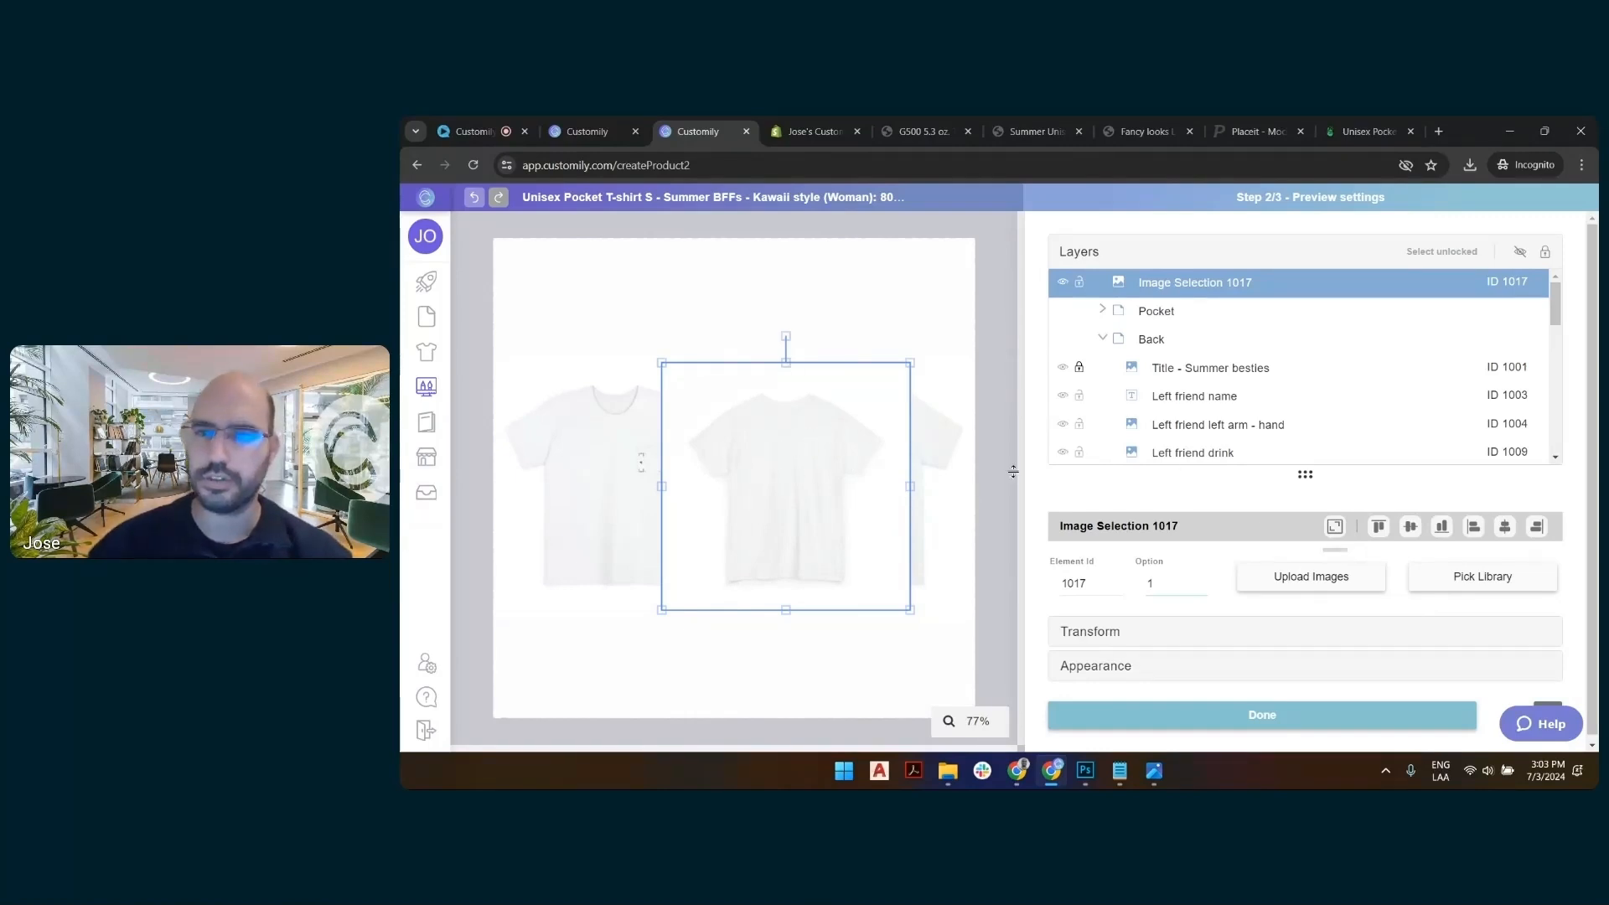
left_click(1291, 667)
scroll(1430, 555, "down", 1)
left_click_drag(1429, 646, 1402, 646)
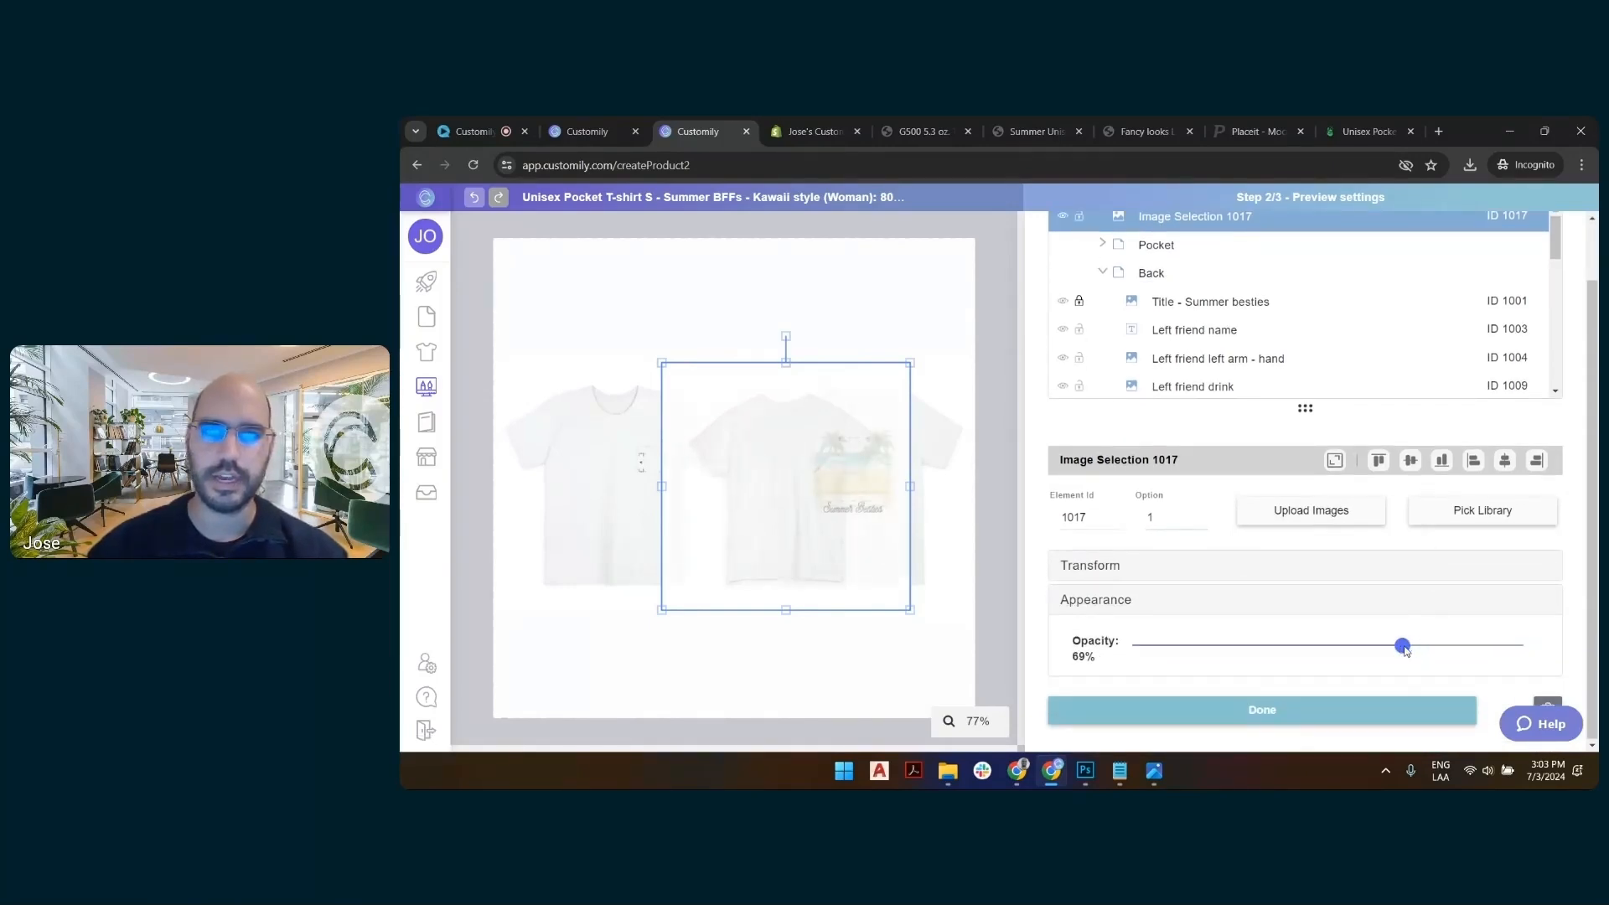
Move and resize the semi-transparent T-shirt image so it lines up with the back-view shirt beneath it
left_click_drag(868, 381, 940, 367)
left_click_drag(727, 601, 713, 610)
mouse_move(978, 613)
left_mouse_down()
mouse_move(994, 628)
mouse_move(984, 617)
left_mouse_up()
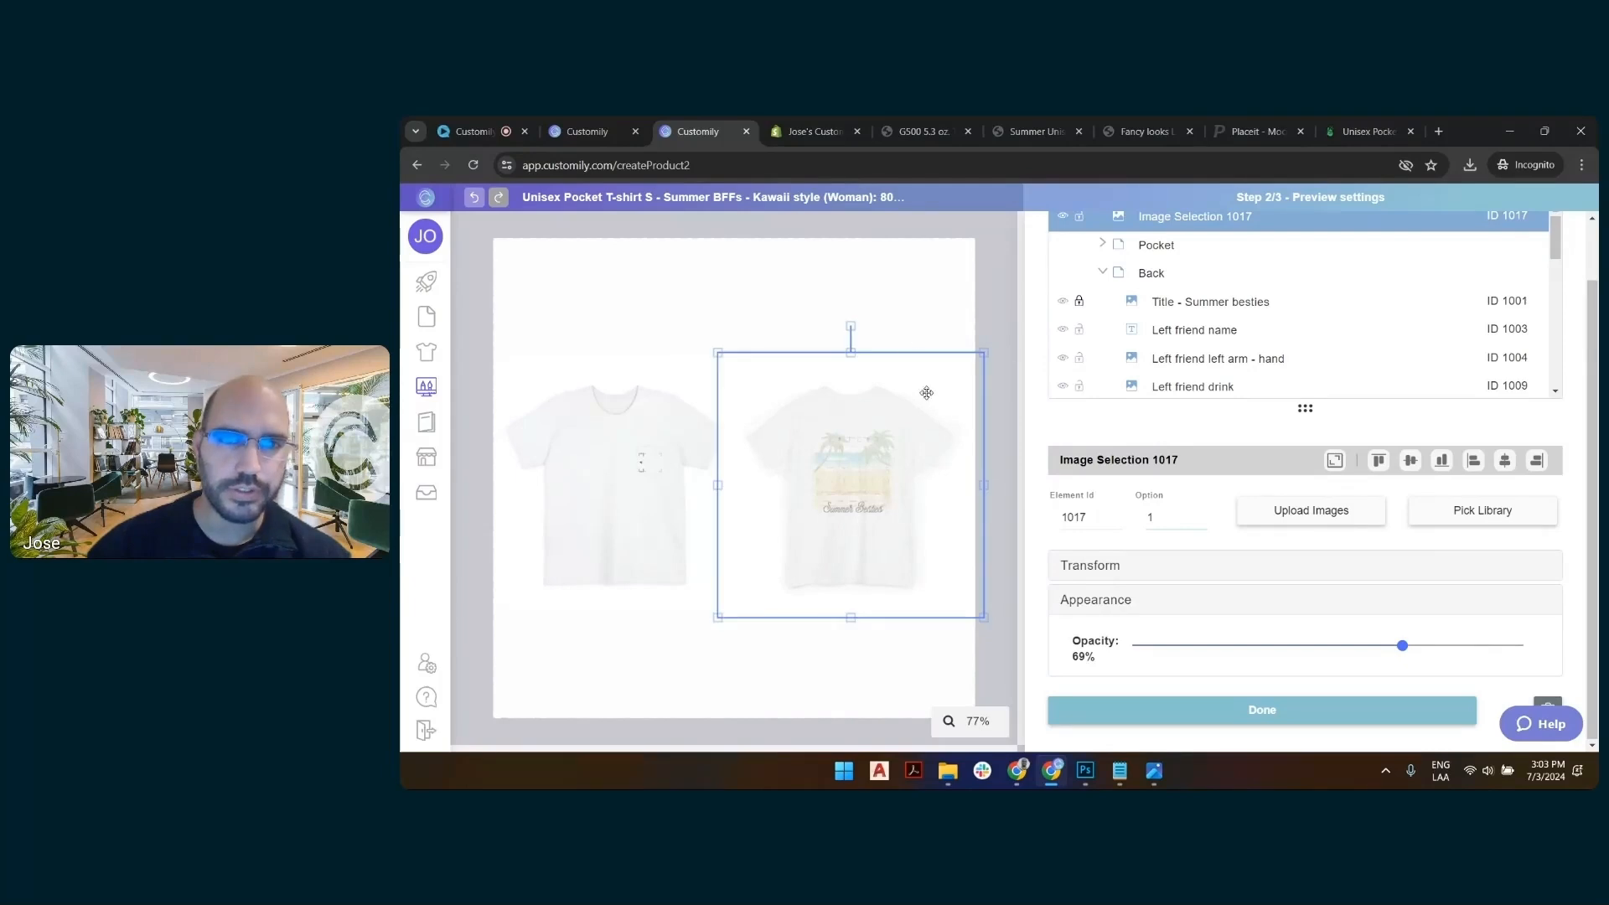
left_click_drag(908, 365, 910, 363)
Restore the T-shirt back image's opacity to 100% and reorder its layer between the Back group and Product colors
left_click_drag(1402, 645, 848, 397)
left_click(1011, 410)
left_click(941, 402)
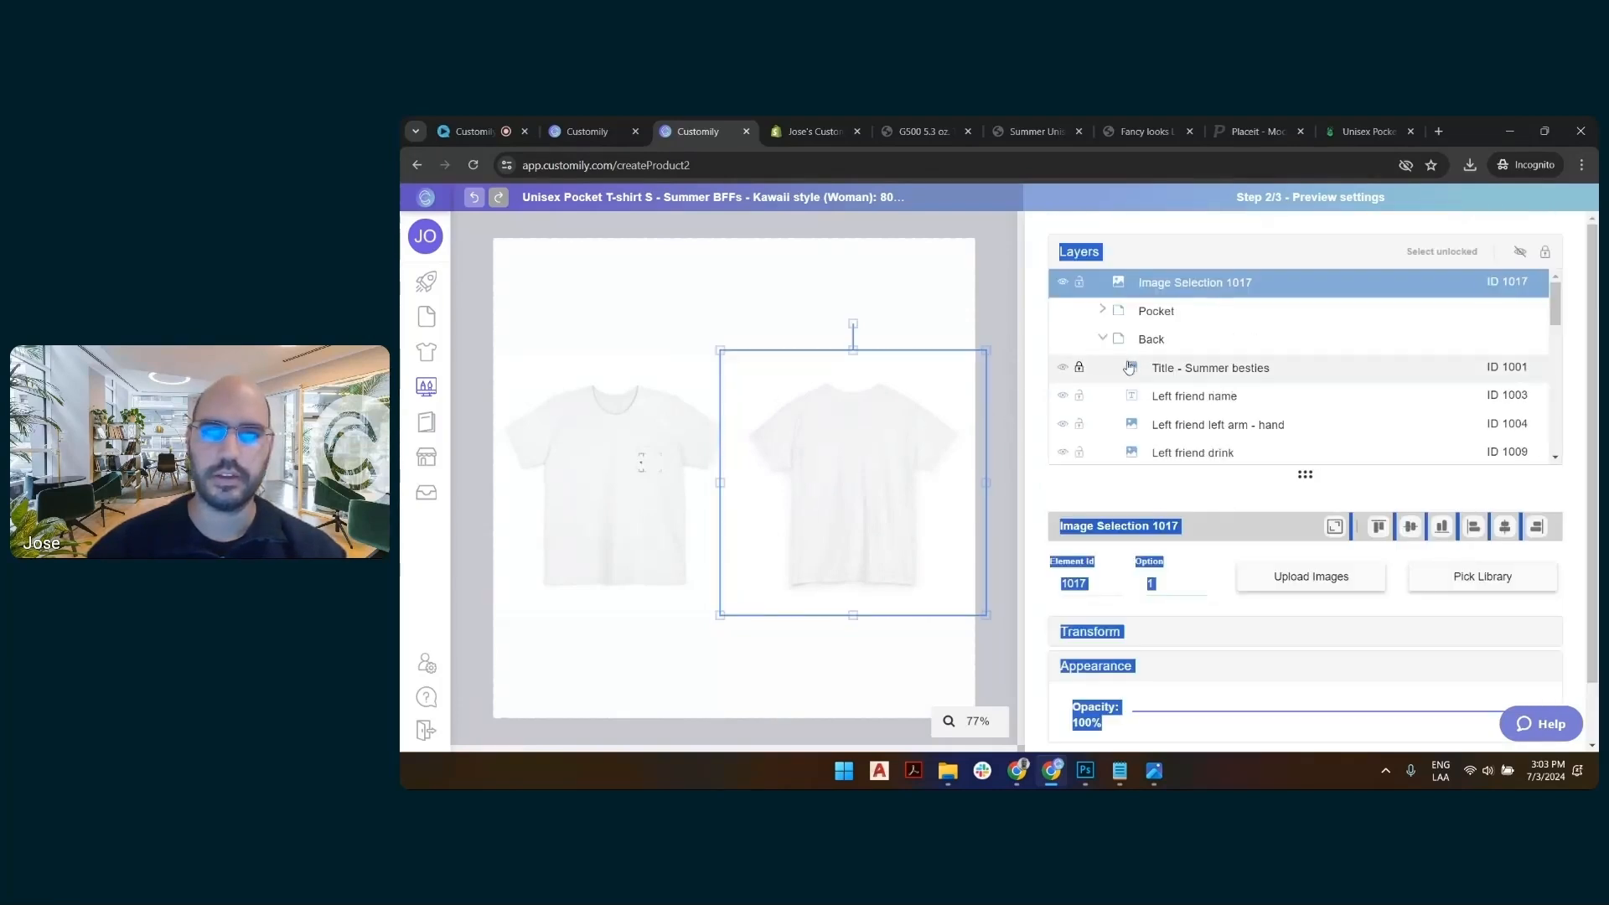
left_click_drag(1215, 285, 1193, 340)
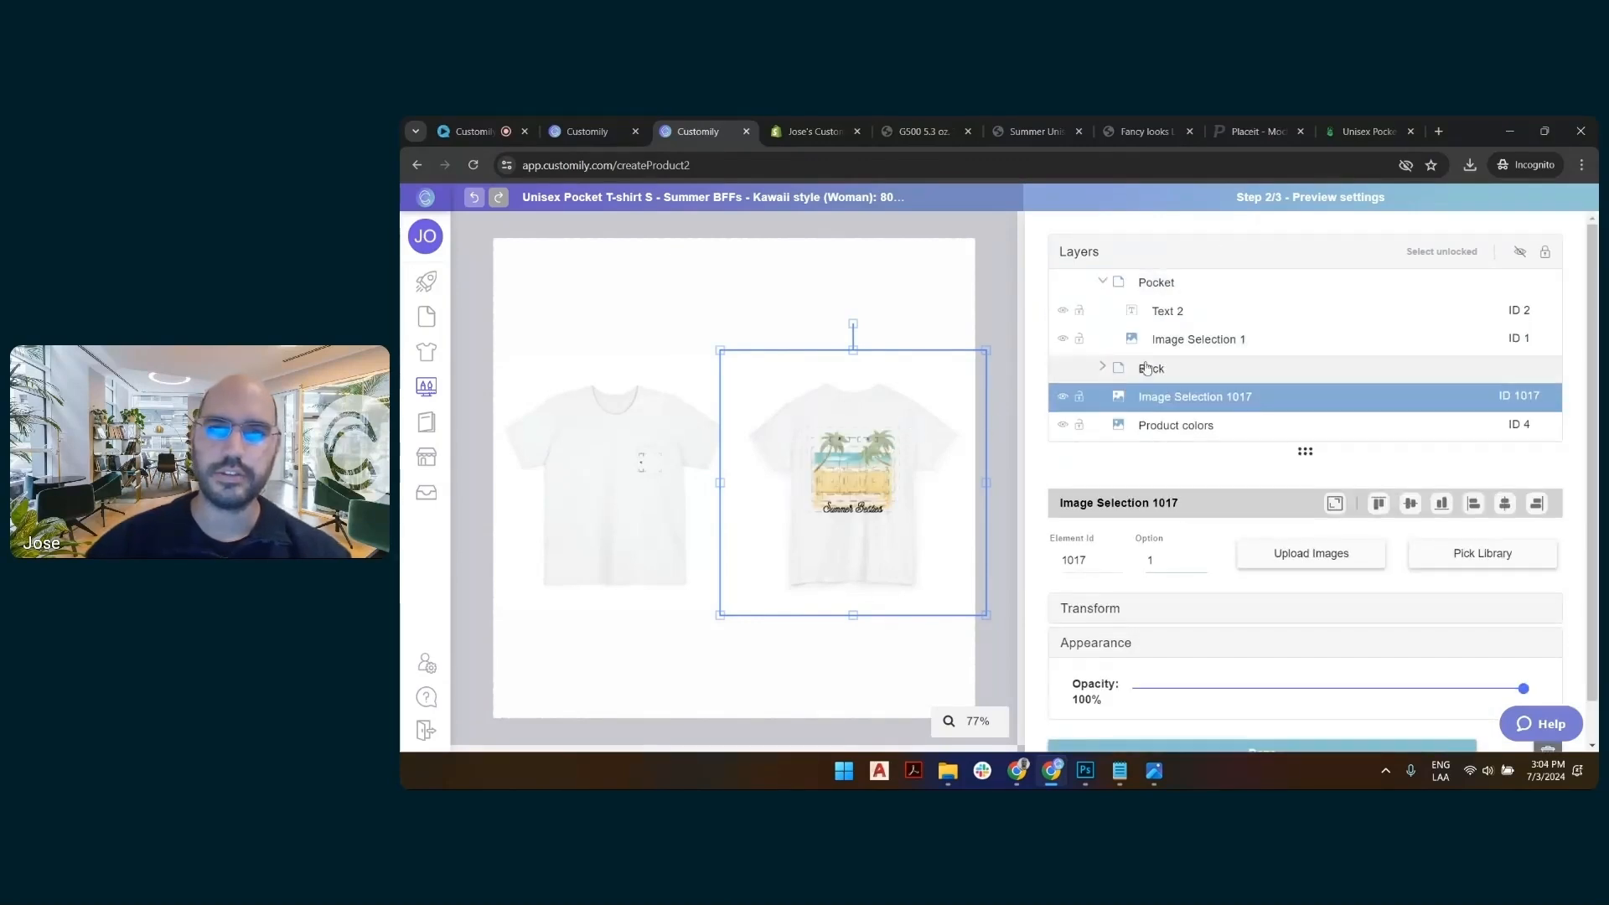
left_click(1156, 370)
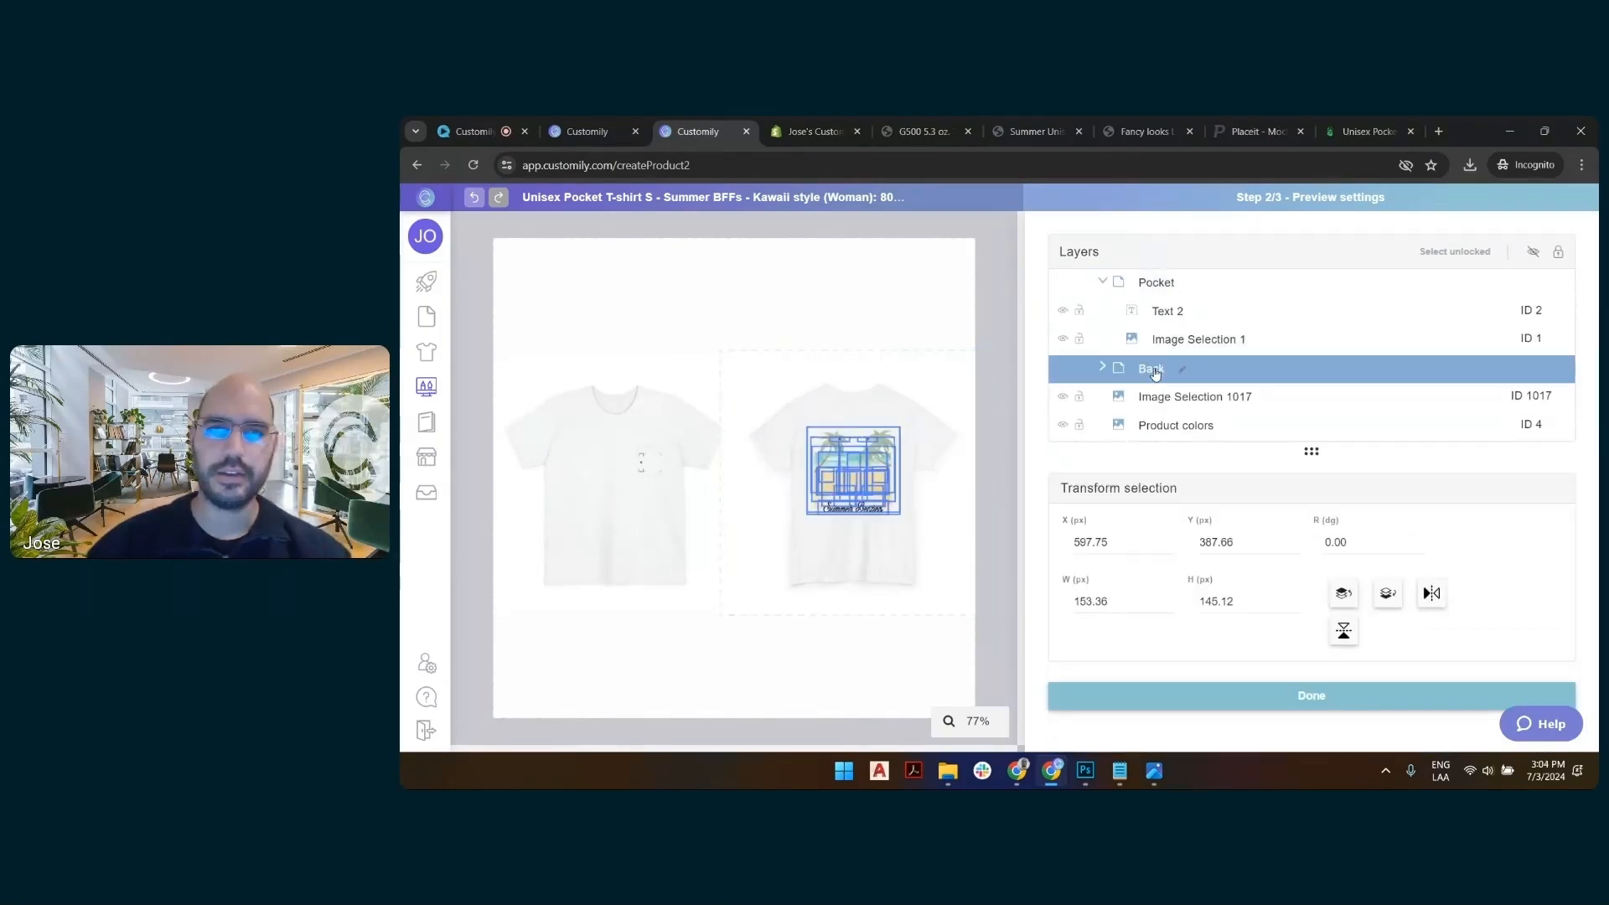
left_click(1155, 400, "shift")
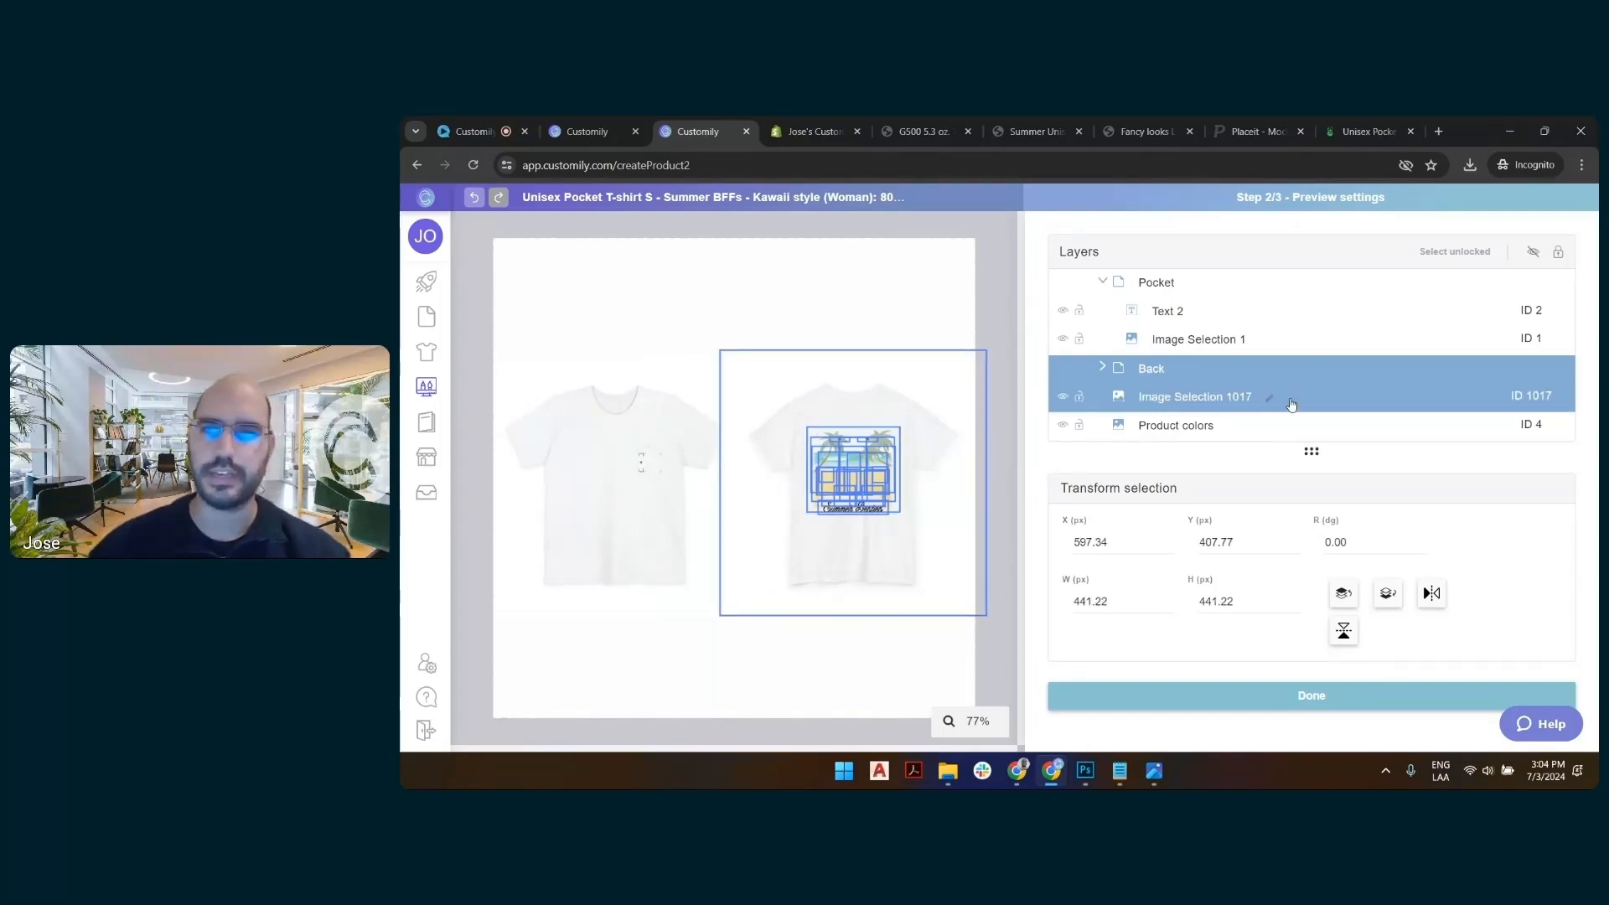
left_click(1000, 329)
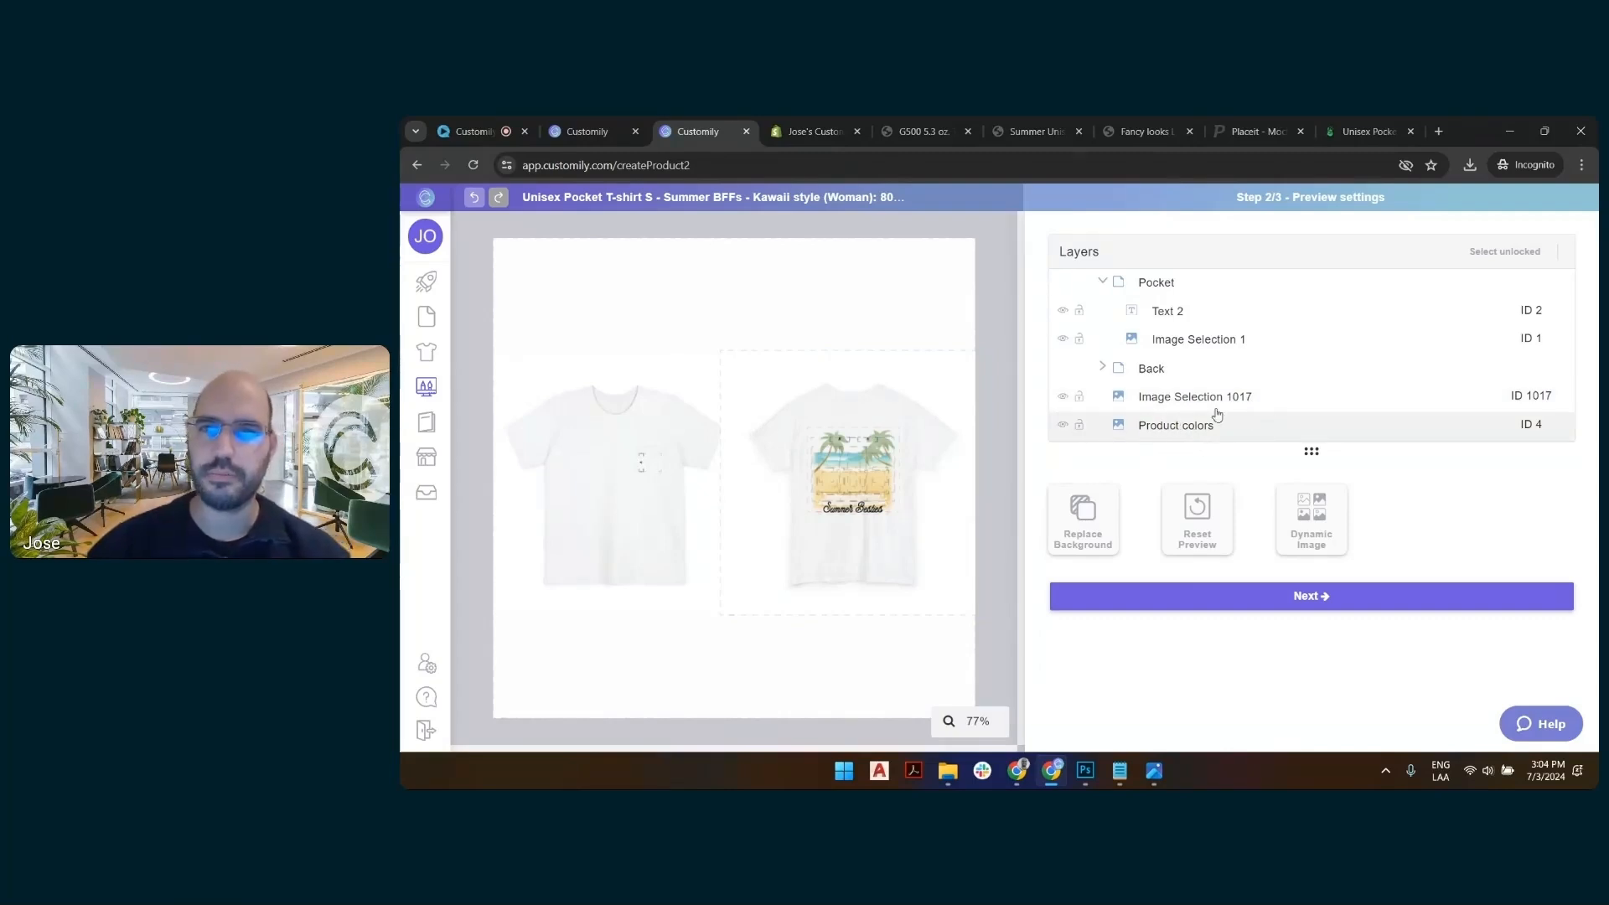
left_click(1177, 402)
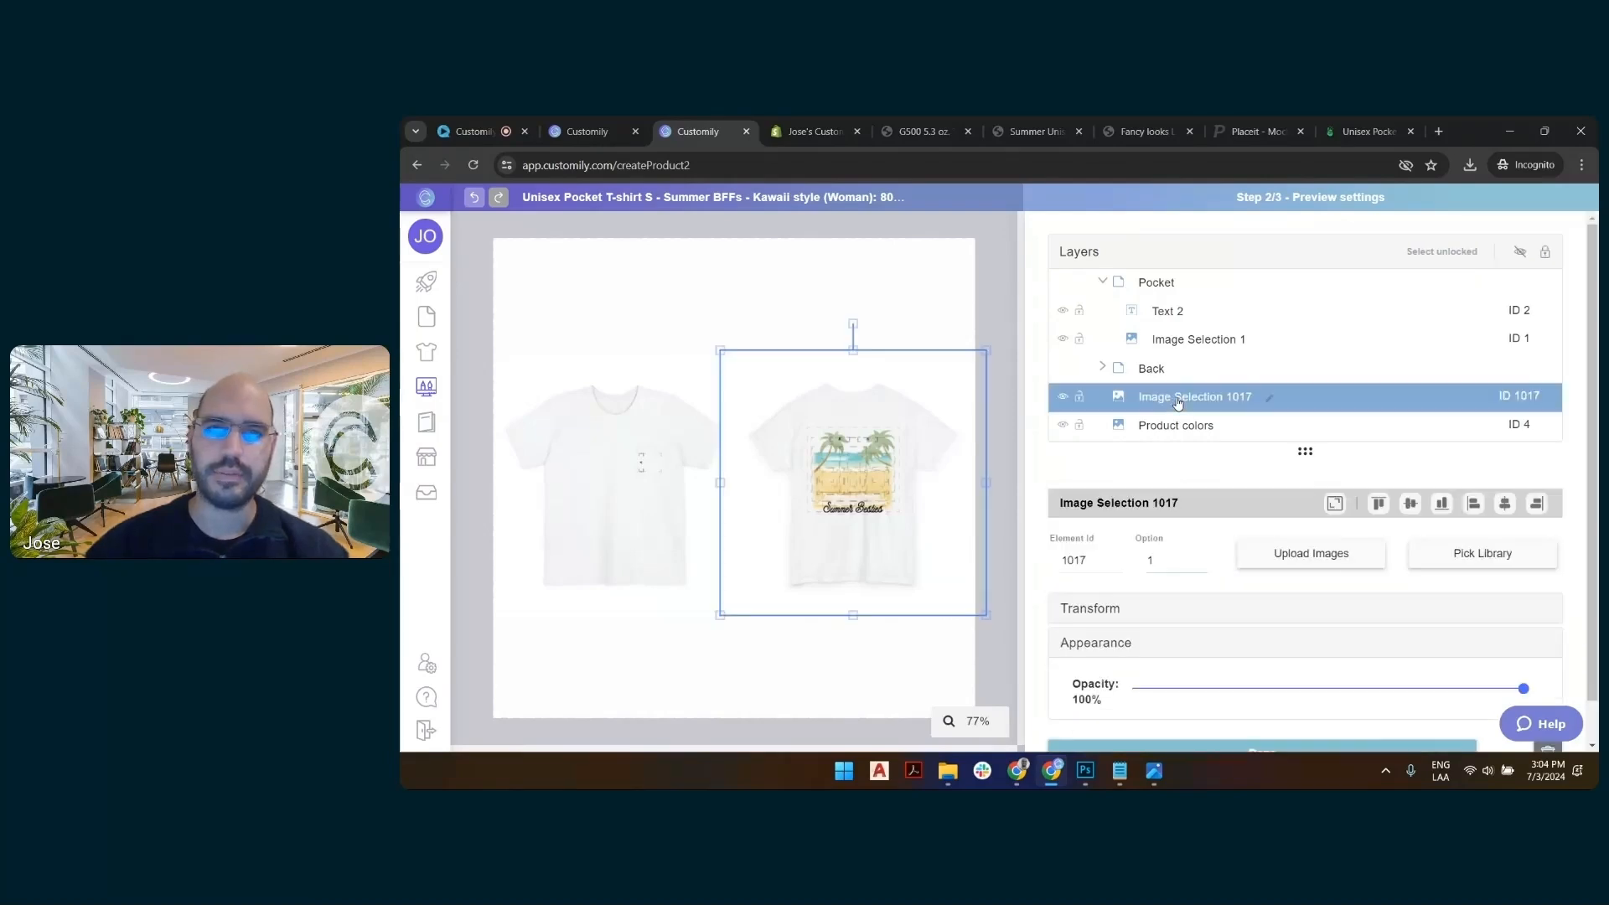
left_click(1151, 369)
left_click(982, 319)
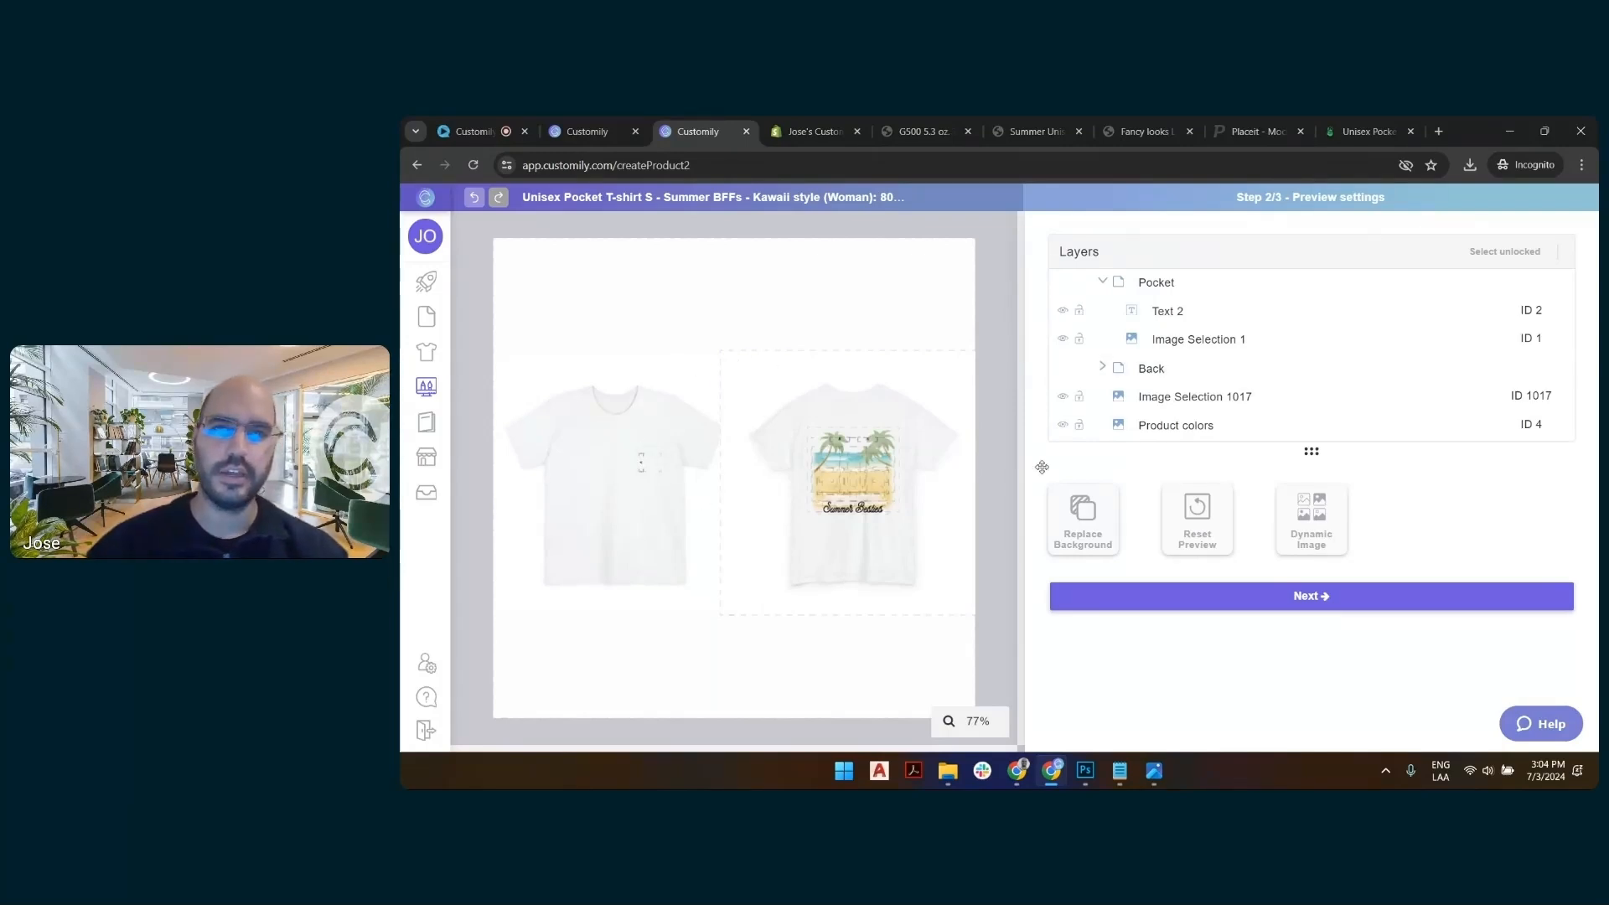
left_click(1162, 372)
left_click(873, 508)
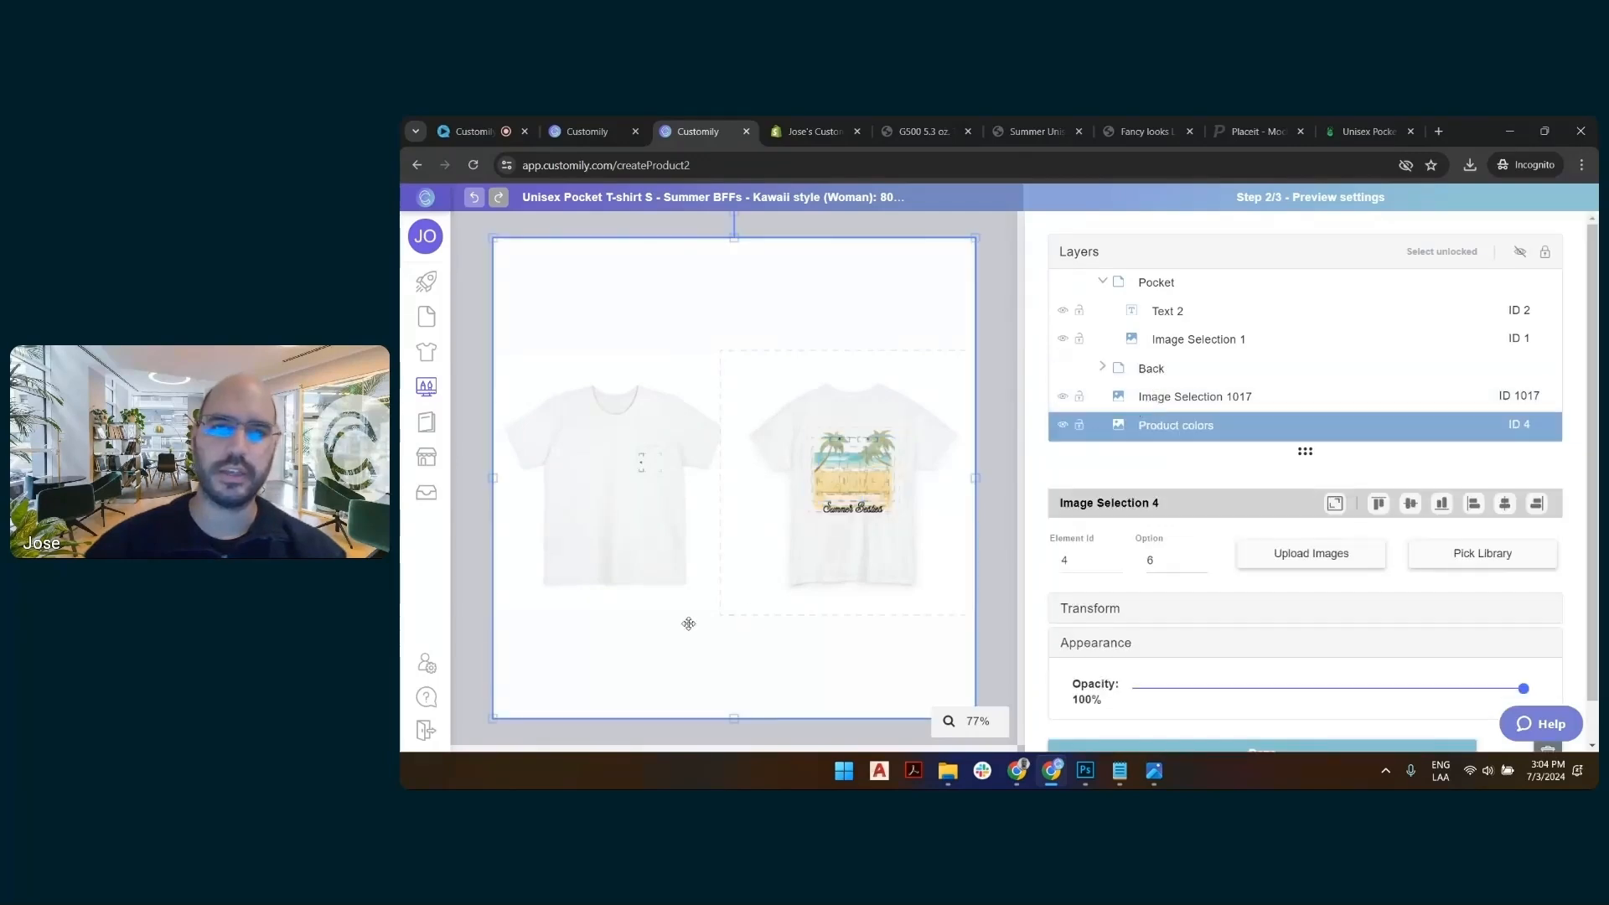
left_click(1164, 399)
left_click(1151, 371)
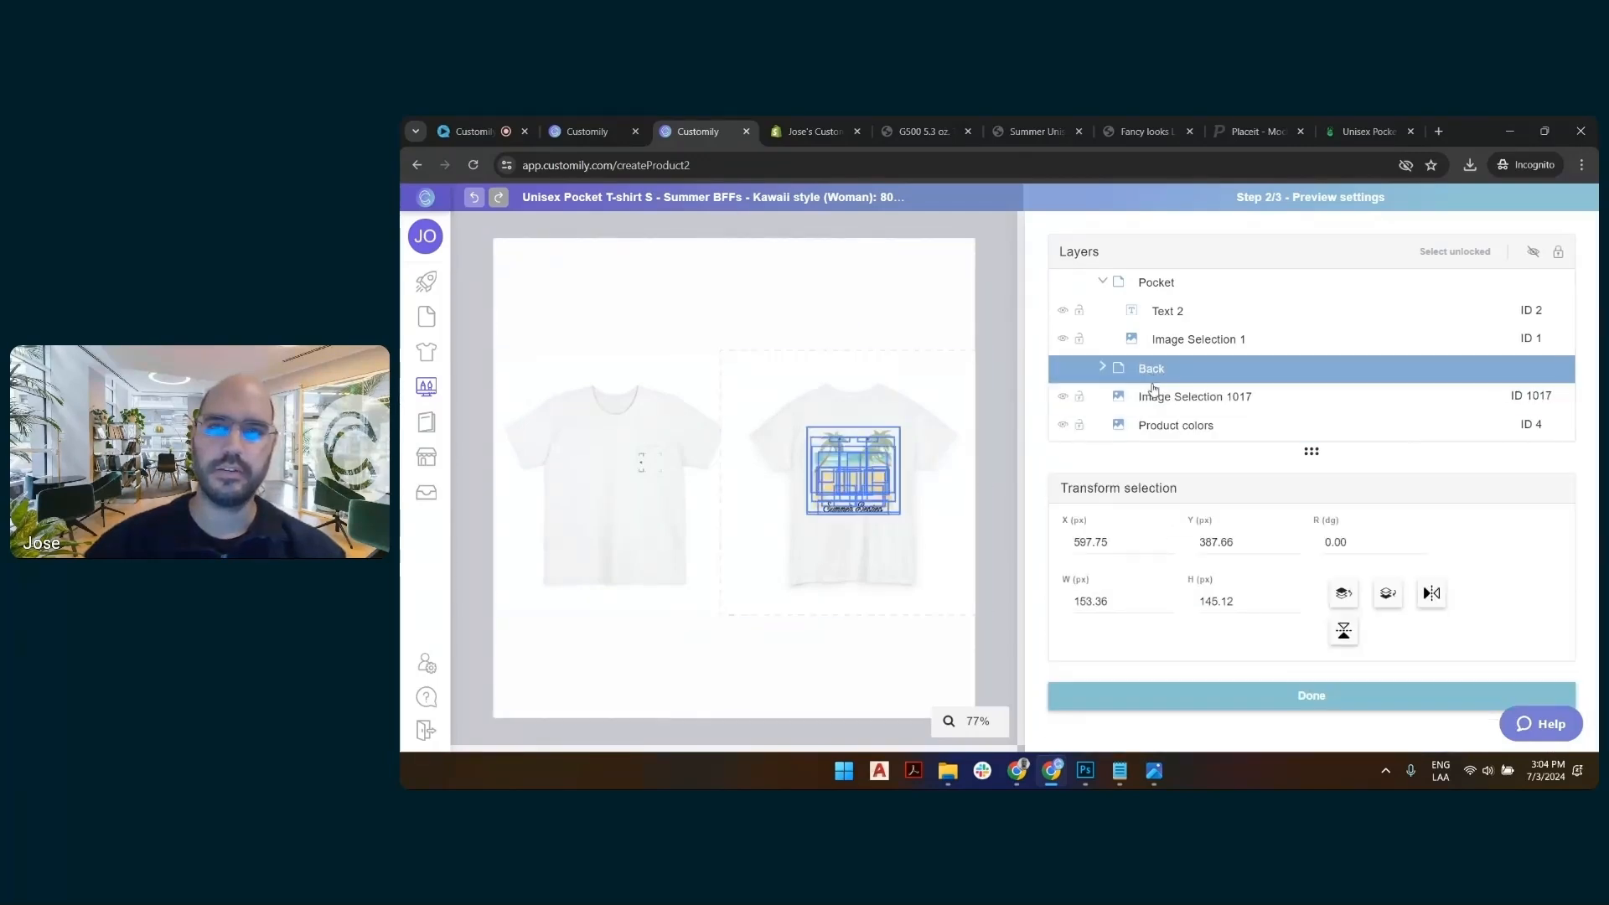
left_click(1171, 399, "shift")
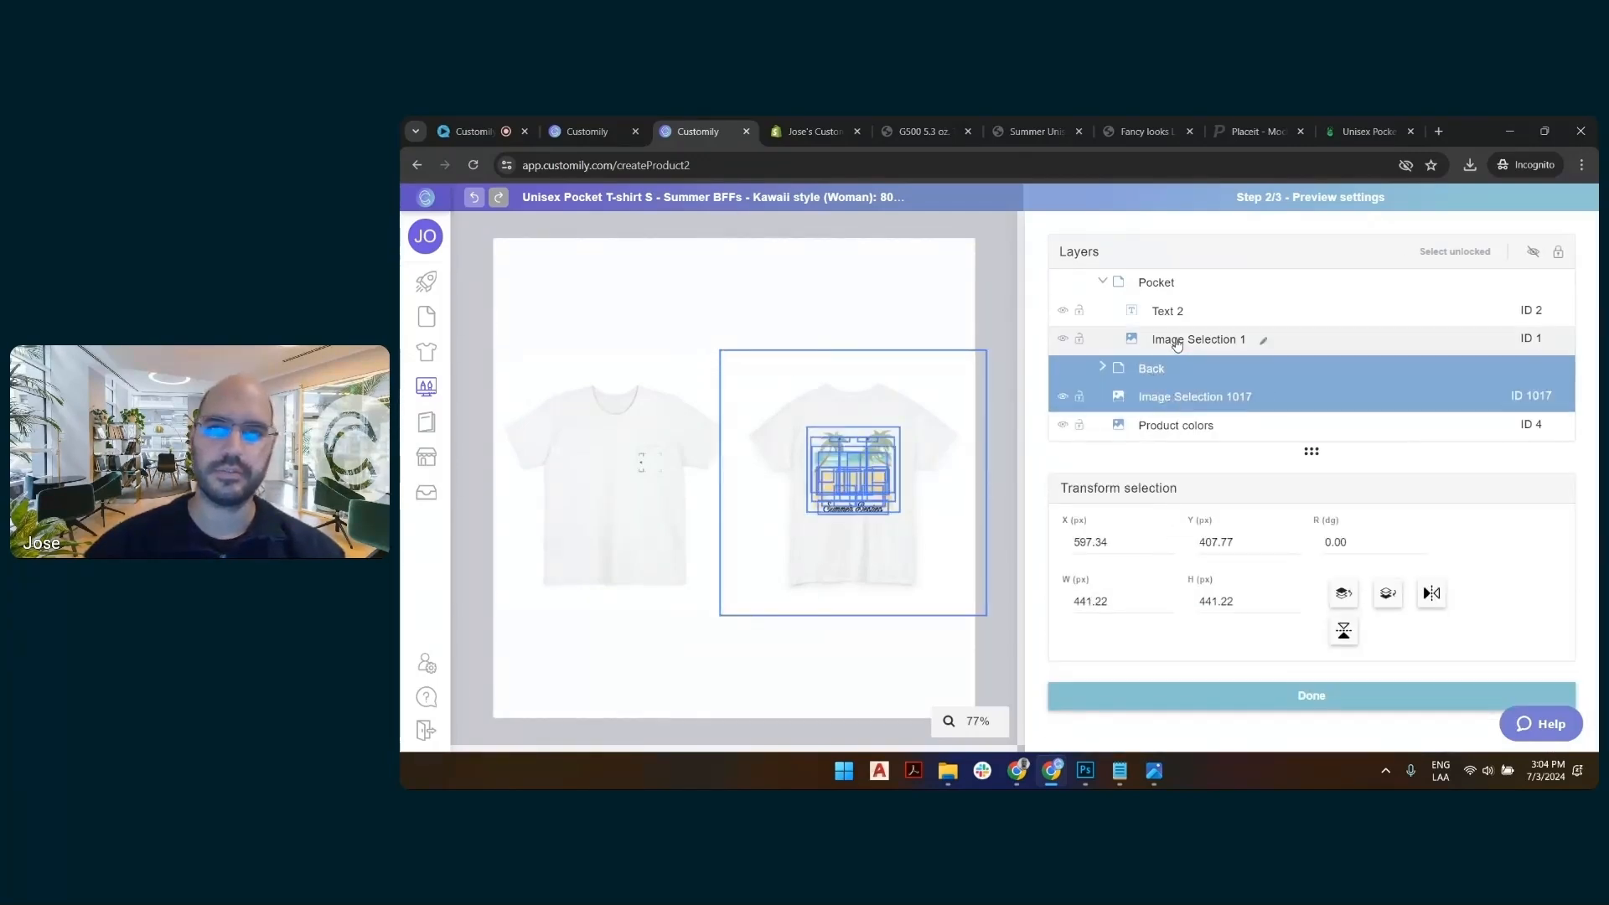
left_click(1102, 367)
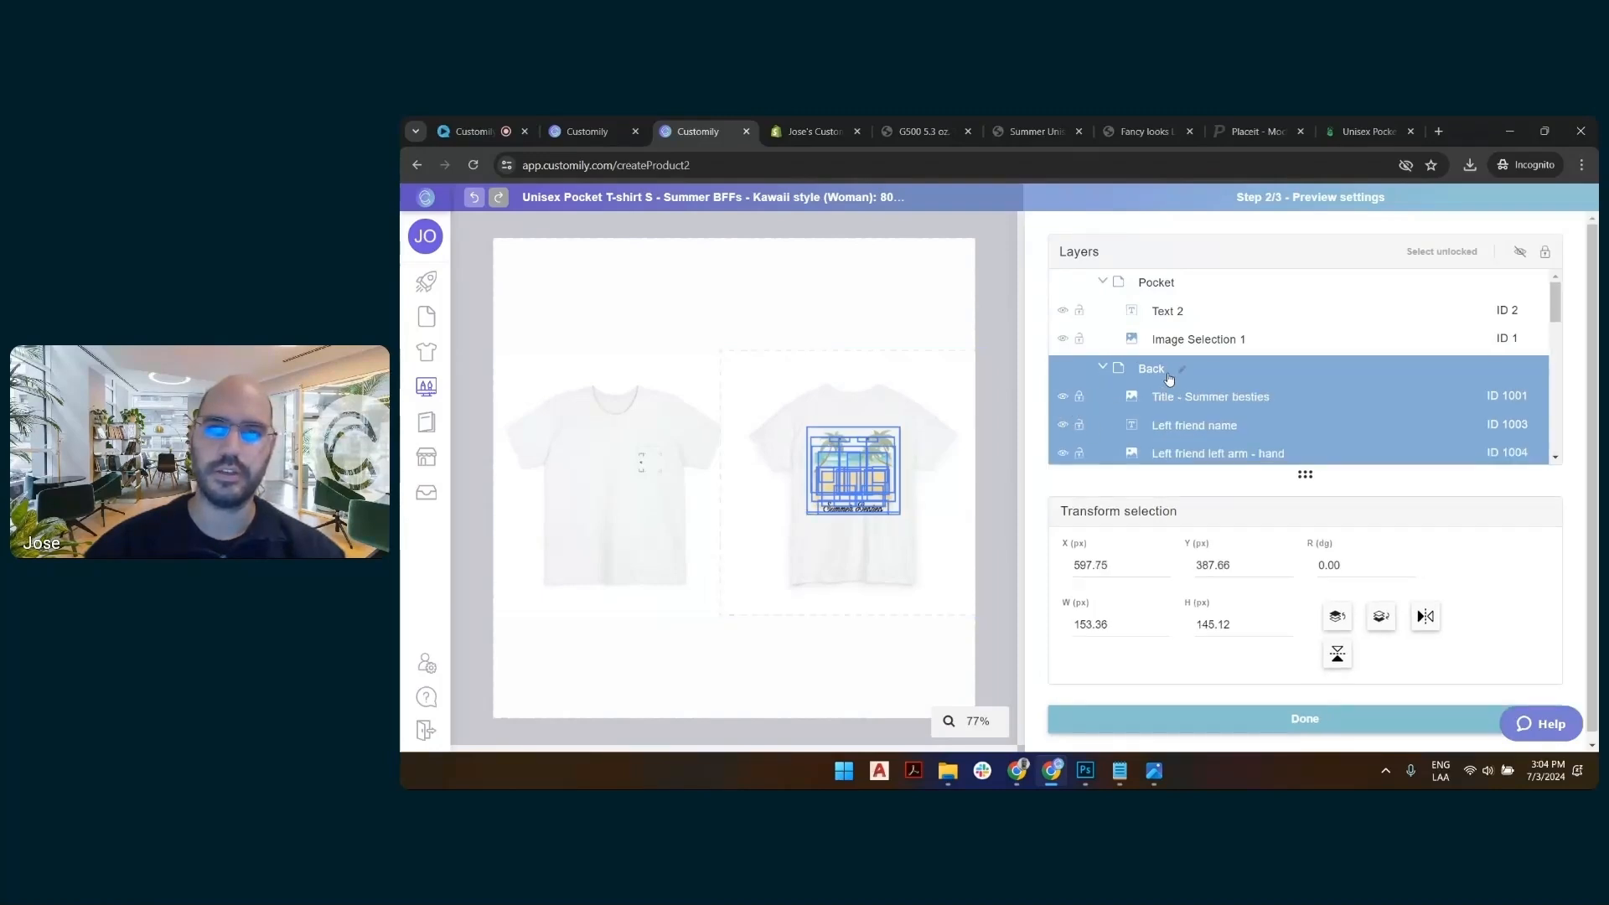
left_click(1135, 410)
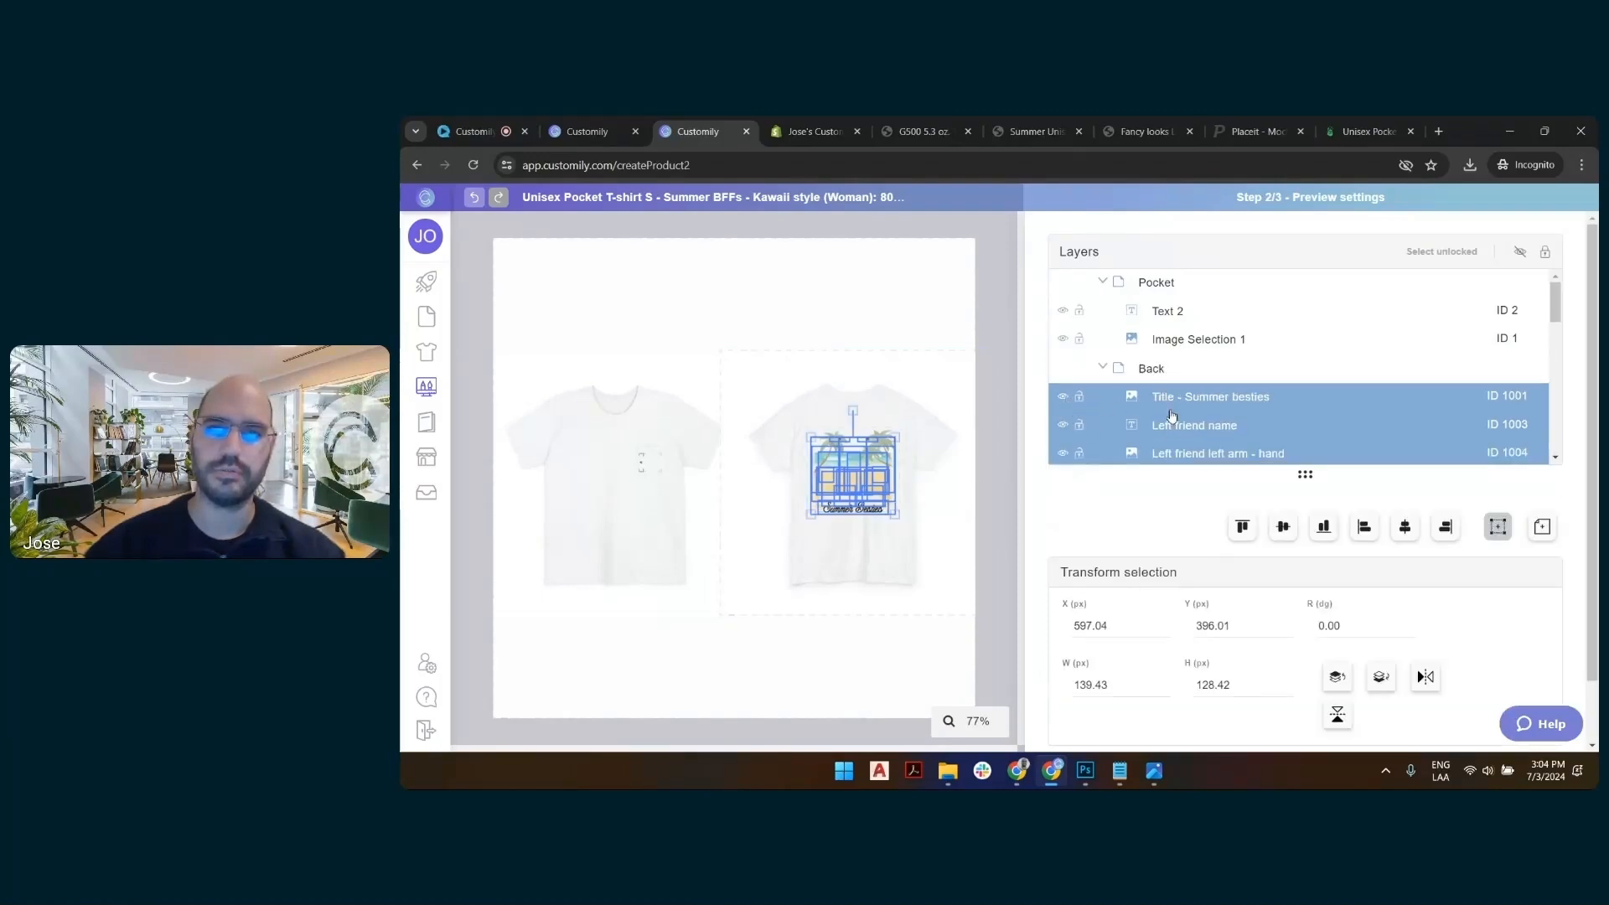
scroll(1236, 419, "down", 6)
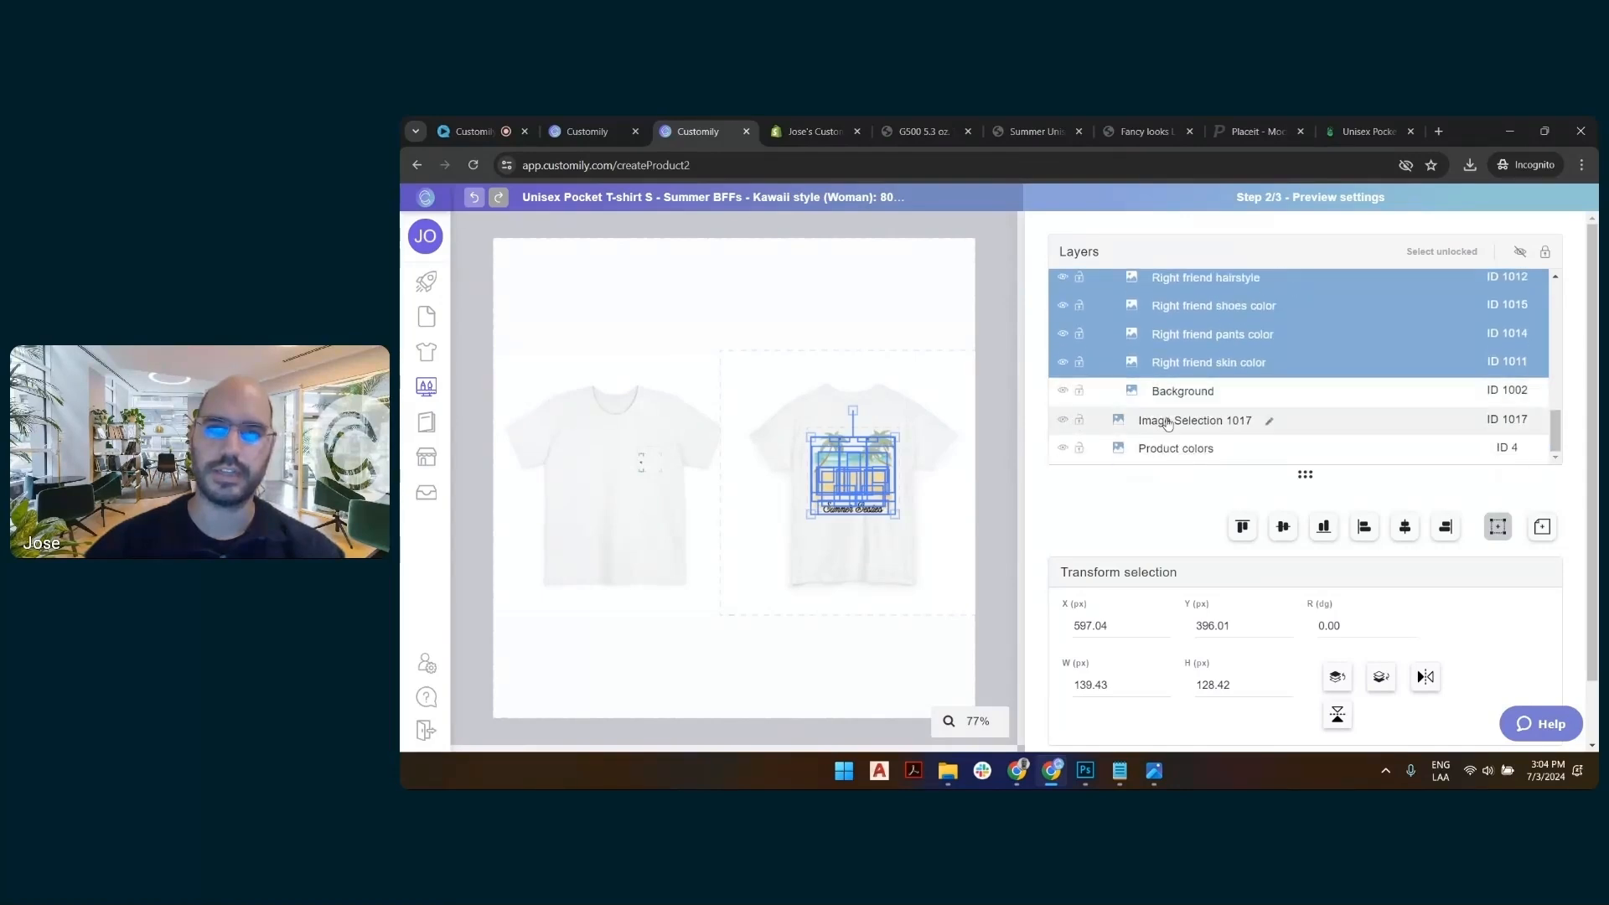
scroll(1160, 419, "up", 2)
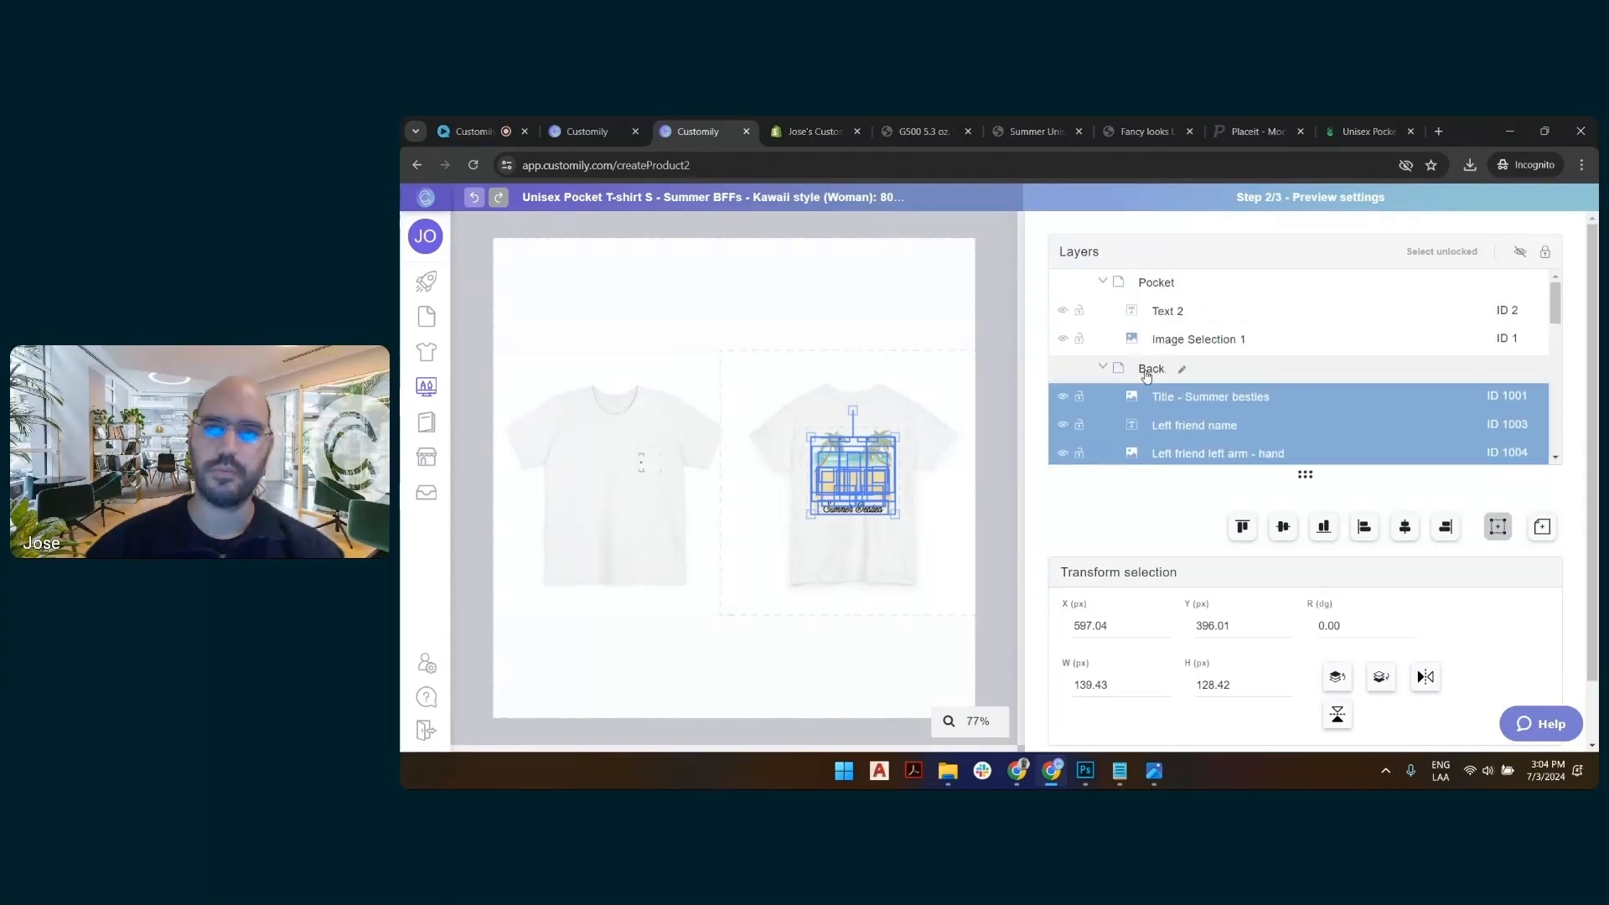
left_click(1103, 366)
Select the Back group together with Image Selection 1017 and scale both to about 930 px so the shirt back fills the preview
left_click(1149, 374)
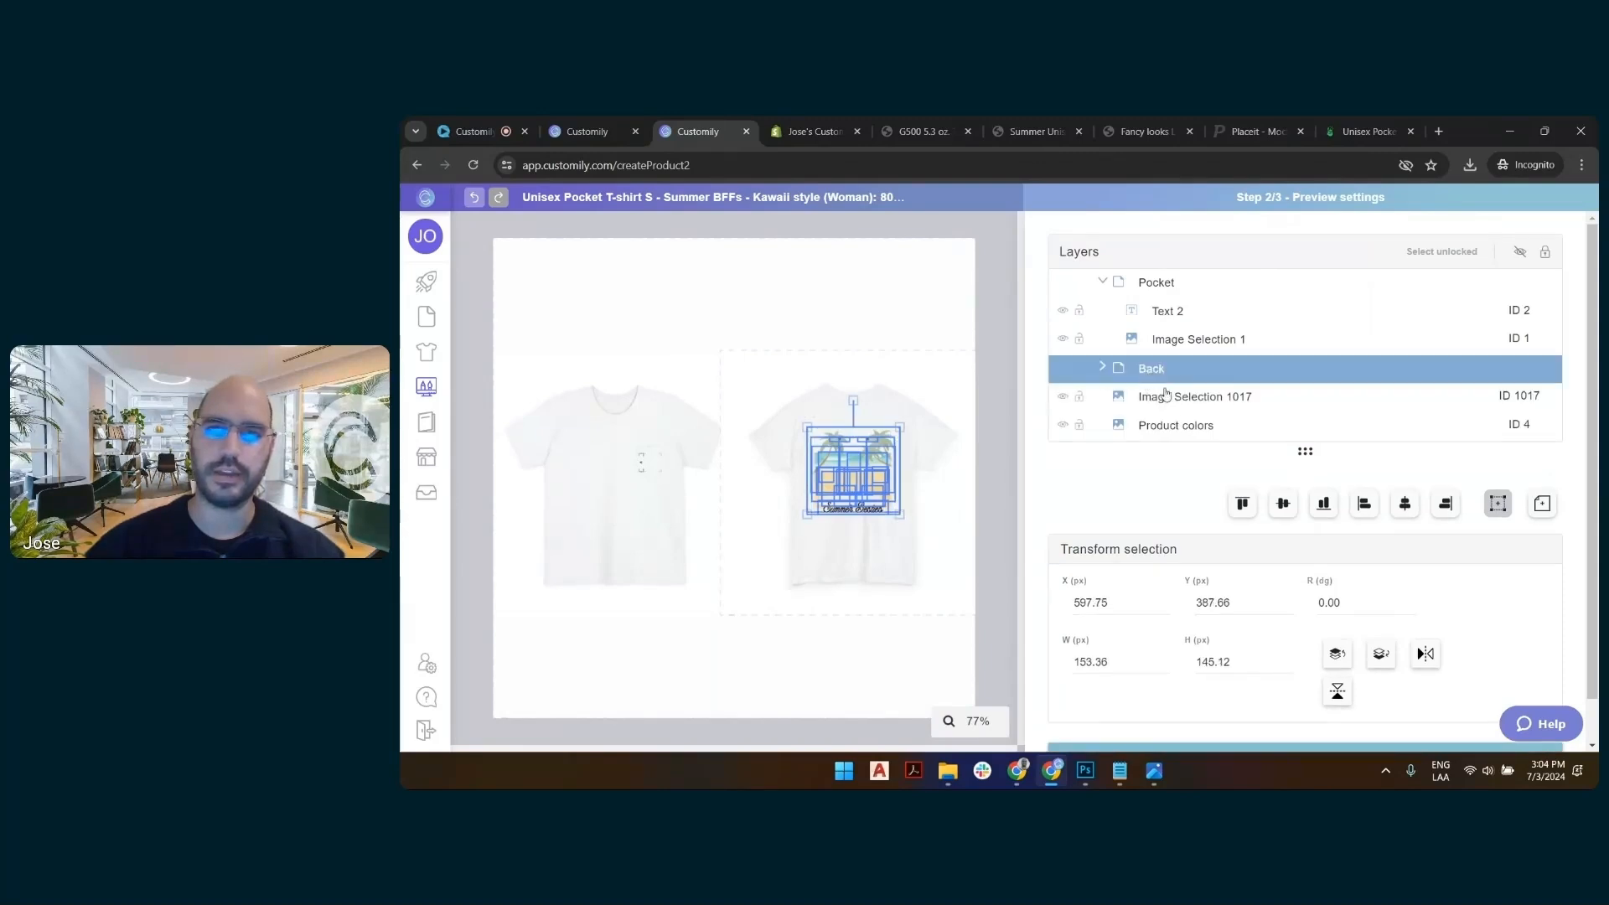
left_click(1170, 399, "shift")
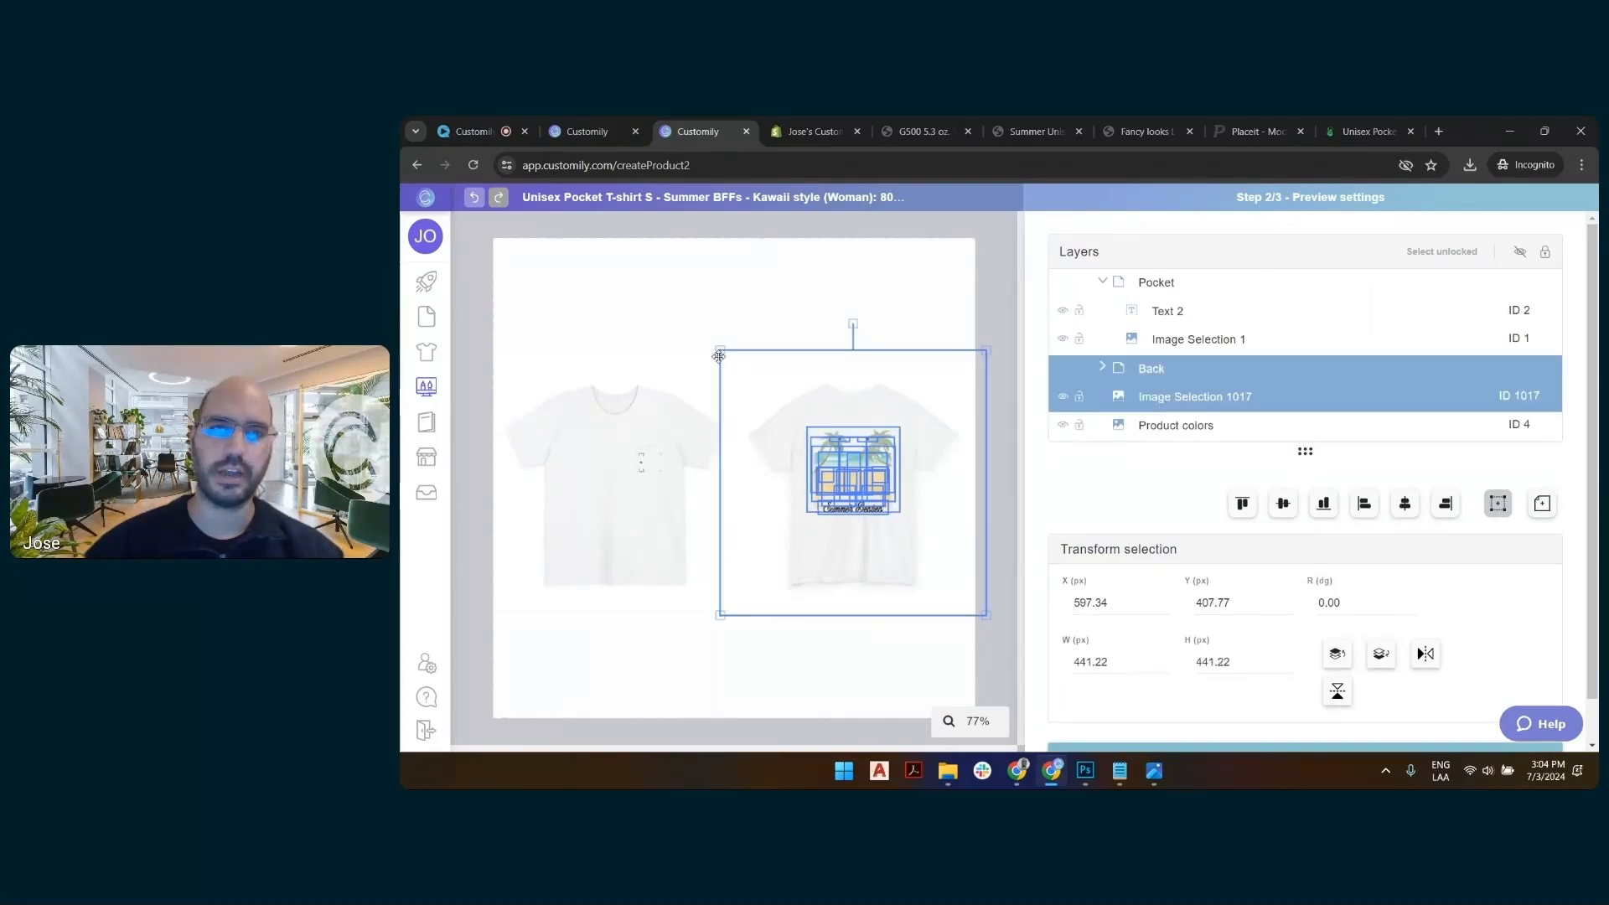
left_click_drag(719, 357, 432, 117)
left_click_drag(851, 286, 885, 388)
scroll(937, 296, "down", 2)
scroll(695, 491, "up", 1)
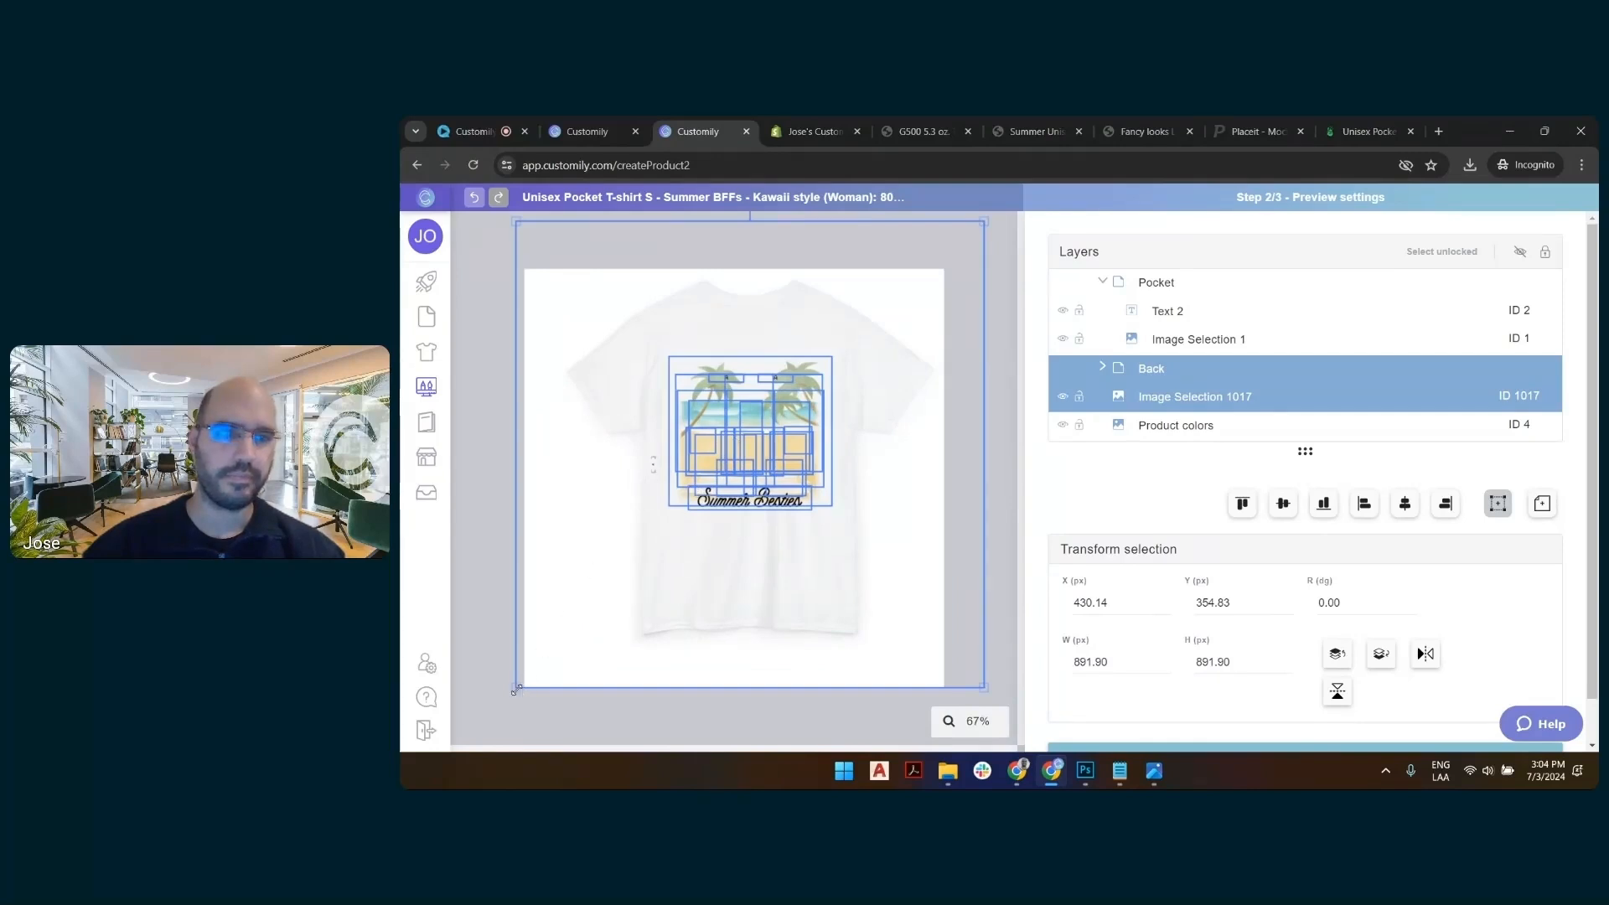
left_click_drag(515, 687, 496, 706)
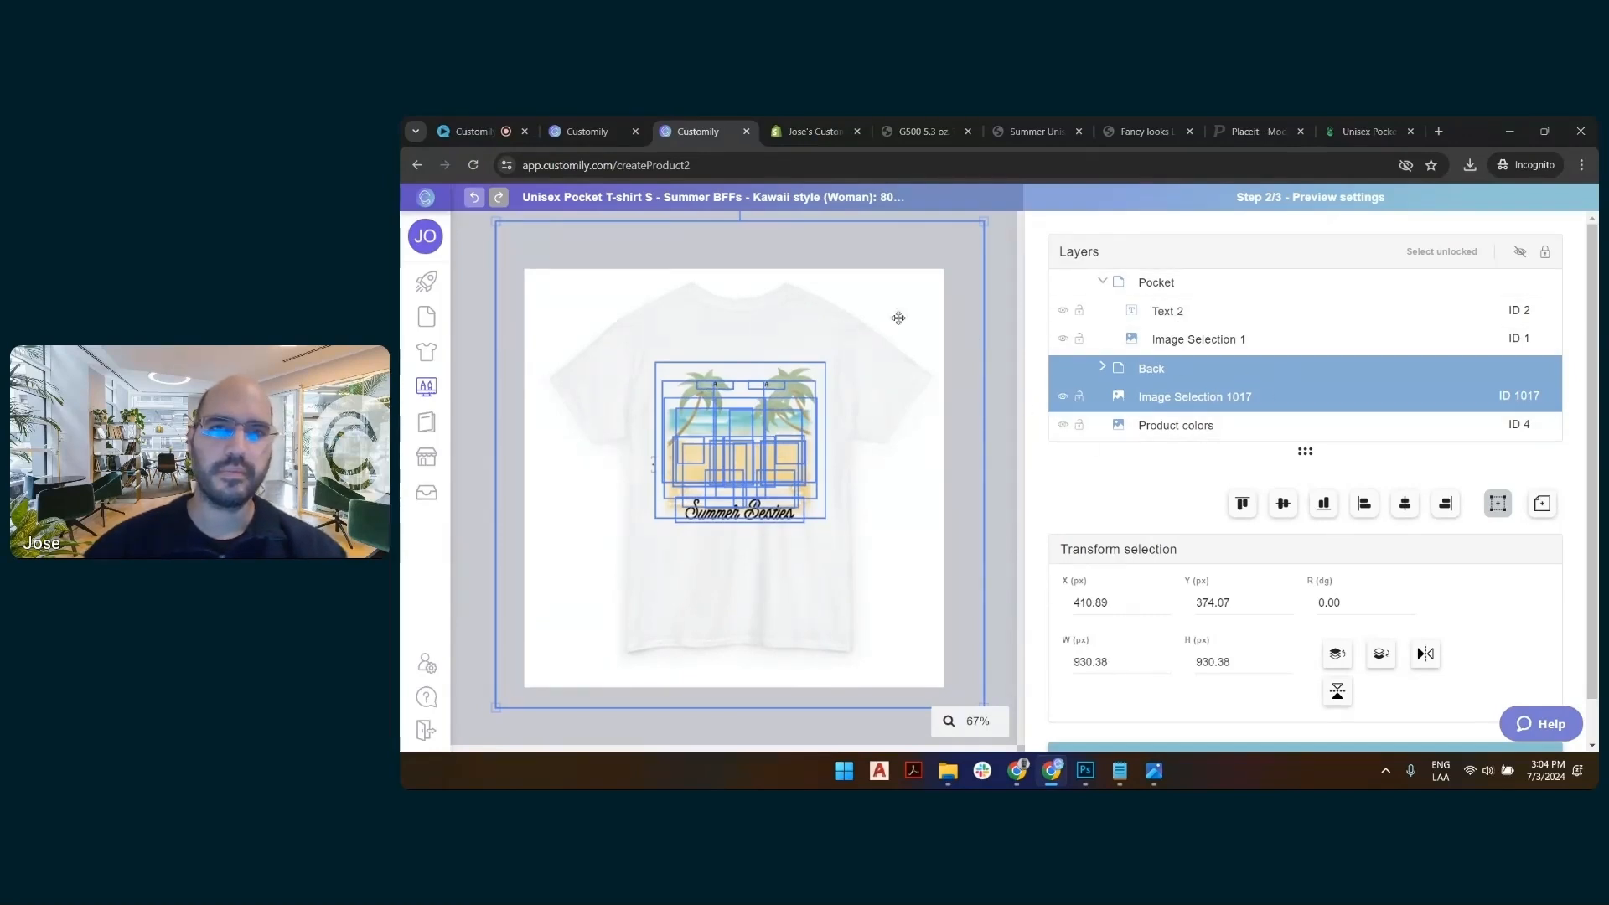
Nudge the enlarged Back group and shirt image slightly, and rename the Image Selection 1017 layer as New product color
mouse_move(968, 263)
left_mouse_down()
mouse_move(991, 294)
mouse_move(969, 266)
left_mouse_up()
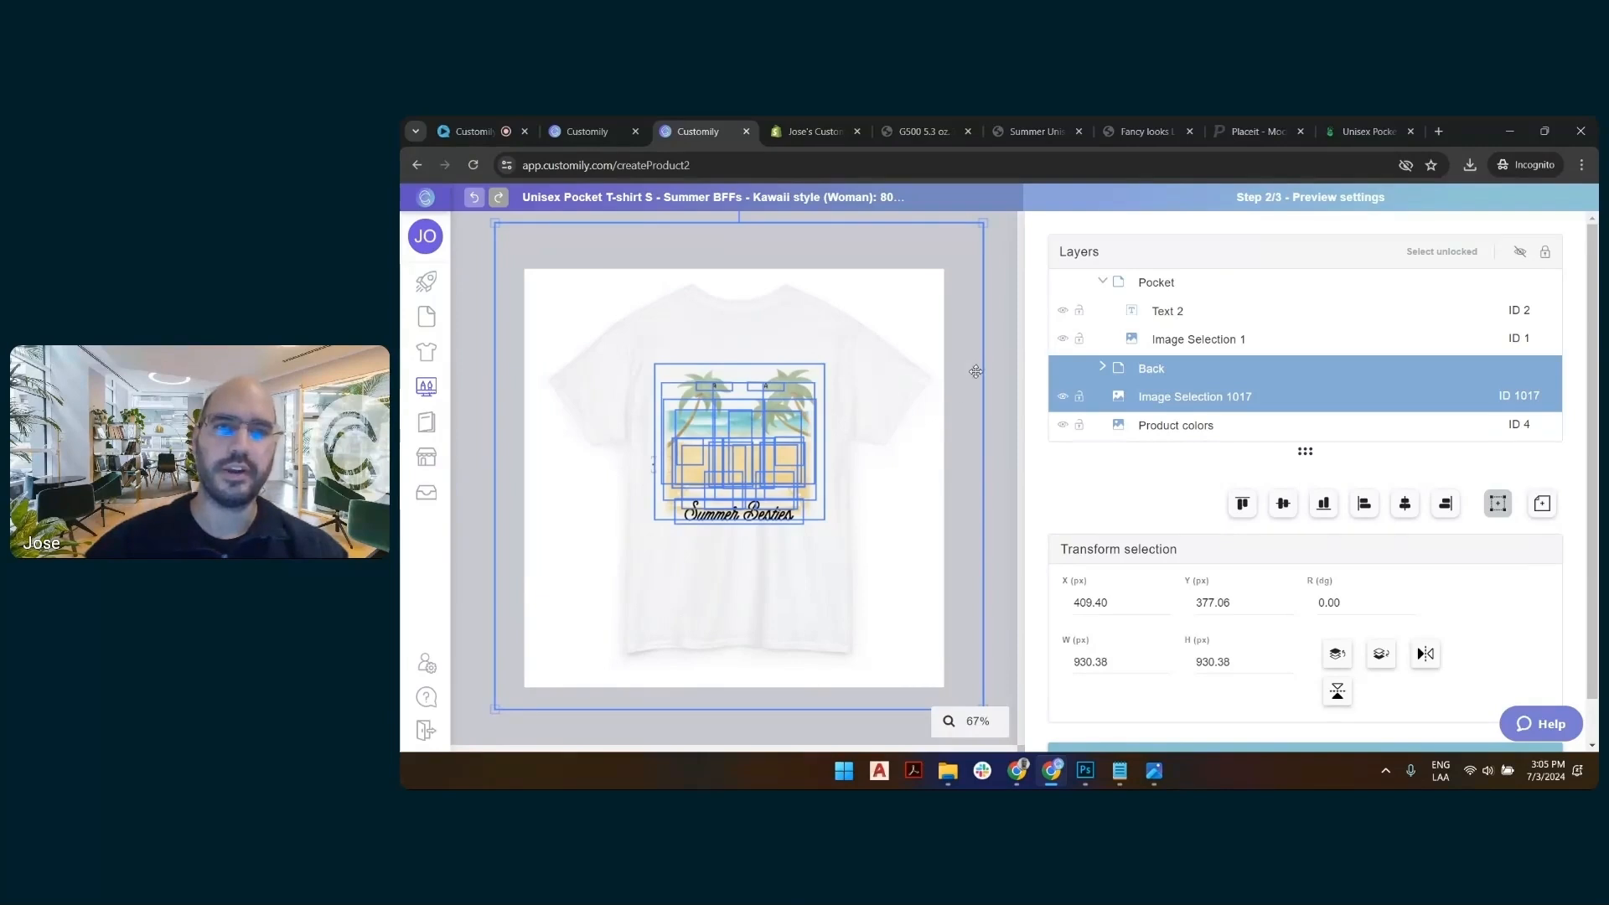
left_click(997, 285)
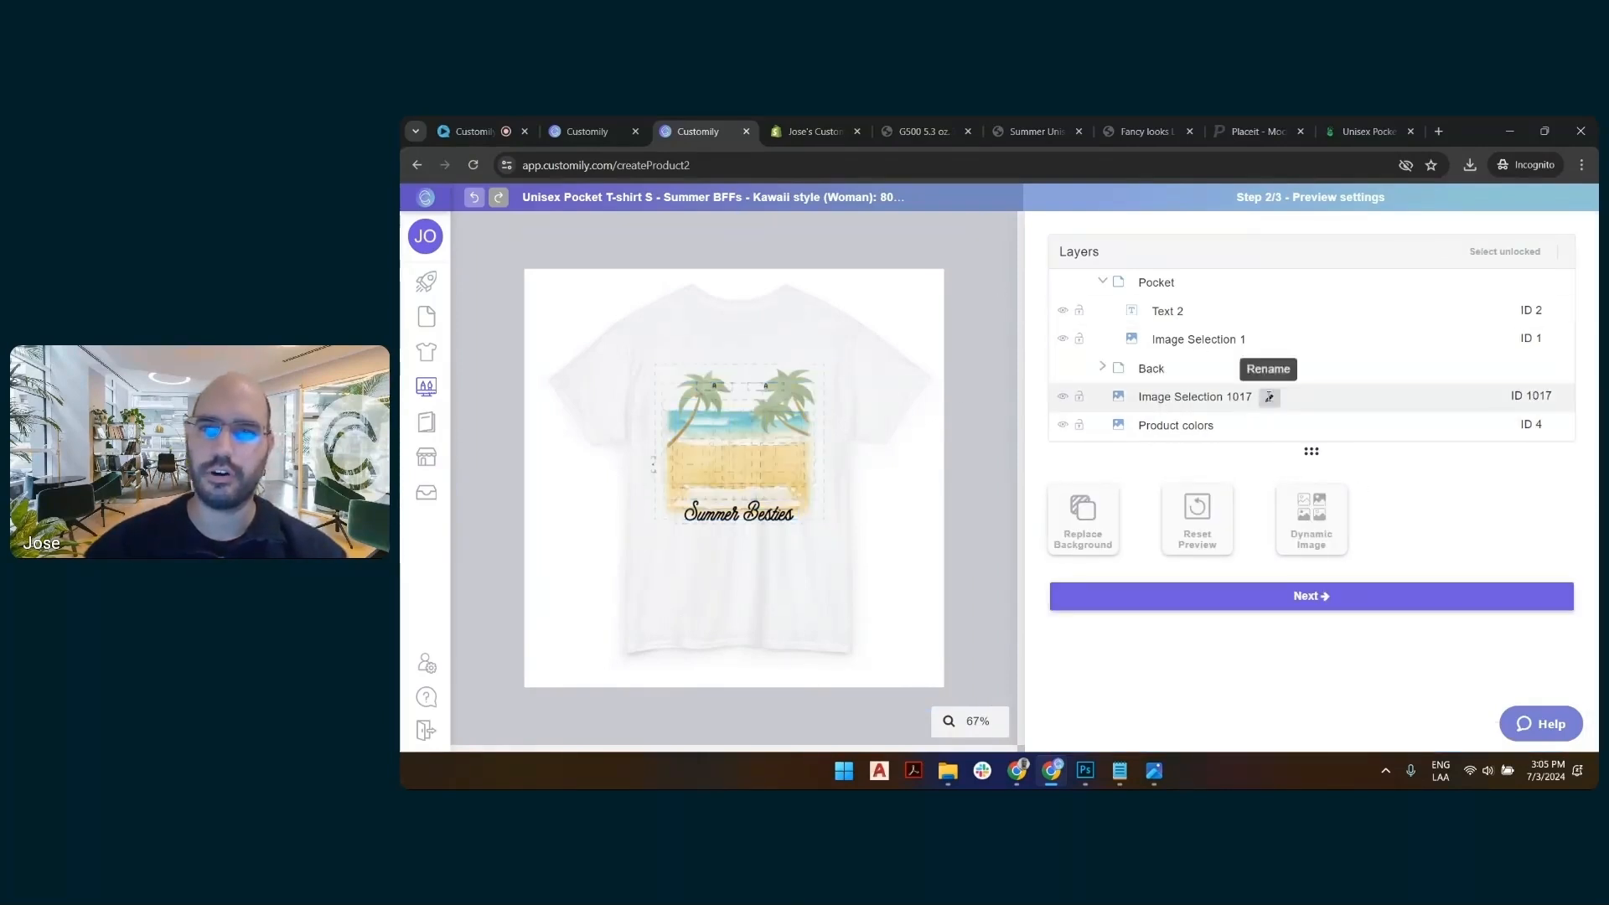
left_click(1268, 397)
triple_click(1206, 400)
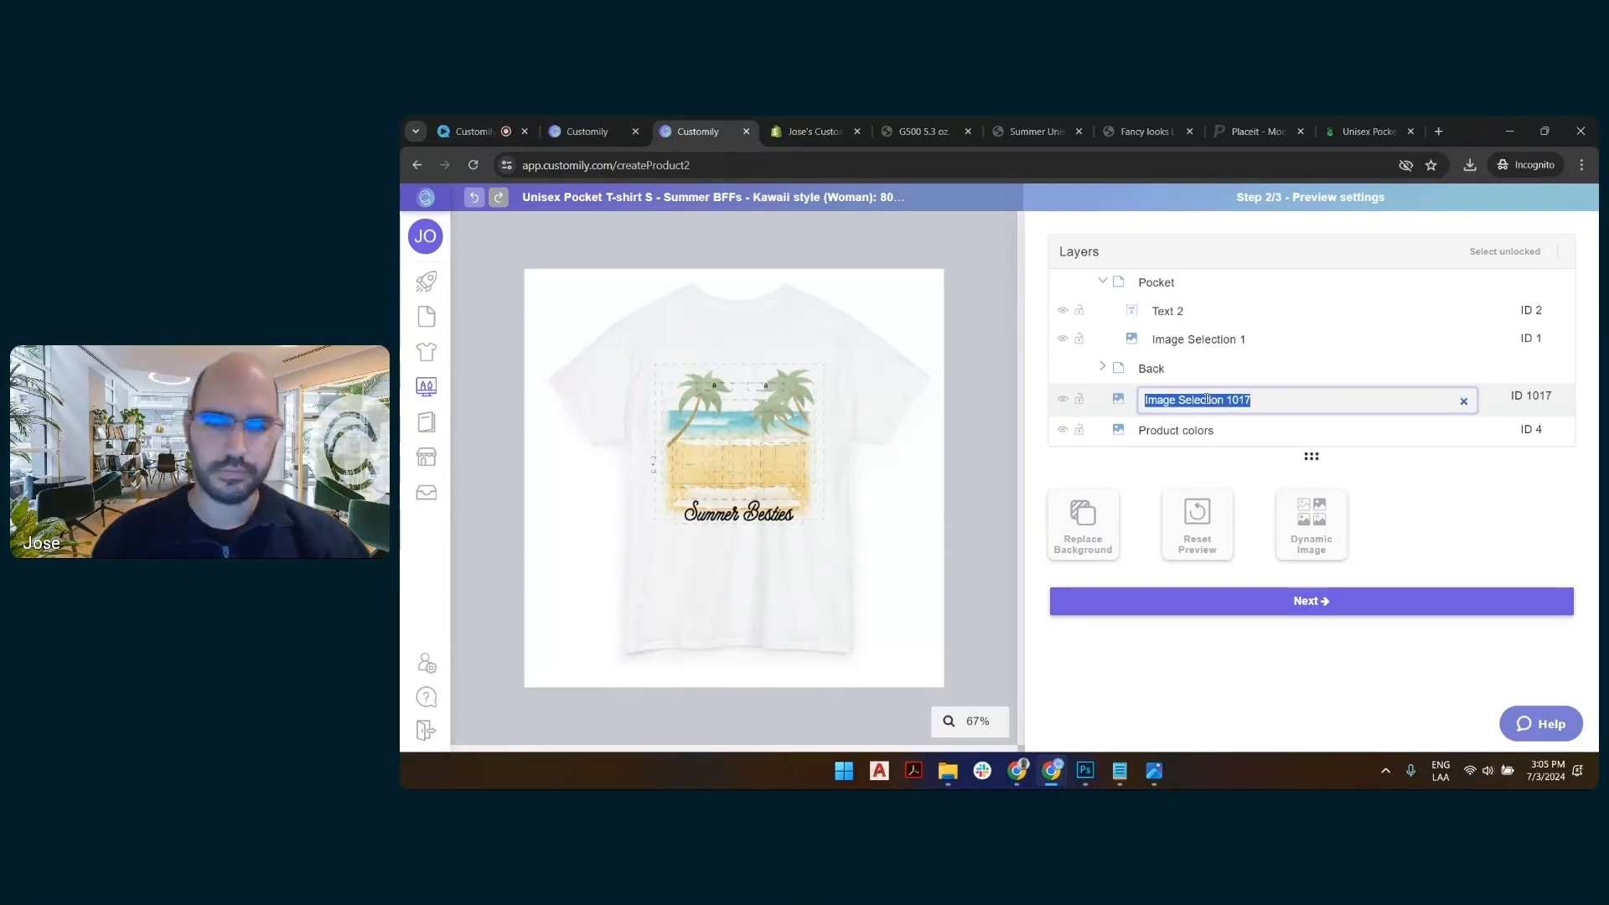
type("New")
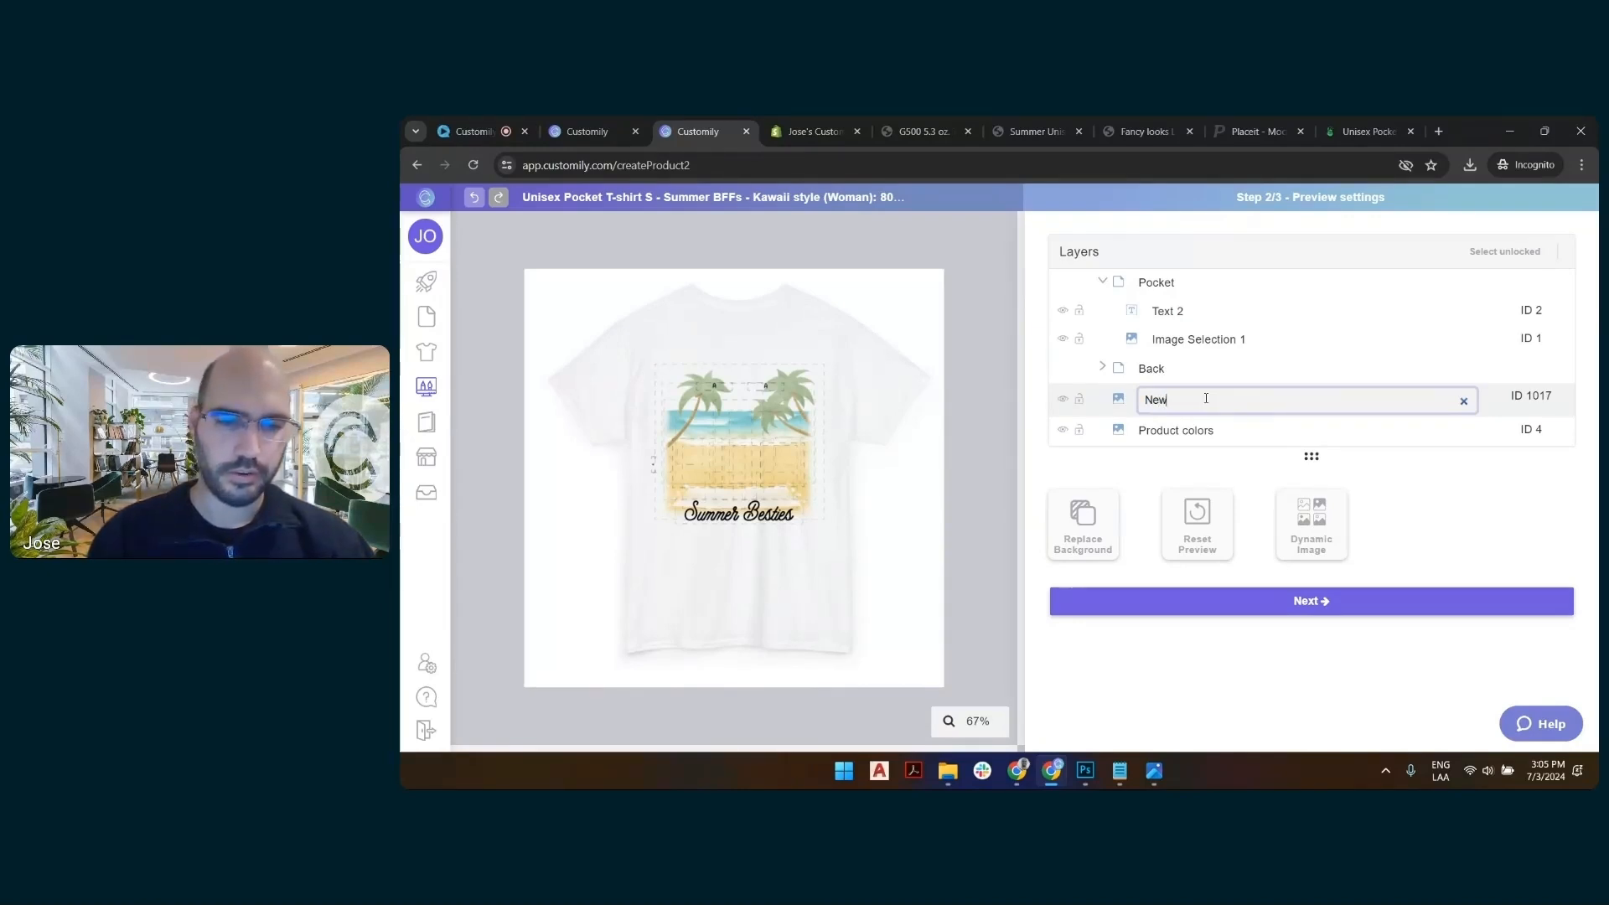
type(" product color")
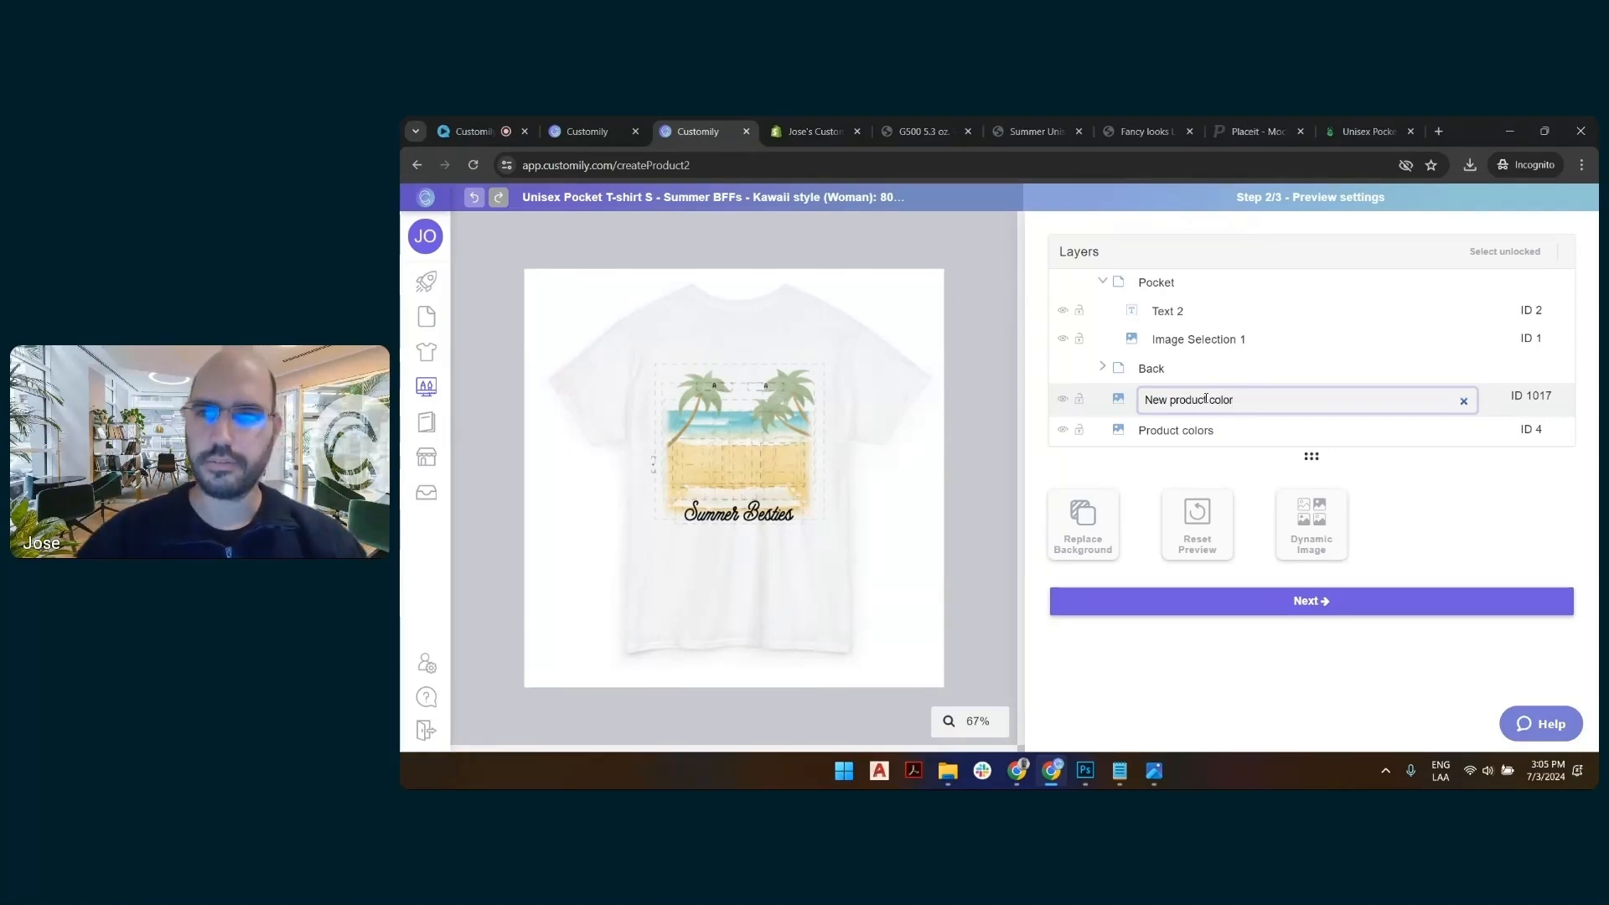
key("Return")
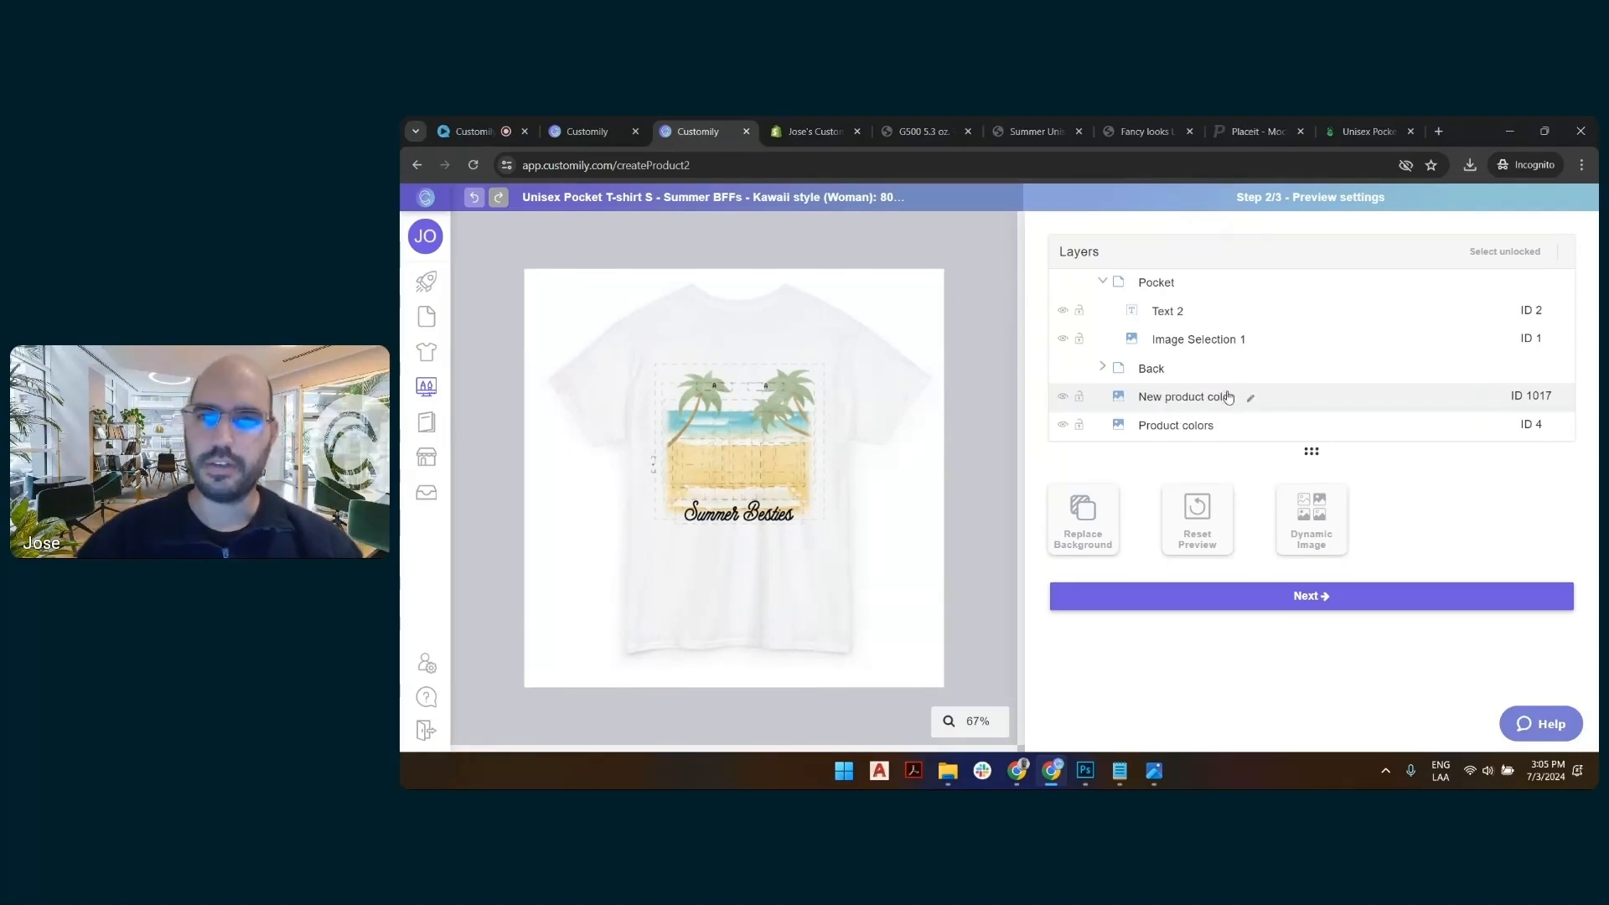
left_click(1215, 398)
left_click(1075, 563)
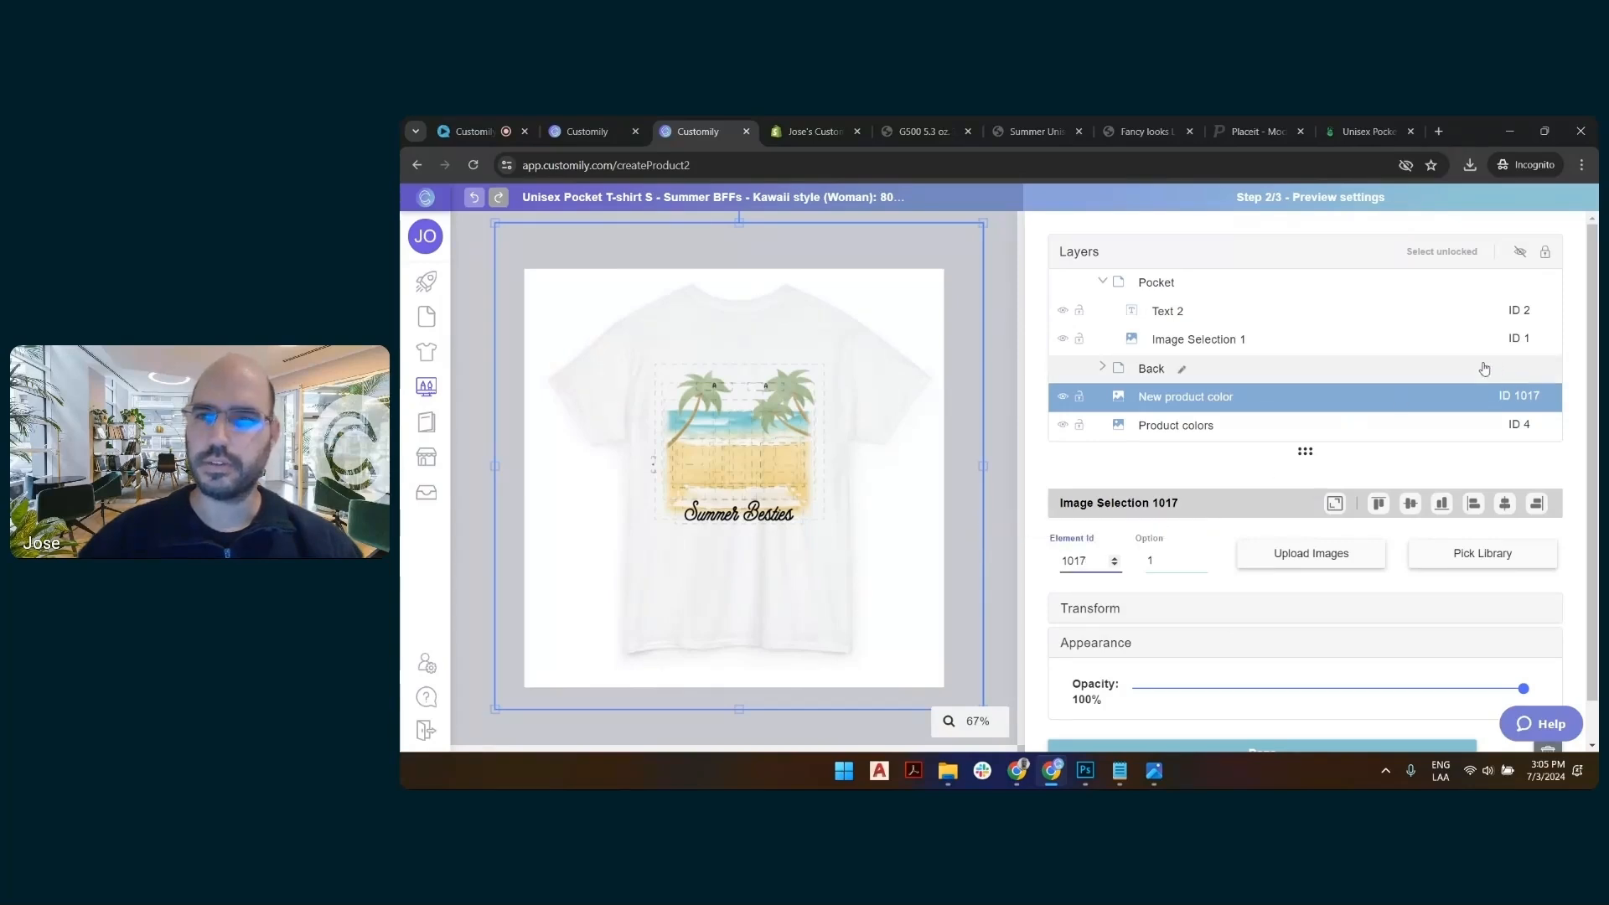
left_click(1003, 319)
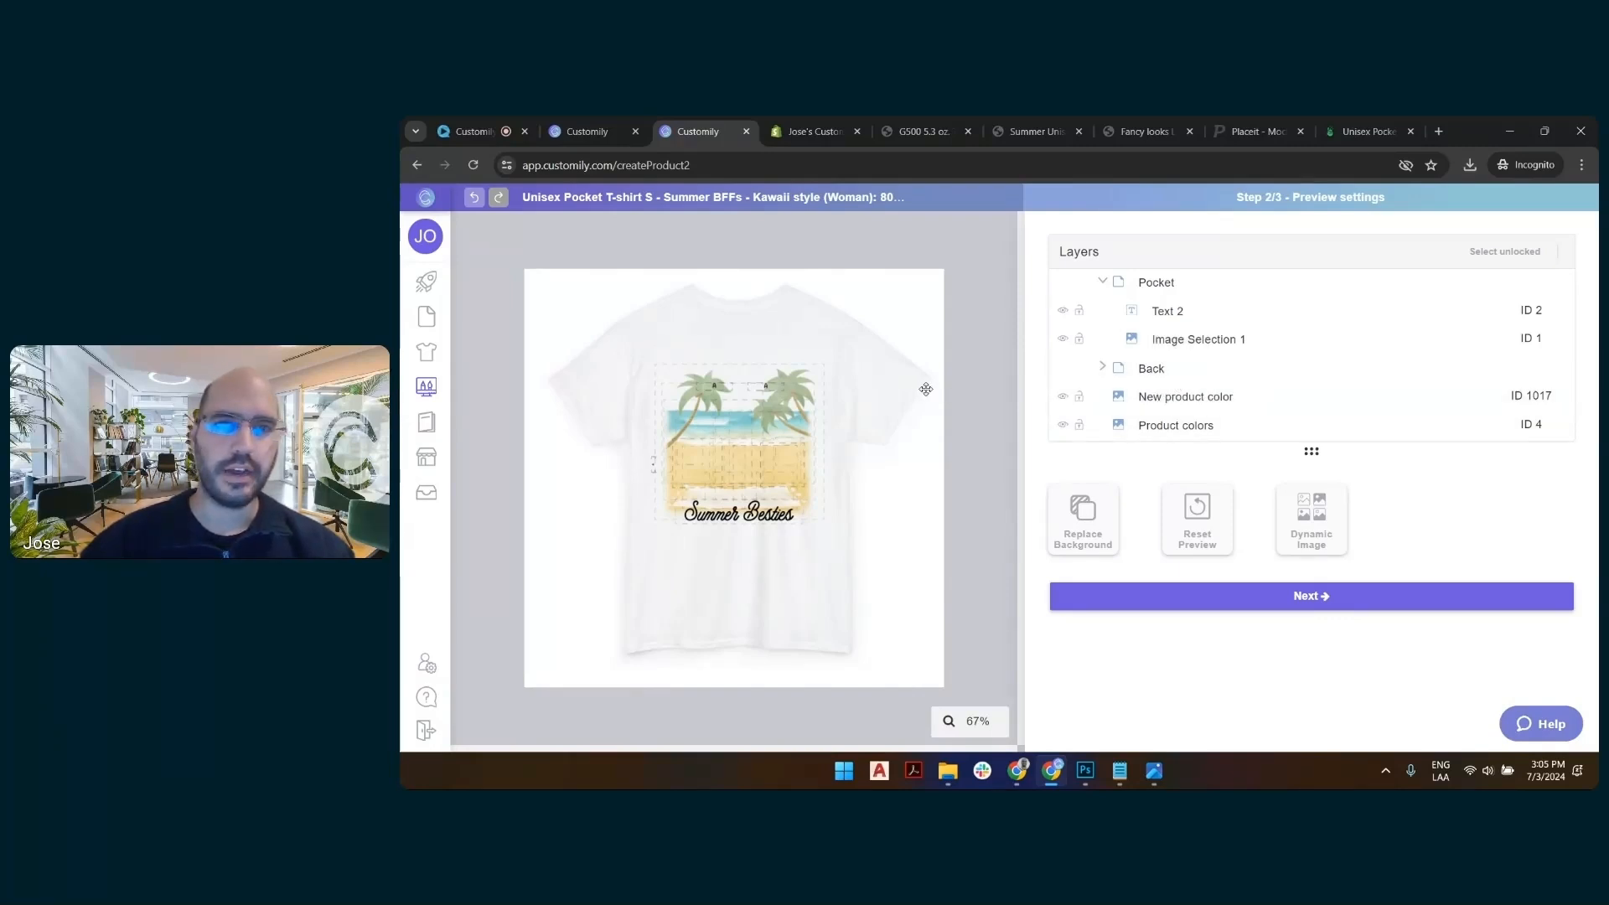
Add a dynamic image element to the preview and rename its layer as Pocket view
left_click(1299, 521)
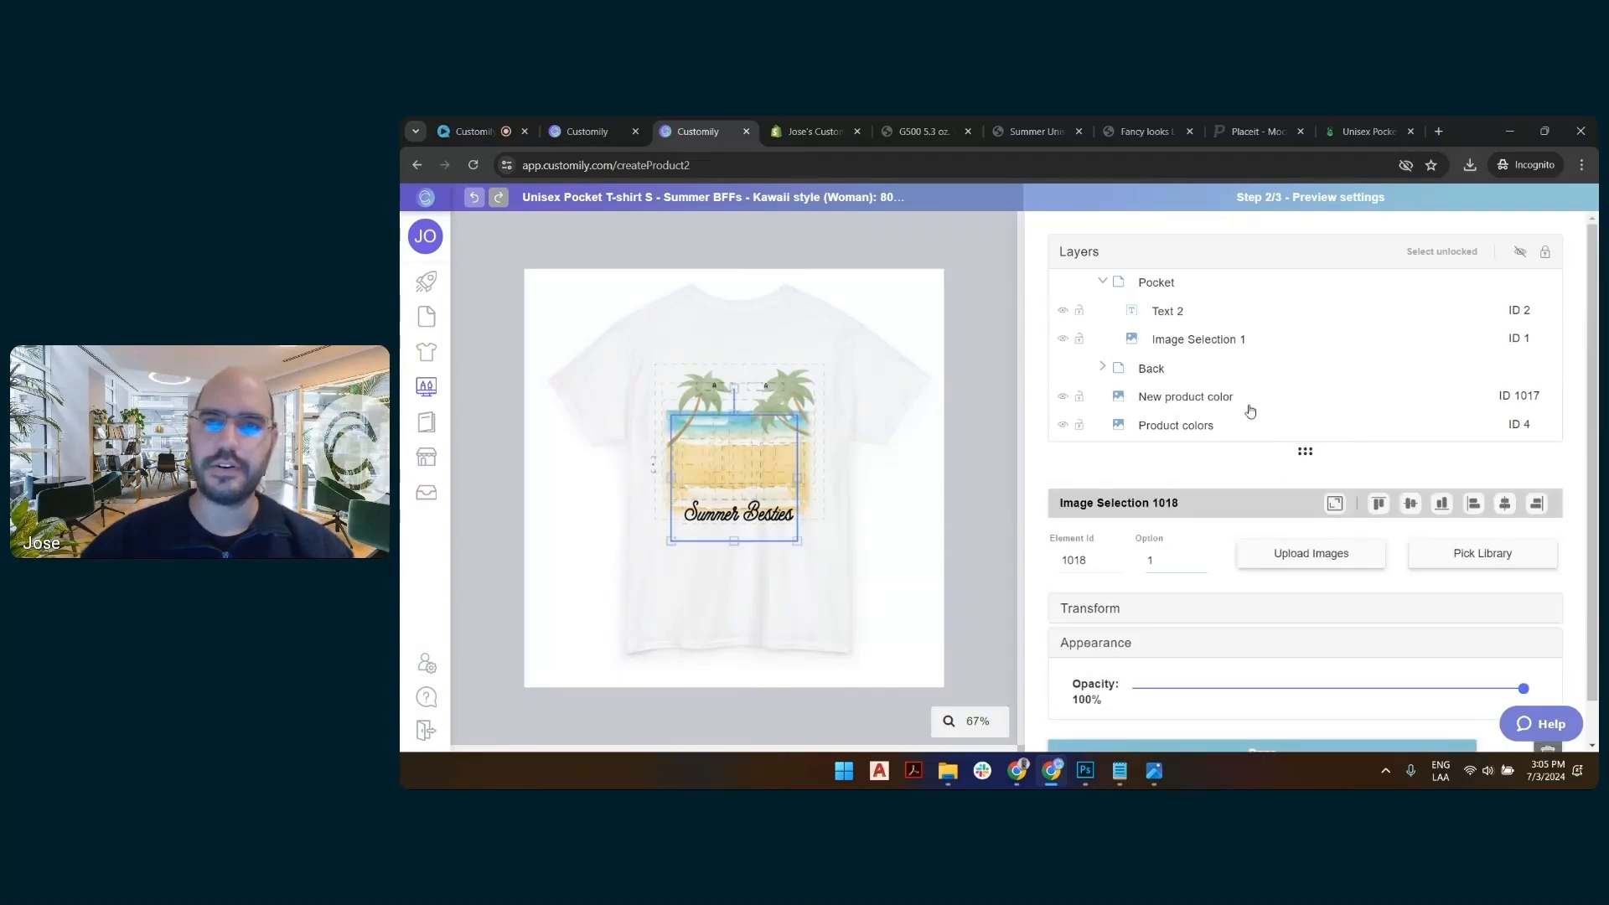
left_click(1267, 288)
type("Pocket view")
key("Return")
Upload LS pocket closeup.png as the image for the Pocket view layer
left_click(1344, 583)
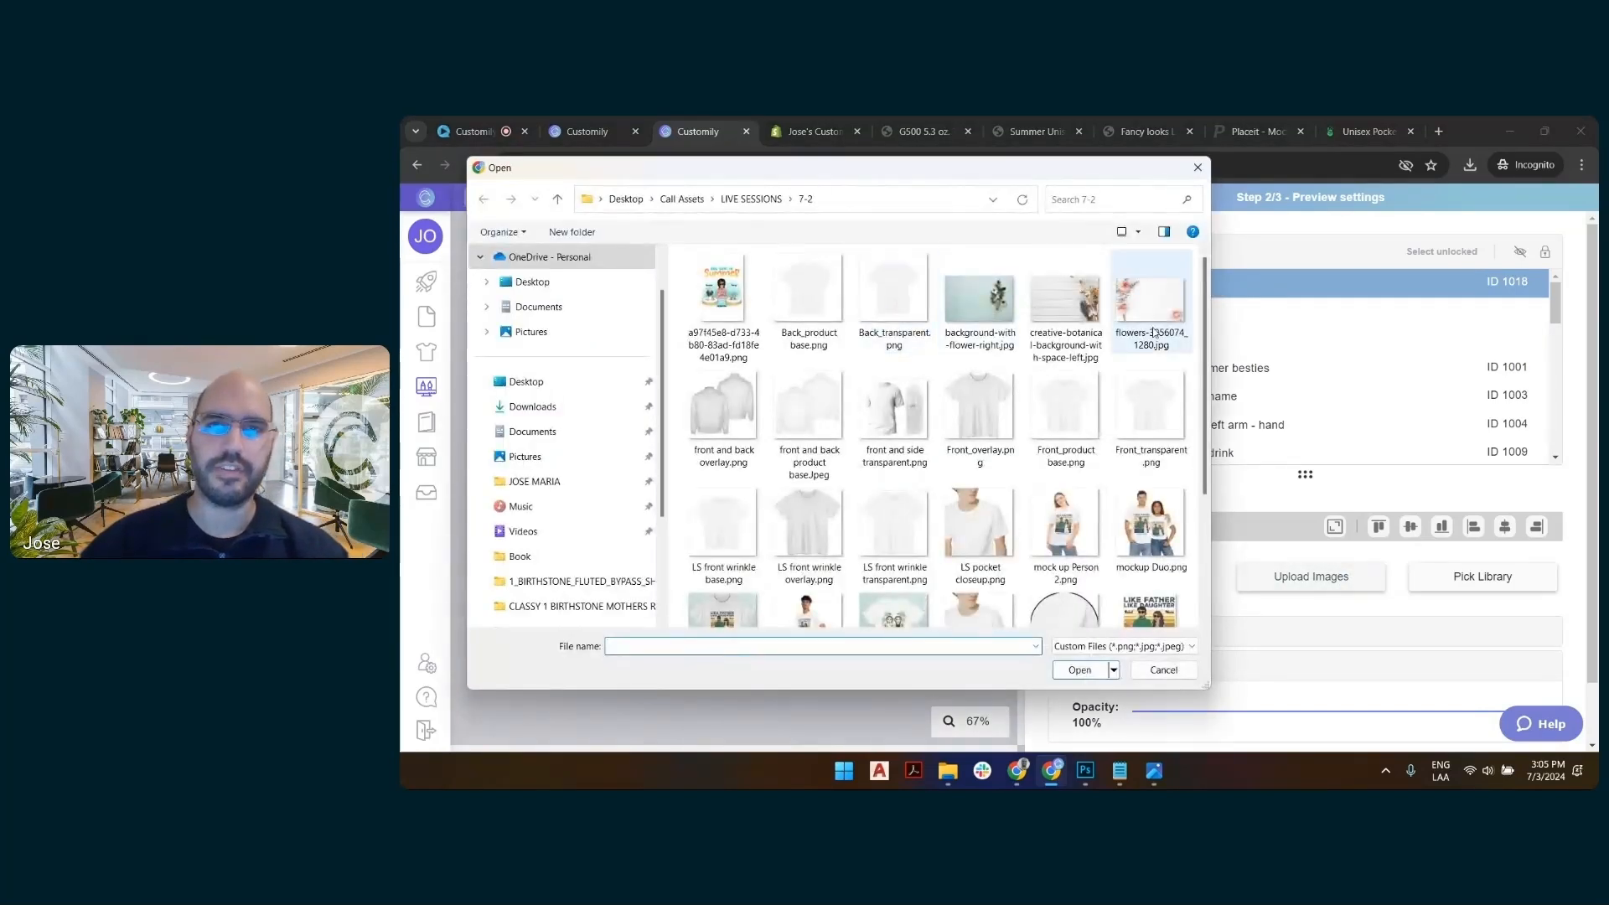
double_click(967, 526)
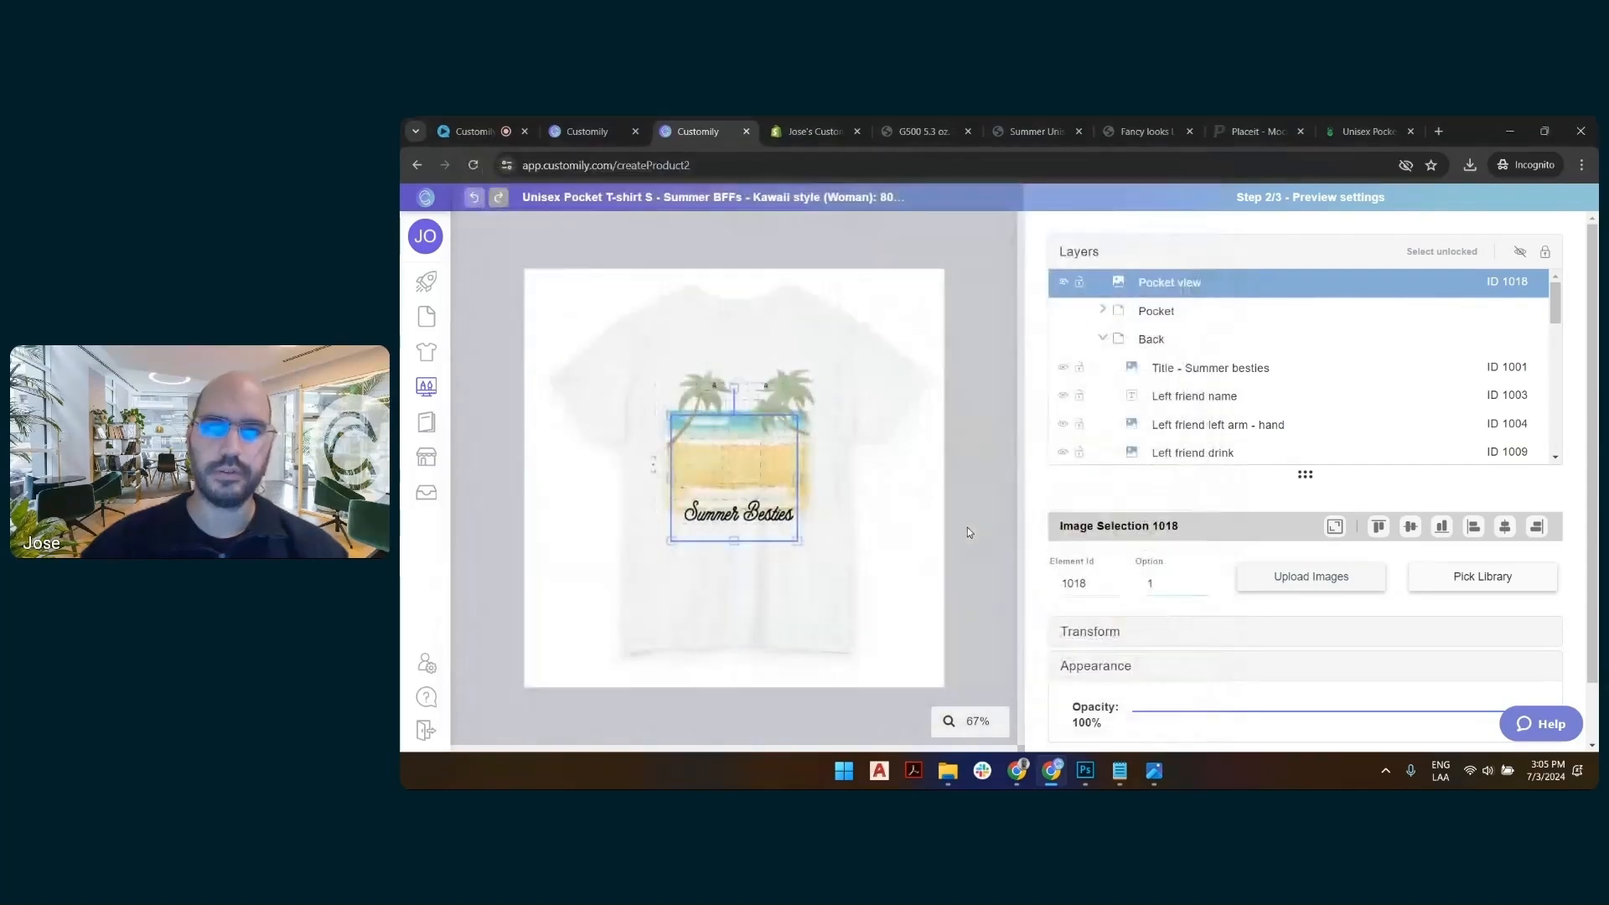
left_click(1364, 504)
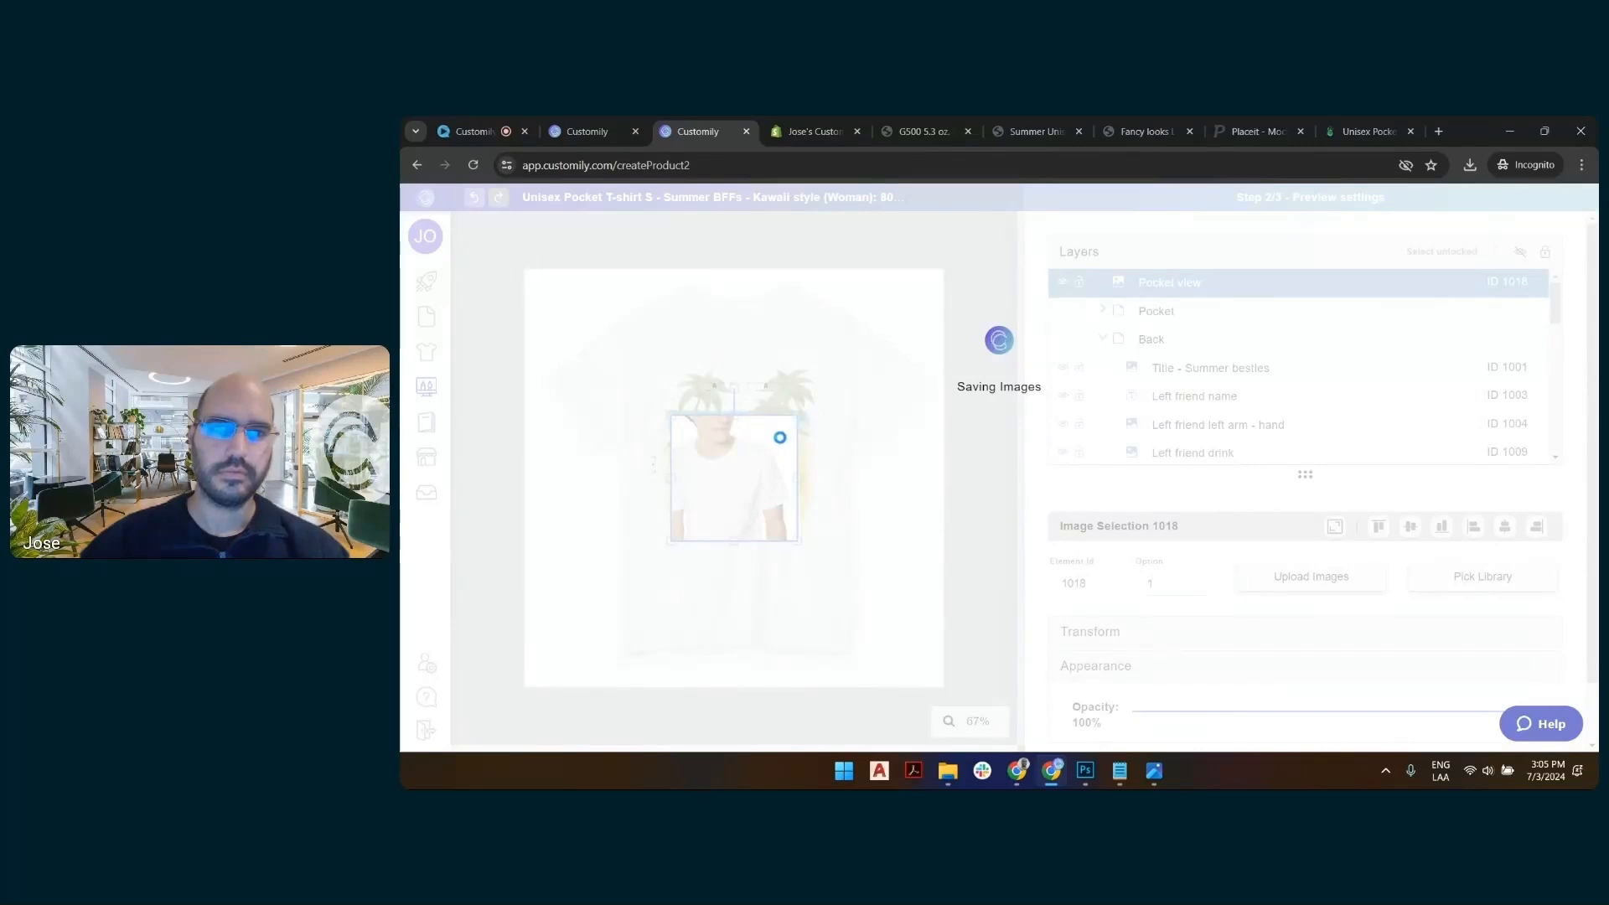
Align the Pocket view image to the lower-left corner of the preview and enlarge it moderately without covering the back design
left_click_drag(780, 437, 642, 575)
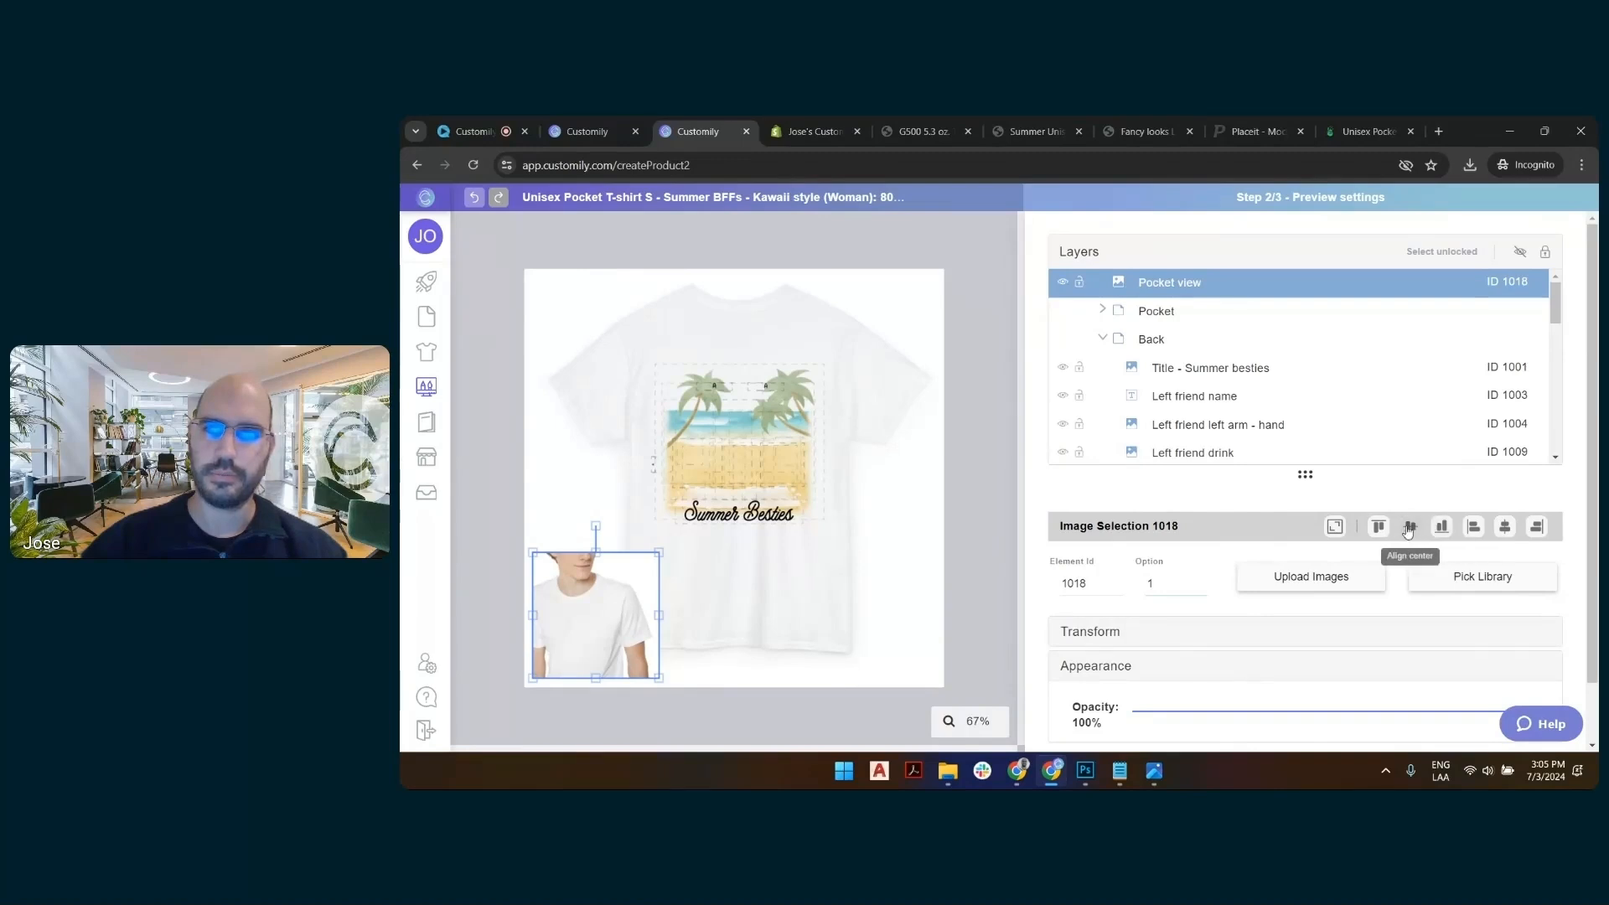
left_click(1442, 528)
left_click(1473, 528)
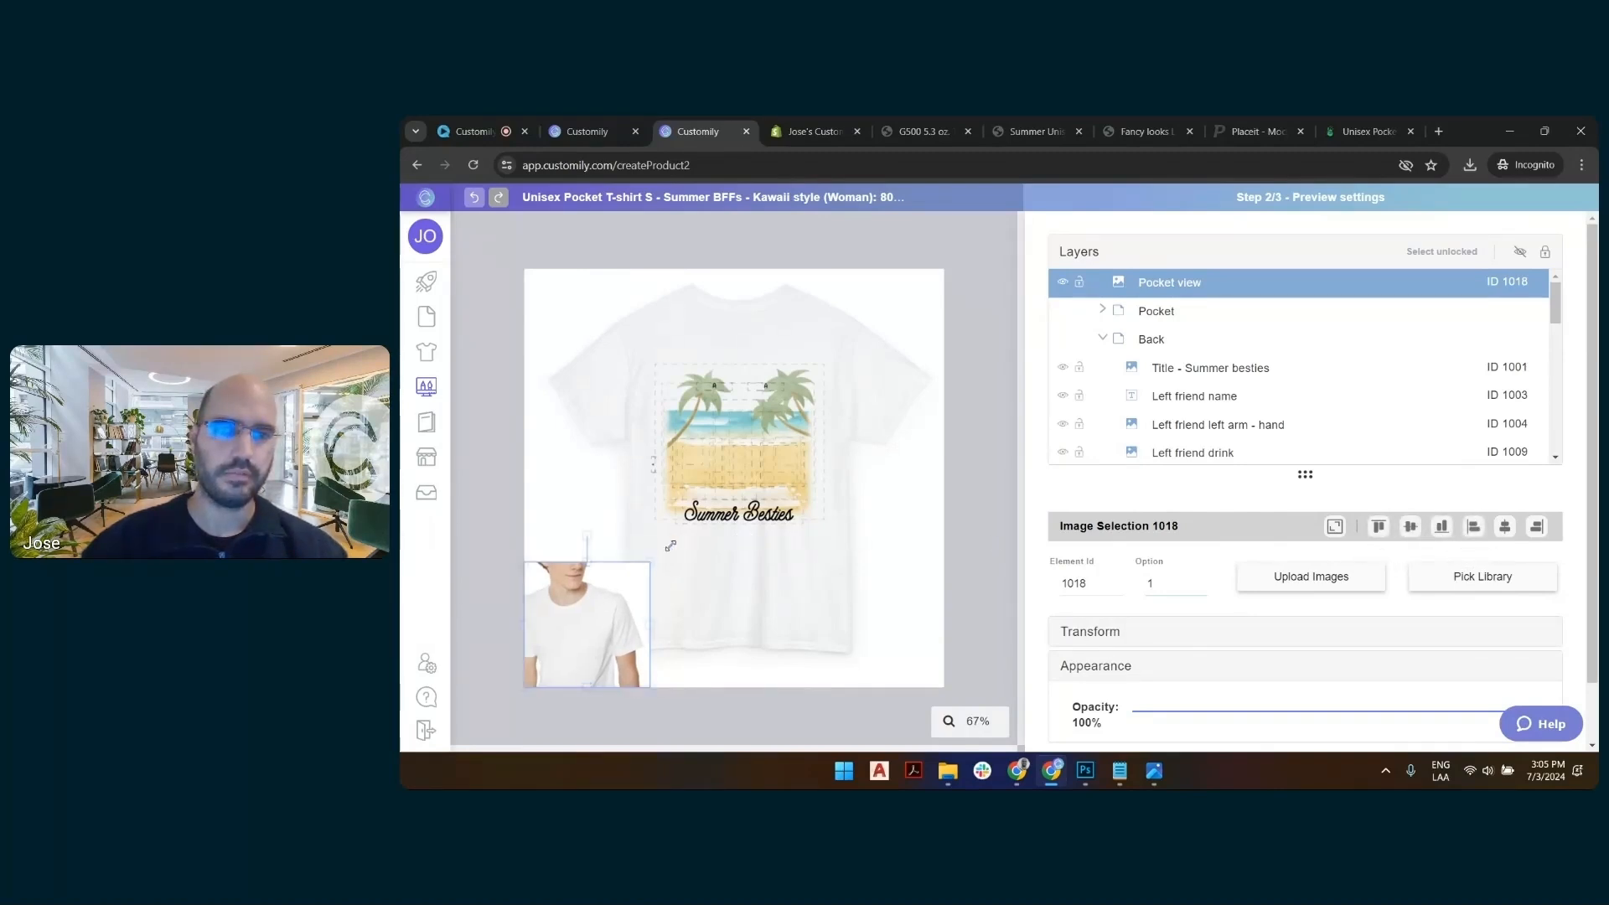
left_click_drag(651, 561, 732, 481)
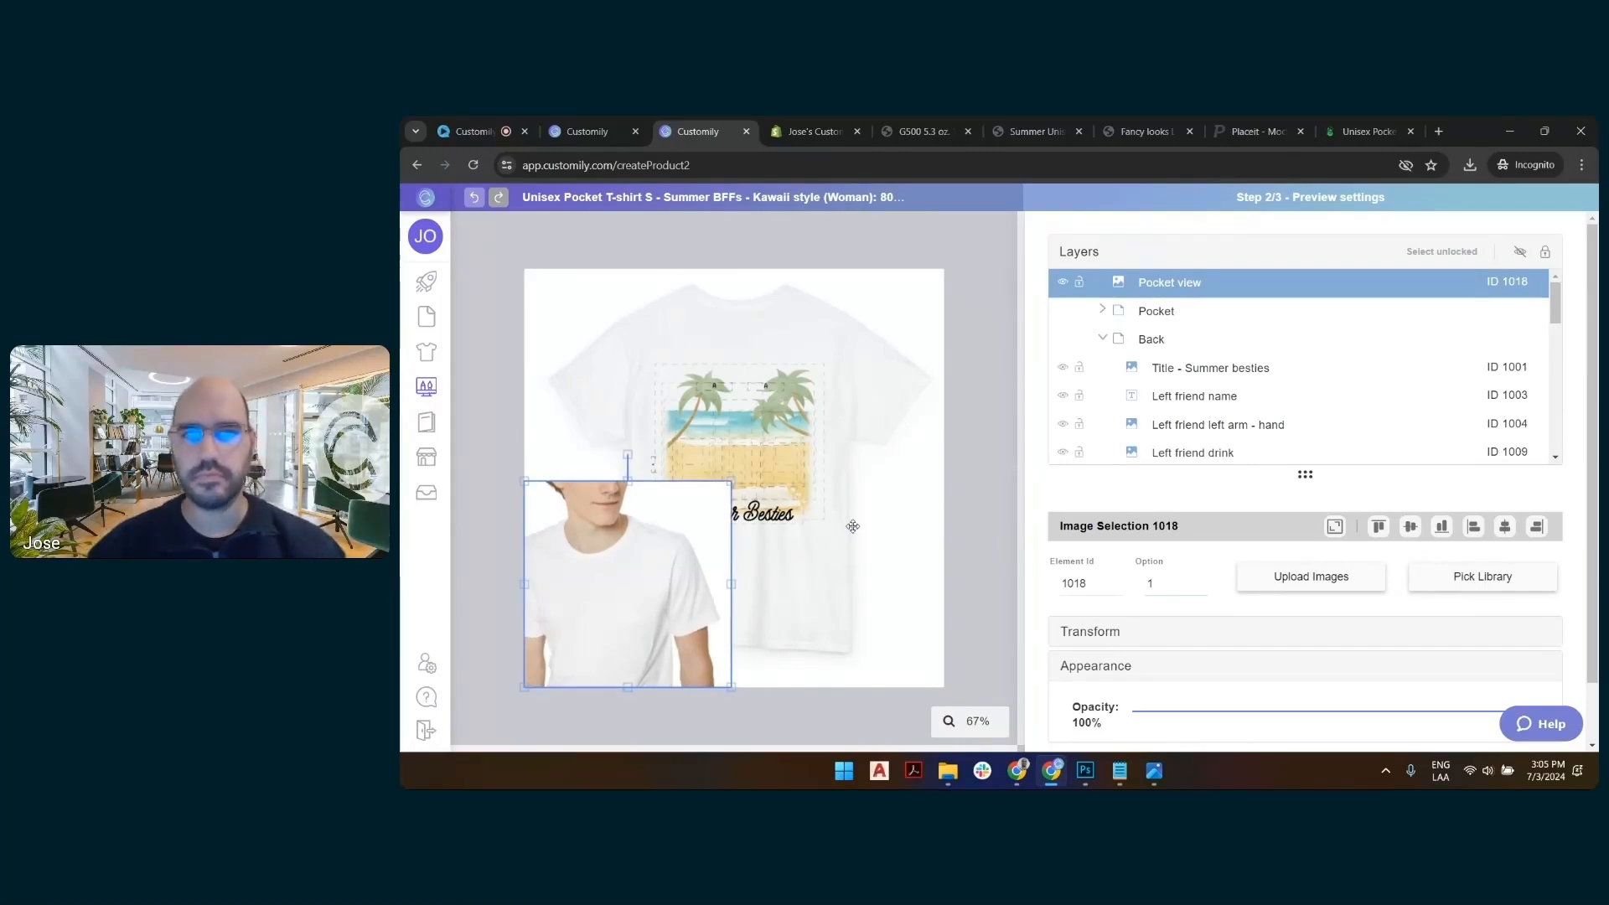
left_click_drag(732, 482, 672, 525)
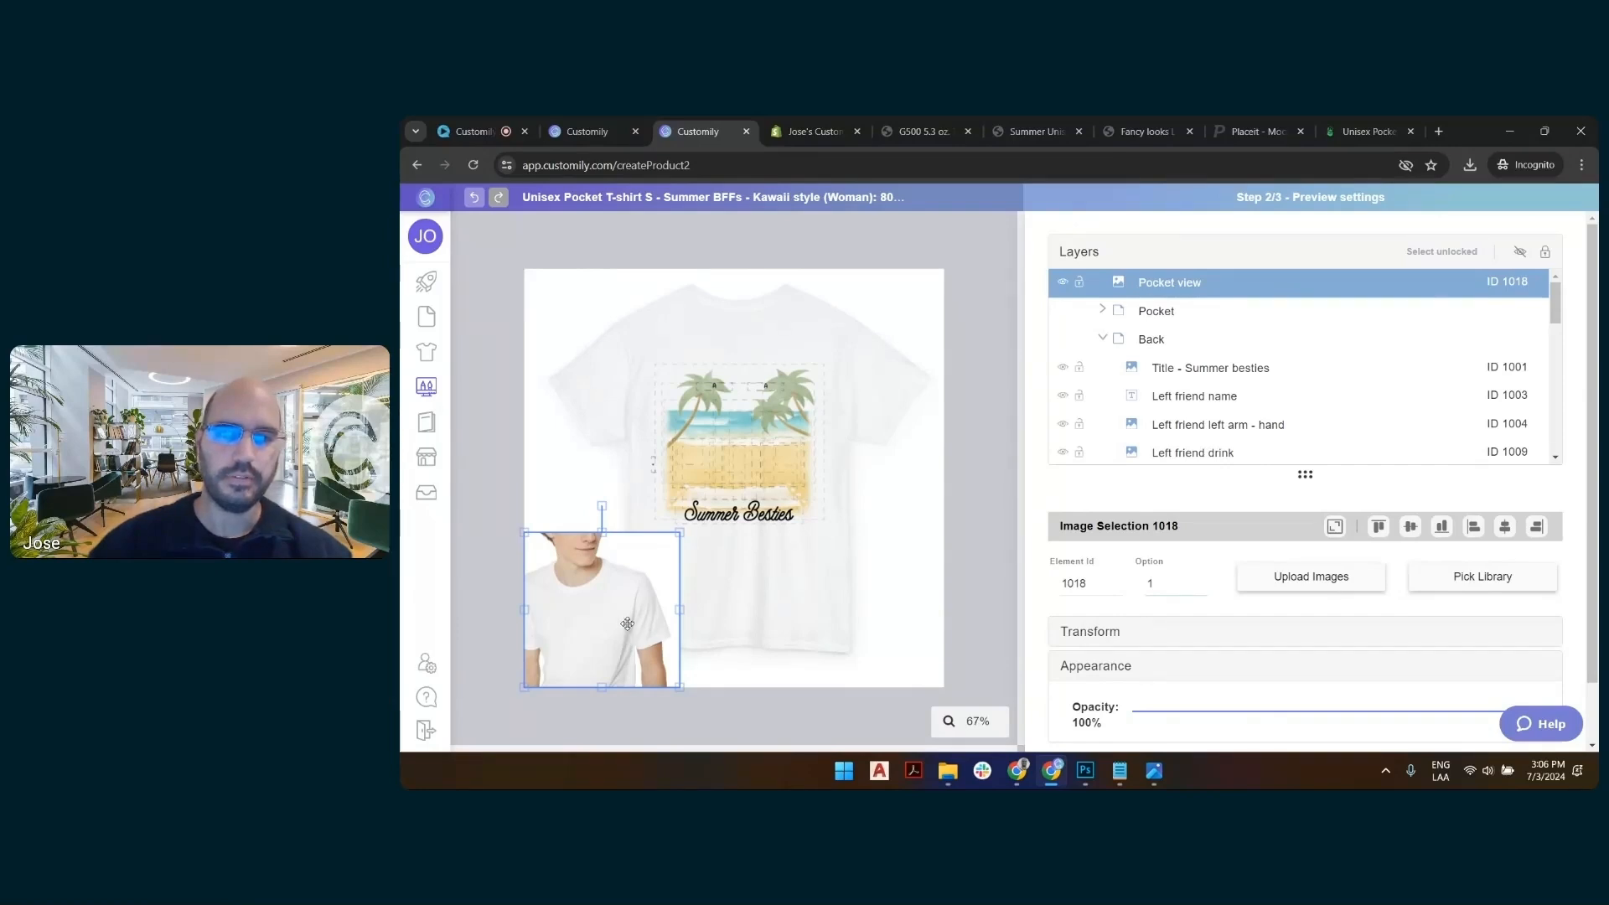
left_click(726, 714)
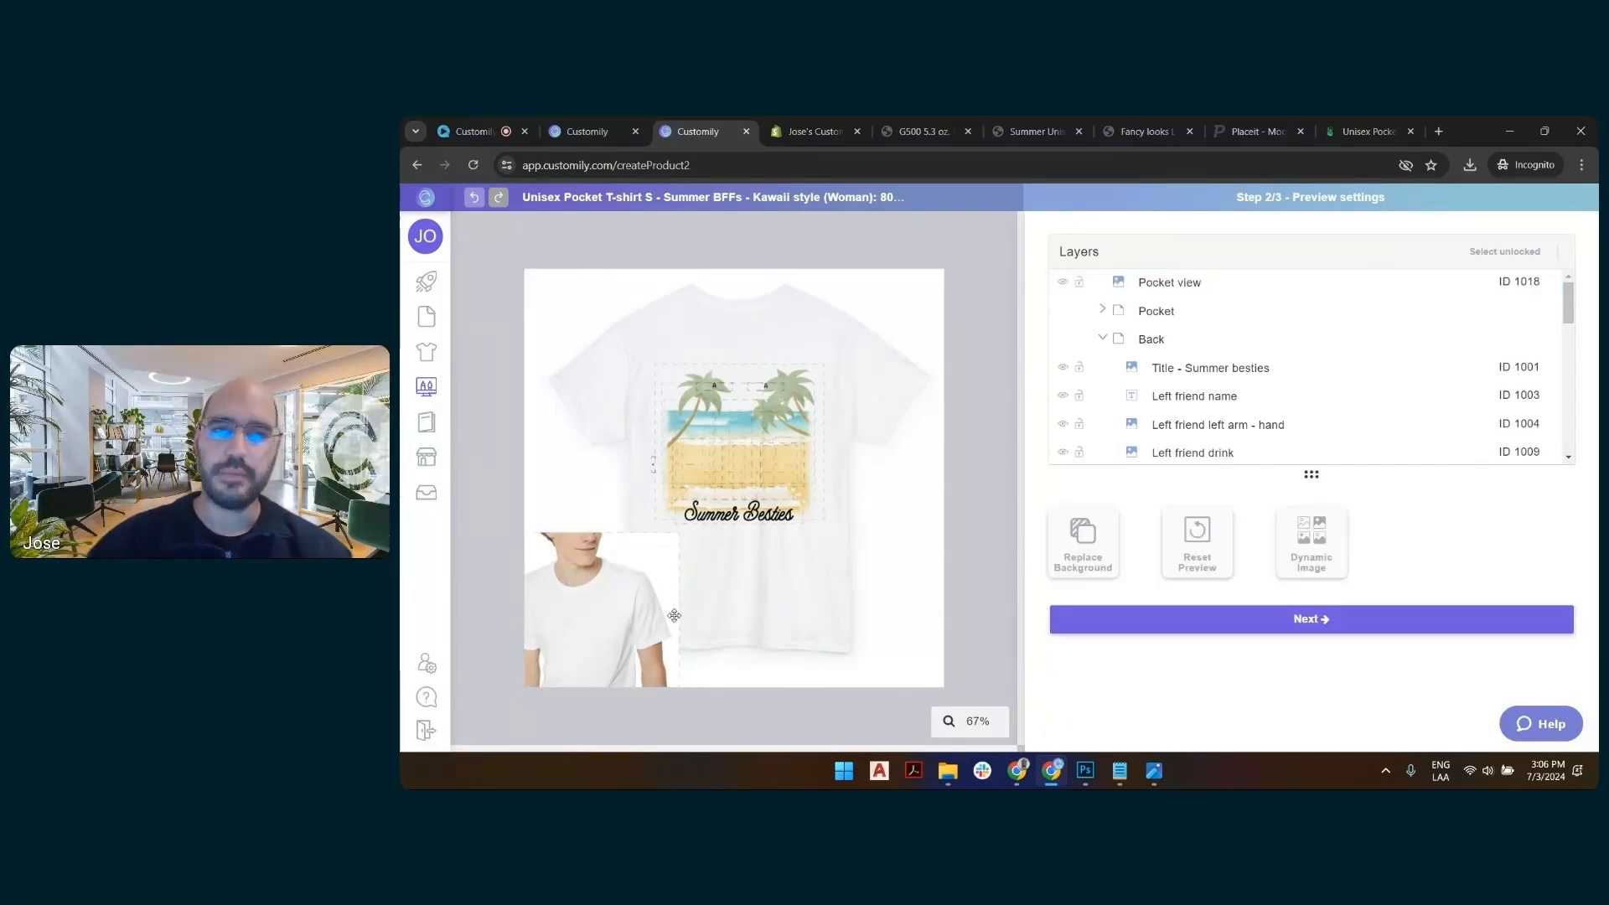
Switch to Photopea, close LS front wrinkle base.psd without saving, and open LS pocket closeup.png from the computer
left_click(843, 770)
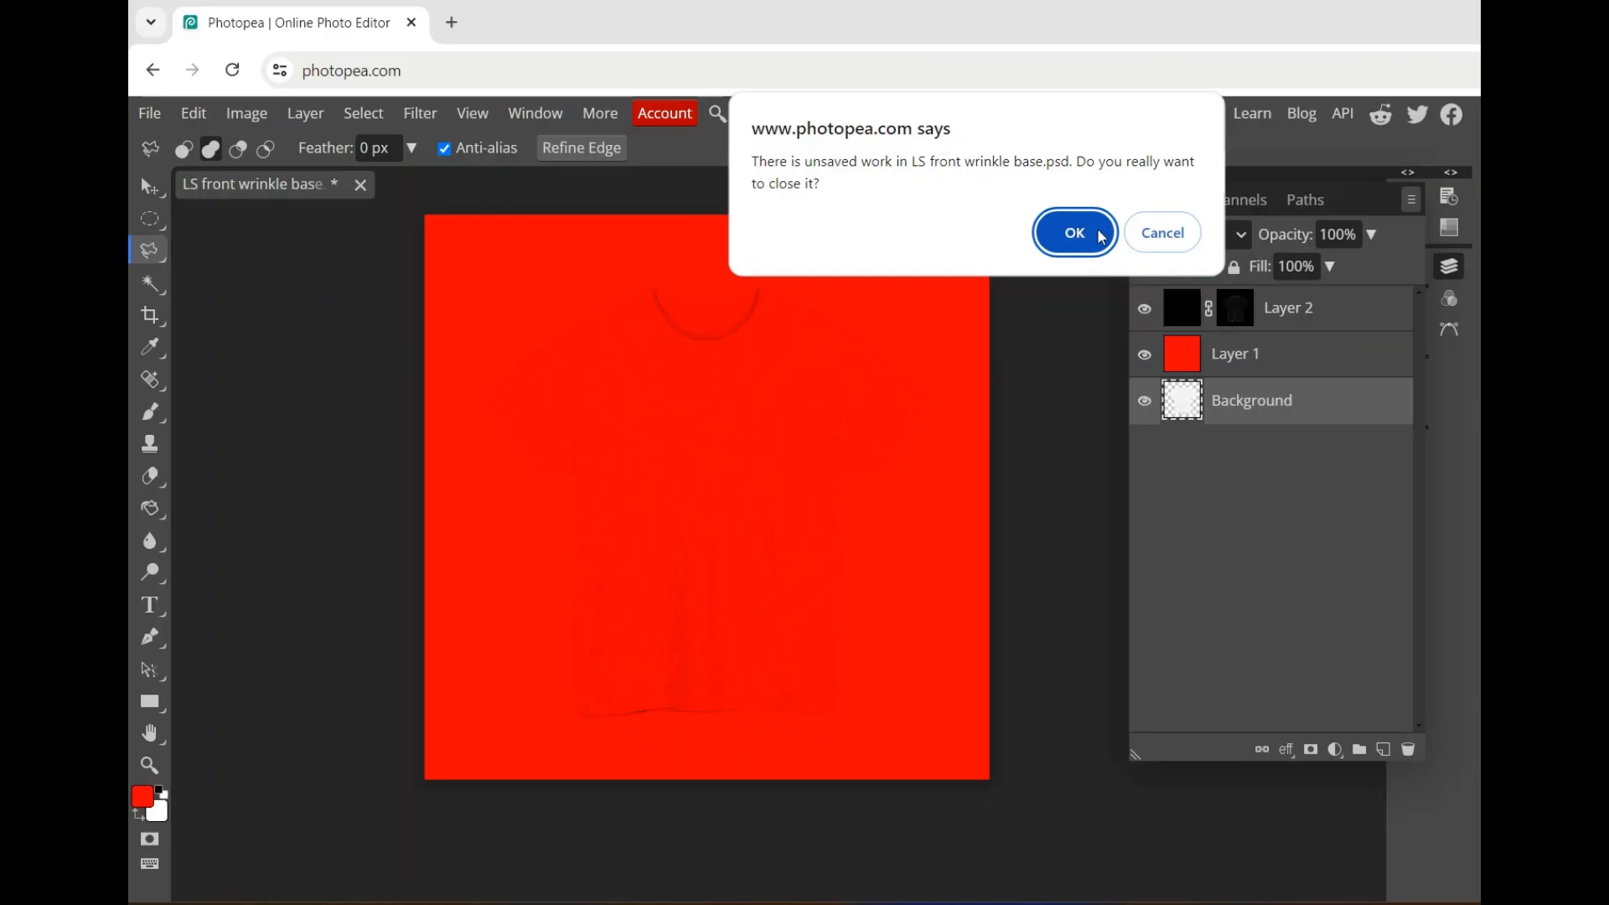
left_click(1100, 235)
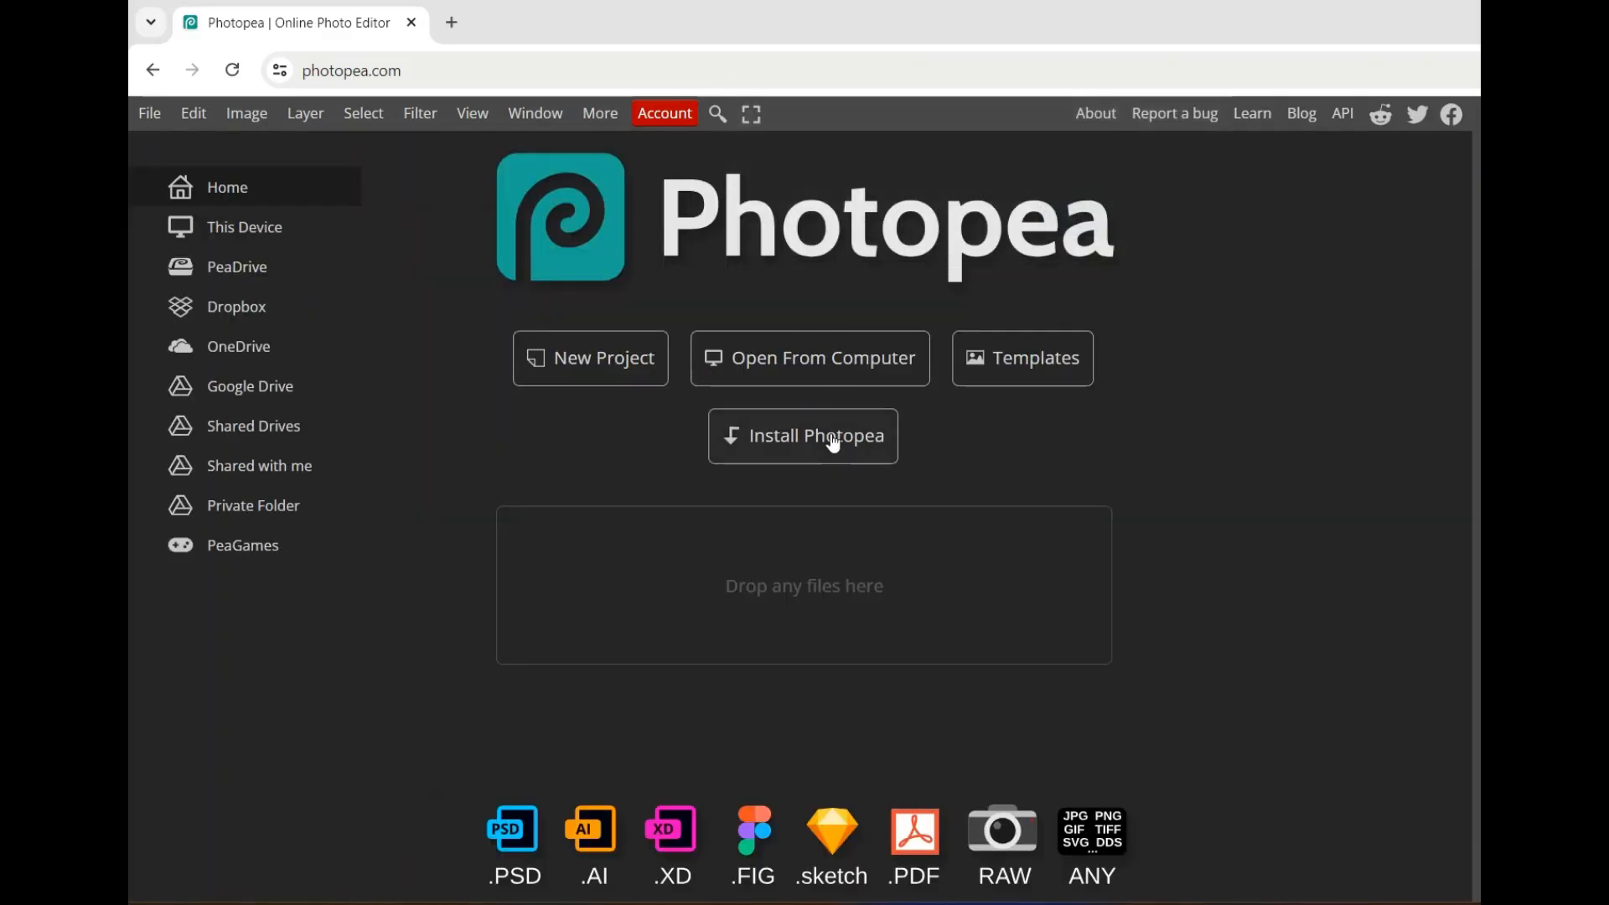
left_click(825, 363)
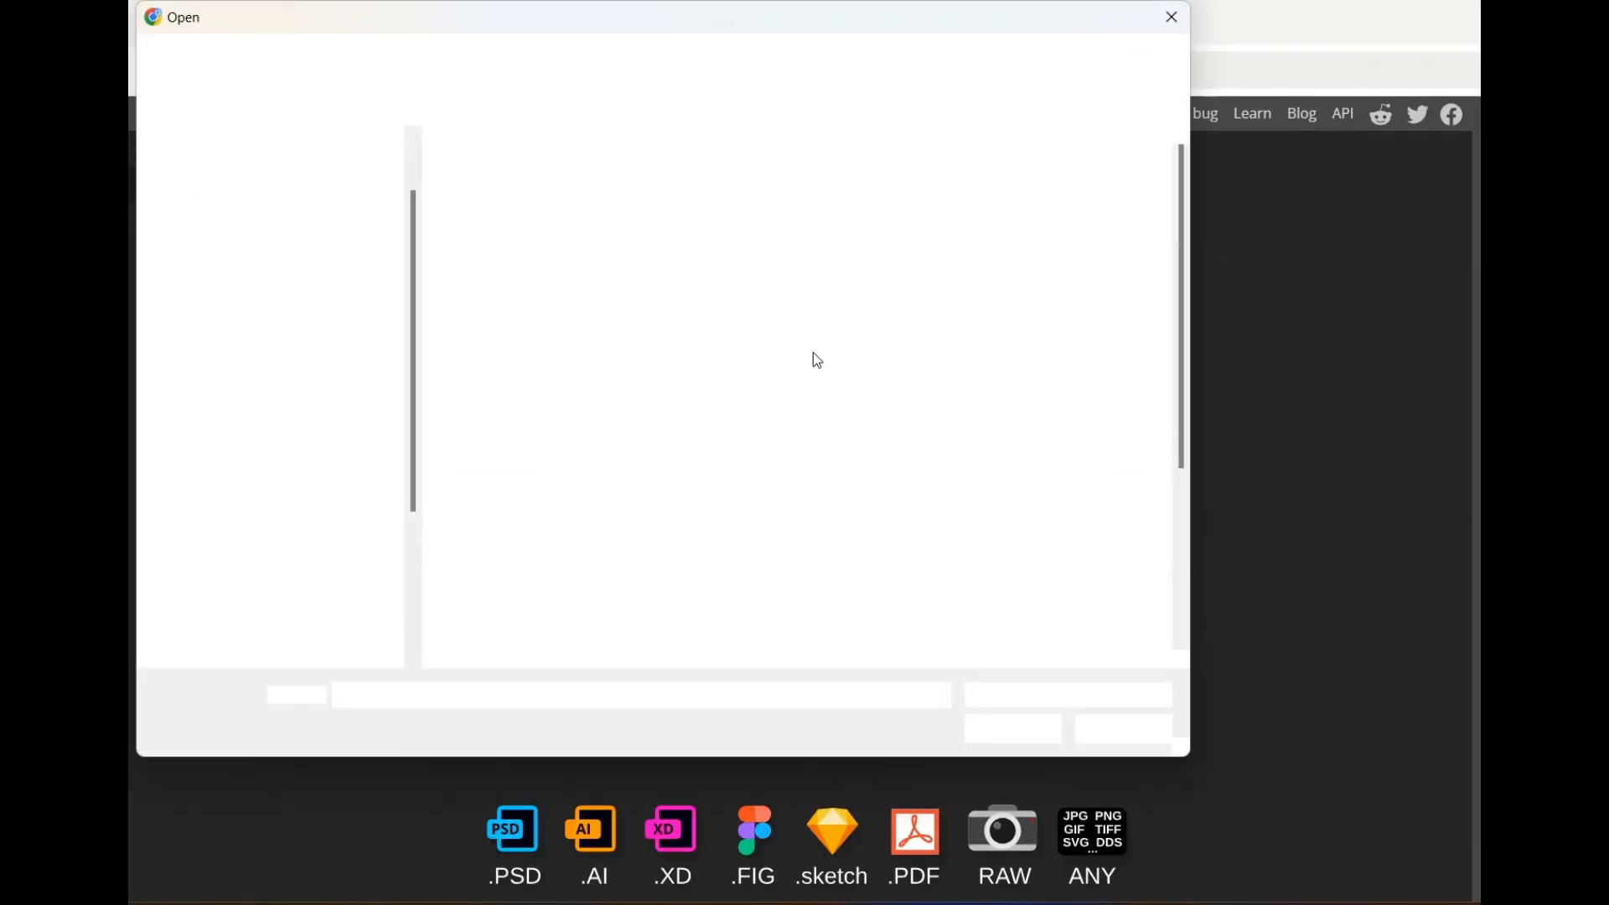
left_click(987, 536)
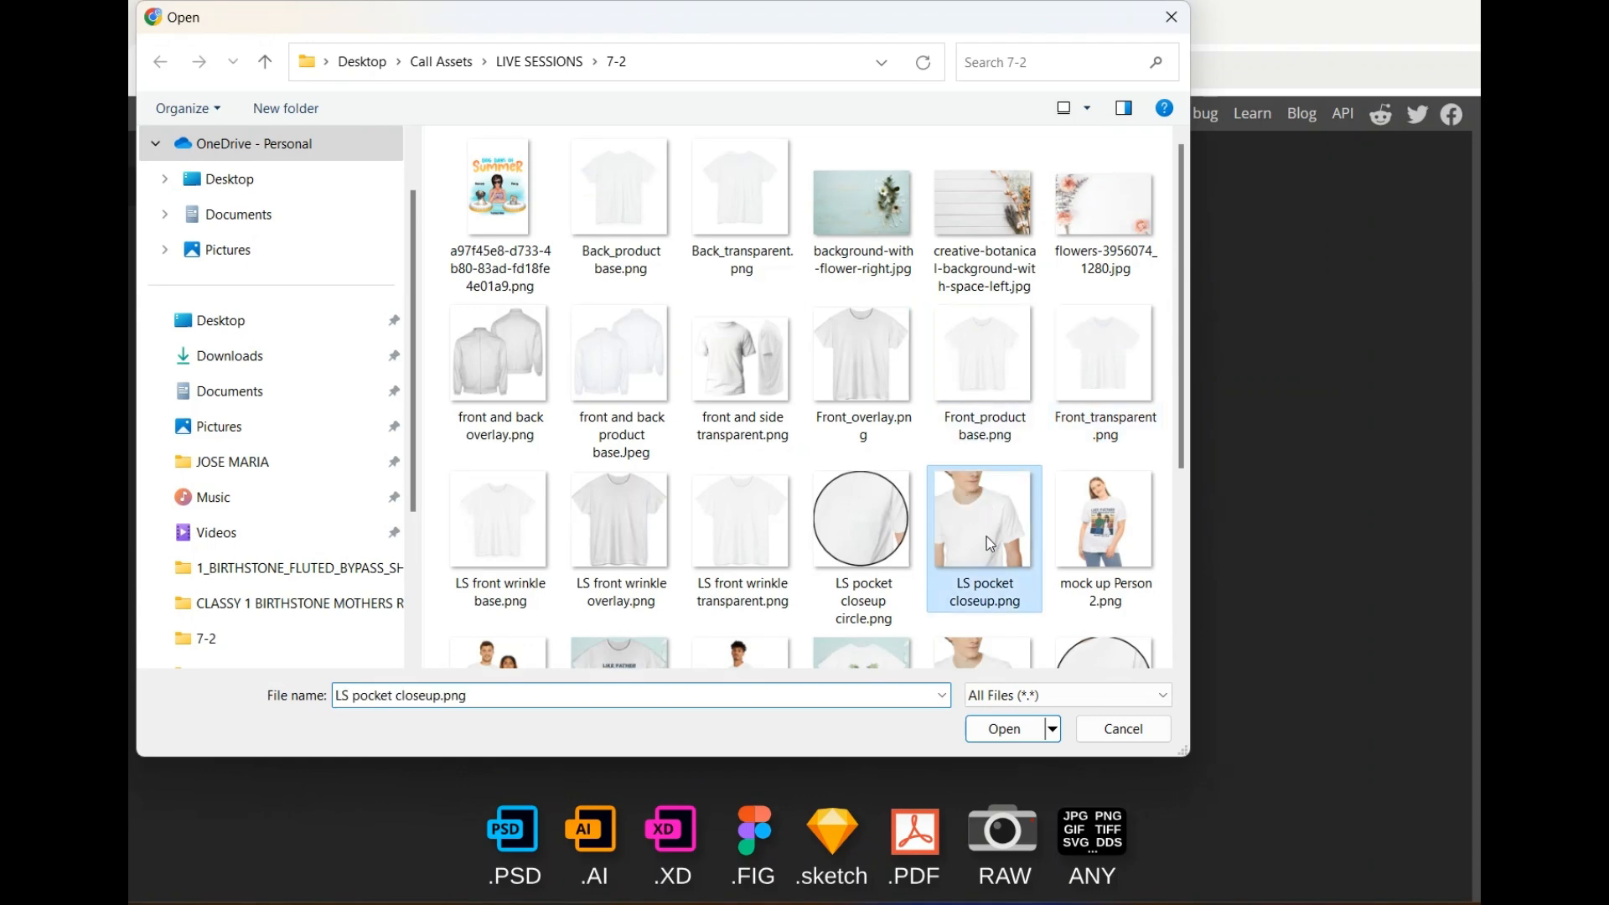
double_click(989, 546)
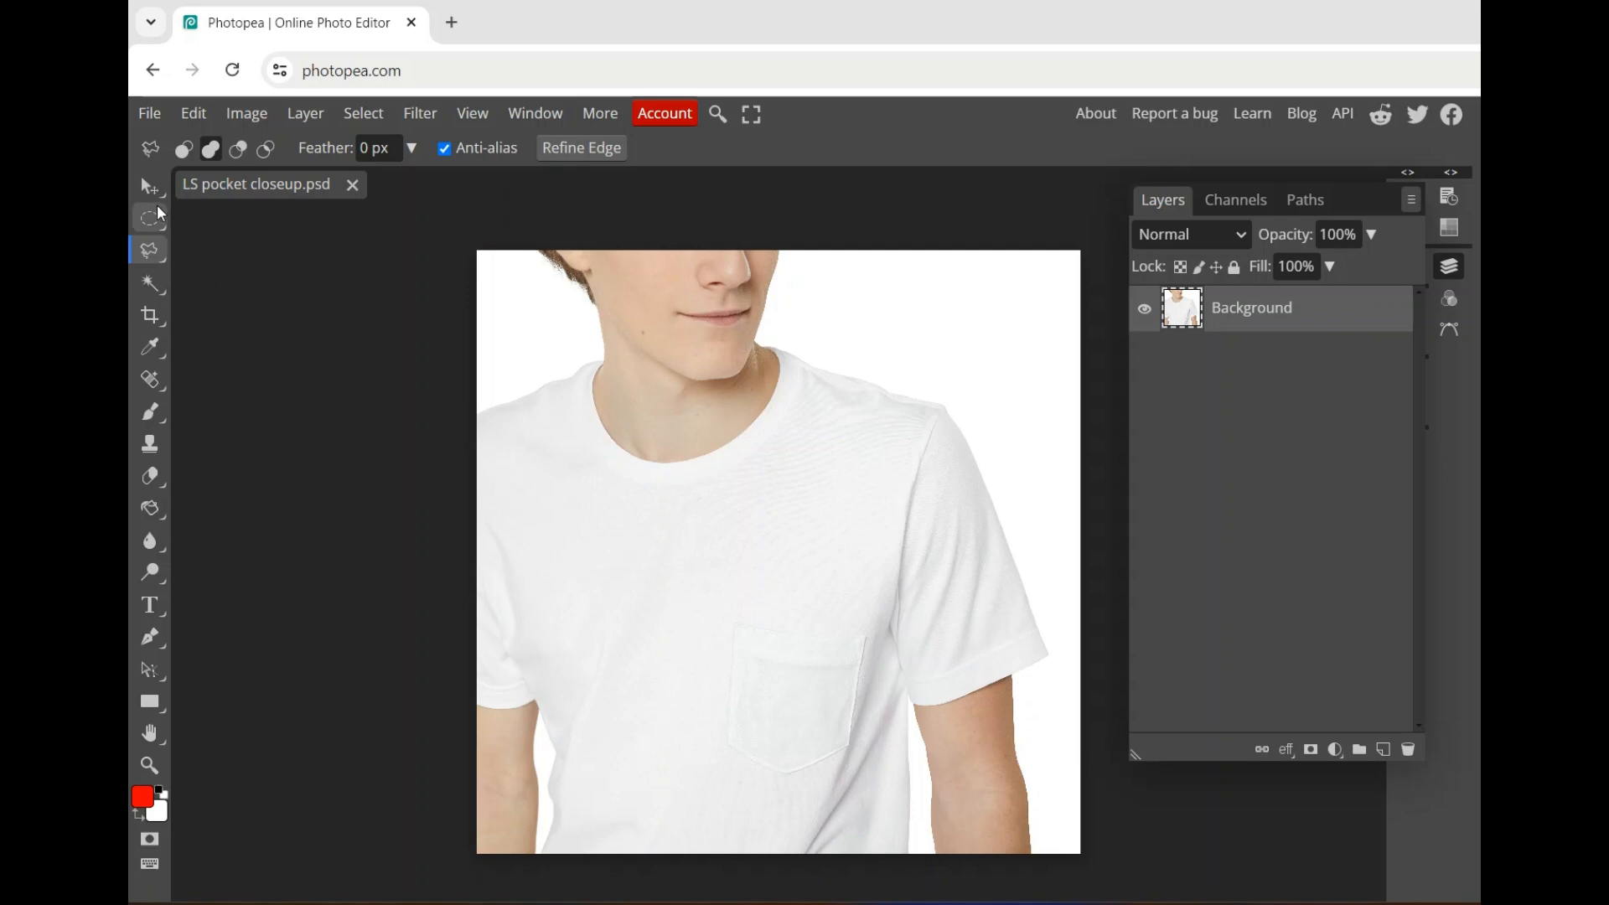
Scale the Background layer to about 172% and reposition it so the shirt pocket sits near the middle of the canvas
left_click(148, 187)
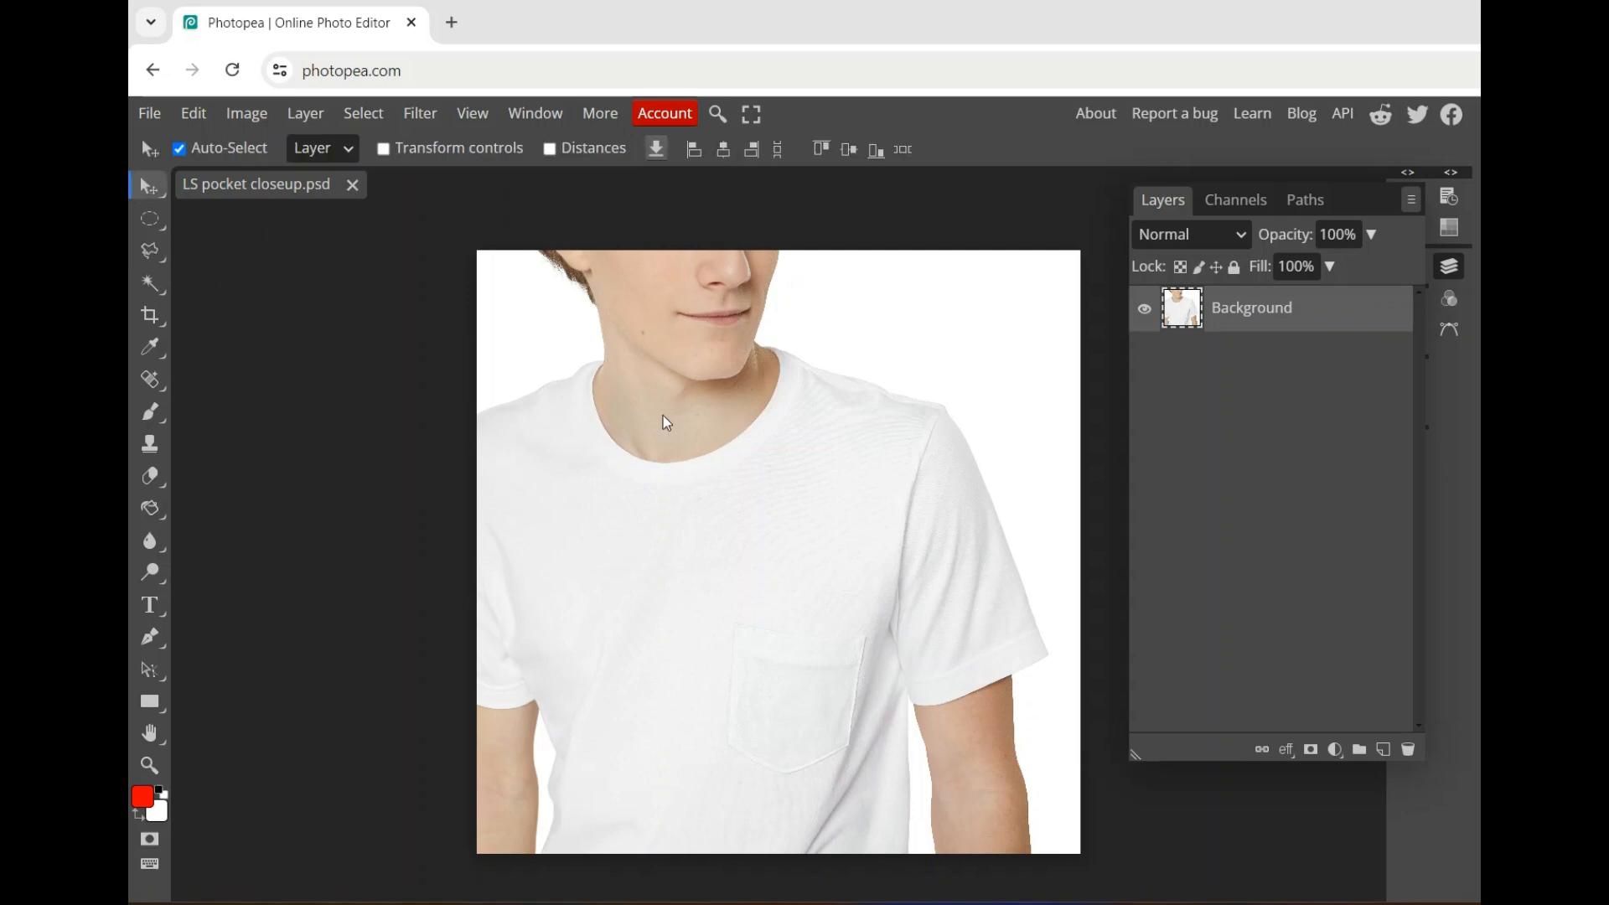
left_click(382, 149)
left_click_drag(476, 246, 161, 22)
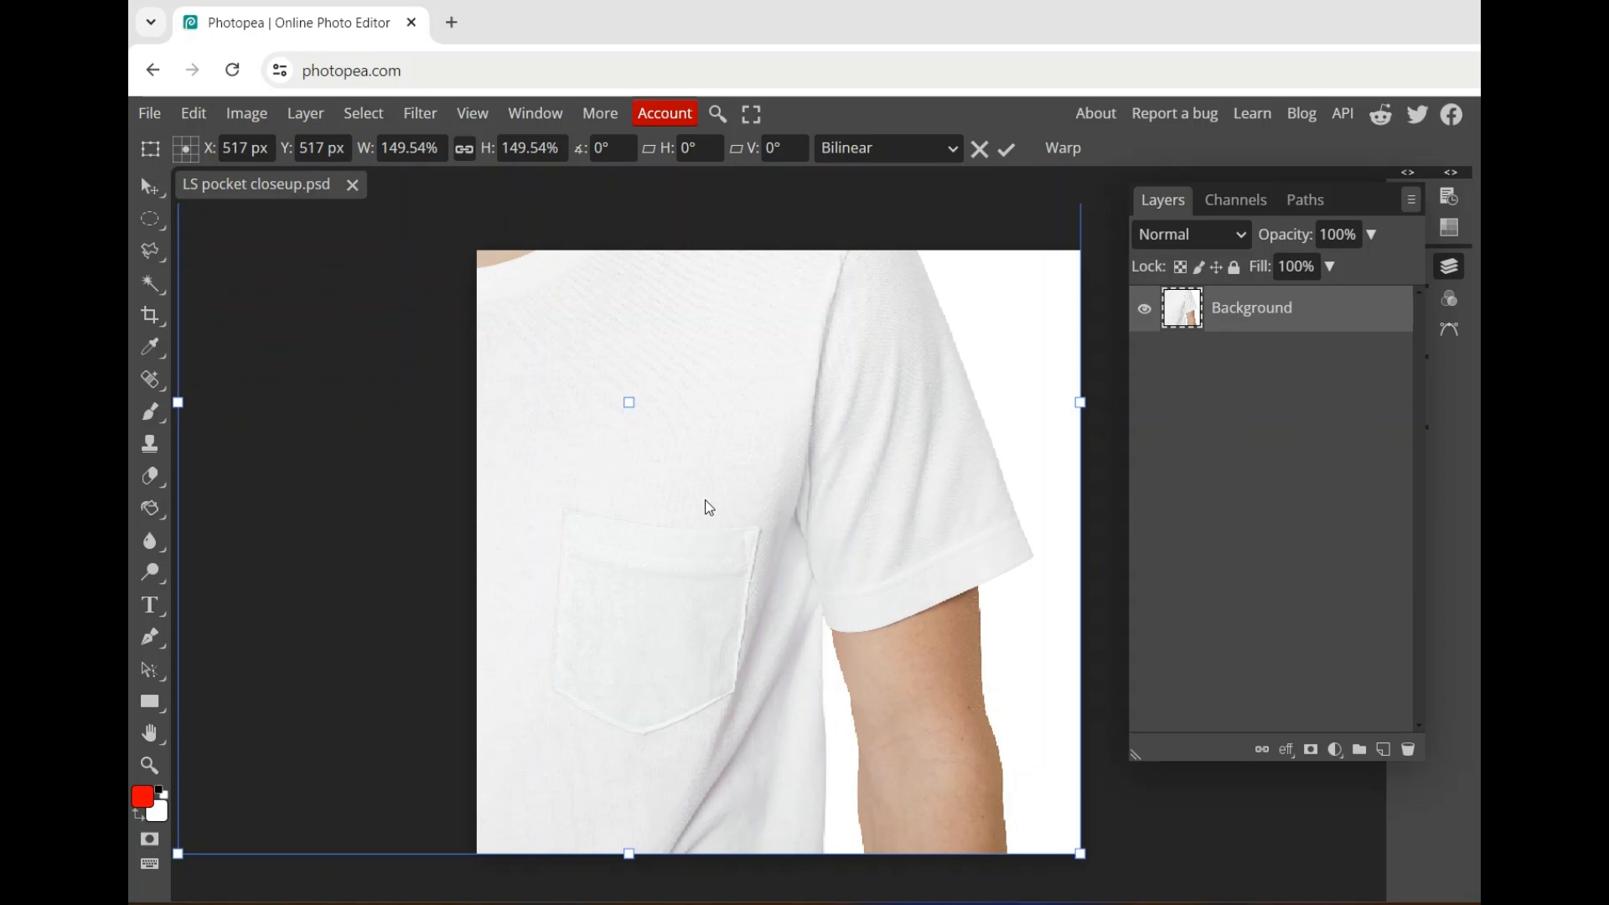
scroll(707, 504, "down", 5)
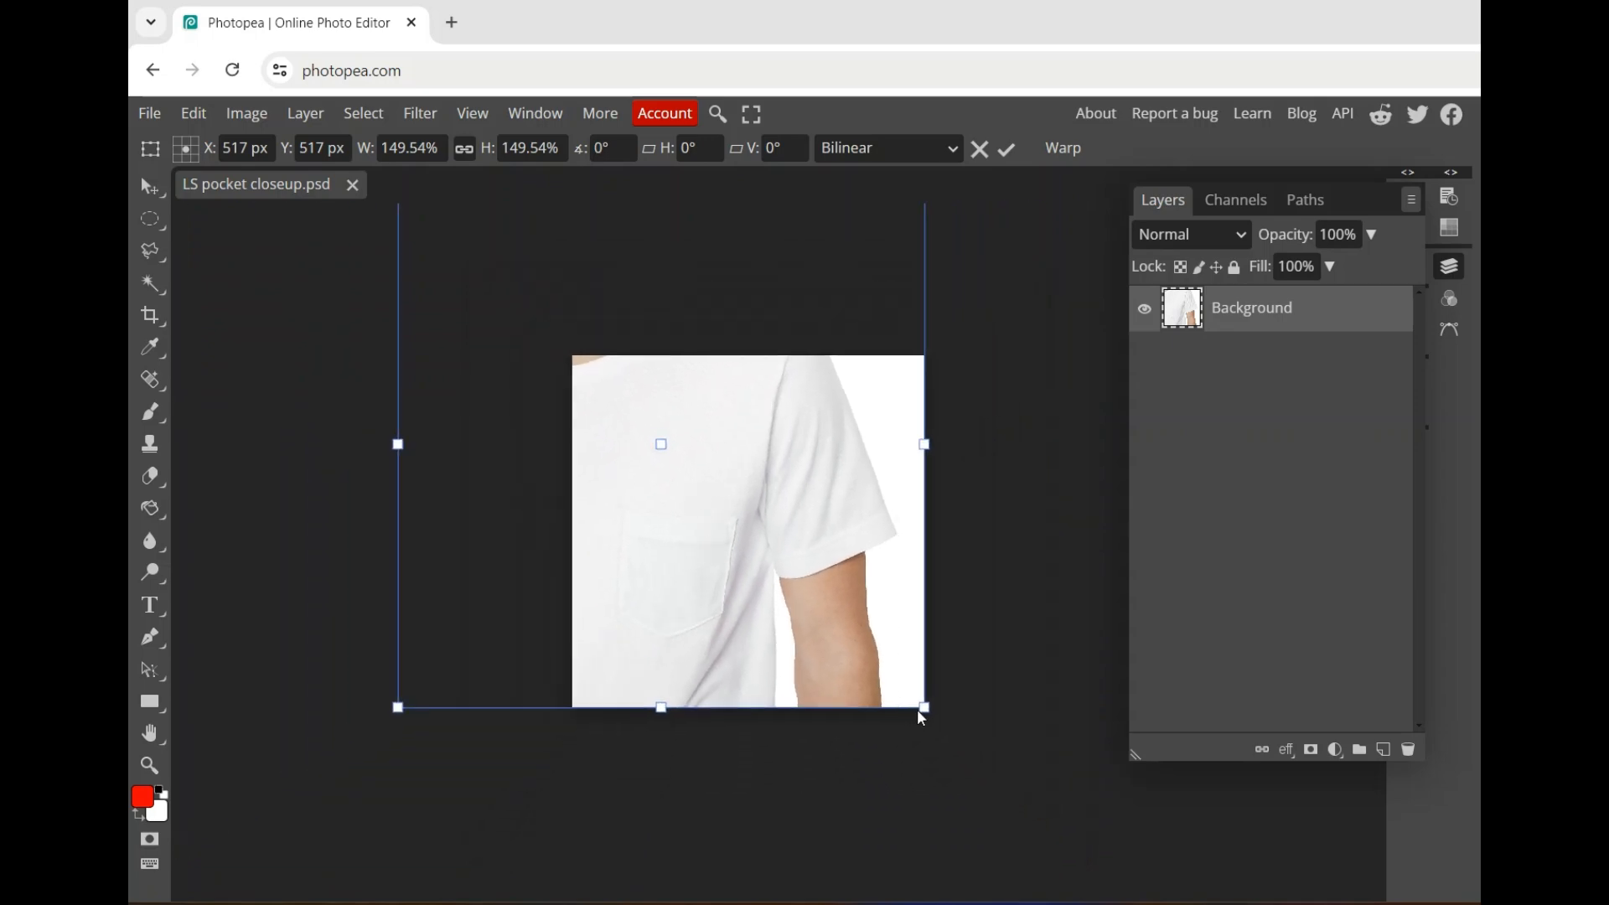
left_click_drag(955, 728, 1031, 803)
mouse_move(836, 564)
left_mouse_down()
mouse_move(844, 533)
mouse_move(847, 550)
left_mouse_up()
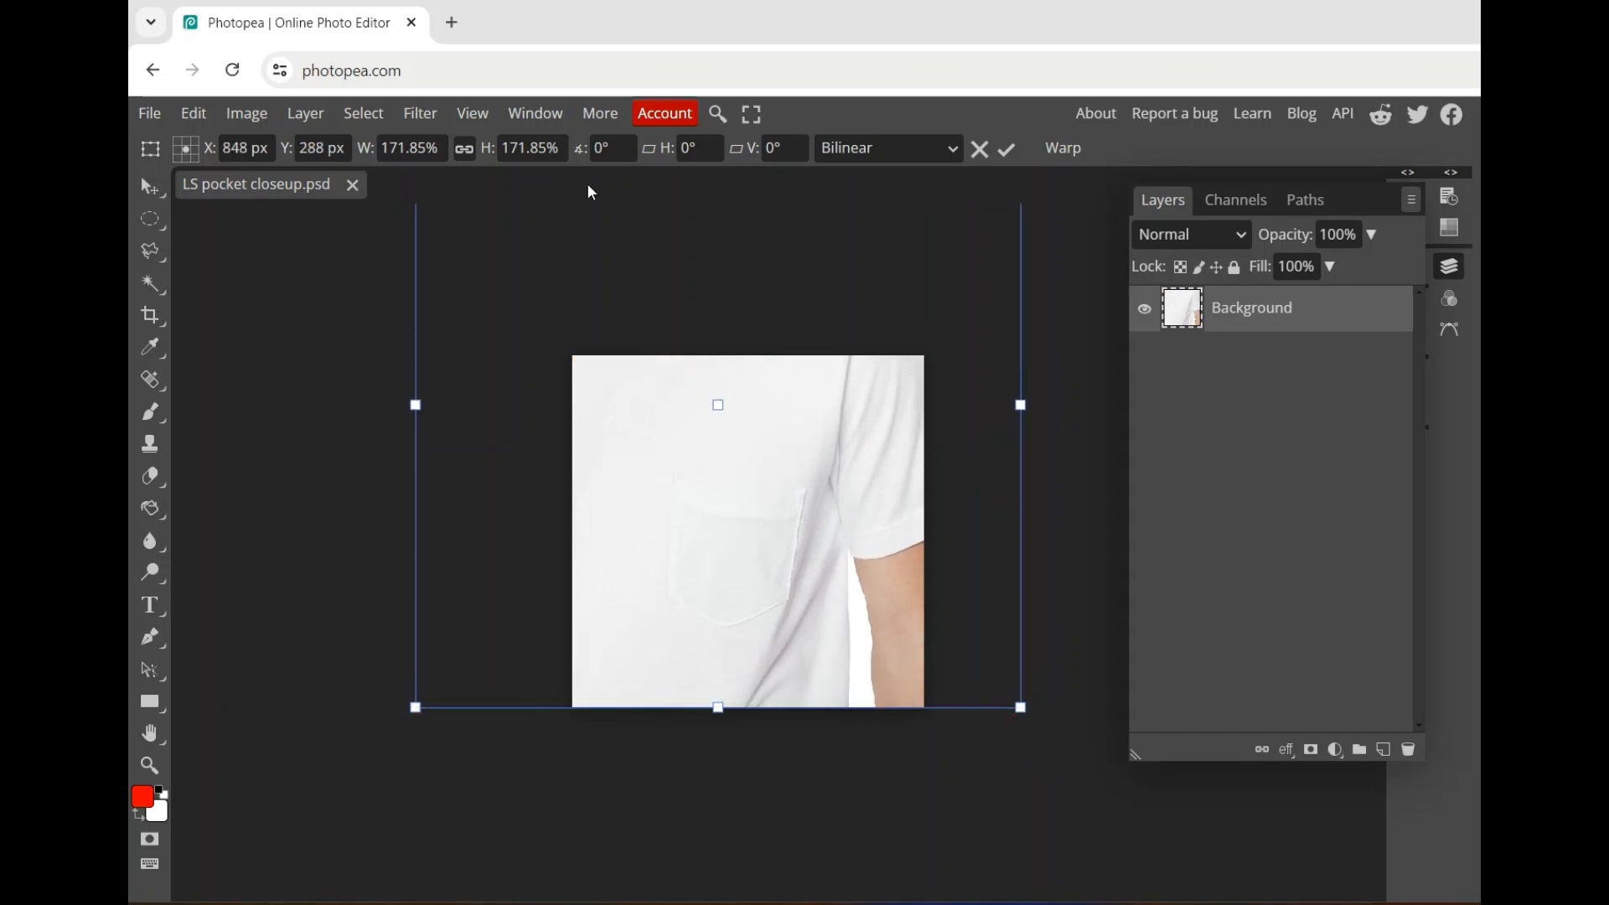
left_click(1009, 152)
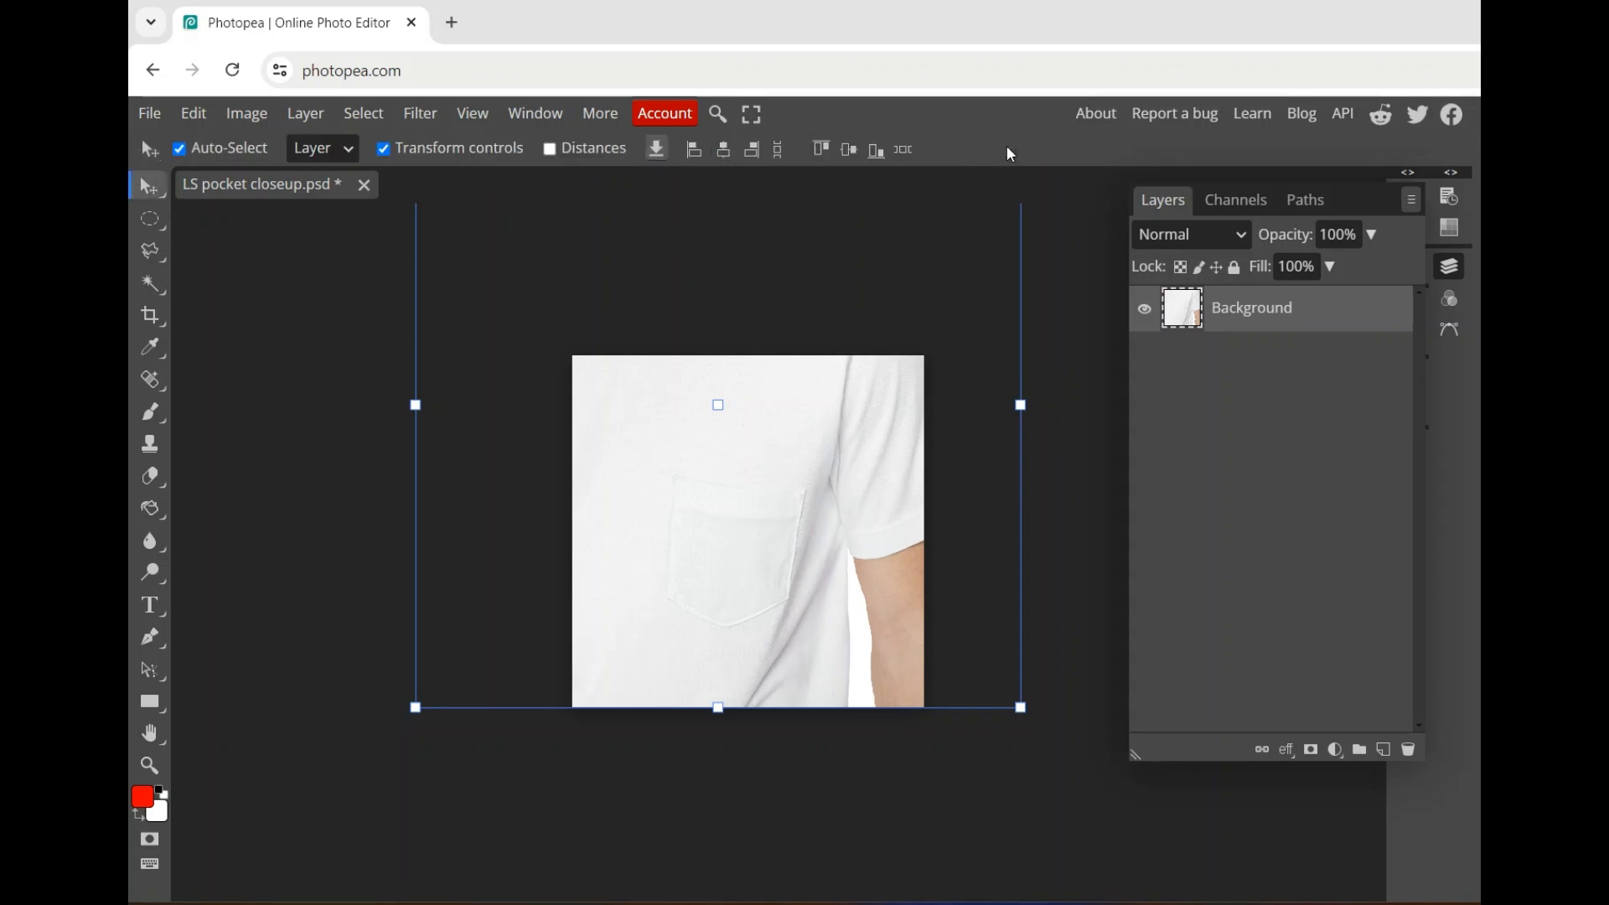
left_click(384, 149)
scroll(782, 539, "up", 2)
scroll(785, 569, "up", 1)
scroll(783, 568, "down", 1)
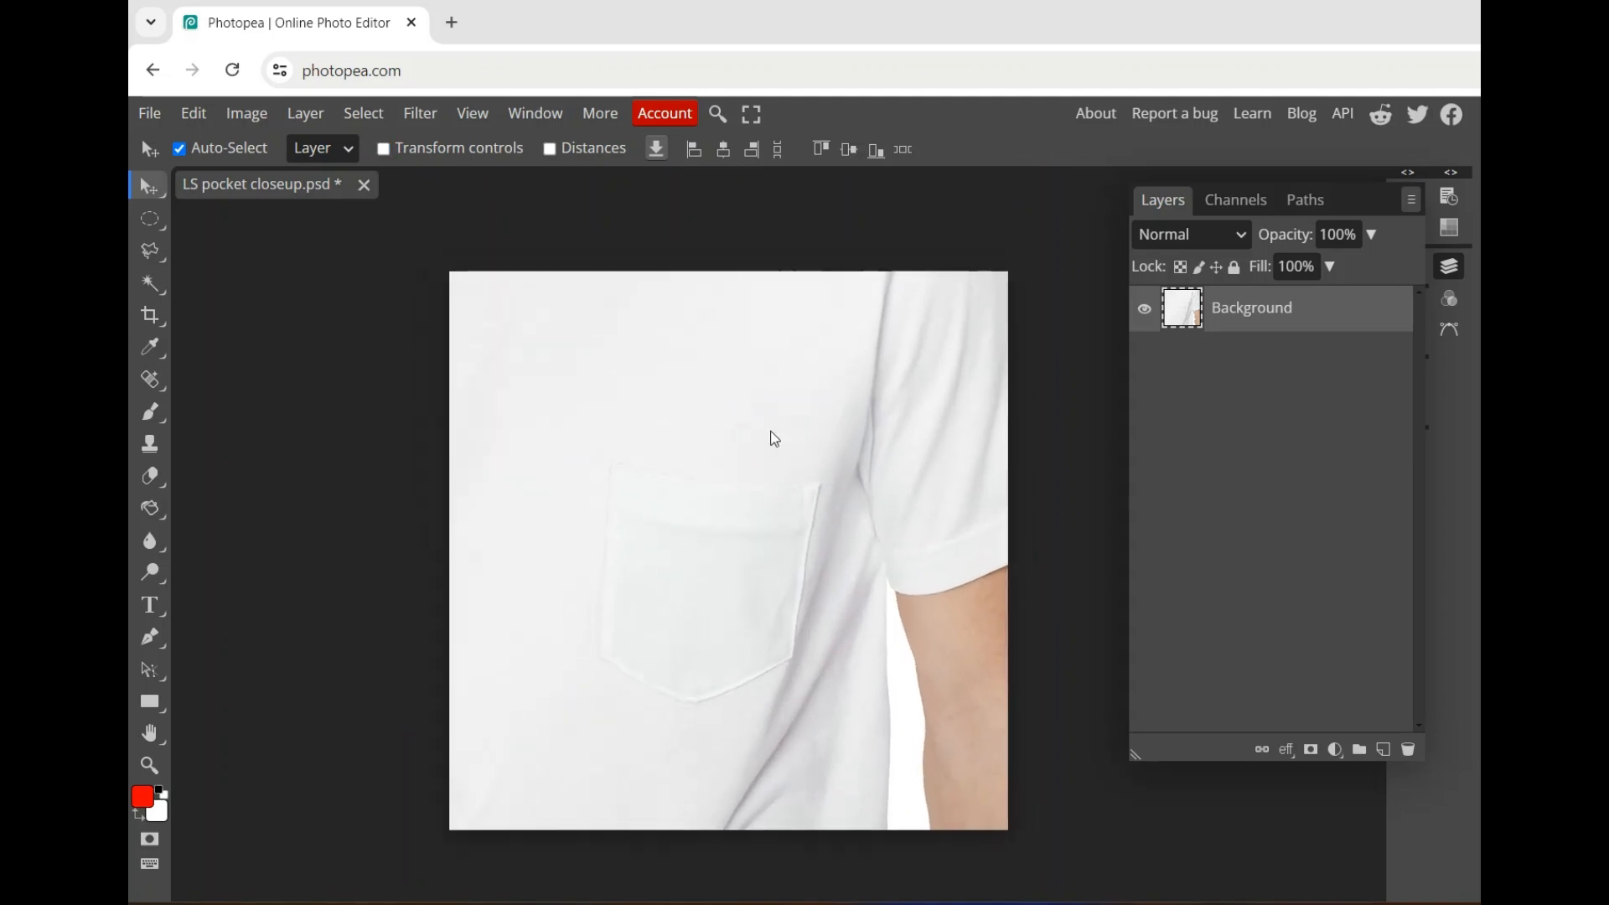
Draw a circular selection nearly filling the canvas around the pocket and turn it into a raster mask on the Background layer
left_click(152, 226)
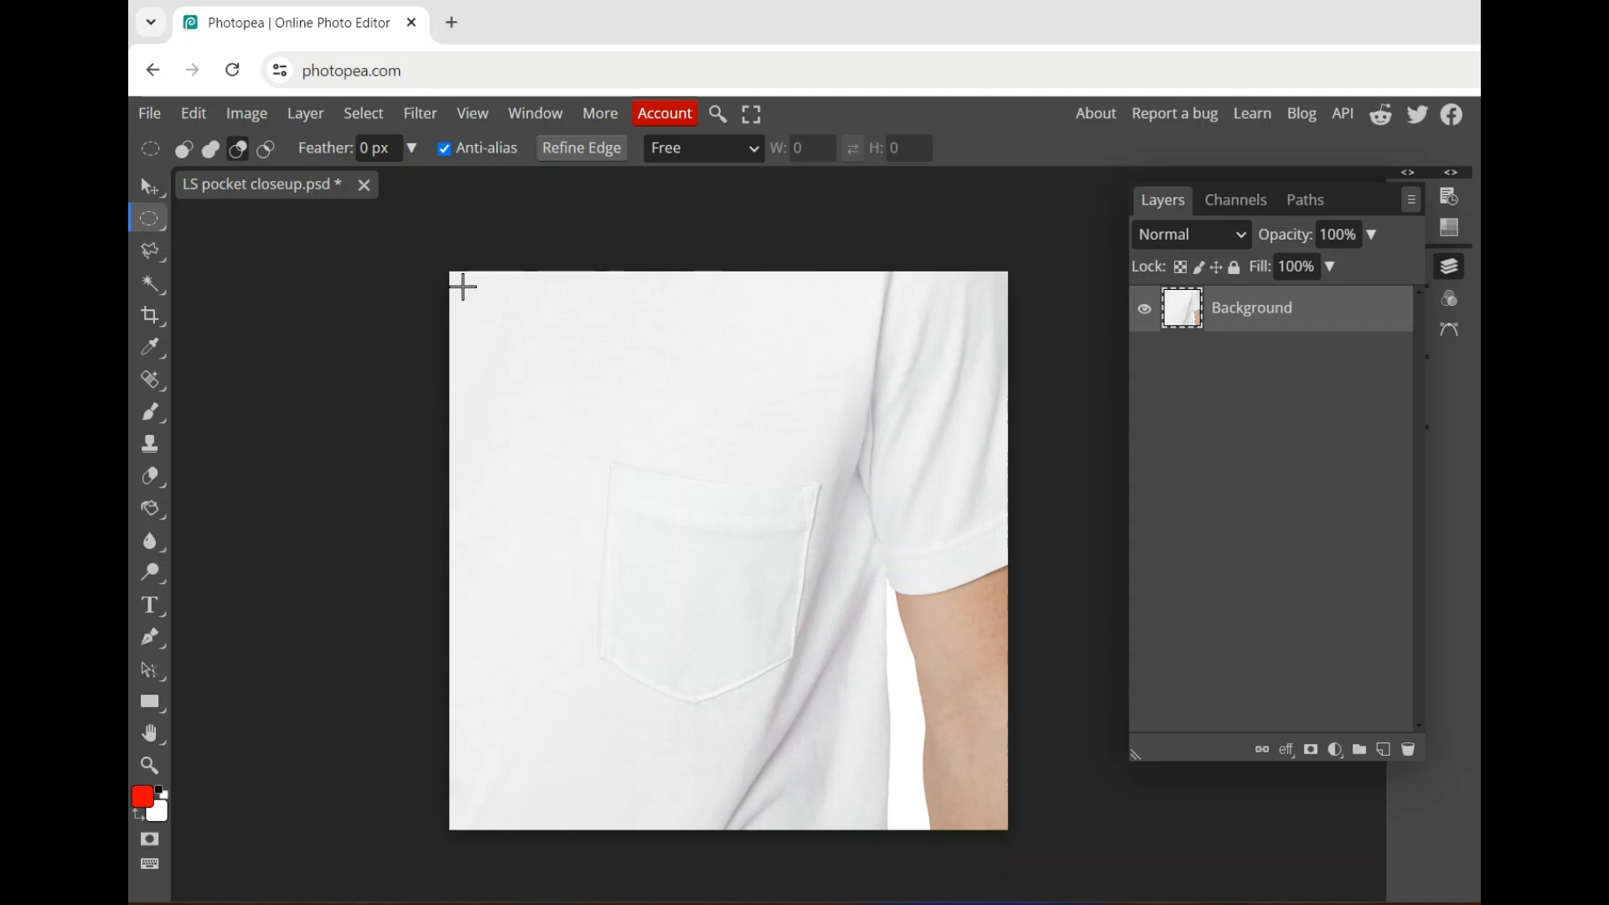
left_click_drag(463, 286, 992, 812)
key("shift")
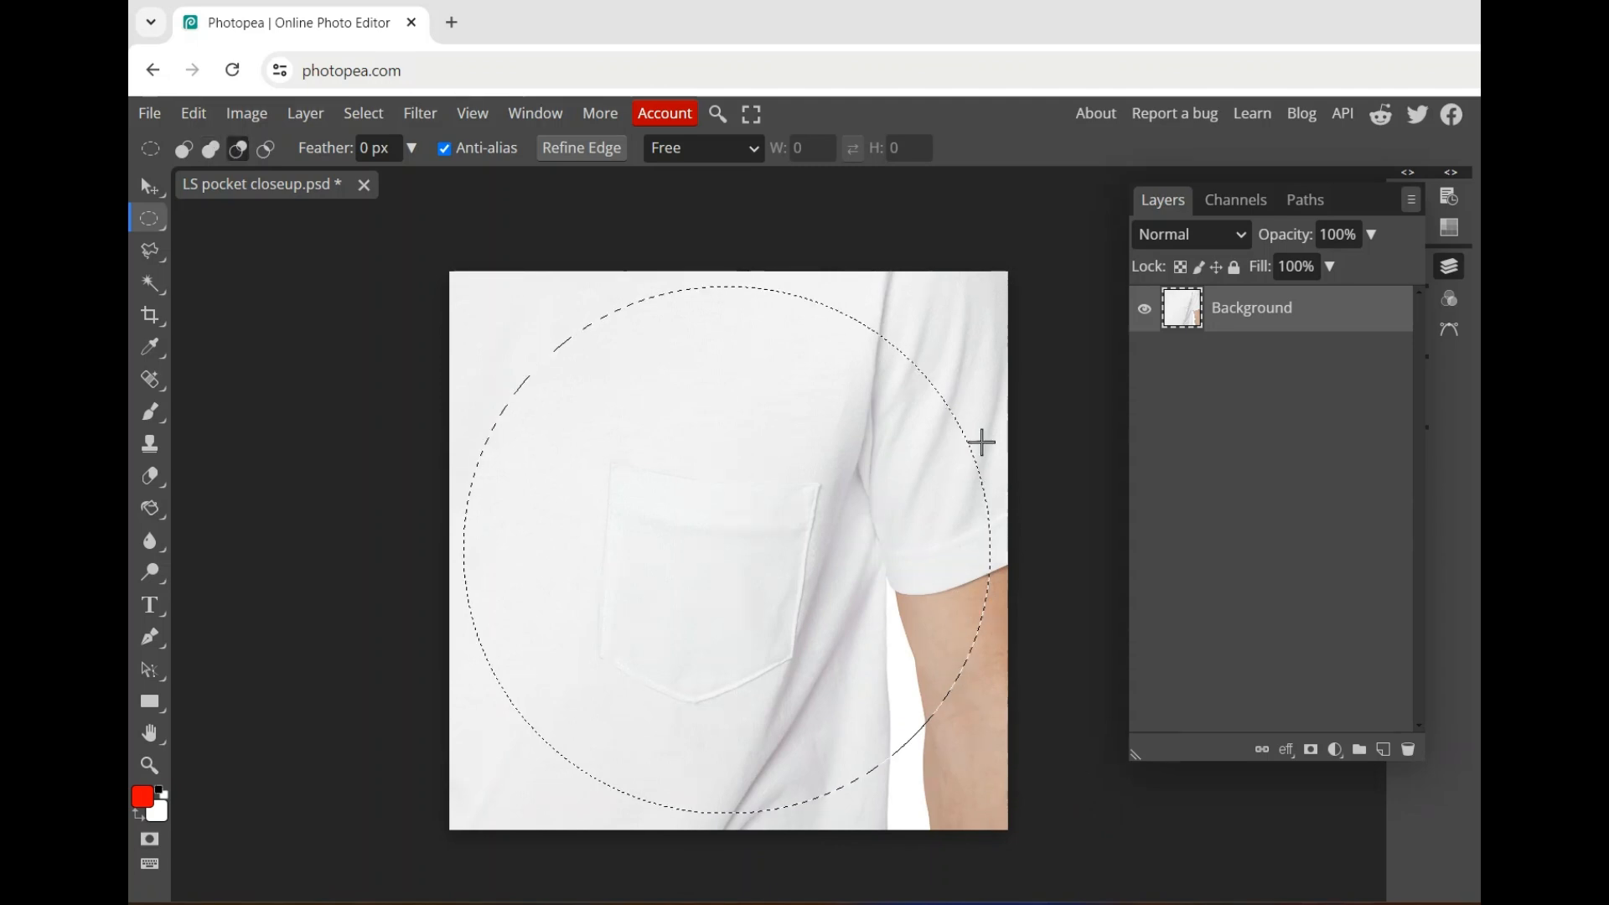
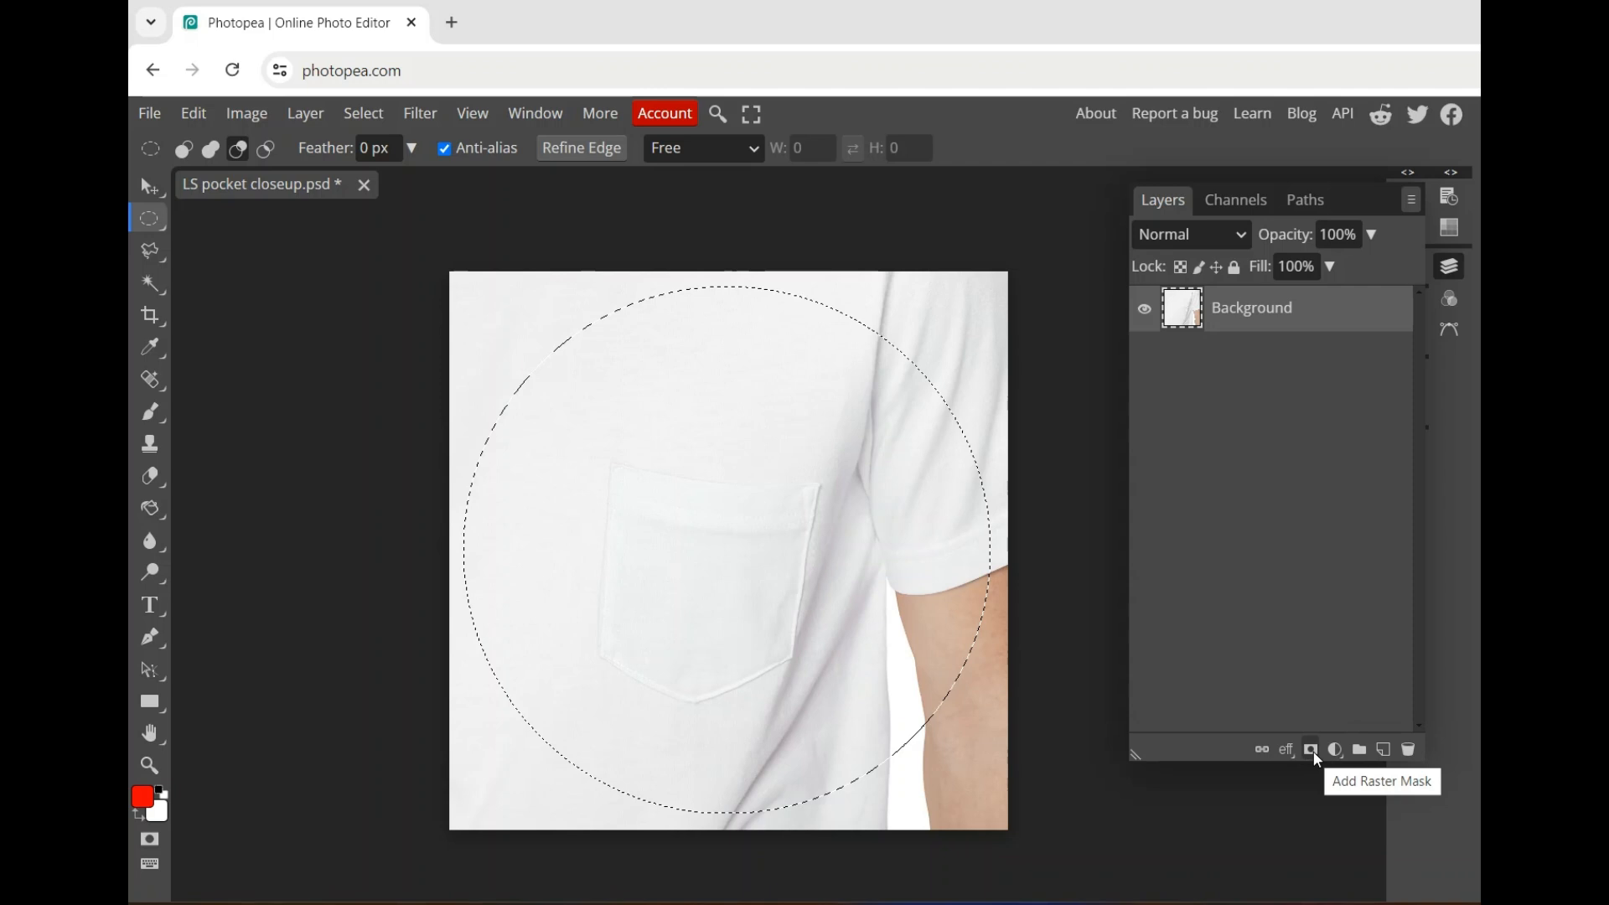
left_click(1311, 750)
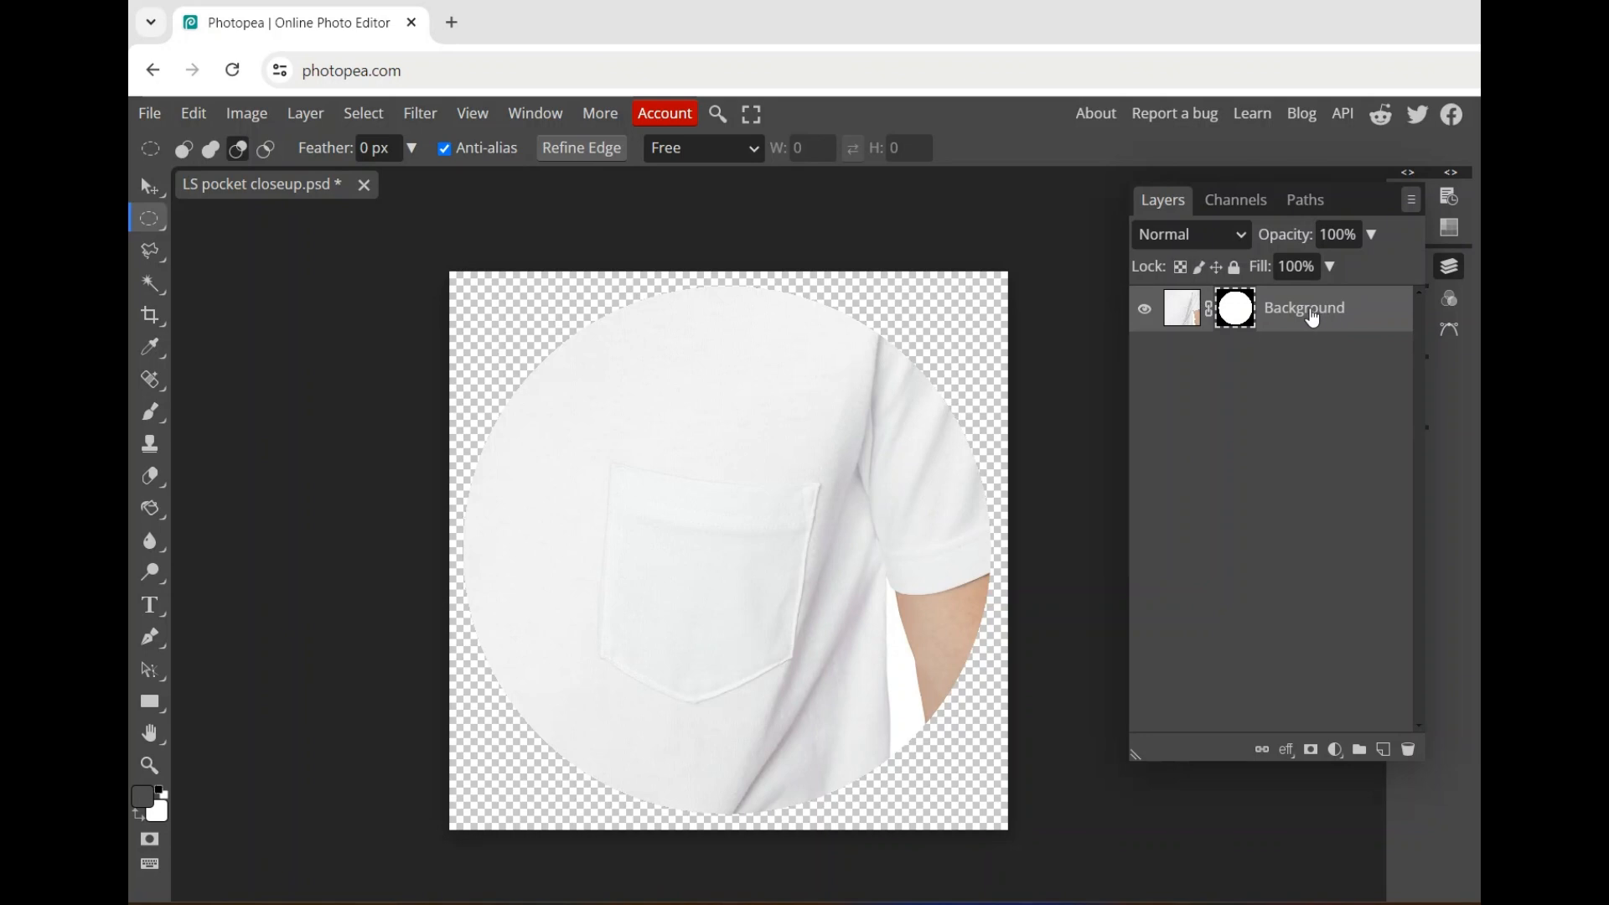
Add a black Stroke layer style around the circular masked Background layer
right_click(1312, 316)
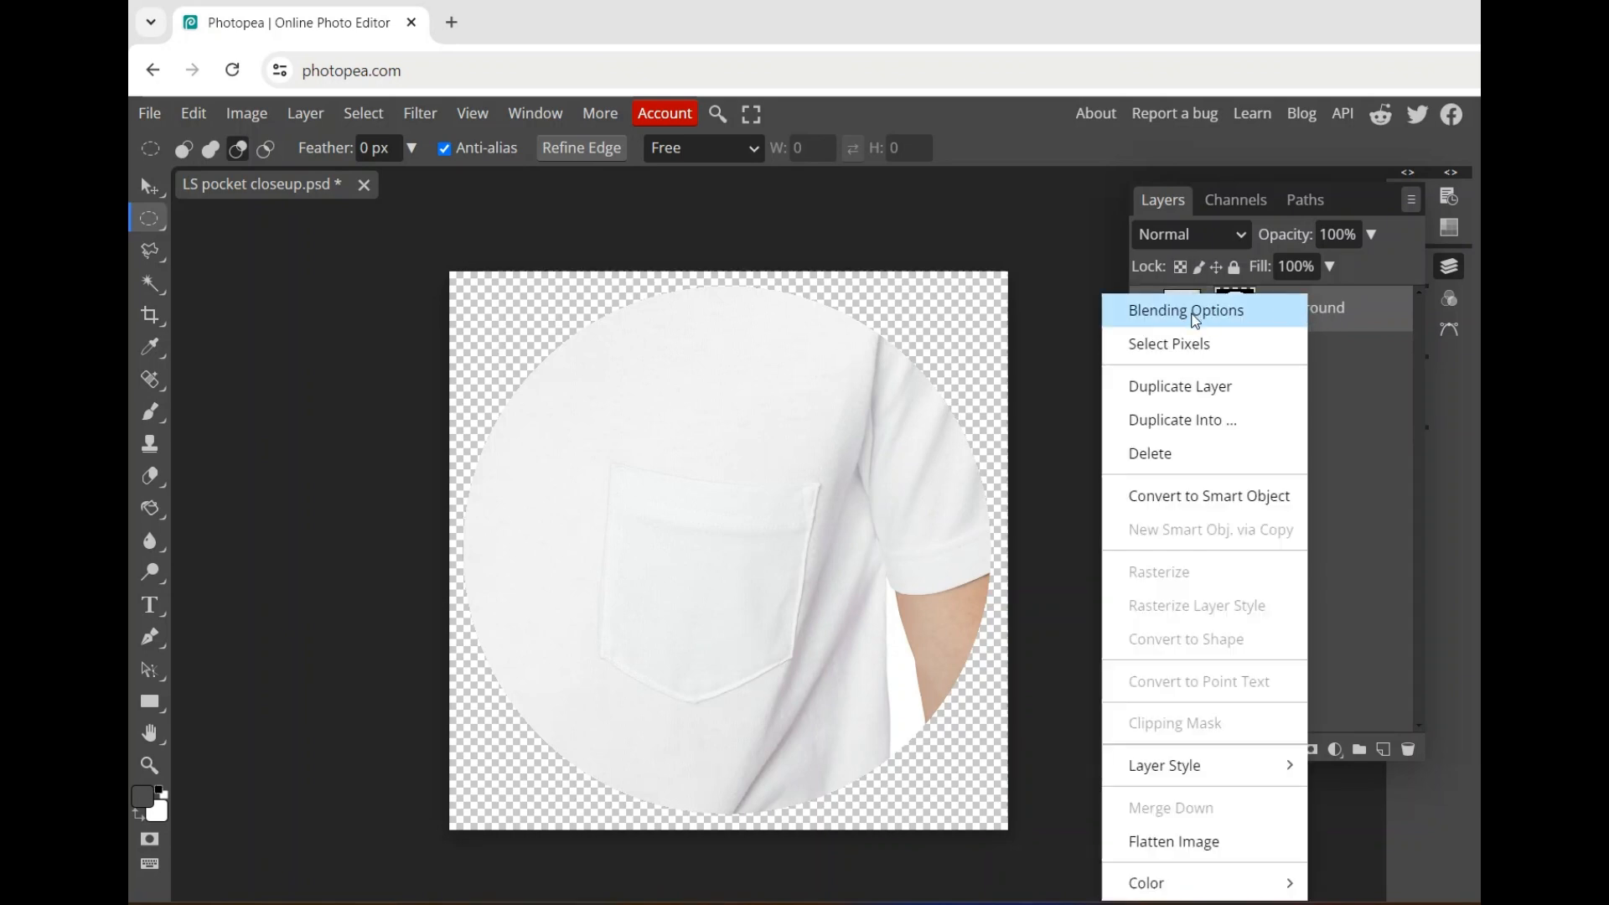
left_click(1195, 312)
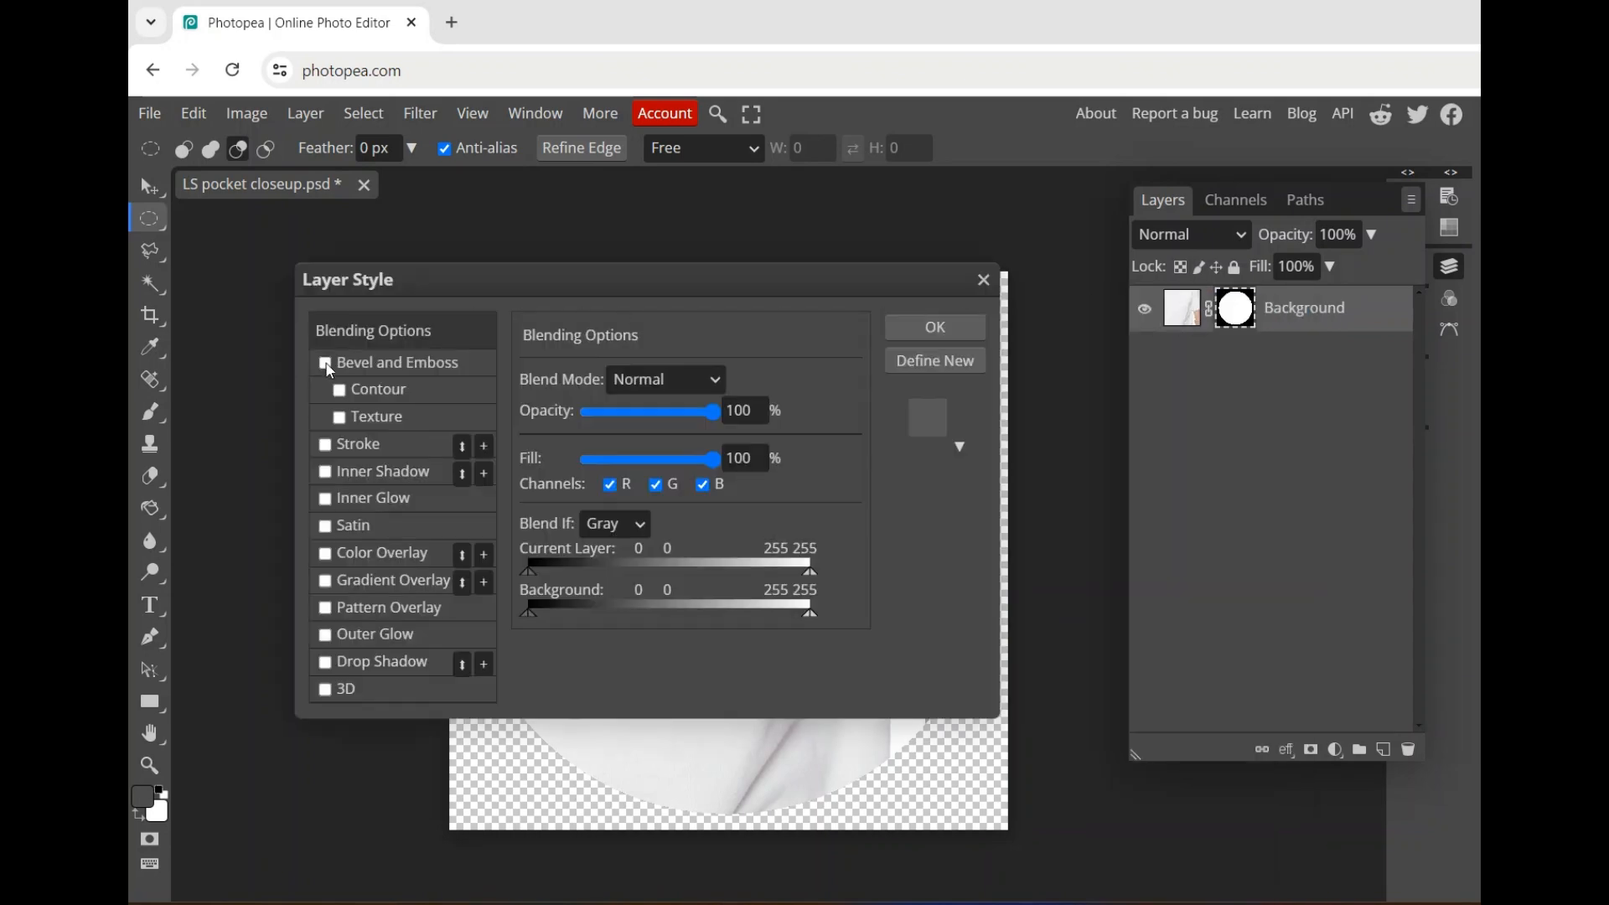
left_click(331, 455)
left_click(331, 455)
left_click_drag(609, 209, 586, 159)
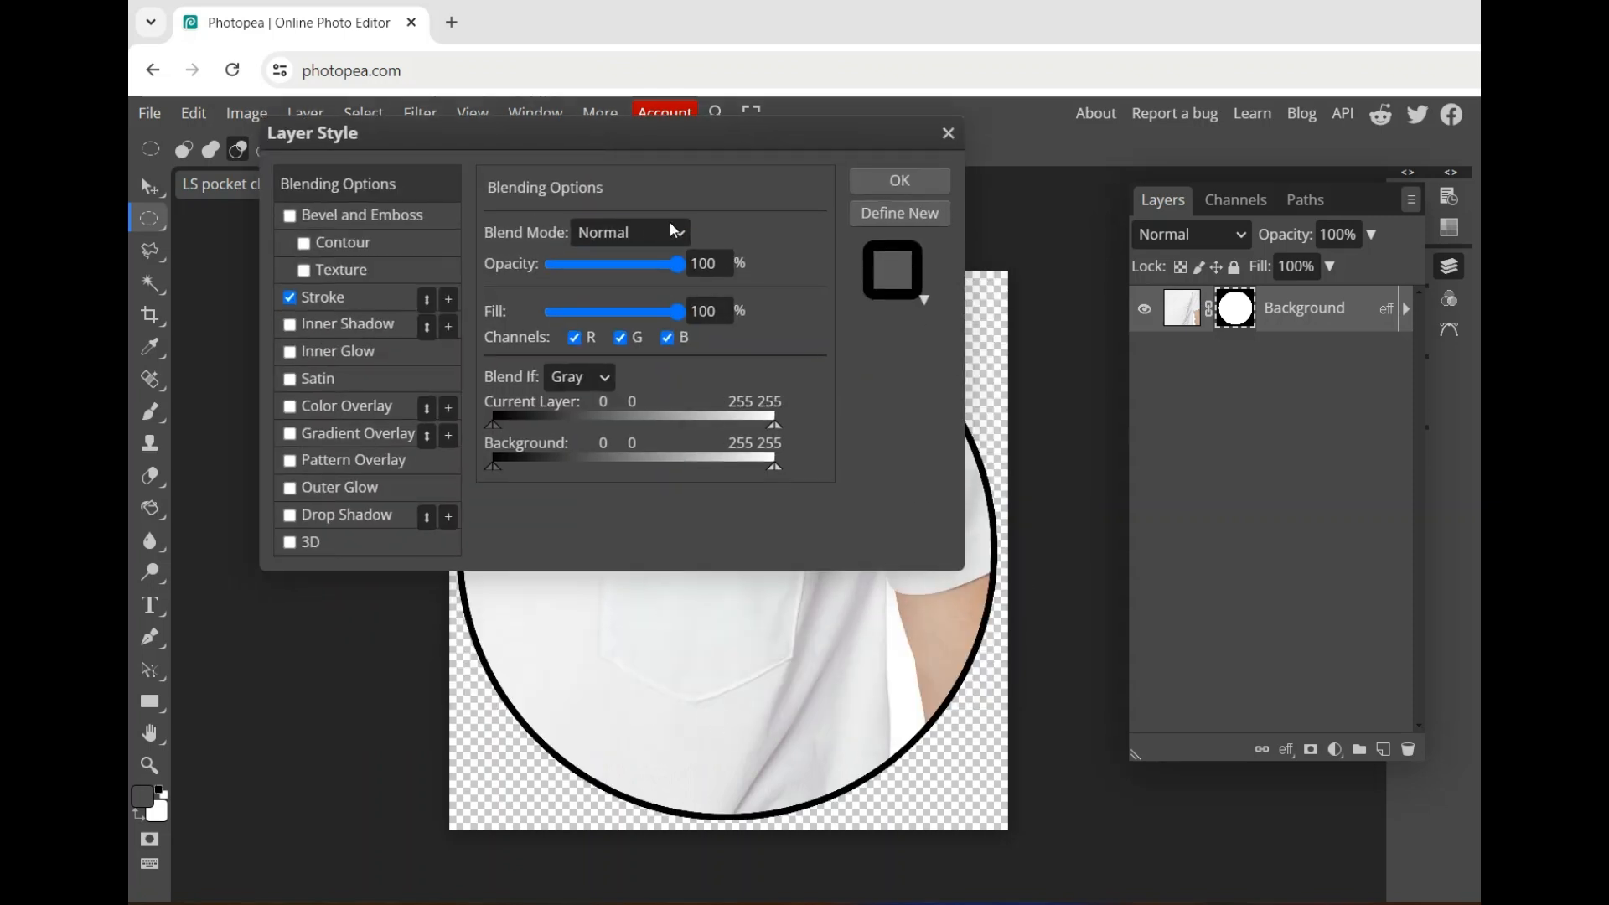
left_click(346, 301)
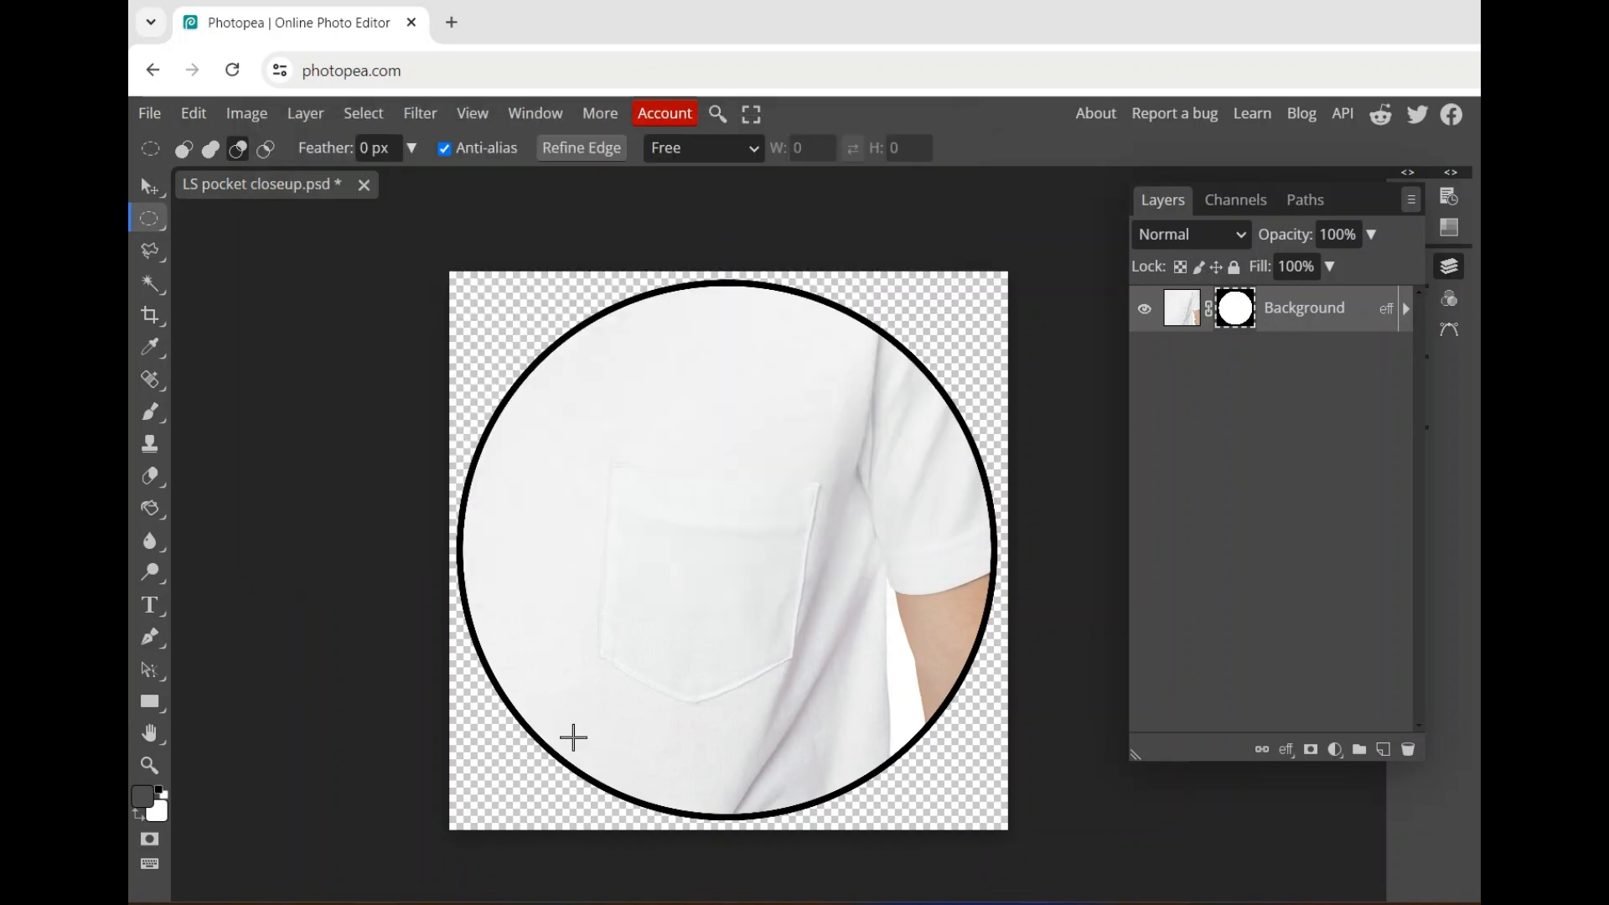
Export the outlined pocket closeup as a 2048 px PNG at 100% quality
left_click(149, 113)
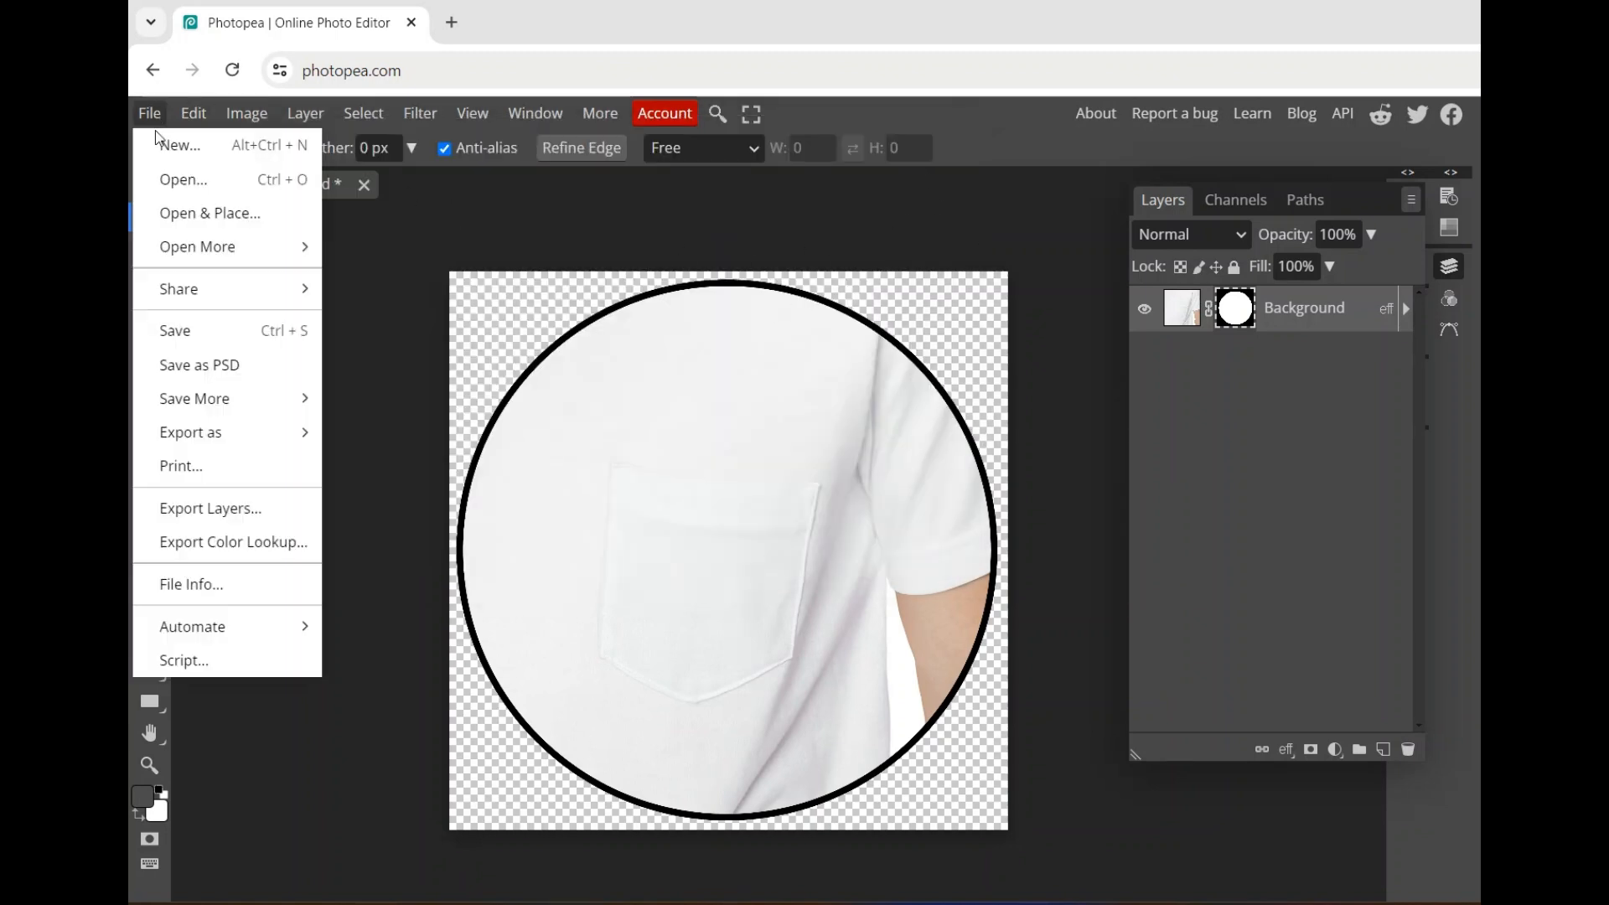
mouse_move(184, 442)
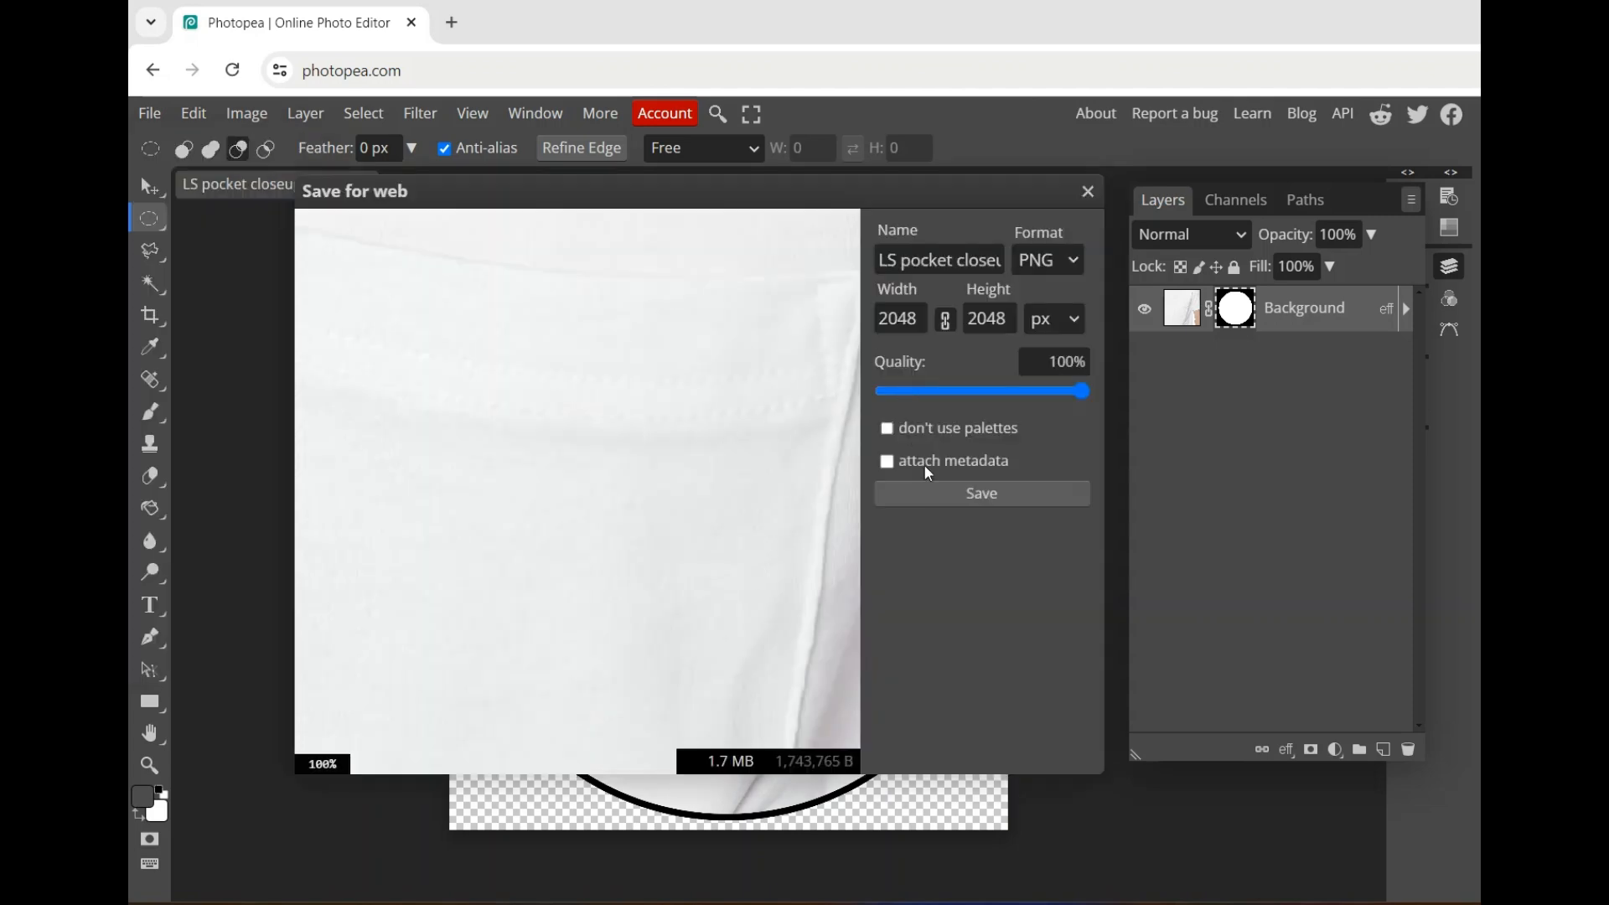
left_click(966, 501)
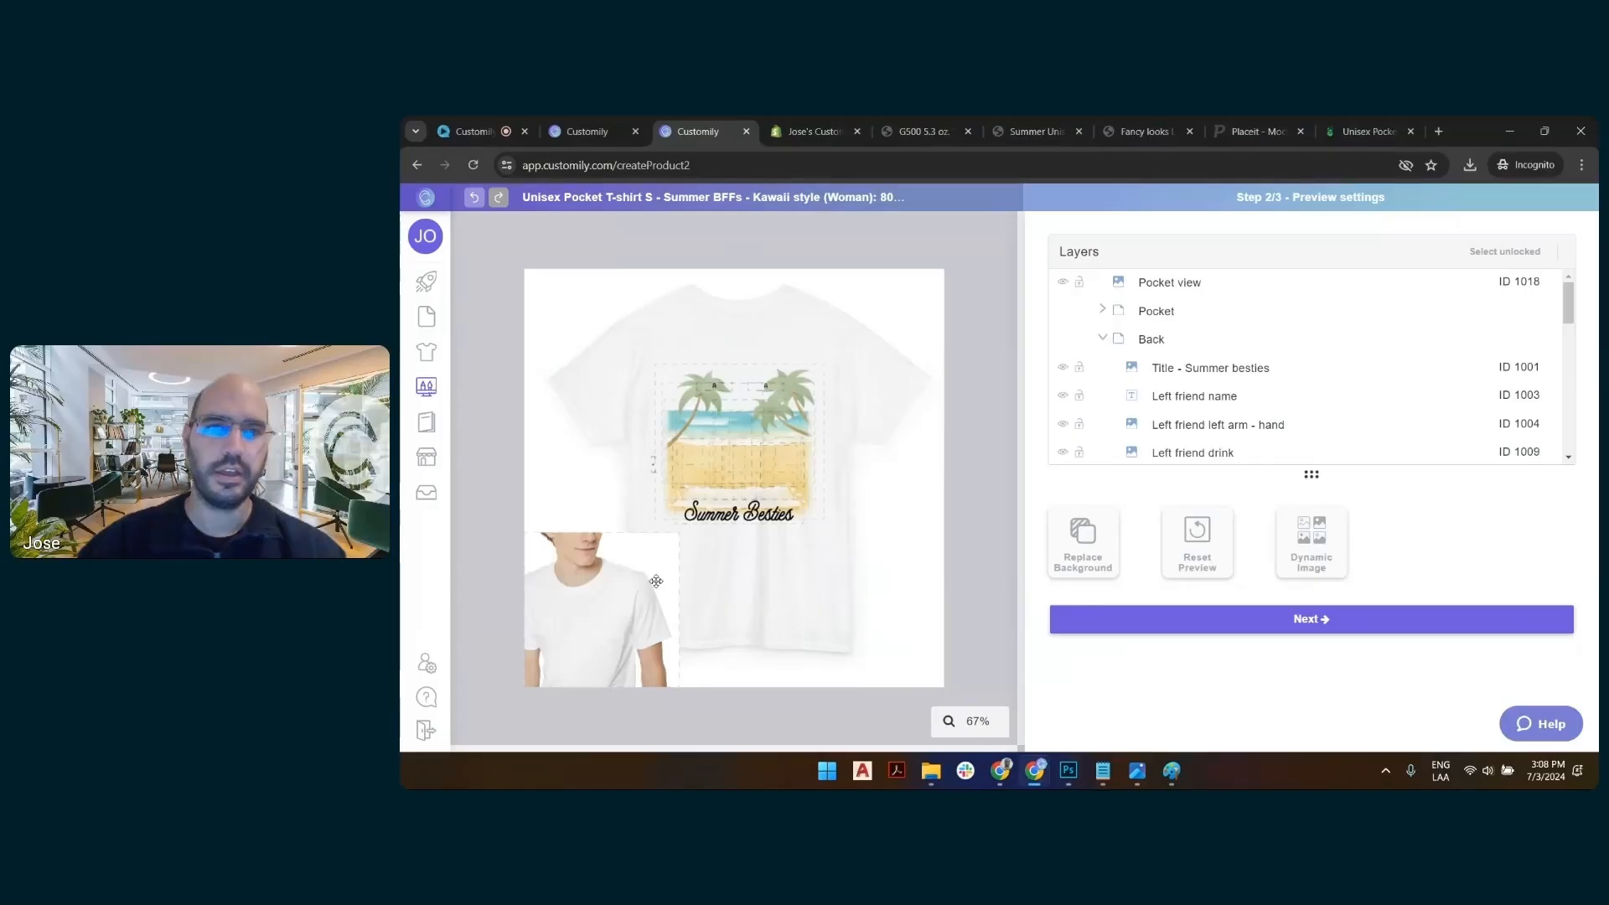
Switch to Customily and replace the Pocket view image with LS pocket closeup circle.png, accepting the scaling down of the large image
left_click(626, 571)
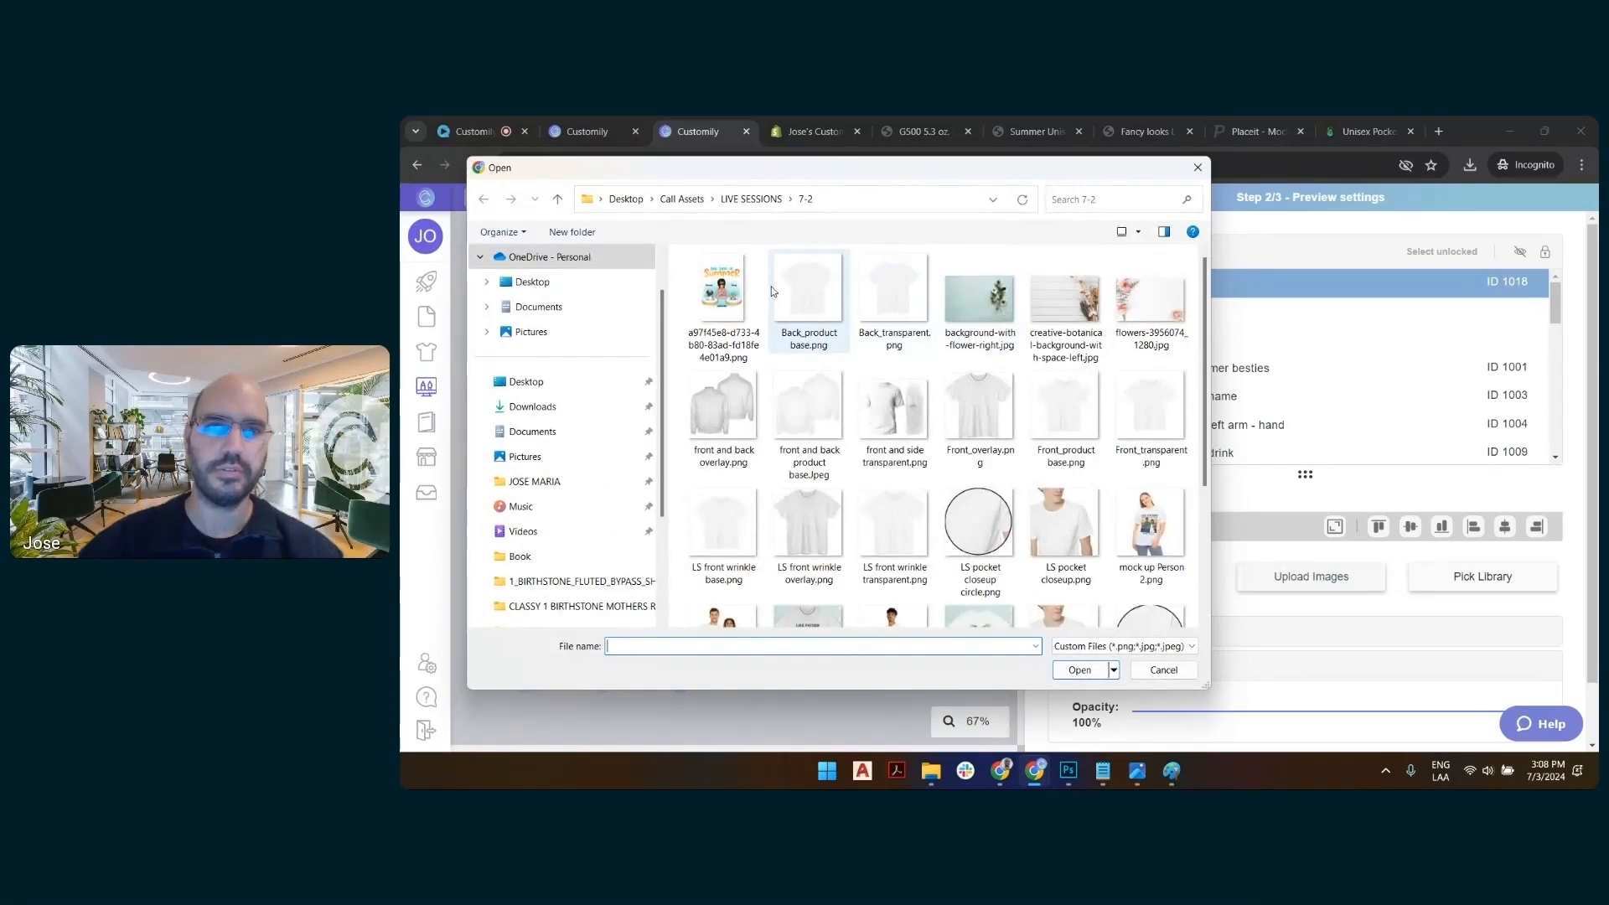
double_click(982, 528)
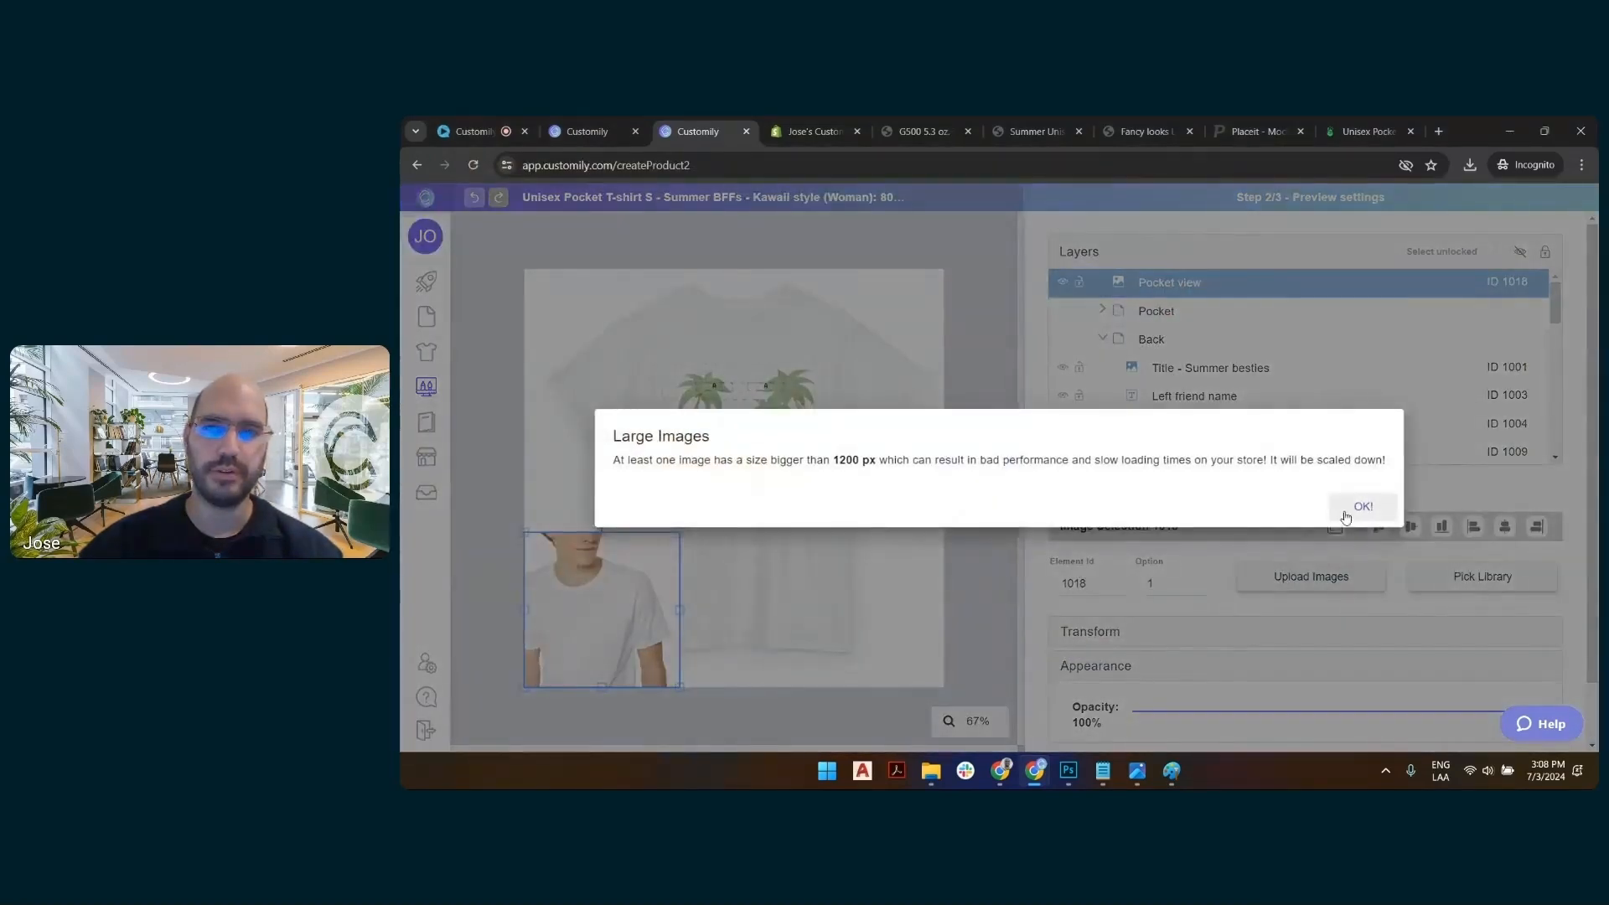
left_click(1351, 506)
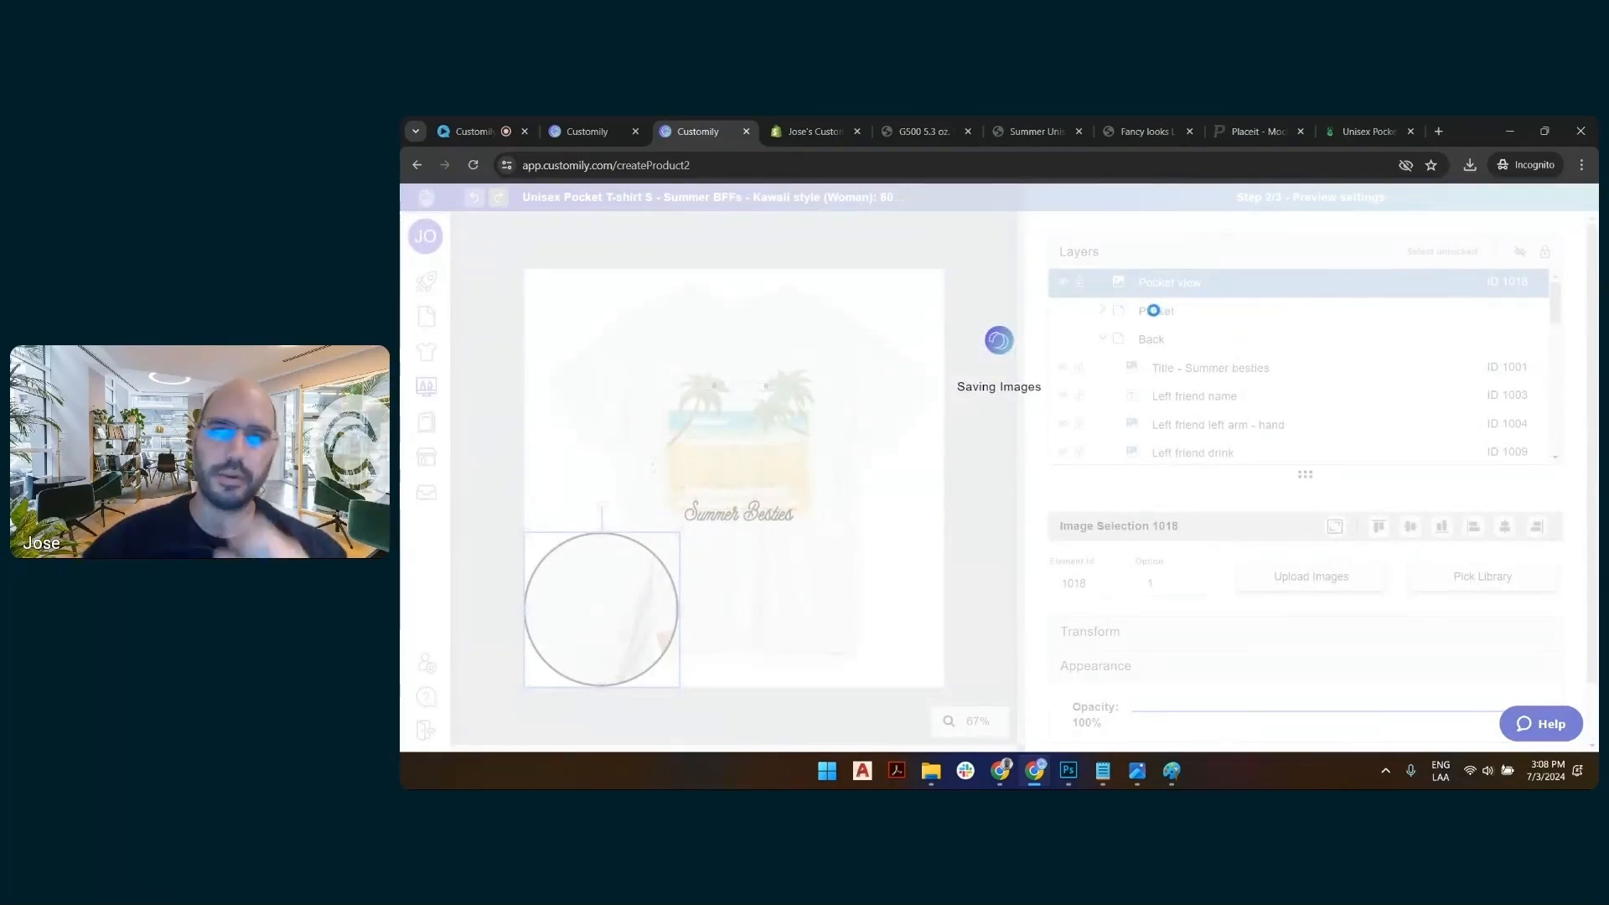
Move the Pocket group onto the circular closeup and enlarge it to about 154 by 126 px
left_click(1156, 313)
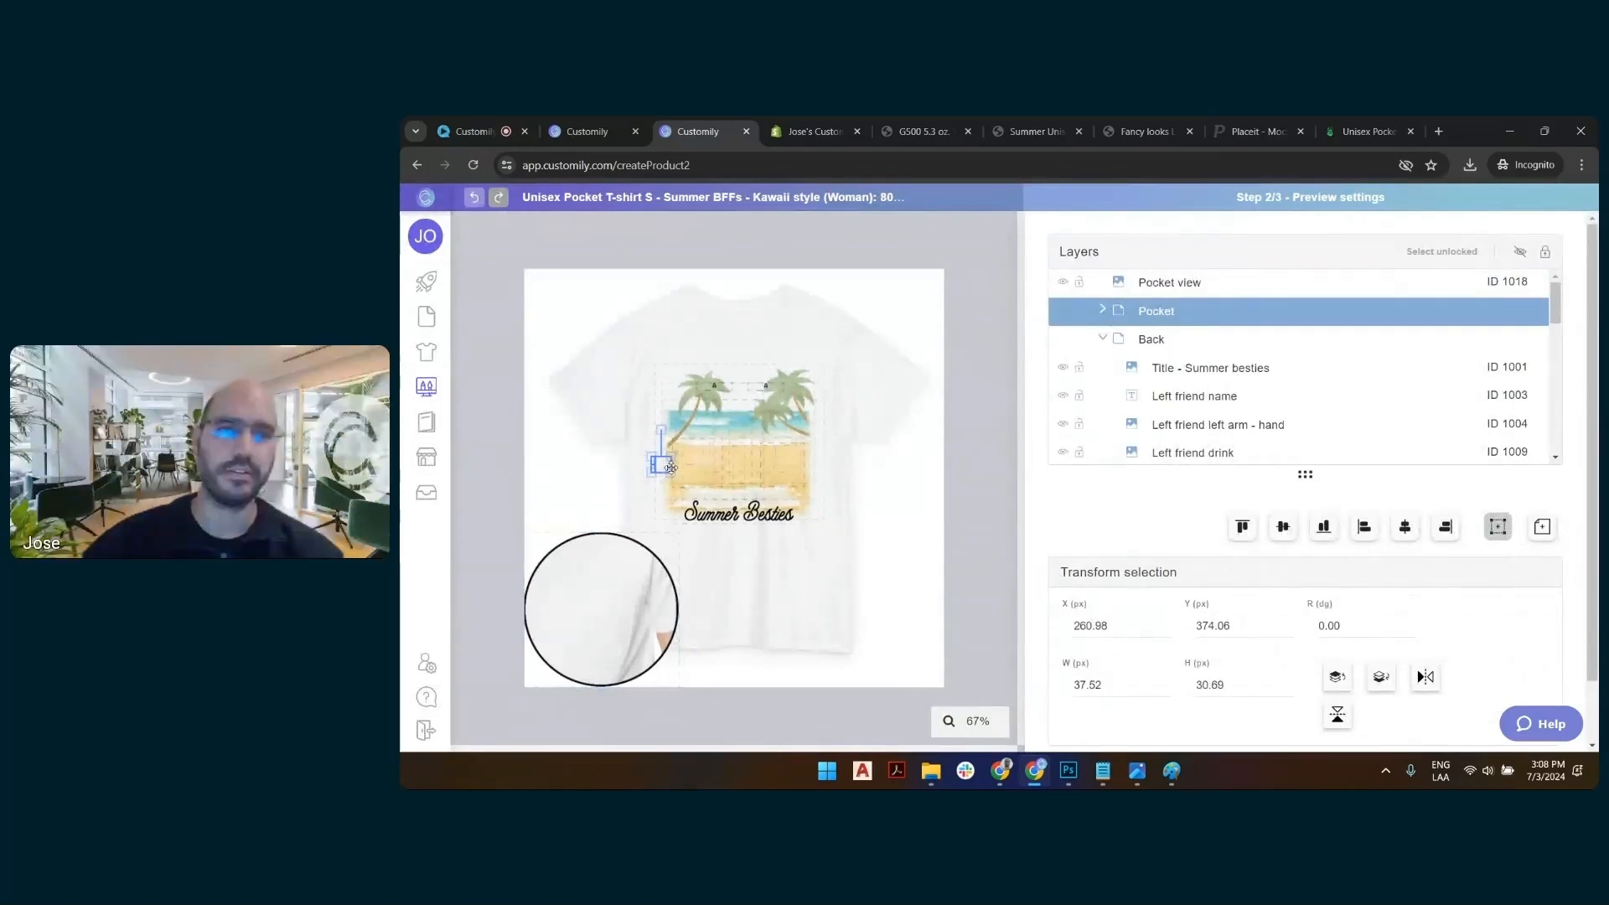
left_click_drag(668, 472, 620, 638)
scroll(796, 676, "up", 7)
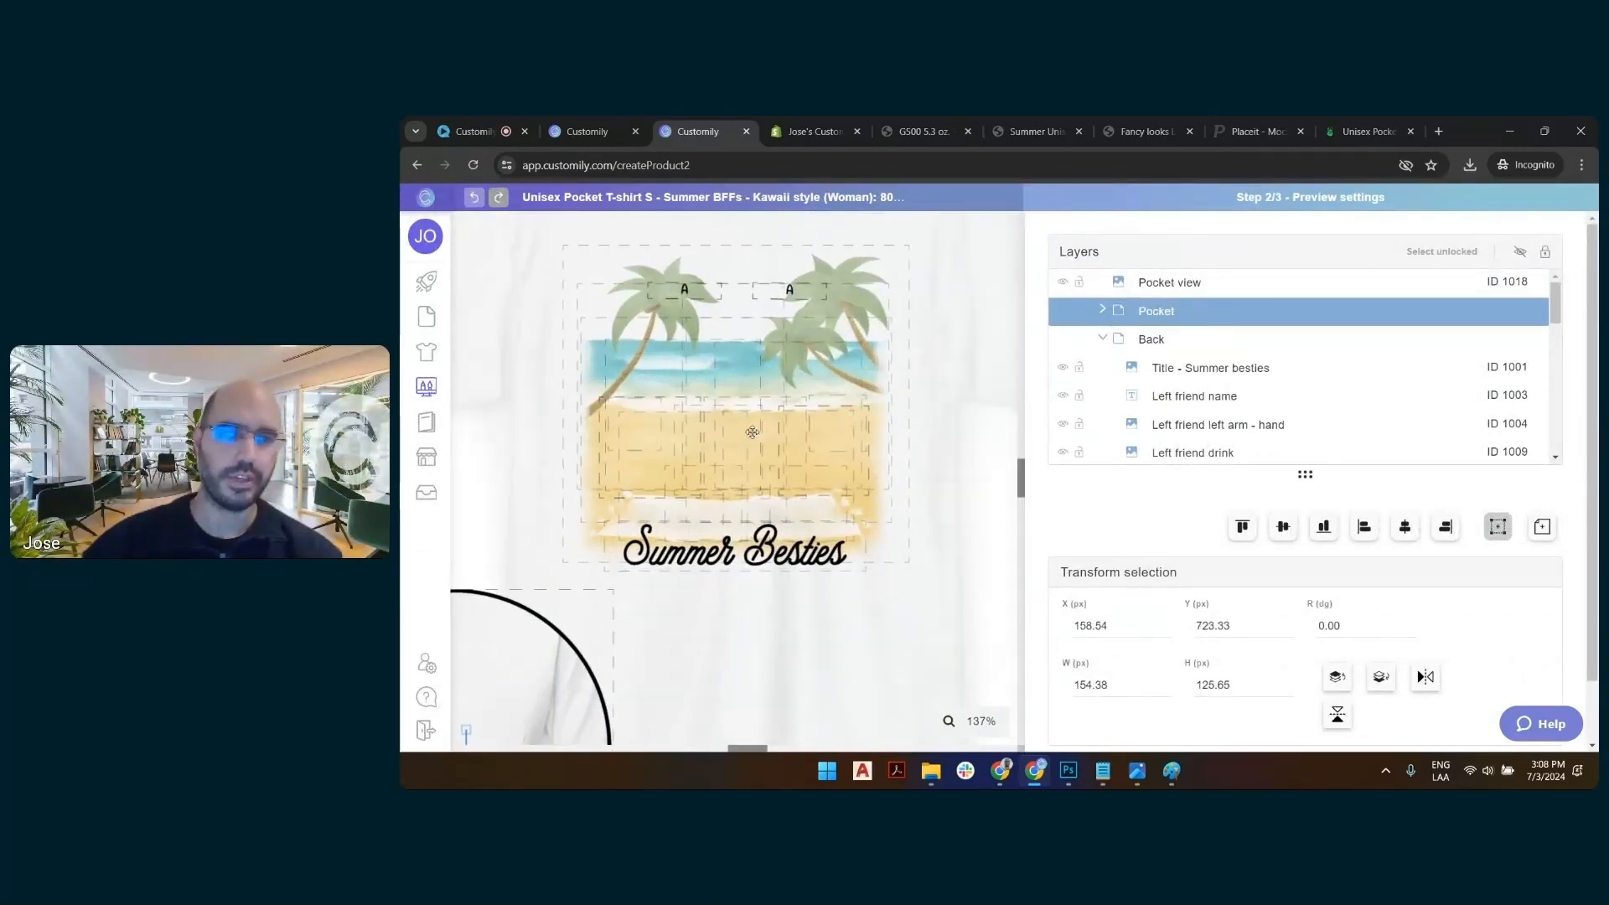
left_click_drag(764, 750, 627, 750)
Reorder the layers so Pocket view sits below the Pocket and Back groups and above New product color
left_click_drag(1168, 282, 1183, 320)
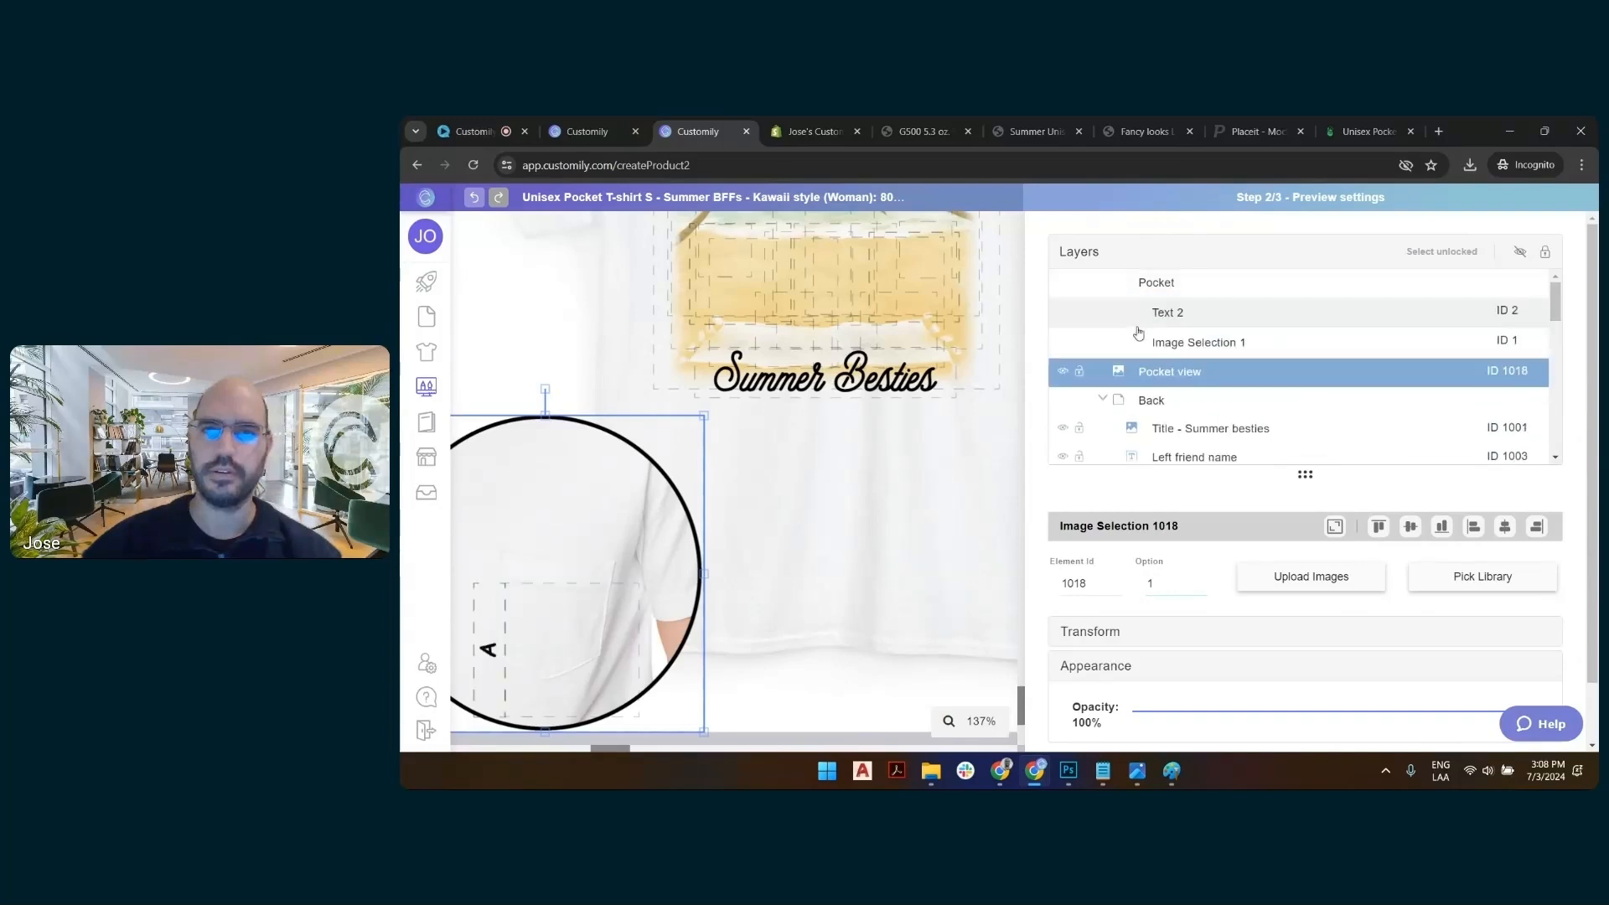
left_click(1102, 395)
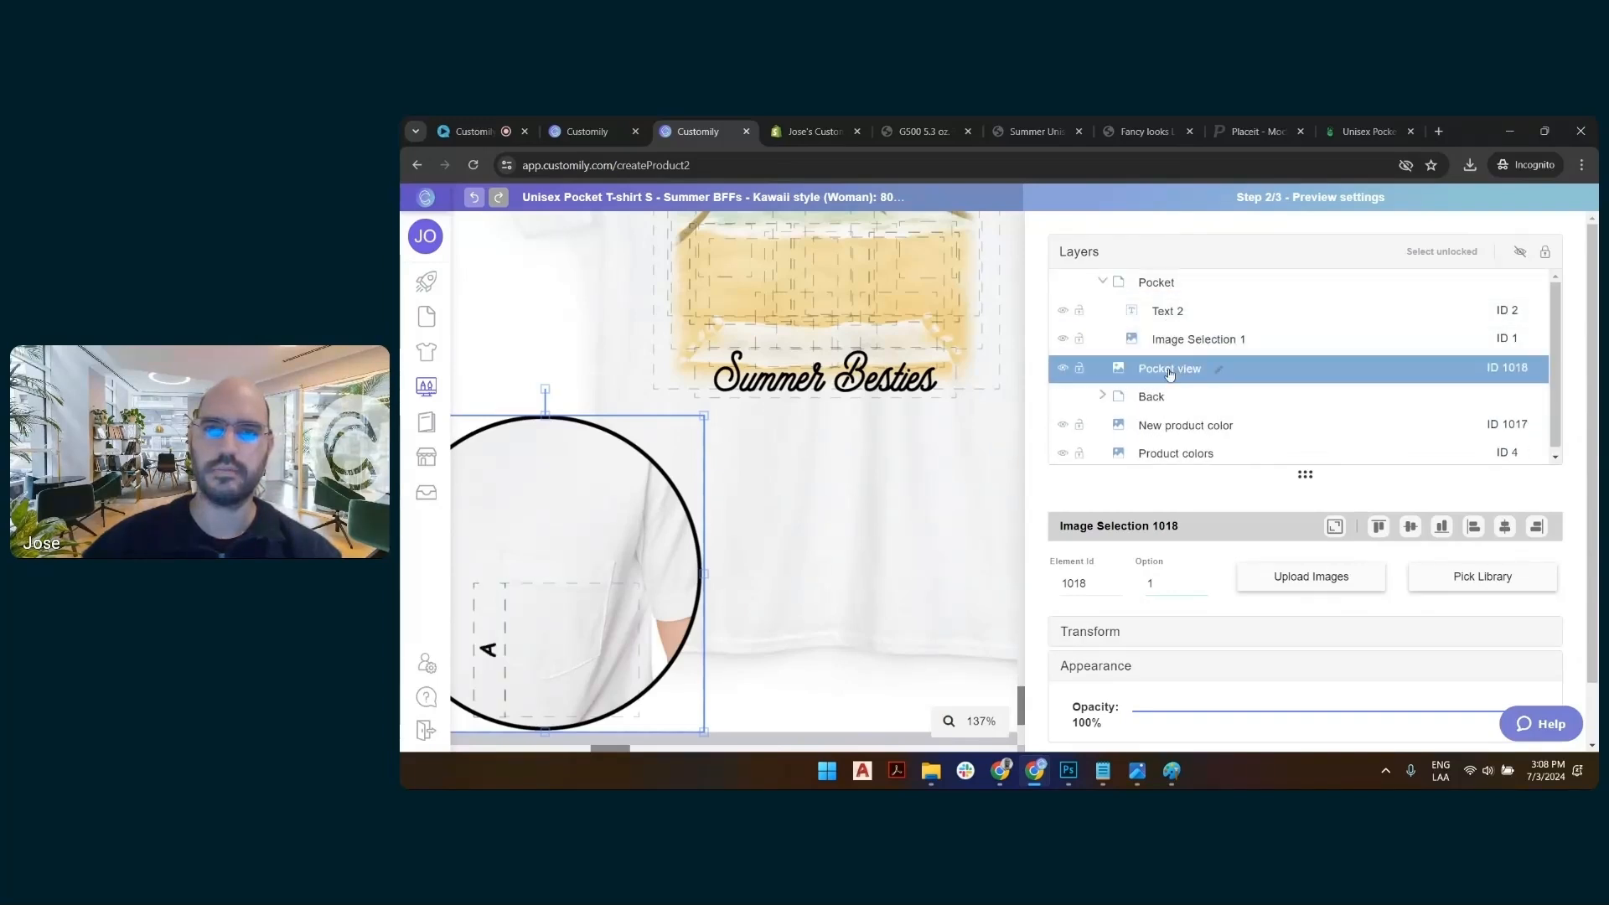
left_click_drag(1164, 376, 1157, 285)
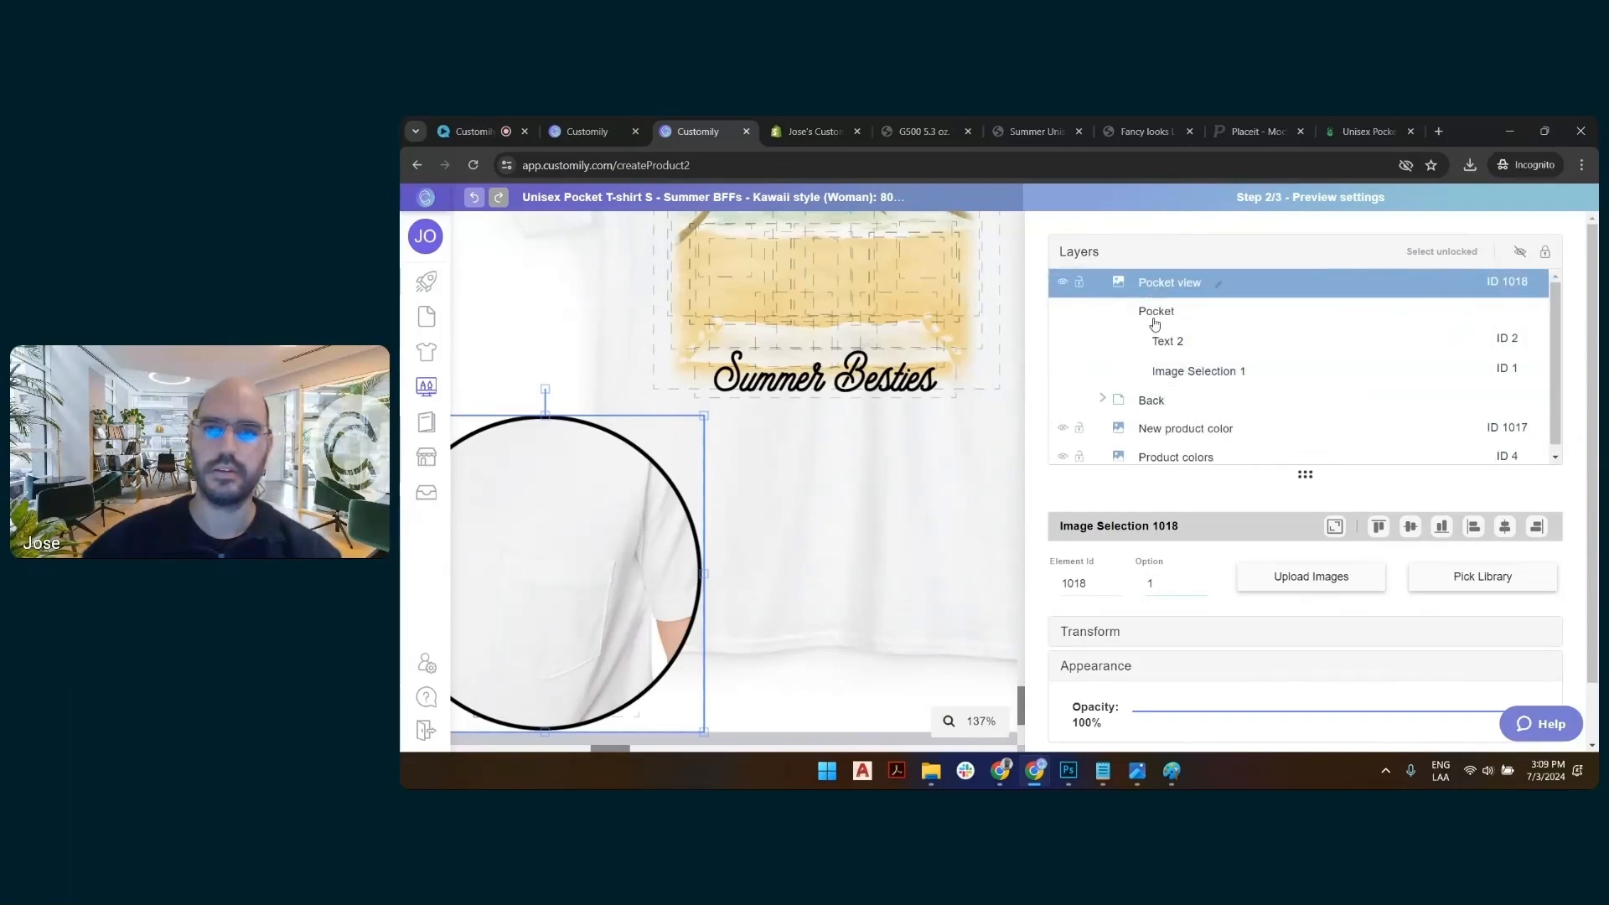
left_click(1100, 396)
left_click(1101, 310)
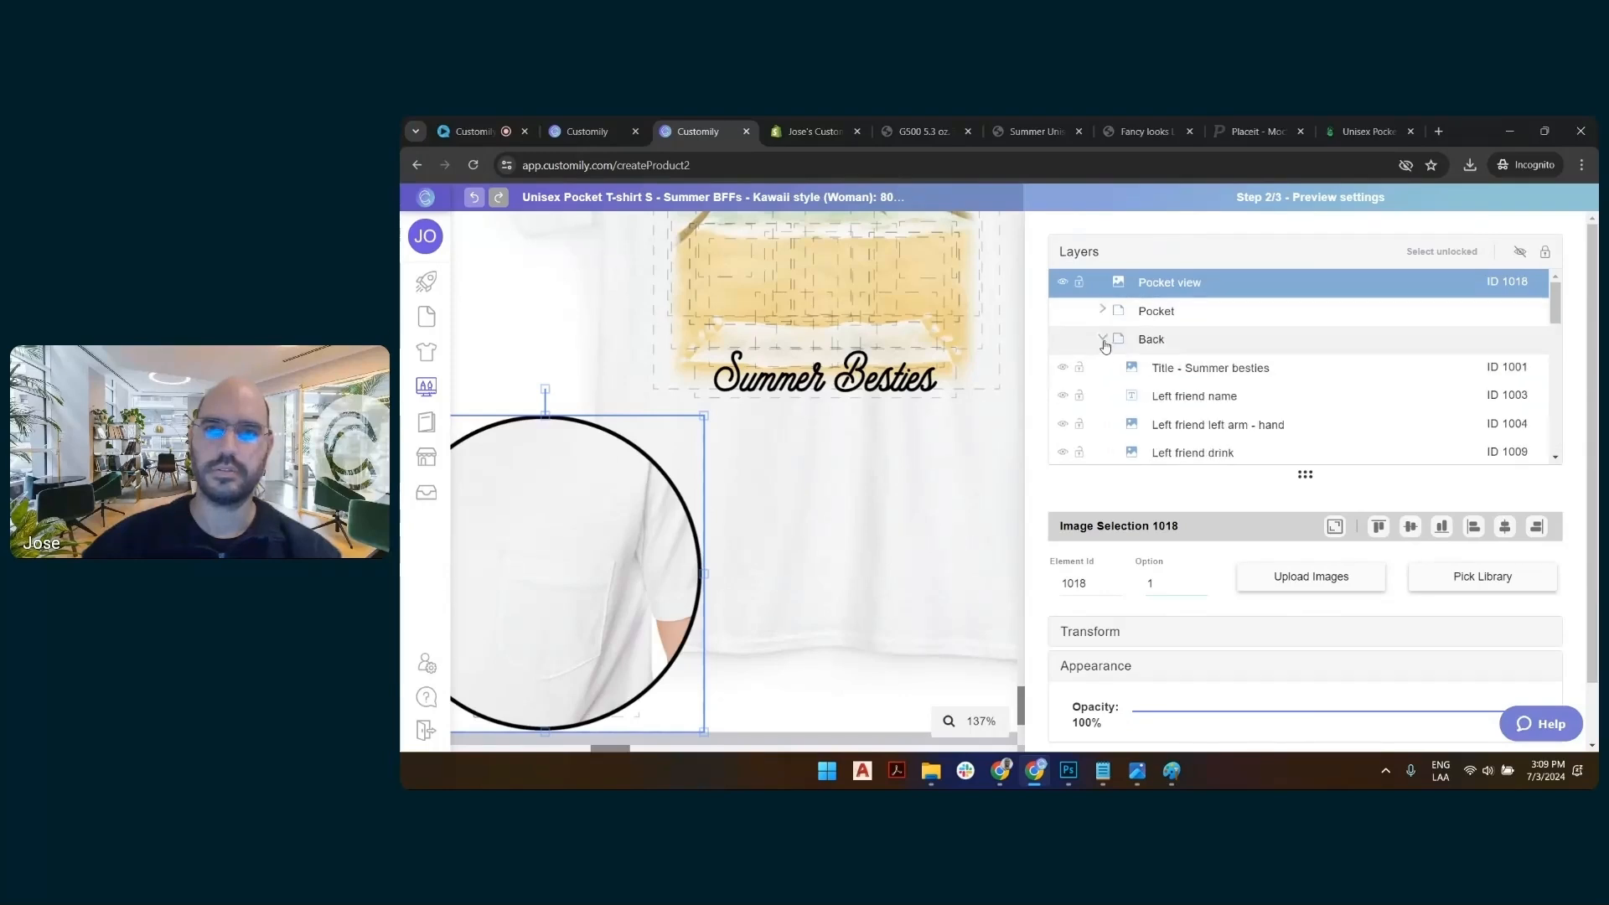
left_click(1102, 339)
left_click_drag(1160, 289, 1169, 347)
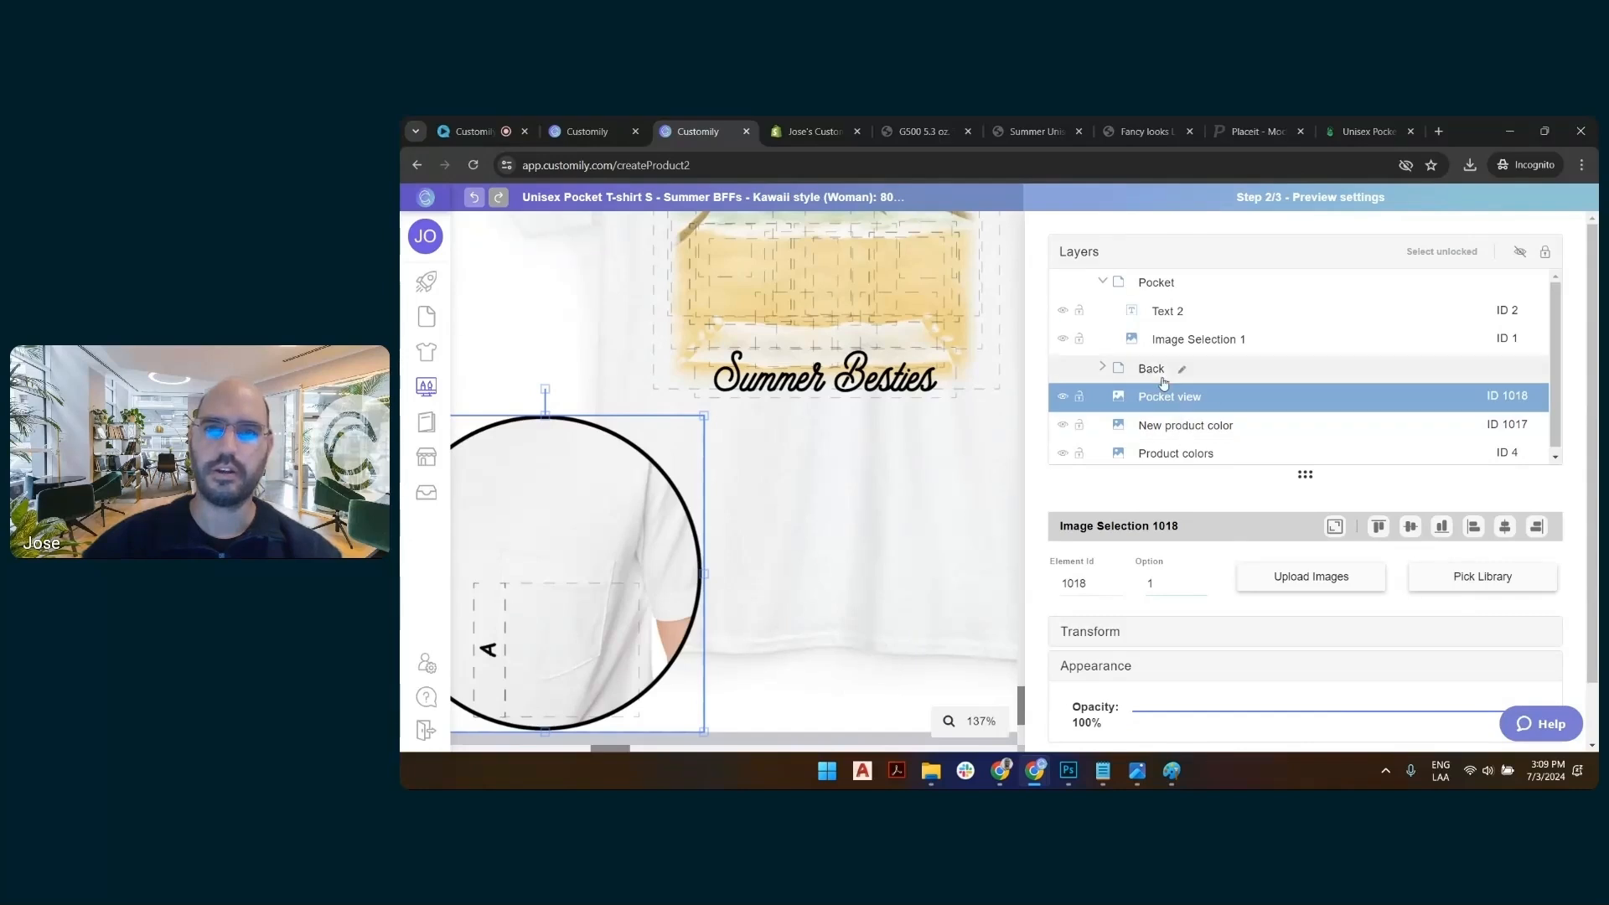
Shrink the Pocket group to about 86 by 70 px and position it inside the shirt pocket in the circle
left_click(1190, 281)
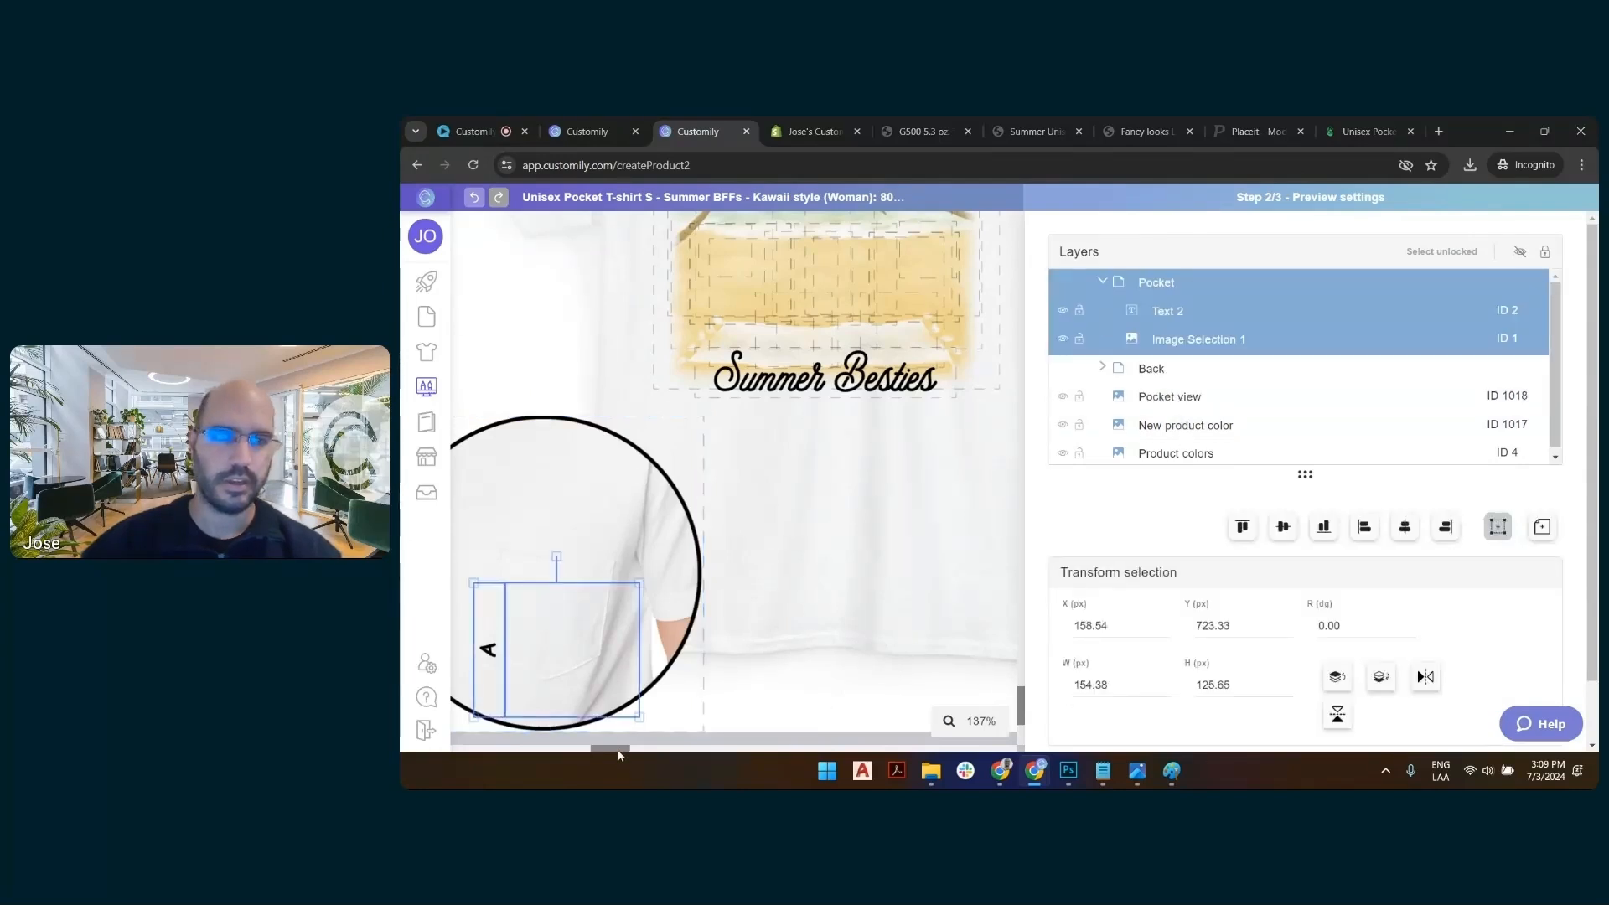
left_click_drag(618, 750, 612, 751)
scroll(614, 689, "up", 5)
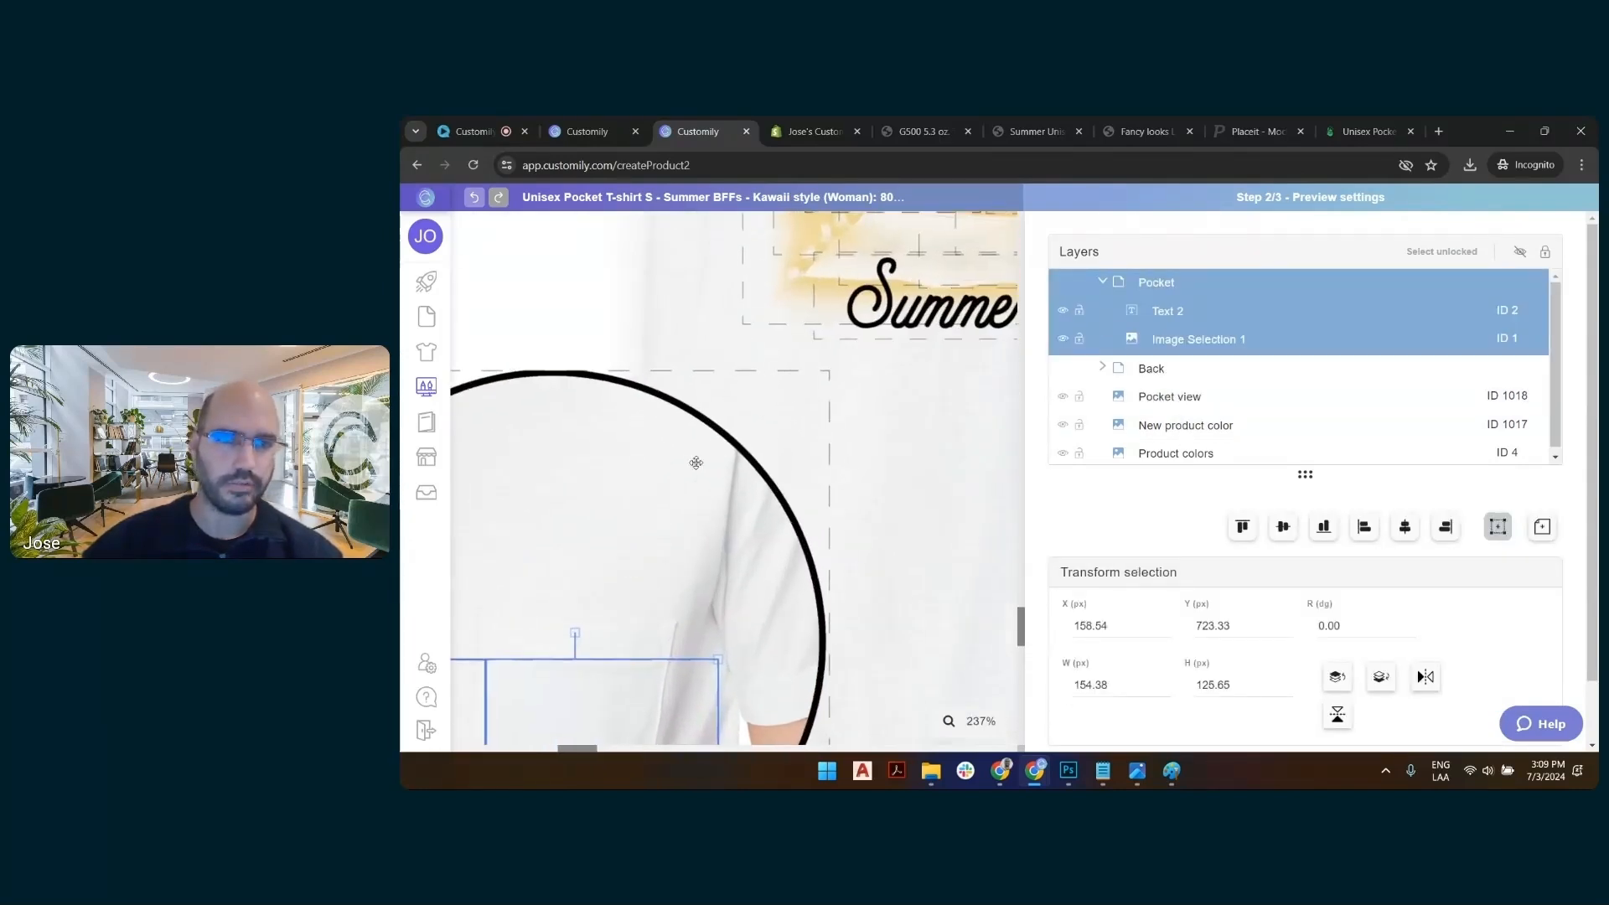
scroll(854, 428, "up", 2)
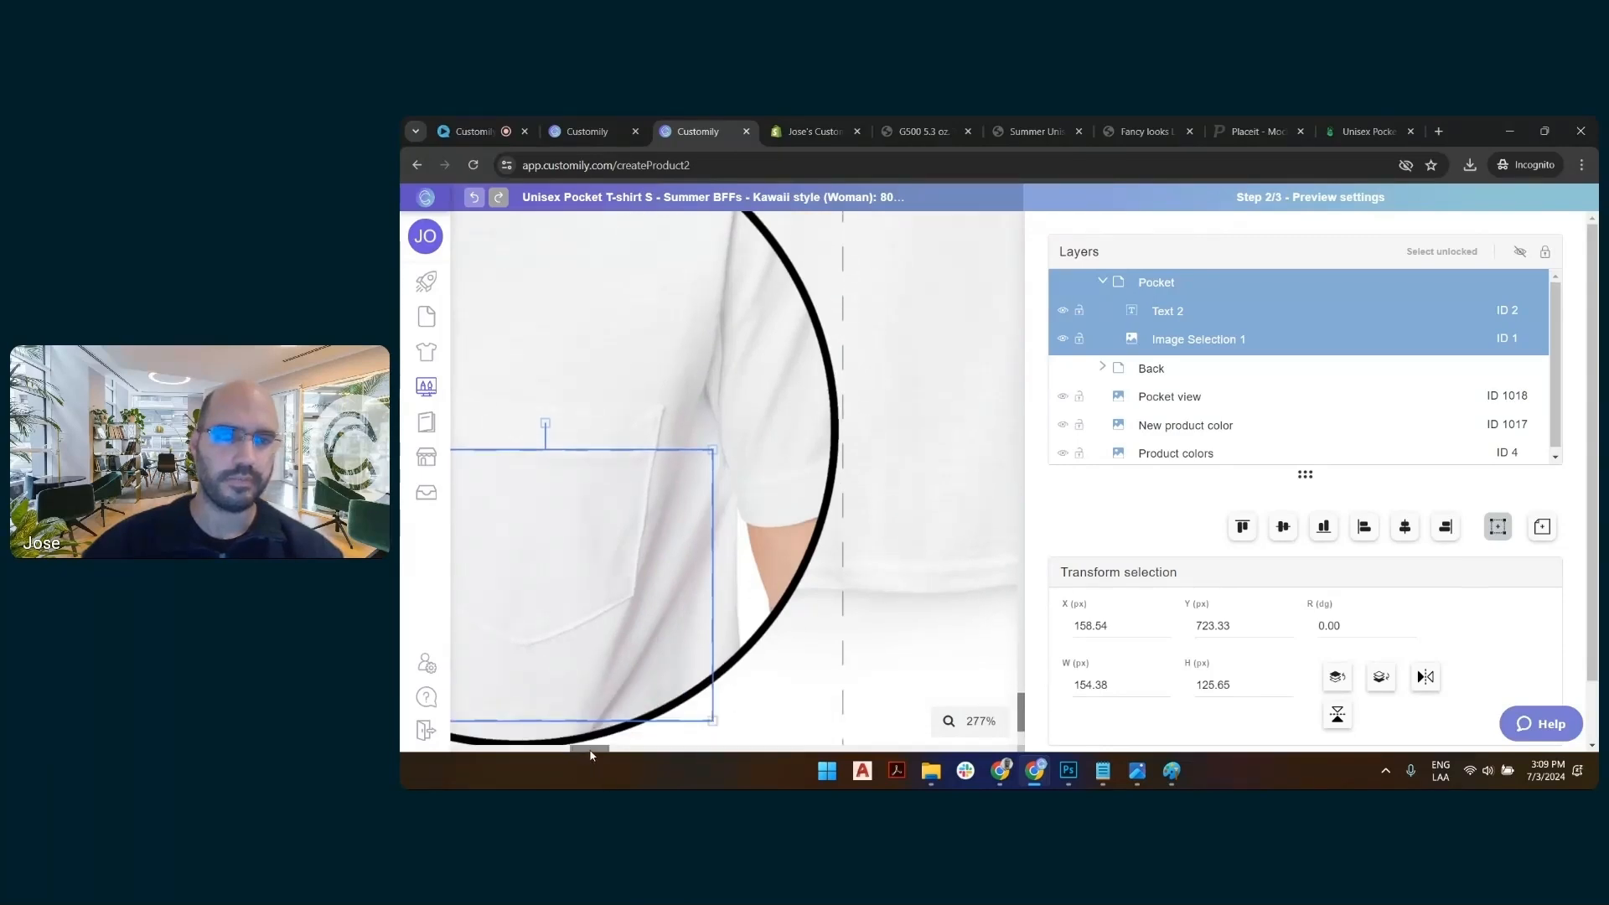
left_click_drag(590, 751, 494, 751)
left_click_drag(700, 592, 674, 499)
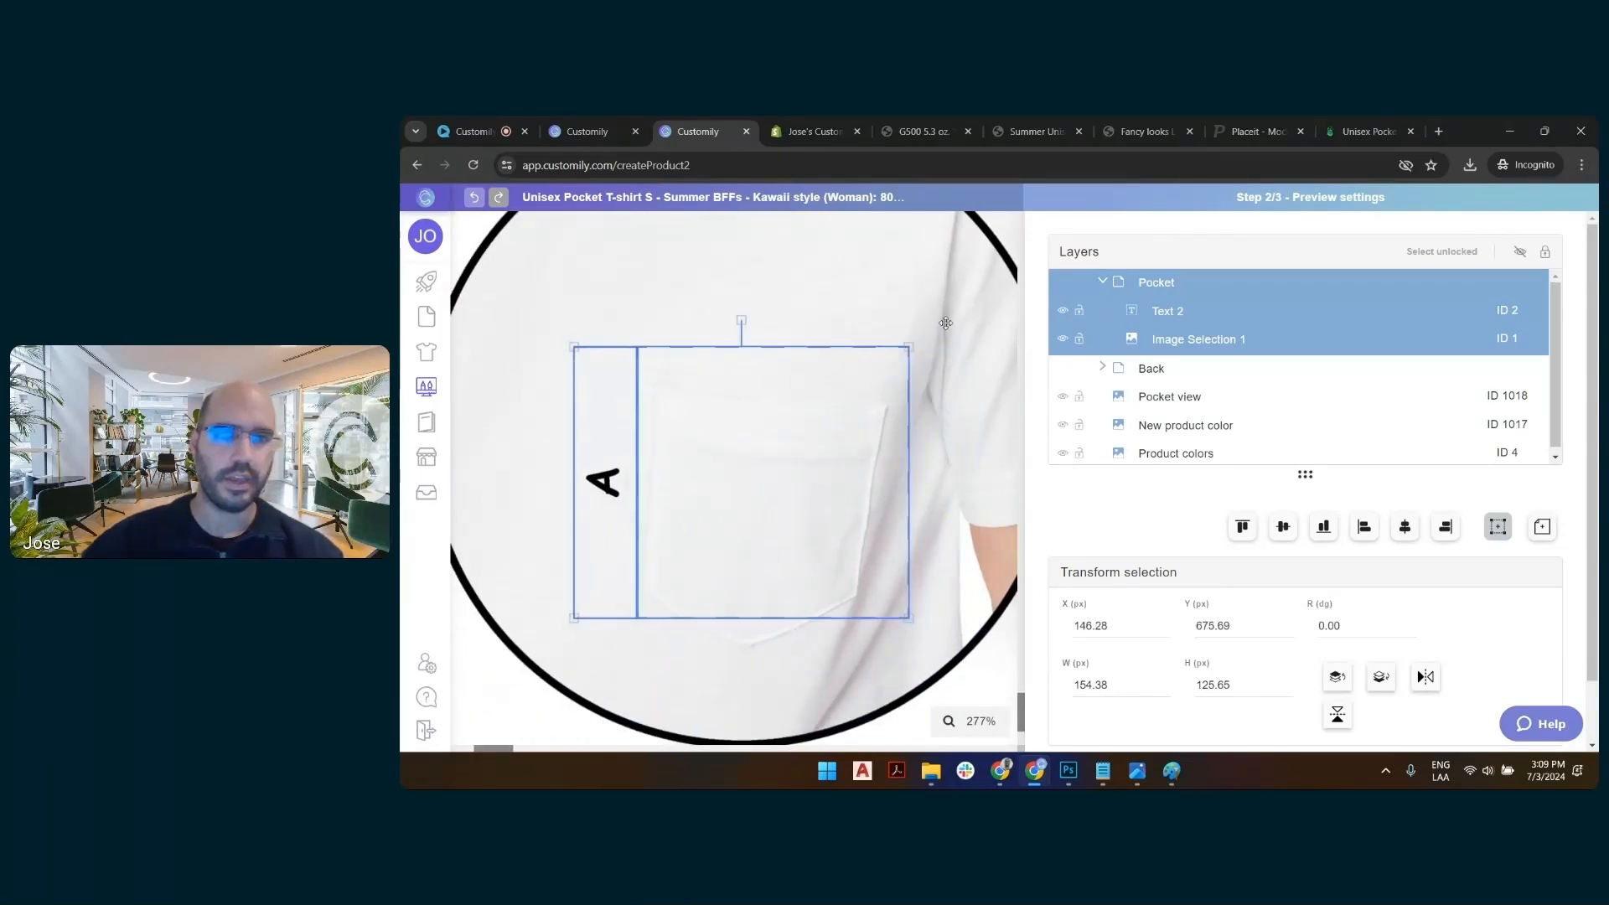
left_click_drag(912, 349, 762, 459)
left_click_drag(717, 535, 789, 507)
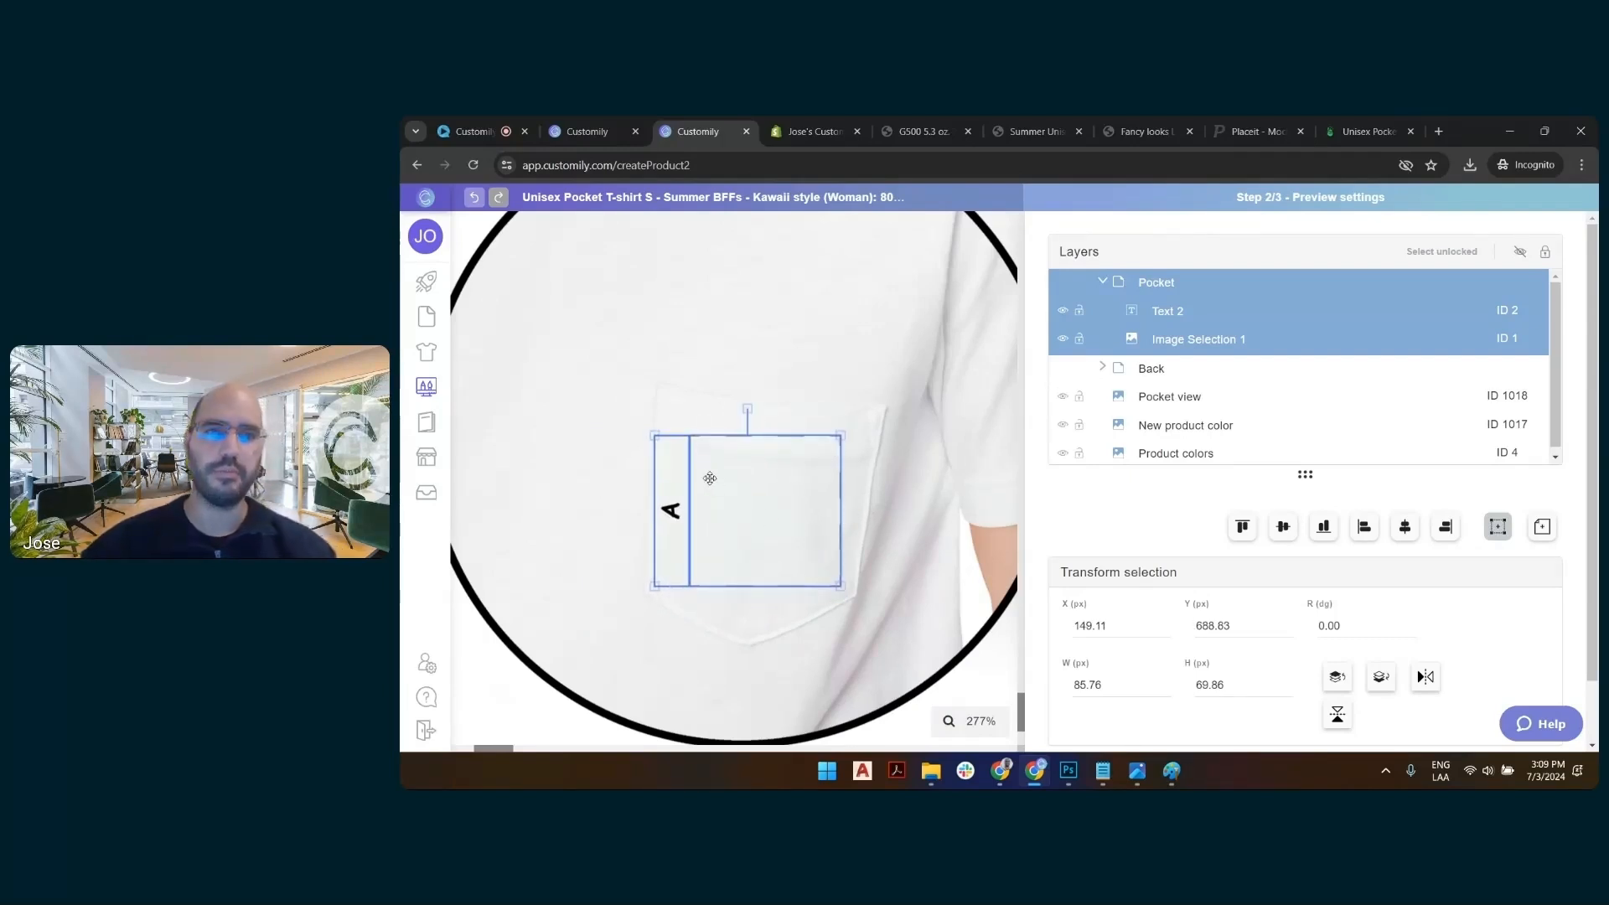
Set Text 2's horizontal skew to 7 degrees and adjust its vertical skew to follow the pocket's slant
left_click(666, 507)
left_click(668, 509)
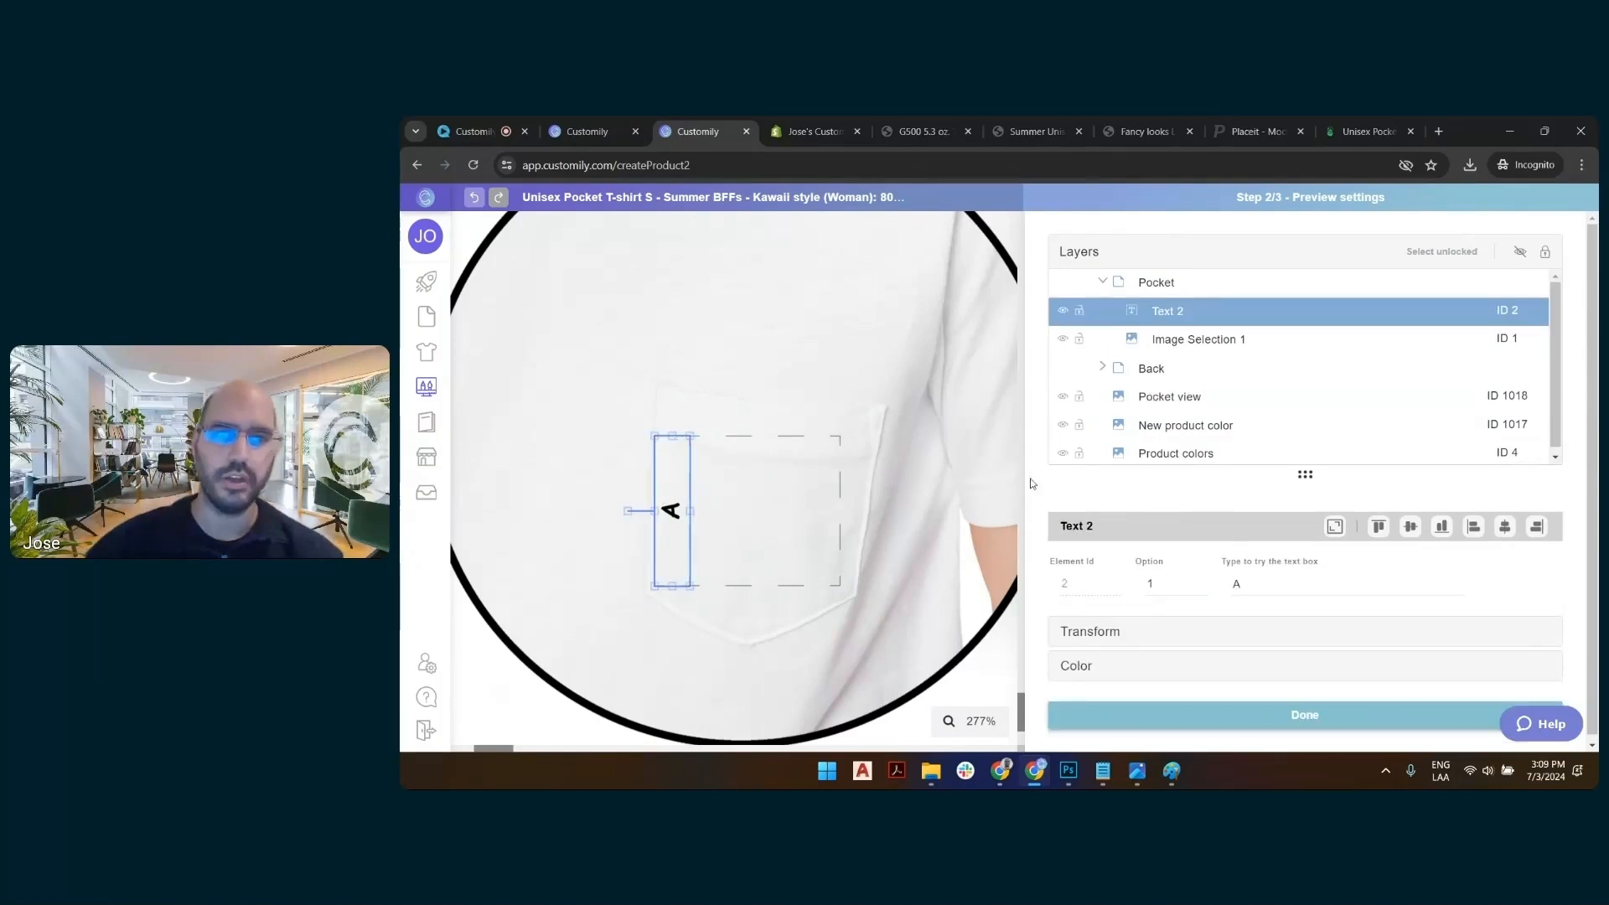
left_click(1117, 633)
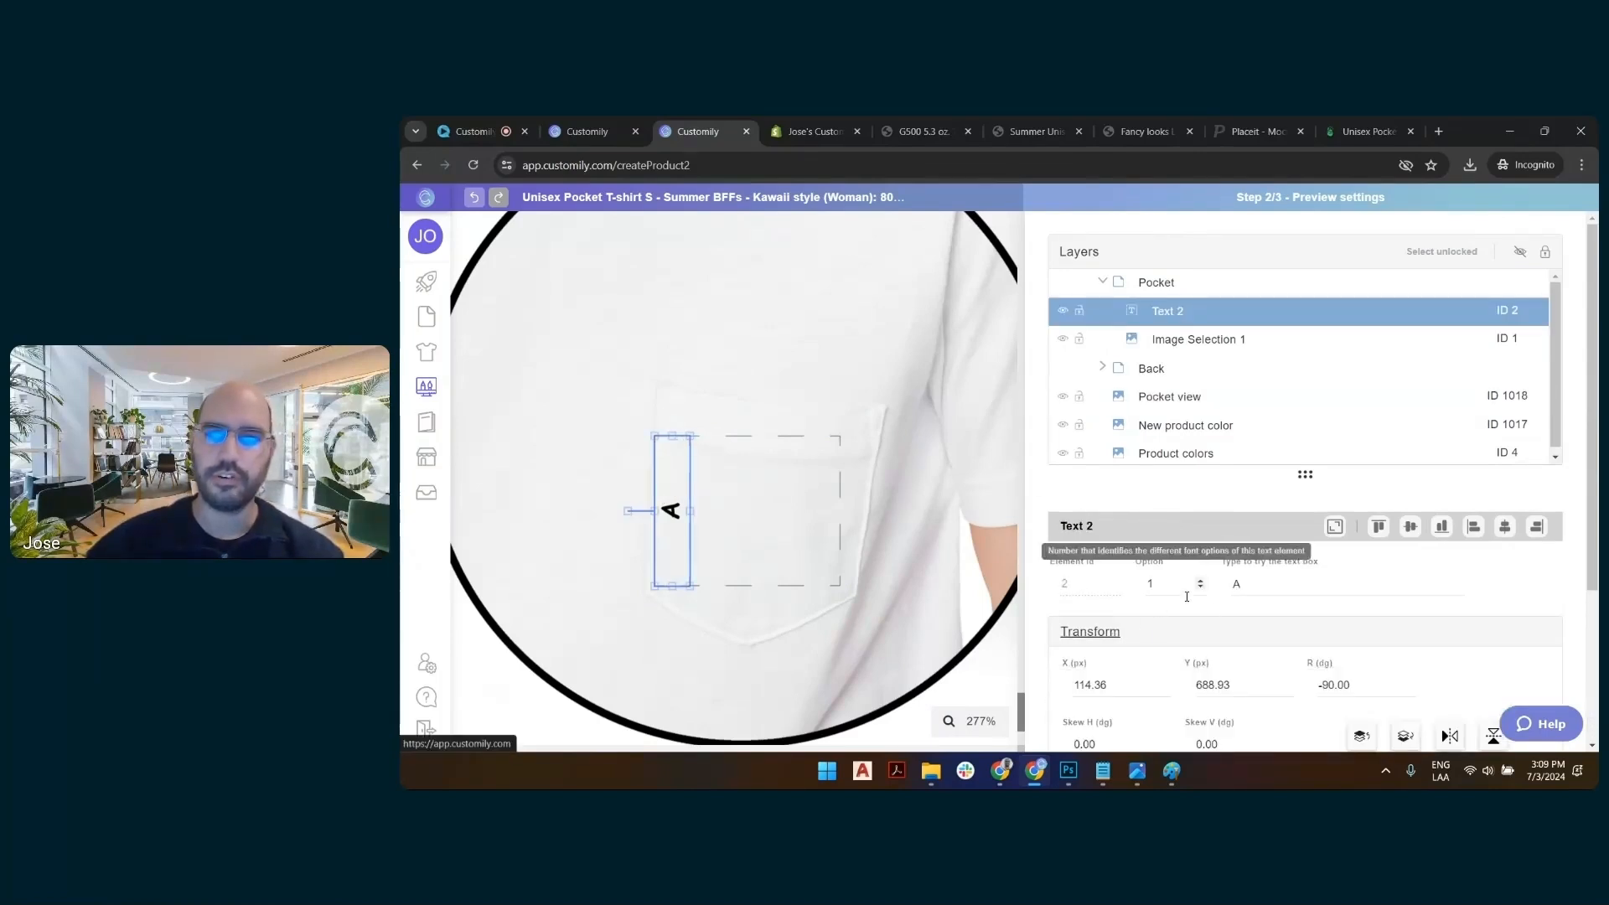
scroll(1165, 544, "down", 3)
left_click(1165, 524)
type("2")
left_click(1163, 522)
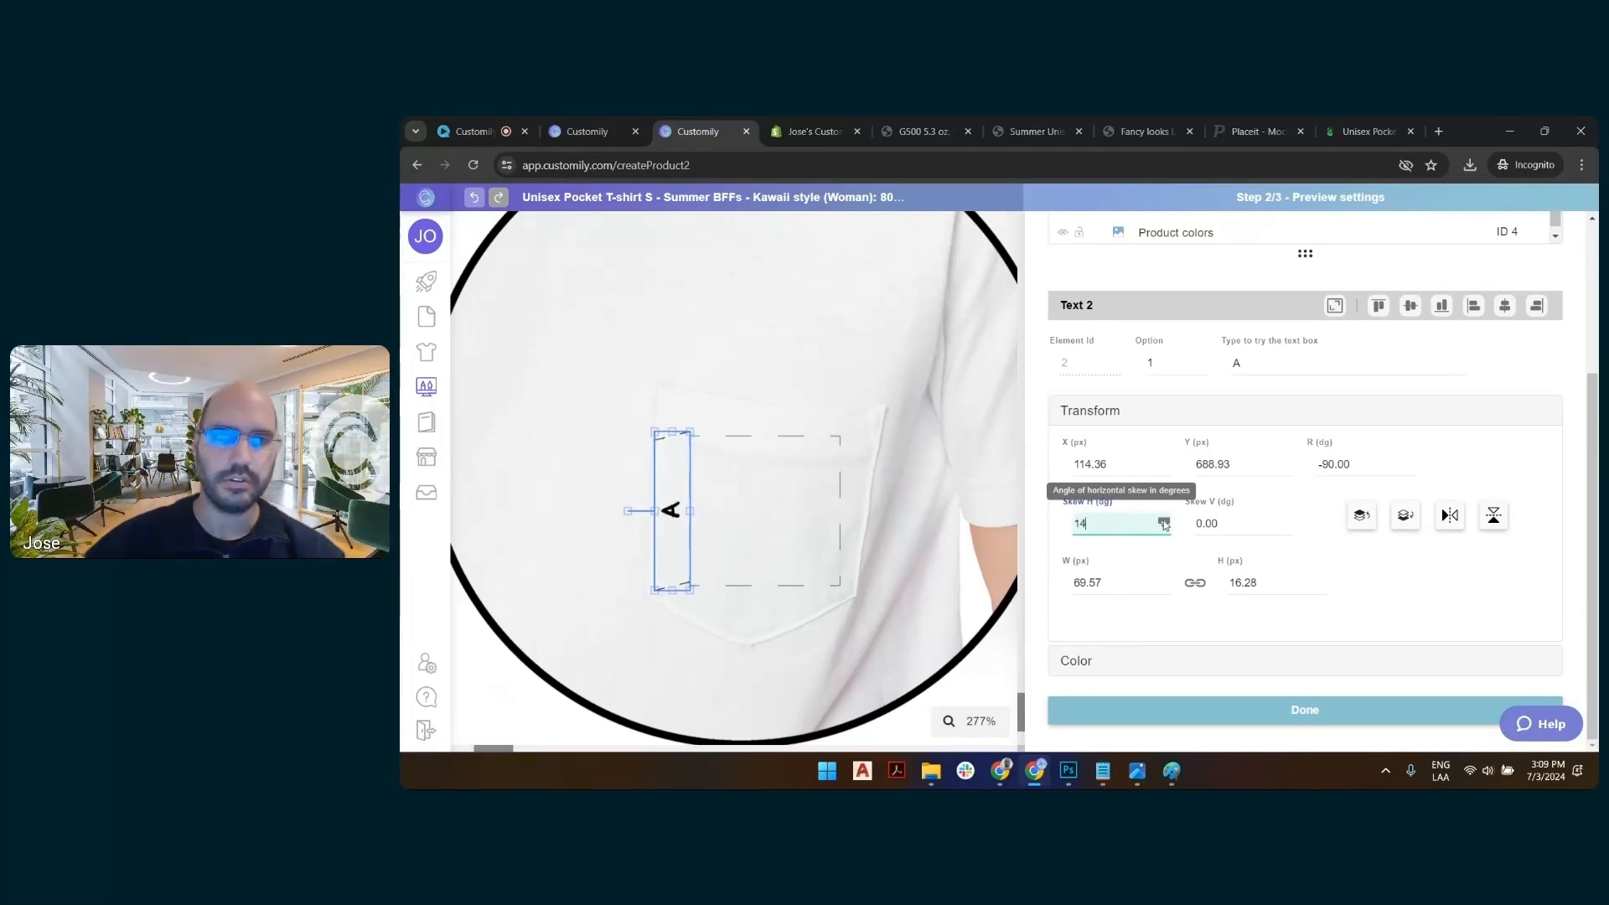
left_click(1163, 528)
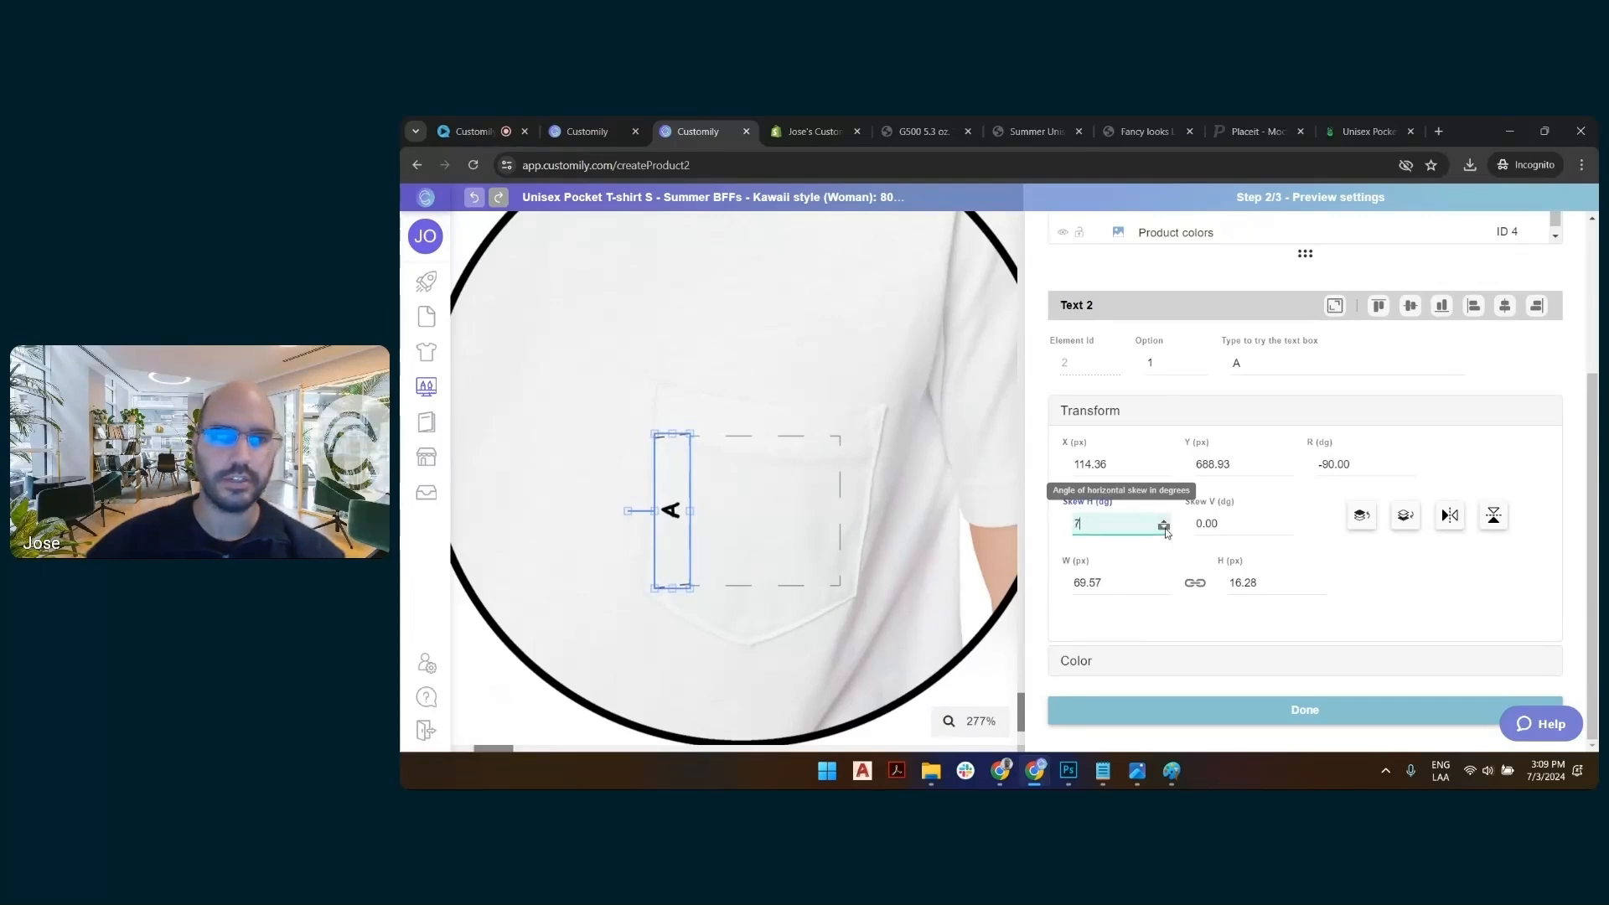
left_click(1286, 527)
left_click(1286, 521)
left_click(1286, 520)
left_click(1286, 521)
Set Image Selection 1's vertical skew to 4 degrees to match the pocket's perspective
left_click(820, 471)
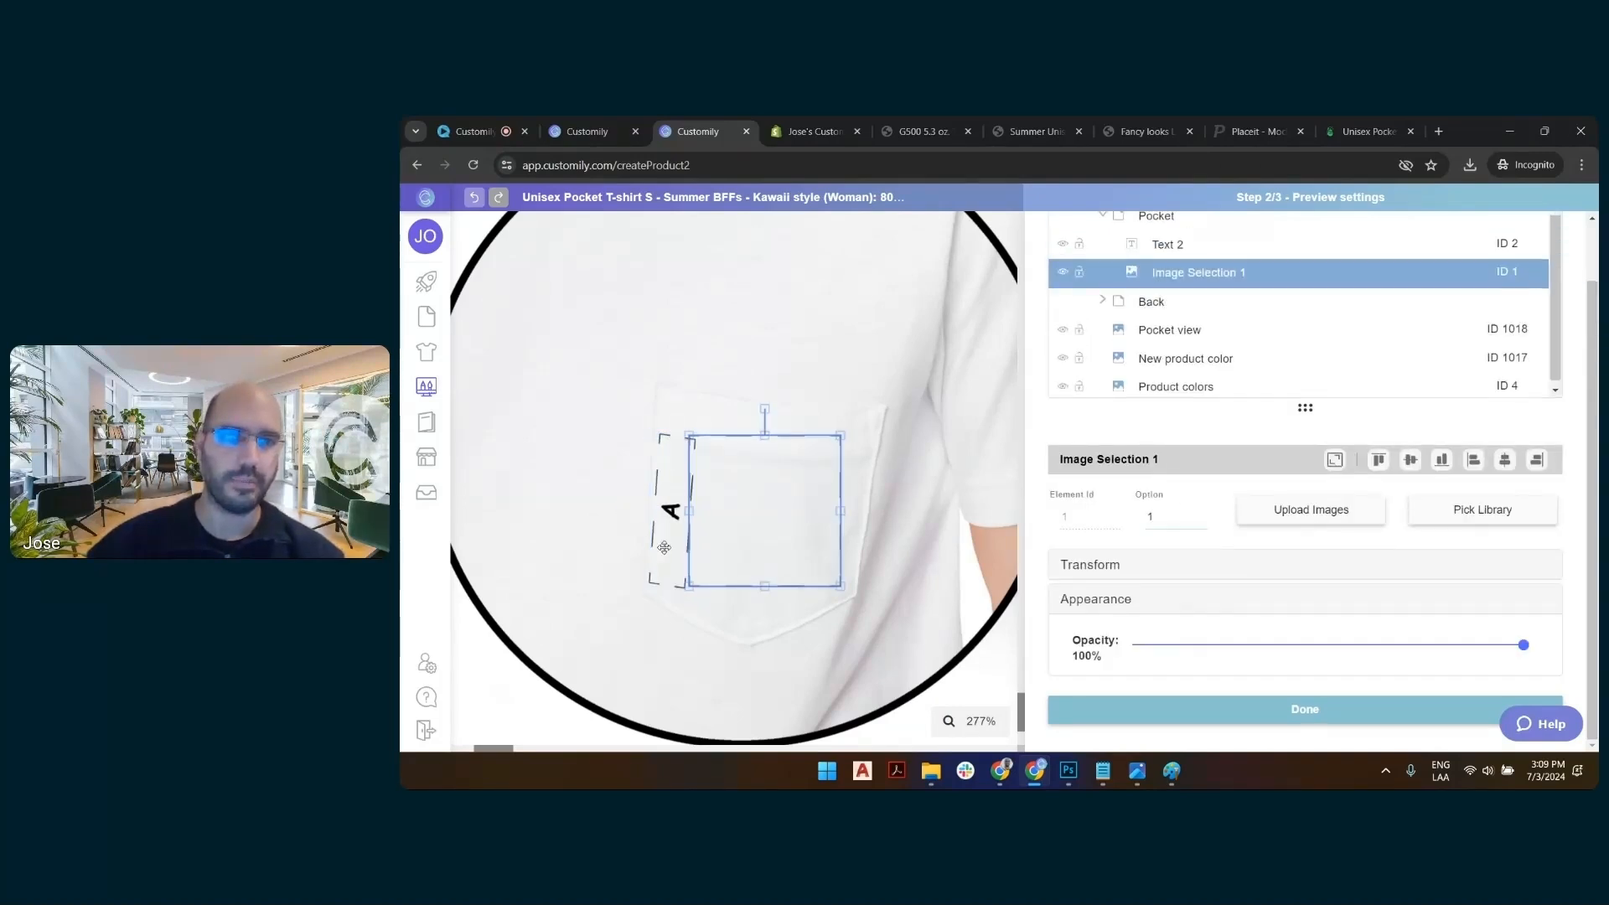
left_click(1156, 570)
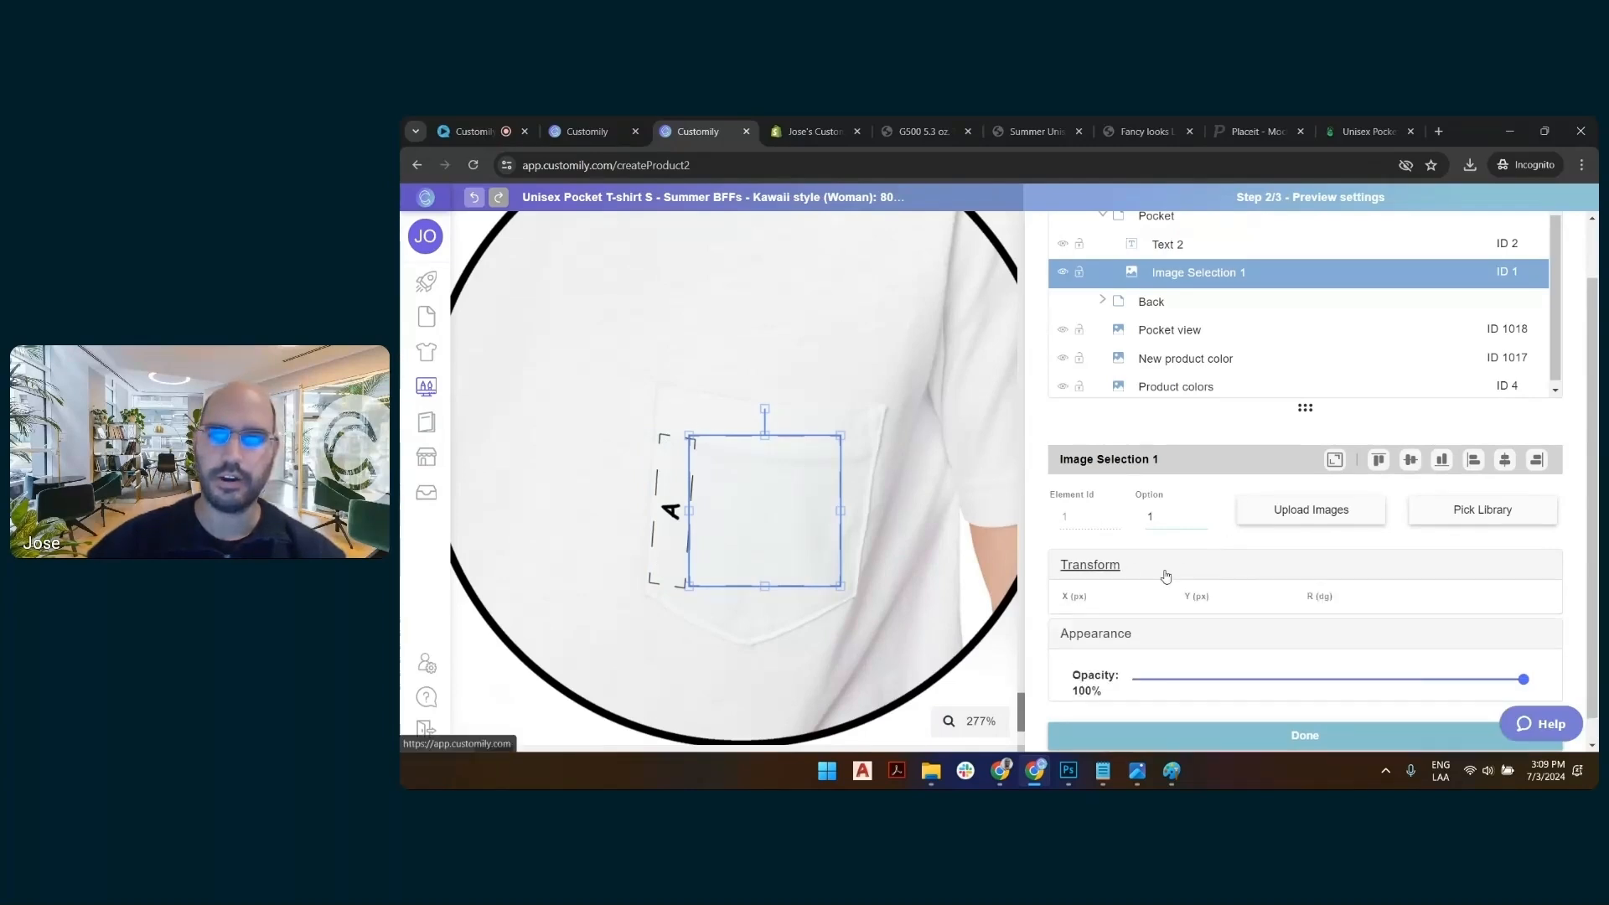
scroll(1254, 668, "down", 2)
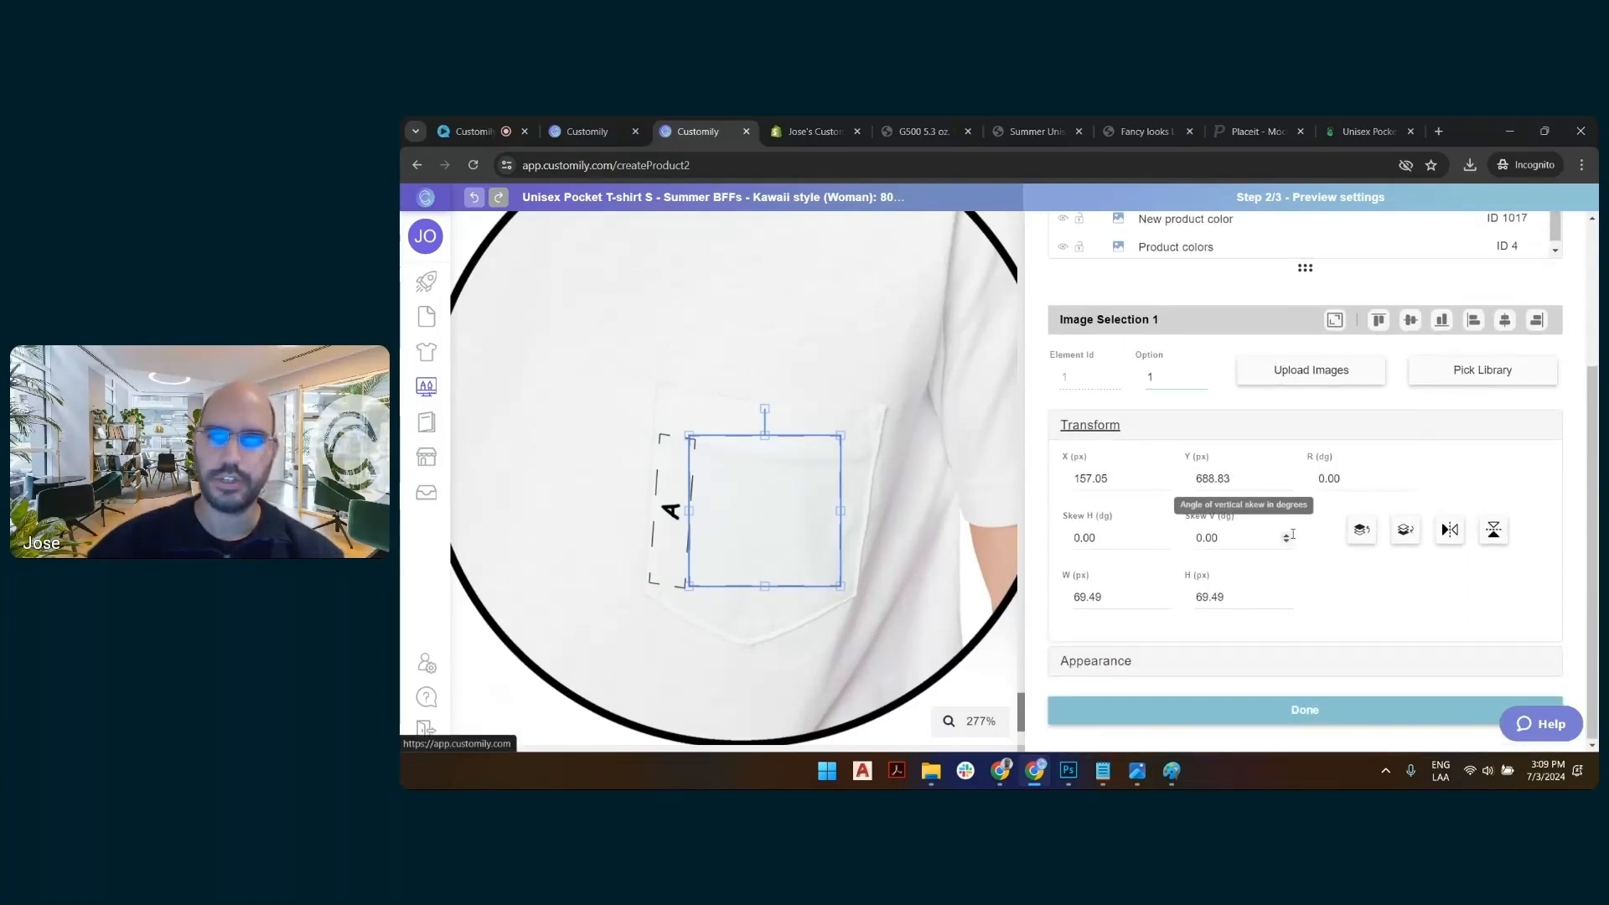
left_click(1286, 534)
left_click(1286, 535)
left_click(1286, 534)
left_click(1286, 534)
left_click(1286, 535)
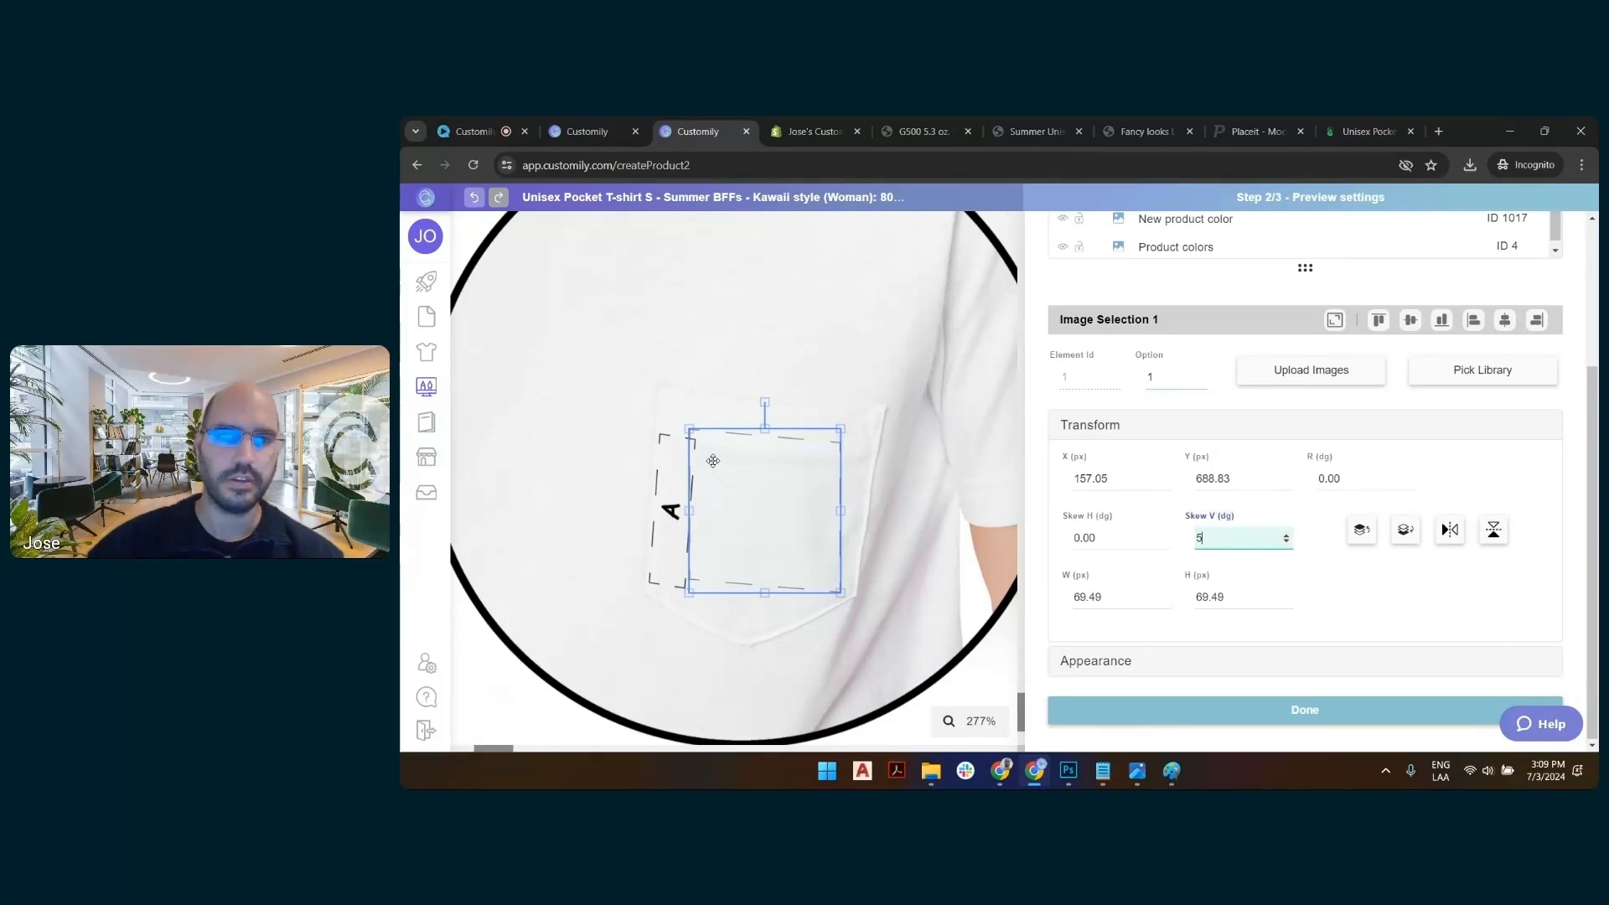
left_click(669, 463)
left_click(666, 513)
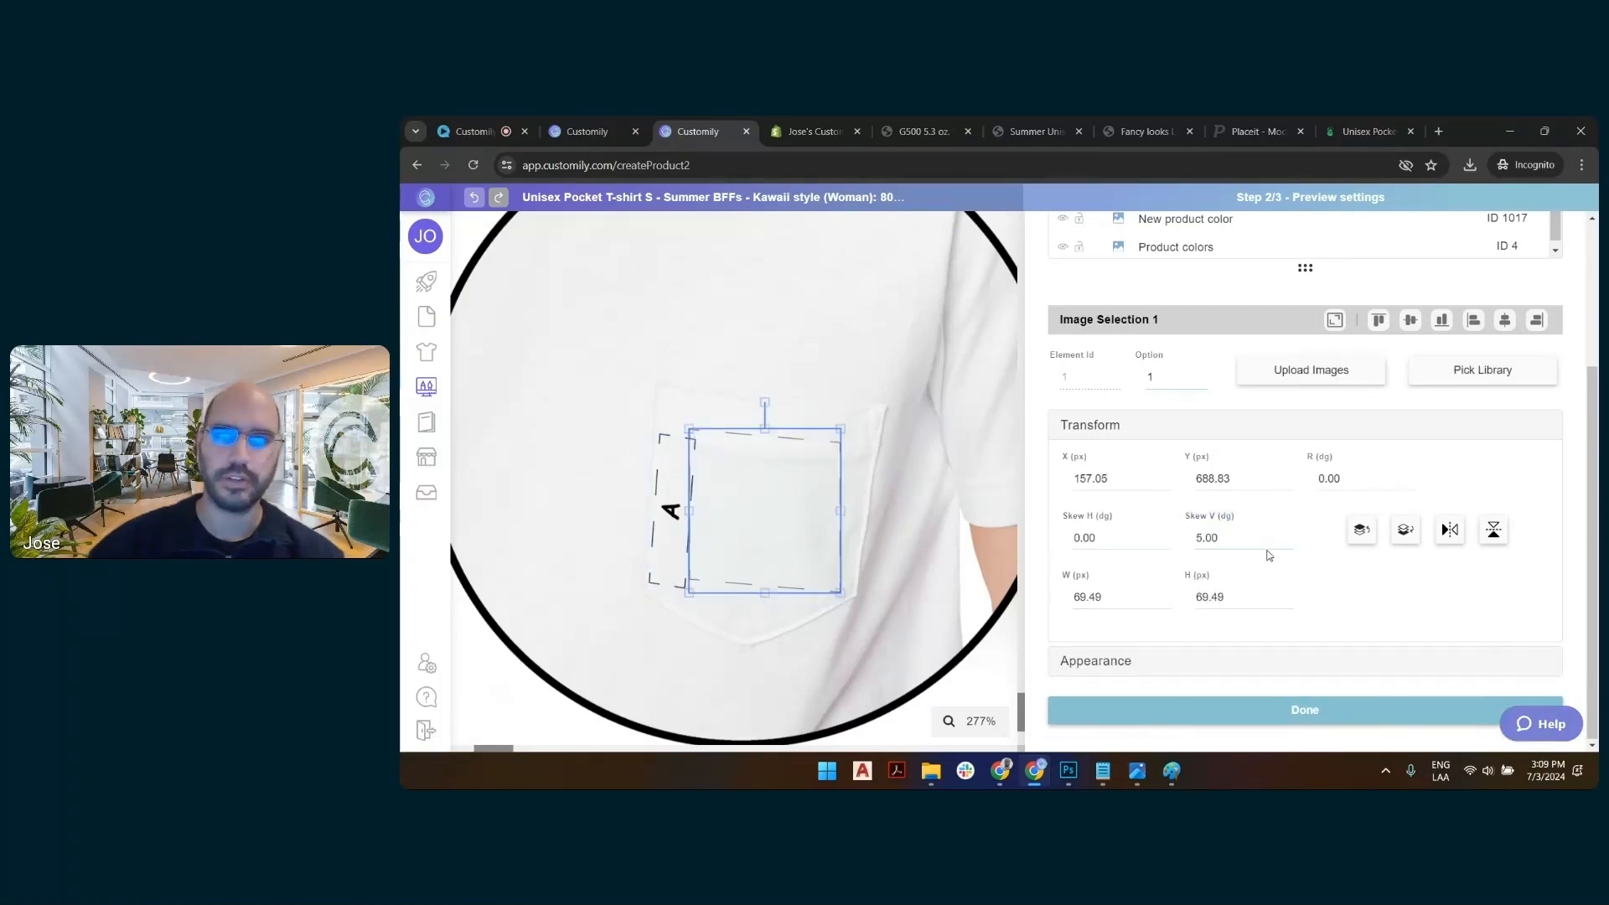
type("4")
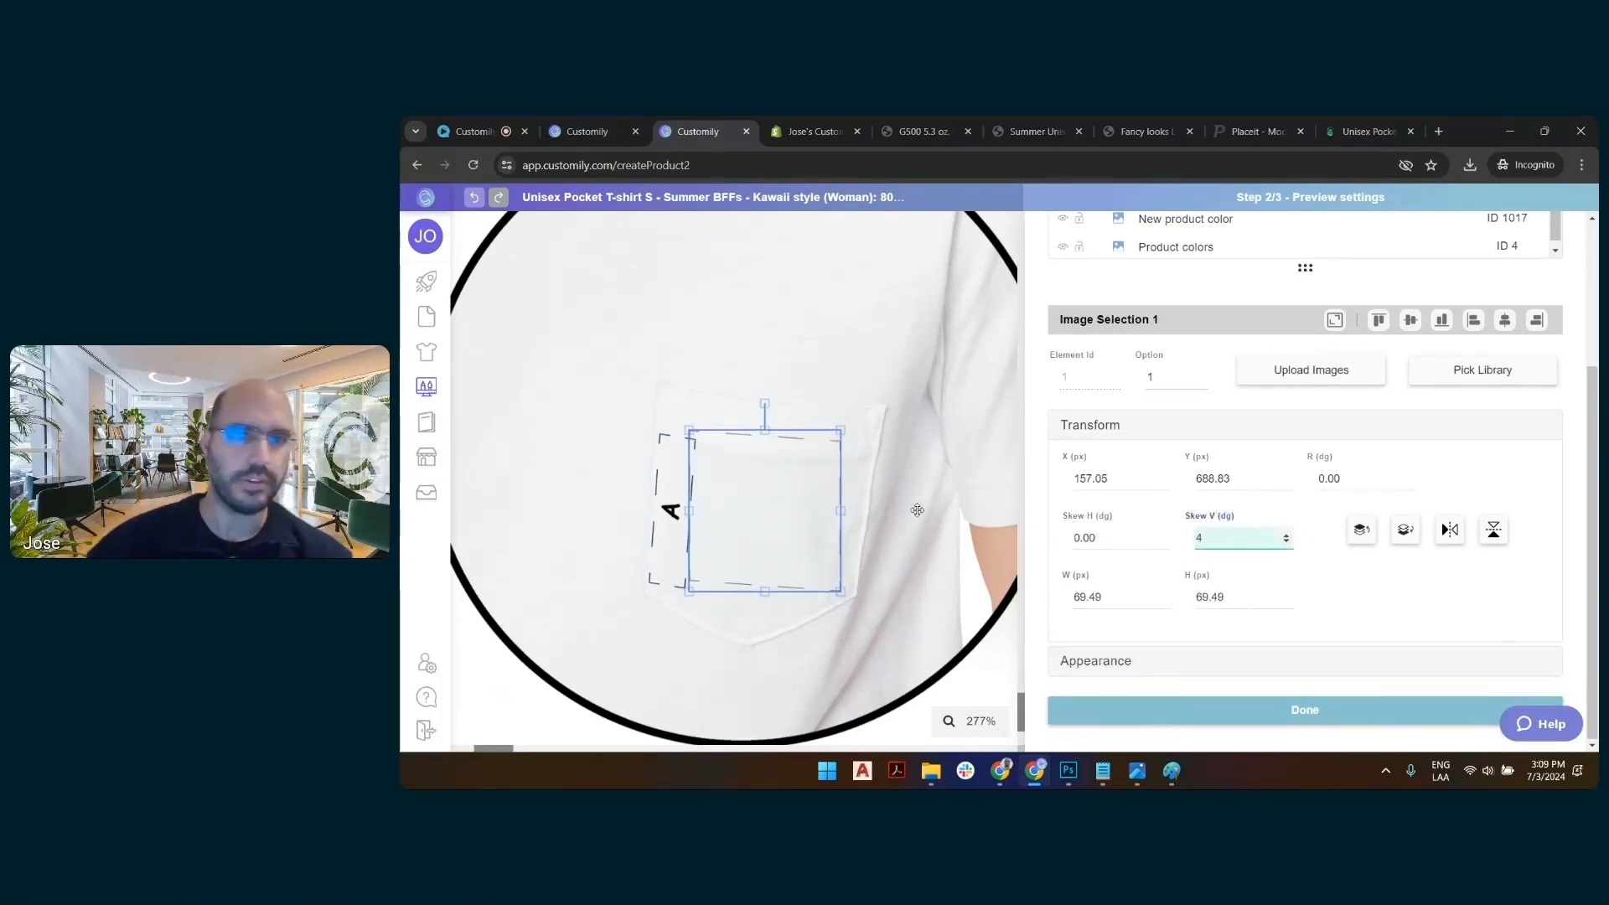
Set Image Selection 1's horizontal skew to -9 degrees and its option to 2
left_click(1080, 538)
type("-5")
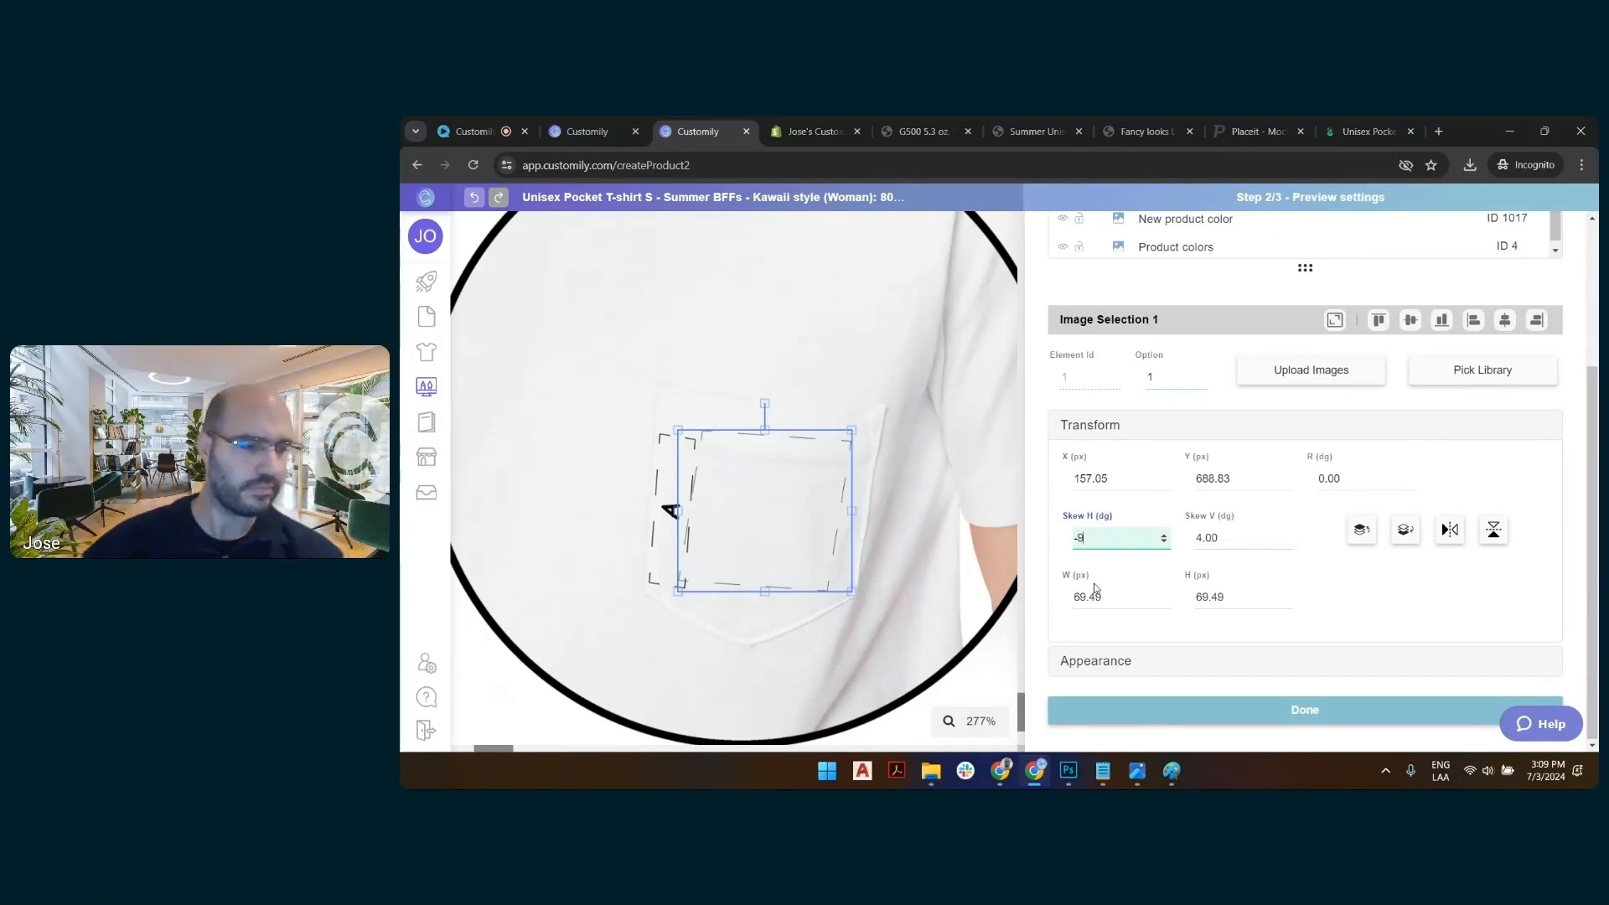
left_click(826, 393)
left_click(771, 495)
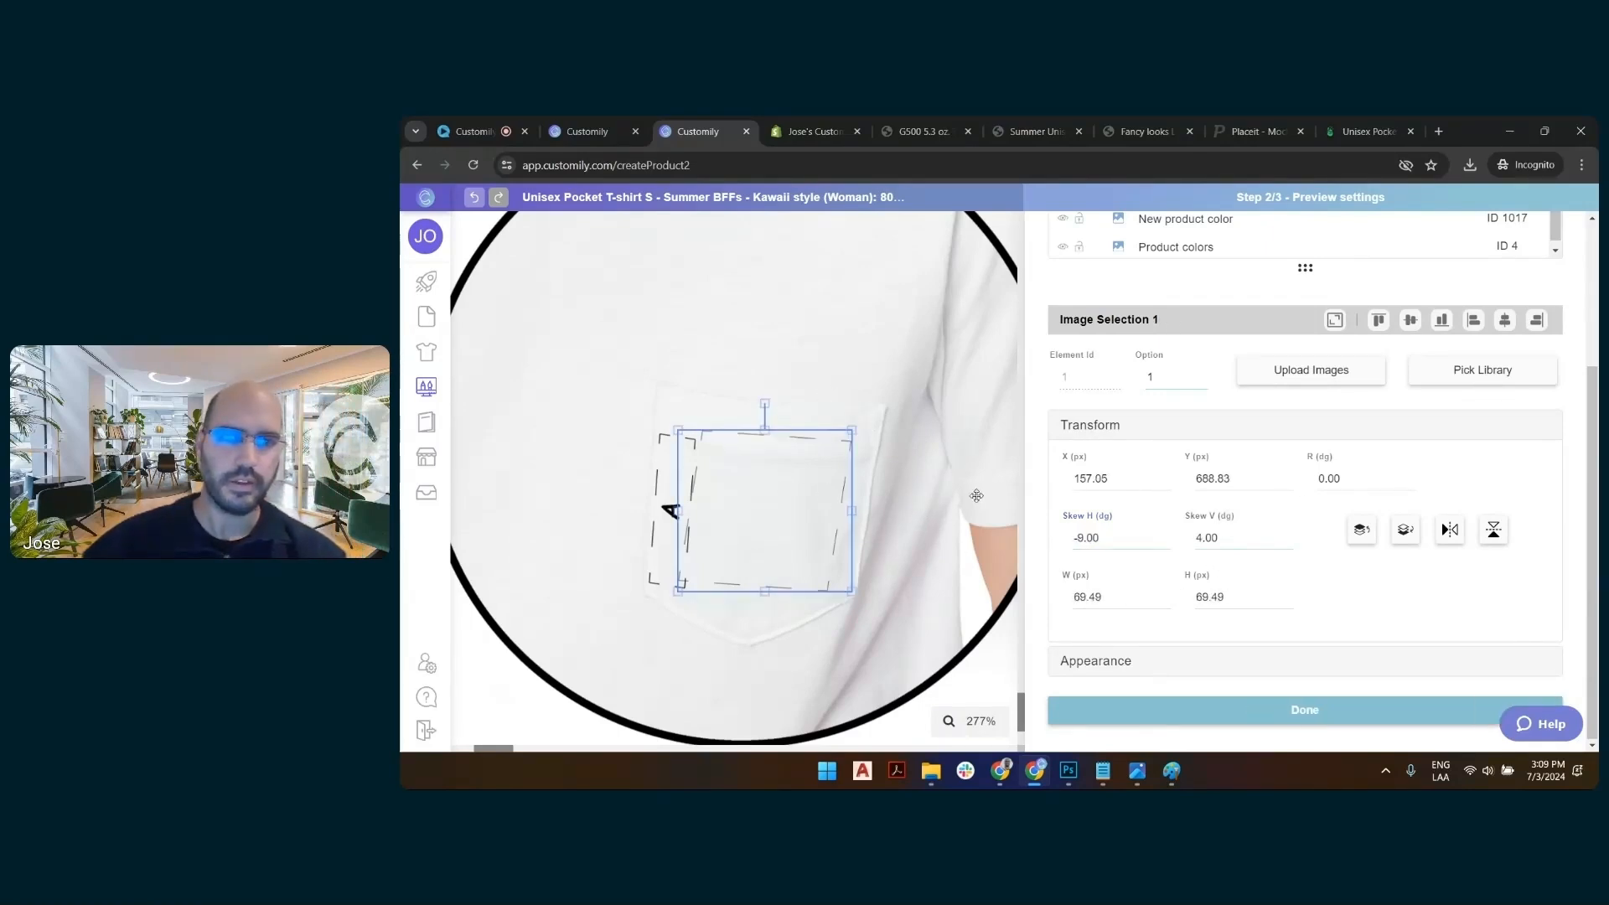
left_click(1200, 373)
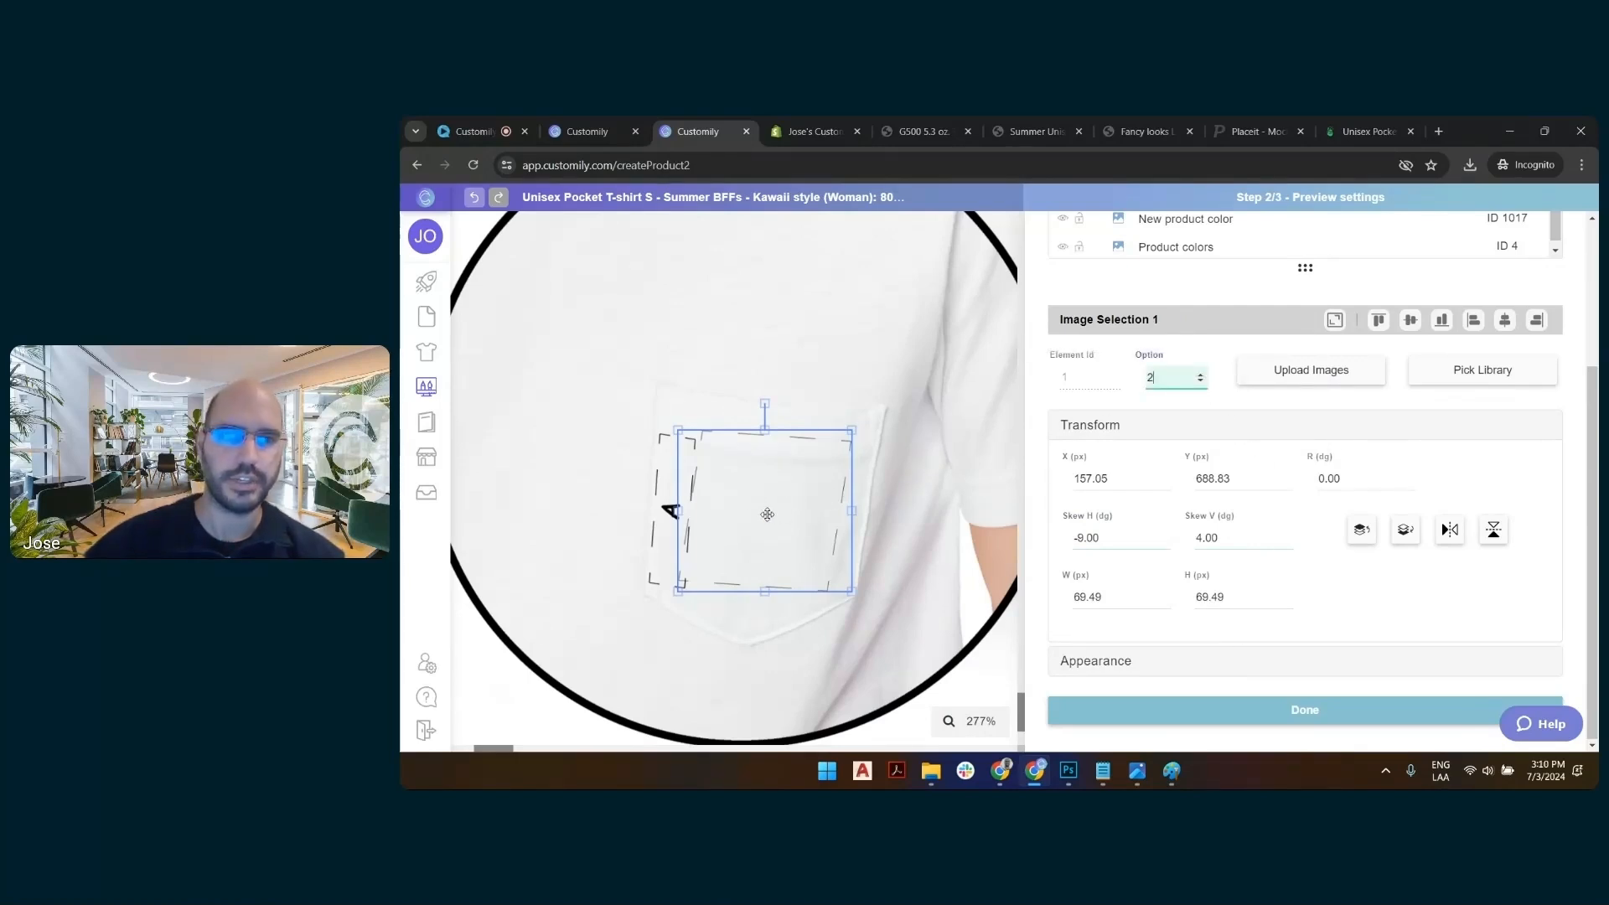
Move Image Selection 1 to about X 163, Y 695 px so the beach ball sits inside the shirt pocket beside the text
left_click_drag(795, 490, 810, 505)
left_click(682, 488)
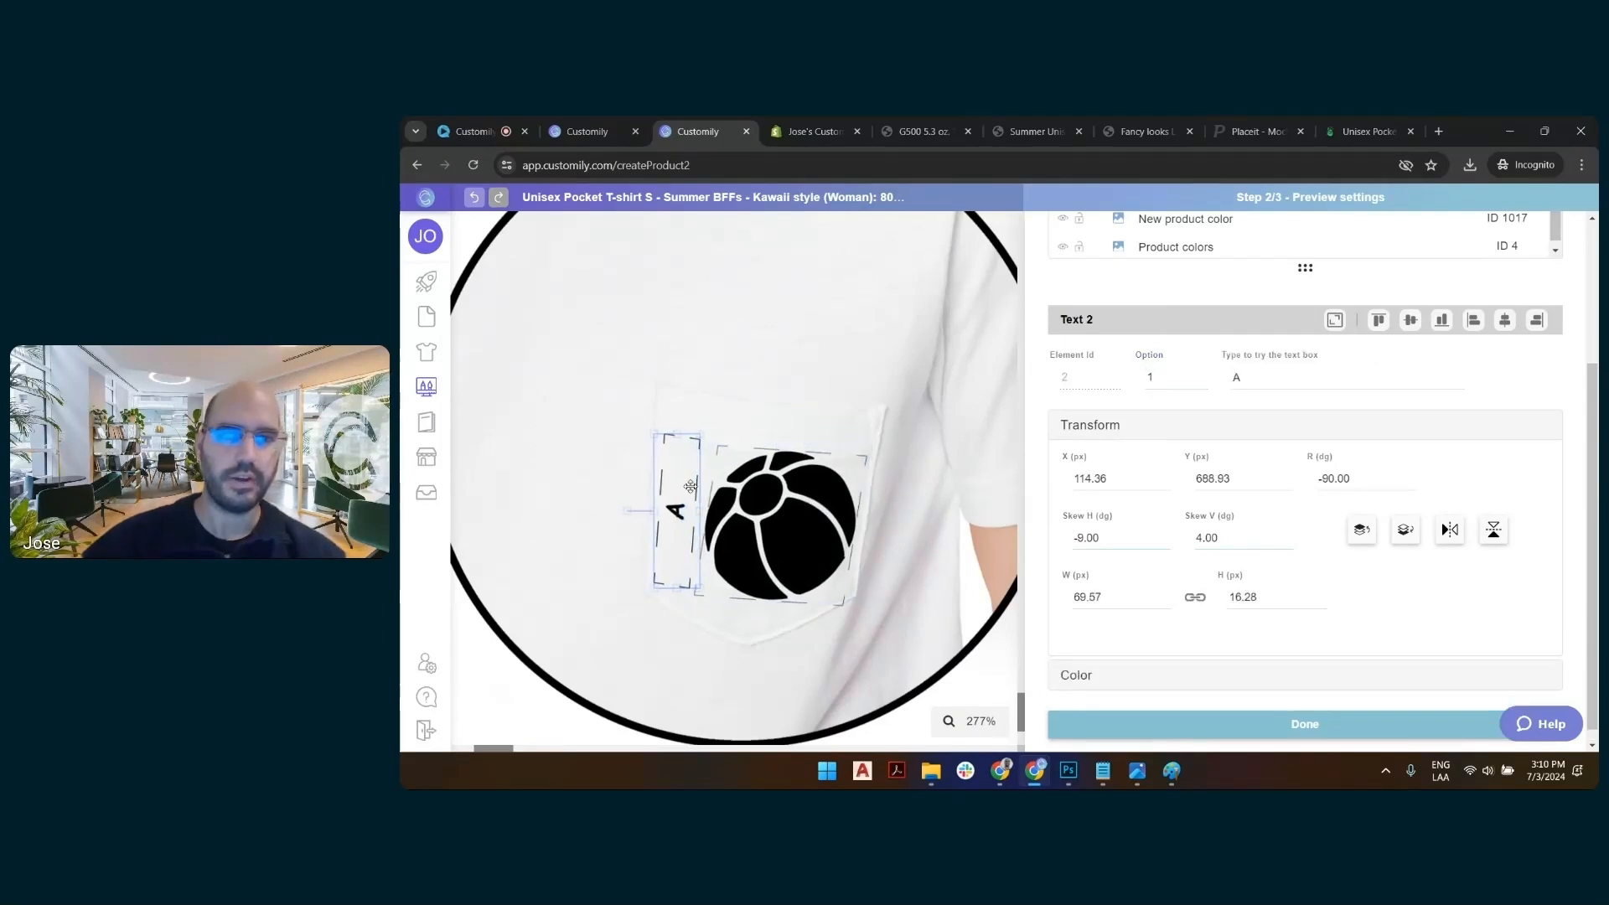
left_click(756, 495)
scroll(755, 495, "down", 6)
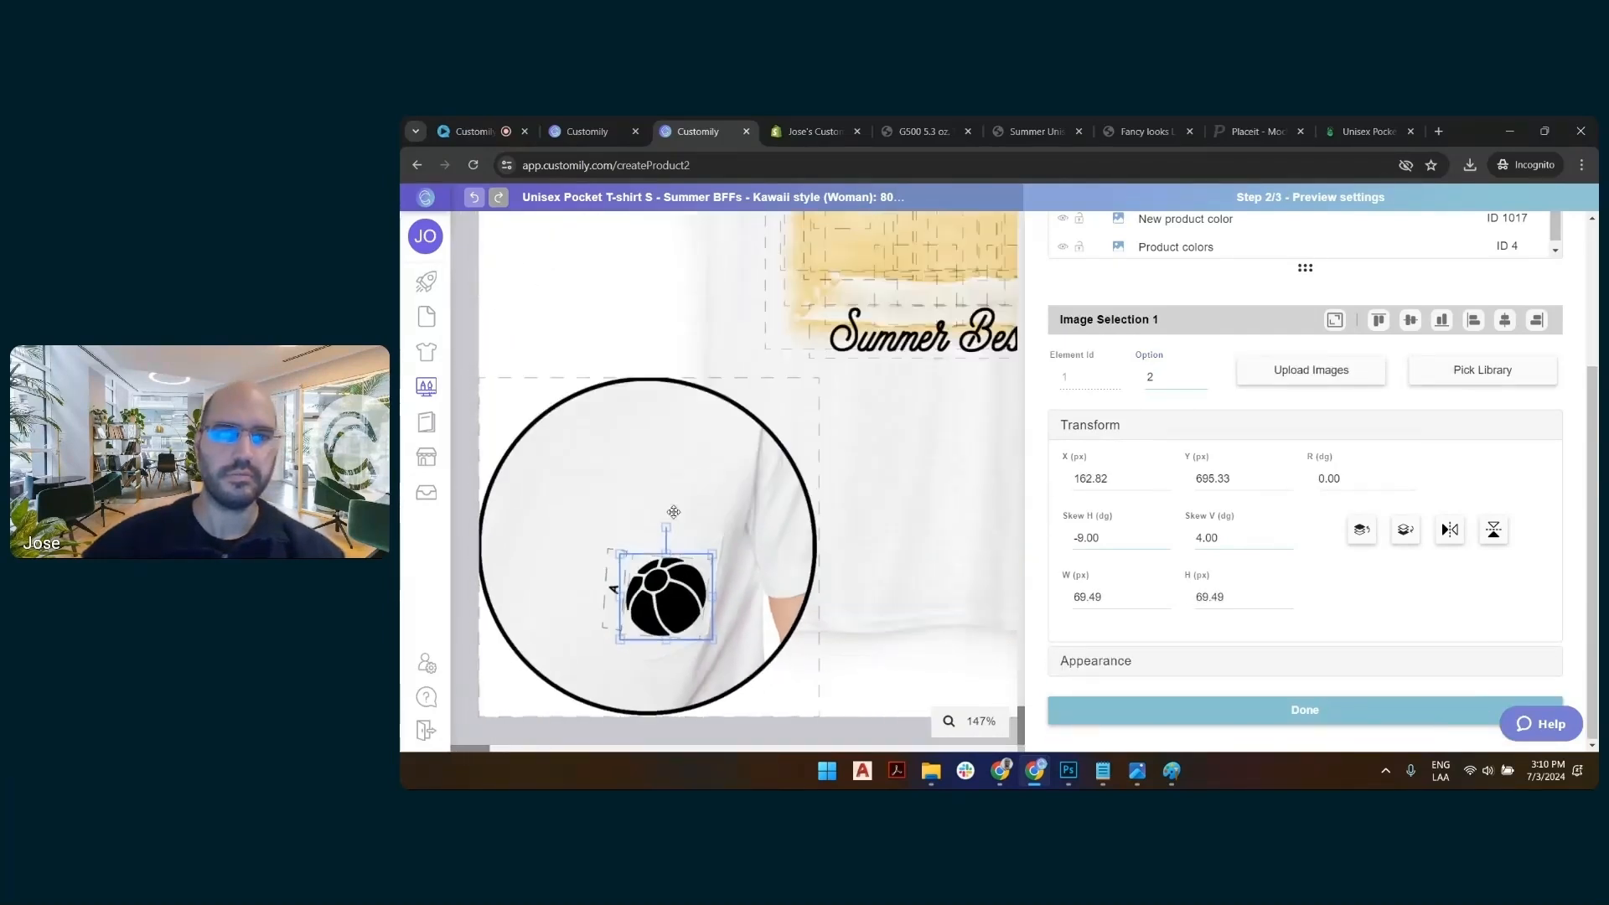
scroll(625, 638, "down", 2)
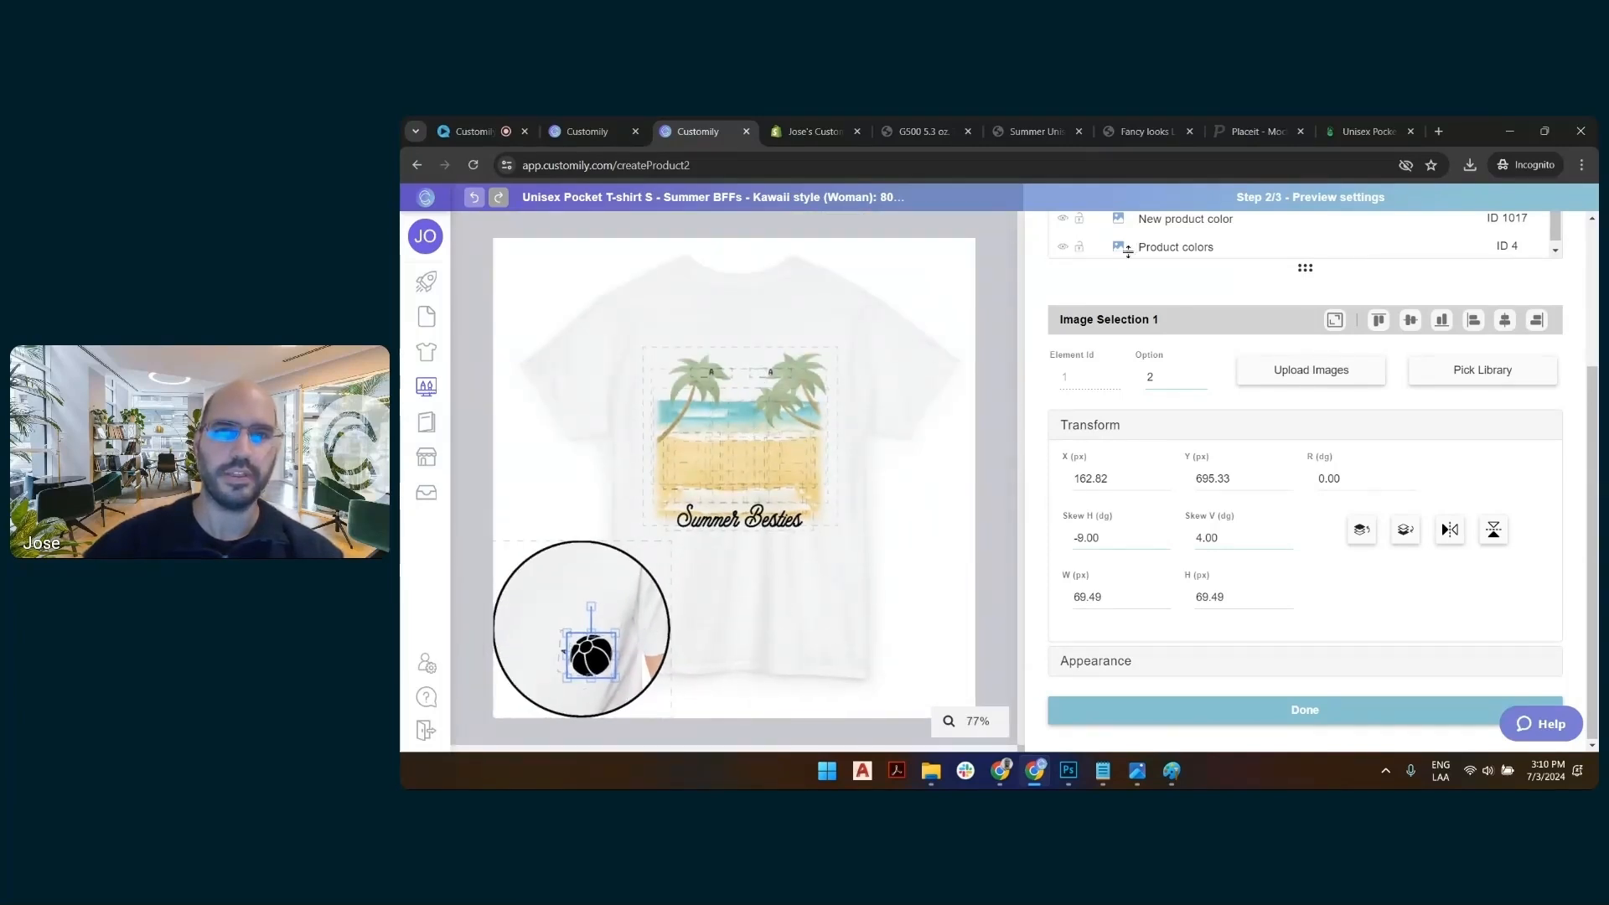
Enlarge the Pocket group and the Pocket view image together slightly, keeping the circular closeup anchored in the preview's lower-left corner
scroll(1127, 338, "up", 3)
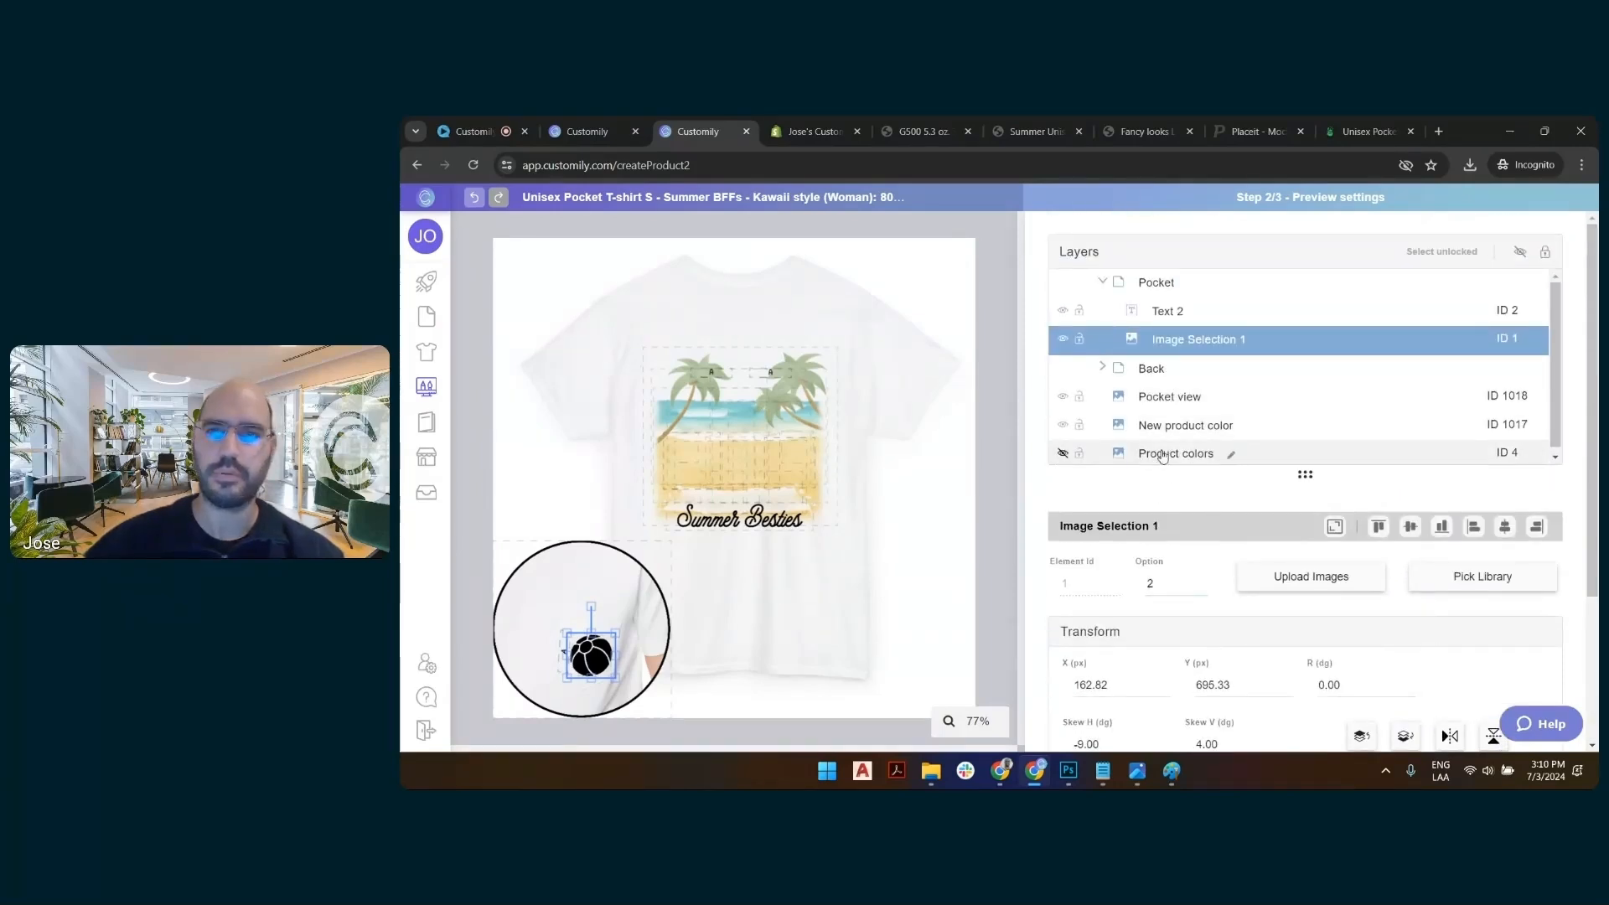
left_click(1171, 422)
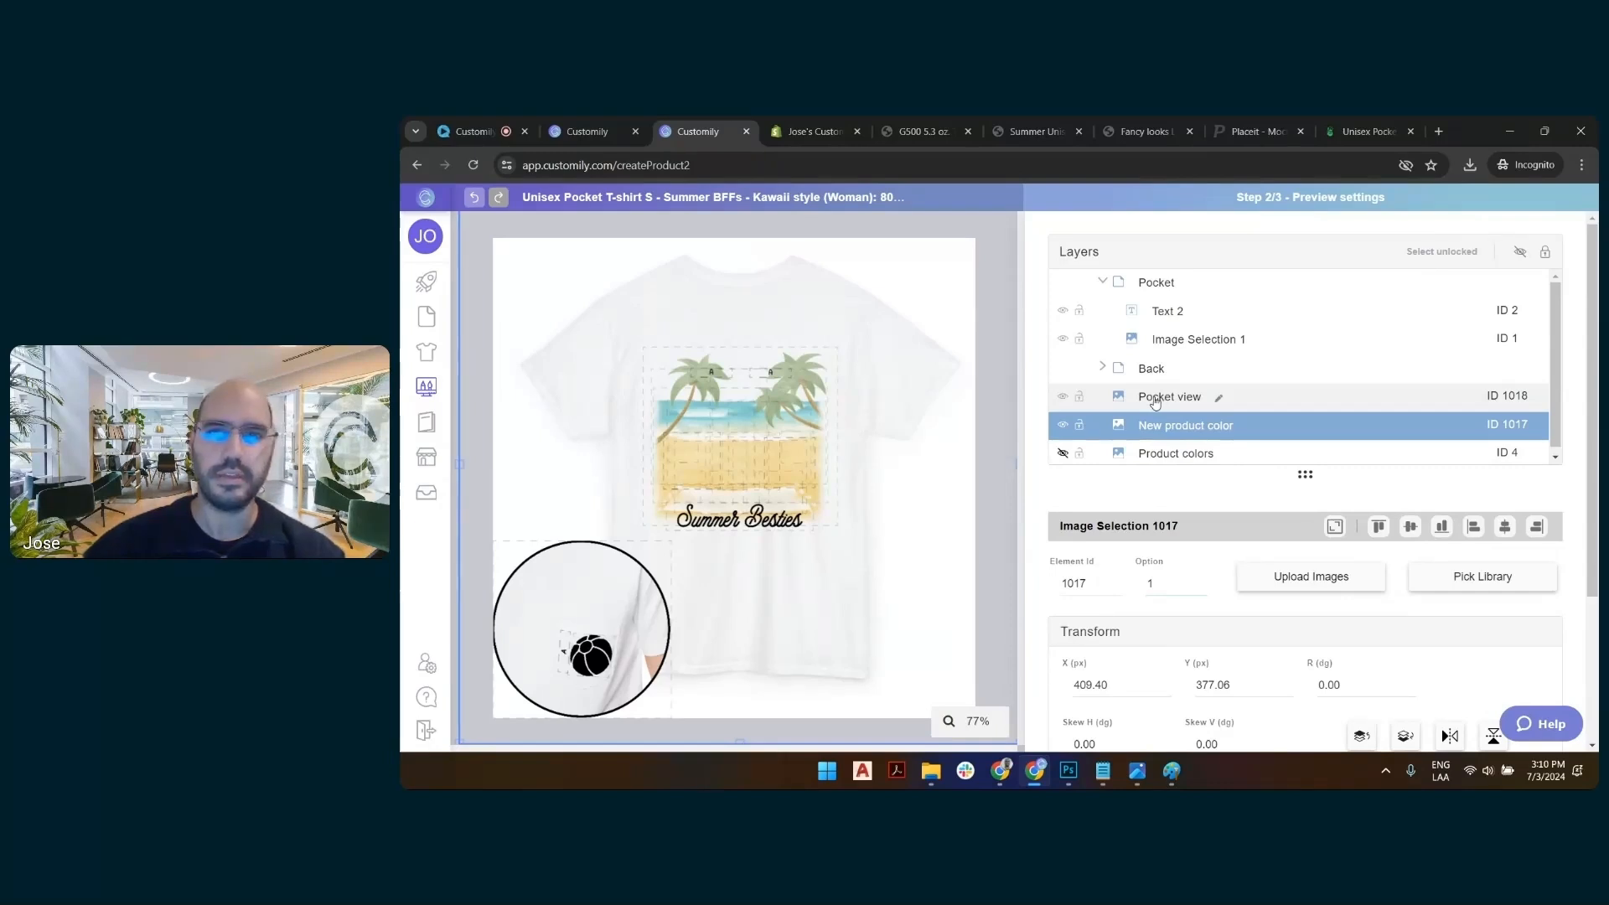
left_click(1104, 284)
left_click(1149, 284)
left_click(1167, 339, "ctrl")
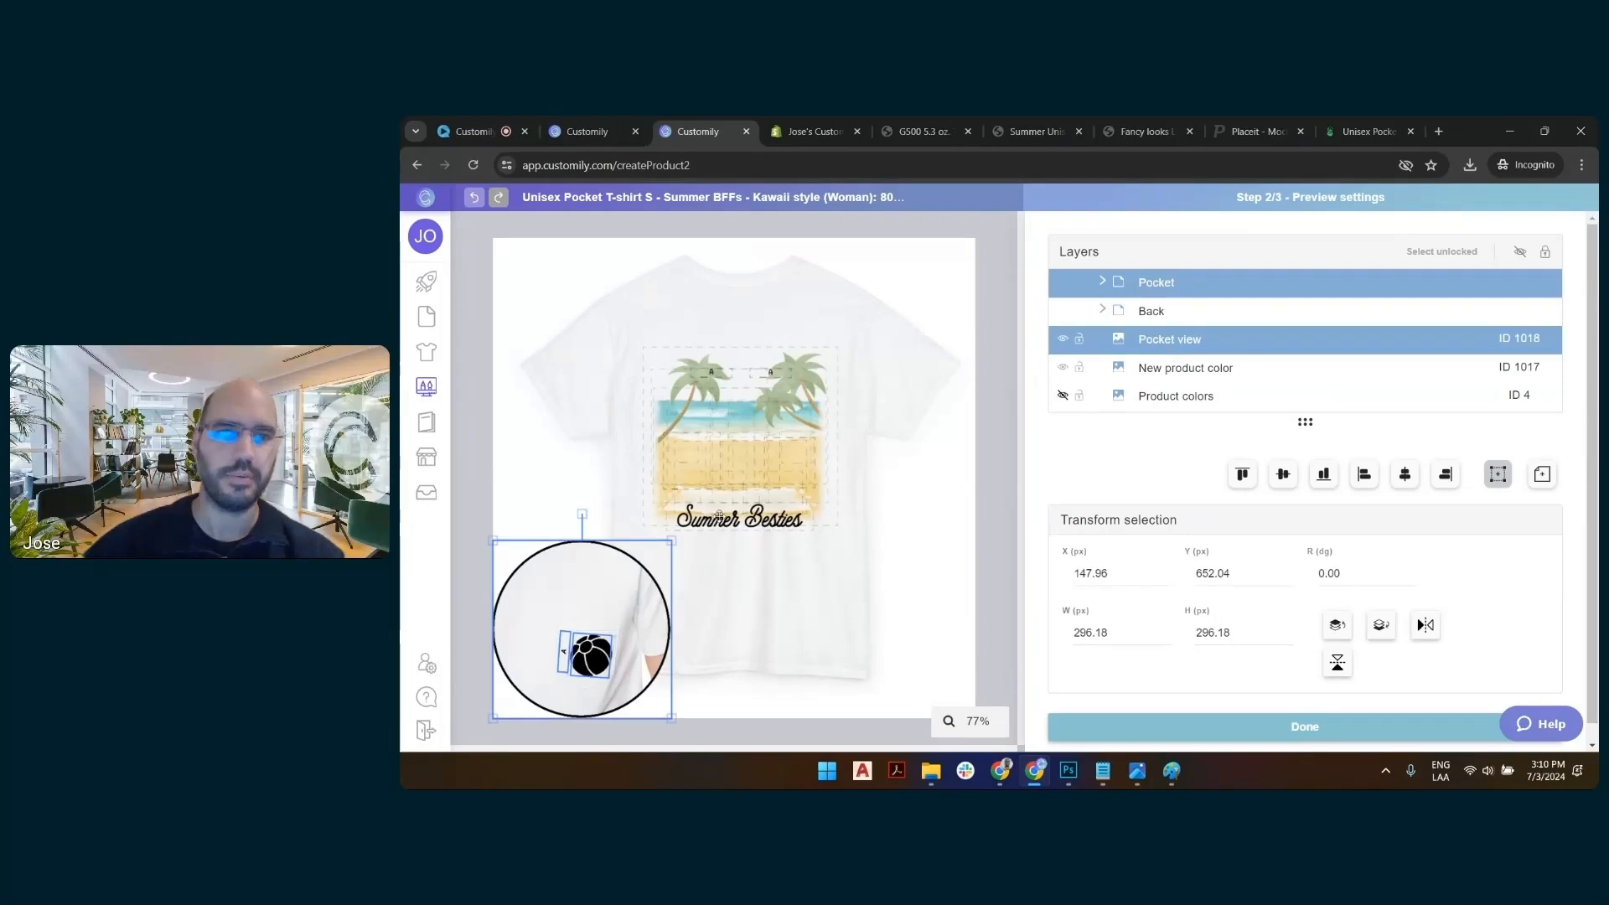
left_click_drag(672, 540, 699, 514)
left_click(989, 461)
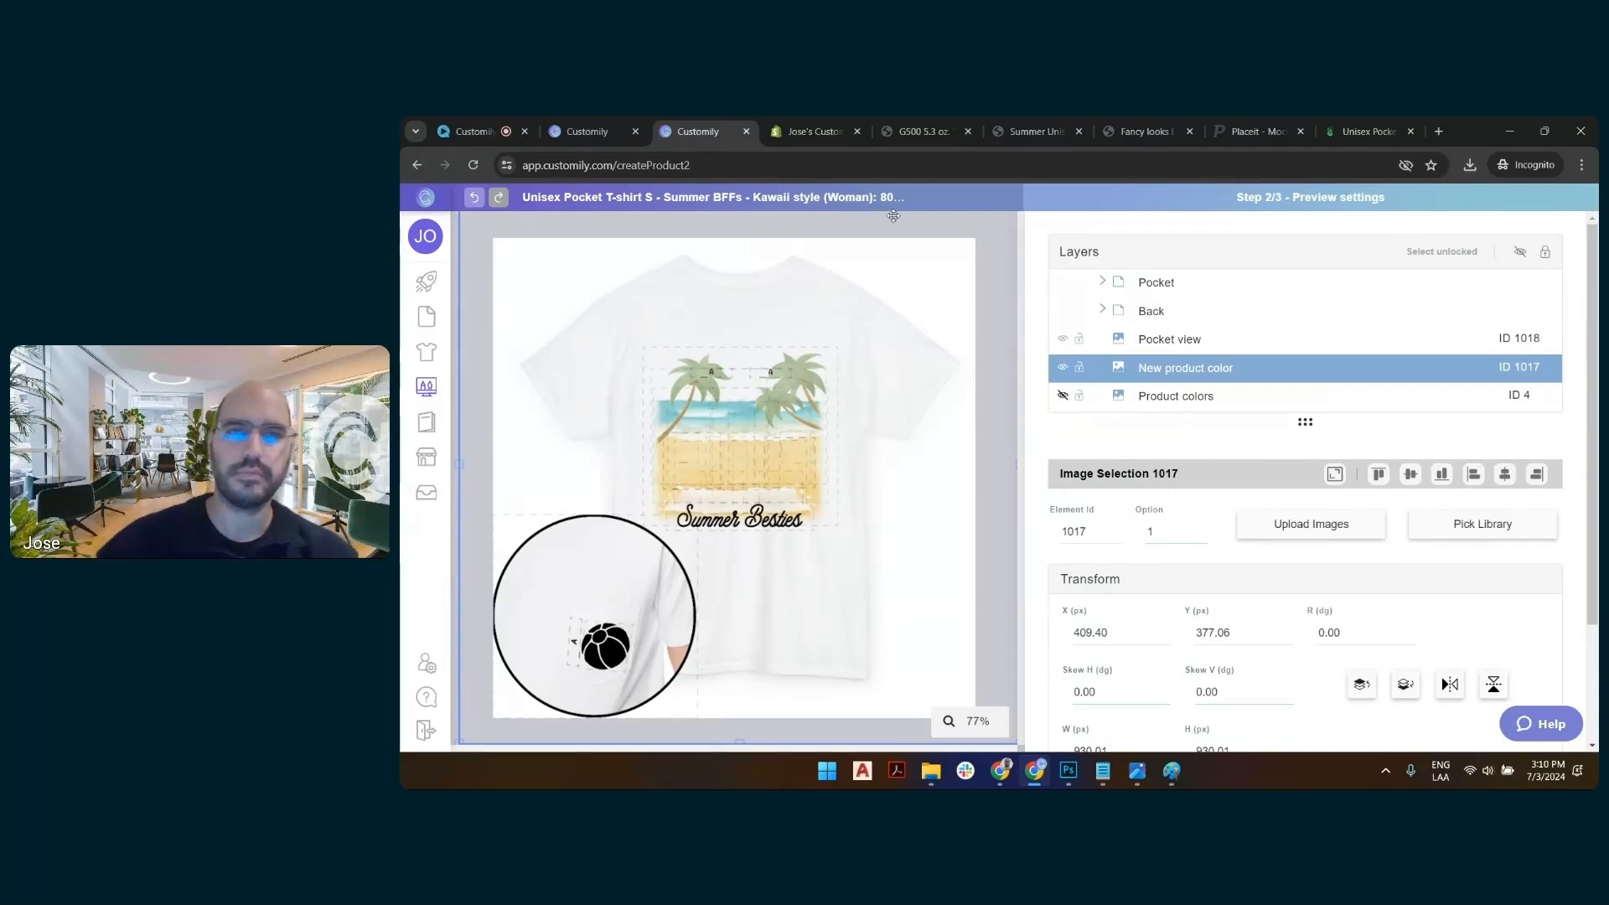
Finish the preview settings and proceed to the template review
scroll(1327, 708, "down", 2)
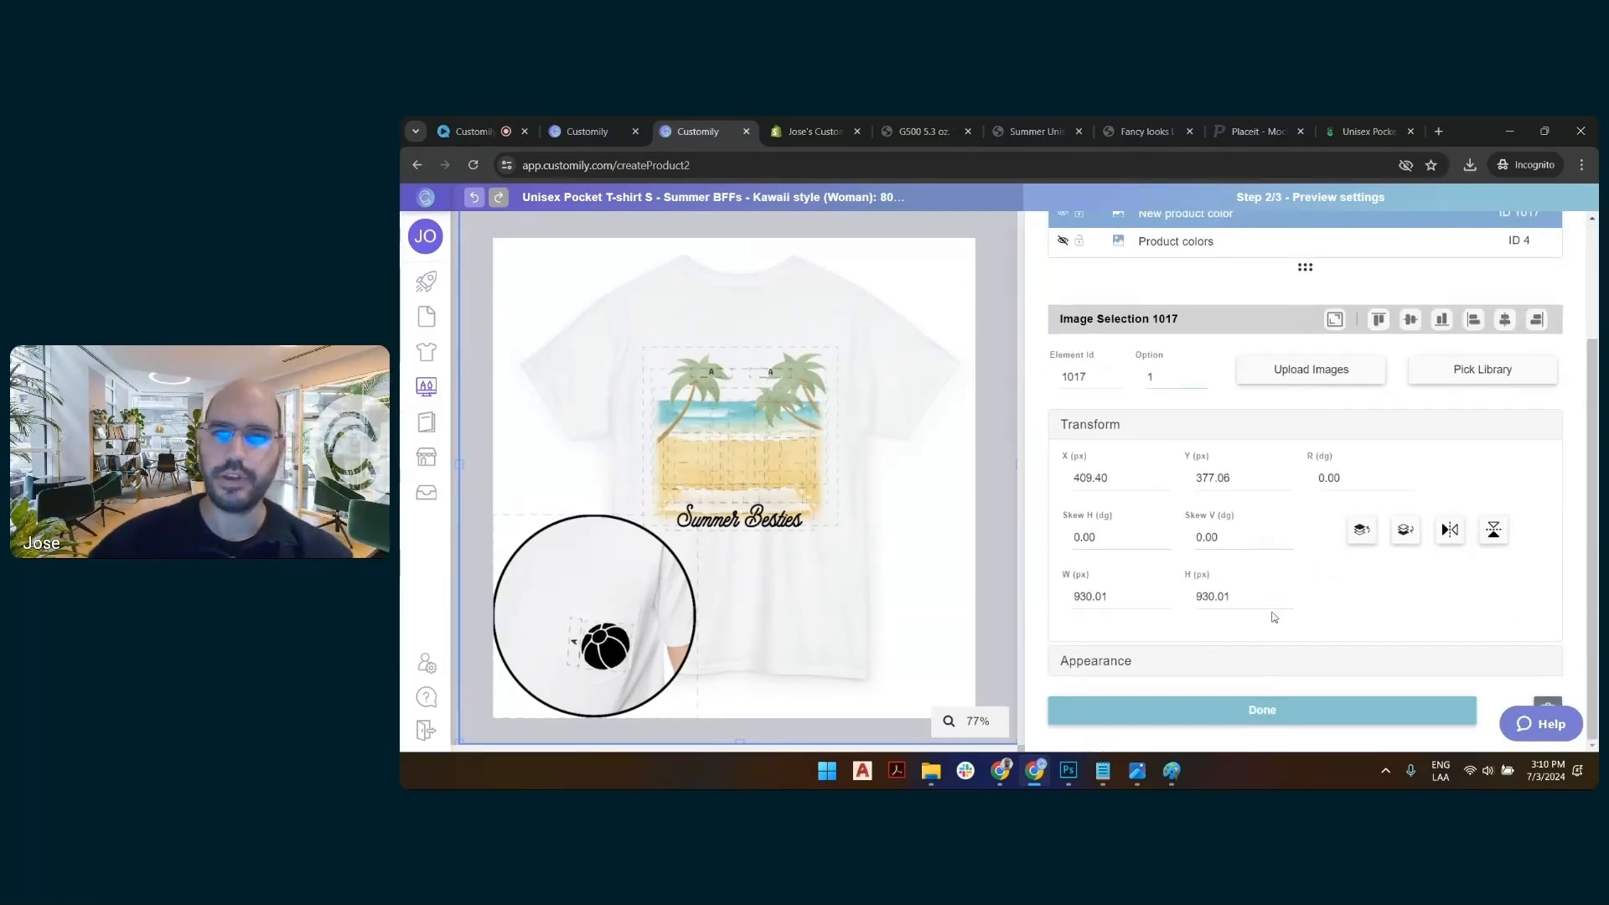
left_click(1266, 707)
left_click(1270, 570)
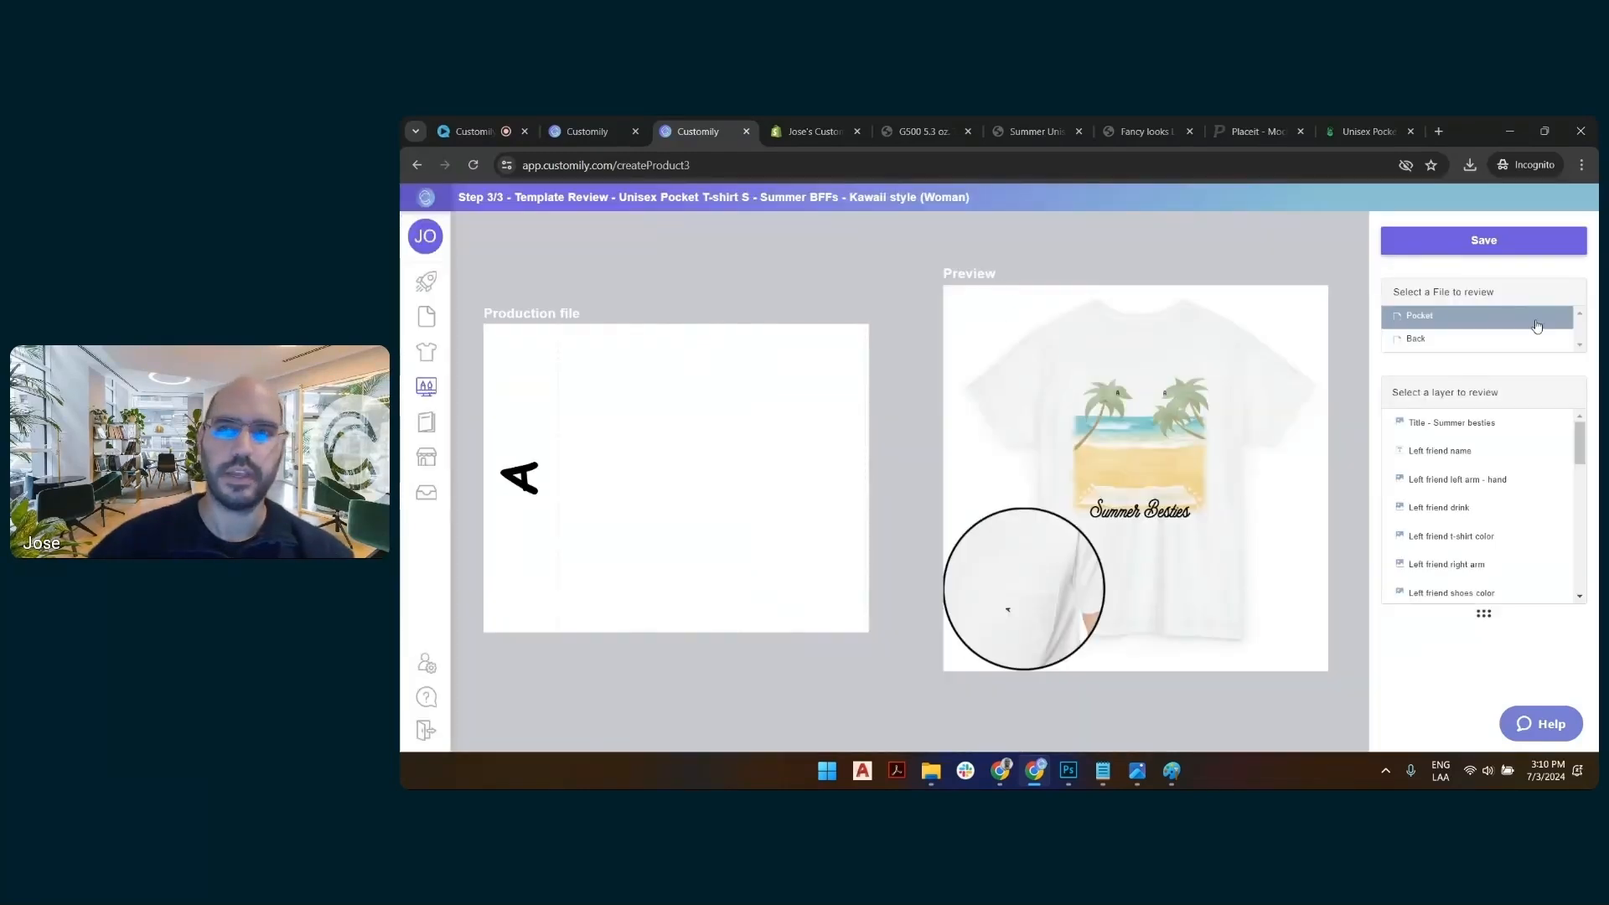
Review the Back and Pocket production files alongside the t-shirt preview
left_click(1419, 339)
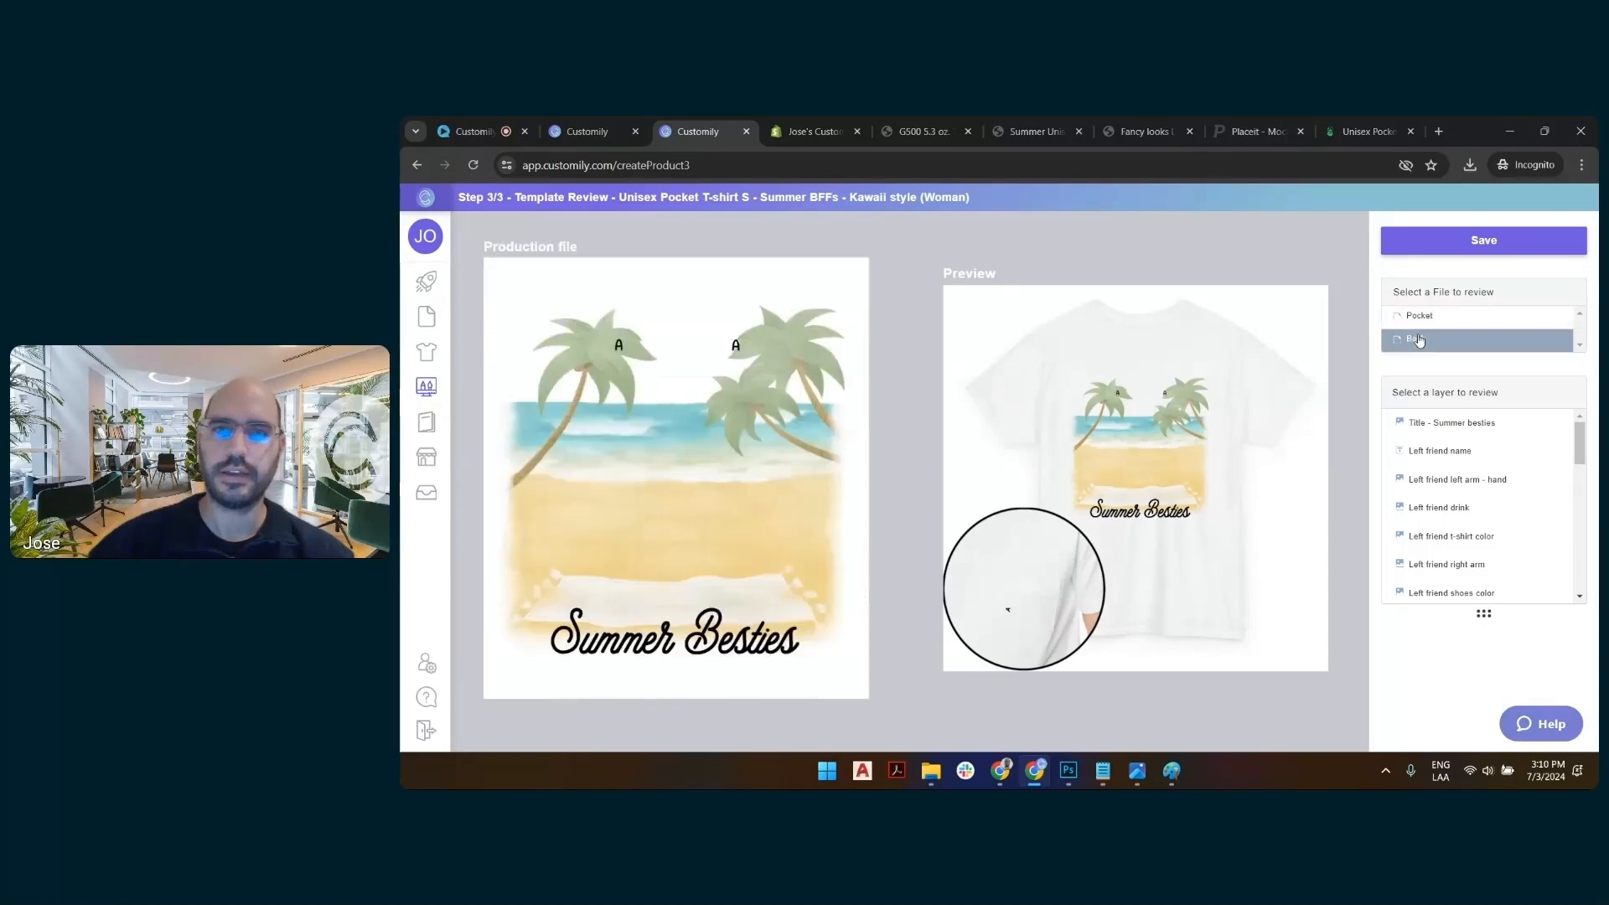
left_click(1416, 316)
left_click(1412, 341)
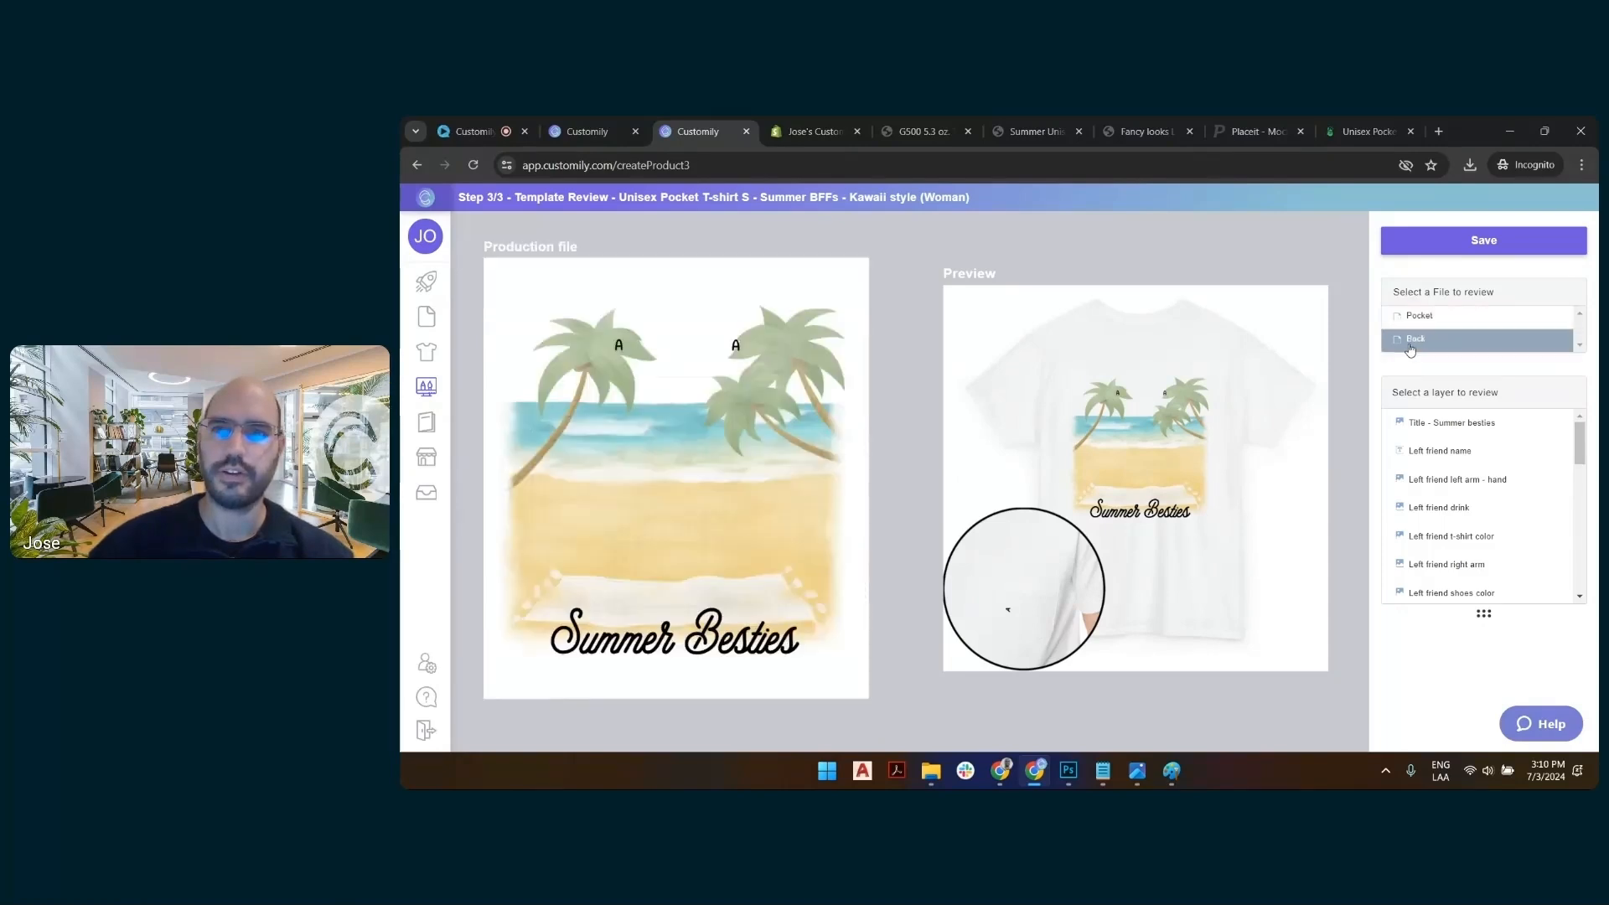